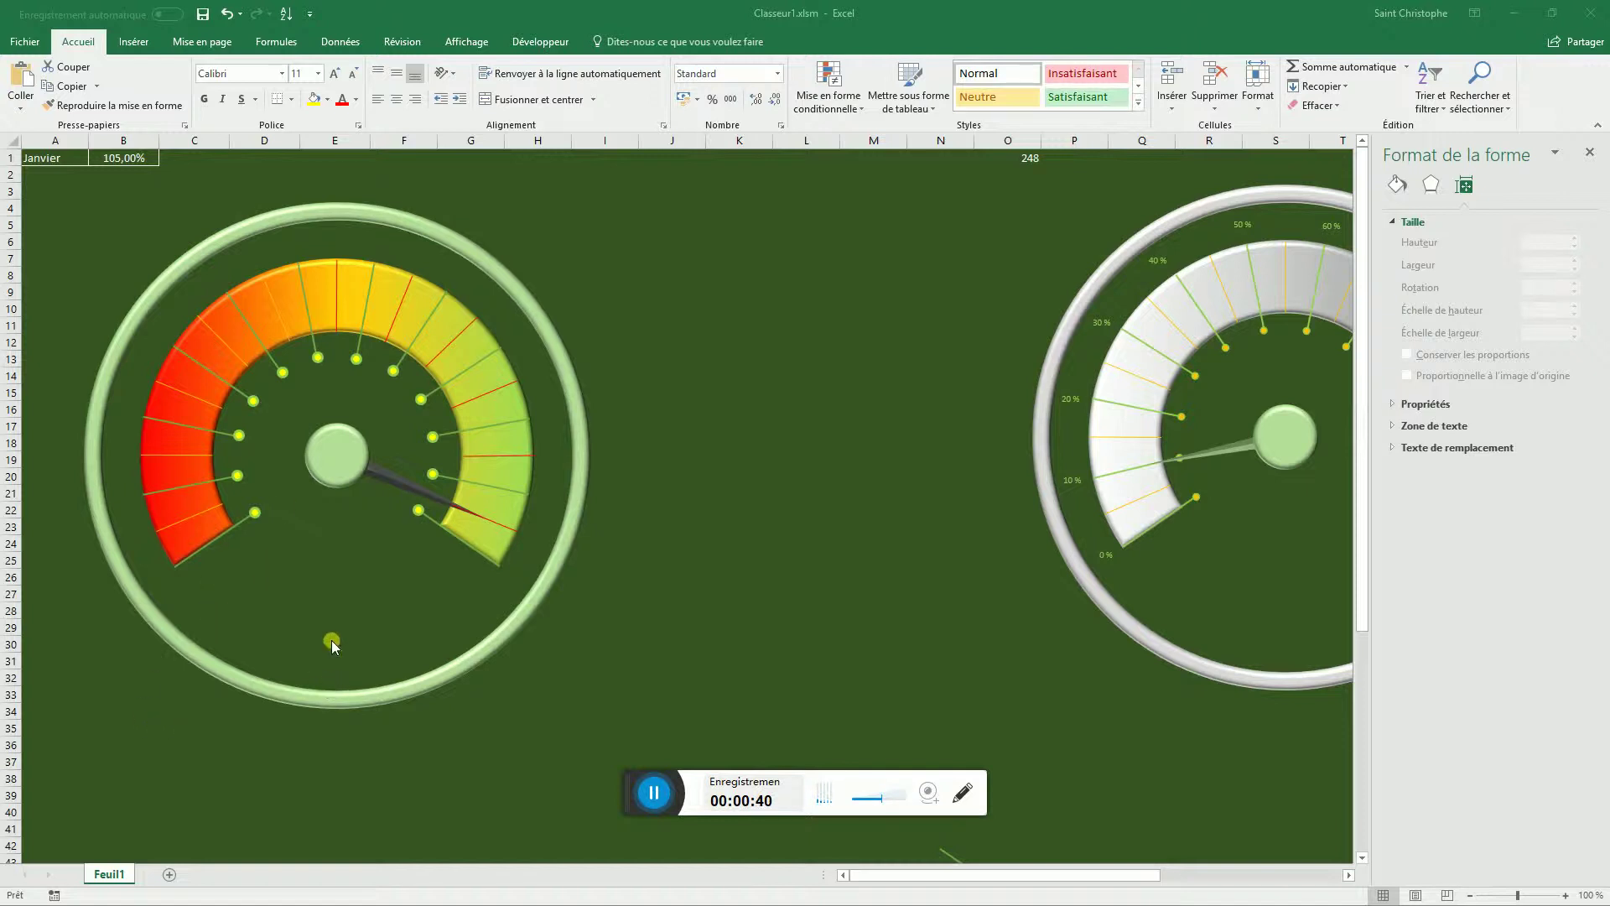
# - Set the Janvier percentage in cell B1 to 52
pyautogui.click(139, 163)
pyautogui.click(142, 165)
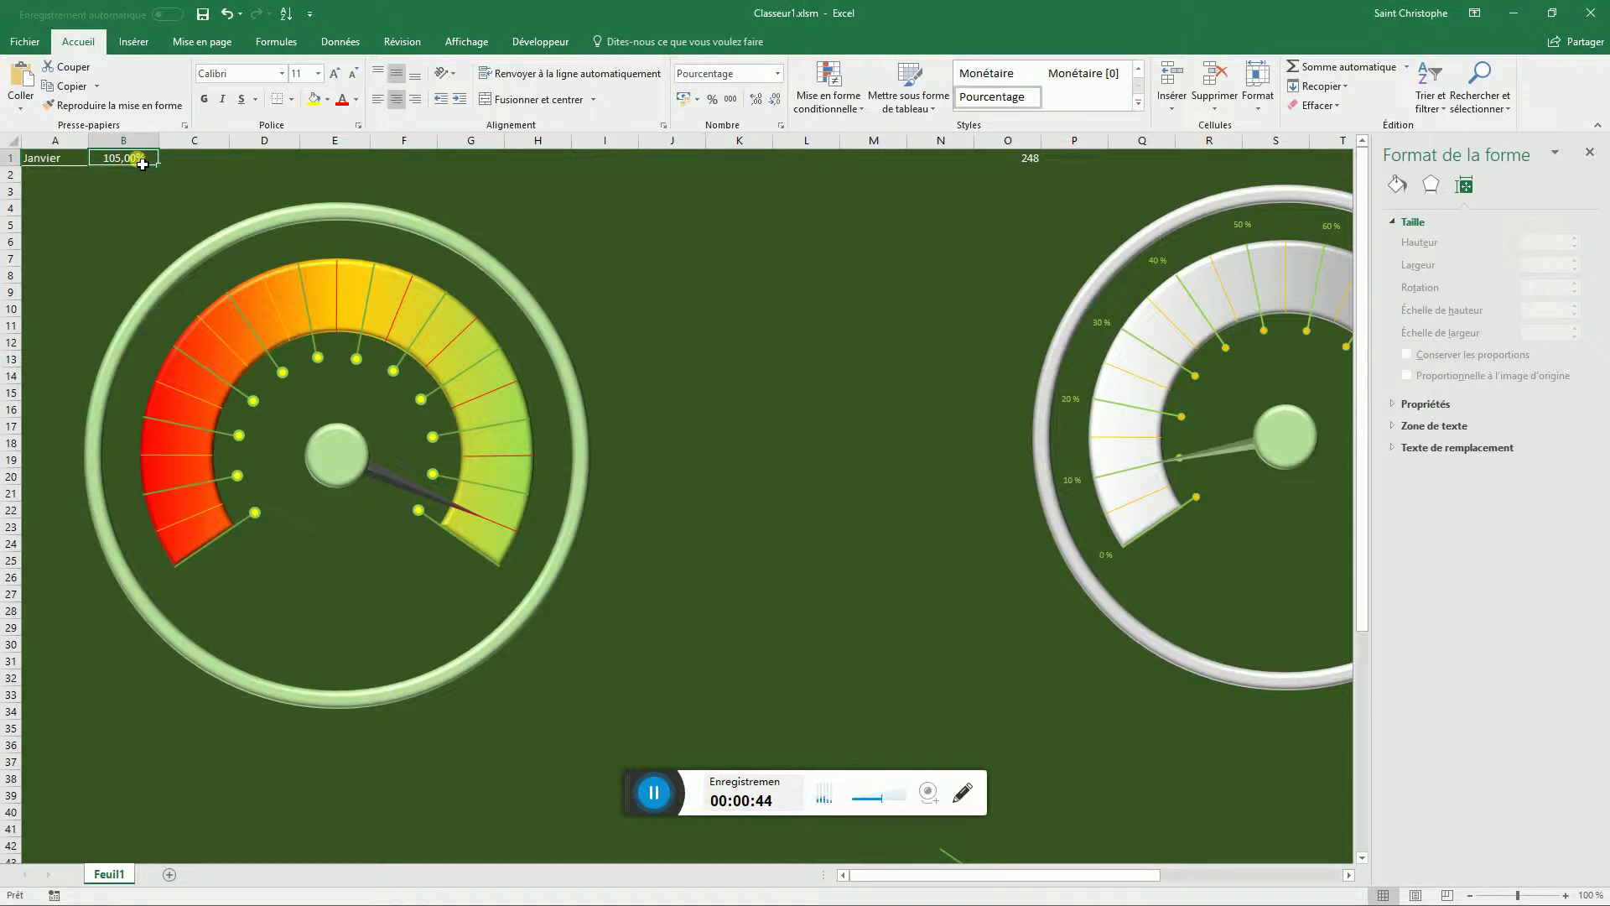
pyautogui.write('52')
pyautogui.press('Return')
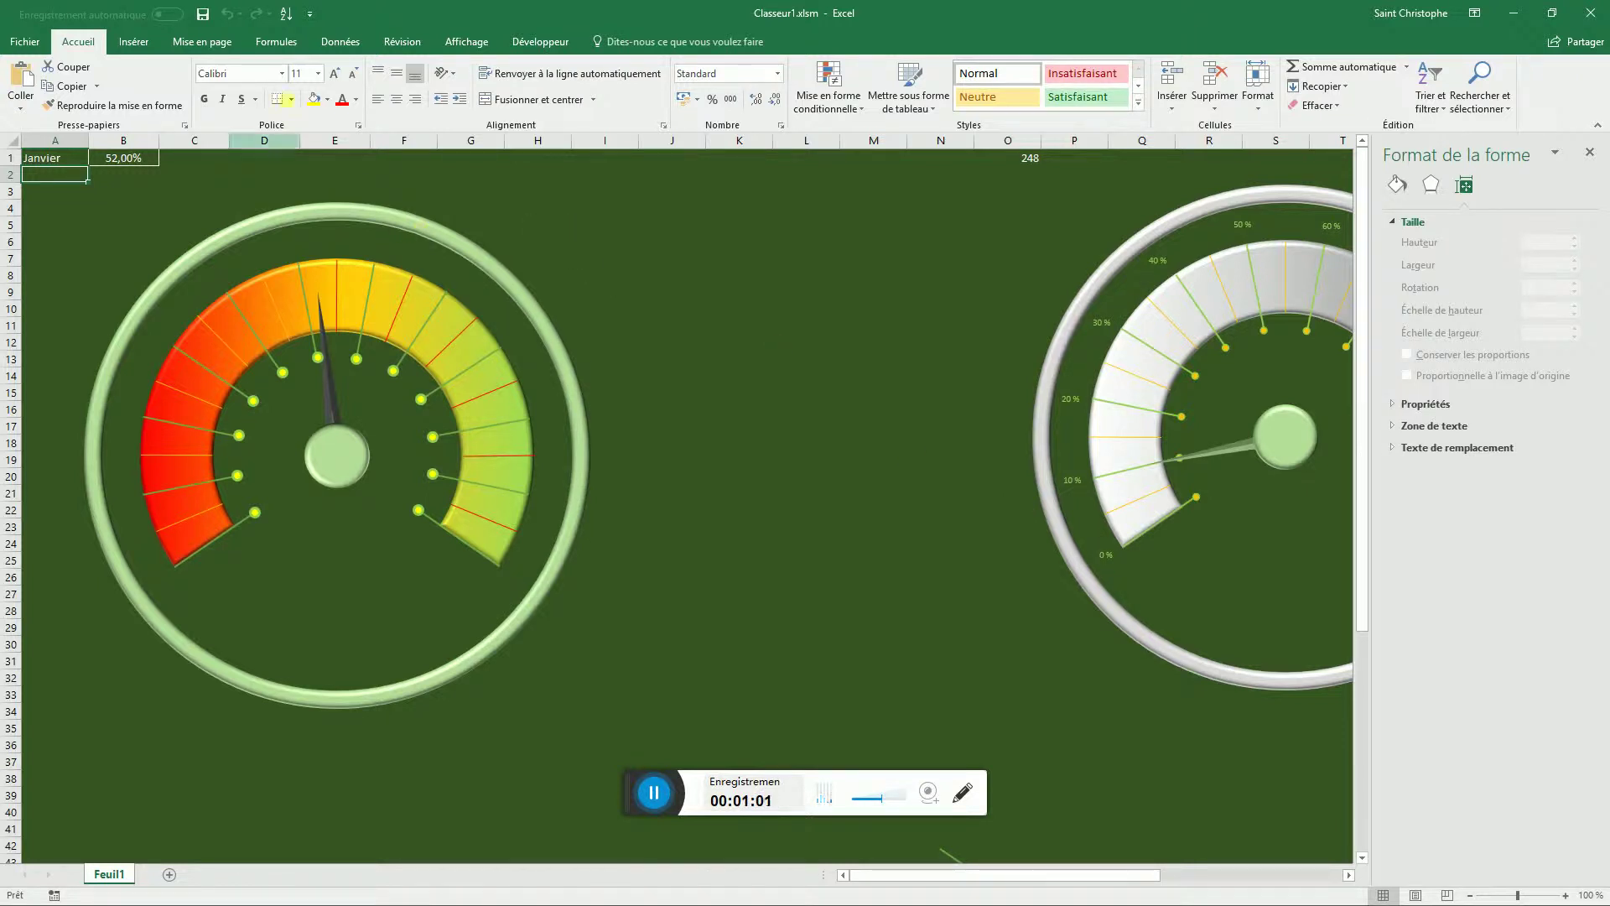
# - Draw a rounded rectangle about 2.38 cm wide and 1.16 cm high between the two gauges, containing the text 110 %
pyautogui.click(146, 45)
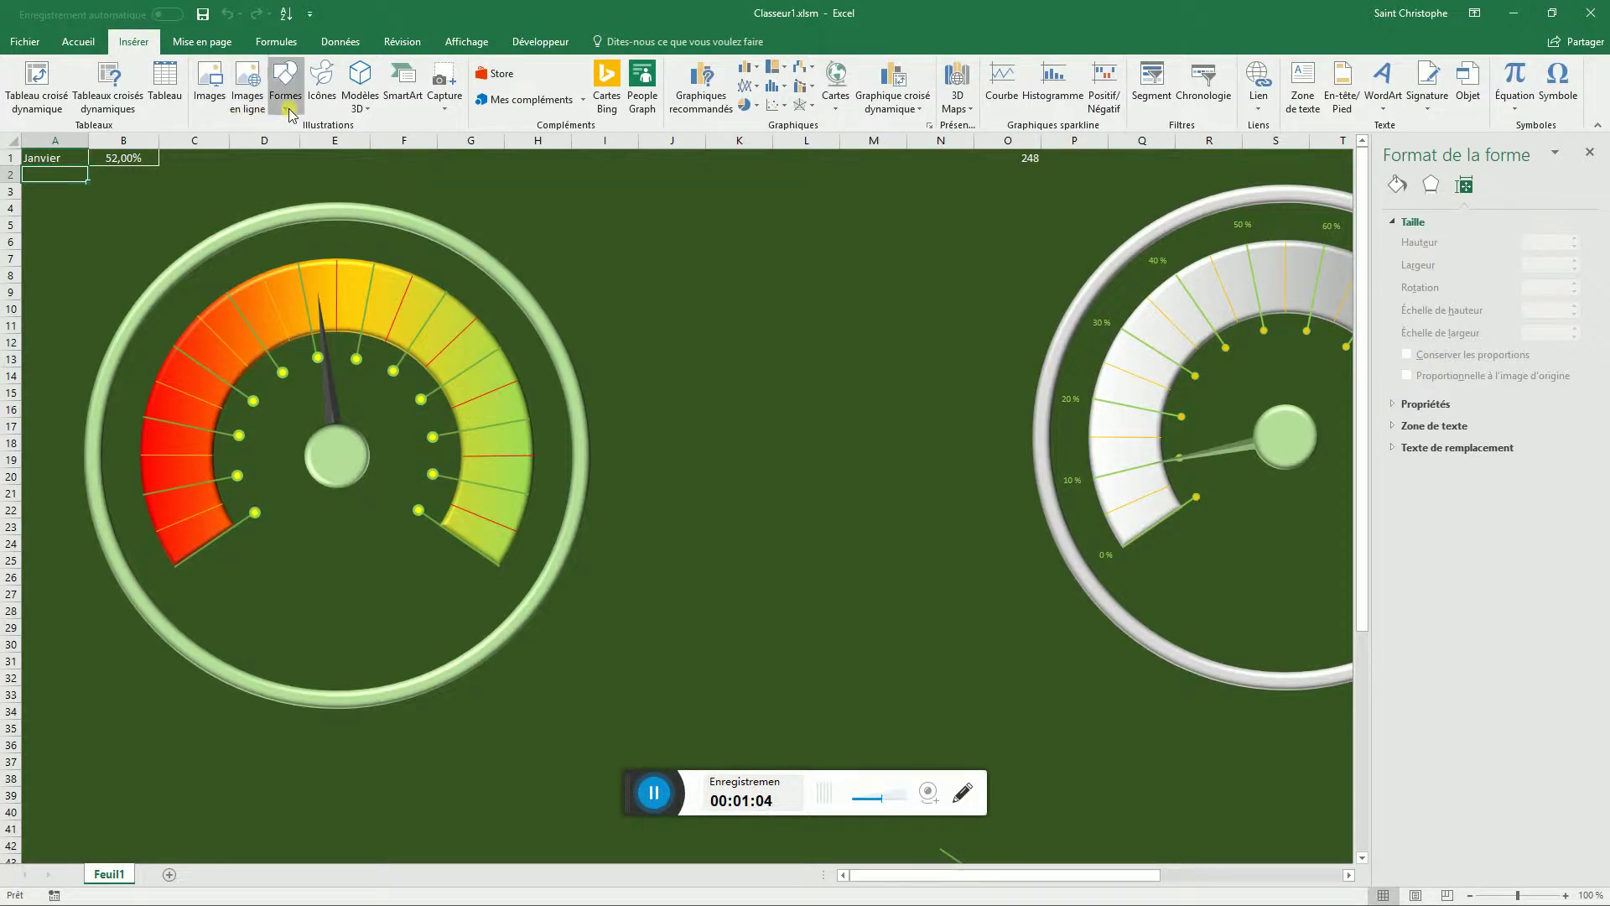
pyautogui.click(285, 80)
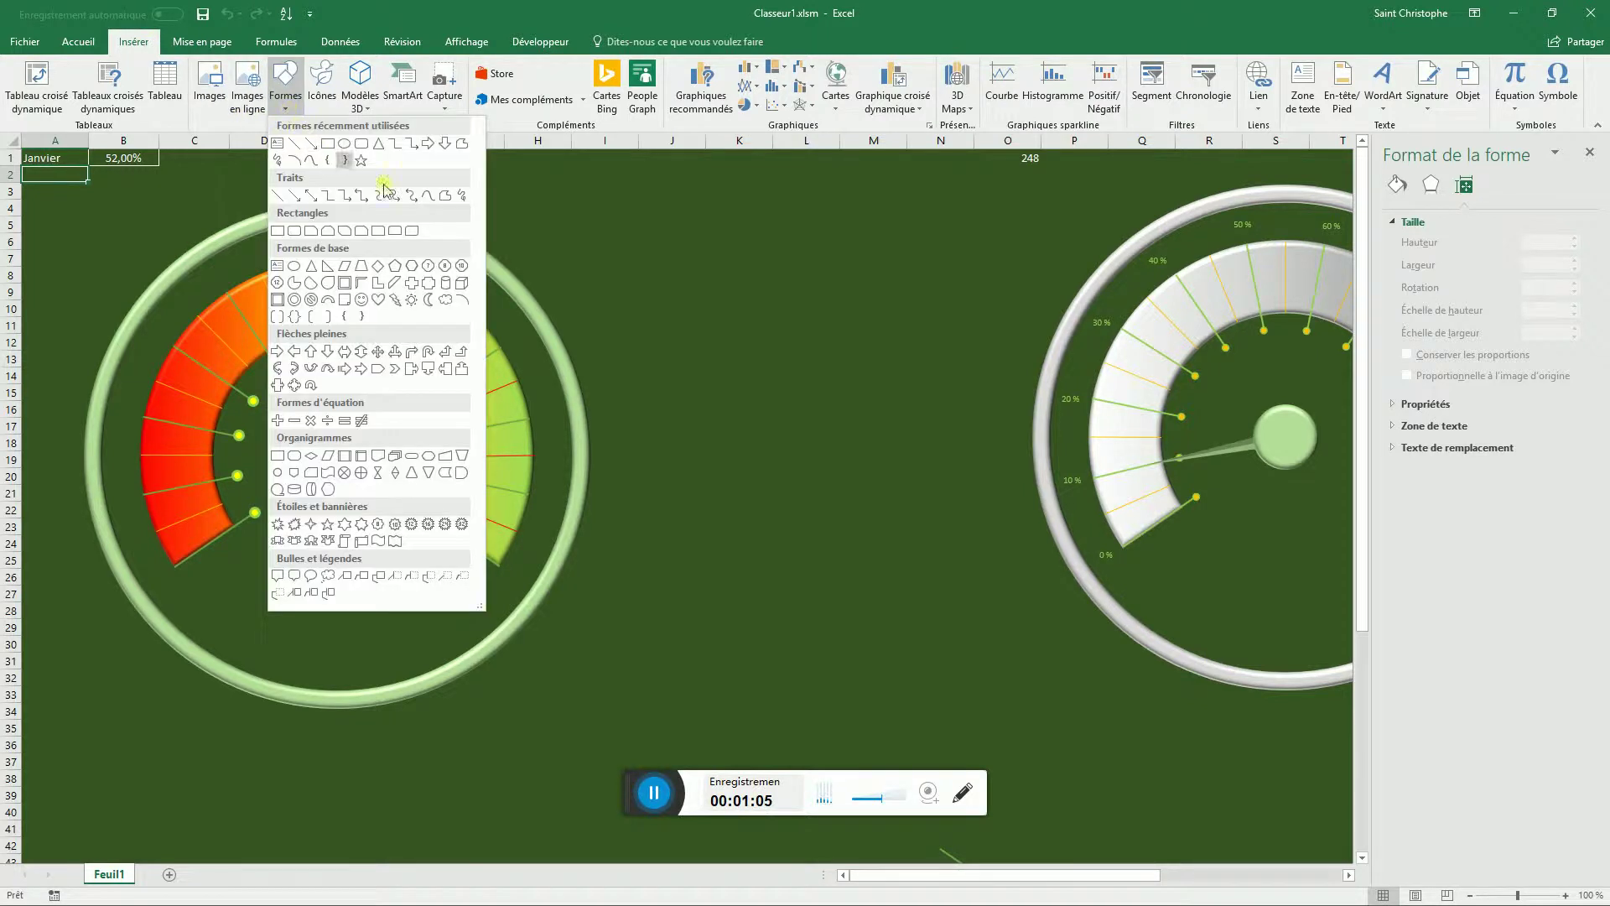
pyautogui.click(360, 145)
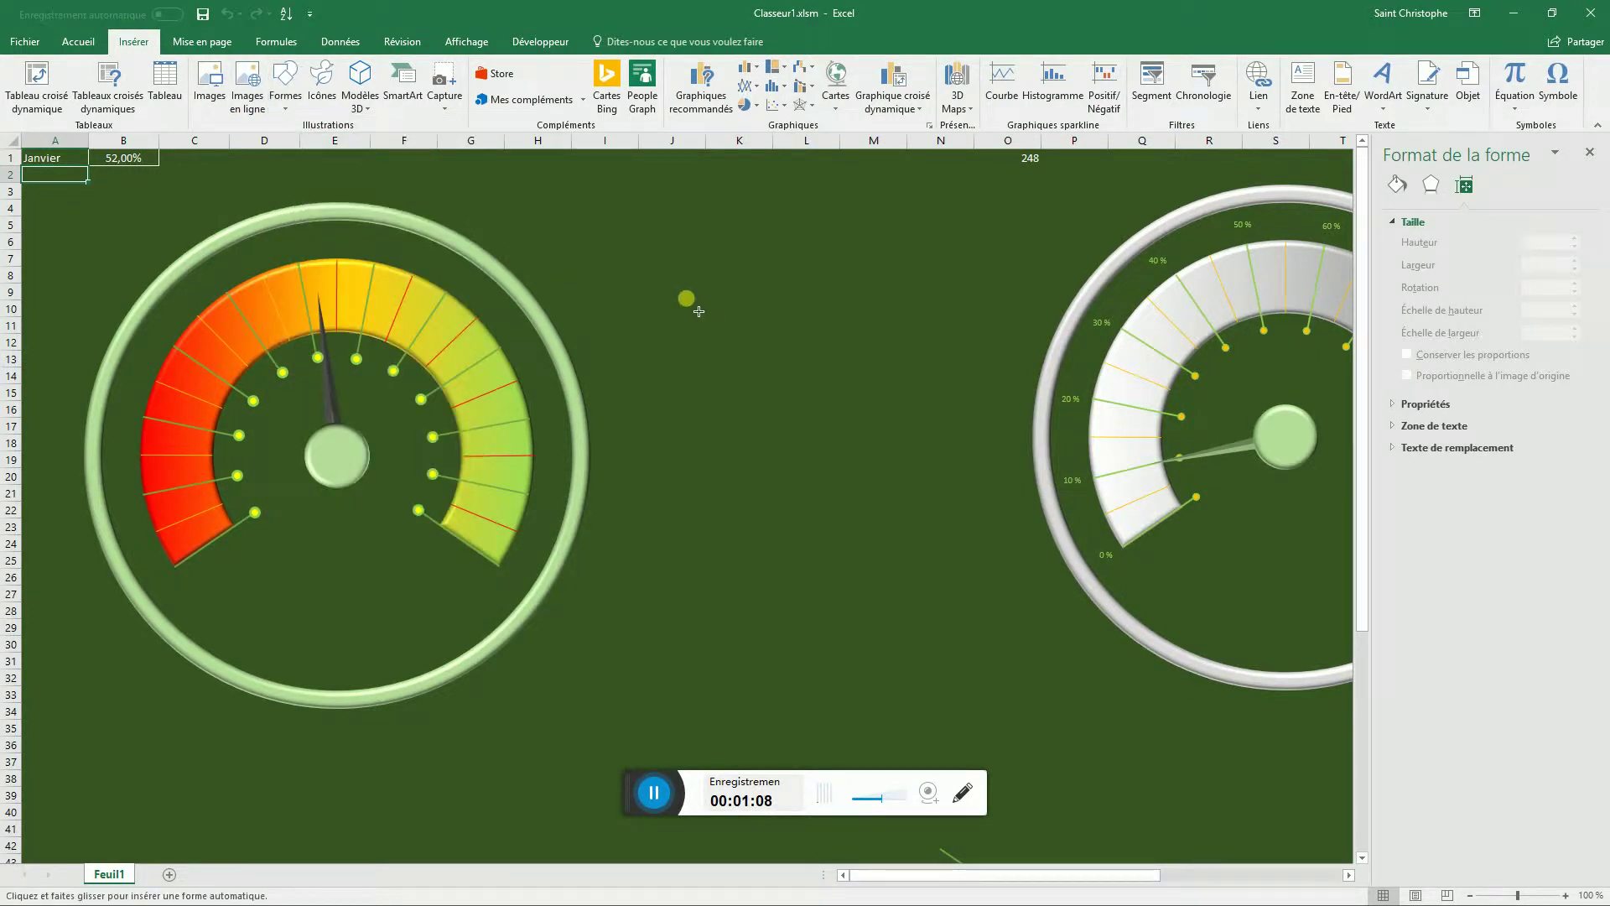
pyautogui.moveTo(679, 299)
pyautogui.mouseDown()
pyautogui.moveTo(683, 316)
pyautogui.moveTo(753, 317)
pyautogui.moveTo(763, 352)
pyautogui.mouseUp()
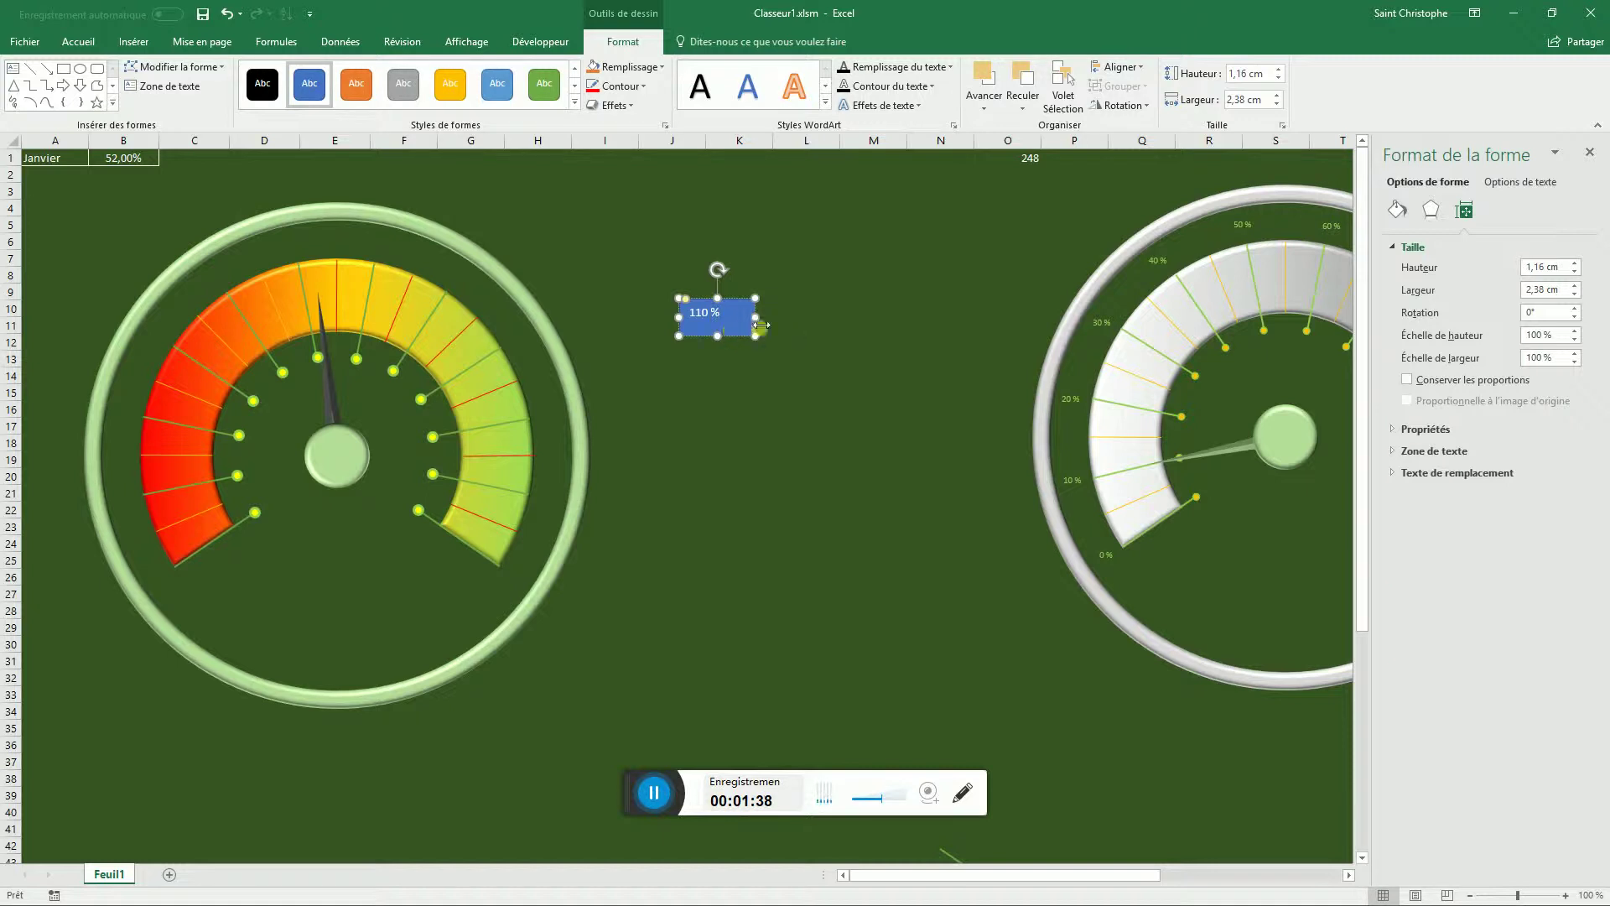
# - Shrink the 110 % label to about 1.61 cm wide and 0.77 cm high
pyautogui.click(754, 317)
pyautogui.moveTo(755, 317); pyautogui.dragTo(732, 317)
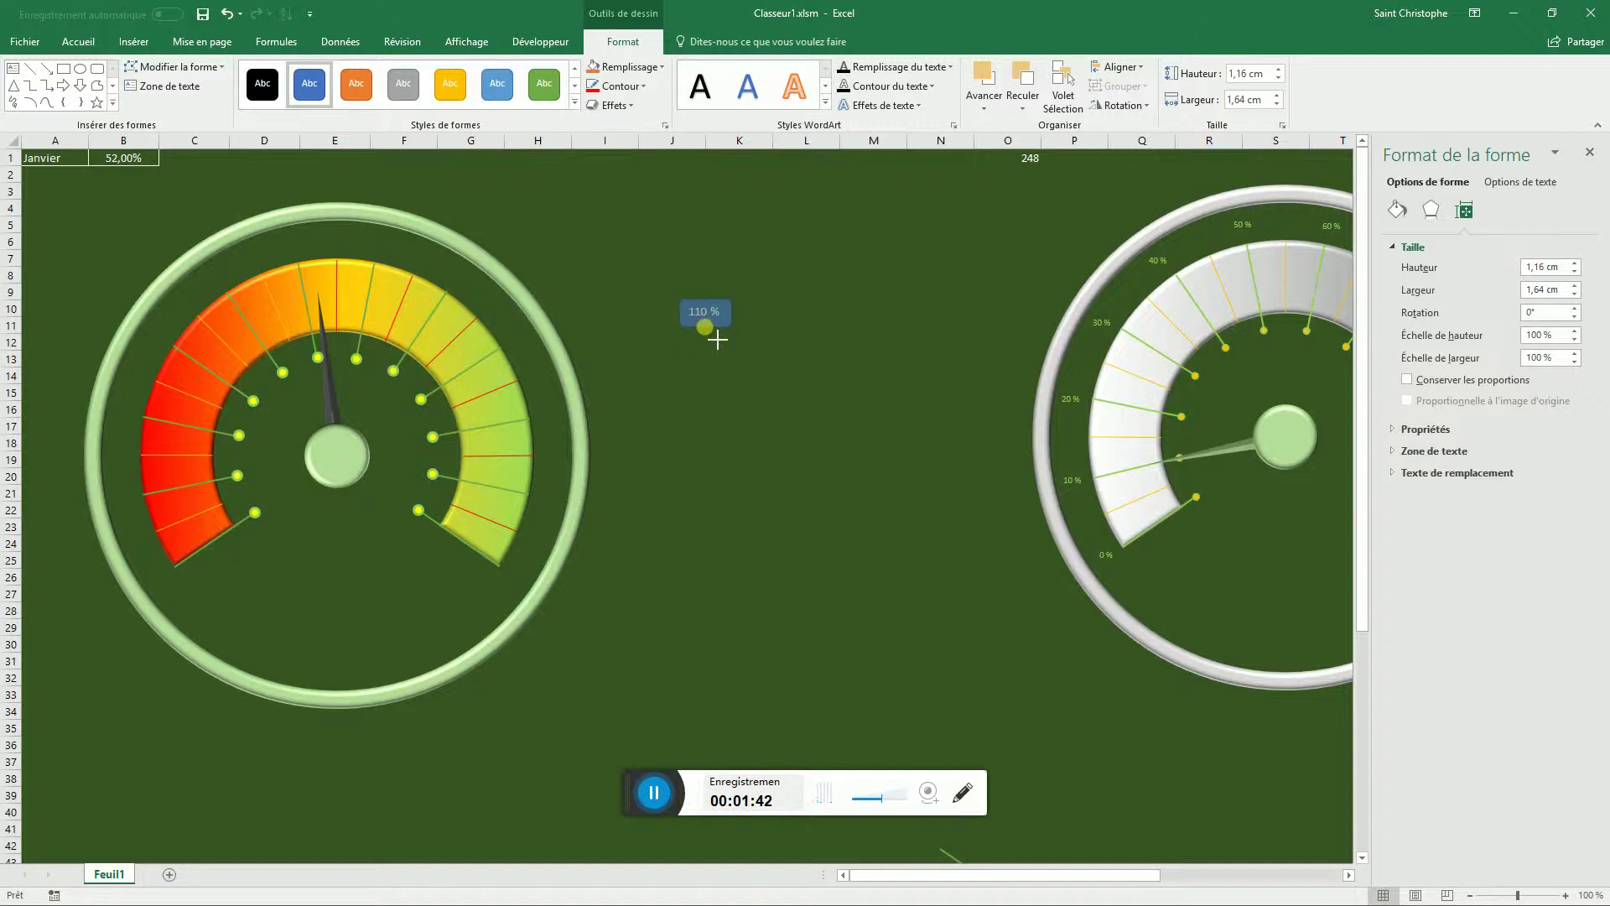
pyautogui.moveTo(705, 327); pyautogui.dragTo(741, 317)
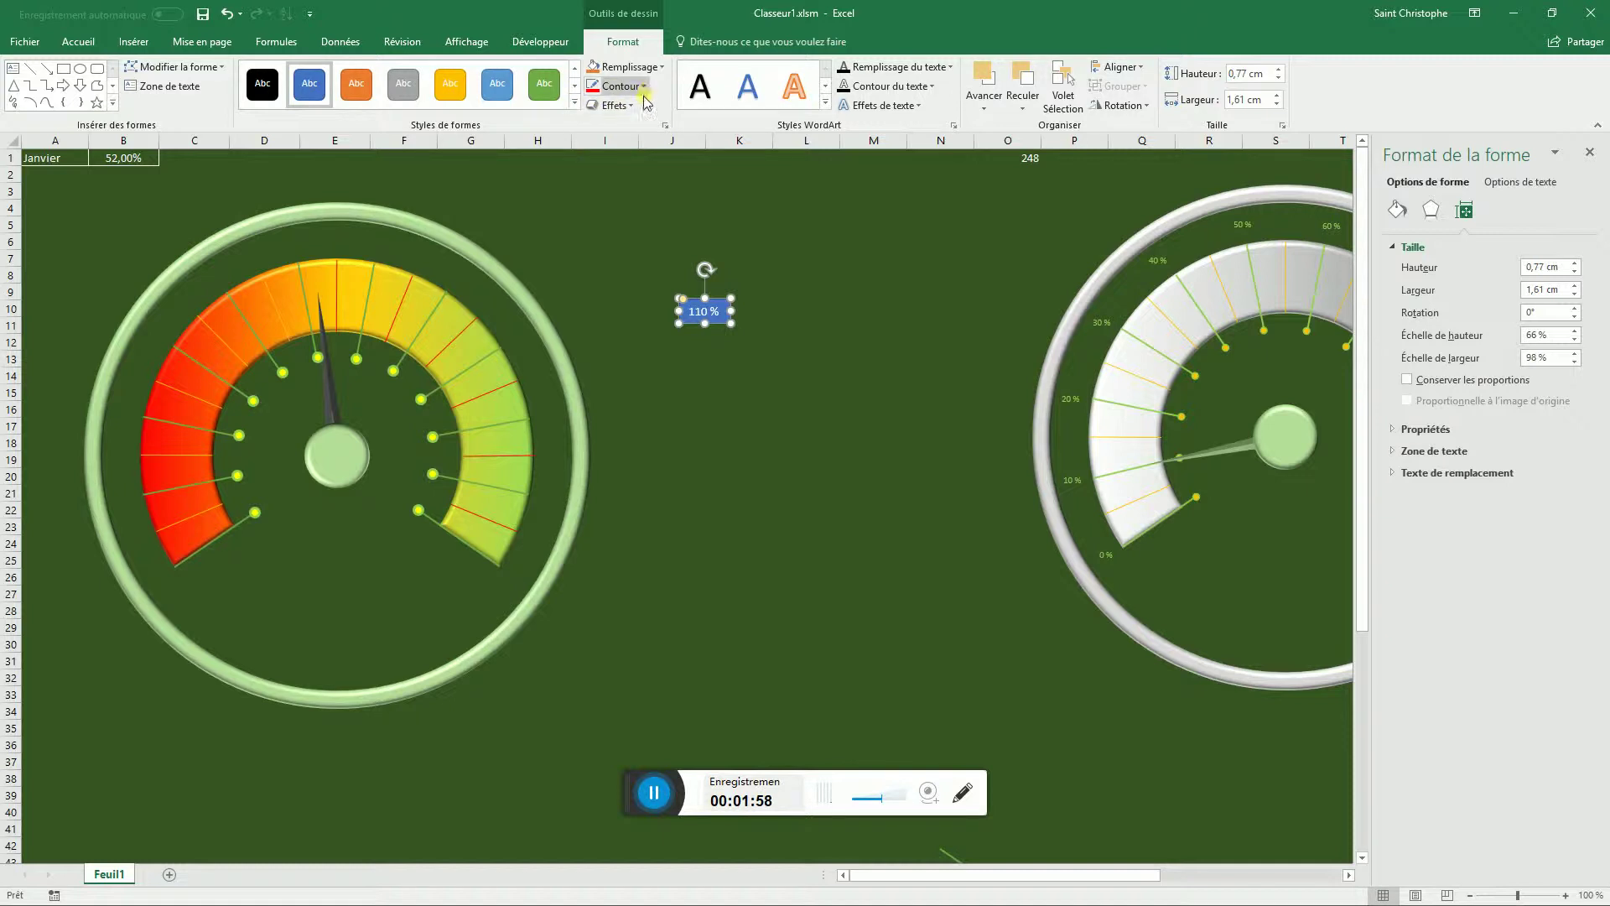
# - Change the font colour of the 110 % text to a light green theme colour
pyautogui.doubleClick(696, 313)
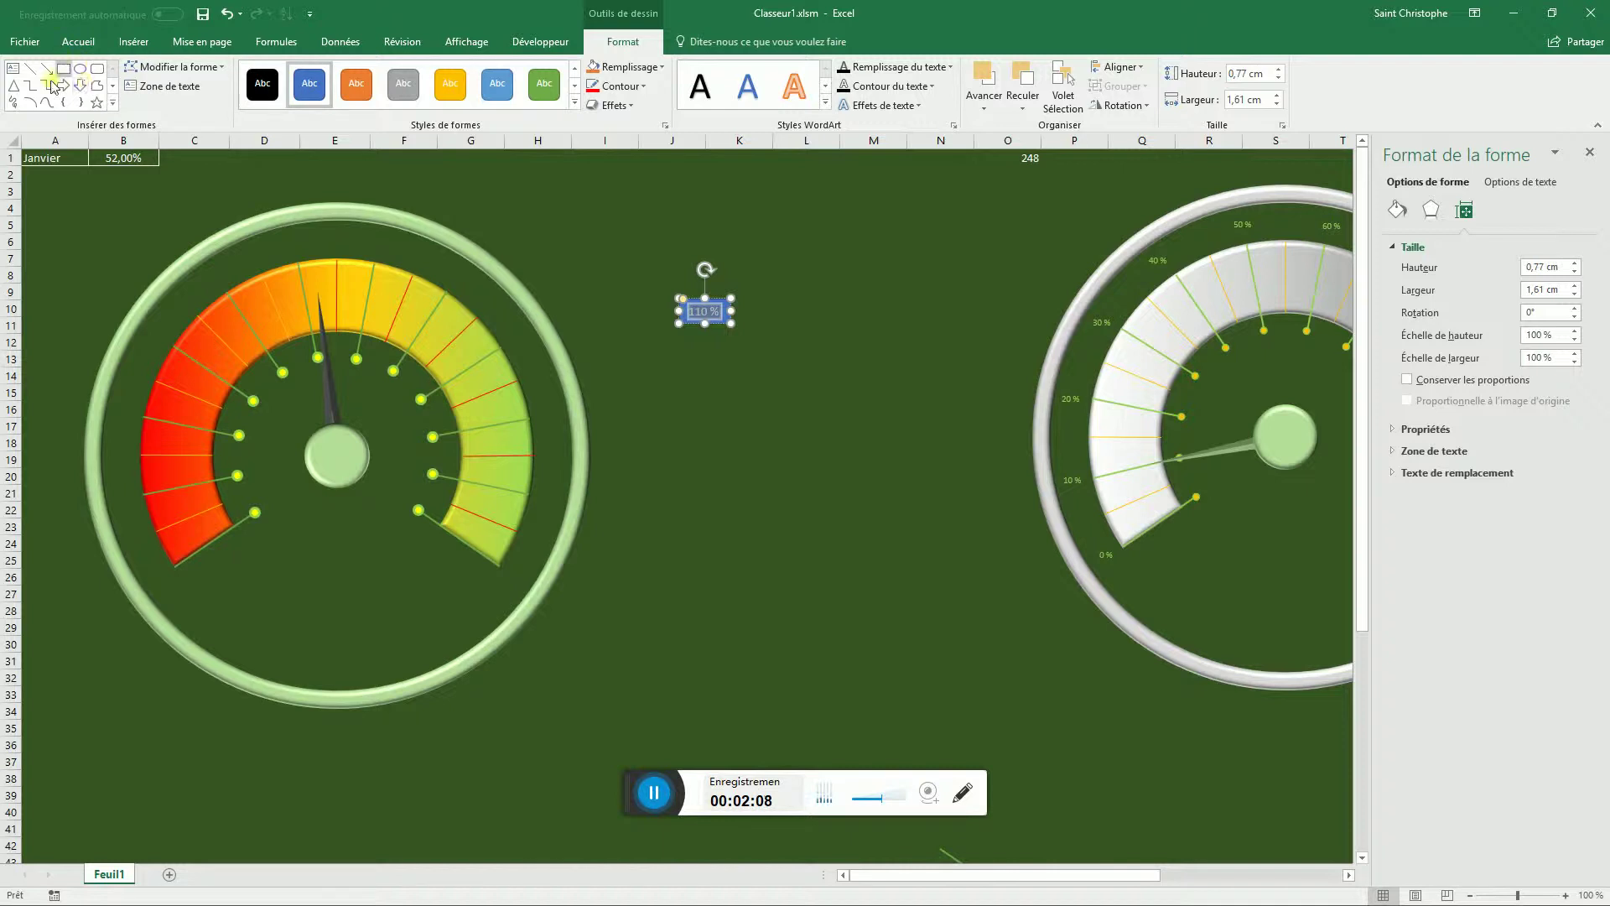
pyautogui.click(83, 41)
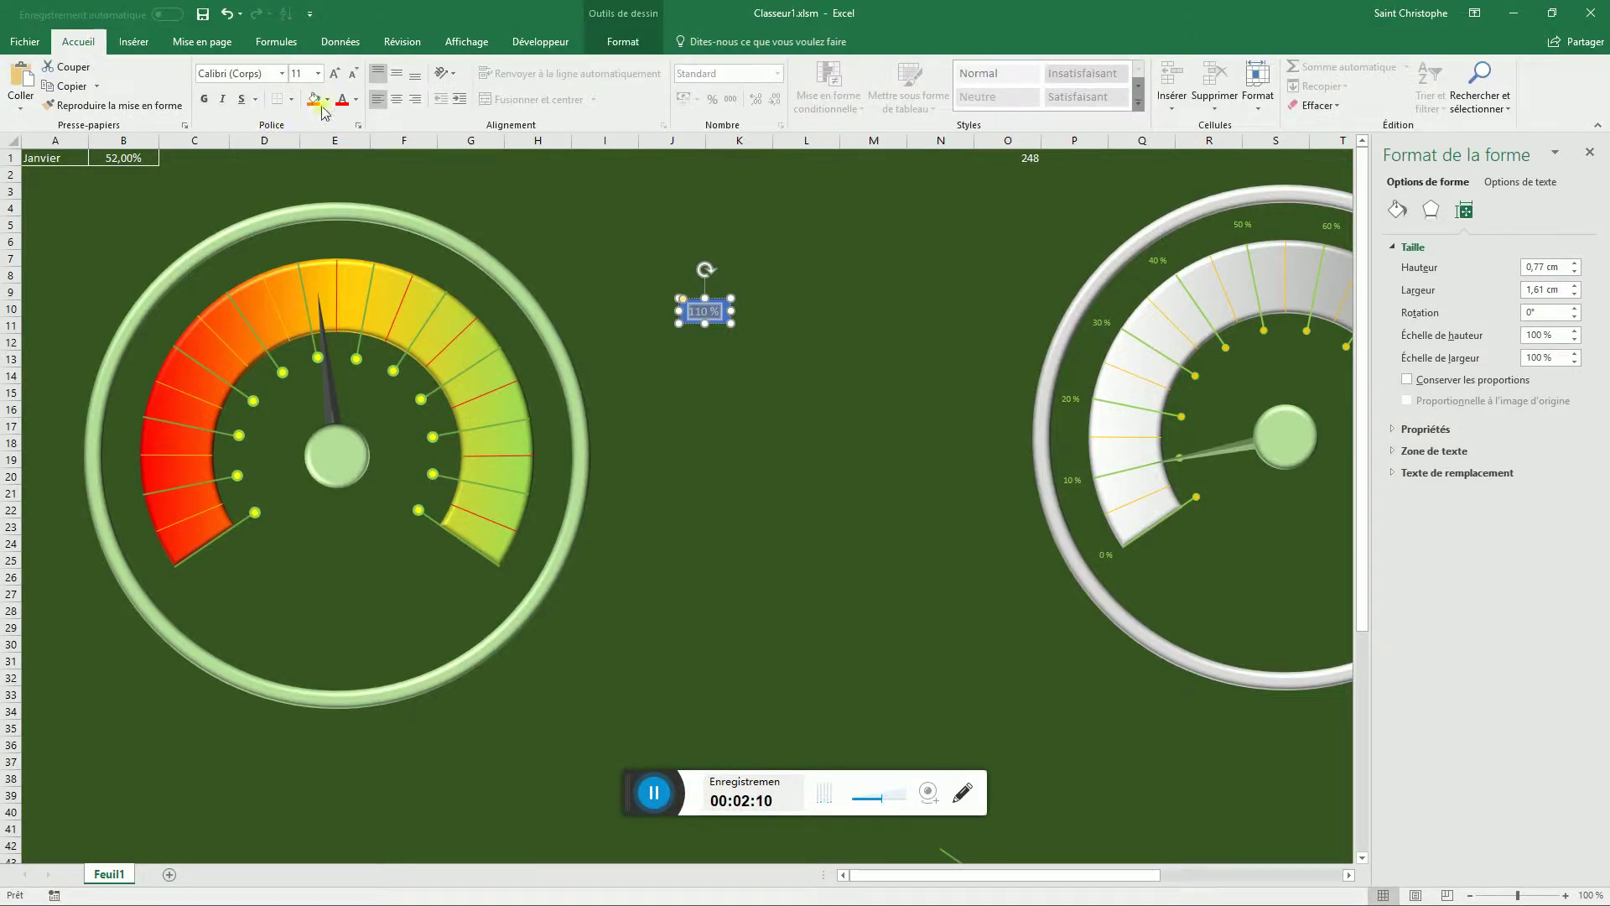
pyautogui.click(354, 100)
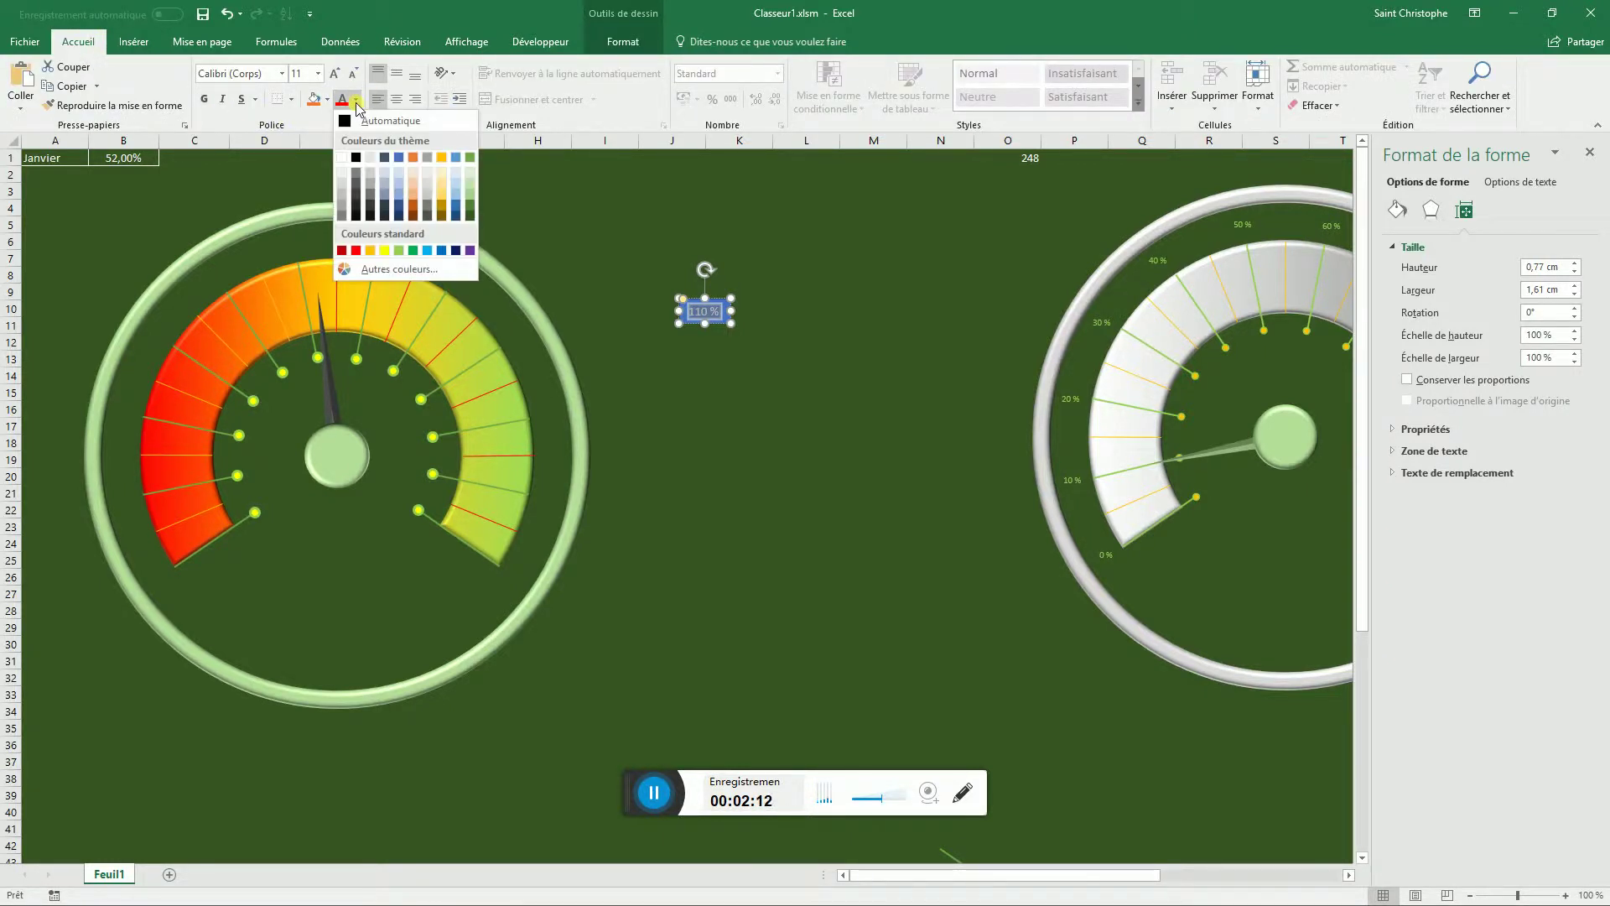
pyautogui.click(471, 195)
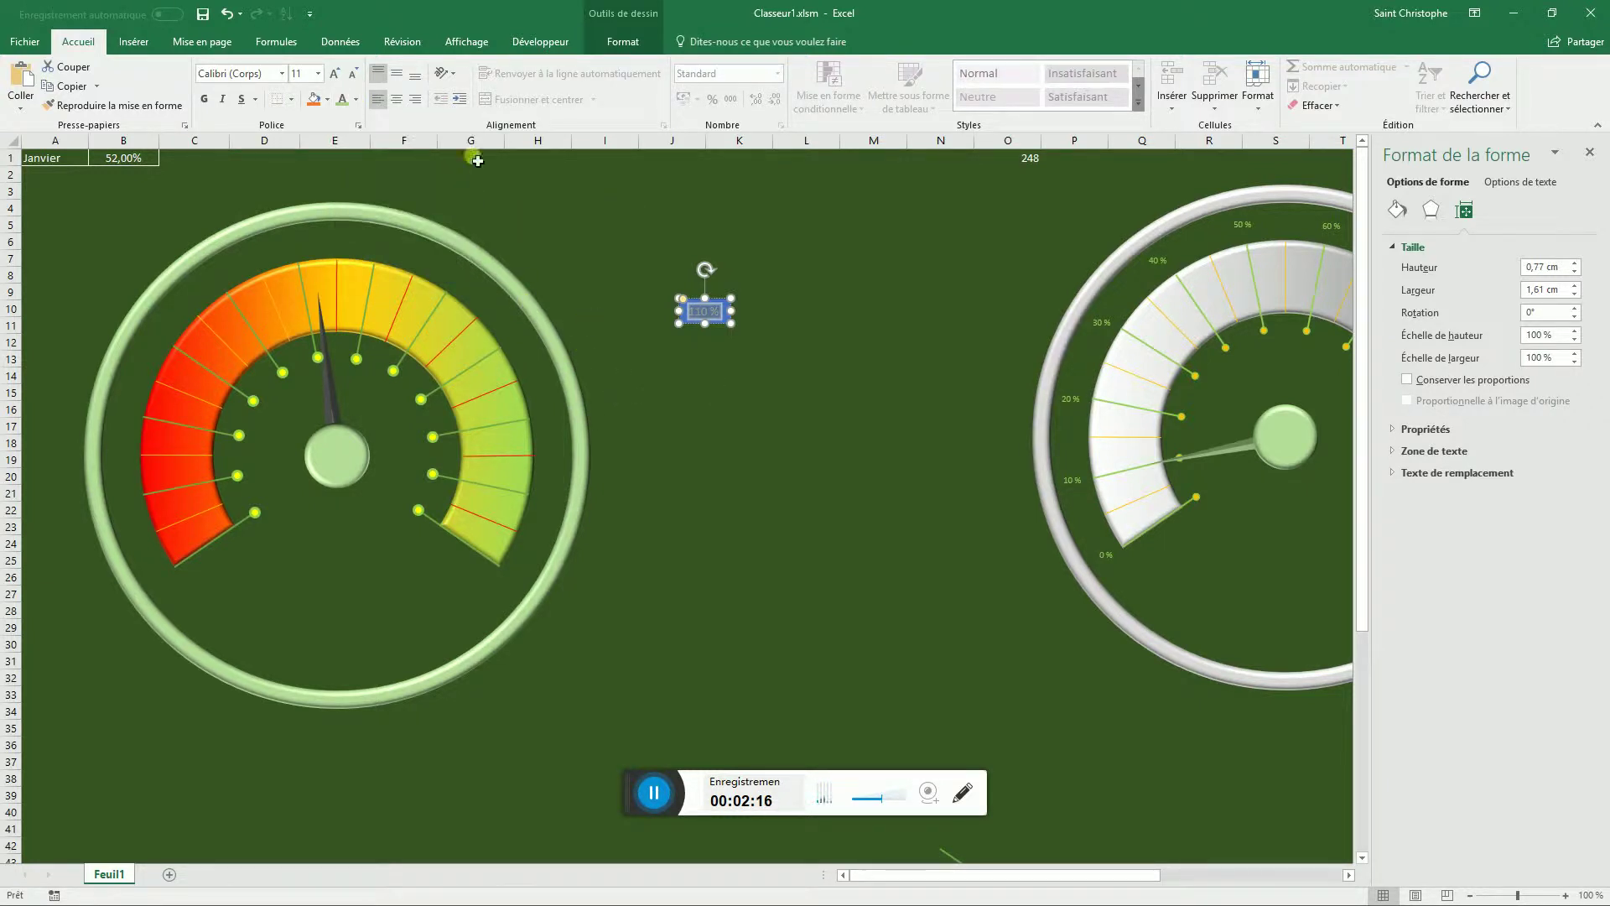
# - Remove the fill from the 110 % label shape
pyautogui.click(638, 17)
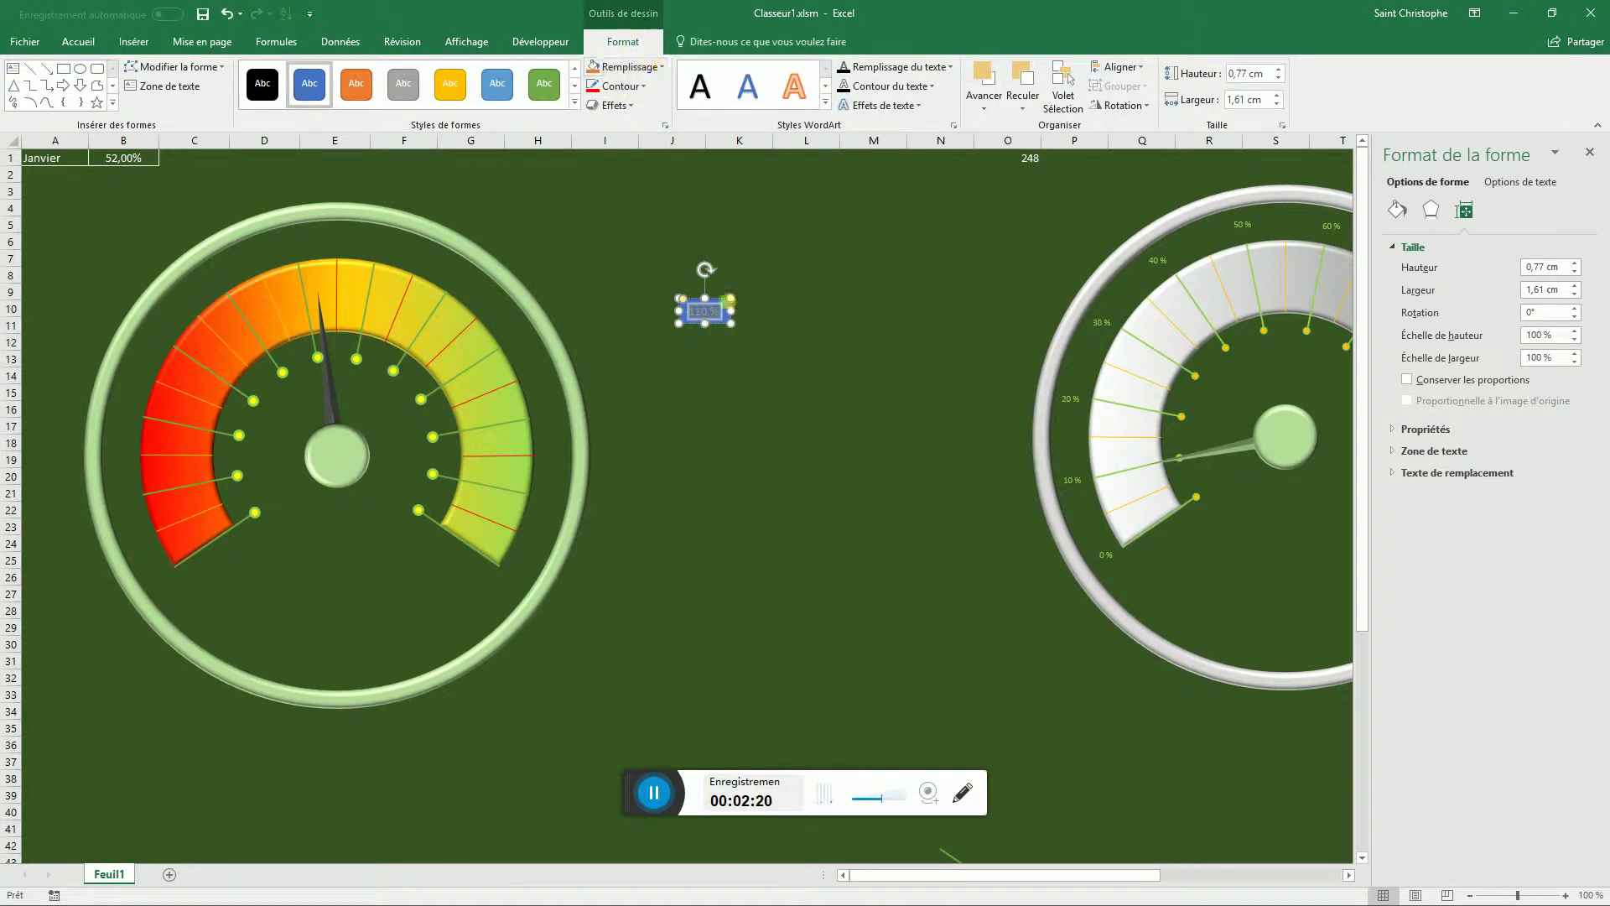
pyautogui.click(662, 67)
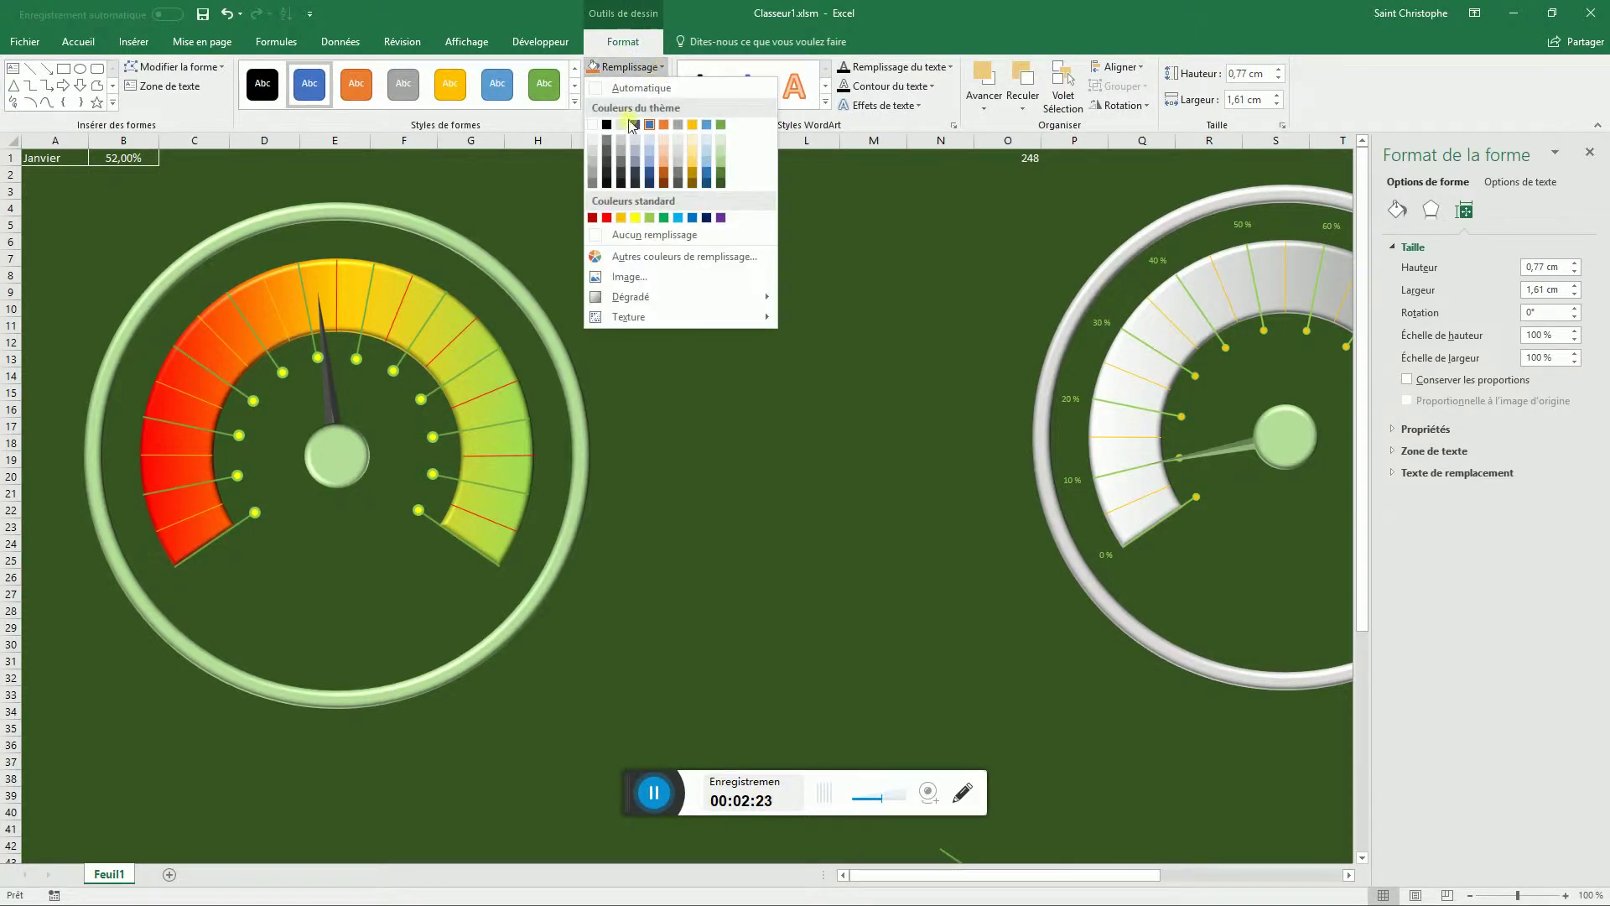
pyautogui.click(654, 234)
pyautogui.click(683, 422)
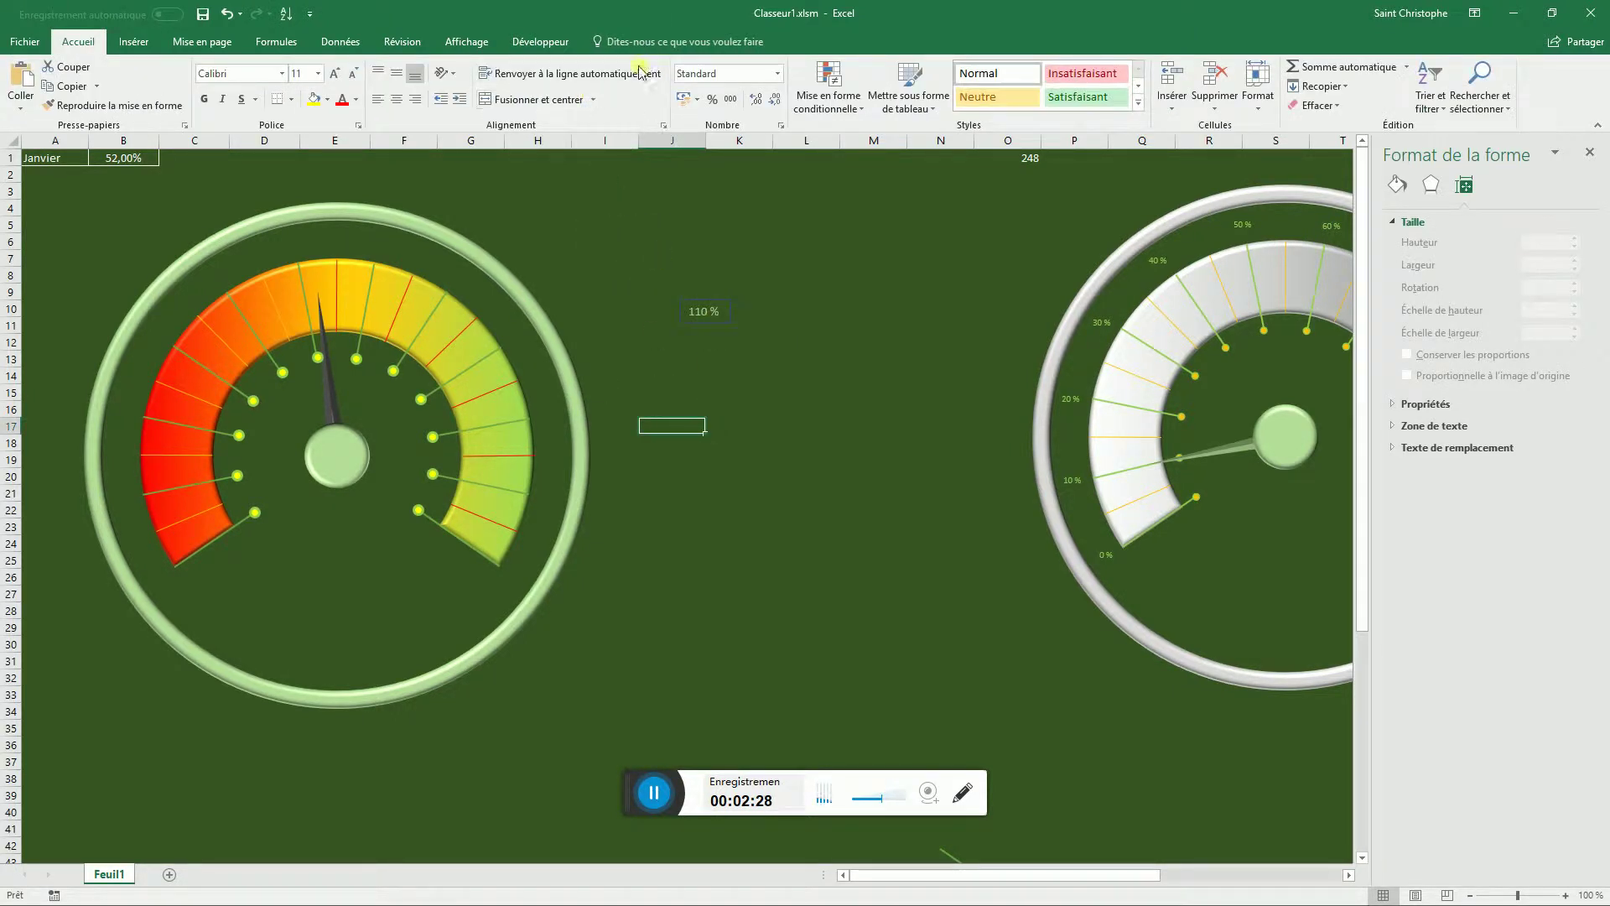
# - Remove the outline from the 110 % label shape
pyautogui.click(705, 305)
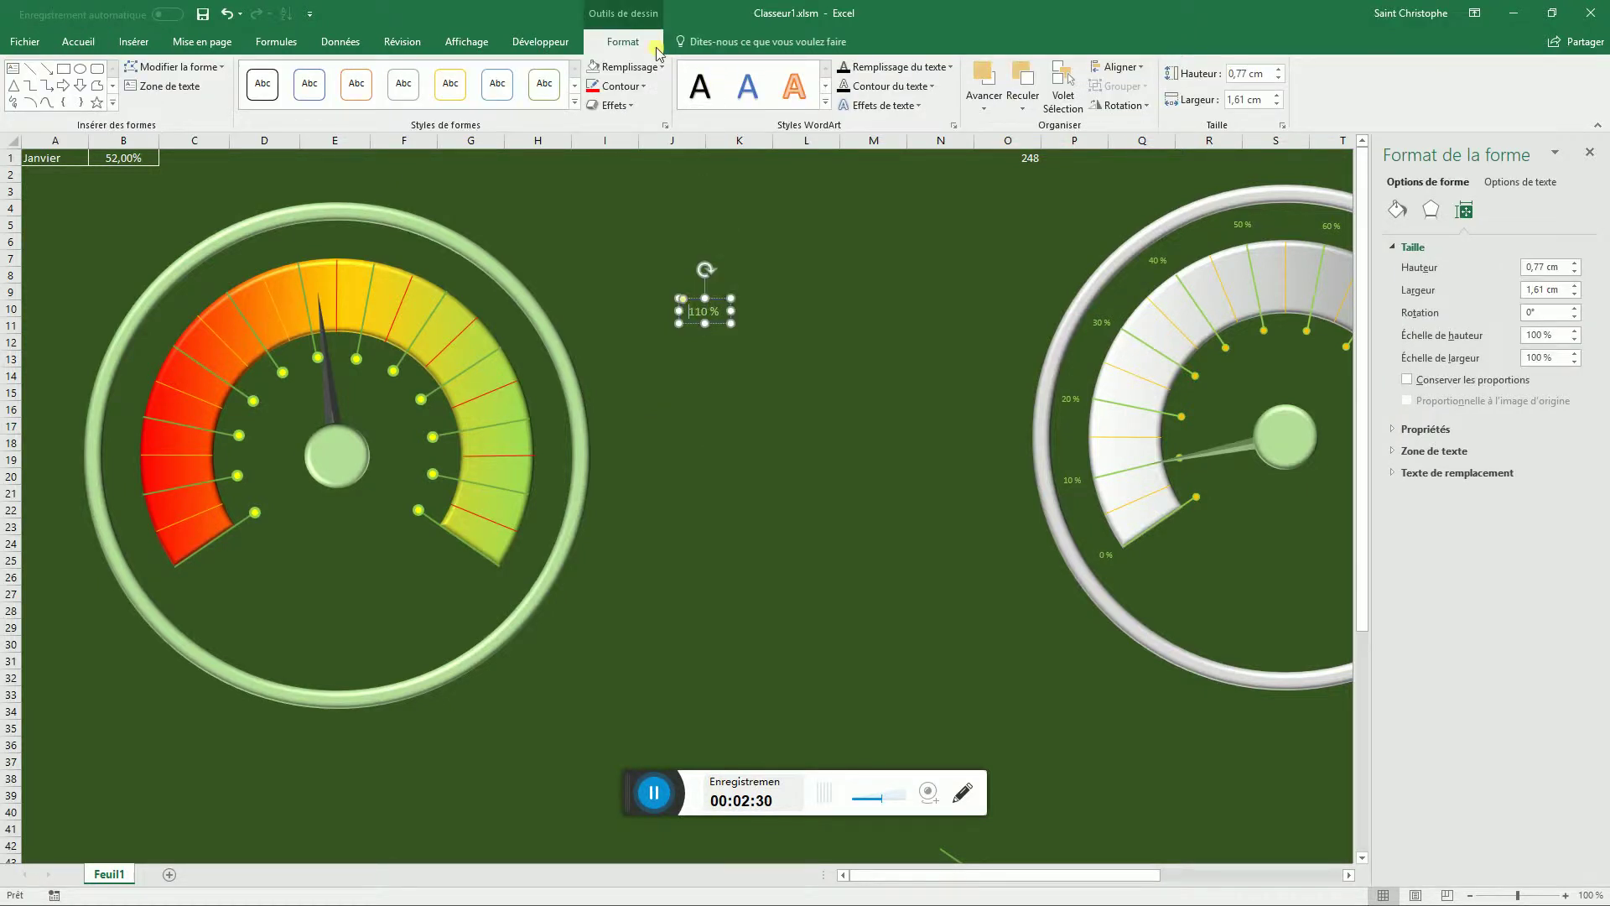
pyautogui.click(623, 86)
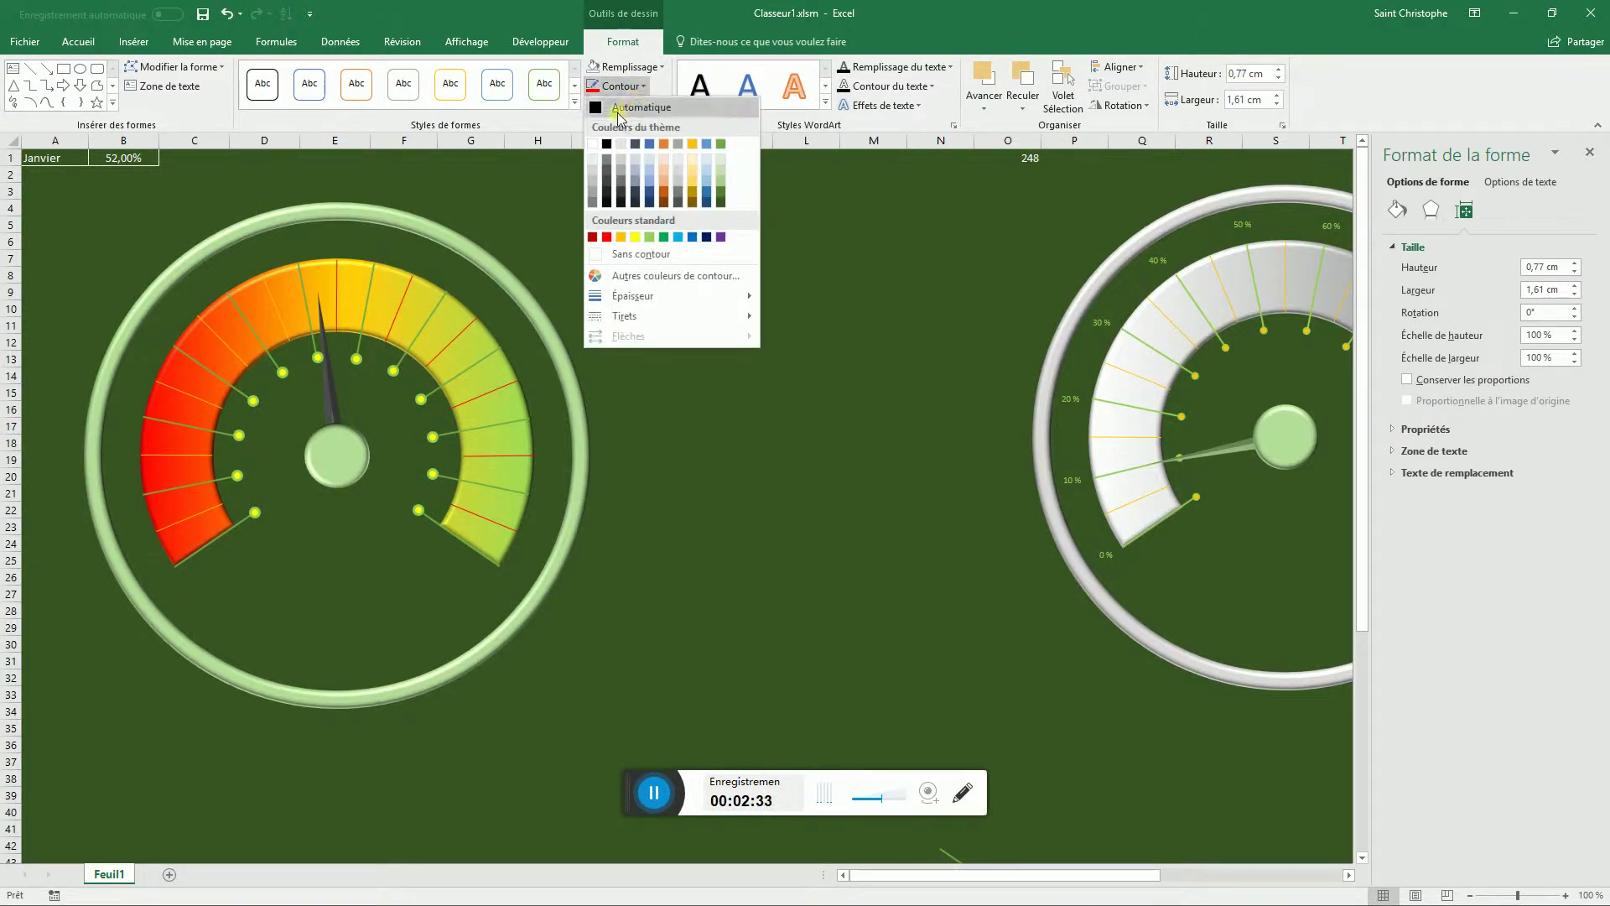
pyautogui.click(639, 253)
pyautogui.click(684, 397)
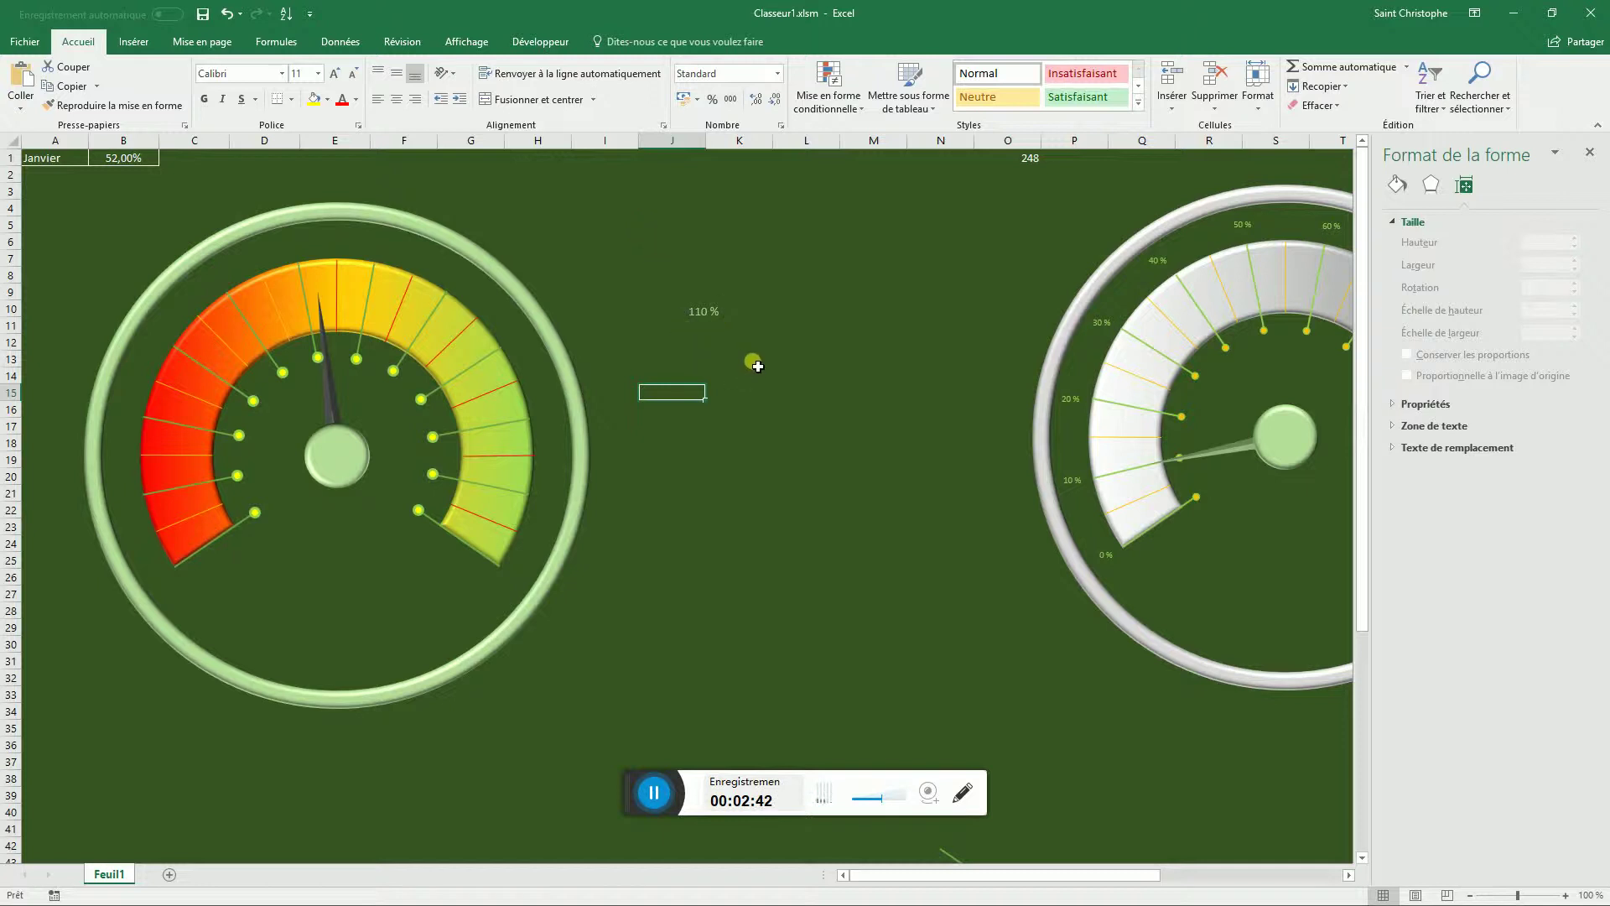
# - Move the 110 % label just outside the coloured gauge, on its right side
pyautogui.click(704, 314)
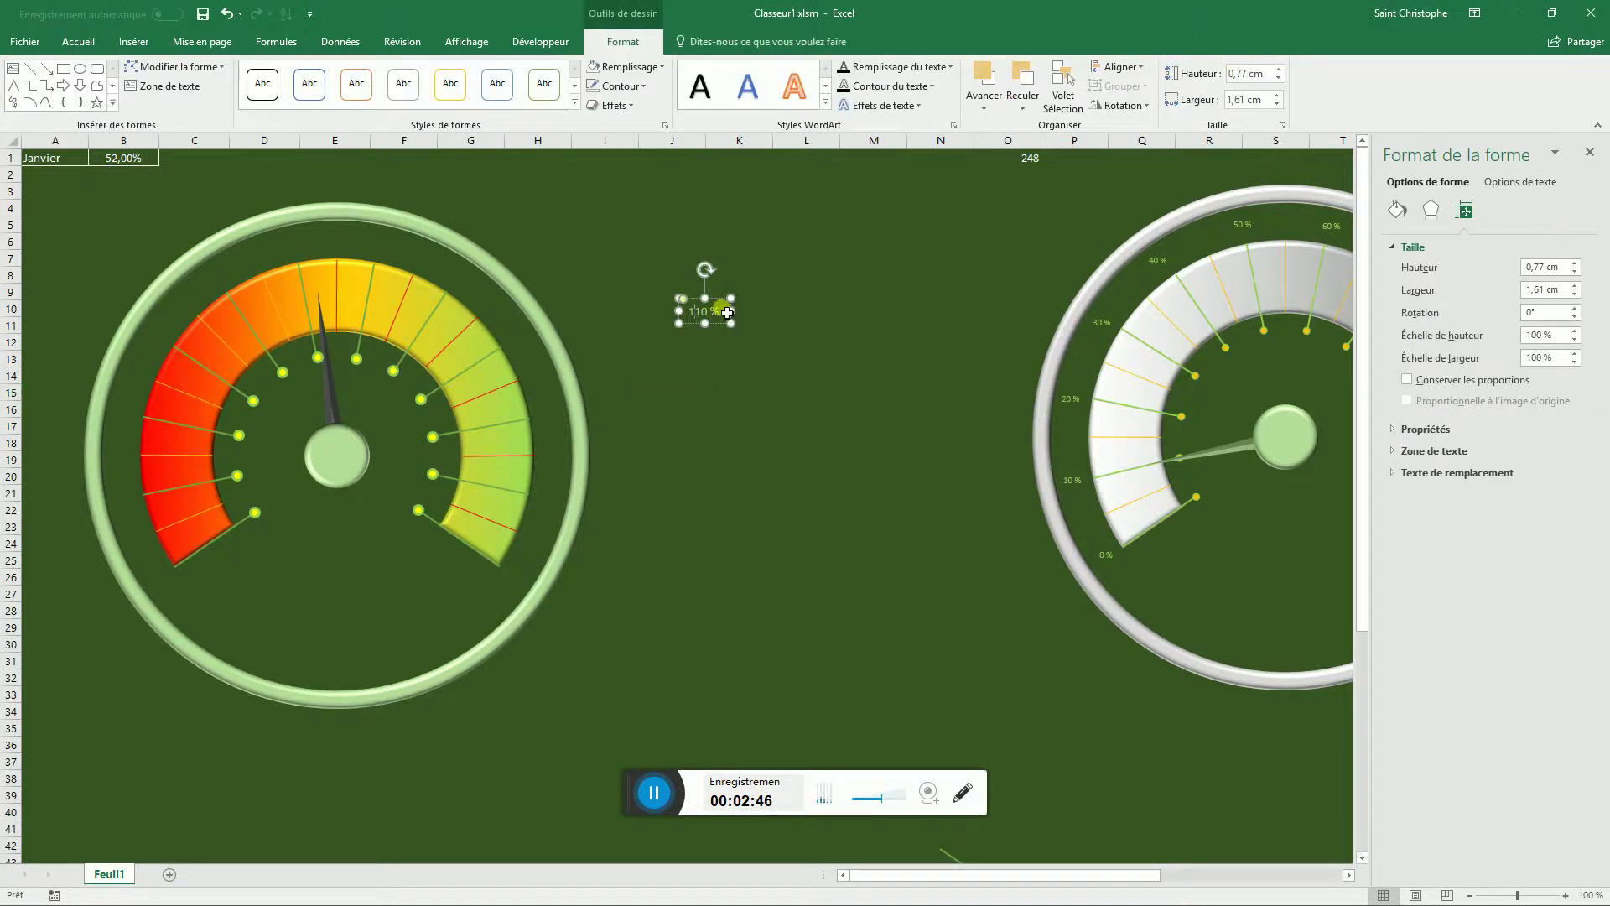
pyautogui.moveTo(726, 311); pyautogui.dragTo(653, 427)
pyautogui.click(721, 309)
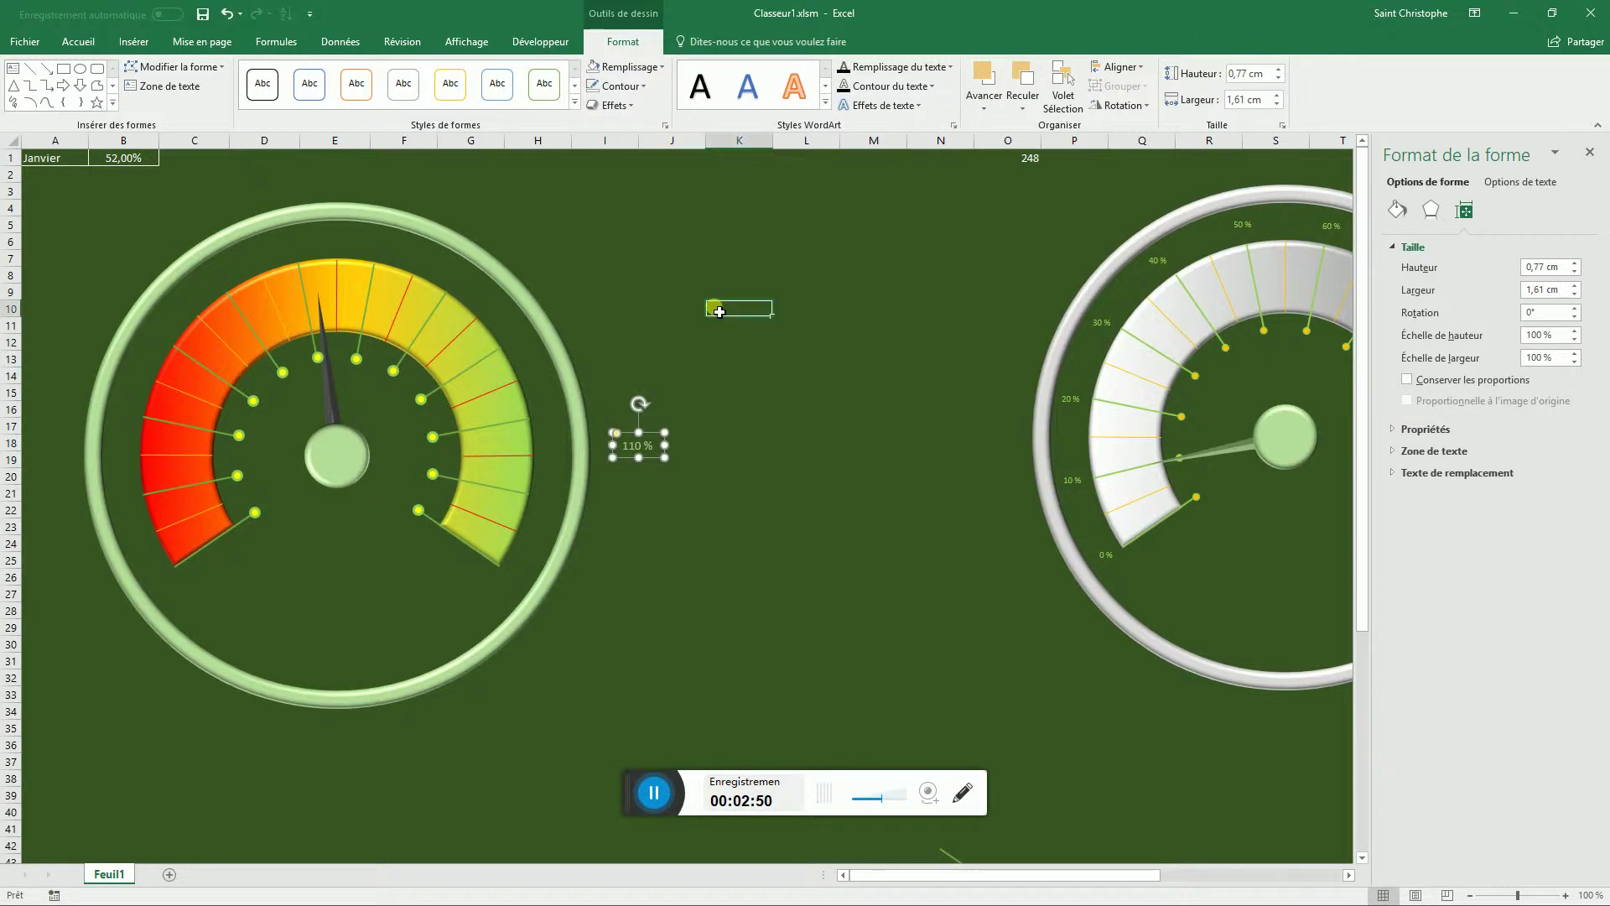
# - Try to copy the 110 % label, and place the original at the lower-right end of the coloured gauge's scale
pyautogui.click(633, 453)
pyautogui.rightClick(633, 454)
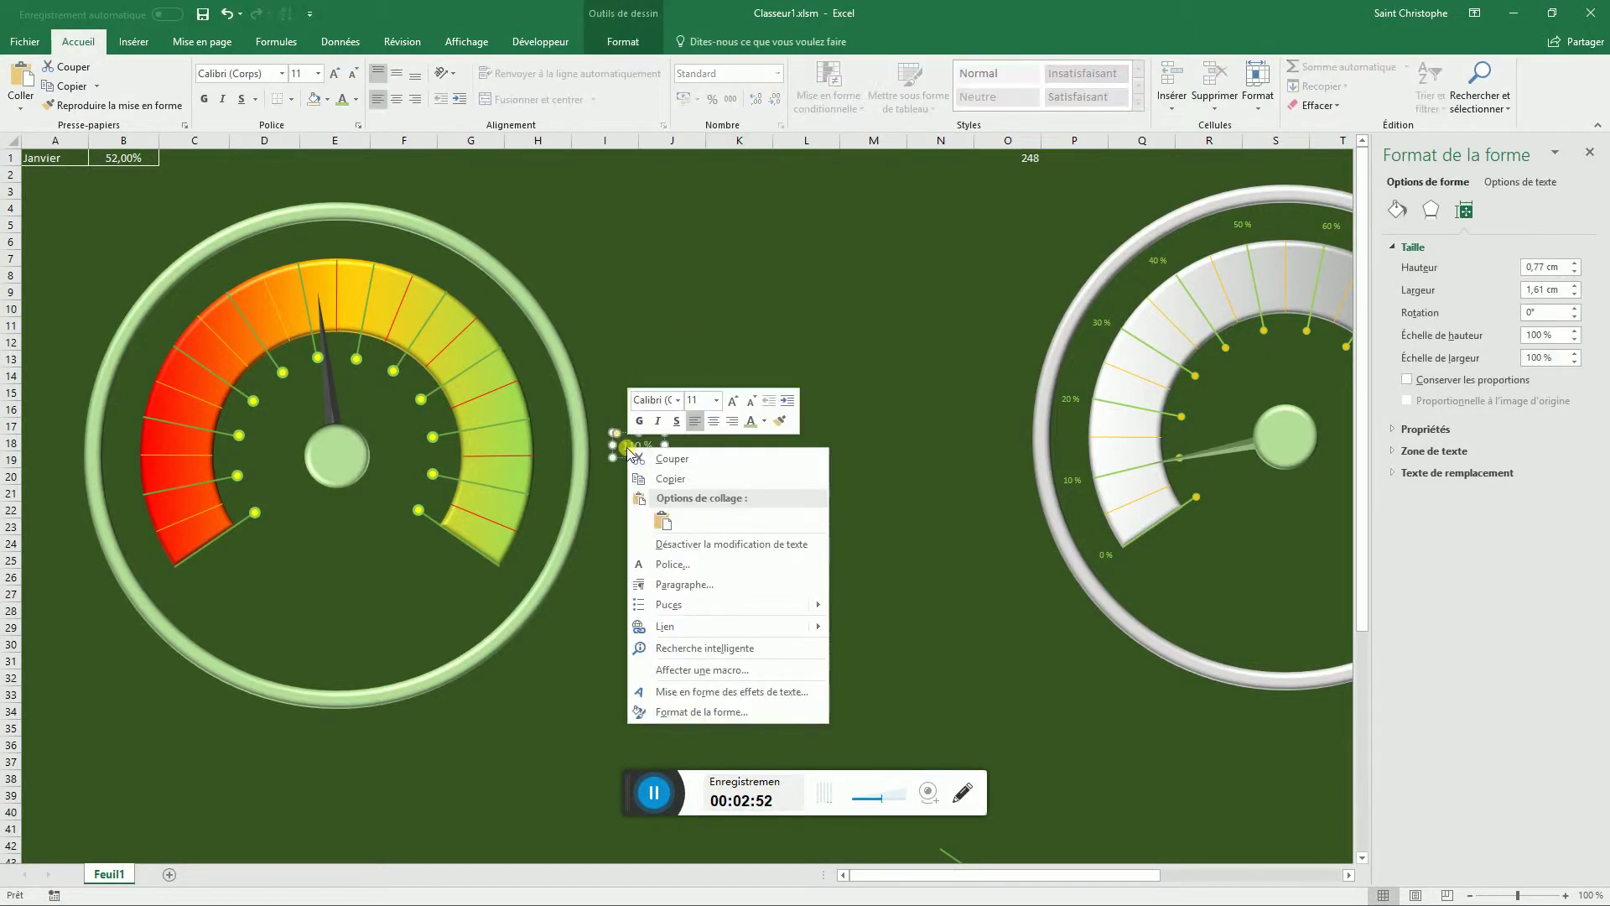
pyautogui.click(675, 480)
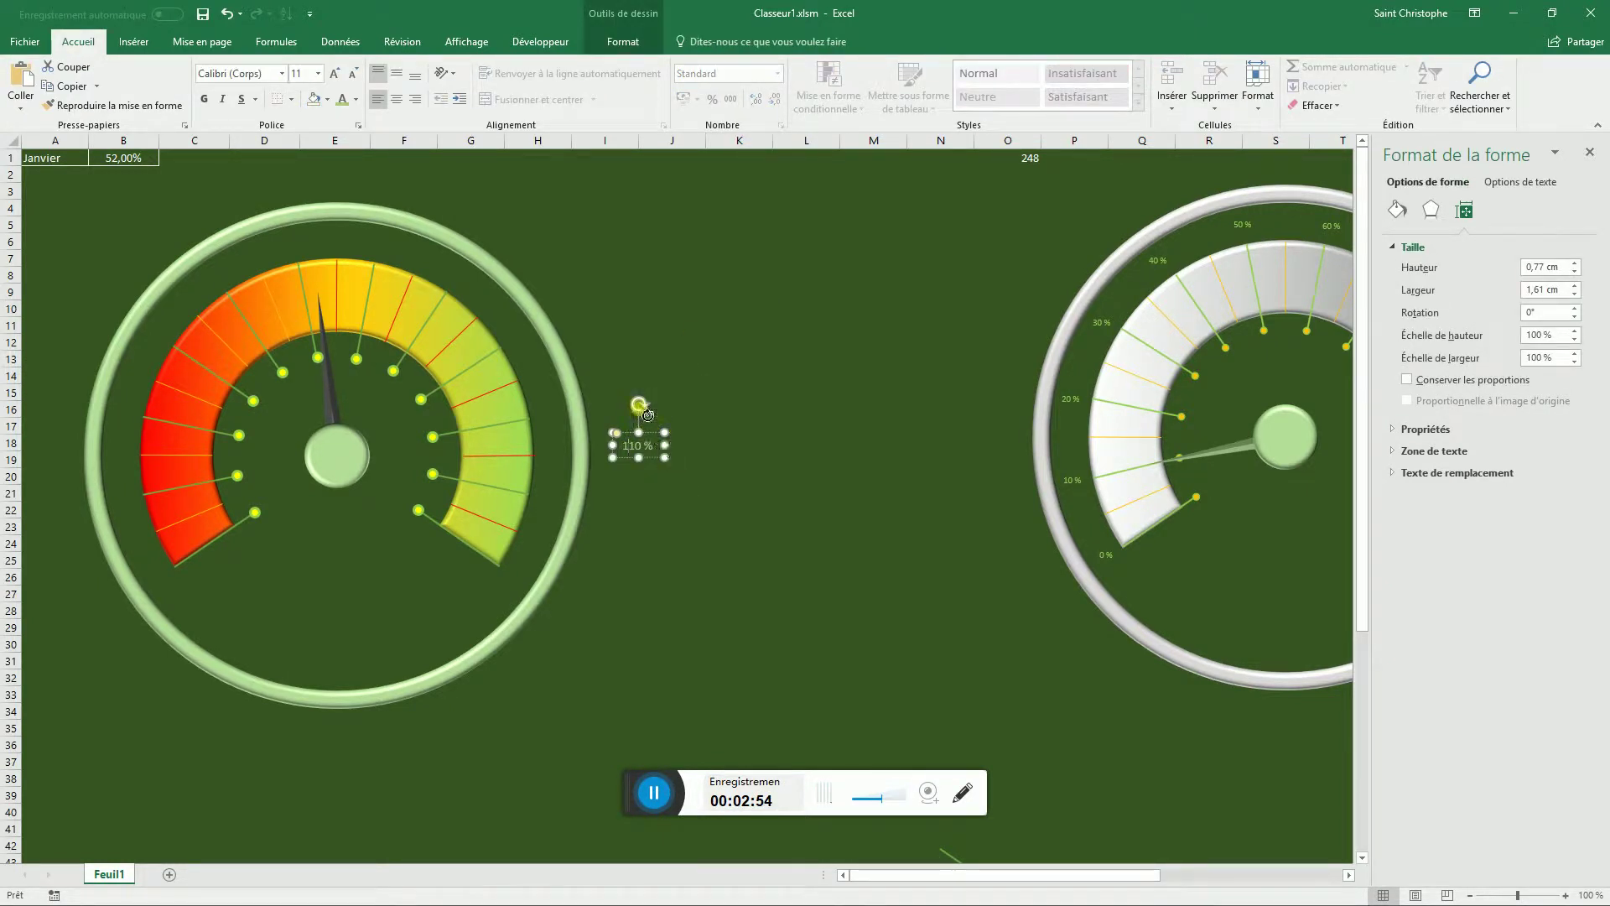
pyautogui.moveTo(663, 444); pyautogui.dragTo(540, 574)
pyautogui.click(711, 479)
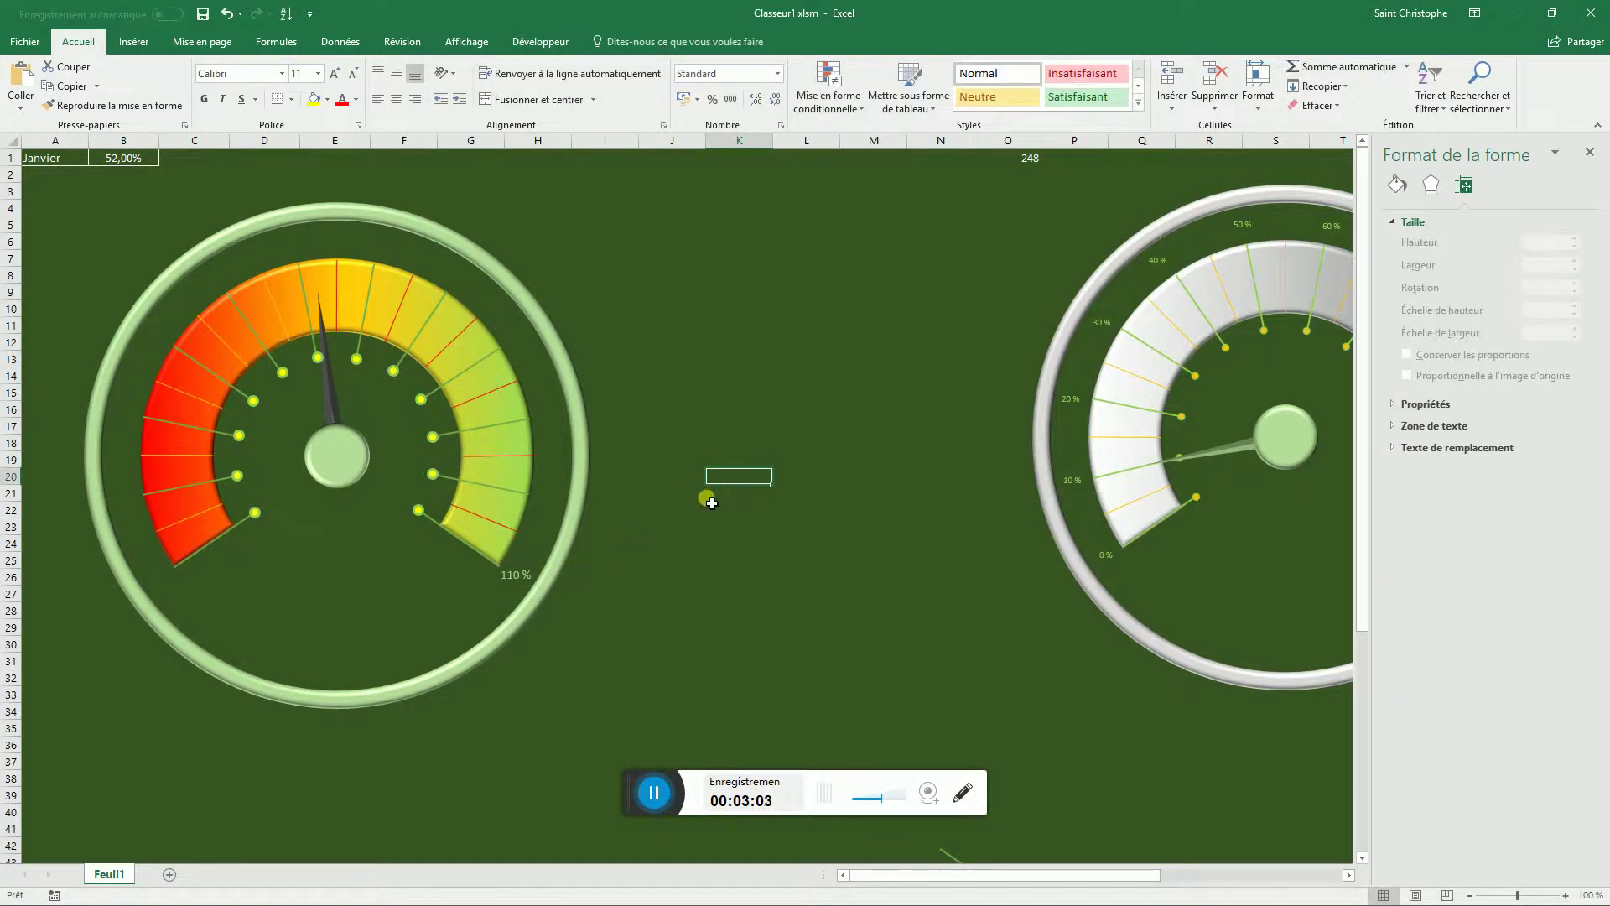
pyautogui.rightClick(689, 363)
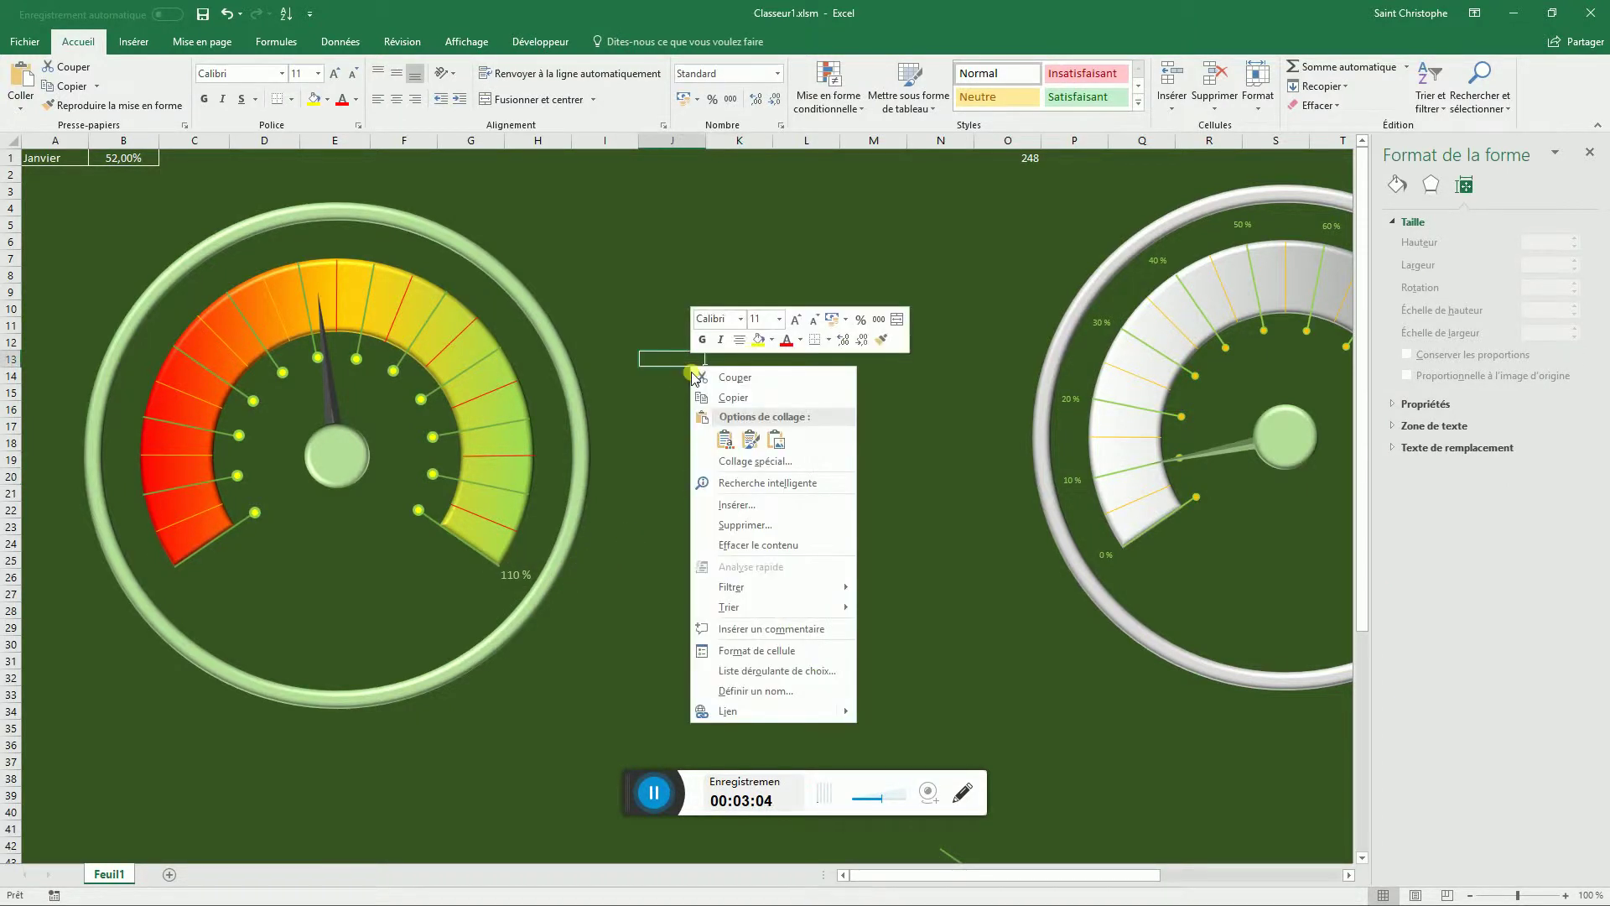
pyautogui.click(725, 439)
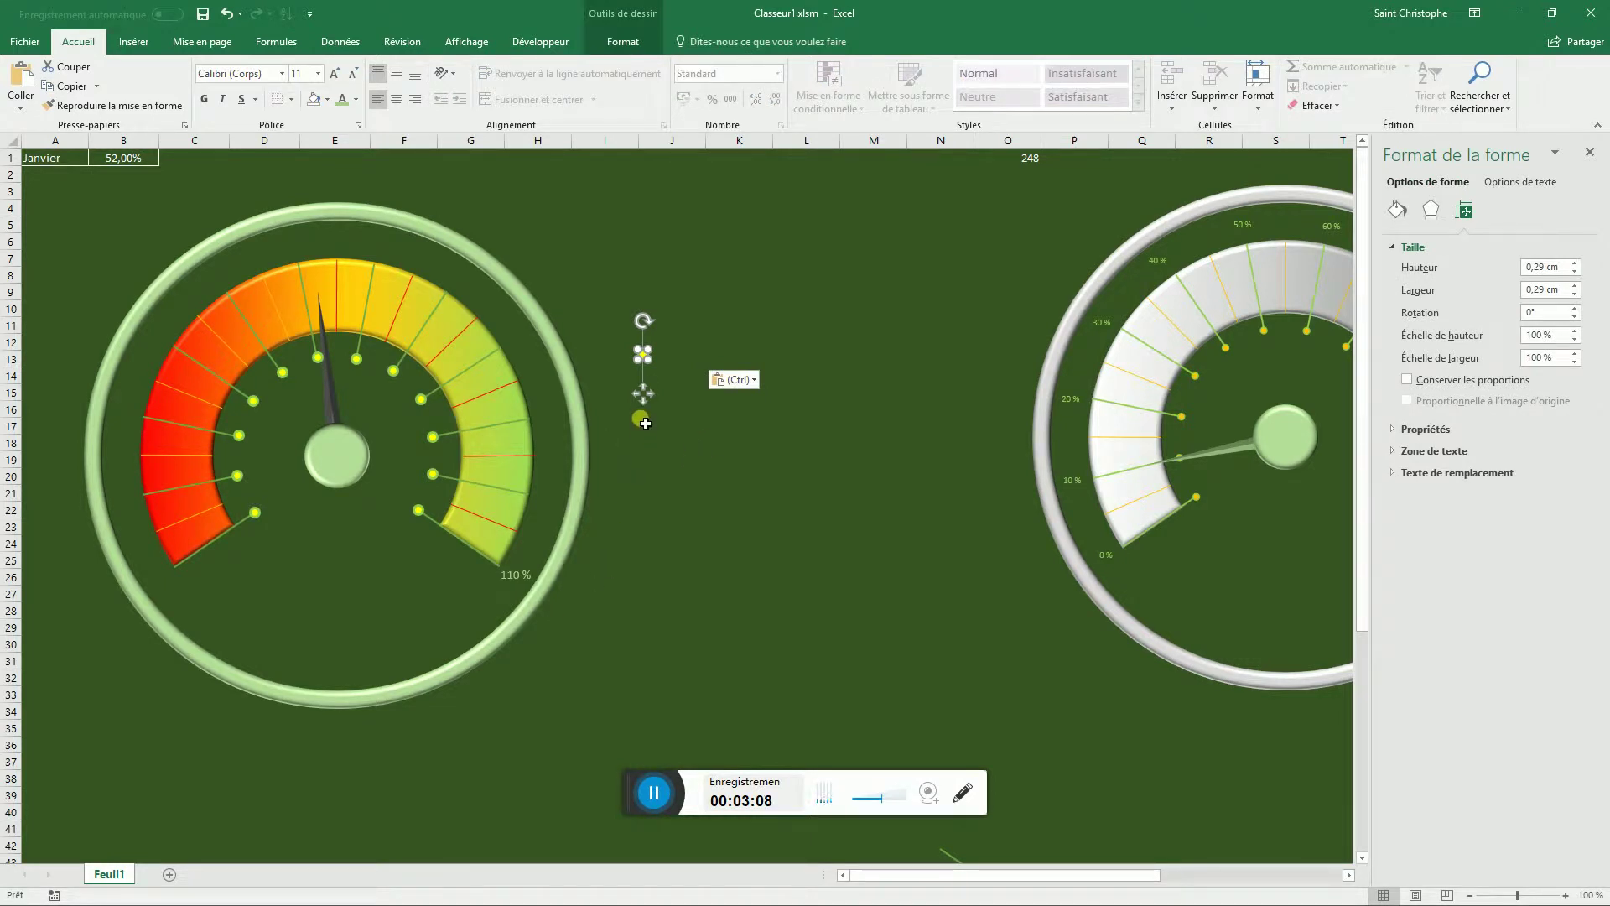
pyautogui.moveTo(646, 424); pyautogui.dragTo(658, 399)
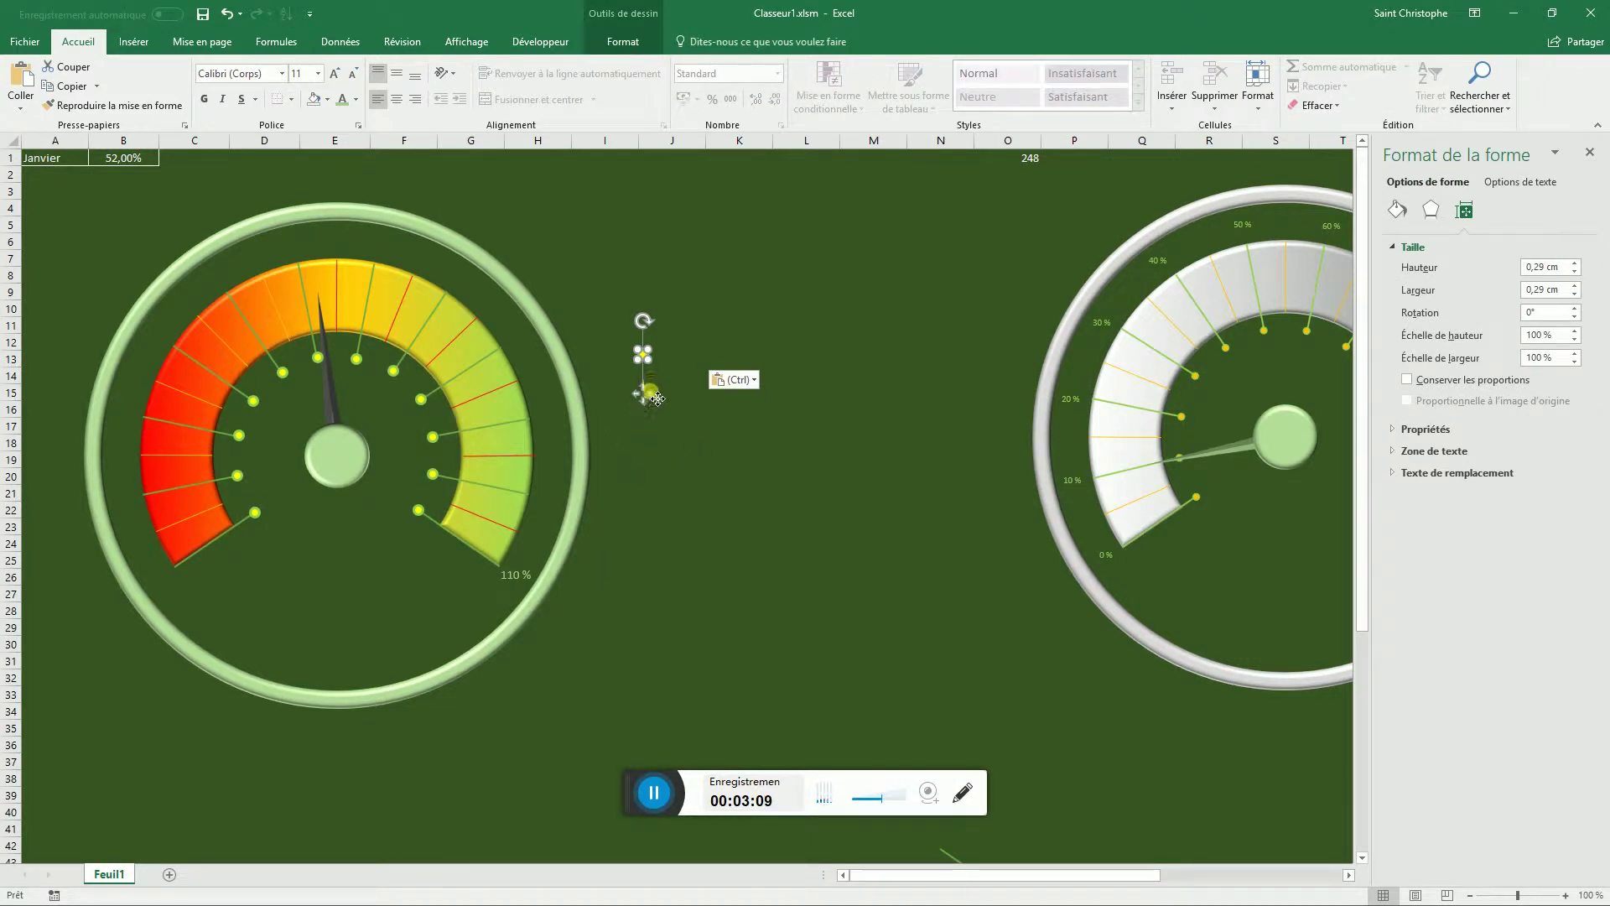
pyautogui.click(226, 13)
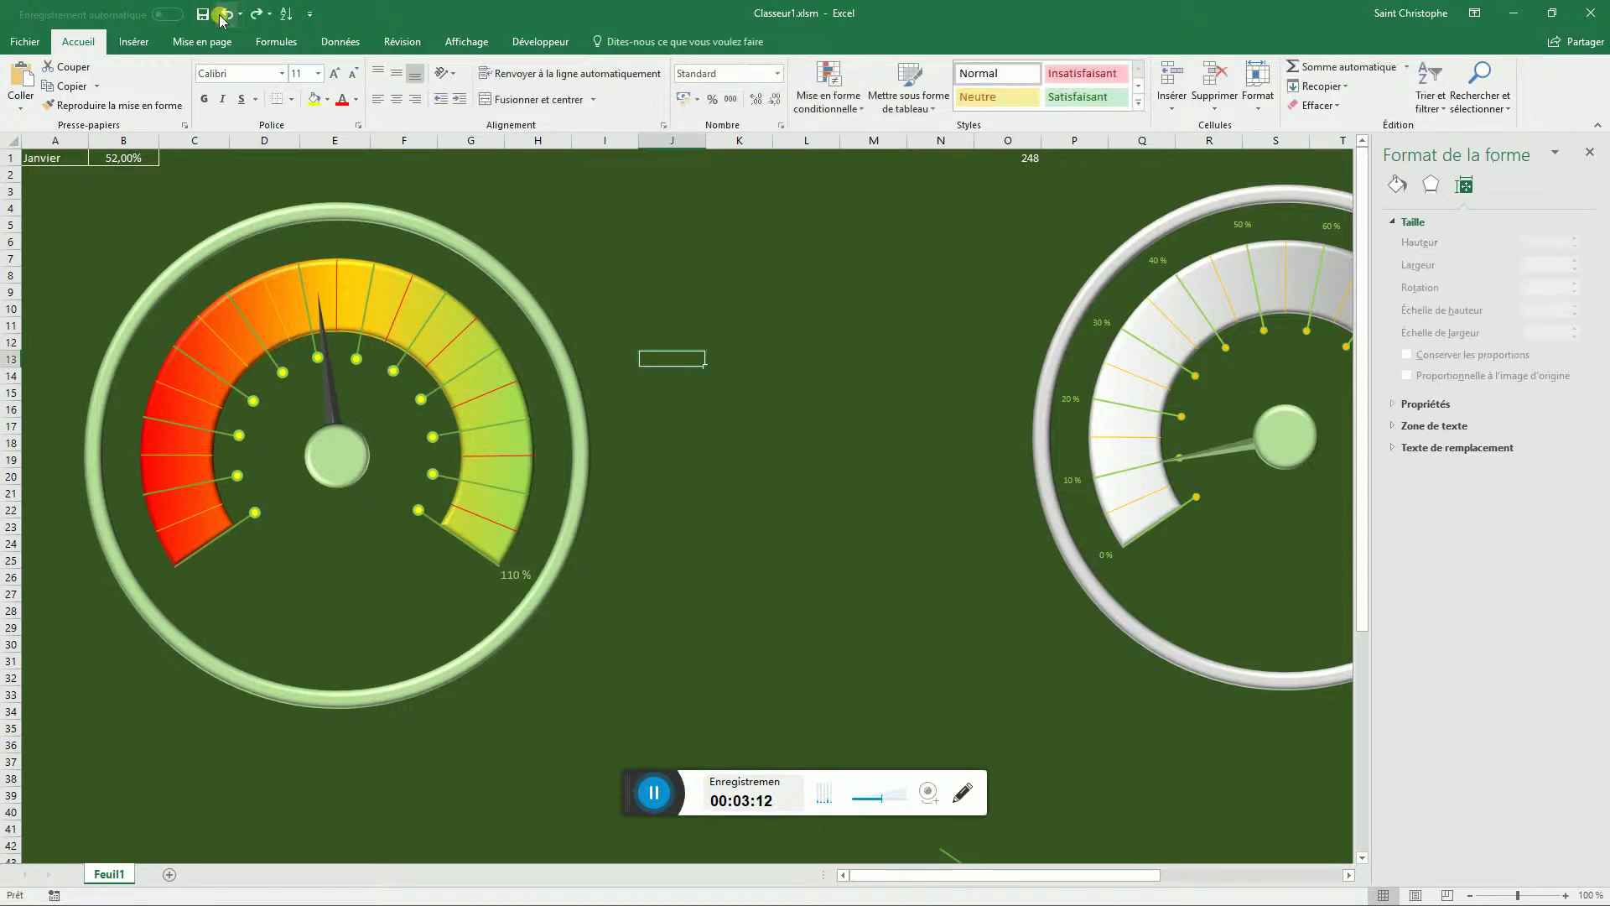
pyautogui.click(520, 577)
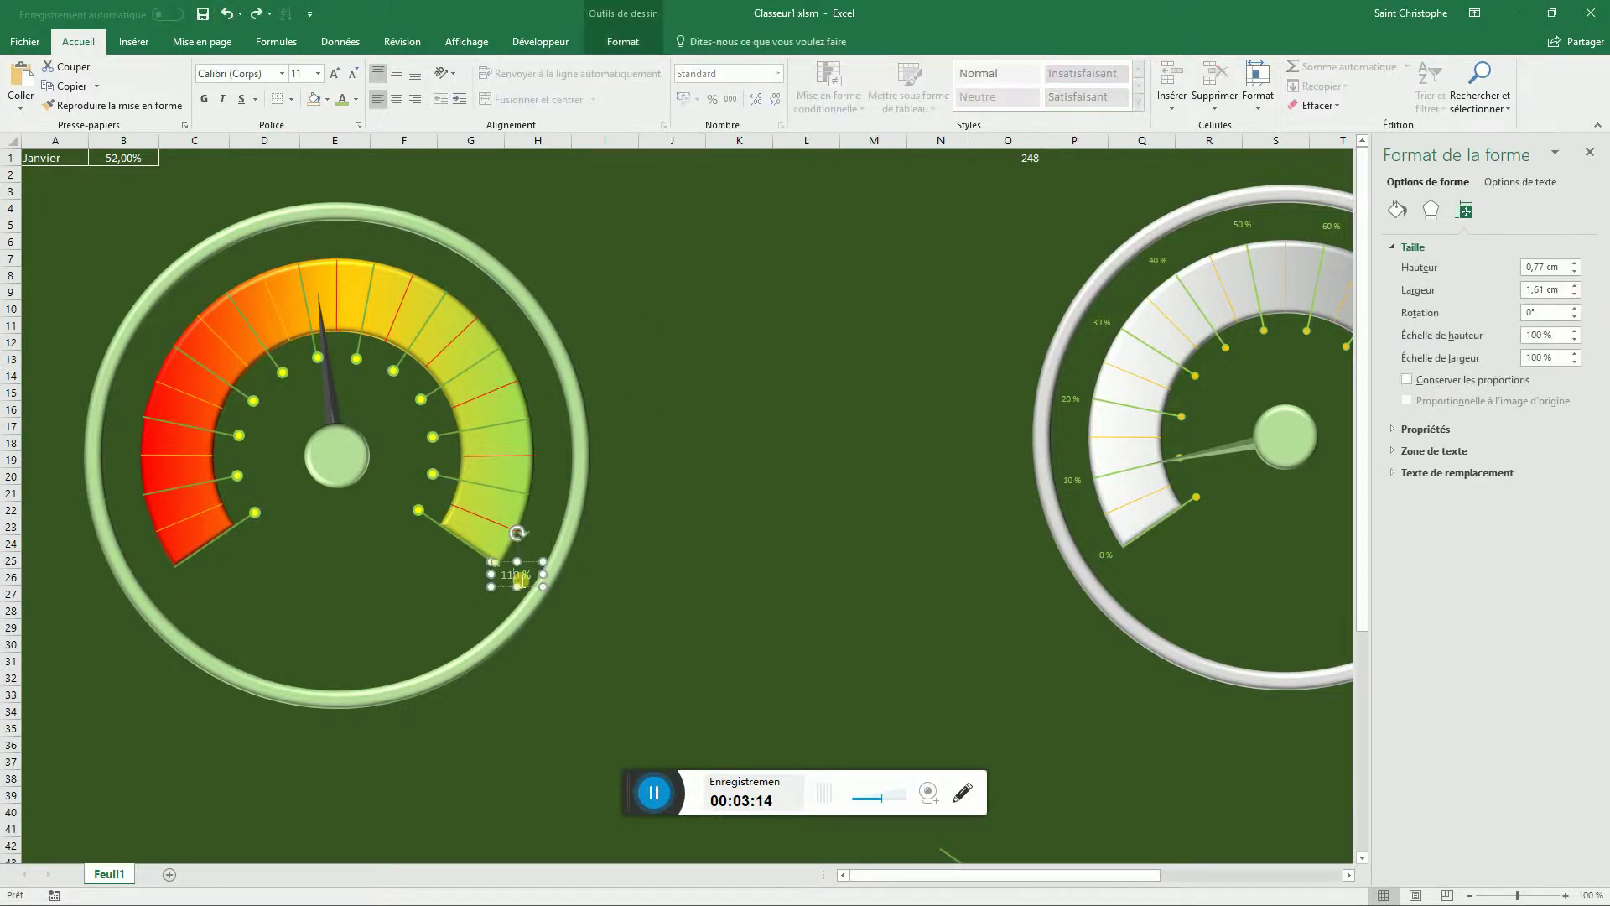
pyautogui.rightClick(510, 571)
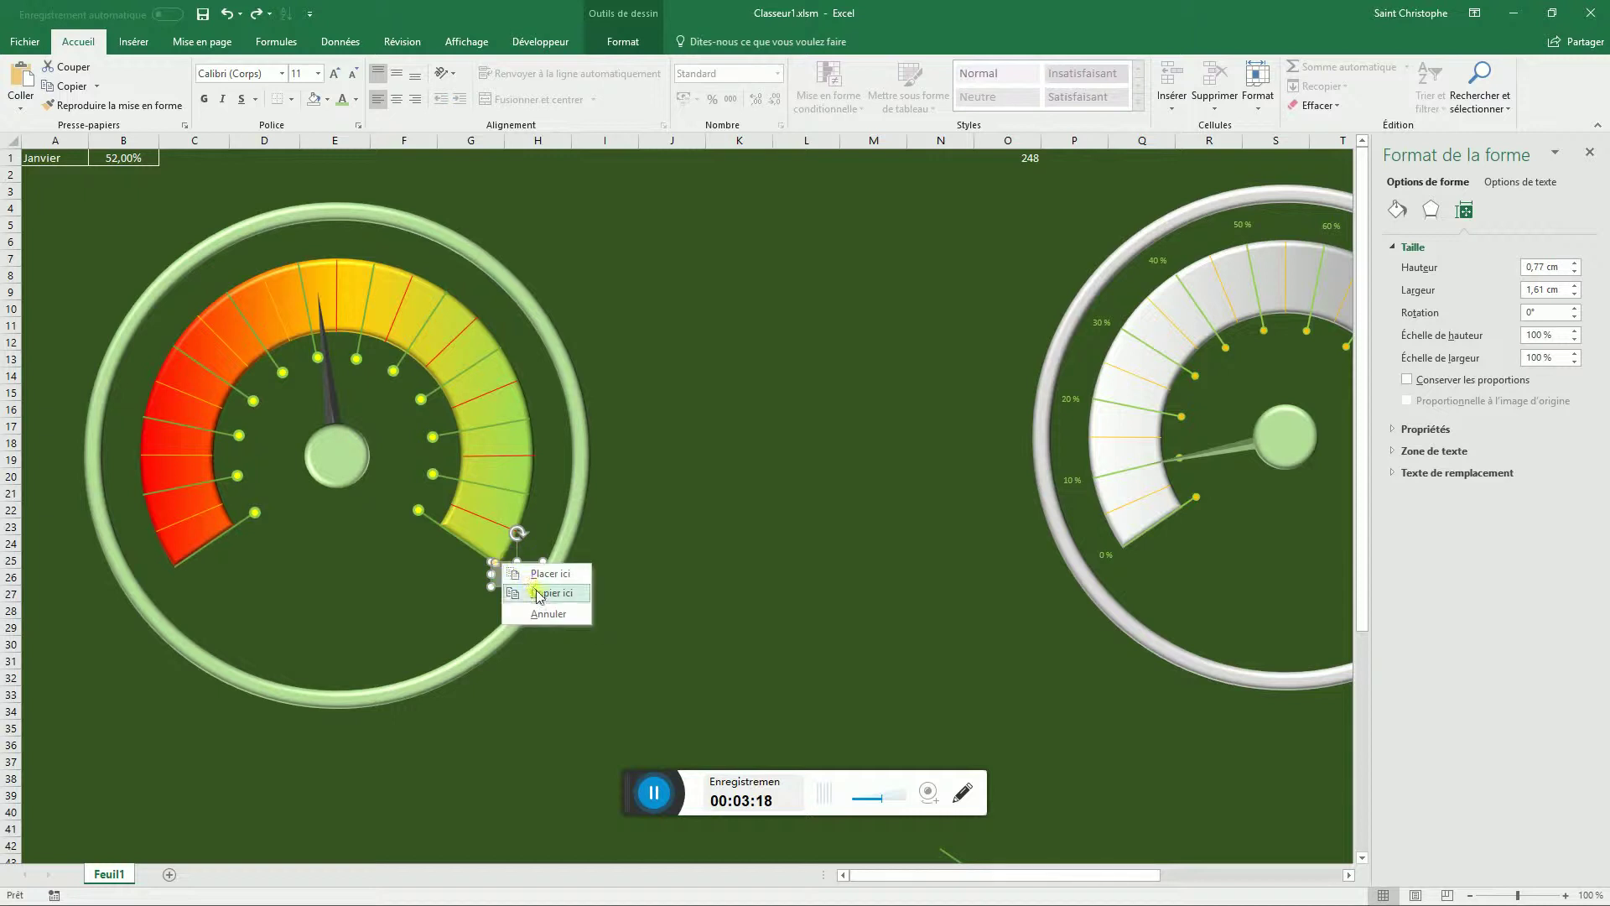
pyautogui.click(627, 644)
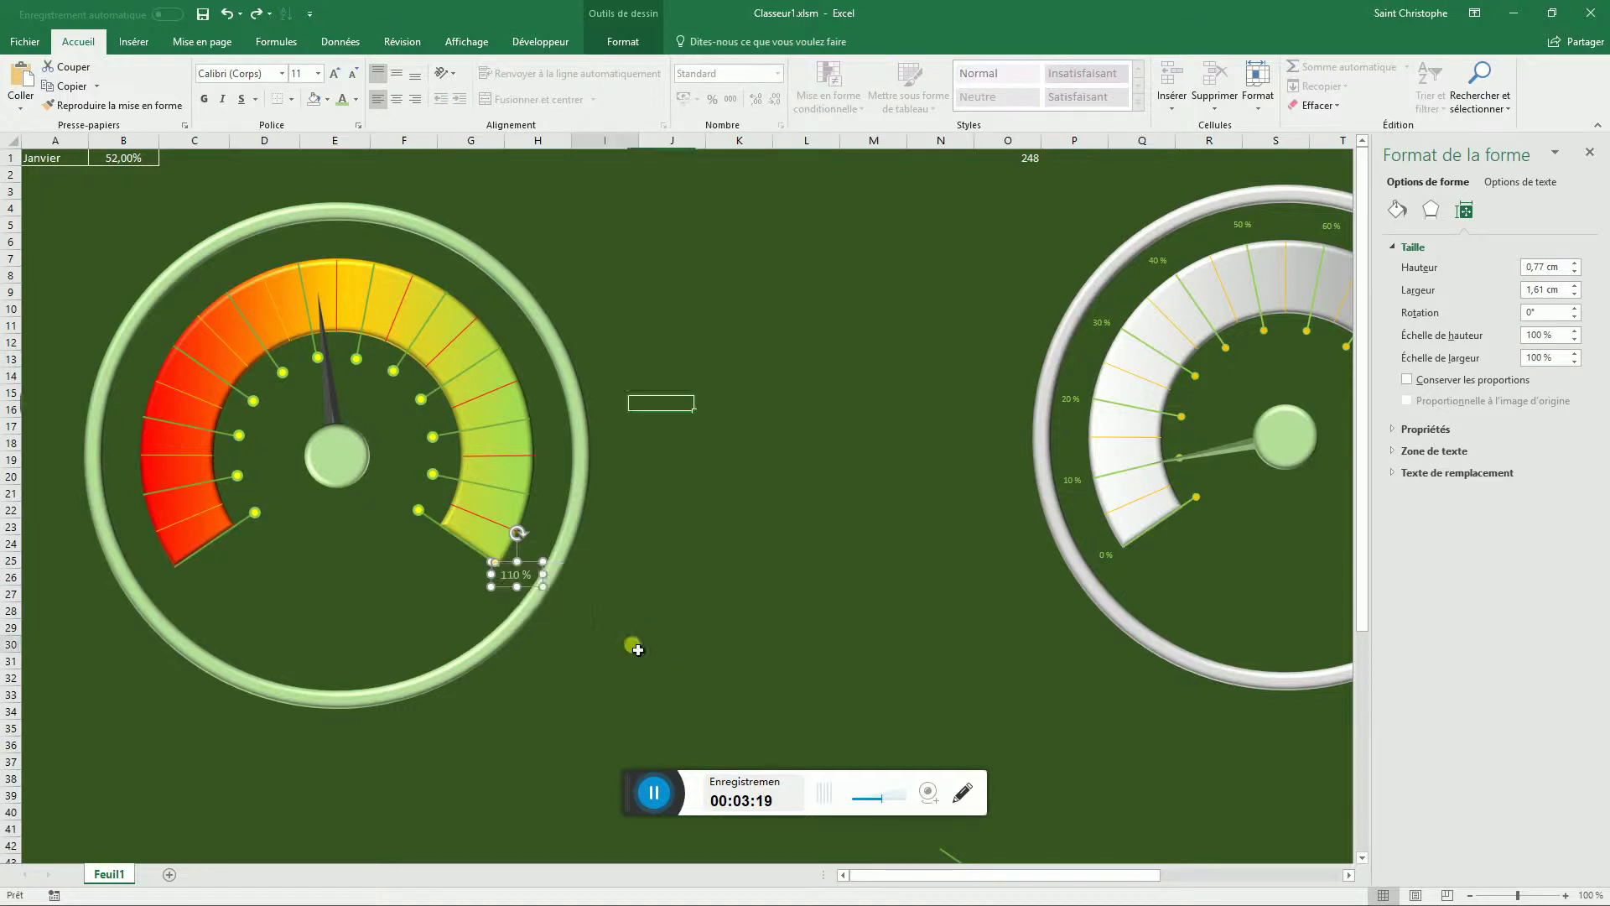
# - Copy the 110 % label shape and paste two copies outside the coloured gauge, on its right side
pyautogui.click(506, 578)
pyautogui.click(516, 577)
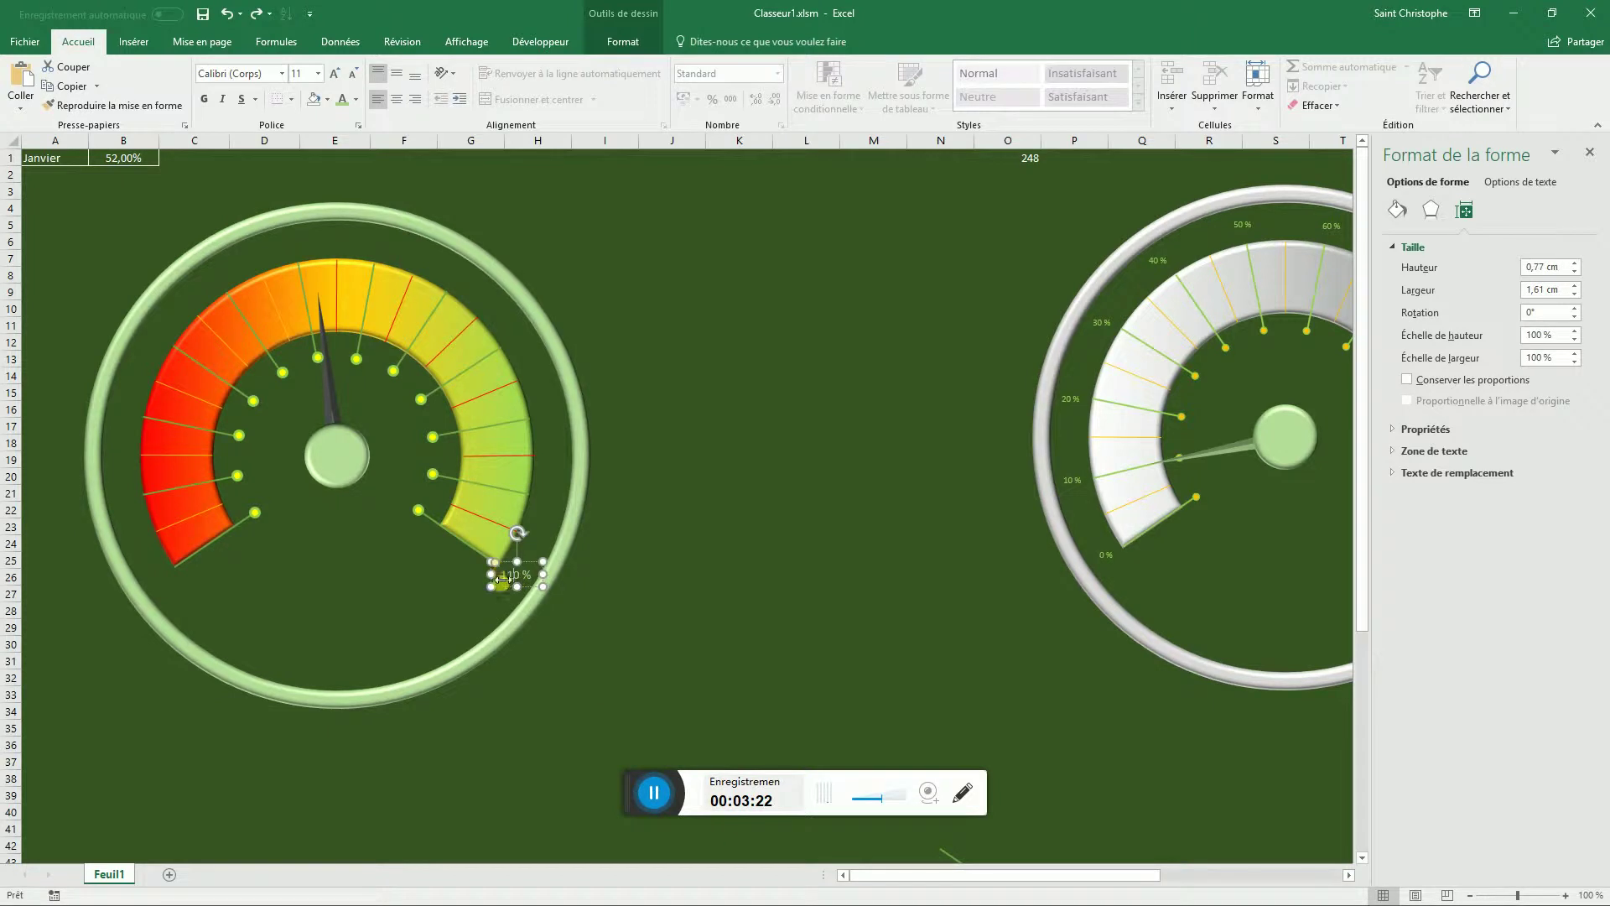
pyautogui.rightClick(500, 584)
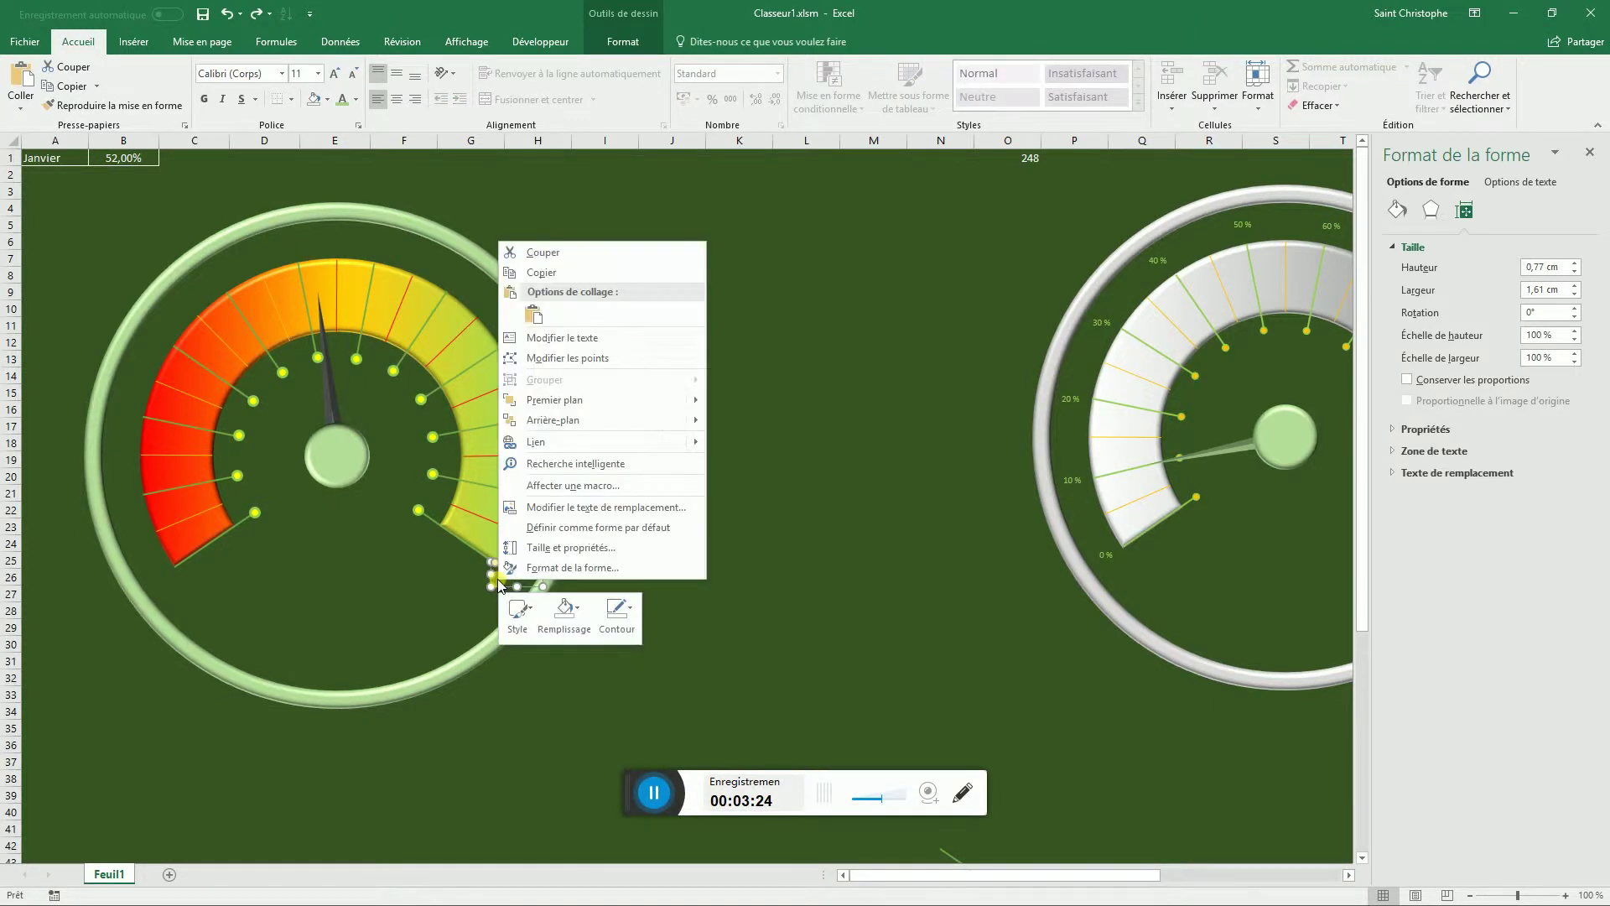
pyautogui.click(541, 273)
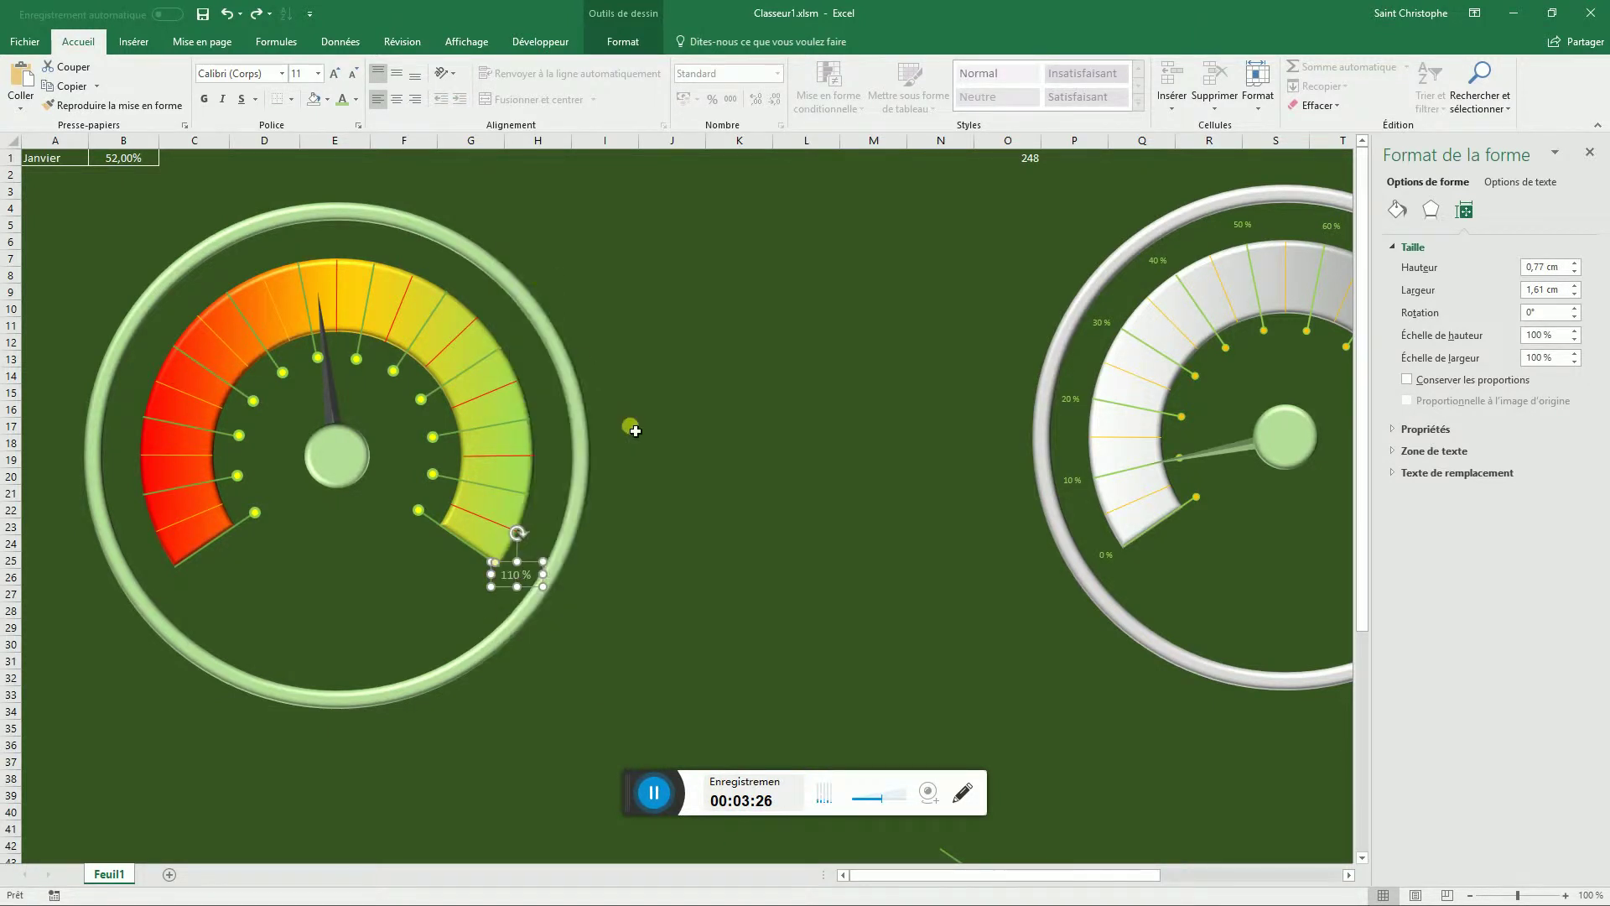
pyautogui.rightClick(641, 438)
pyautogui.click(675, 513)
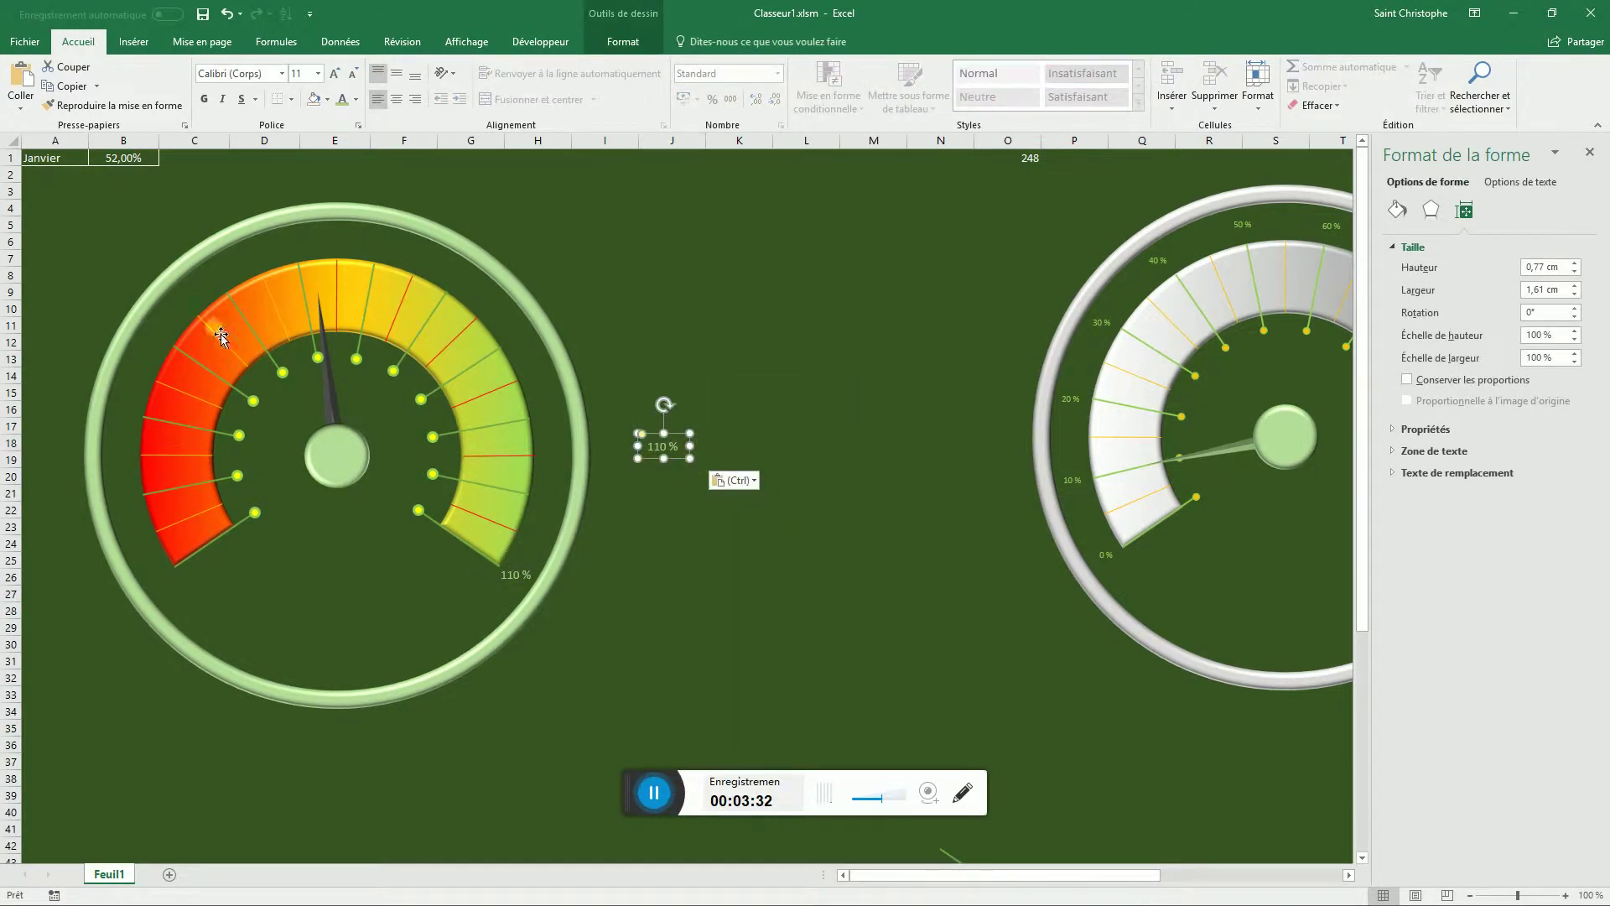
pyautogui.rightClick(613, 225)
pyautogui.click(651, 301)
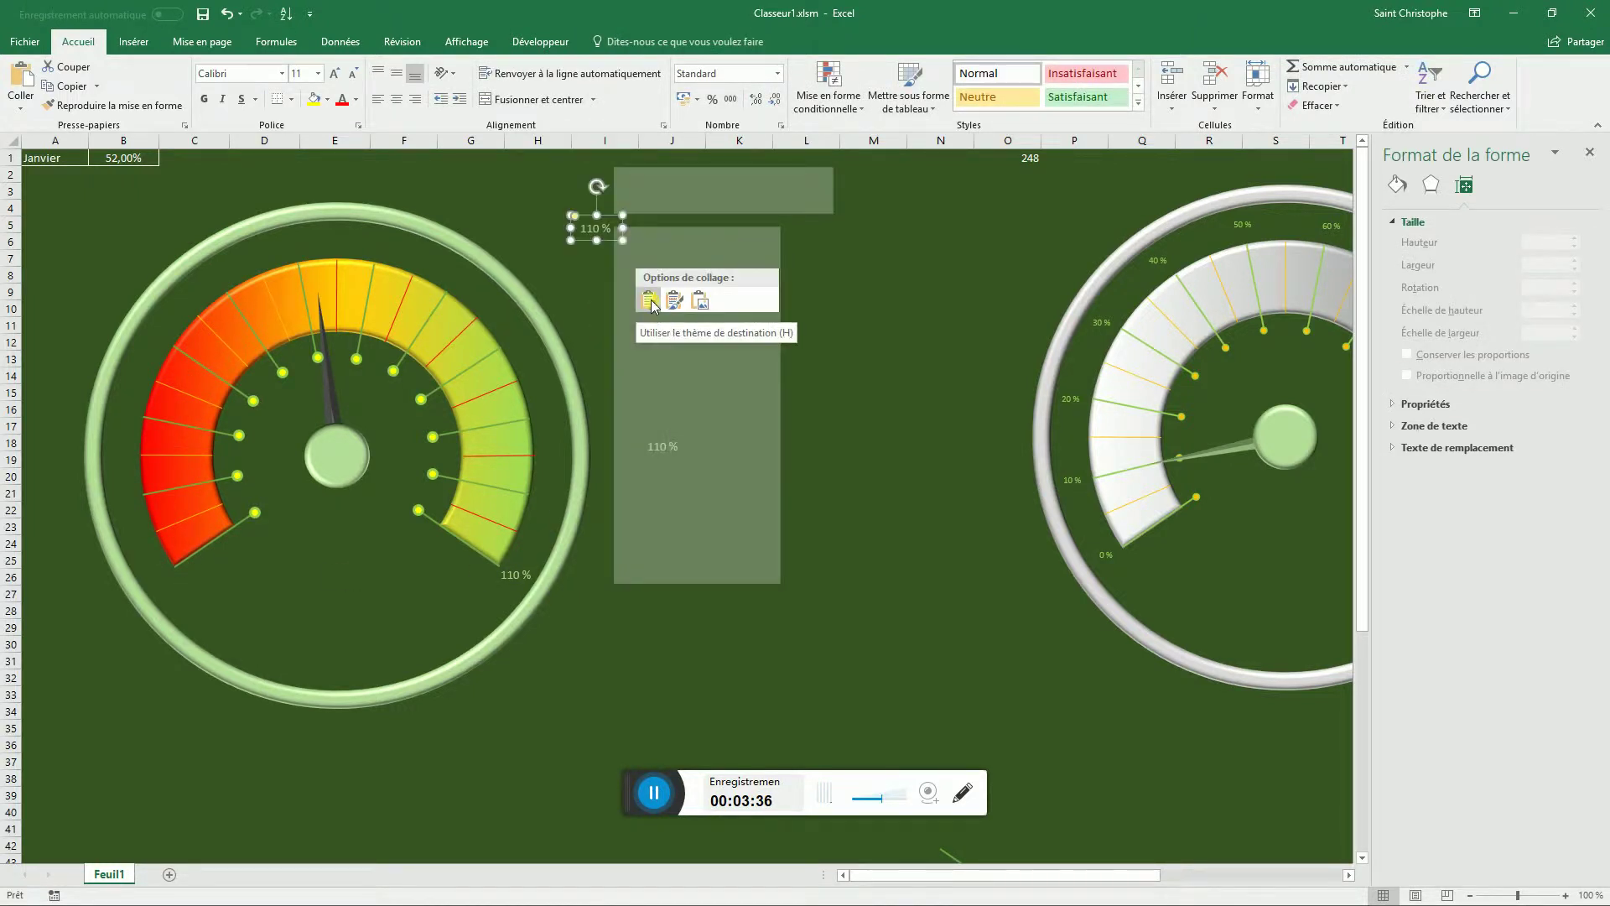
# - Paste nine more copies of the 110 % label into the empty area between the two gauges
pyautogui.rightClick(708, 324)
pyautogui.click(743, 400)
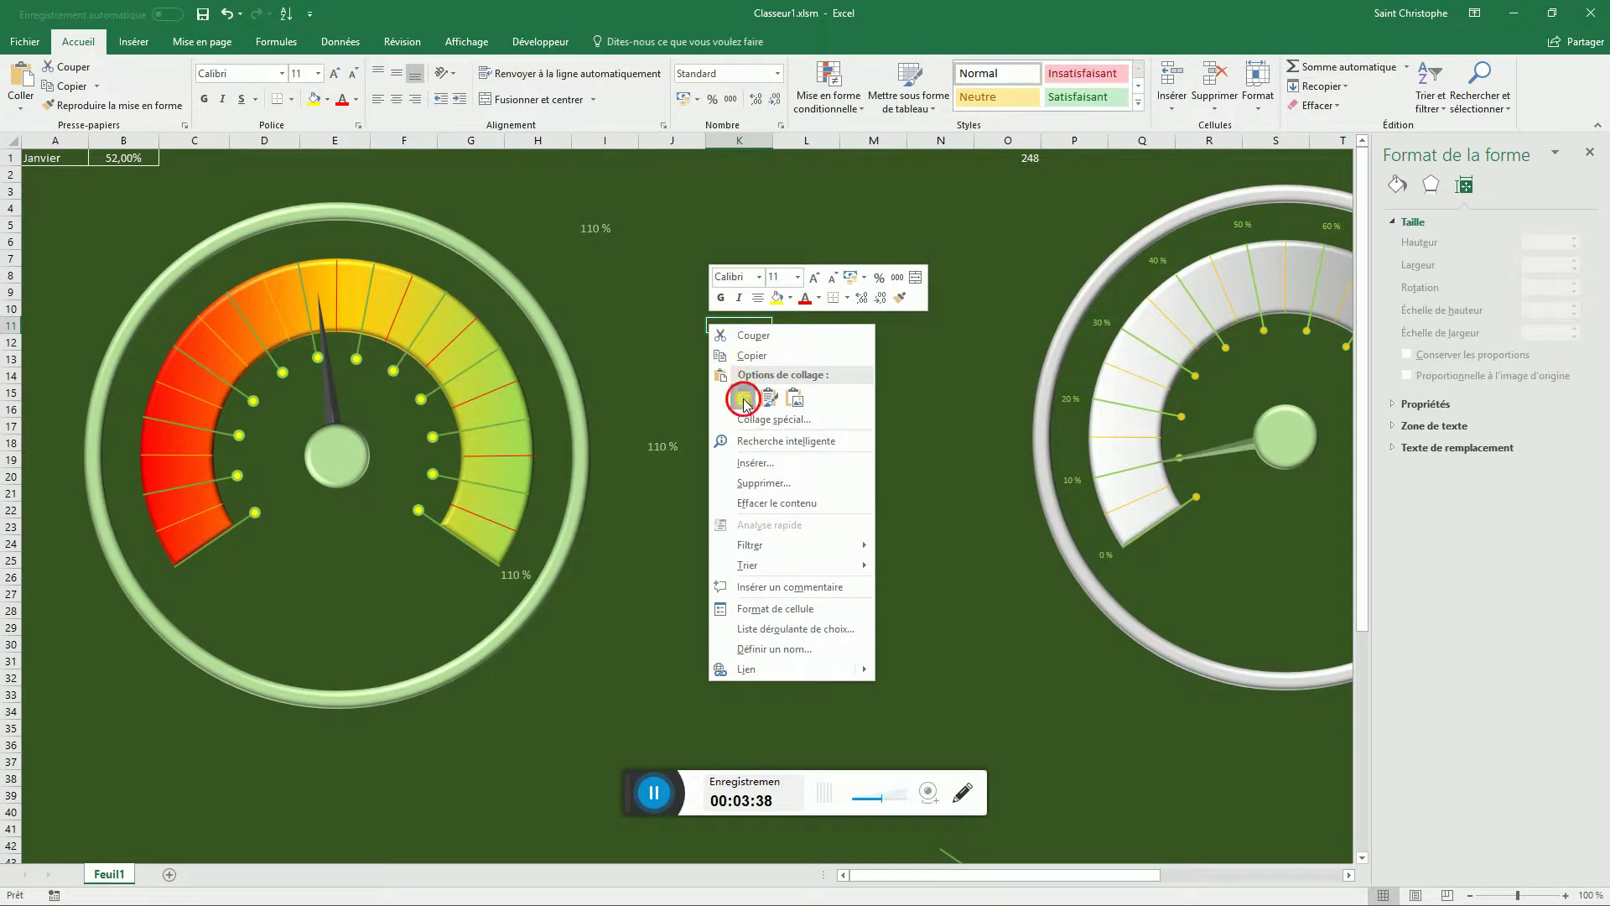
pyautogui.rightClick(736, 374)
pyautogui.click(771, 451)
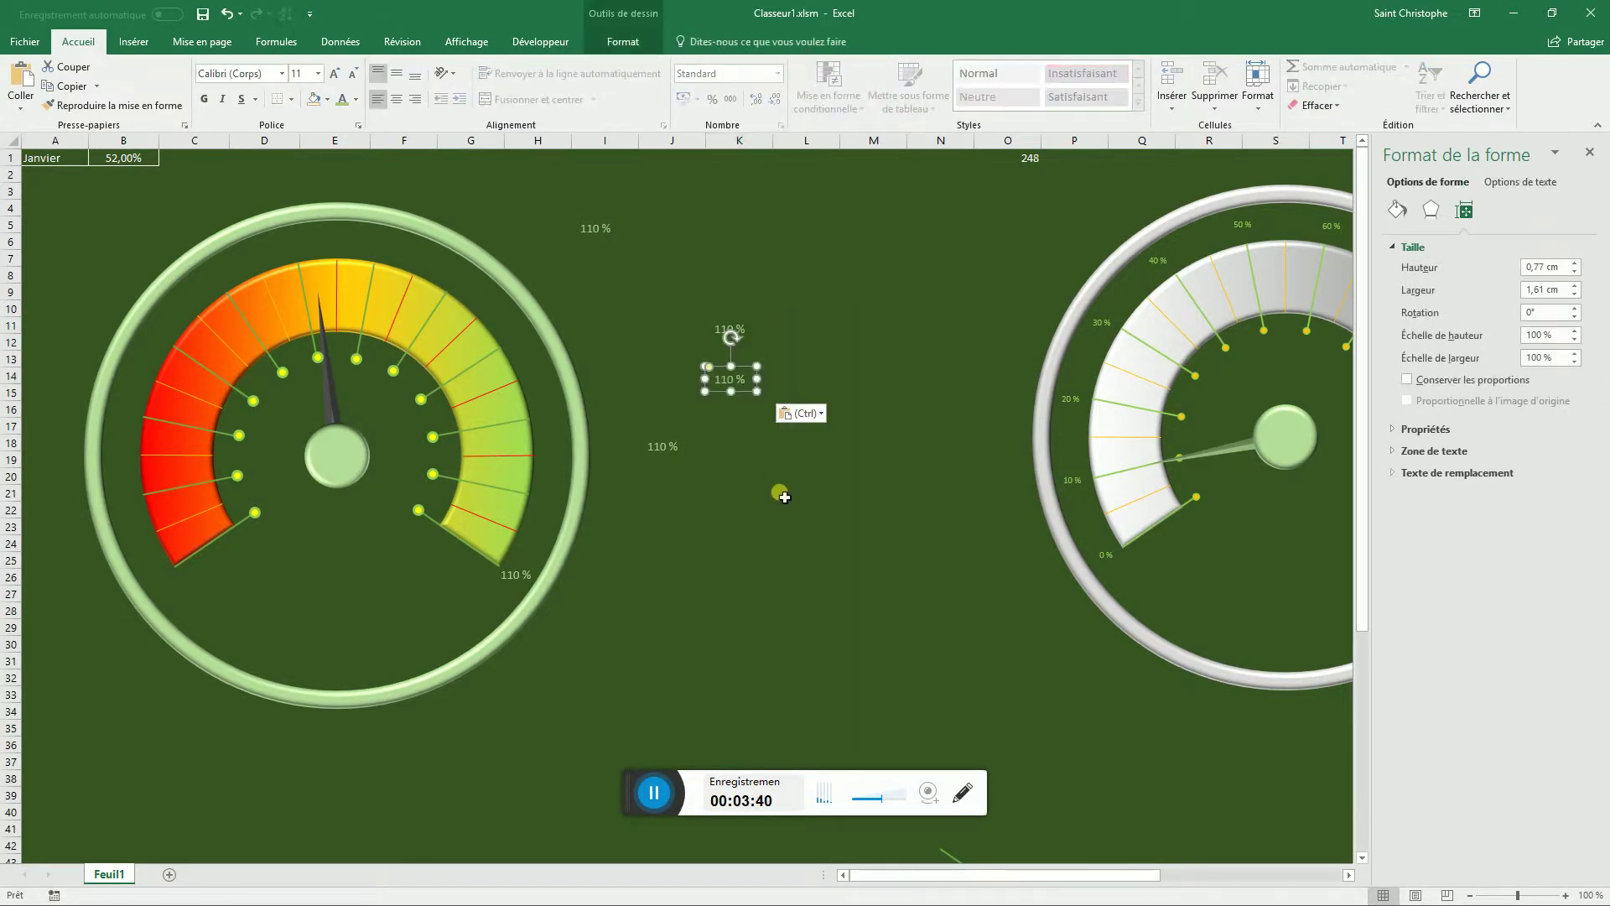
pyautogui.rightClick(782, 495)
pyautogui.click(810, 569)
pyautogui.rightClick(720, 579)
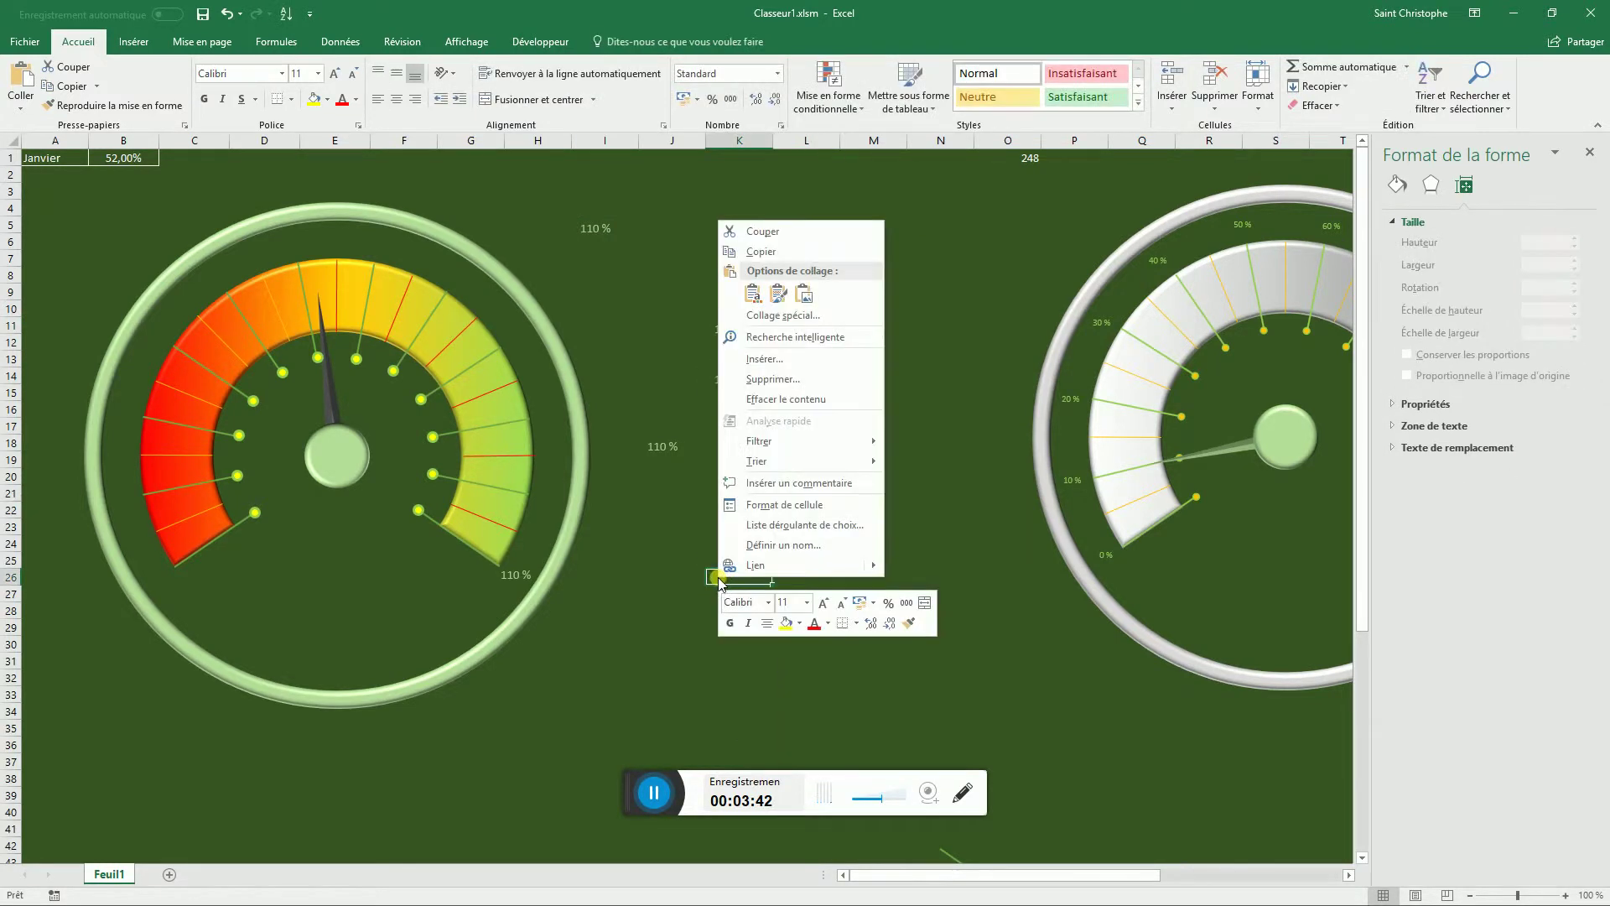
pyautogui.click(752, 294)
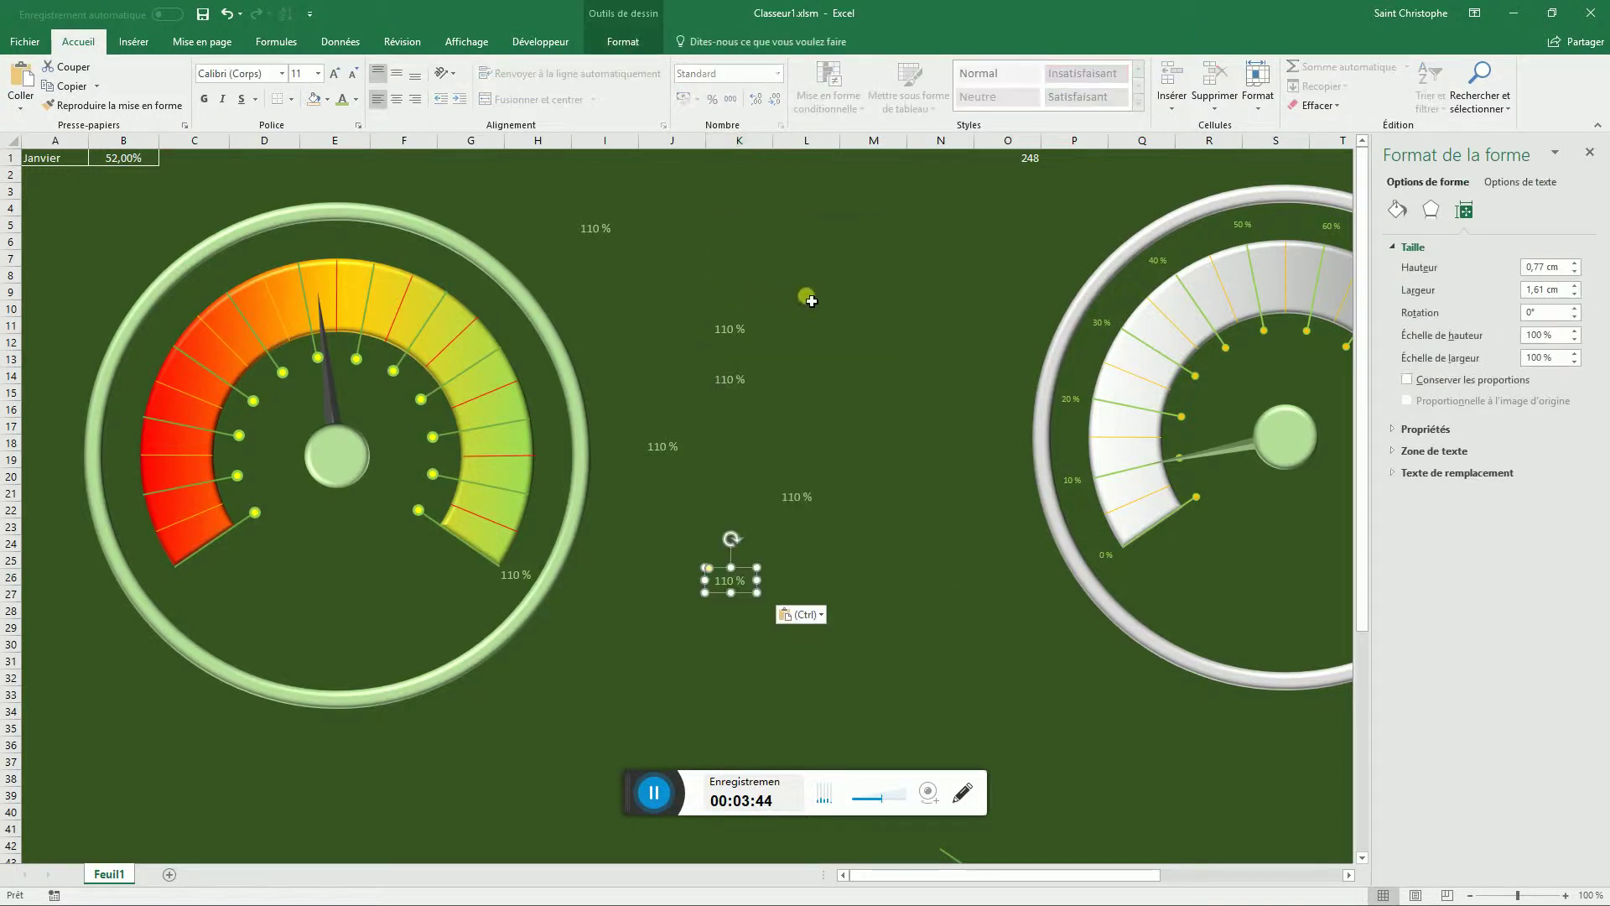
pyautogui.rightClick(809, 299)
pyautogui.click(835, 371)
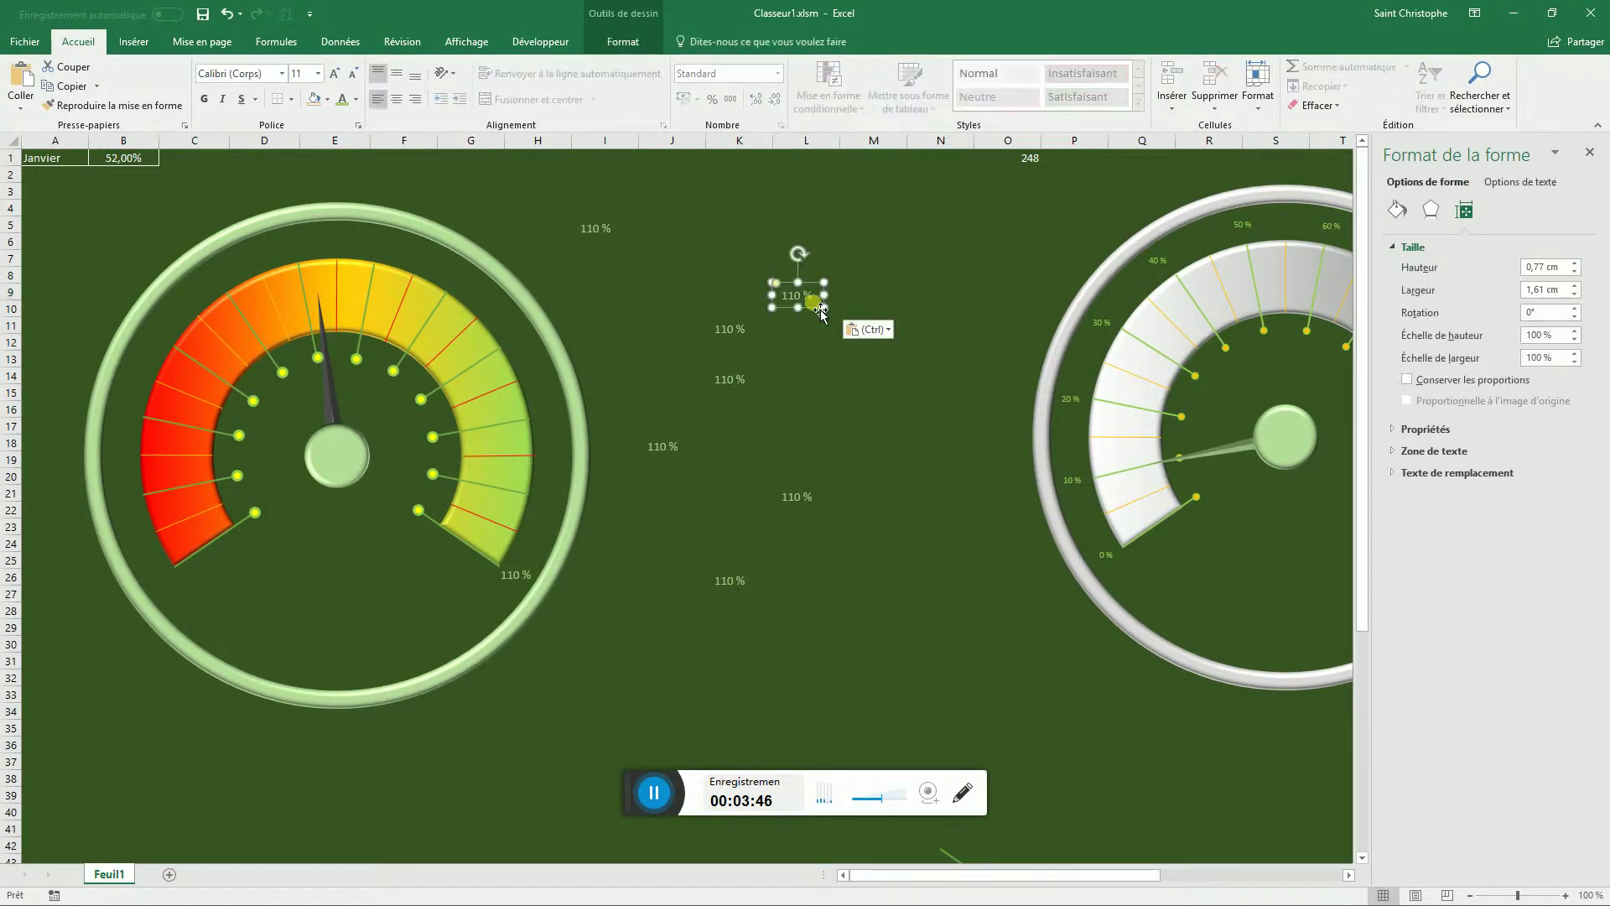
pyautogui.rightClick(833, 384)
pyautogui.click(858, 456)
pyautogui.rightClick(858, 444)
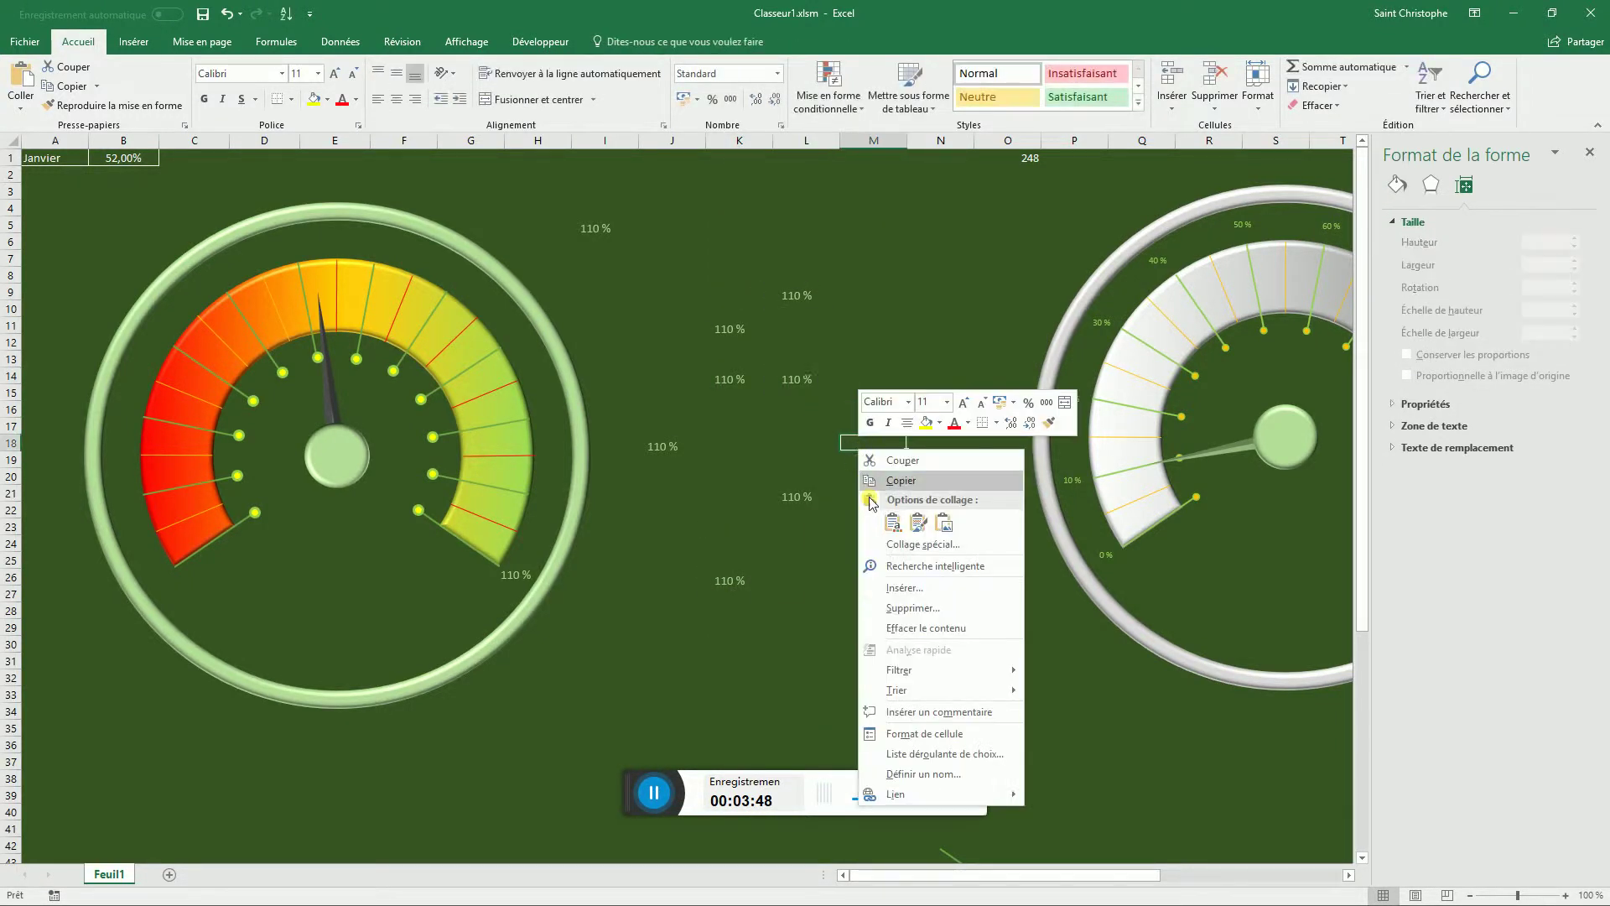
pyautogui.click(892, 521)
pyautogui.rightClick(837, 580)
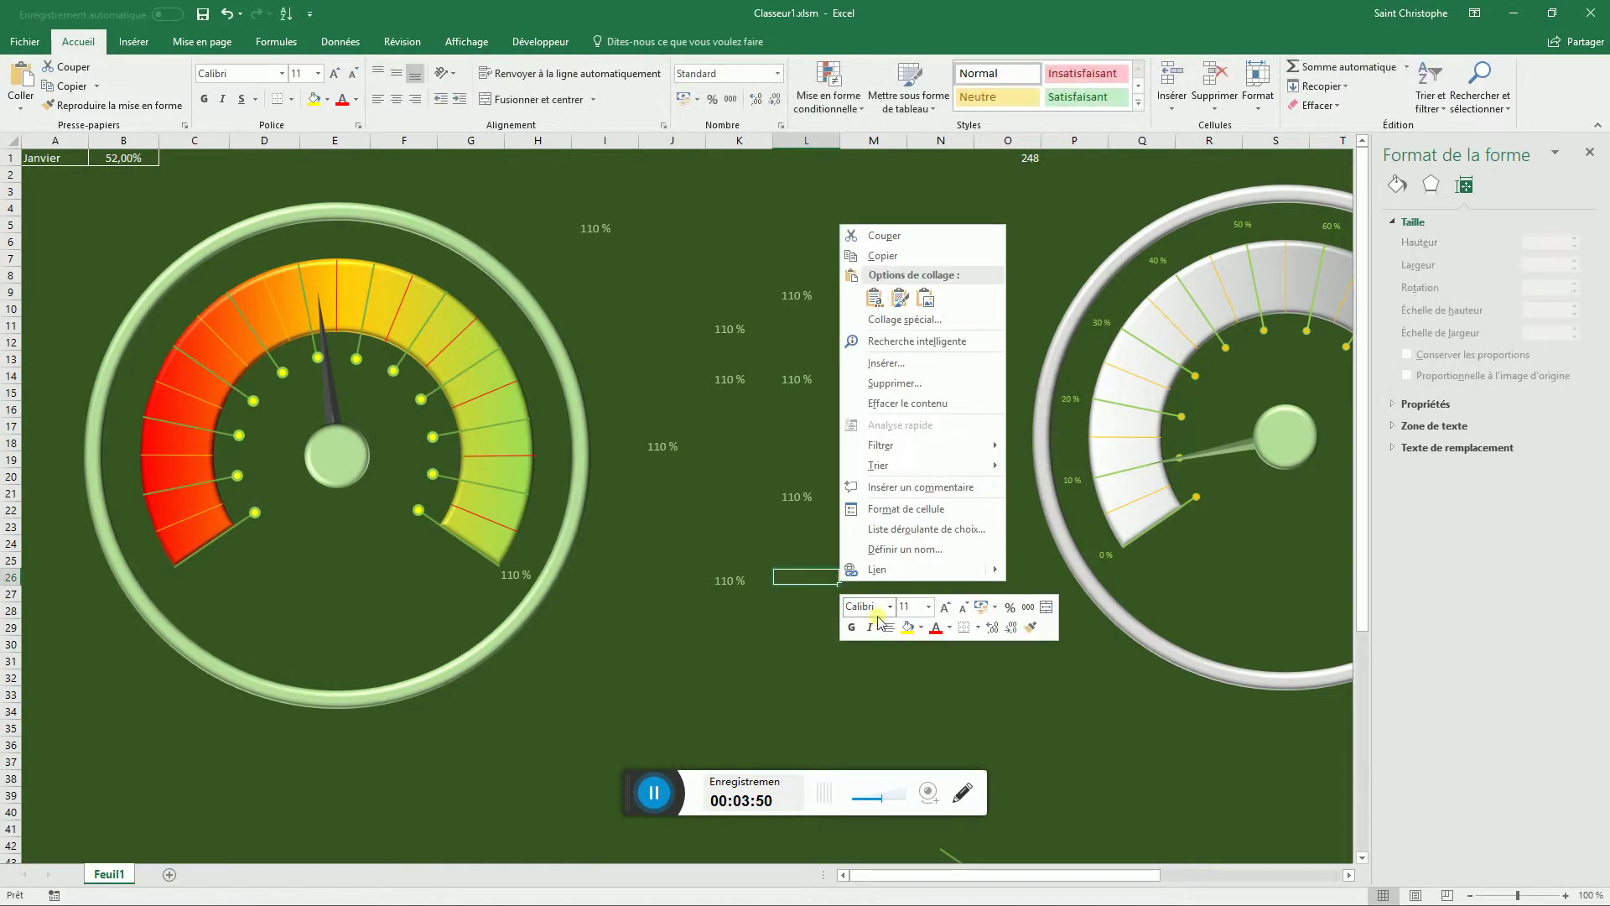
pyautogui.click(875, 297)
pyautogui.rightClick(759, 207)
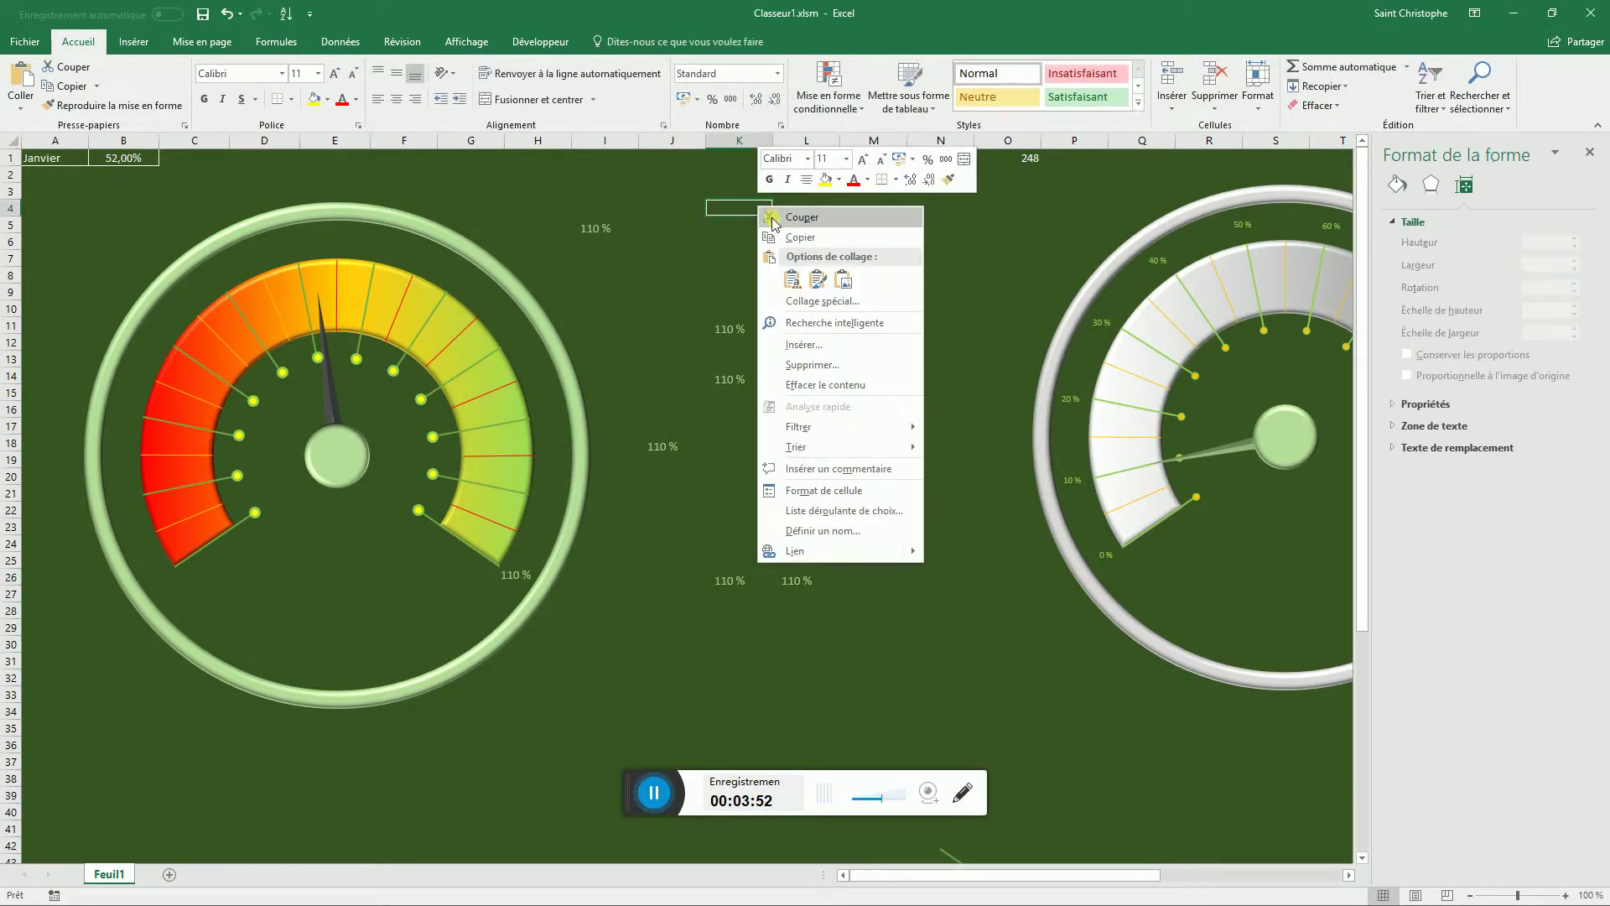
pyautogui.click(792, 280)
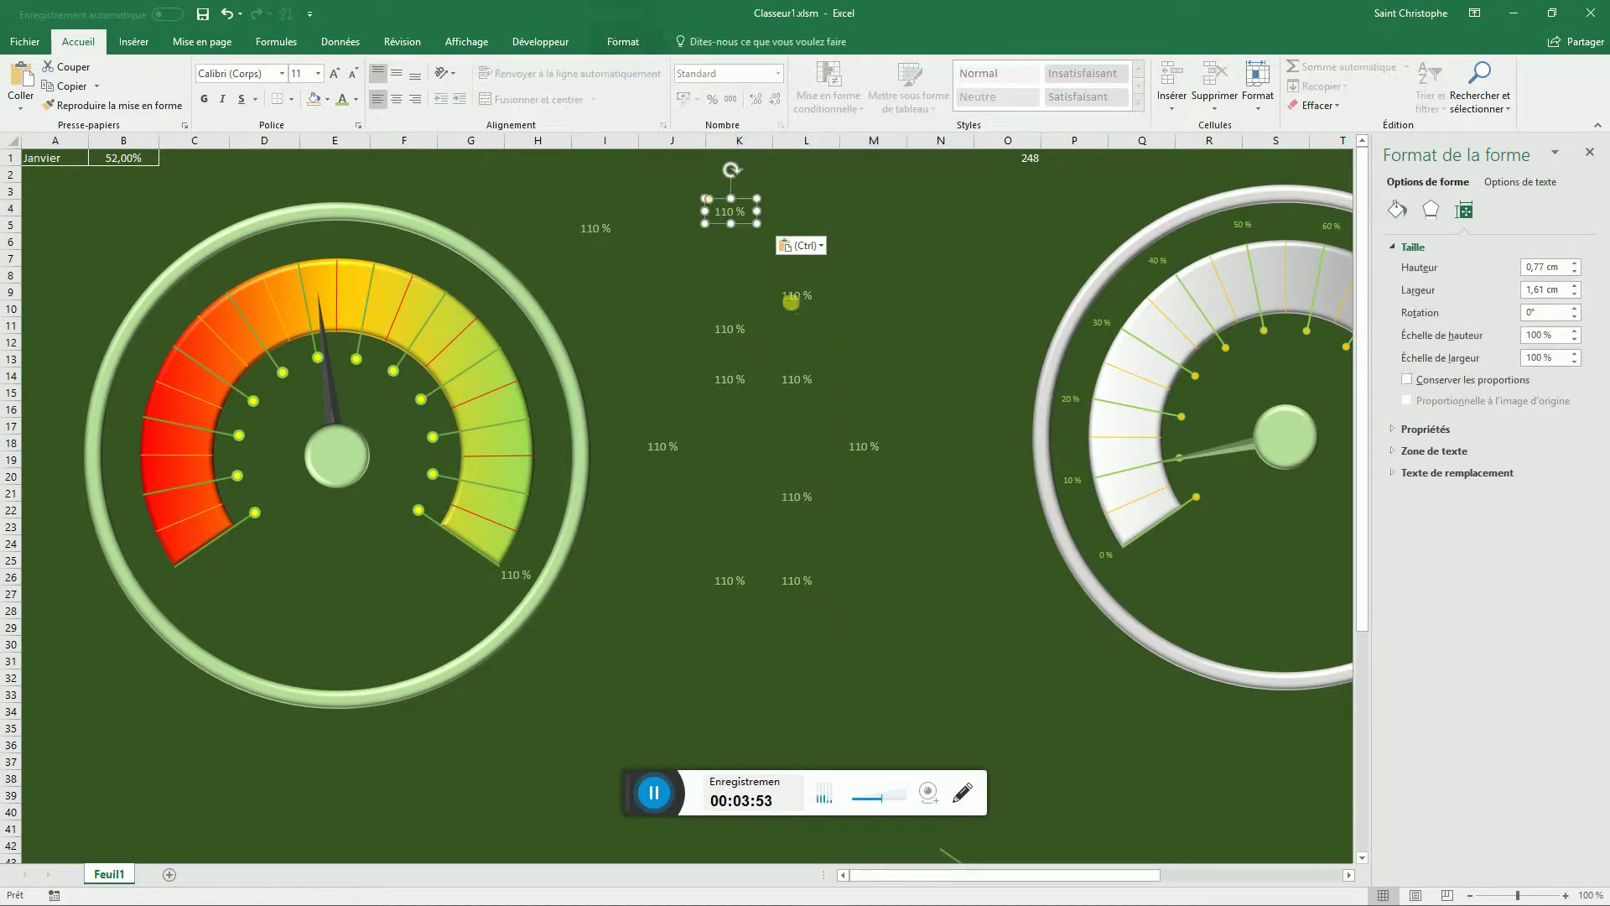
# - Change one pasted label to 100 % and place it outside the coloured arc, at the scale line above 110 %
pyautogui.click(734, 583)
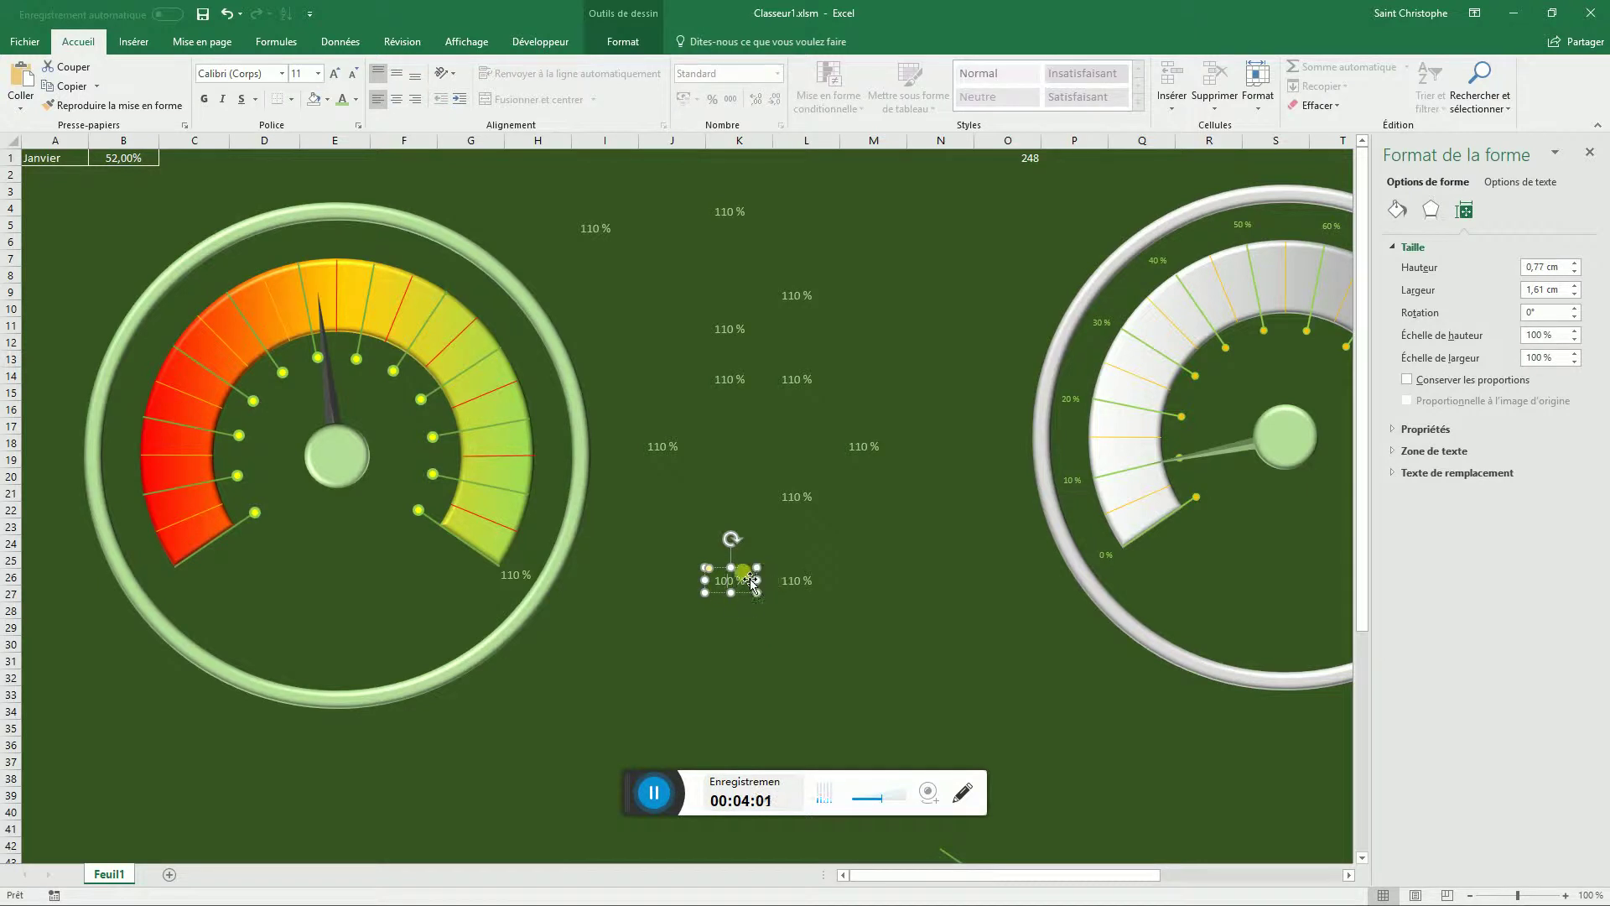
pyautogui.moveTo(749, 575); pyautogui.dragTo(568, 495)
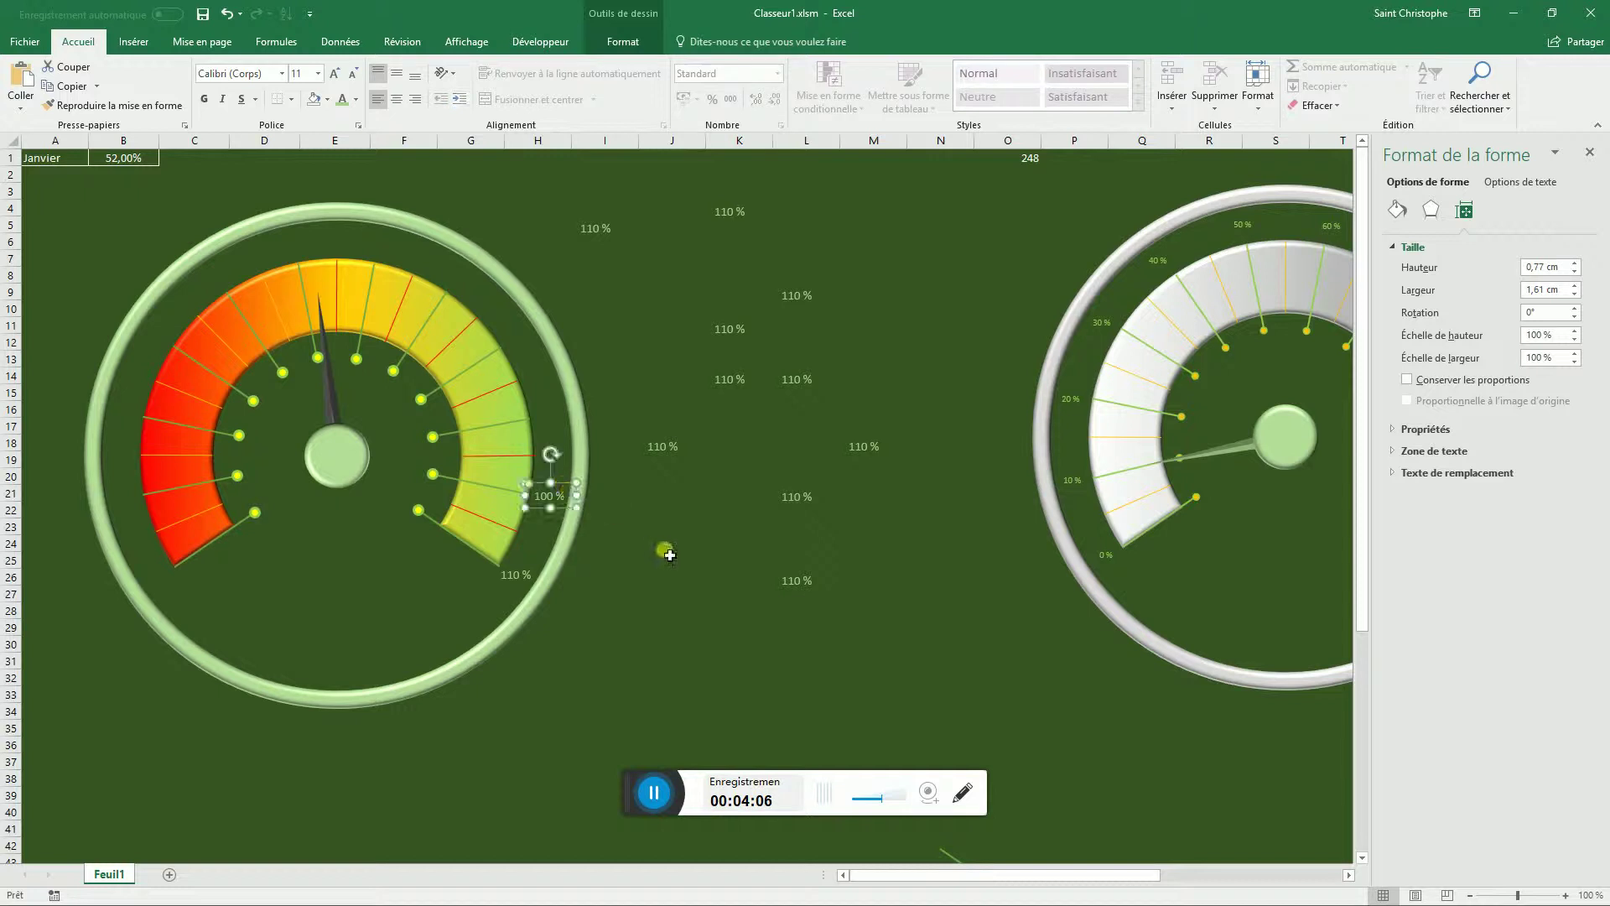
pyautogui.click(666, 546)
# - Change the next copied label to 90% and place it beside the coloured arc, at the scale line above 100 %
pyautogui.click(662, 451)
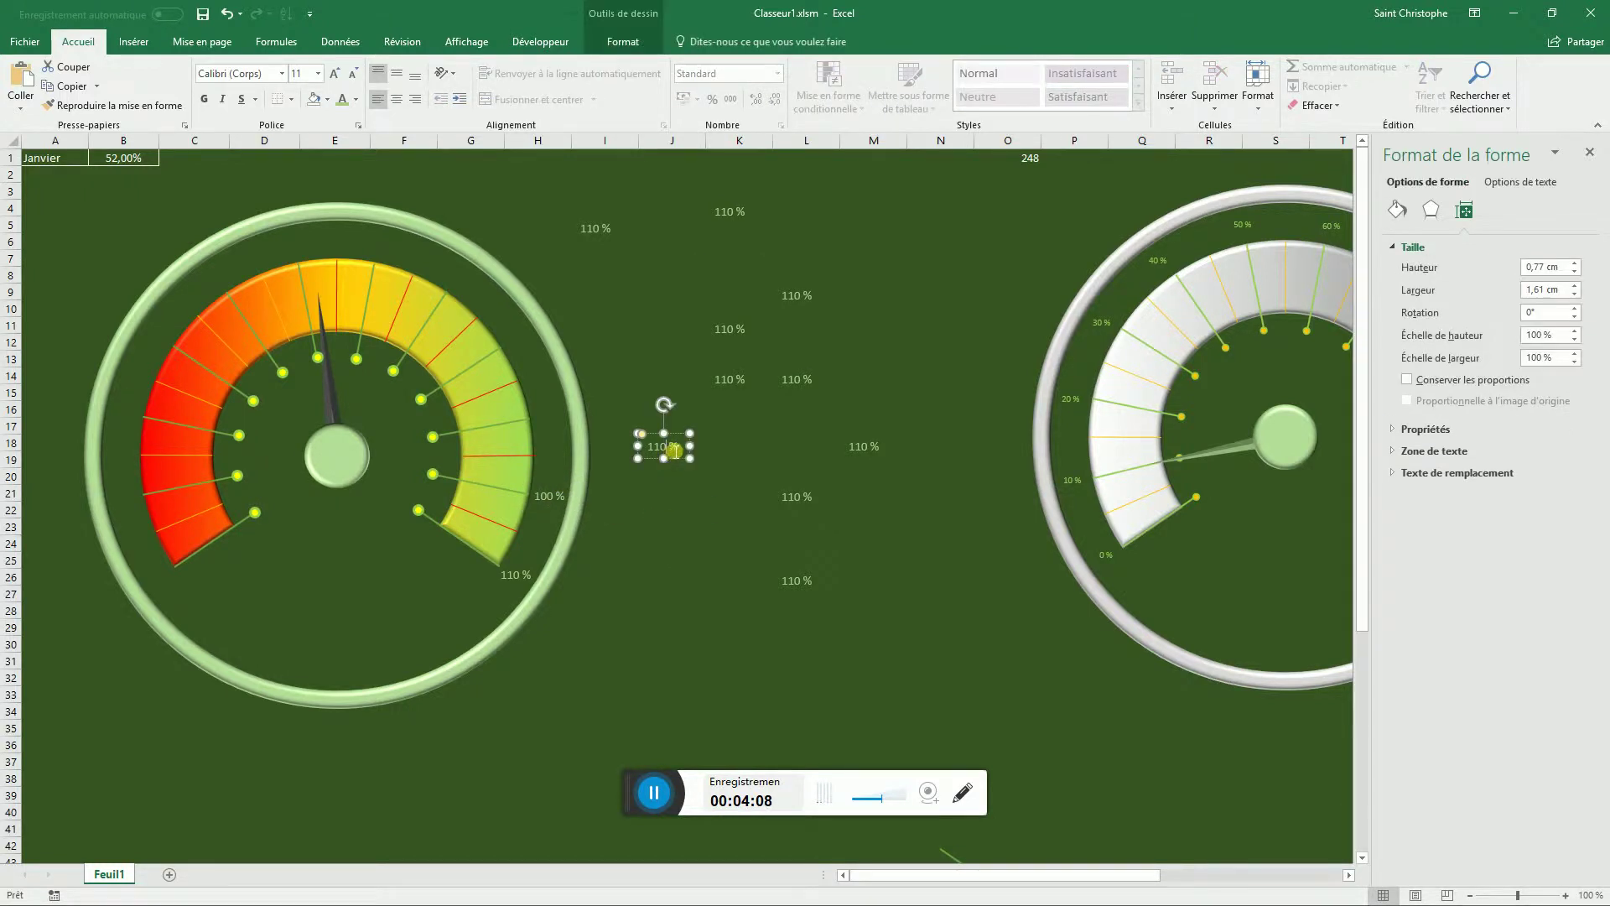
pyautogui.moveTo(675, 451); pyautogui.dragTo(648, 451)
pyautogui.click(709, 580)
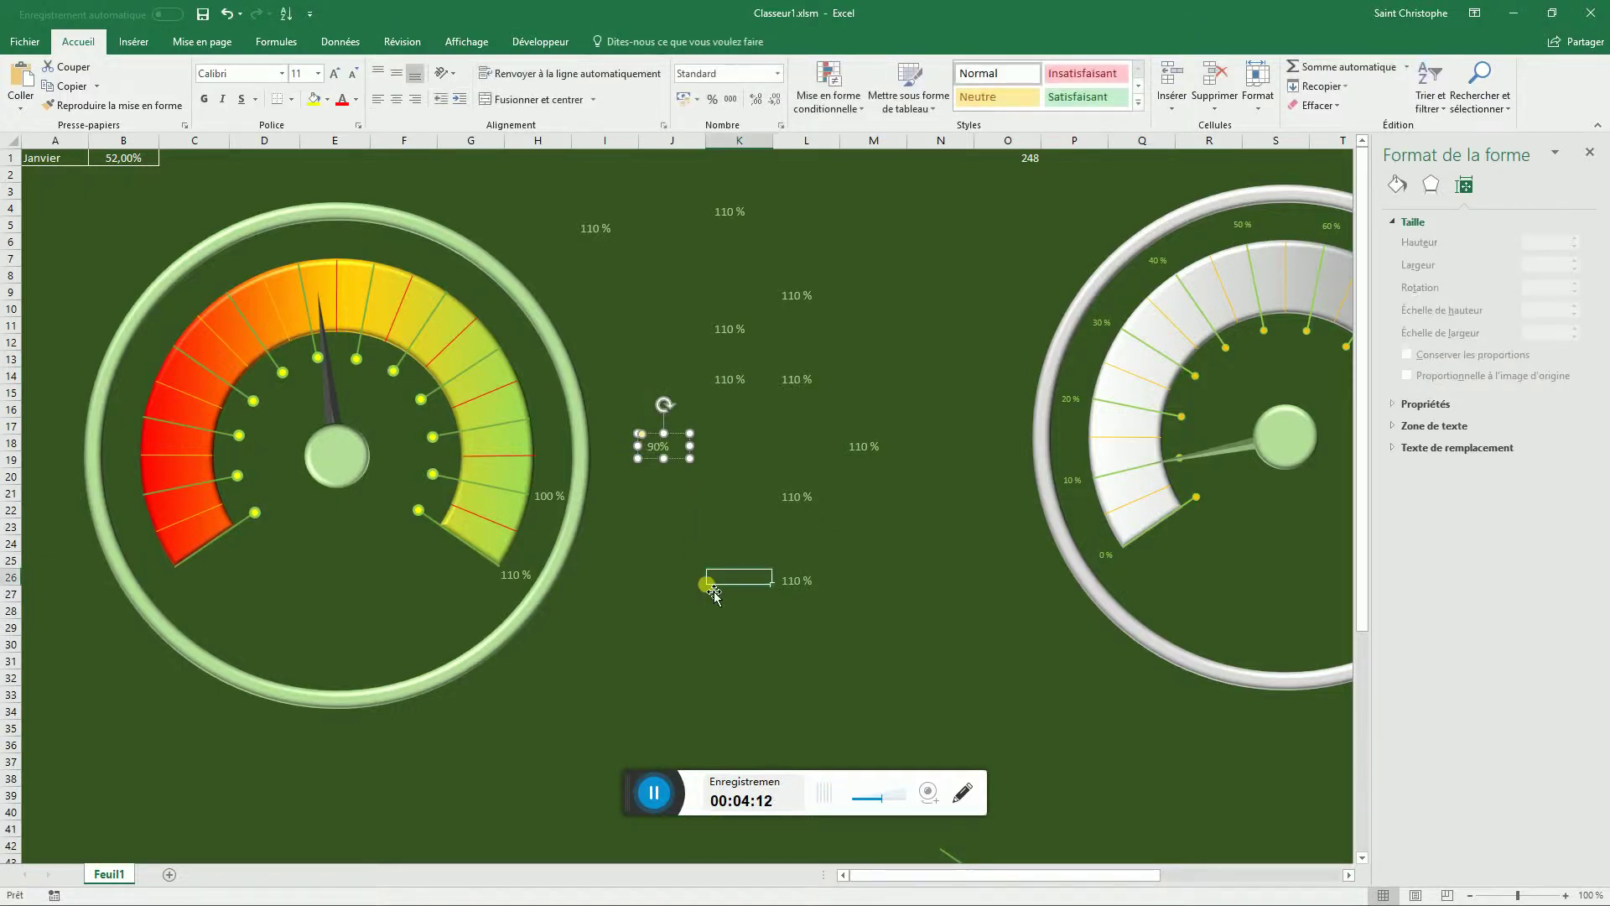
pyautogui.click(667, 448)
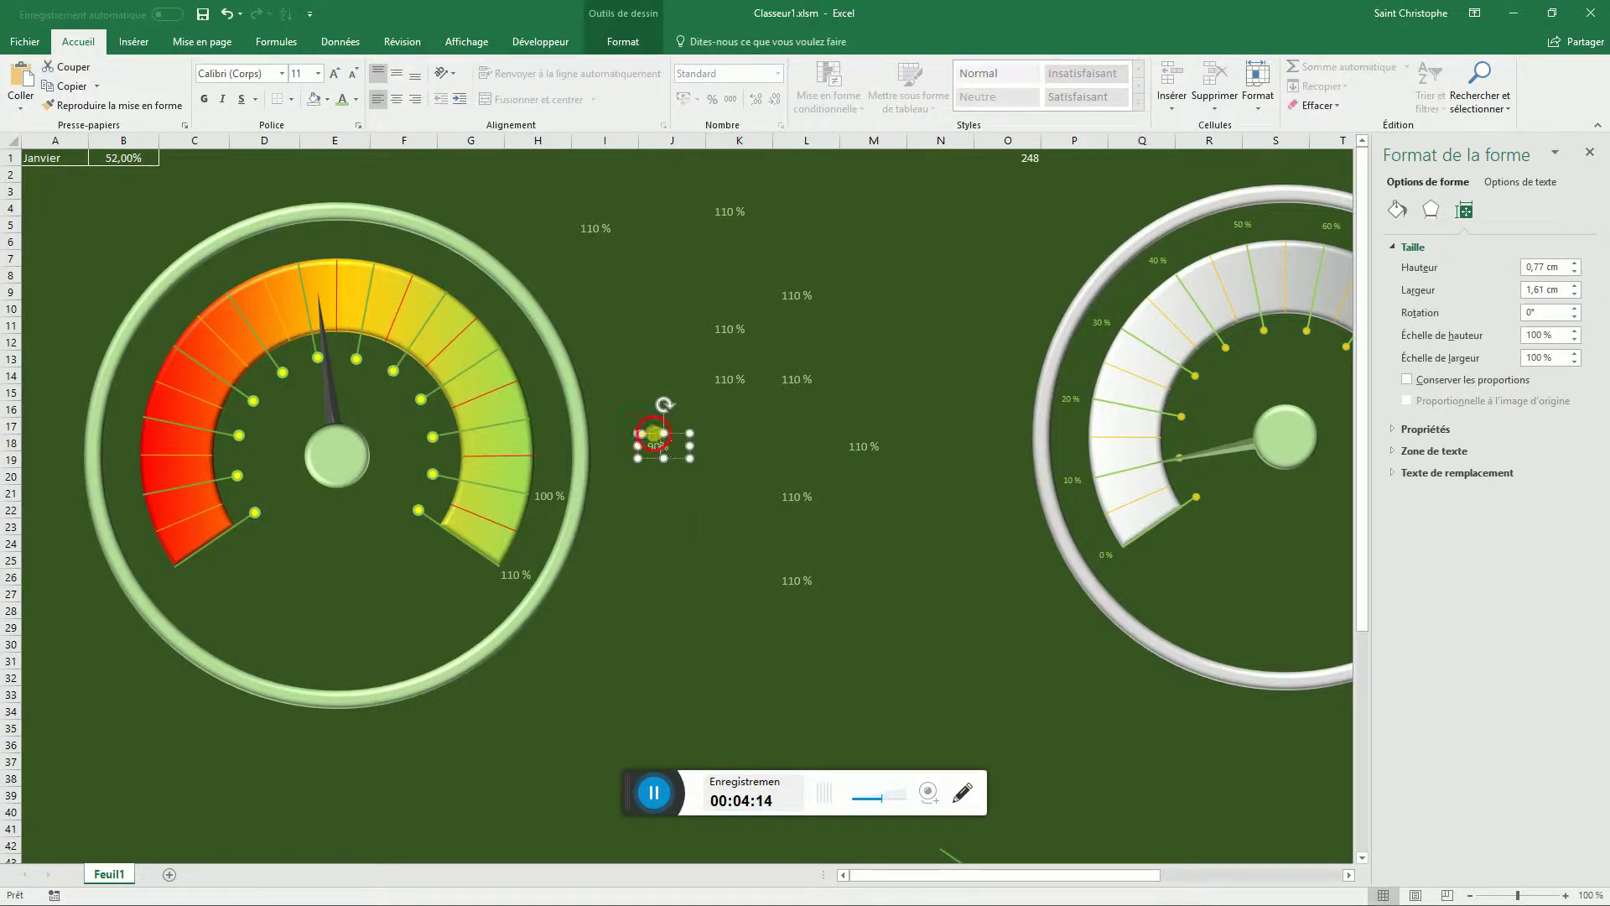
pyautogui.moveTo(654, 435); pyautogui.dragTo(555, 415)
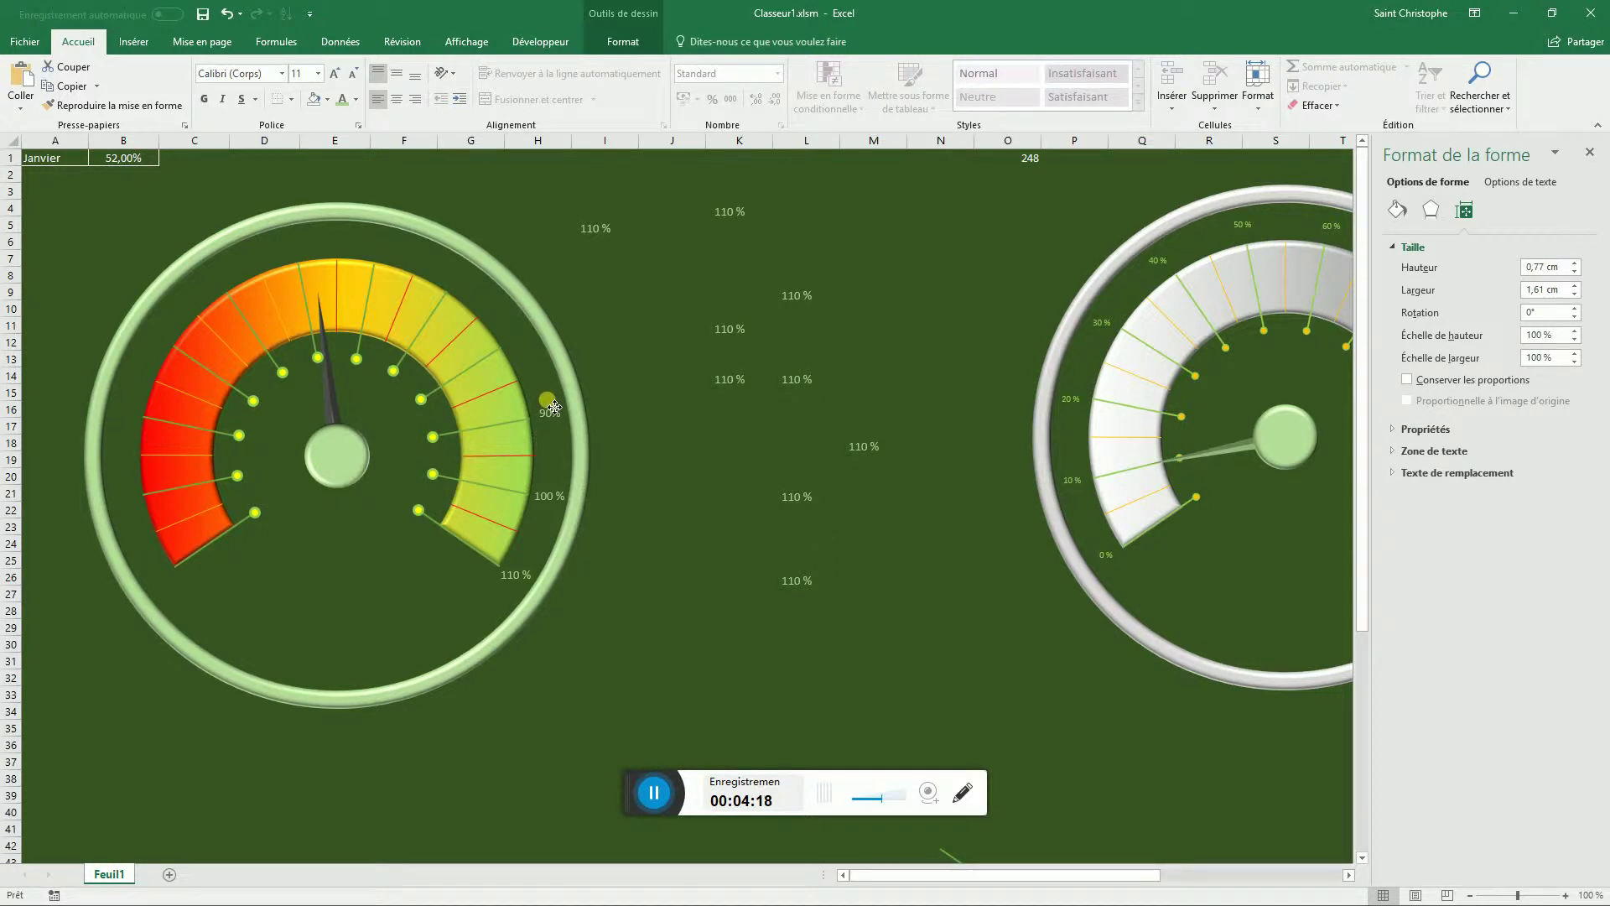
pyautogui.moveTo(555, 409); pyautogui.dragTo(555, 410)
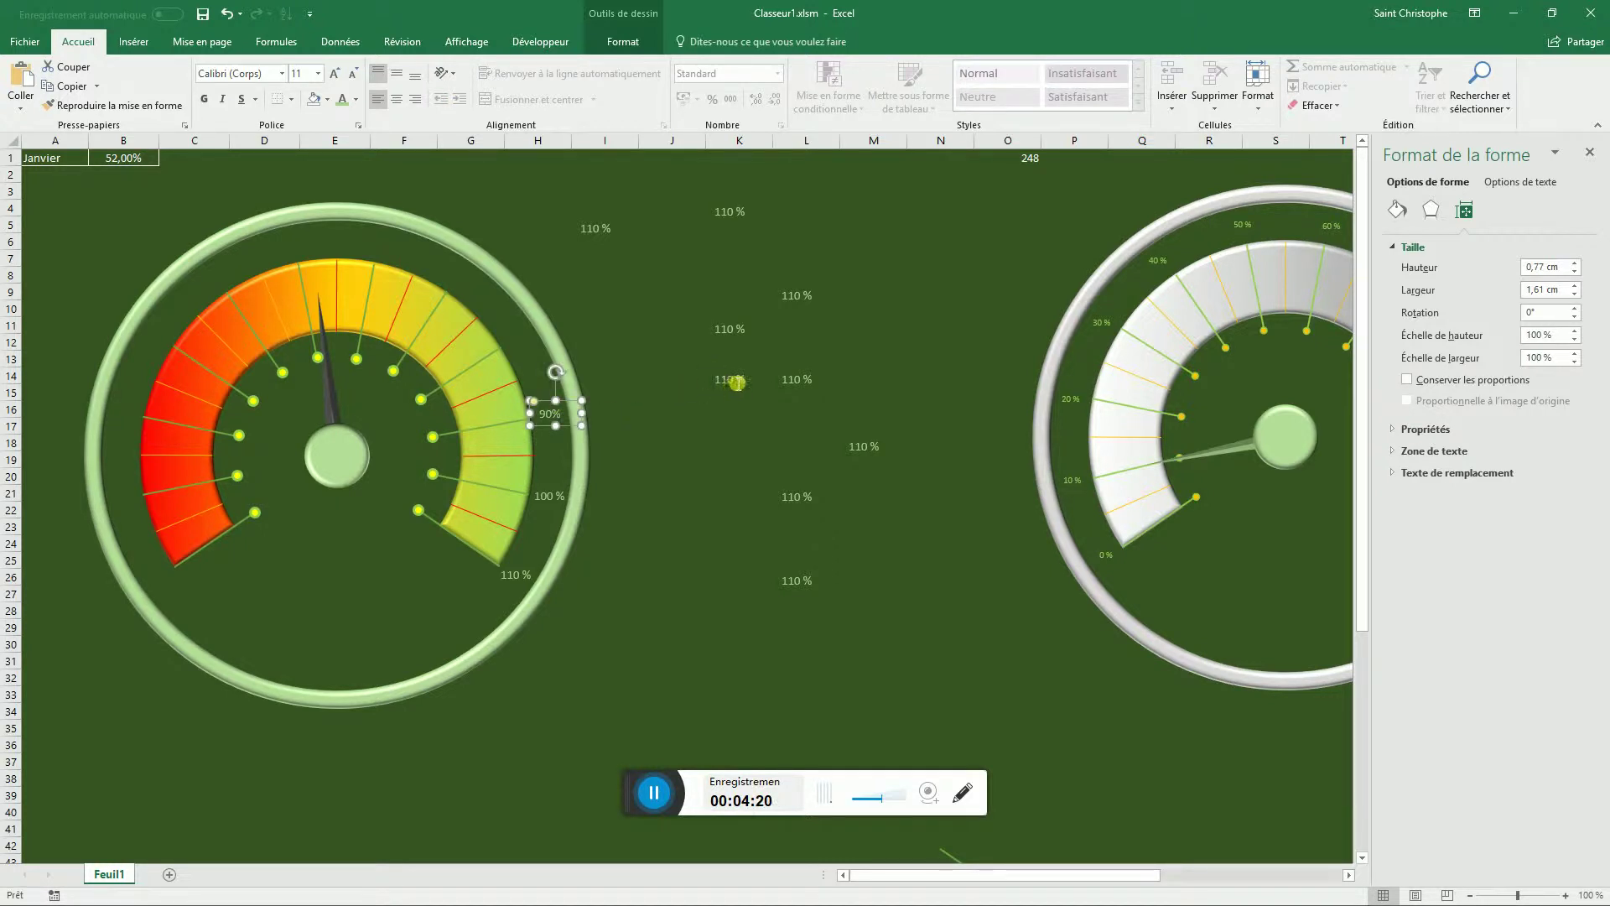
# - Change two more copies to 80 % and 70 % and place them at their scale lines on the arc's upper-right side
pyautogui.click(709, 388)
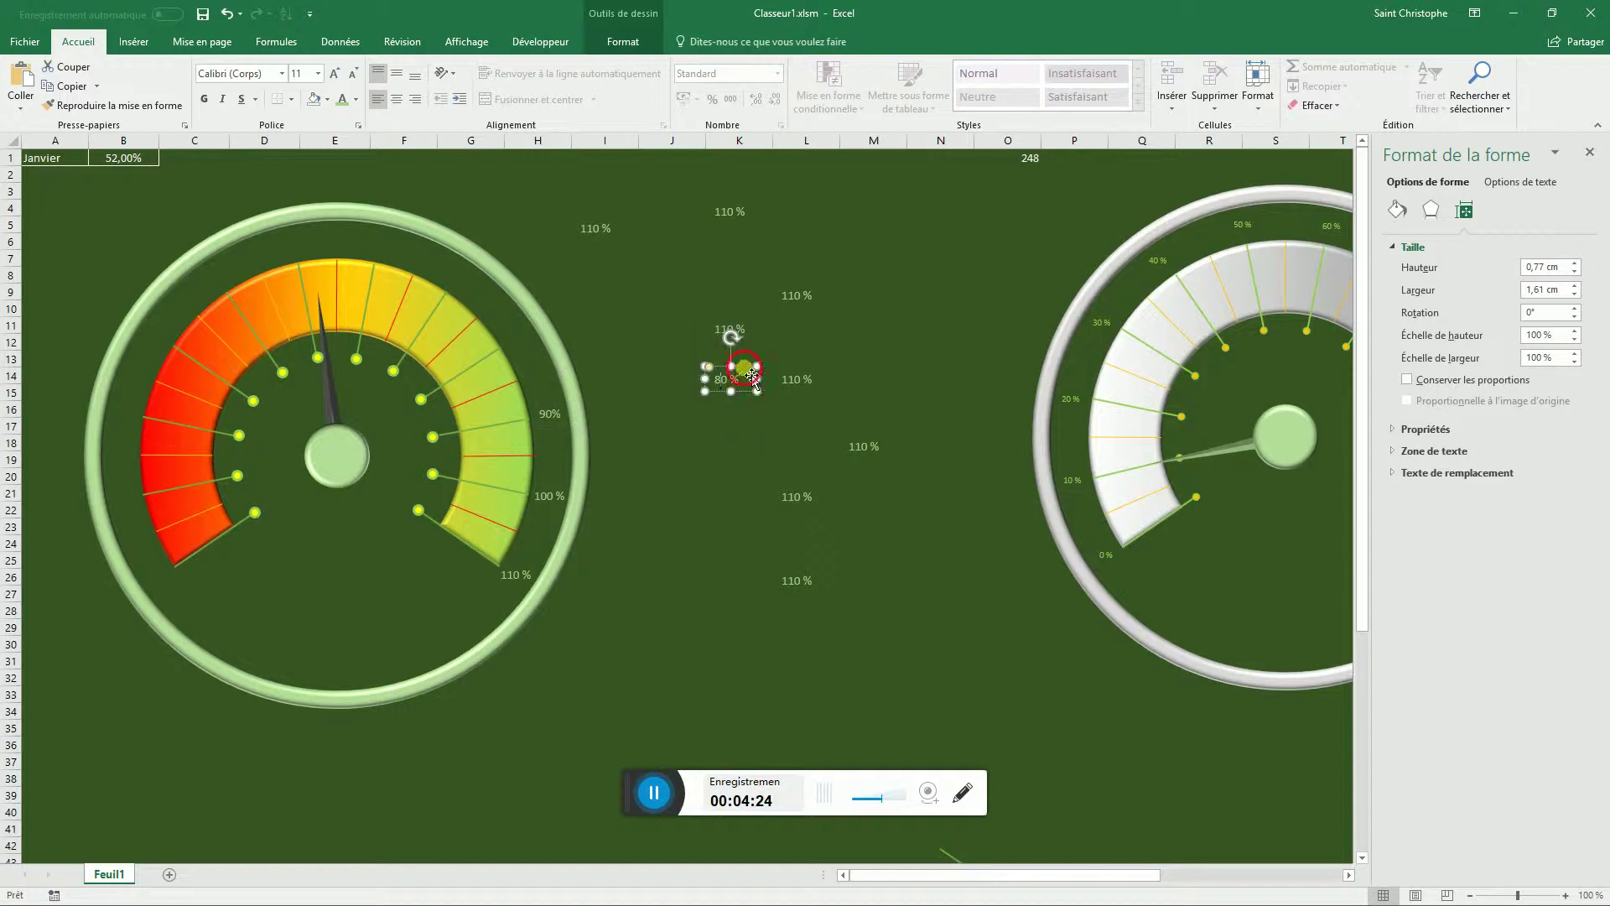
pyautogui.moveTo(746, 368); pyautogui.dragTo(545, 337)
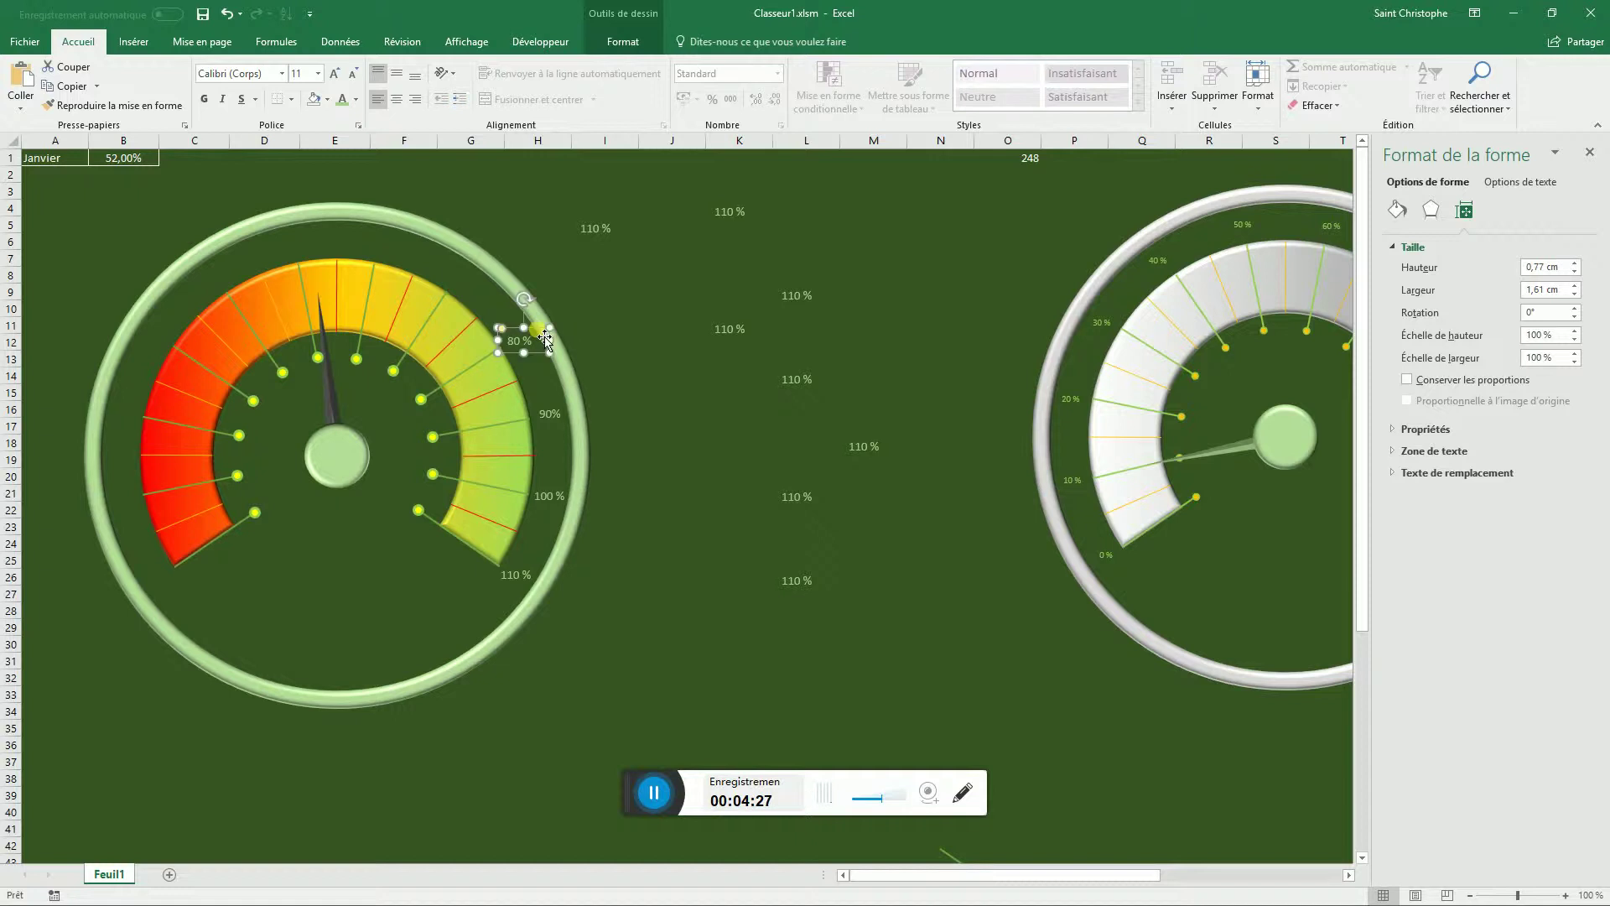
pyautogui.click(732, 334)
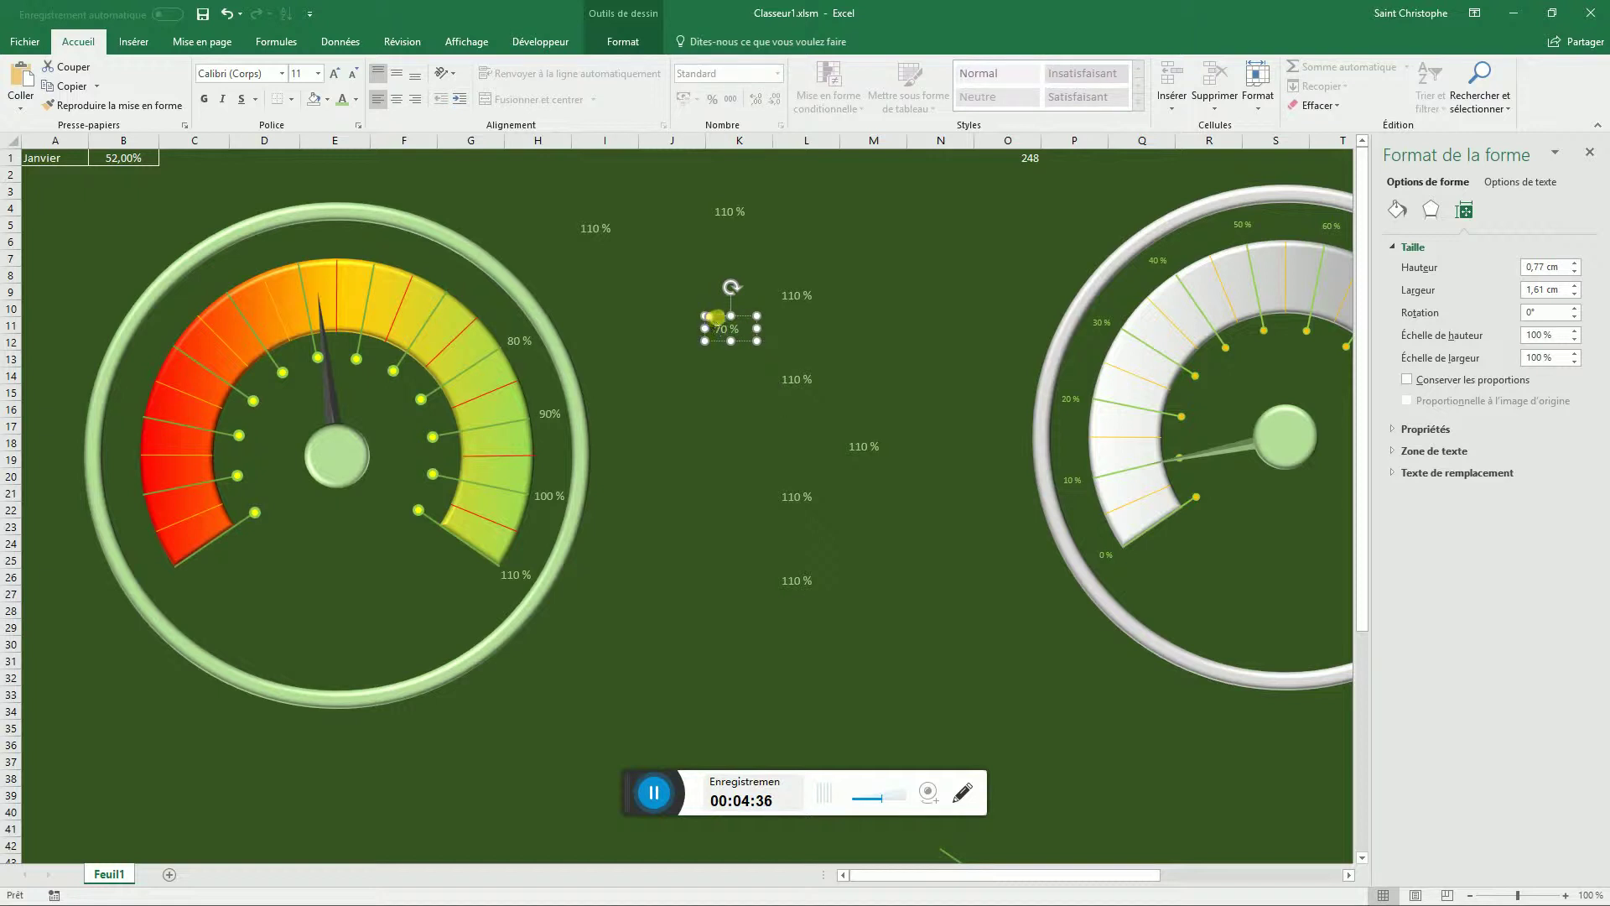
pyautogui.moveTo(721, 318); pyautogui.dragTo(463, 275)
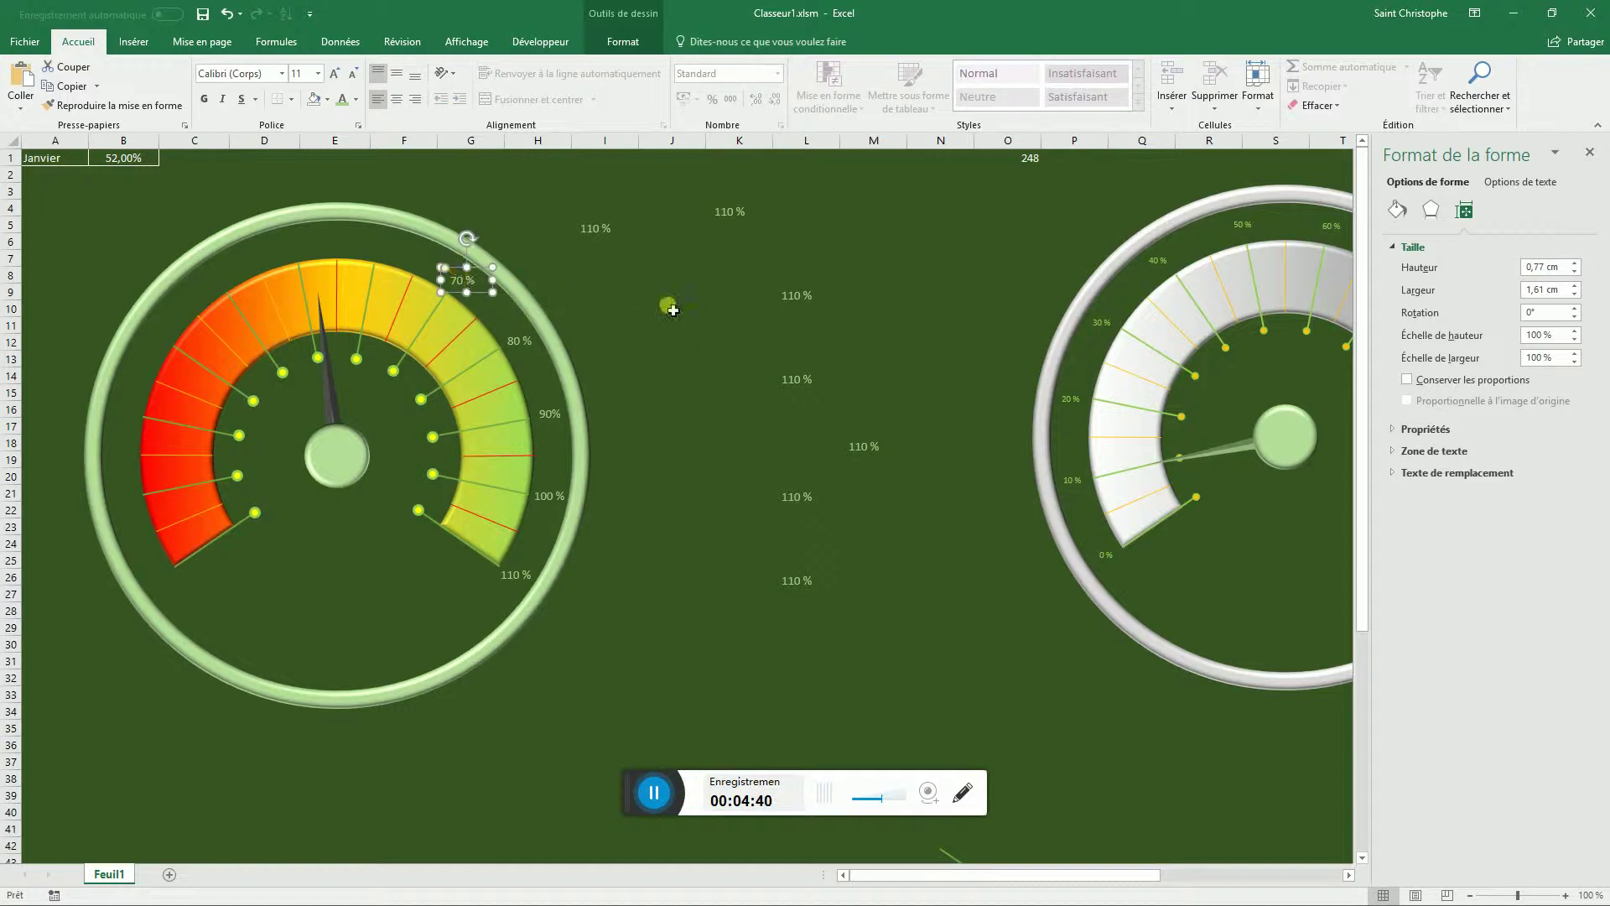
# - Change two more copies to 60 % and 50 % and place them above the top of the coloured arc
pyautogui.moveTo(794, 299); pyautogui.dragTo(385, 242)
pyautogui.write('6')
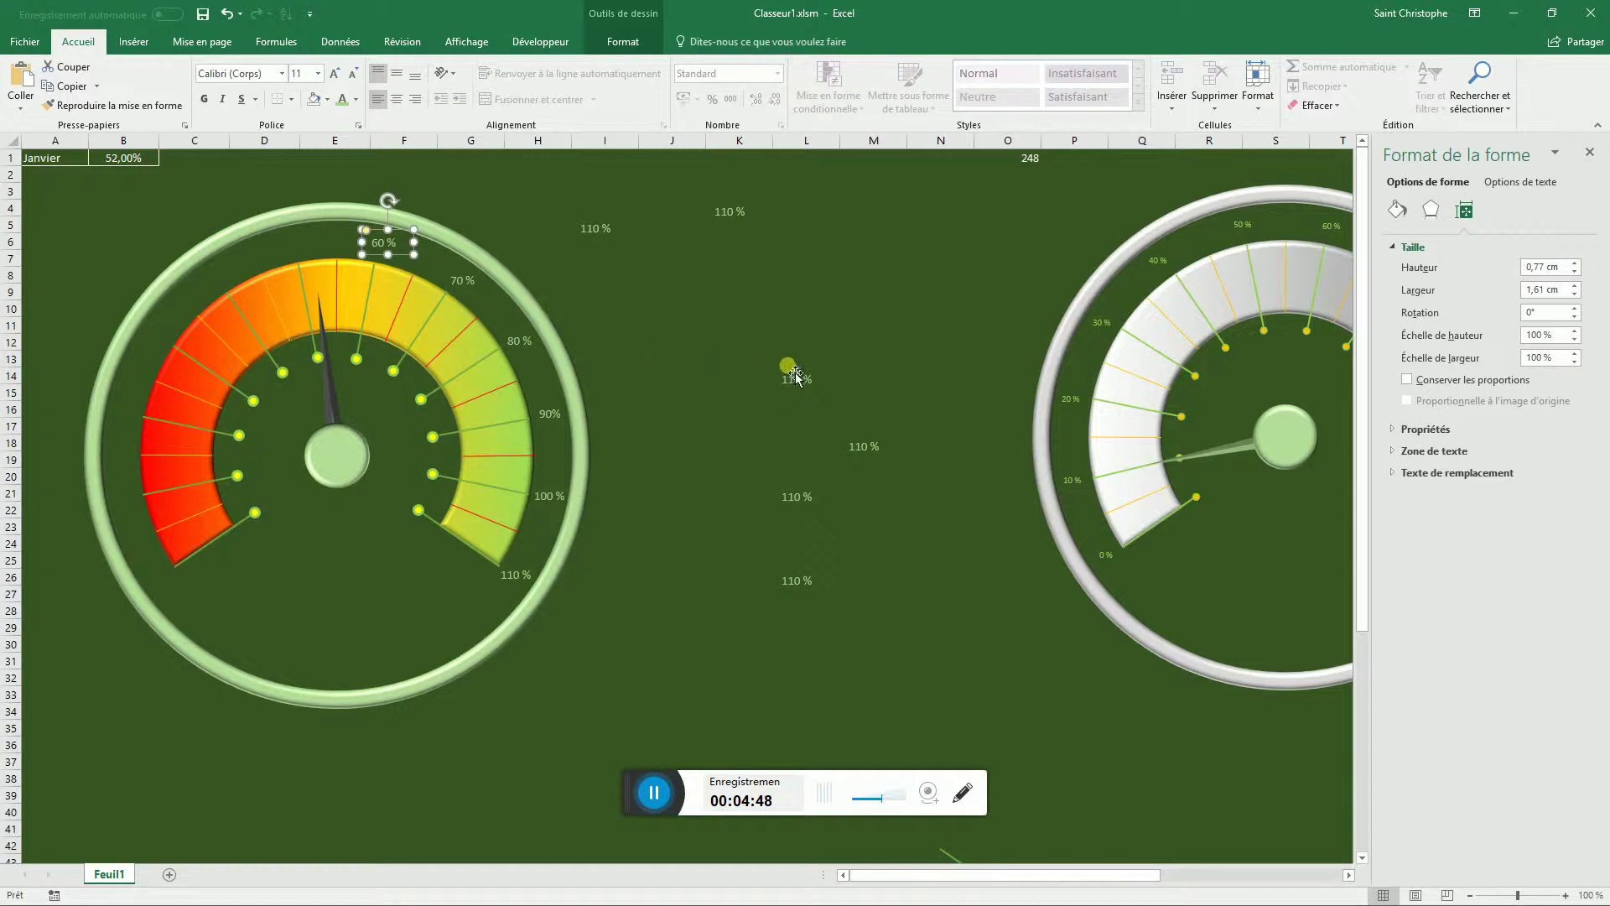
pyautogui.click(799, 383)
pyautogui.moveTo(783, 379); pyautogui.dragTo(319, 241)
pyautogui.write('5')
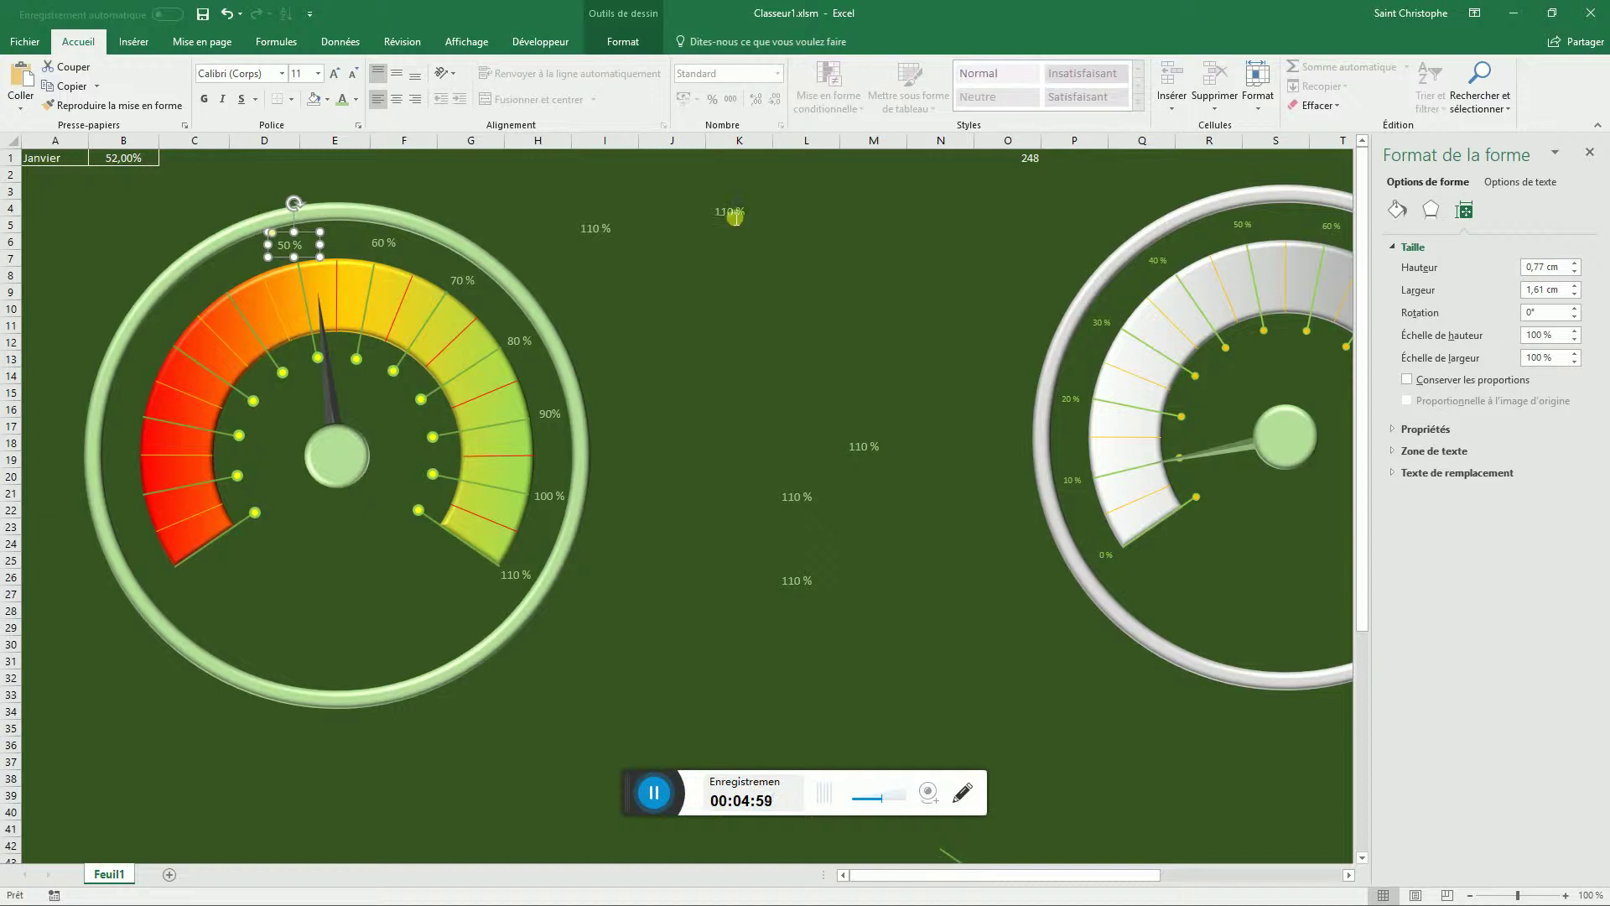
# - Change two more copies to 40 % and 30 % and place them at their scale lines on the arc's upper-left side
pyautogui.click(734, 217)
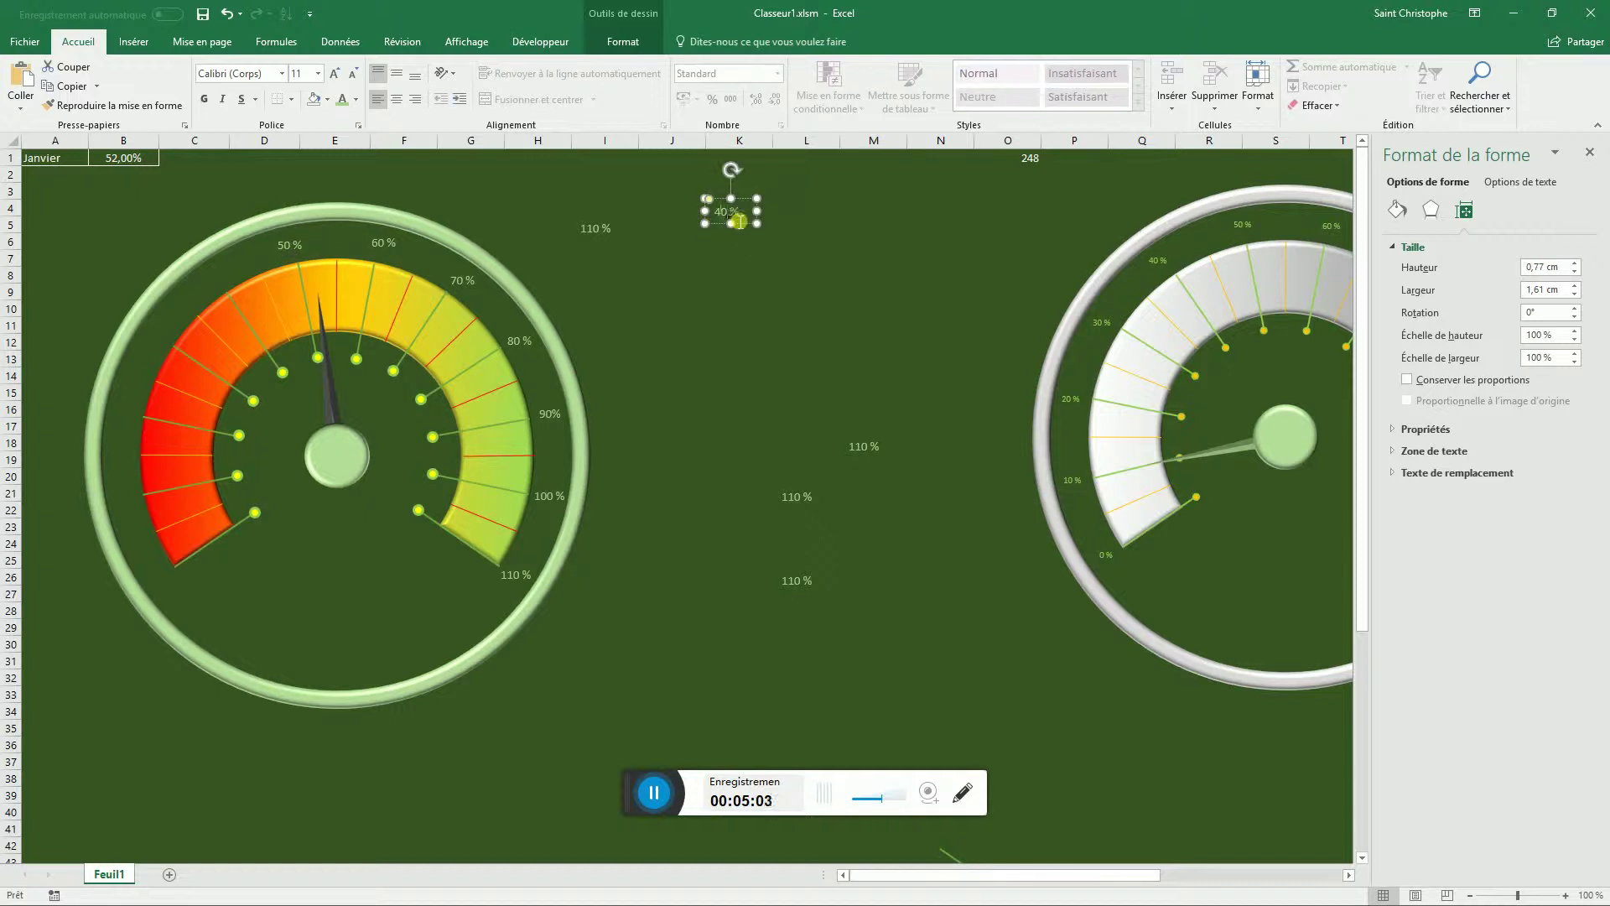
pyautogui.moveTo(727, 210); pyautogui.dragTo(210, 271)
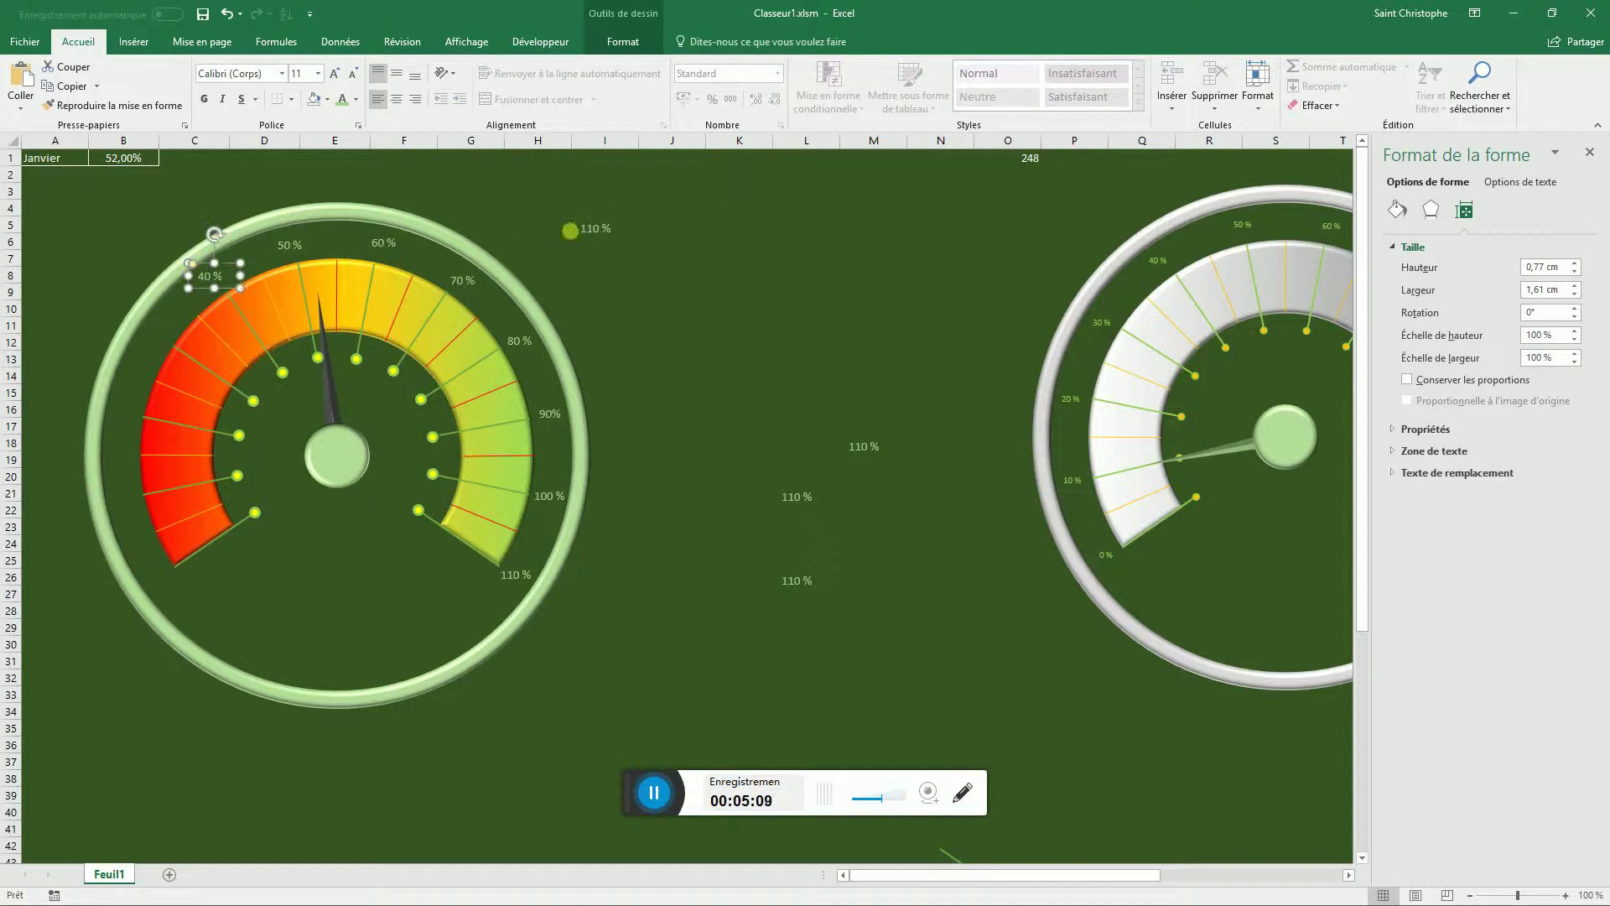
pyautogui.click(599, 236)
pyautogui.moveTo(593, 229); pyautogui.dragTo(582, 225)
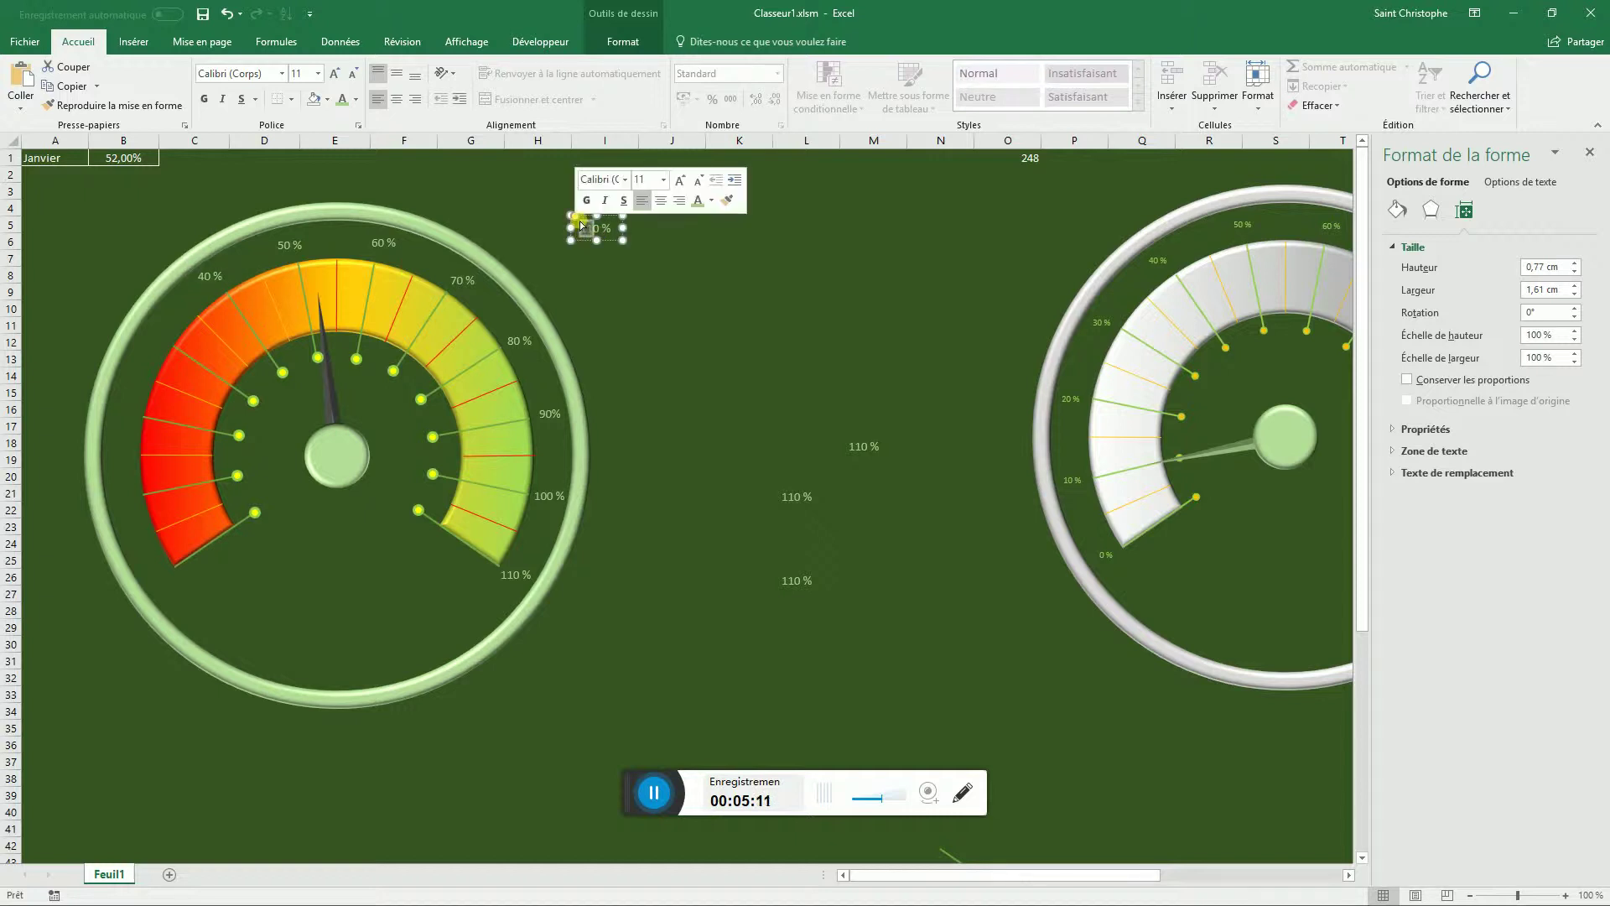
pyautogui.write('3')
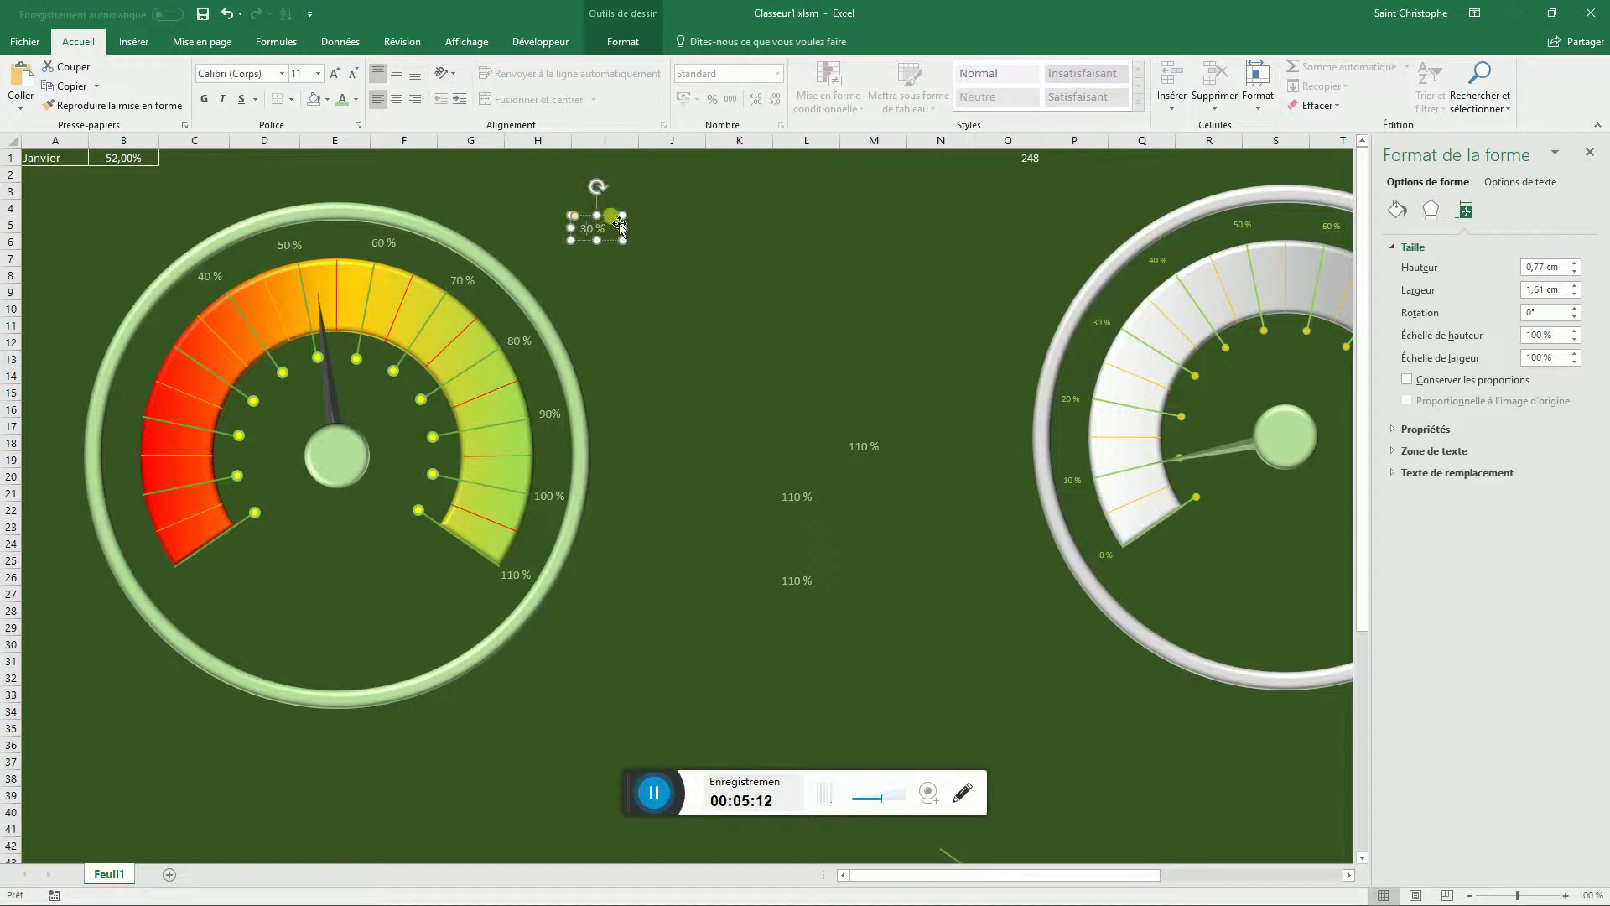
pyautogui.moveTo(619, 223); pyautogui.dragTo(182, 327)
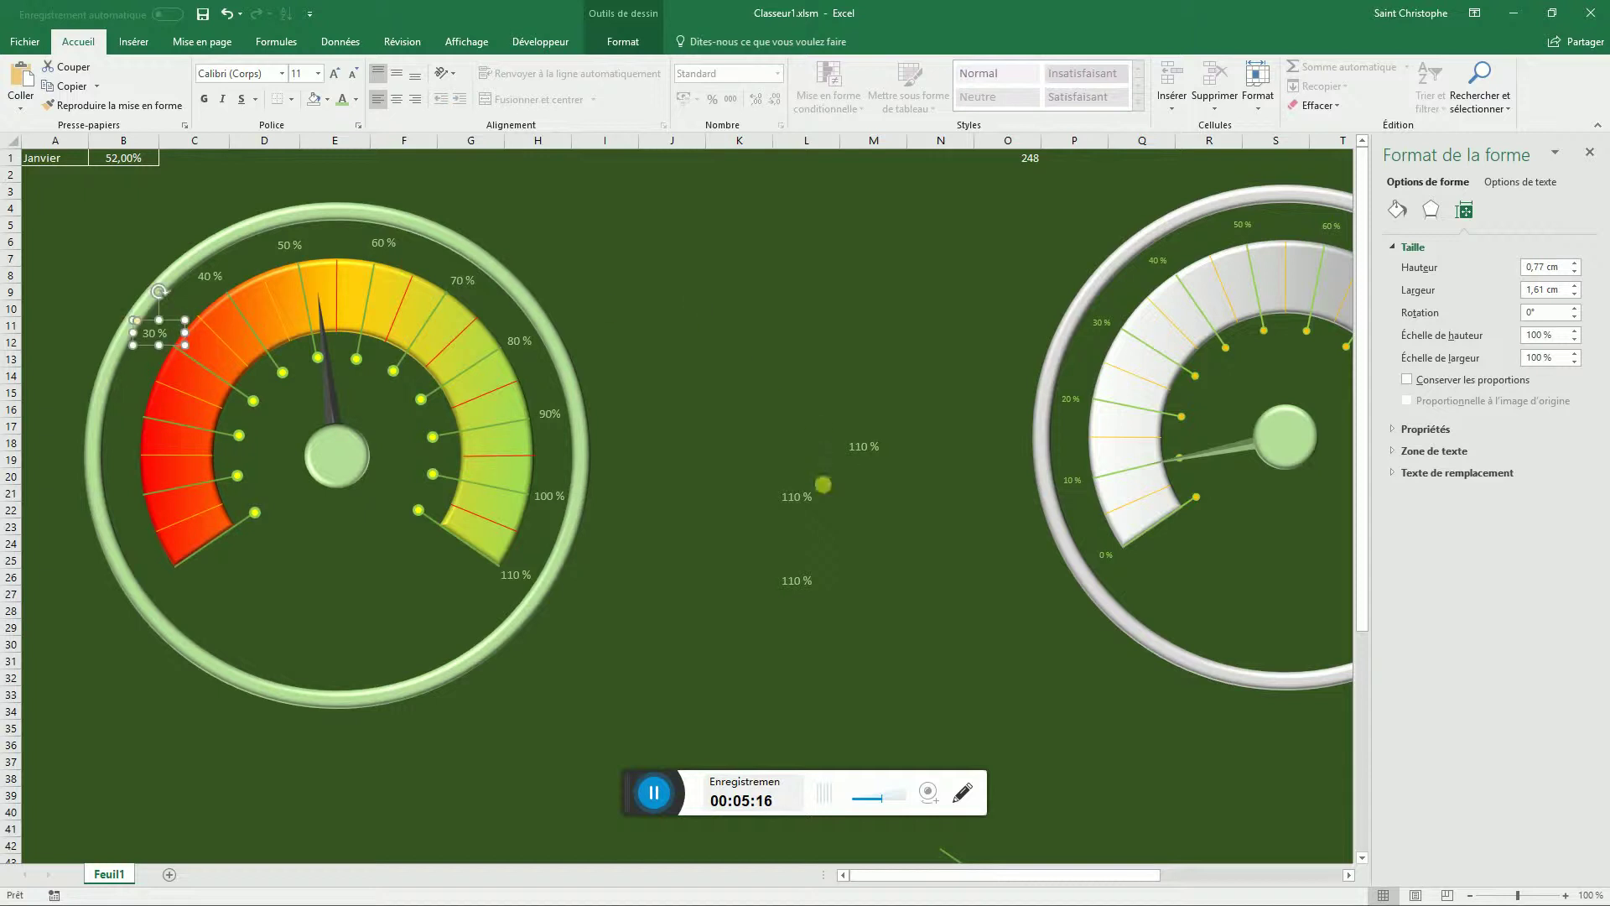
# - Change two more copies to 20 % and 10 % and place them along the left side of the coloured arc
pyautogui.click(784, 498)
pyautogui.moveTo(772, 499); pyautogui.dragTo(128, 411)
pyautogui.write('2')
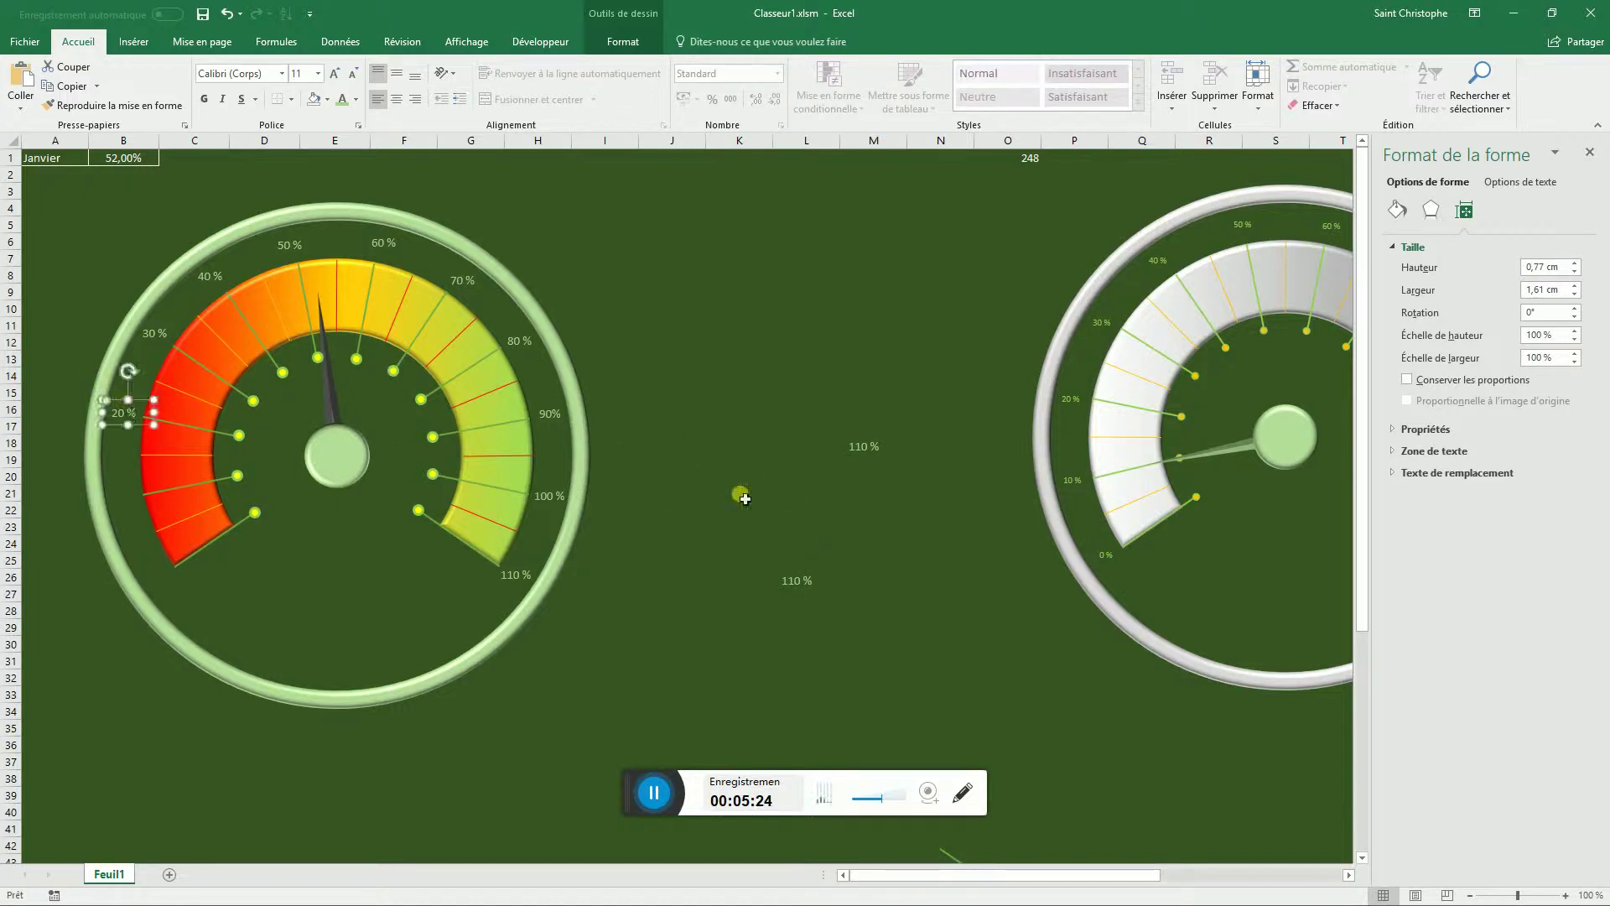
pyautogui.click(860, 450)
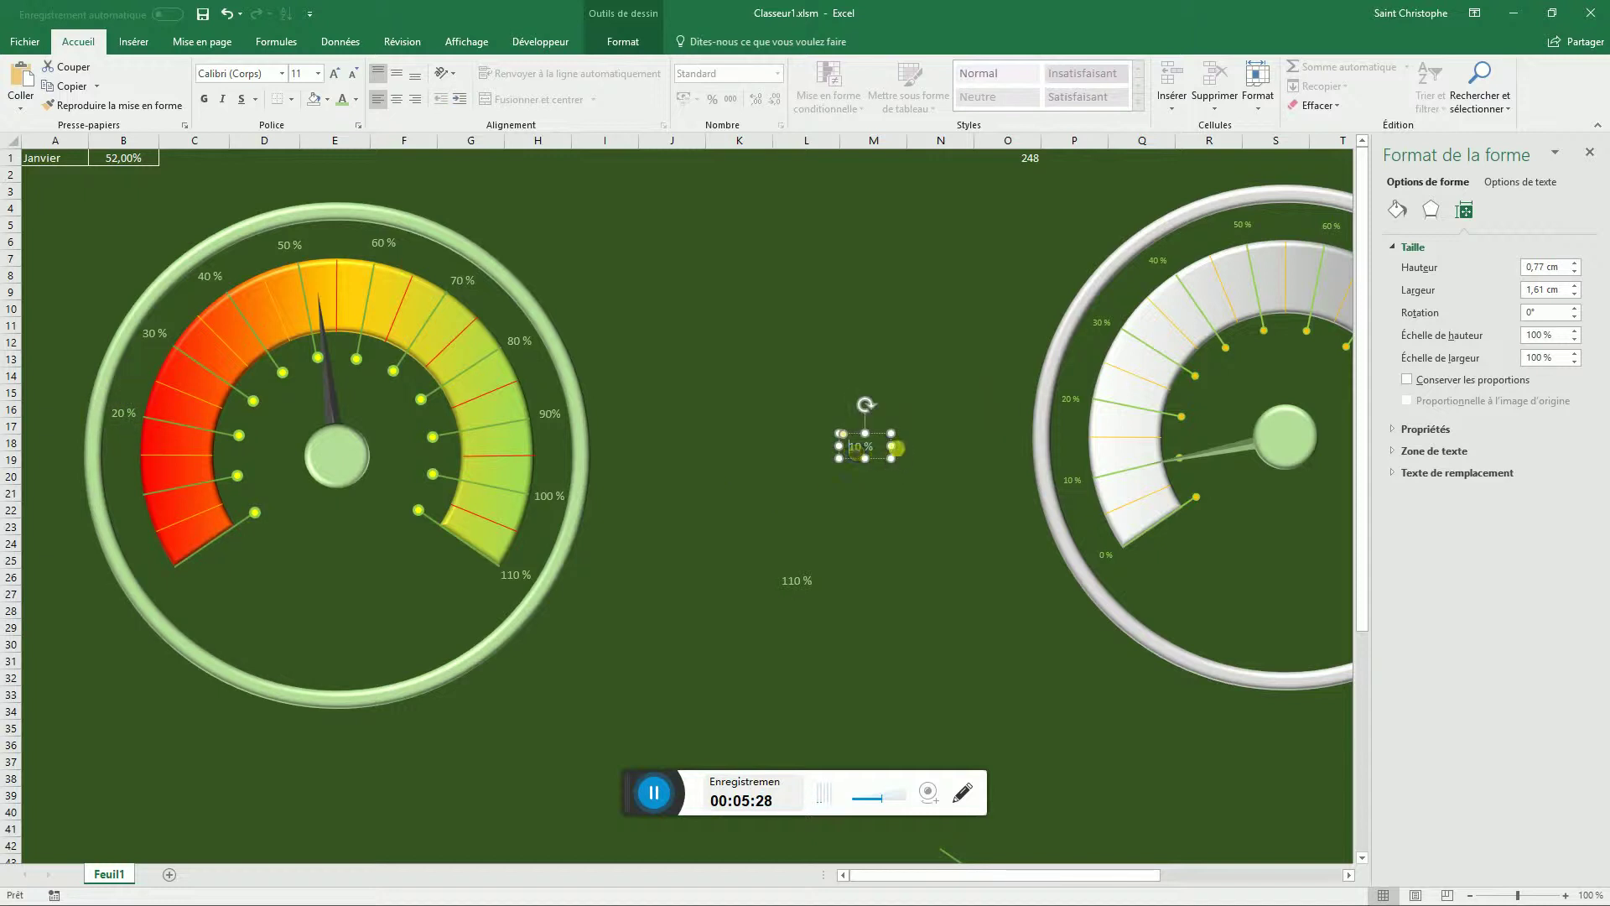
pyautogui.moveTo(888, 443); pyautogui.dragTo(124, 490)
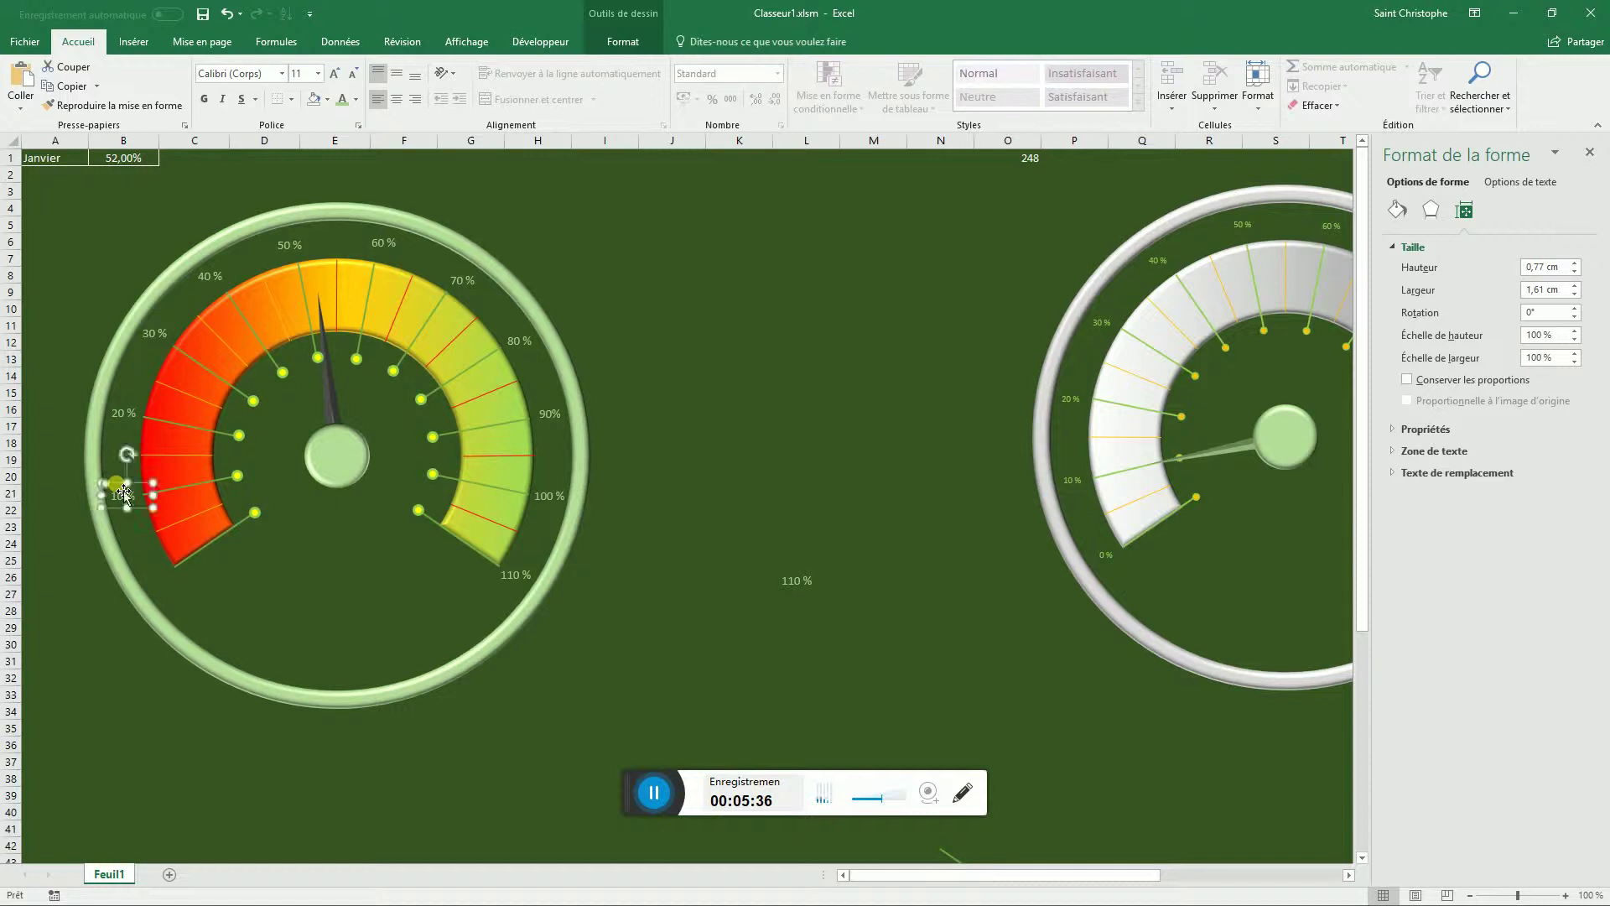
# - Change the last remaining copy to 0 % and place it at the lower-left end of the coloured arc
pyautogui.click(797, 593)
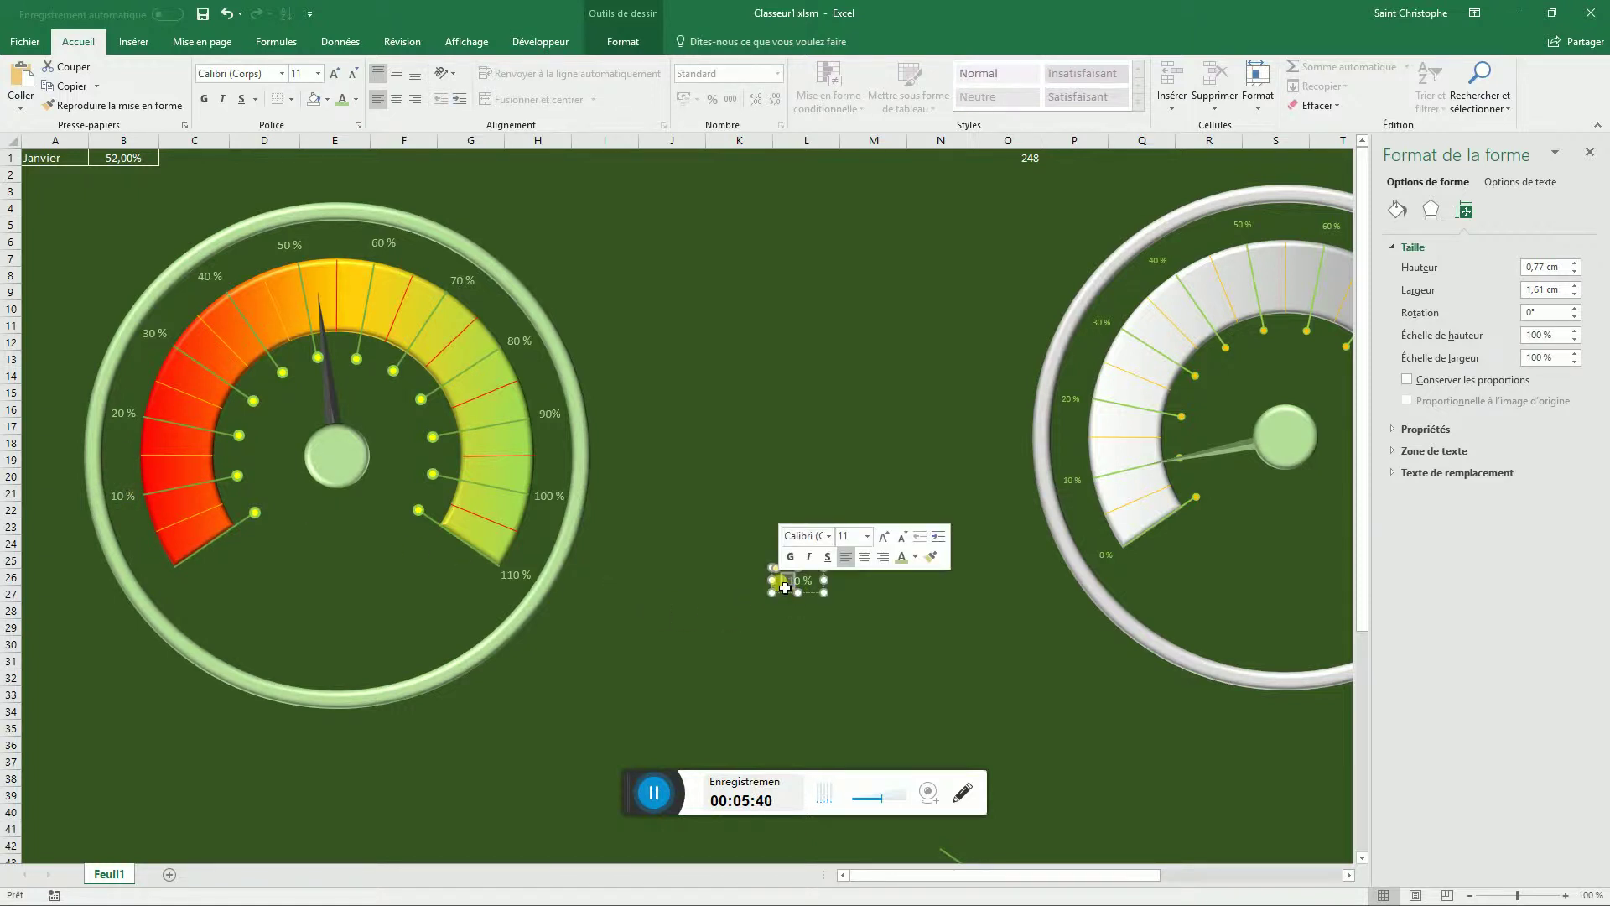
pyautogui.press('BackSpace')
pyautogui.moveTo(821, 581); pyautogui.dragTo(175, 568)
pyautogui.click(655, 542)
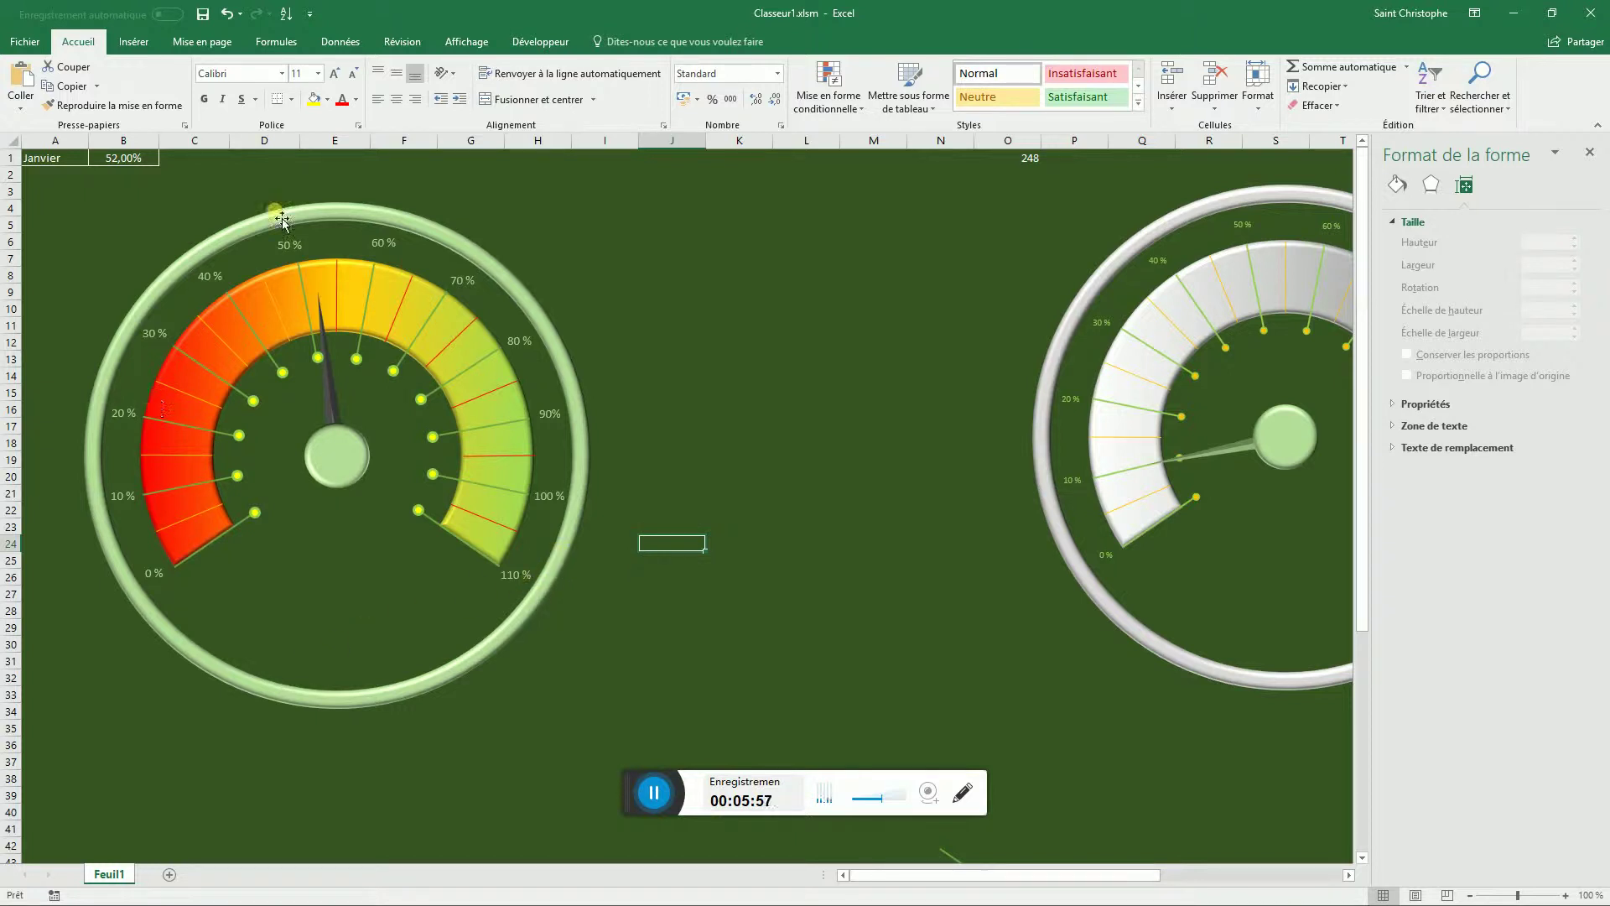
# - Draw an ellipse about 2.36 cm high and 6.46 cm wide and place it inside the bottom of the coloured gauge's outer ring
pyautogui.click(133, 41)
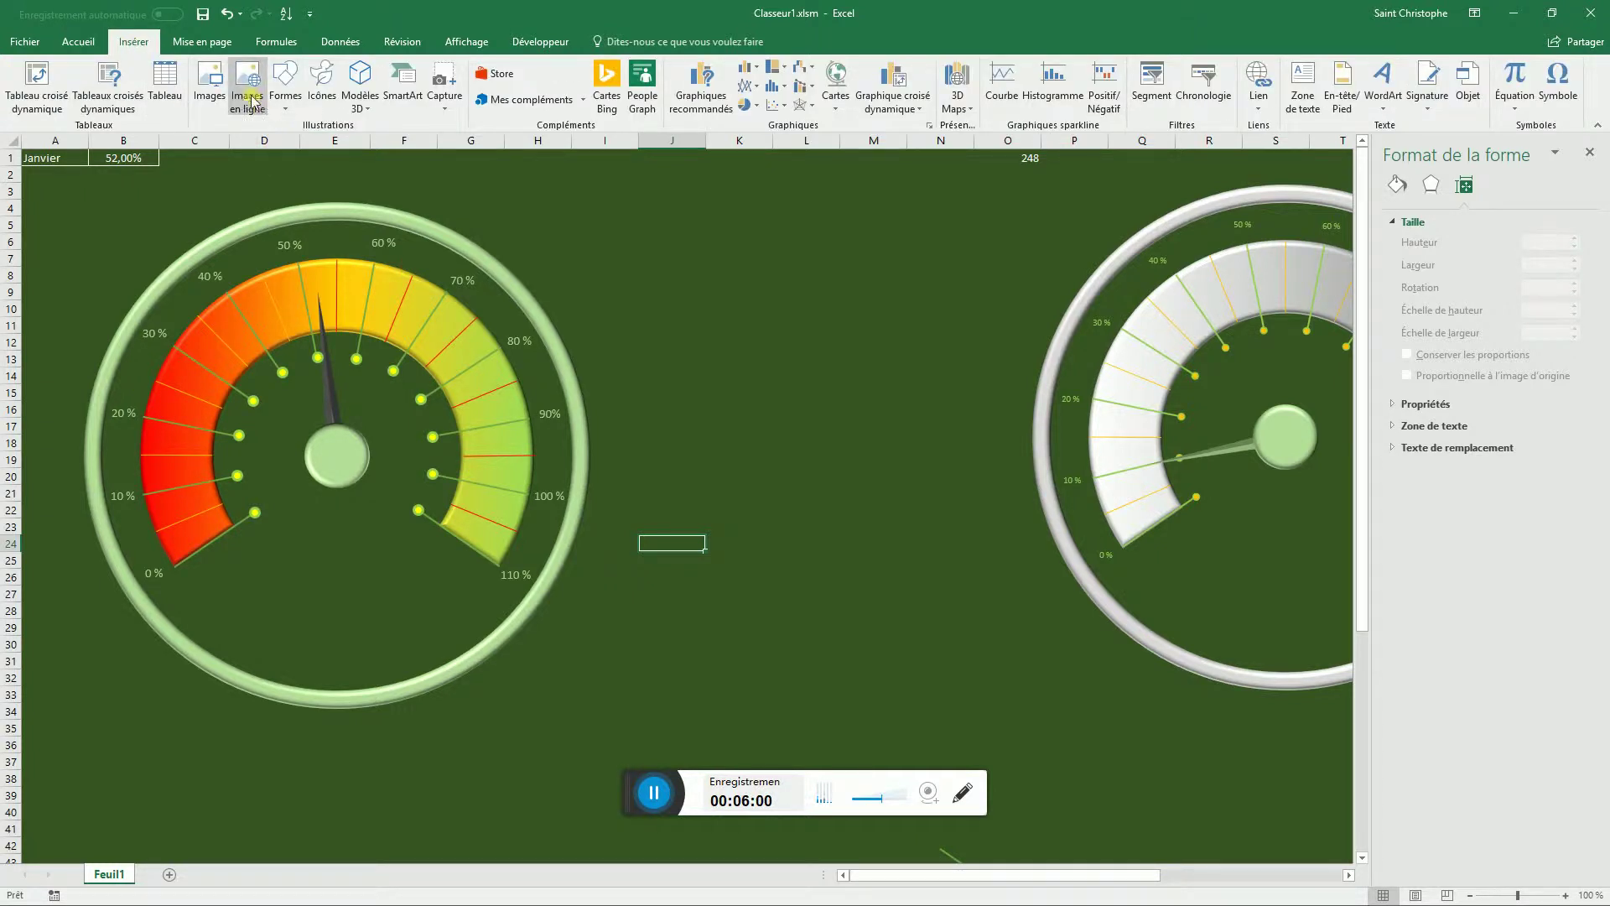
pyautogui.click(286, 83)
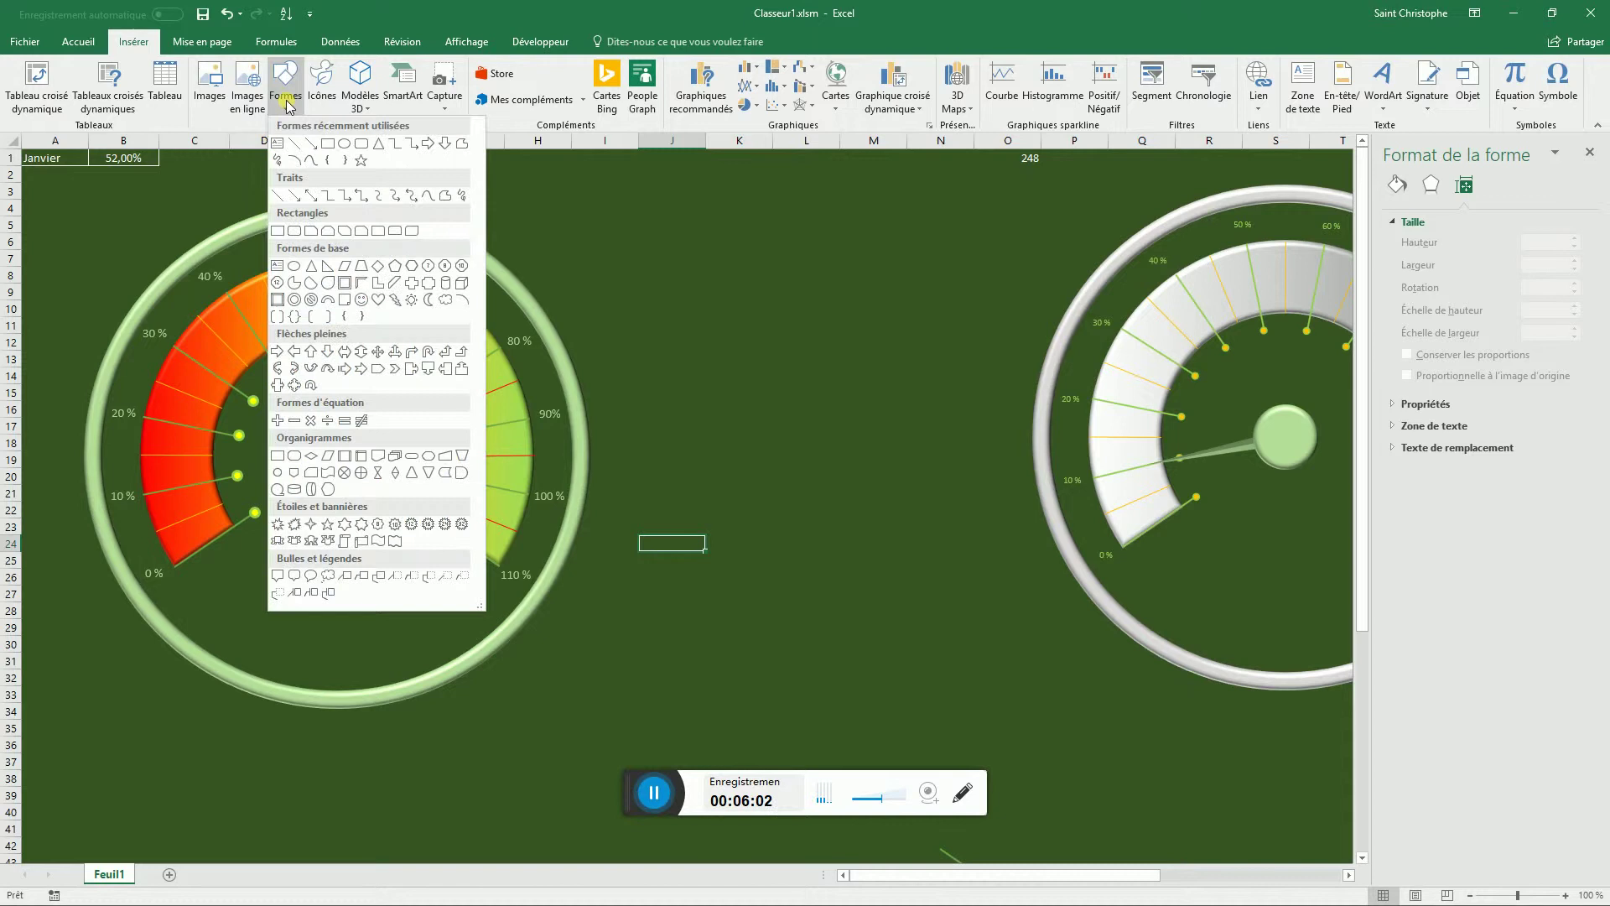
pyautogui.click(363, 158)
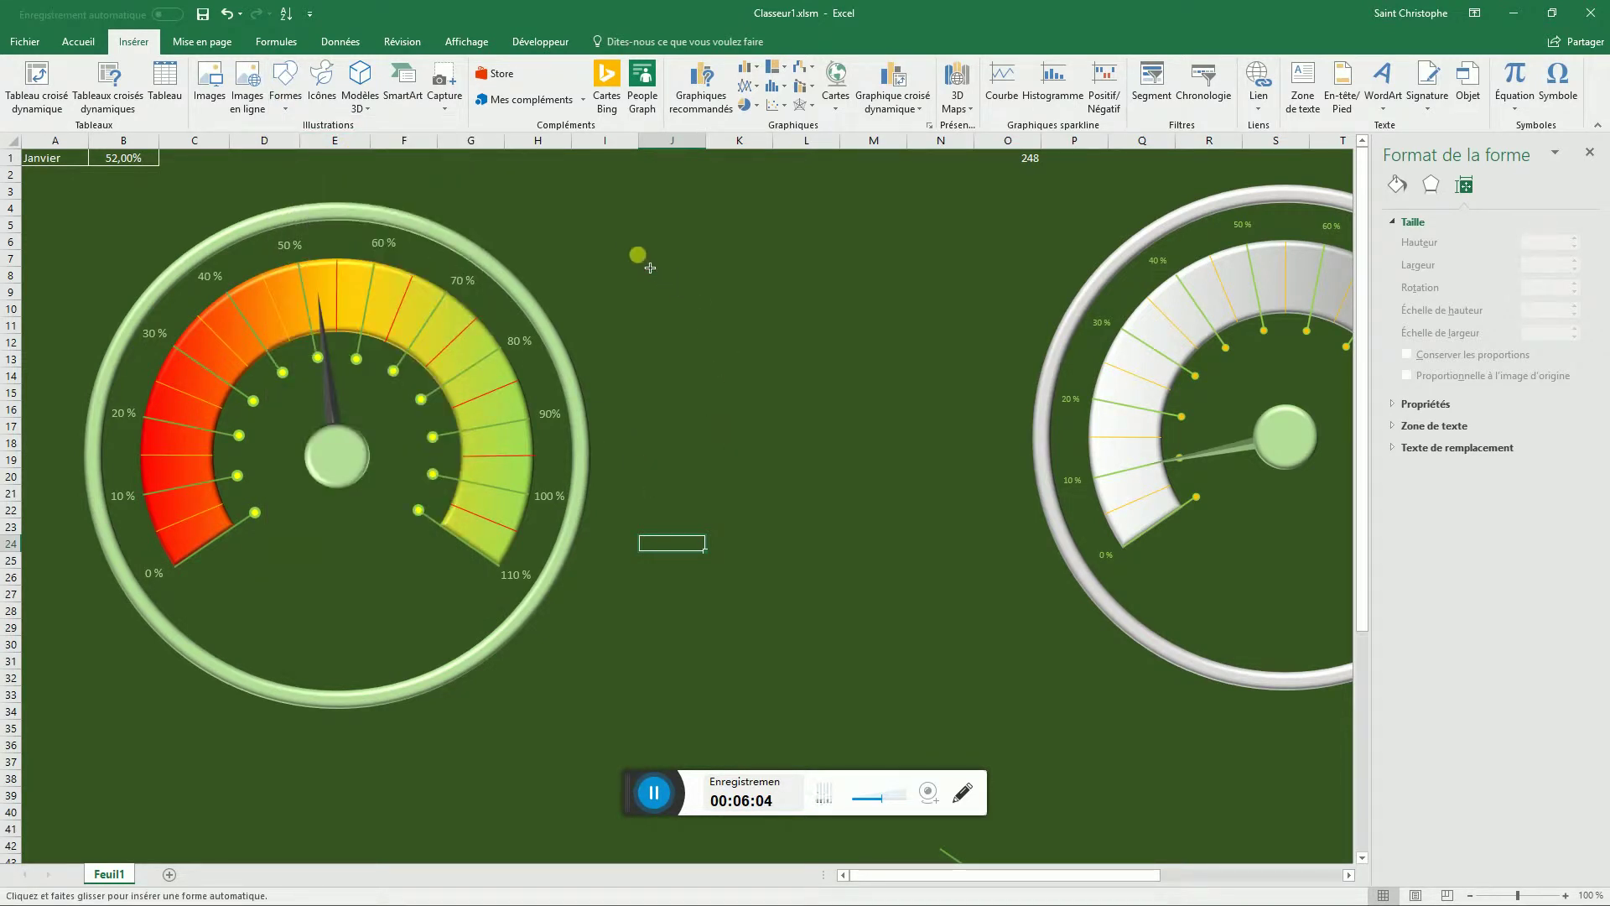
pyautogui.moveTo(650, 267)
pyautogui.mouseDown()
pyautogui.moveTo(782, 315)
pyautogui.moveTo(873, 324)
pyautogui.moveTo(850, 339)
pyautogui.mouseUp()
pyautogui.moveTo(767, 275)
pyautogui.mouseDown()
pyautogui.moveTo(360, 629)
pyautogui.moveTo(367, 642)
pyautogui.mouseUp()
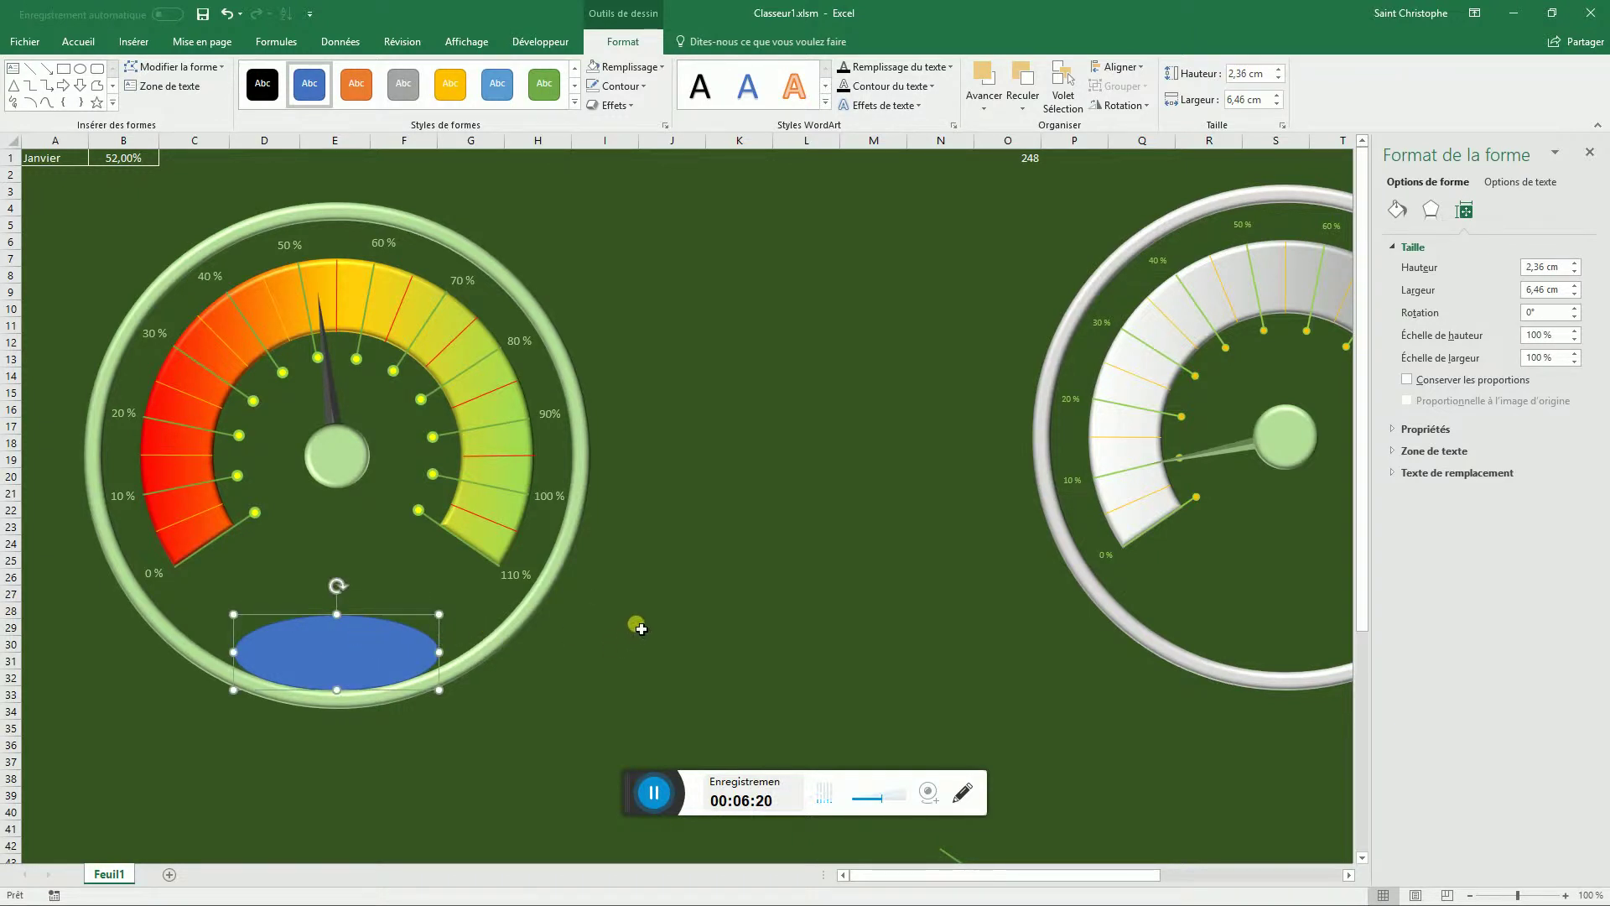
# - Try aligning the ellipse and the gauge's outer ring on their vertical middles, and undo the alignment
pyautogui.keyDown('shift'); pyautogui.click(567, 570); pyautogui.keyUp('shift')
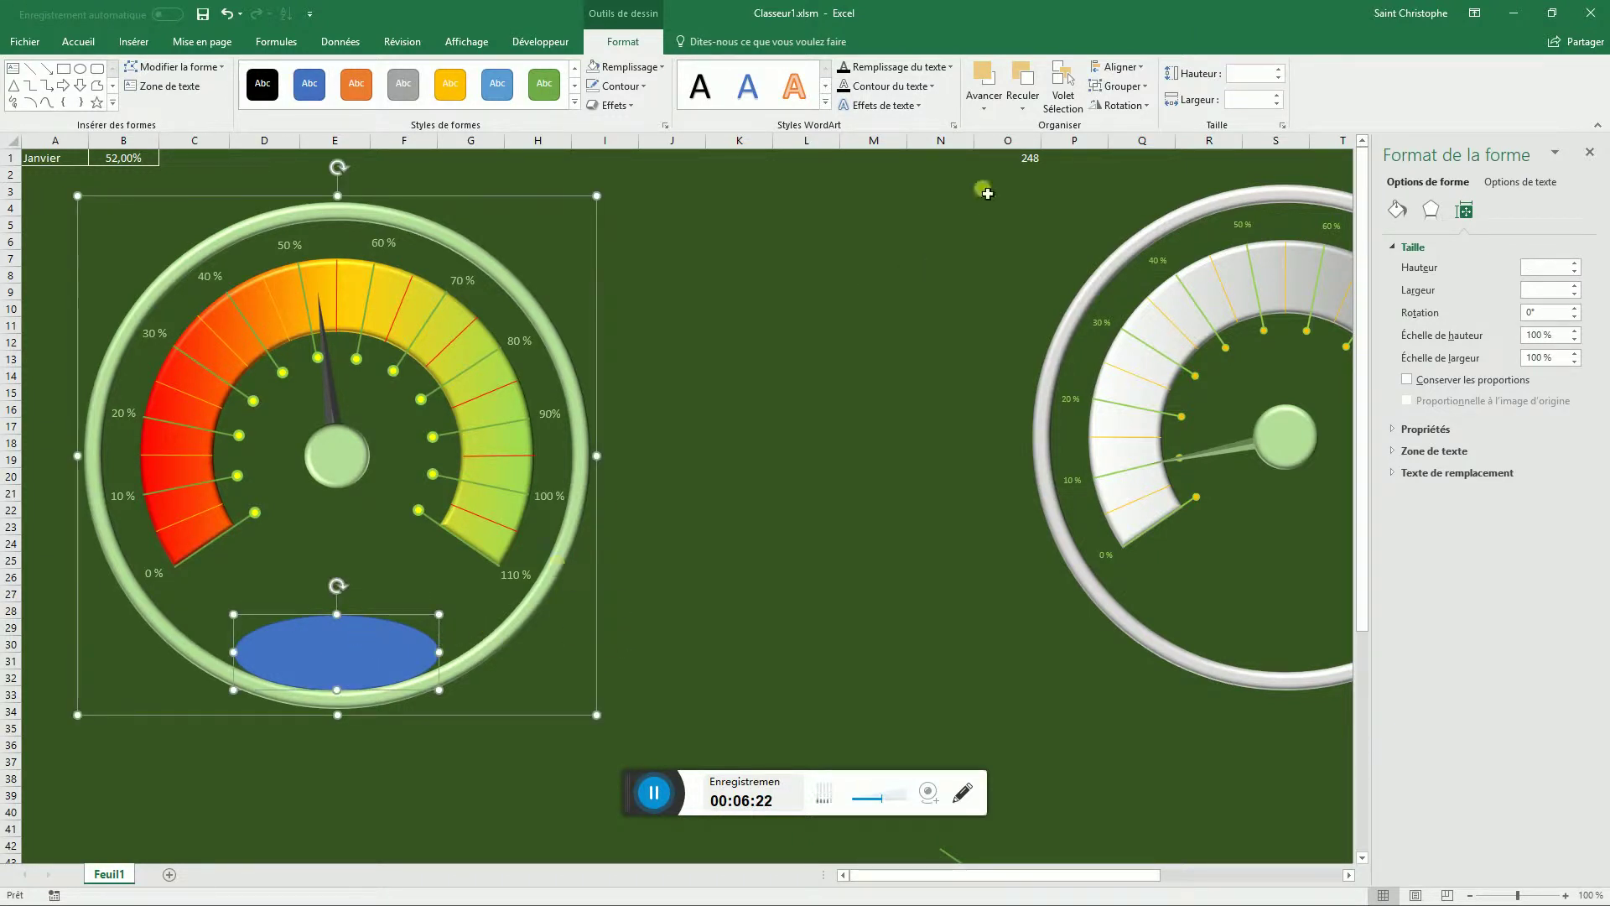
pyautogui.click(643, 13)
pyautogui.click(1139, 68)
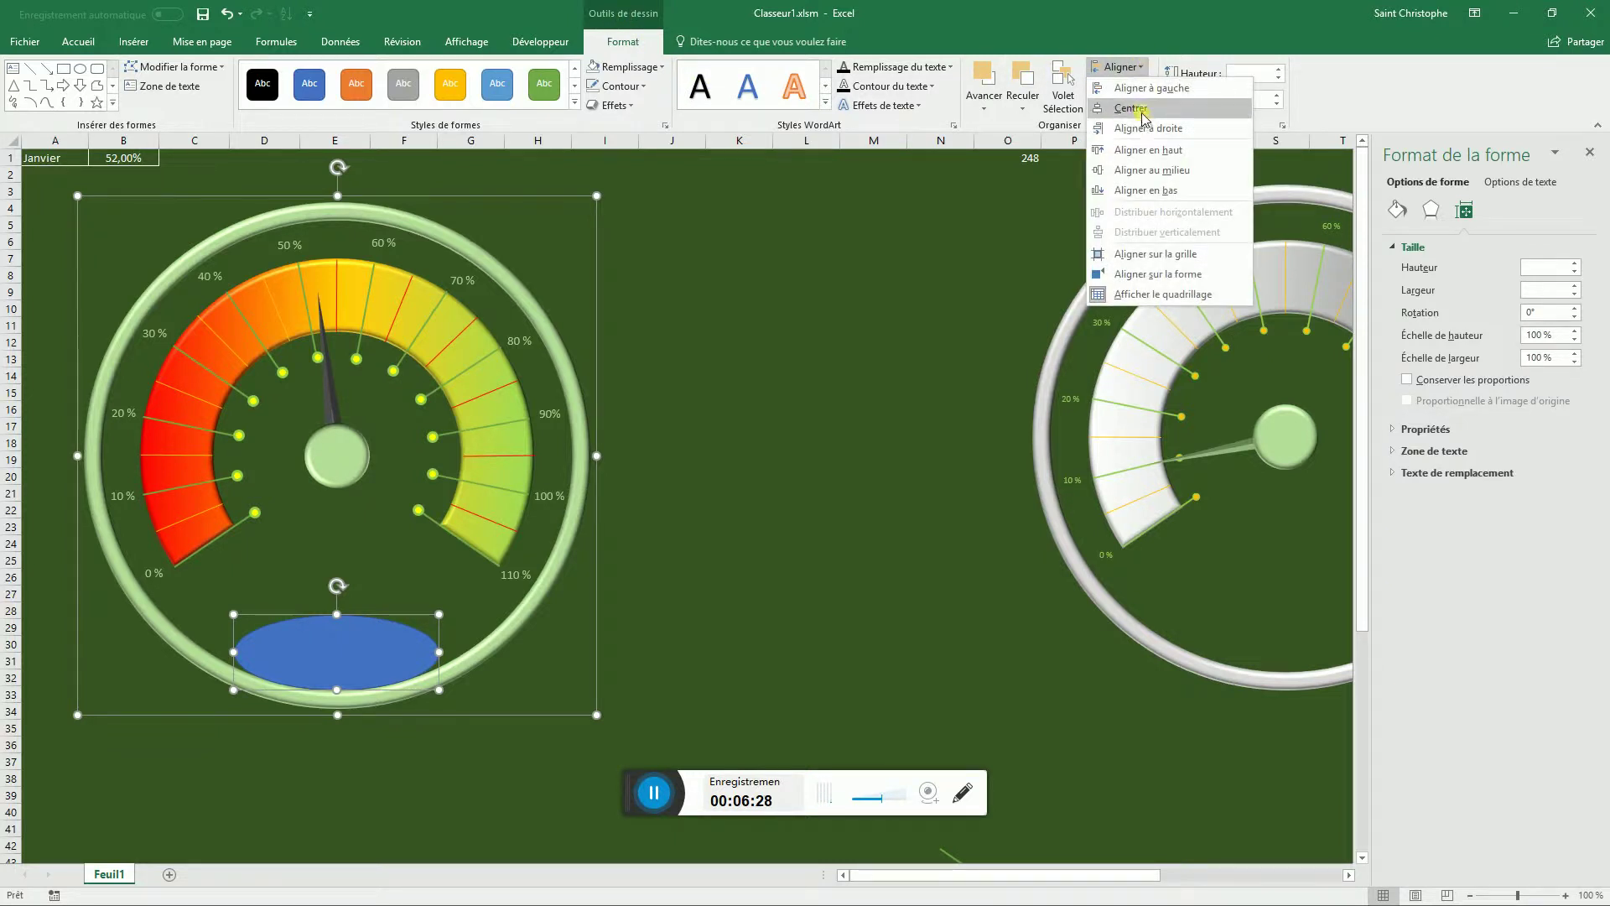
pyautogui.click(1144, 171)
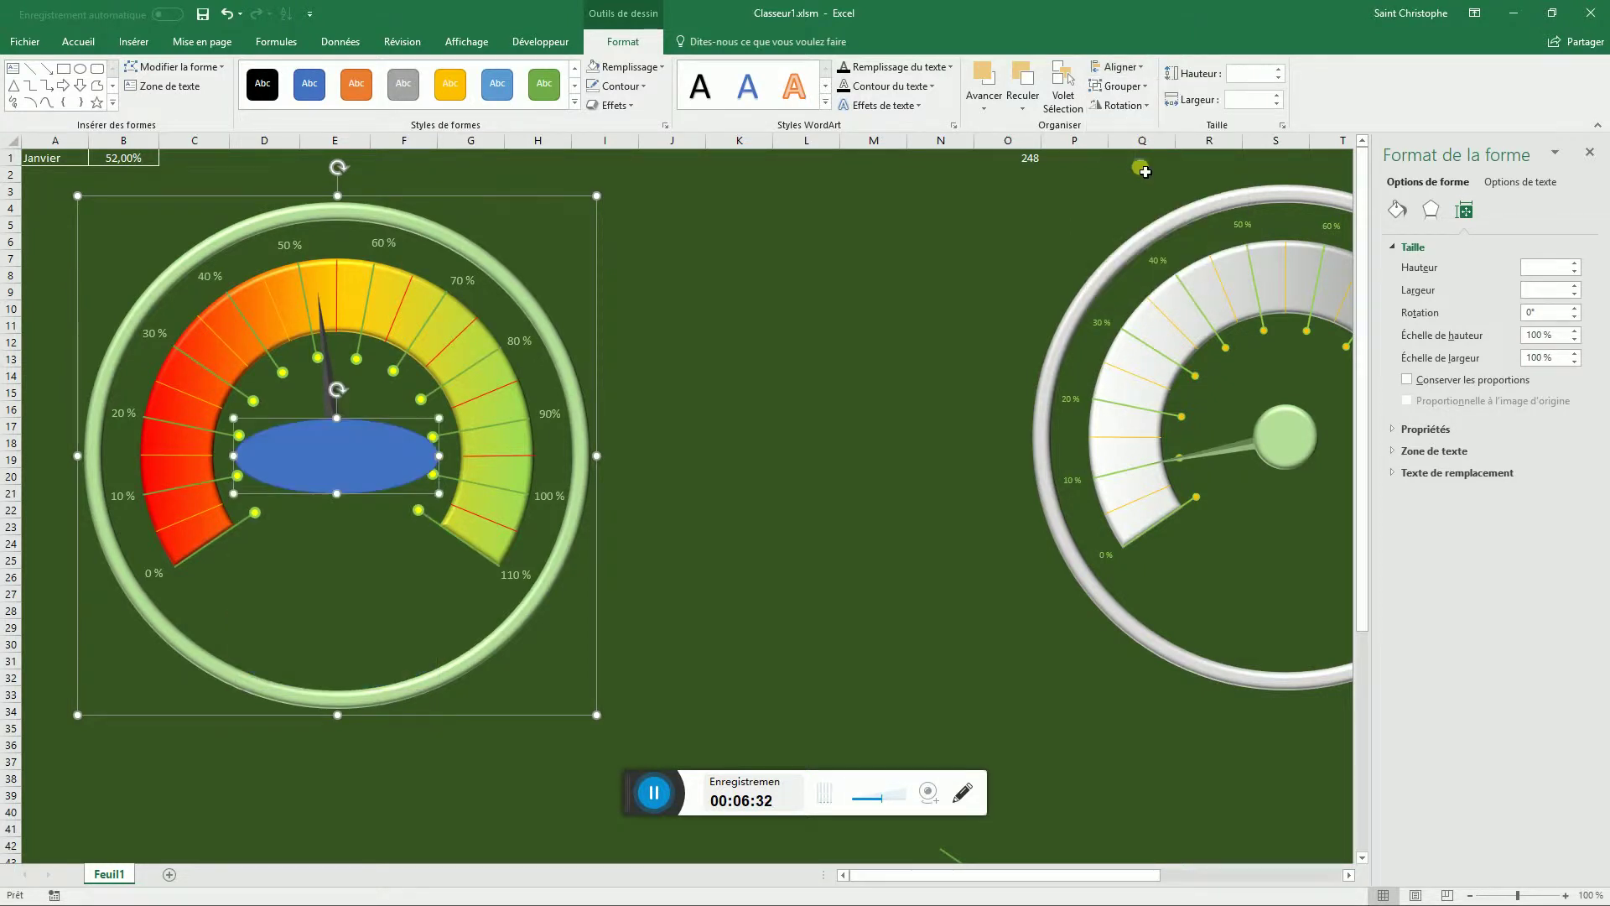
pyautogui.click(230, 15)
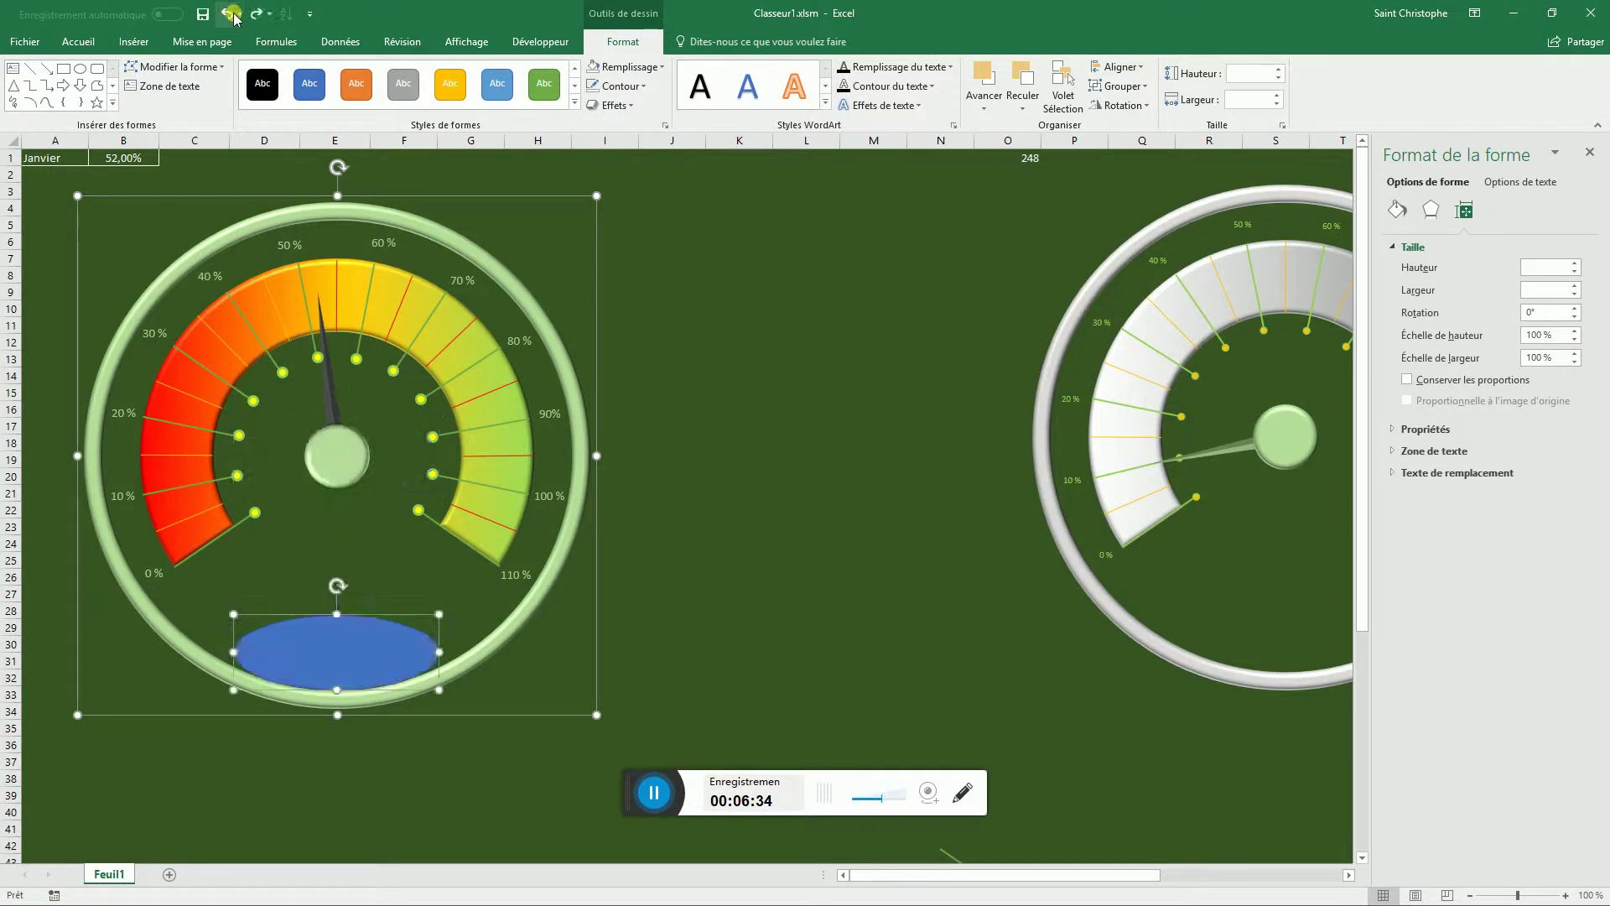
# - Centre the ellipse horizontally with the gauge's outer ring
pyautogui.click(1121, 66)
pyautogui.click(1134, 110)
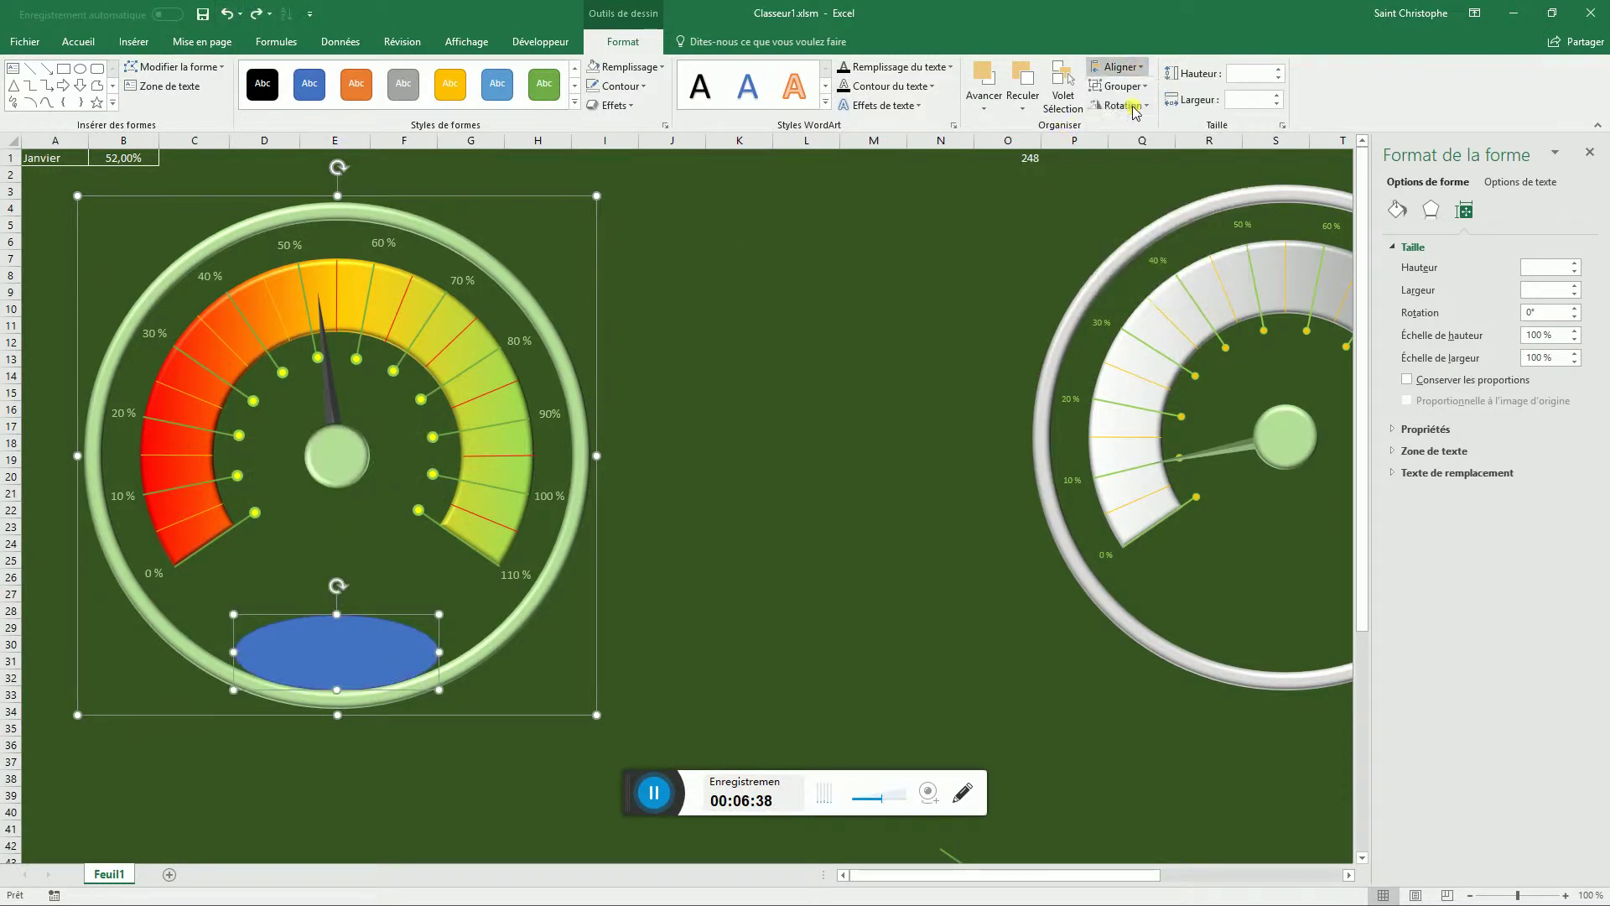
pyautogui.click(915, 327)
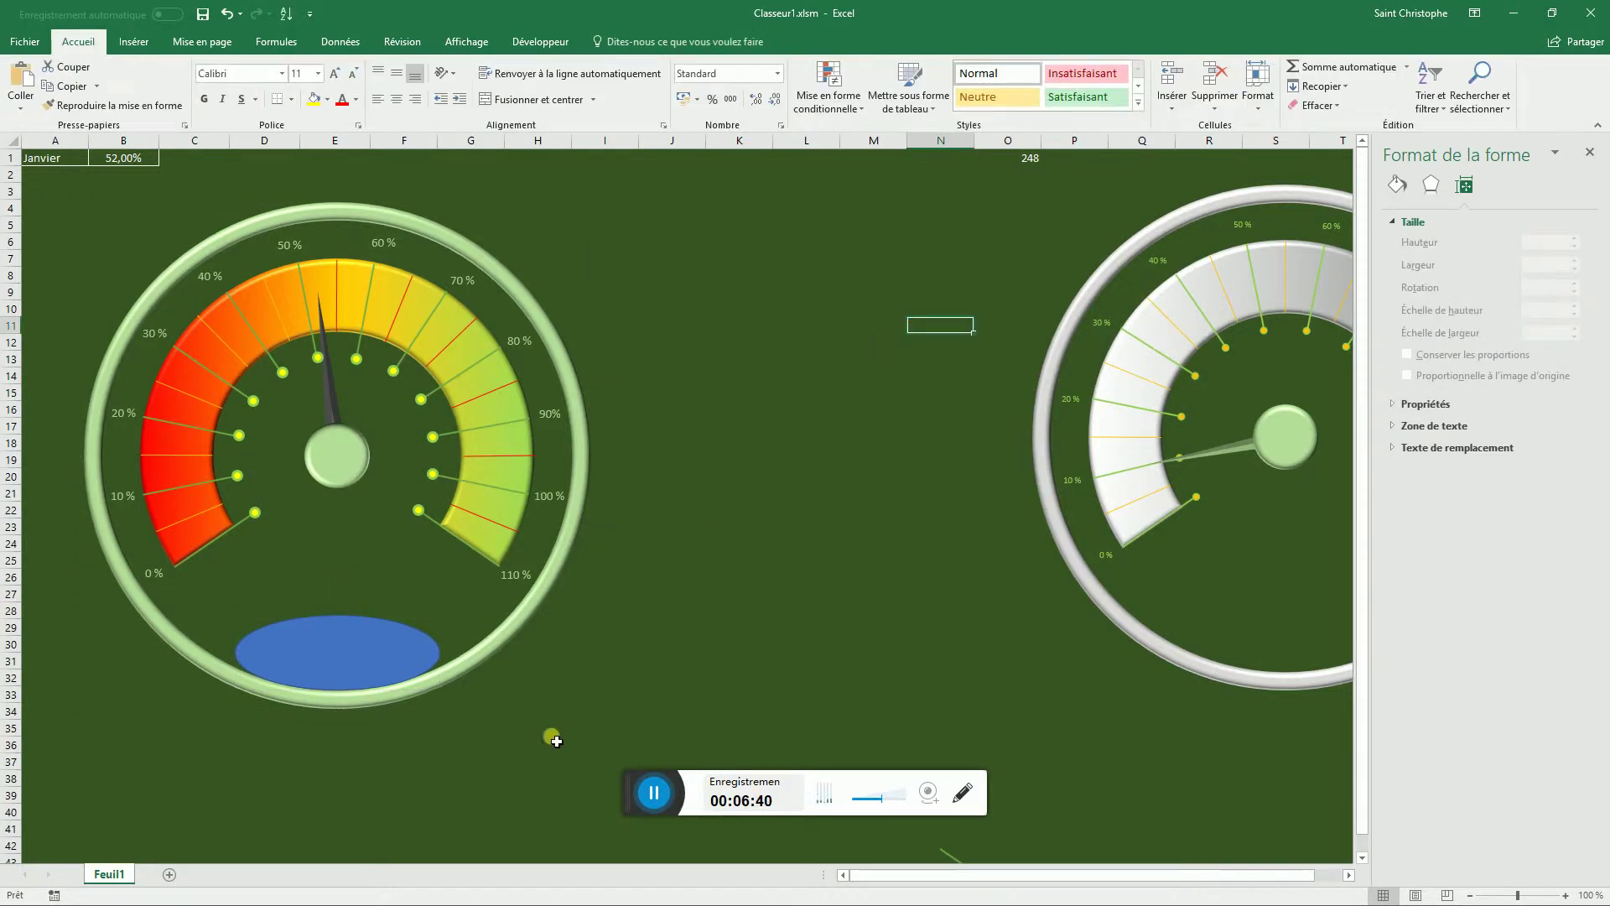
# - Fill the ellipse at the bottom of the gauge with a light green theme colour and remove its outline
pyautogui.click(373, 634)
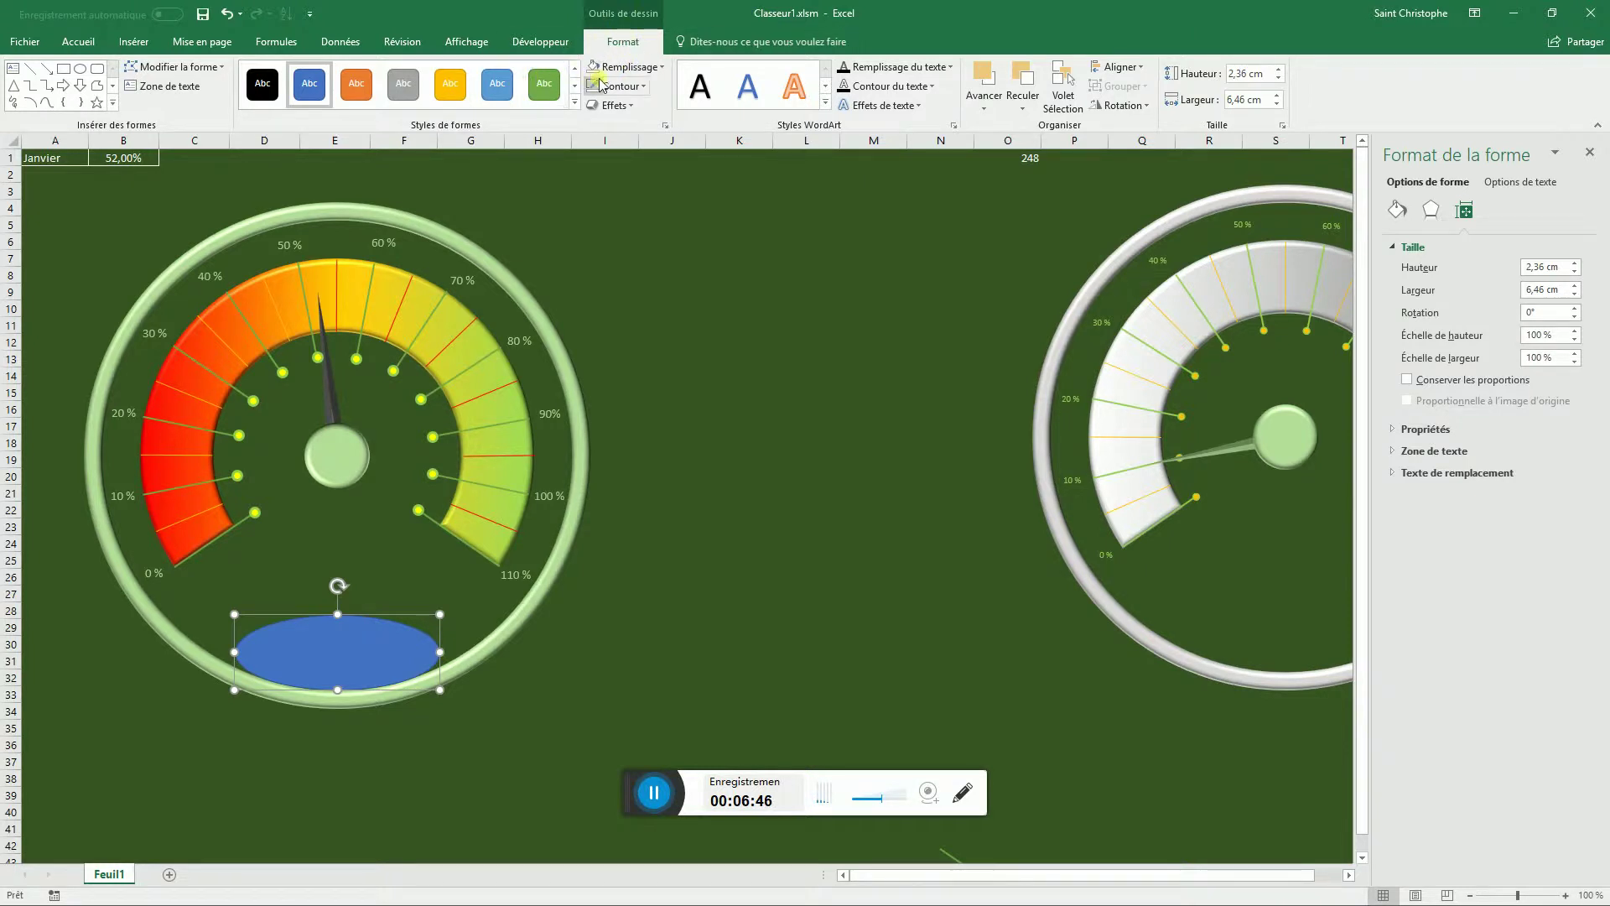
pyautogui.click(661, 67)
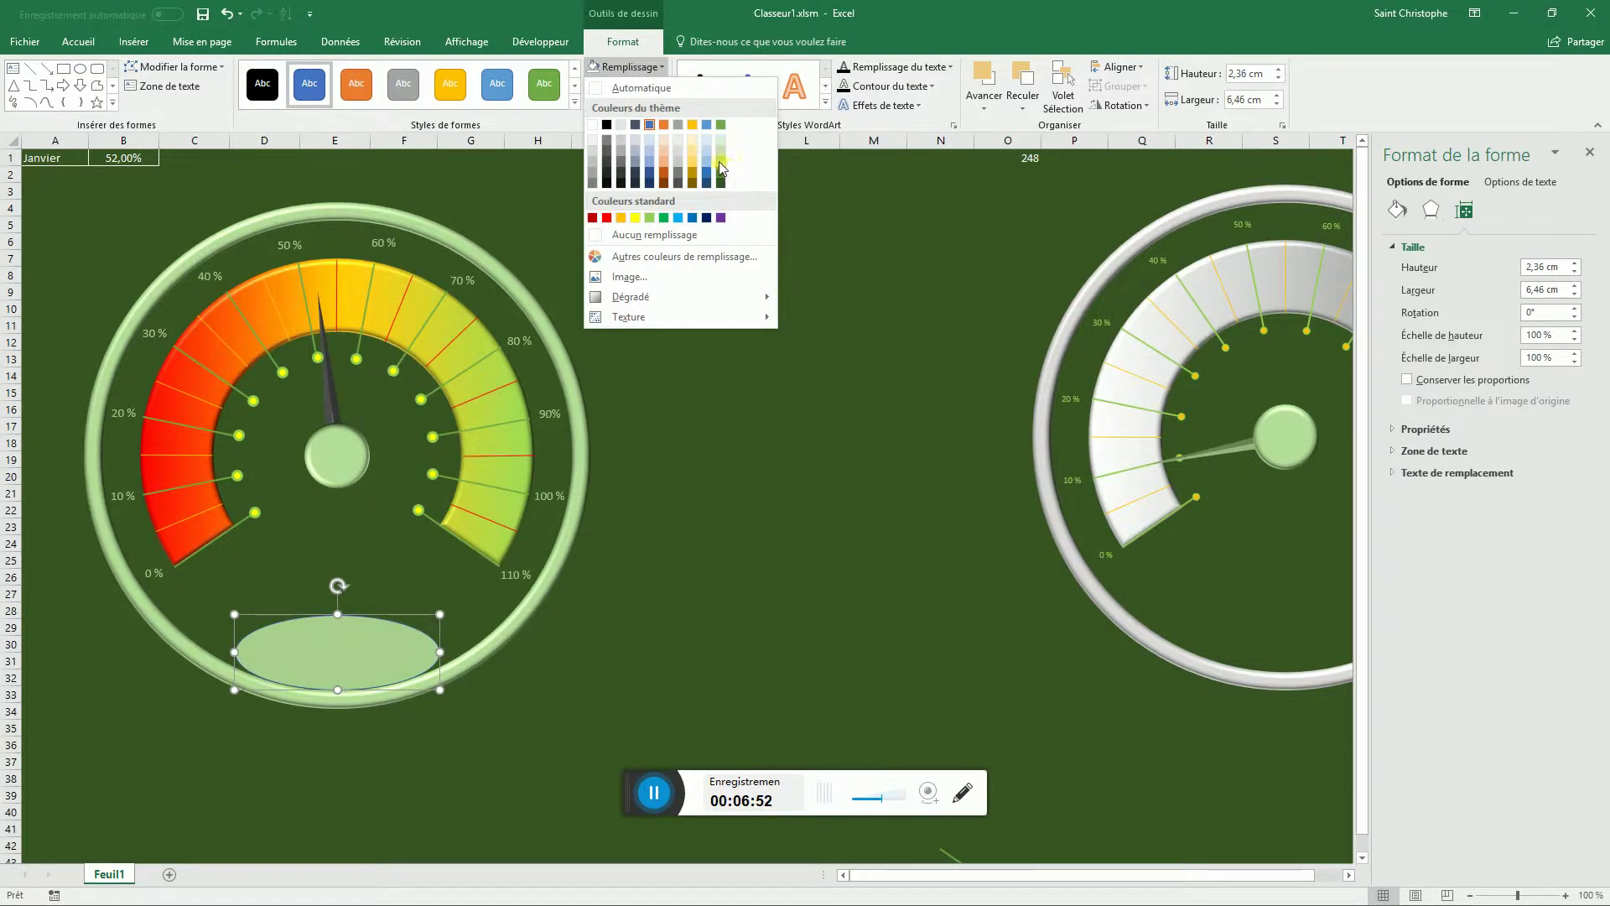
pyautogui.click(720, 164)
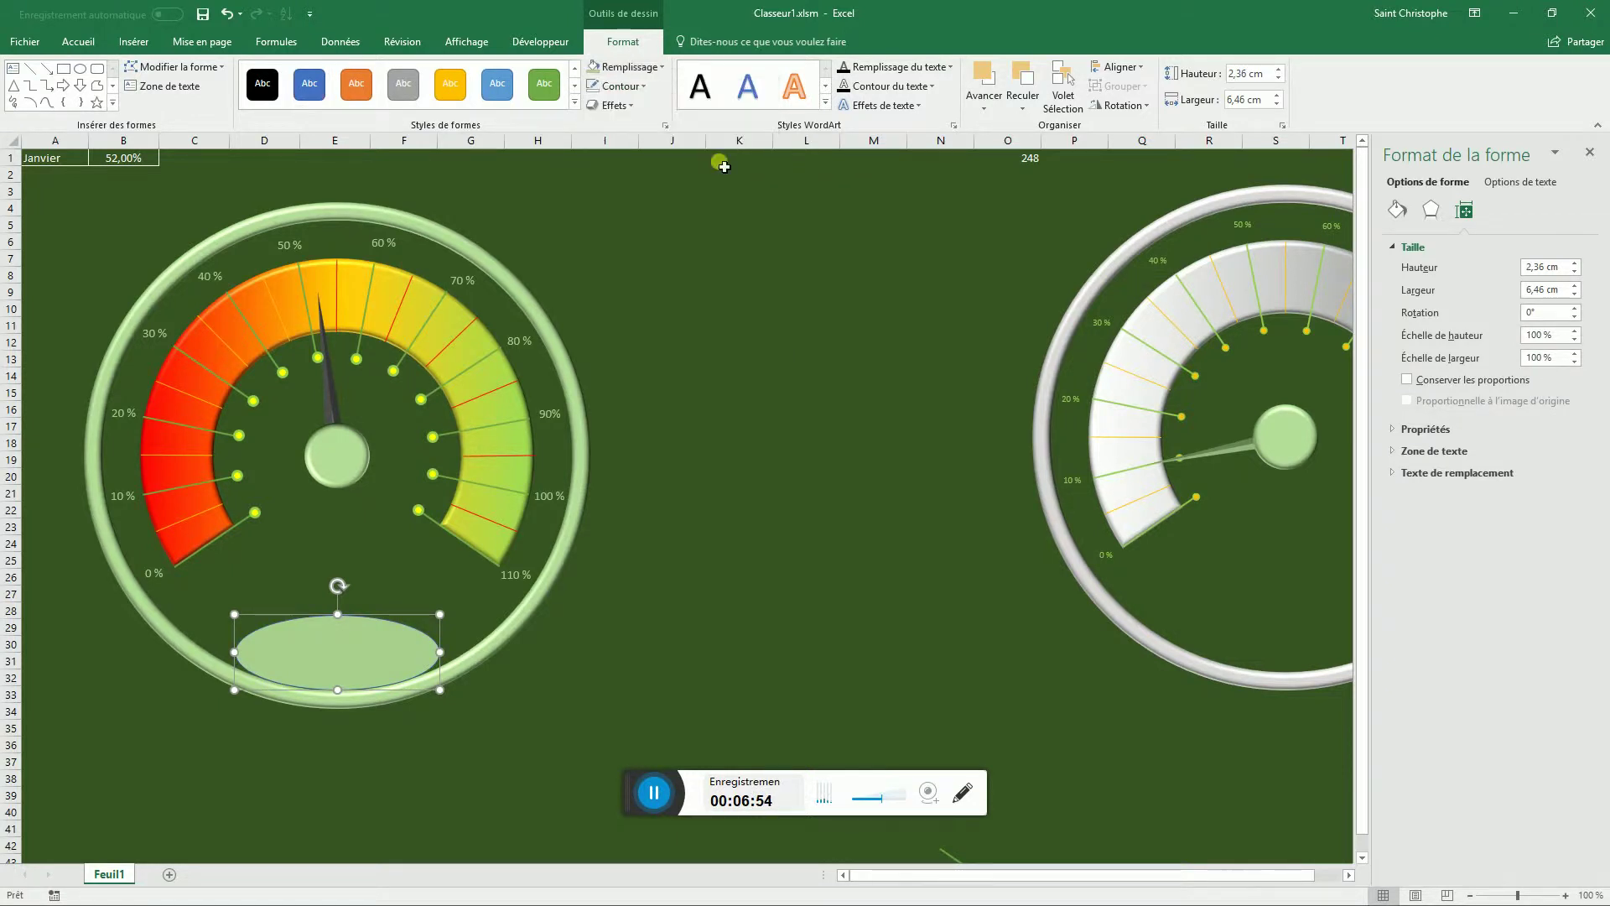
pyautogui.click(646, 87)
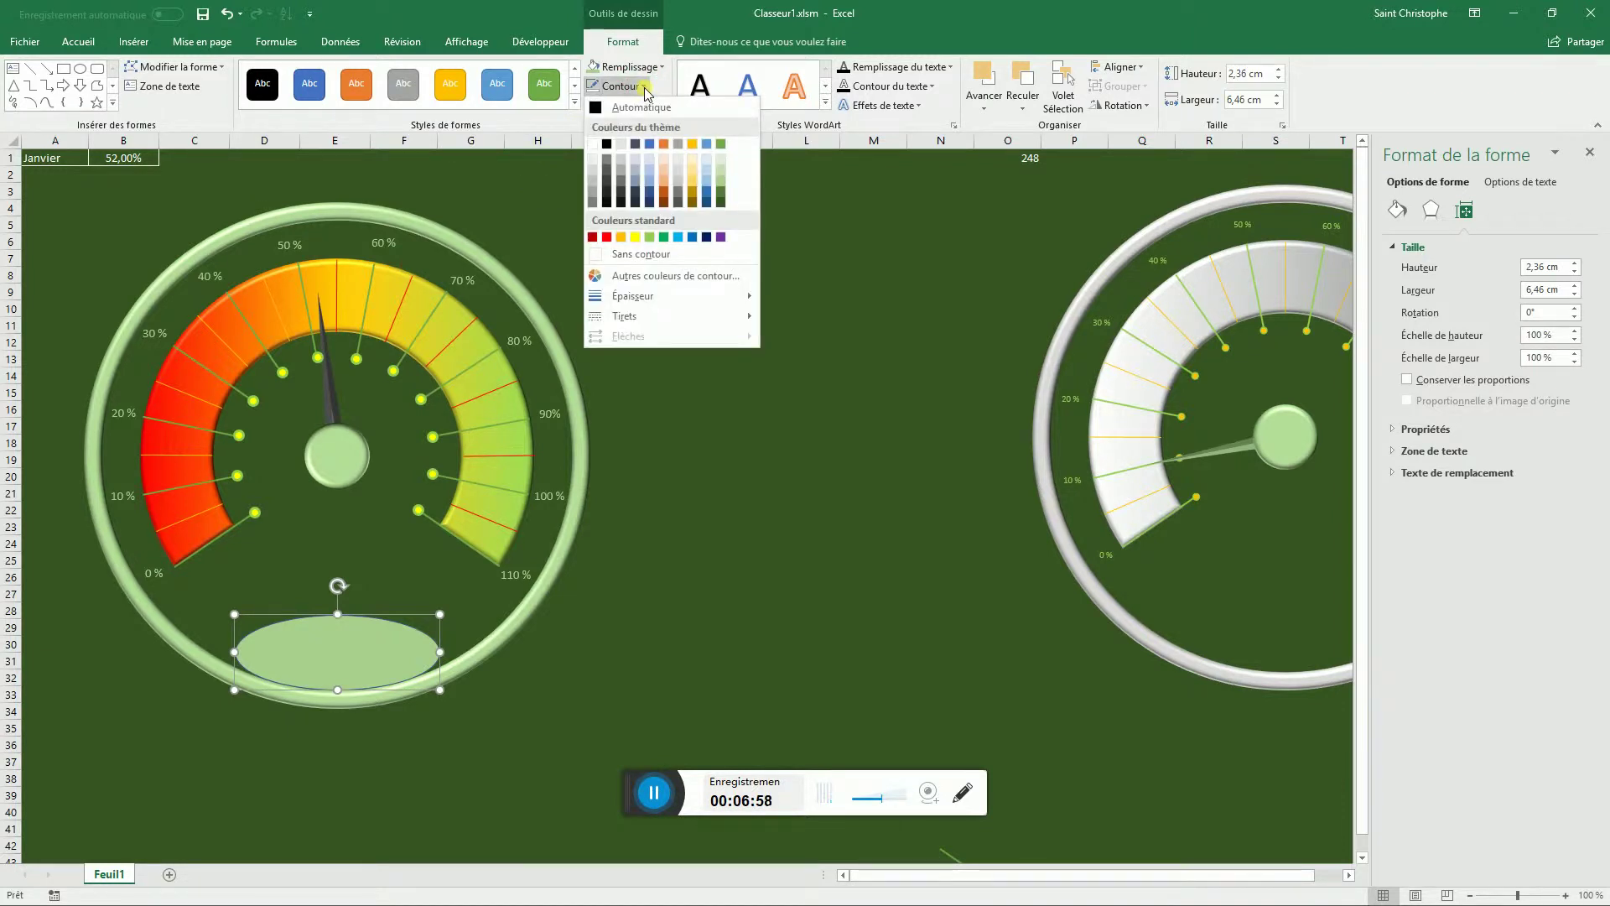
pyautogui.click(638, 253)
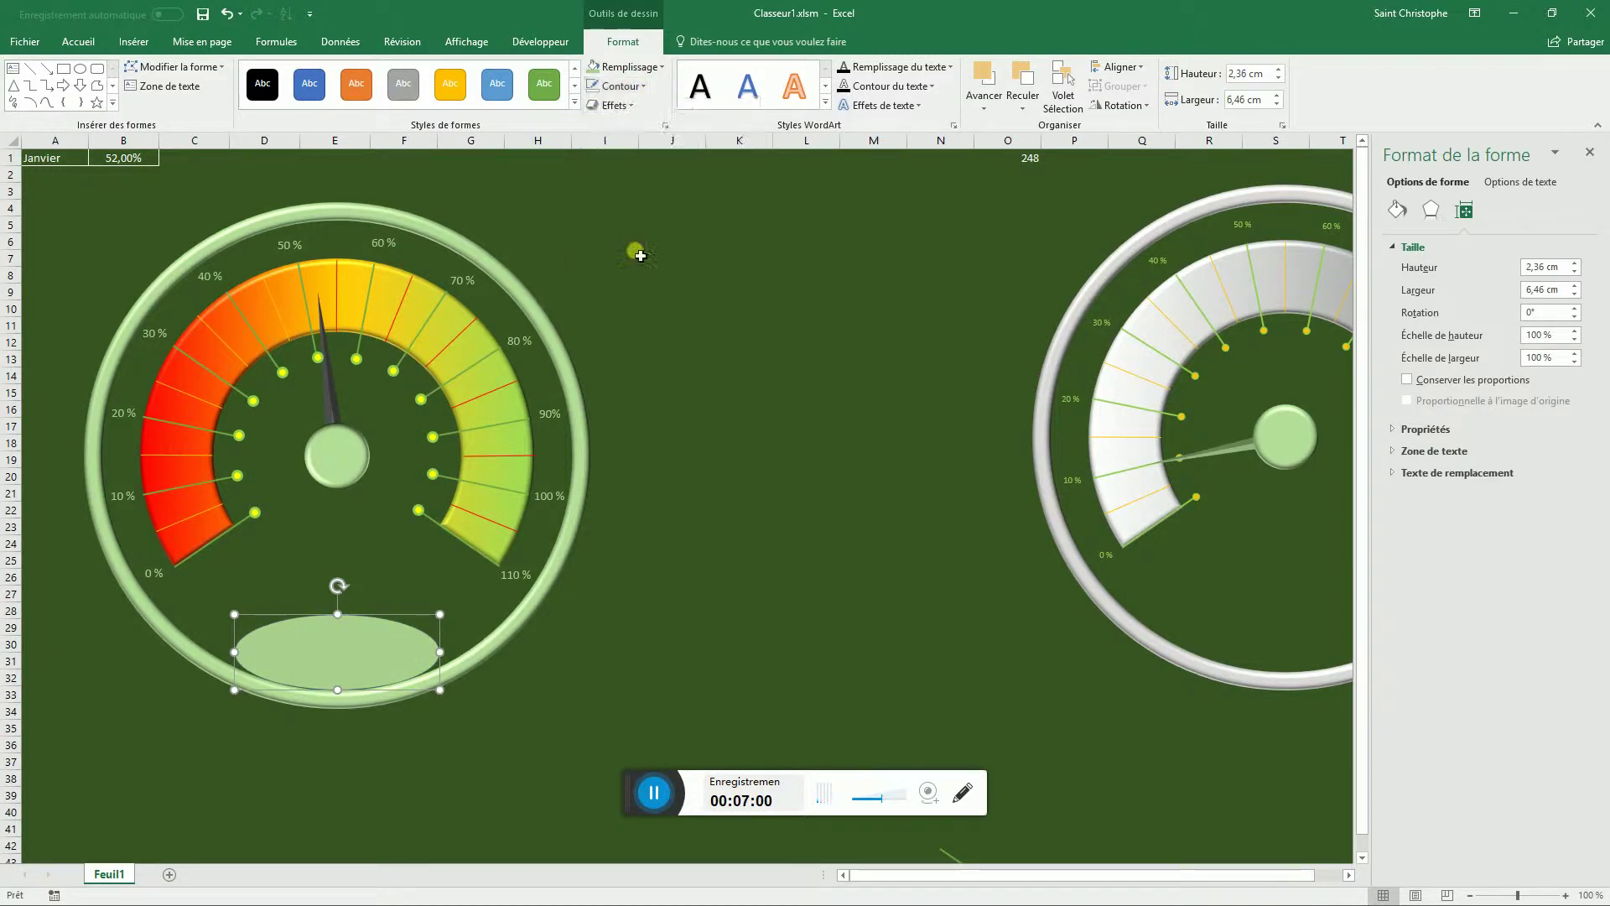
# - Apply the first bevel style to the light green ellipse and move it slightly down inside the ring
pyautogui.click(615, 105)
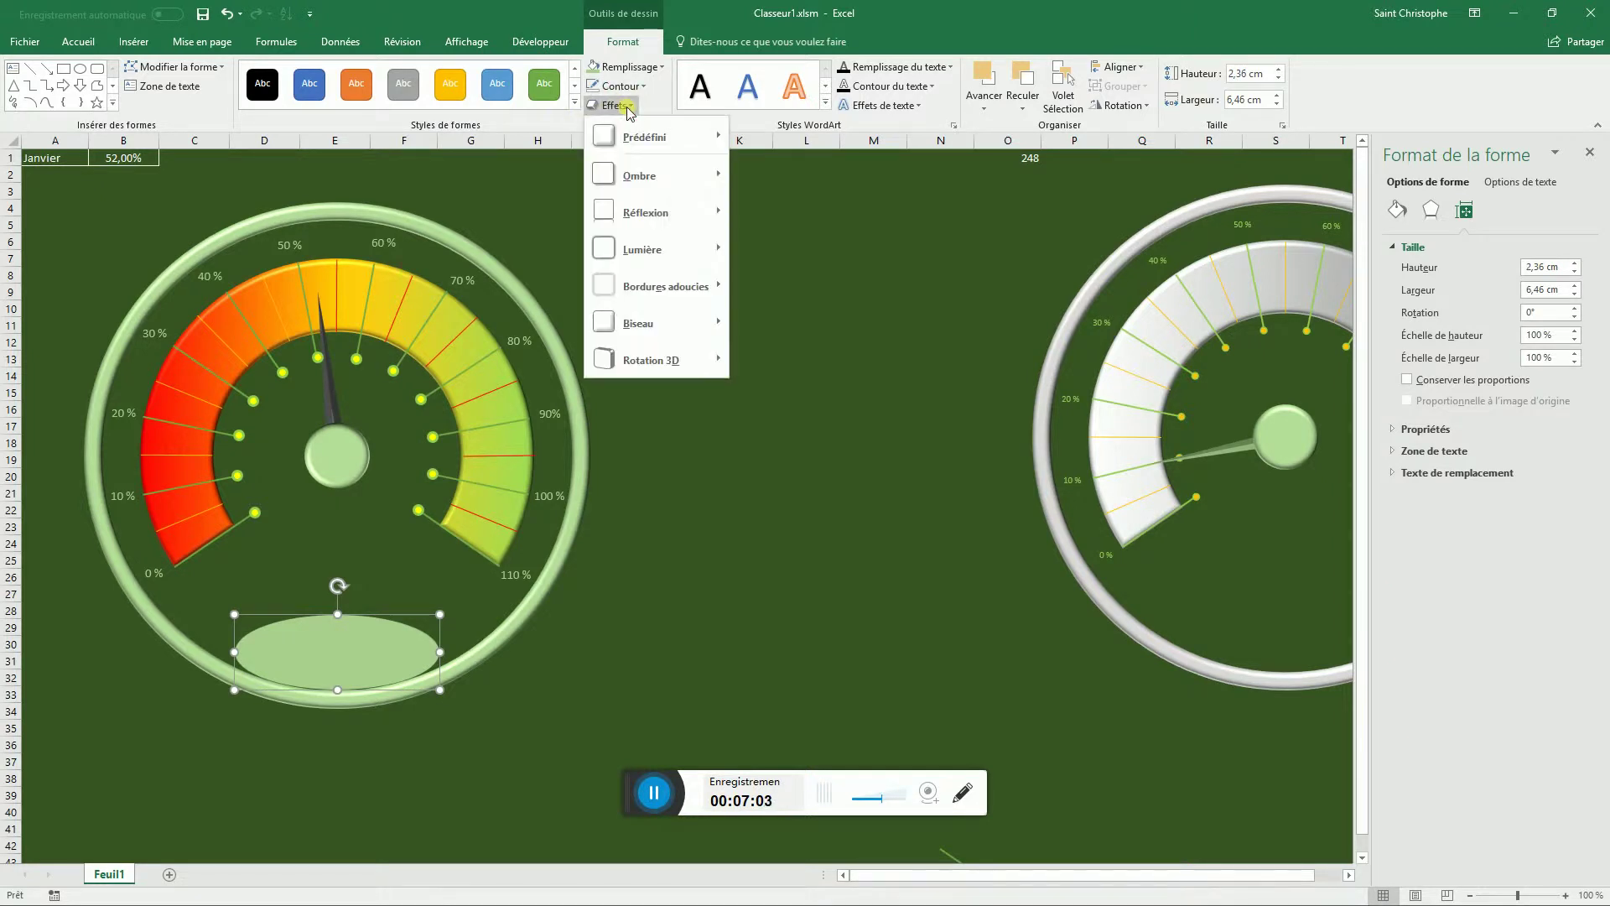
pyautogui.moveTo(682, 327)
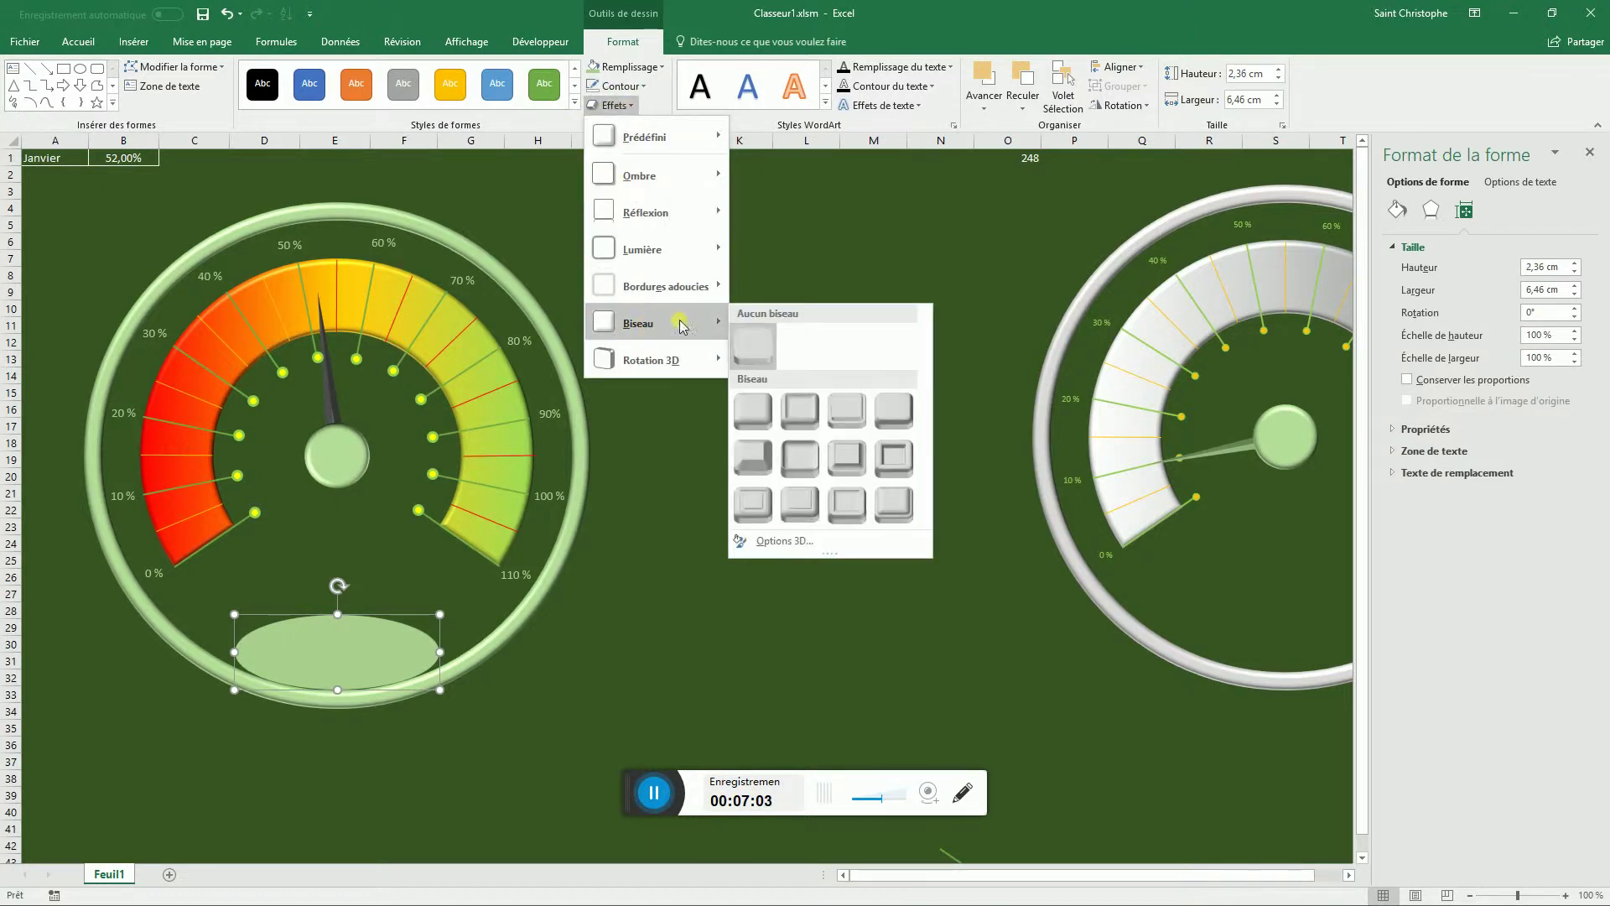
pyautogui.click(753, 411)
pyautogui.click(651, 560)
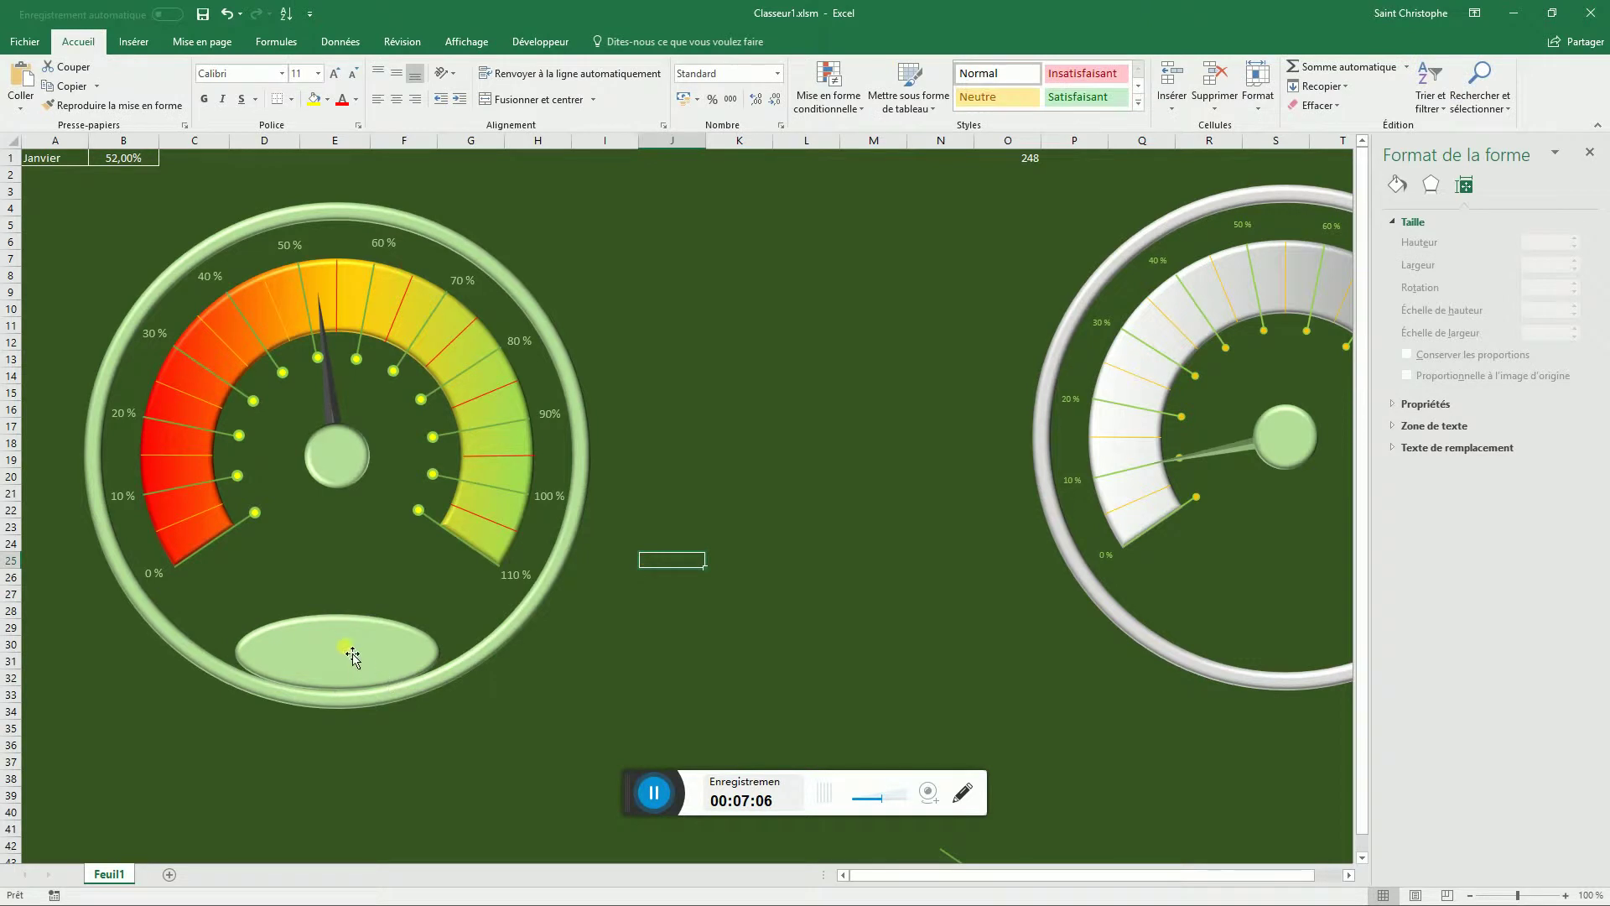
pyautogui.moveTo(351, 636); pyautogui.dragTo(351, 639)
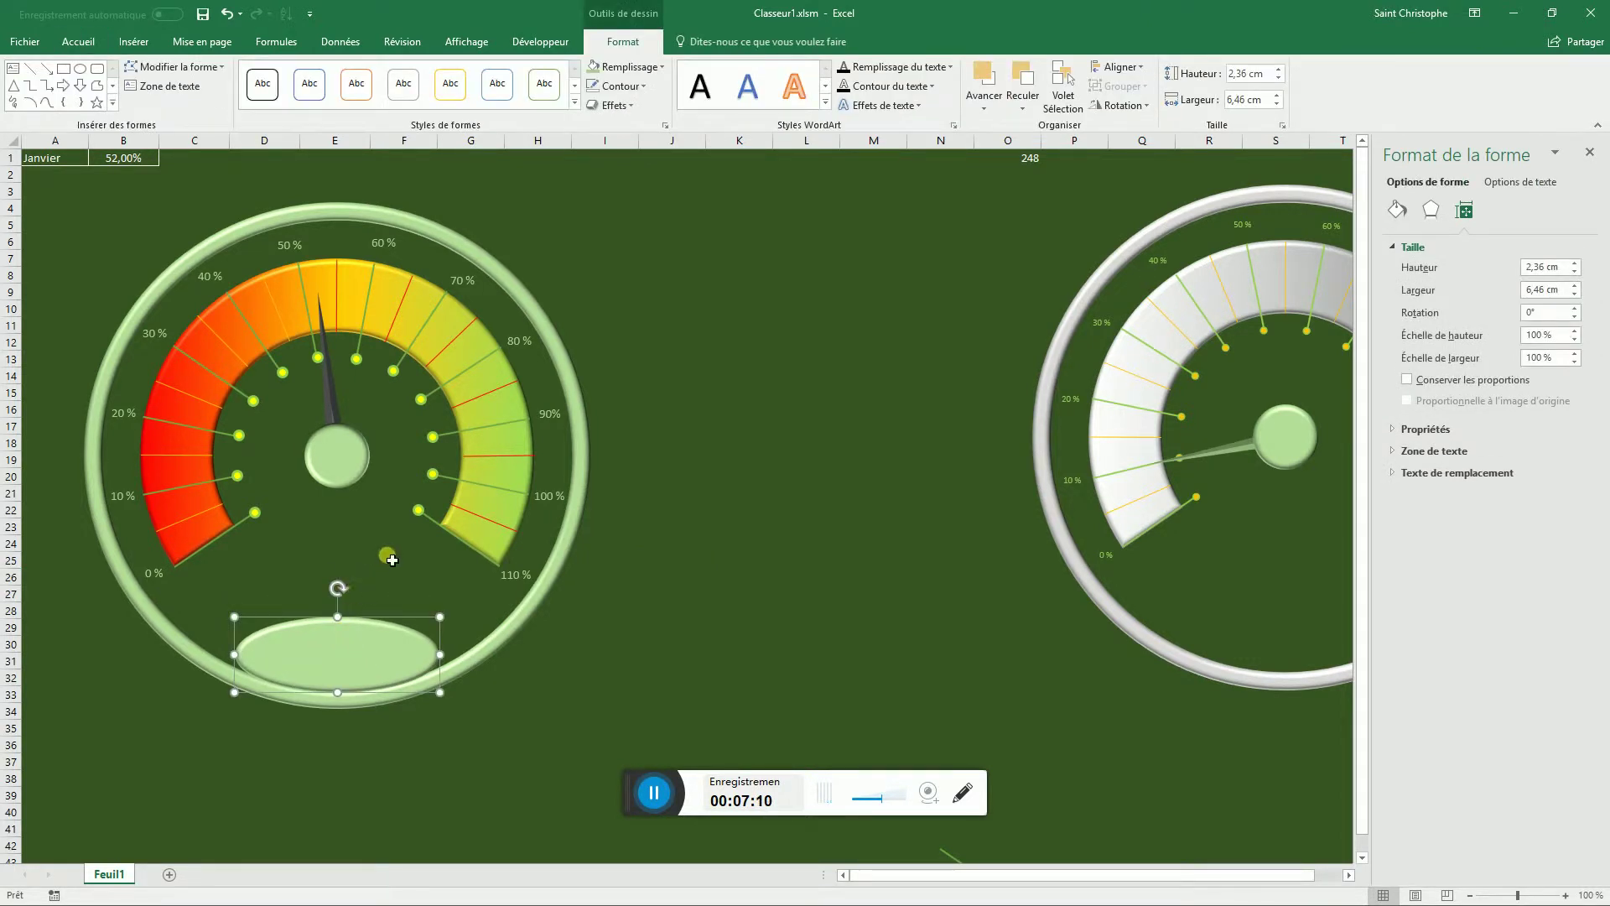
pyautogui.click(391, 560)
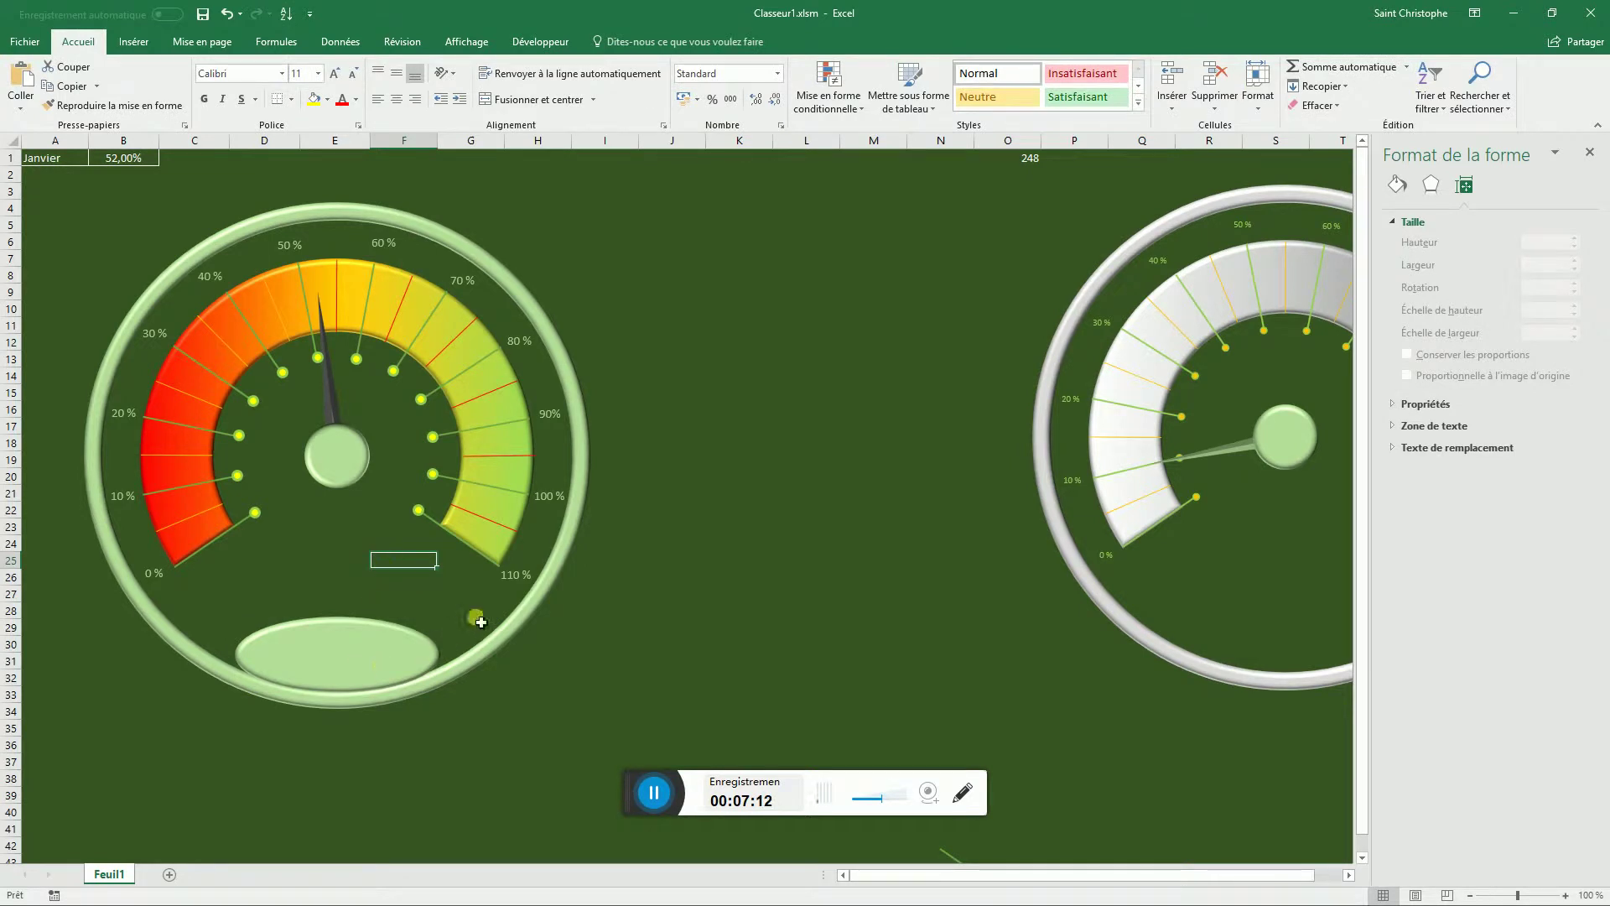
# - Display the formula bar and link the ellipse's text to the percentage cell with =$B$1
pyautogui.click(466, 42)
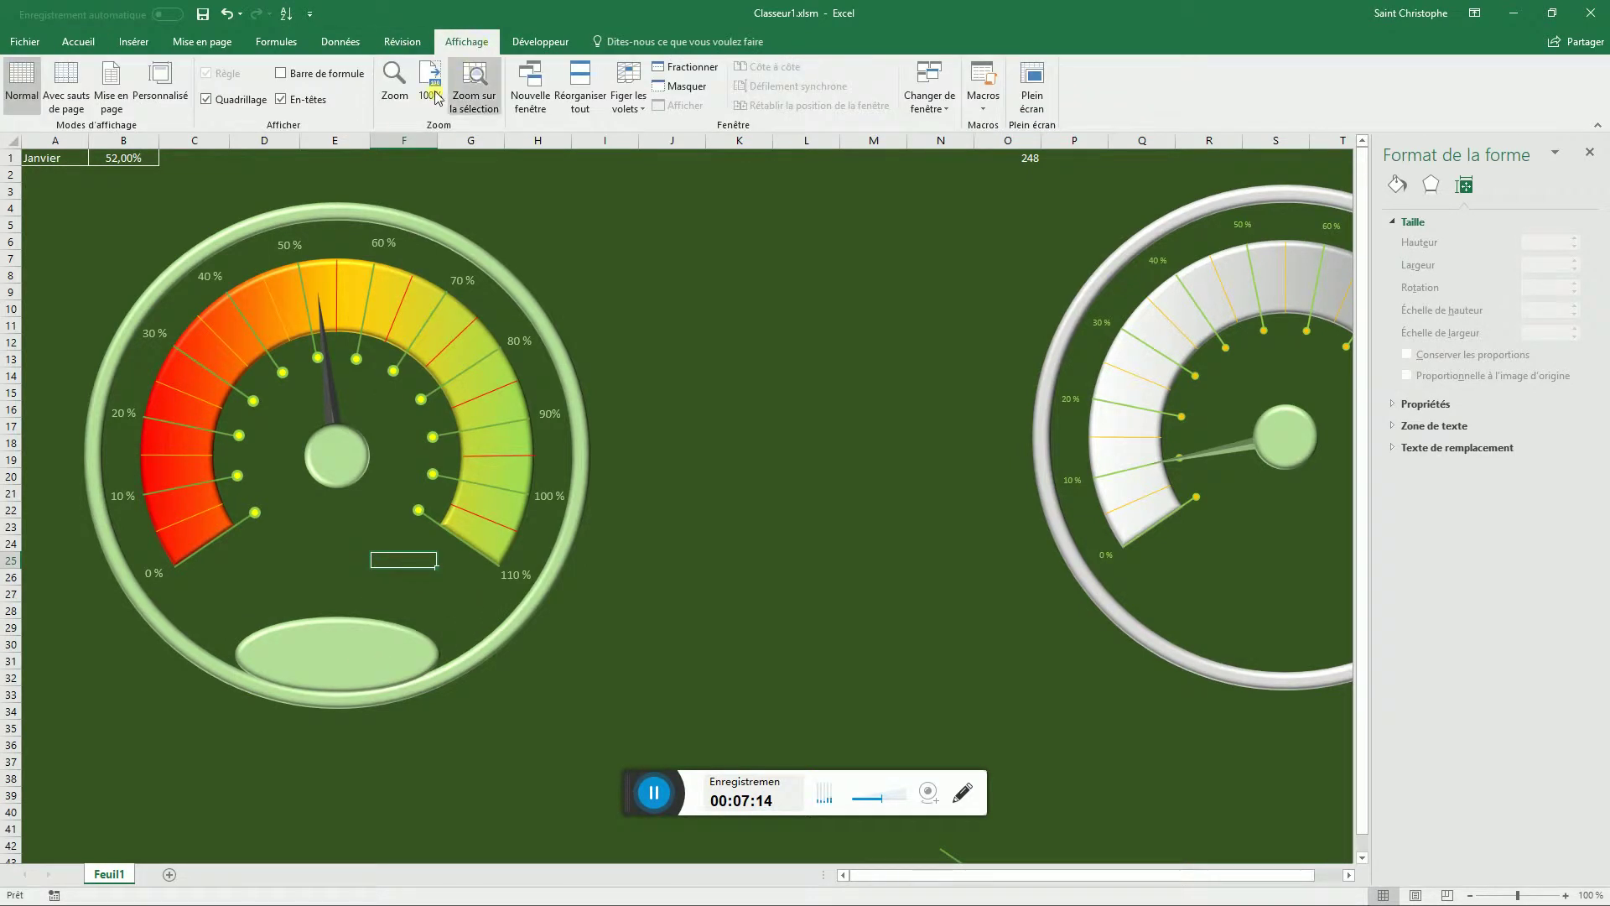
pyautogui.click(284, 75)
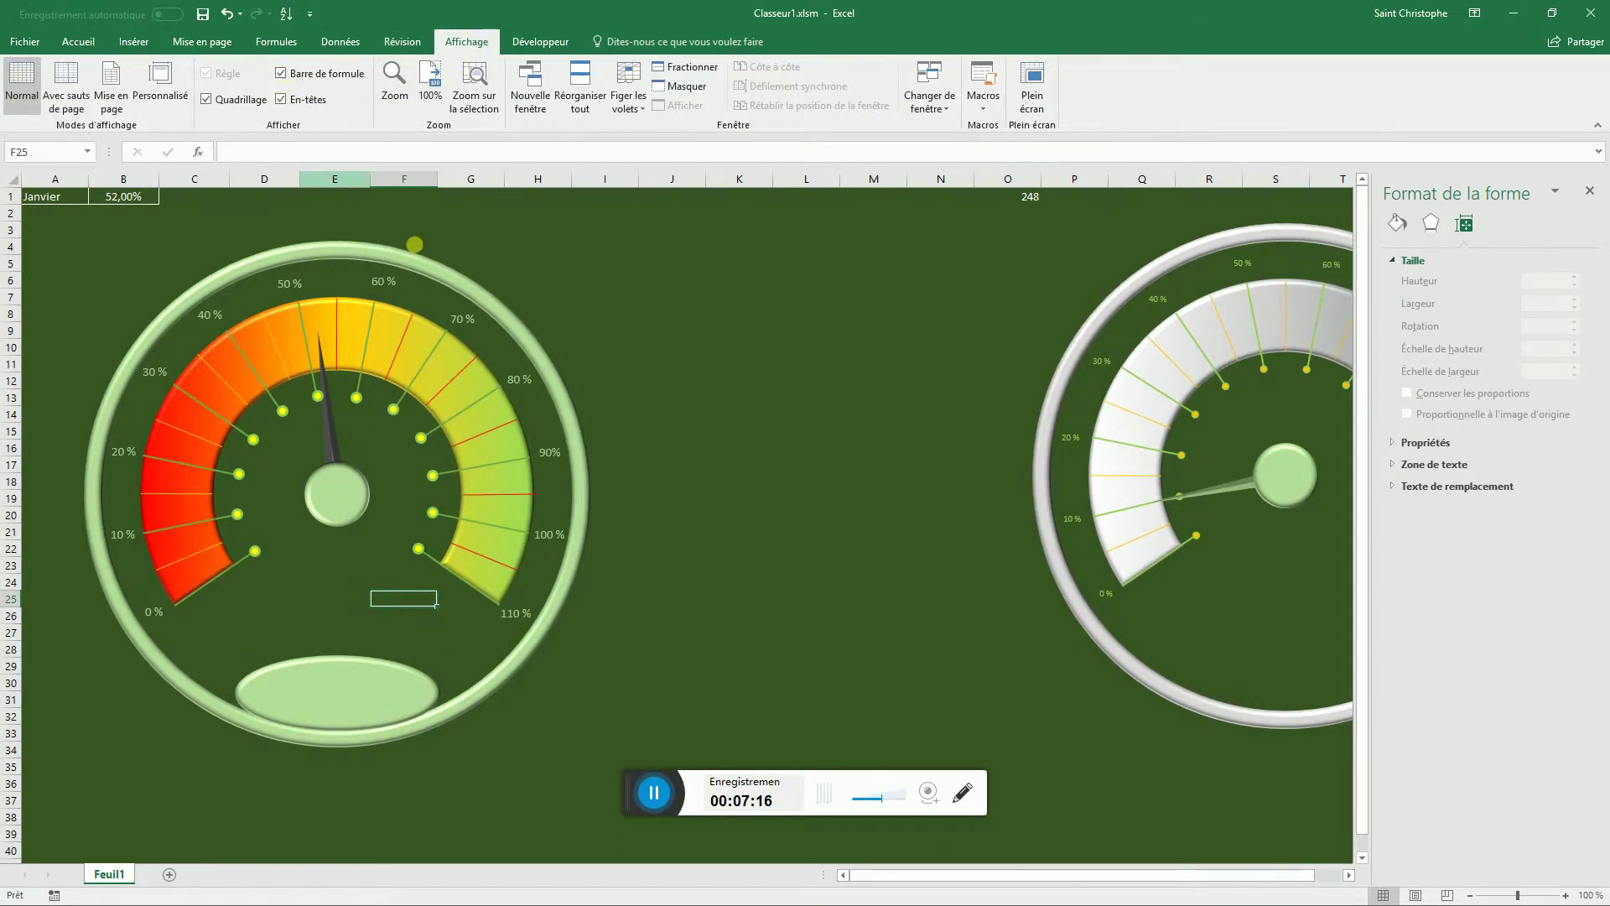
pyautogui.click(347, 707)
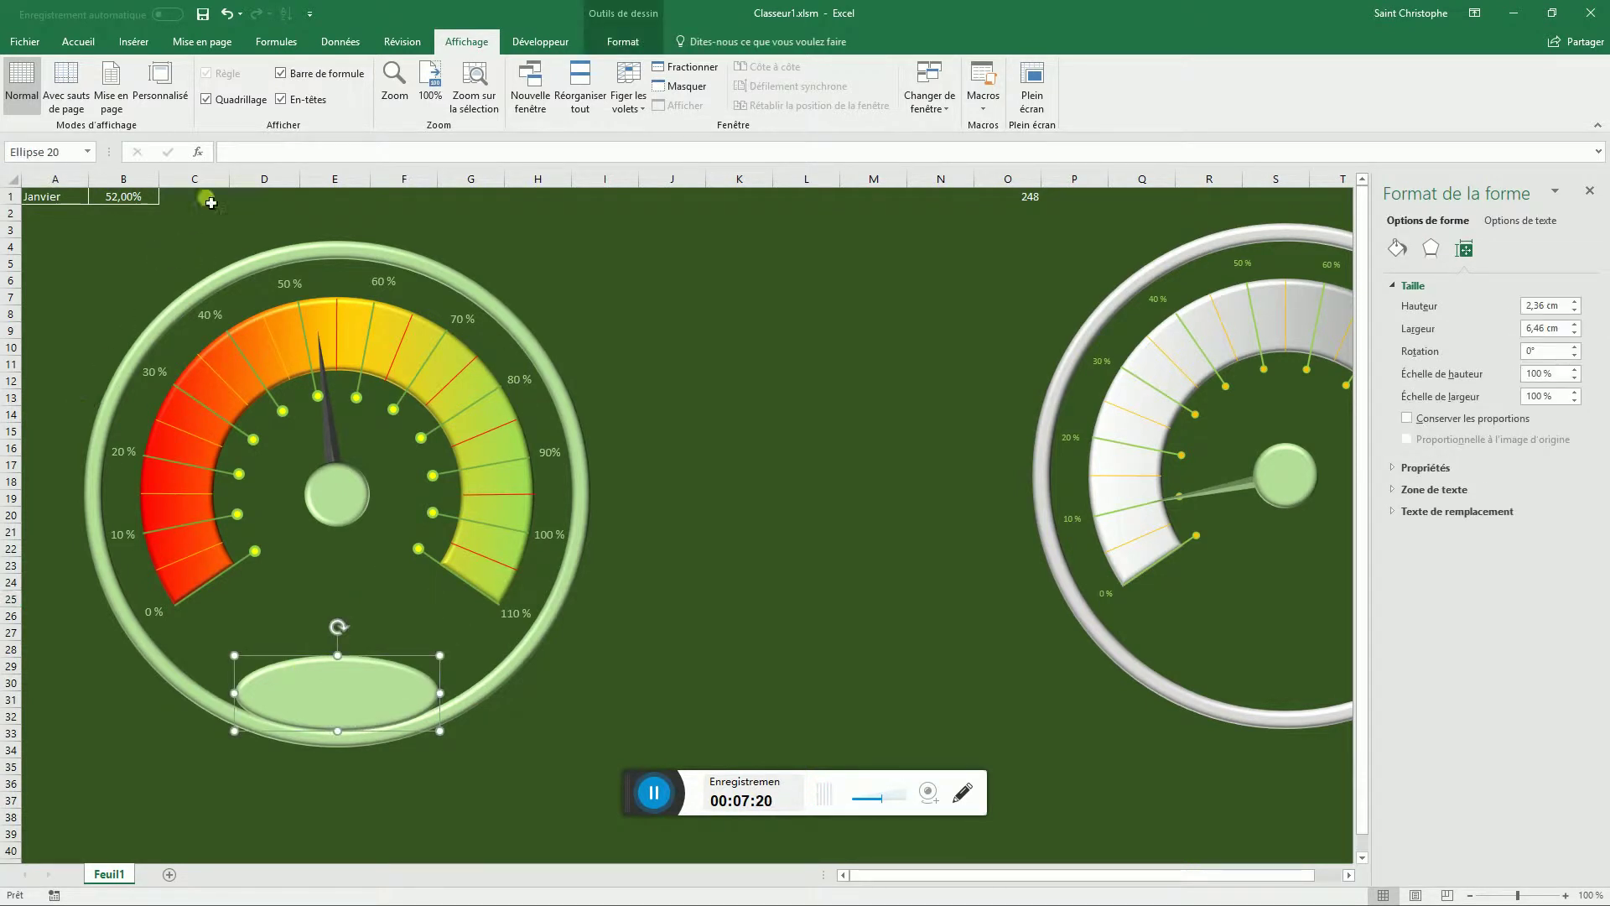
pyautogui.click(249, 160)
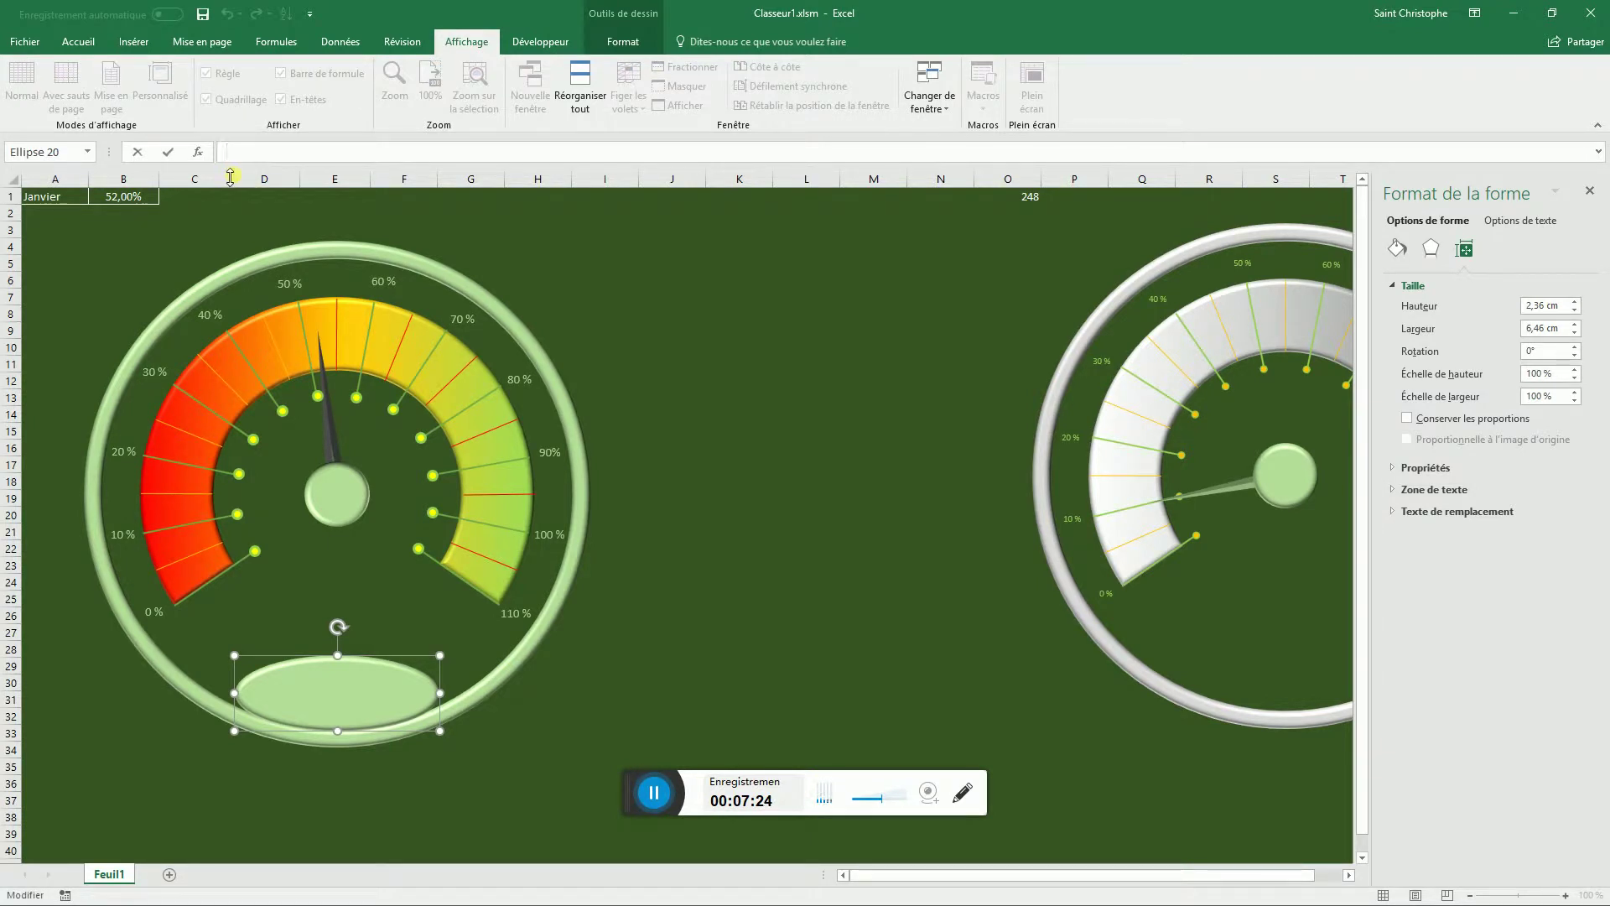
pyautogui.click(114, 201)
pyautogui.click(111, 203)
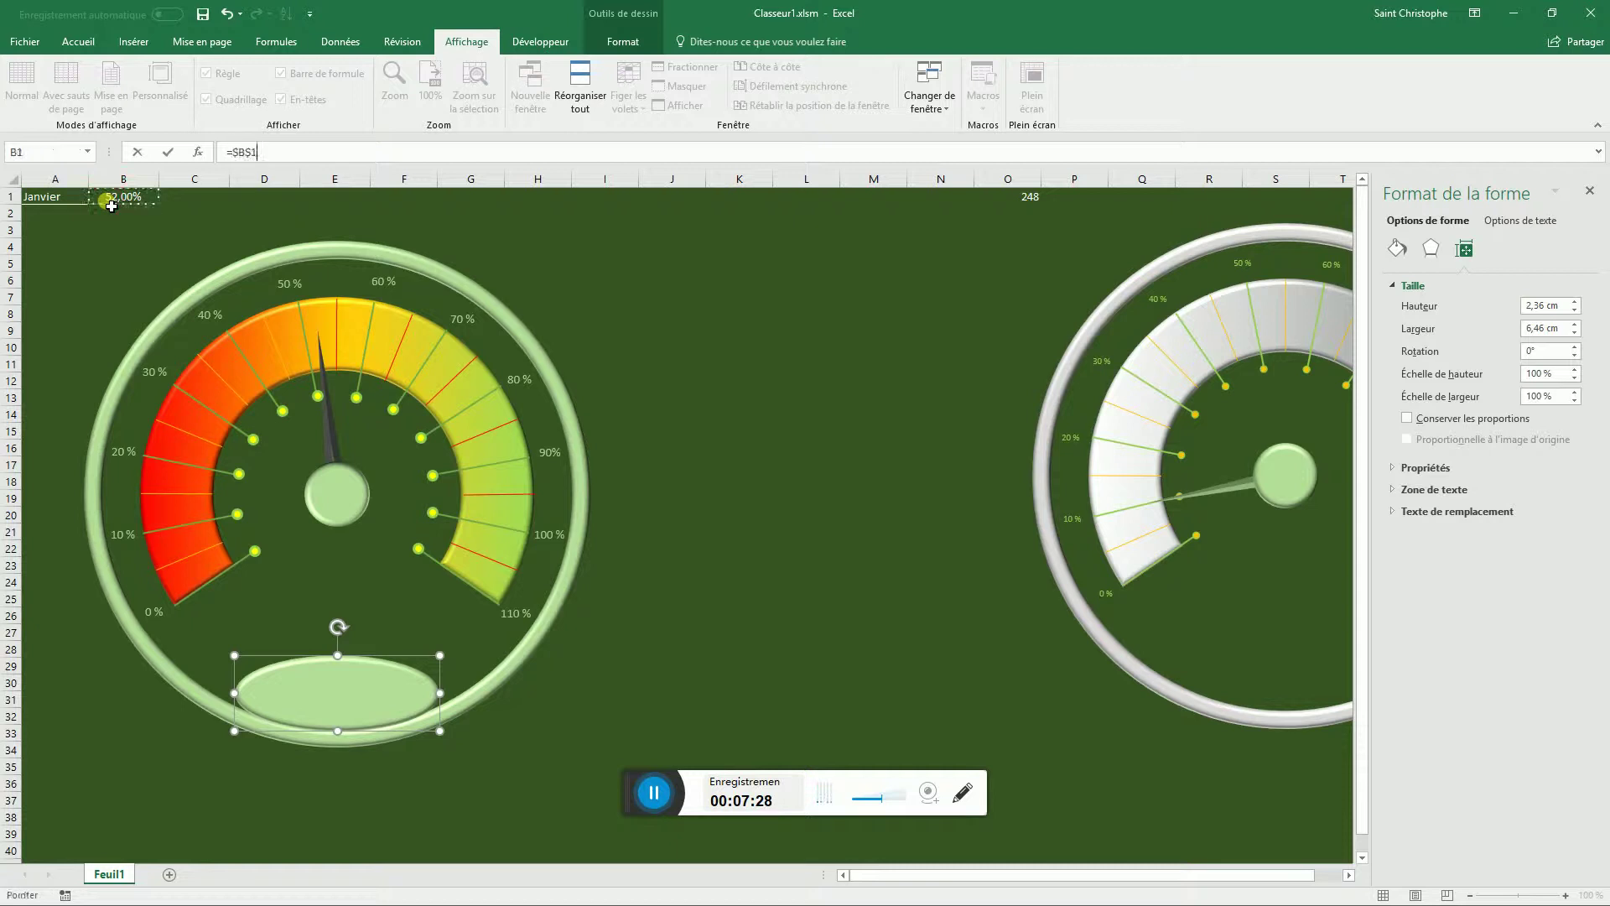
pyautogui.press('Return')
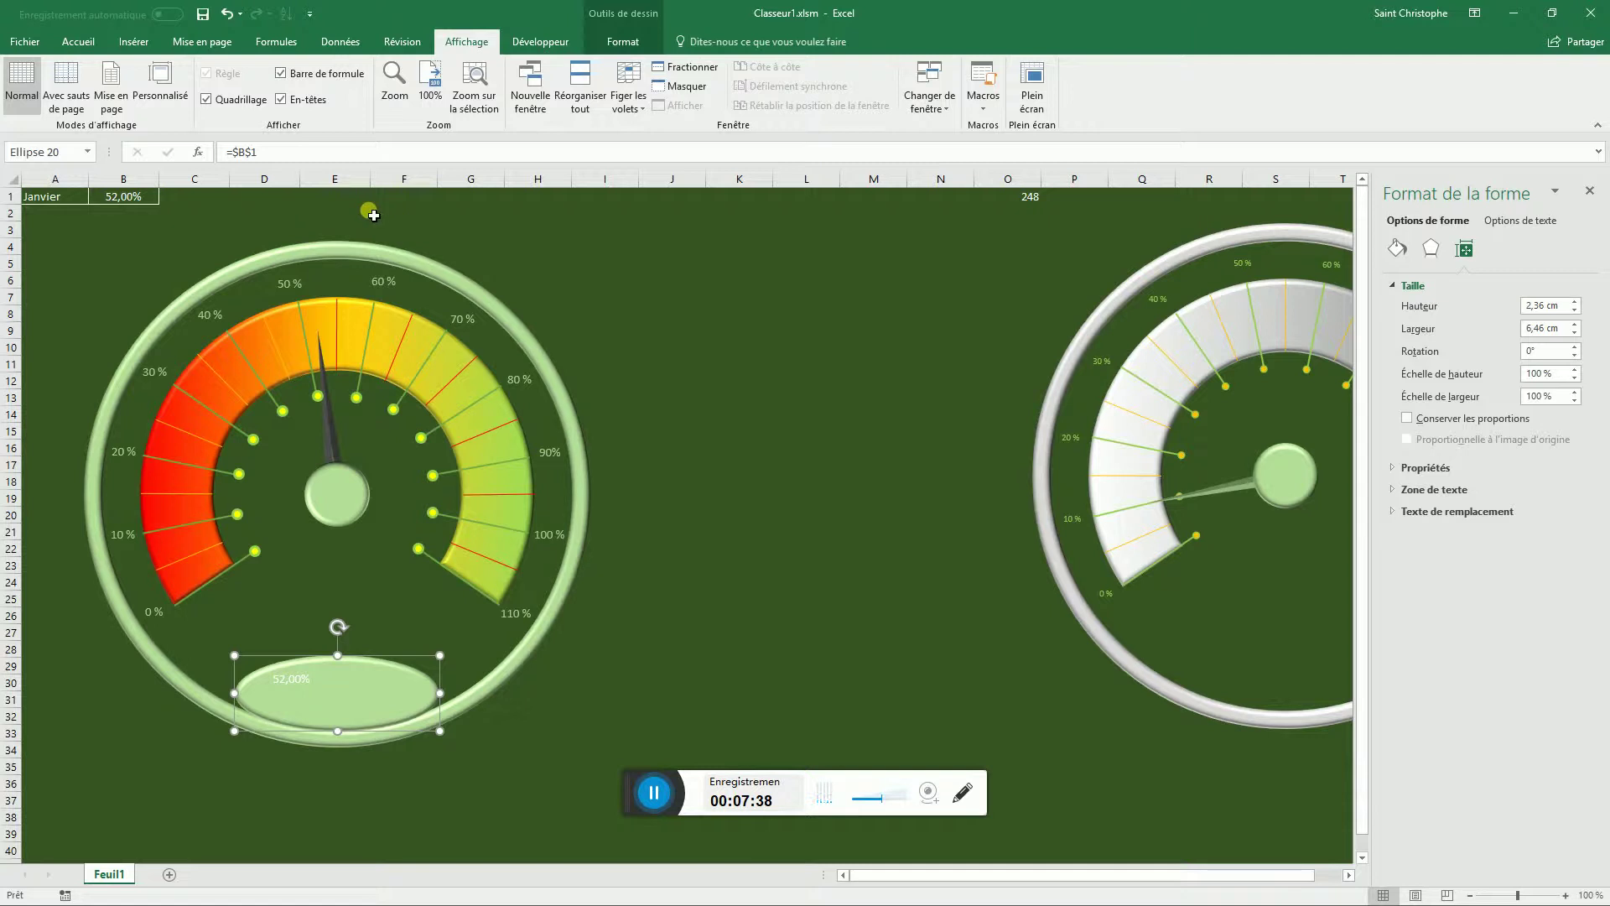
# - Set the ellipse's linked percentage text to AR BLANCA, size 18, centred horizontally and vertically
pyautogui.click(80, 43)
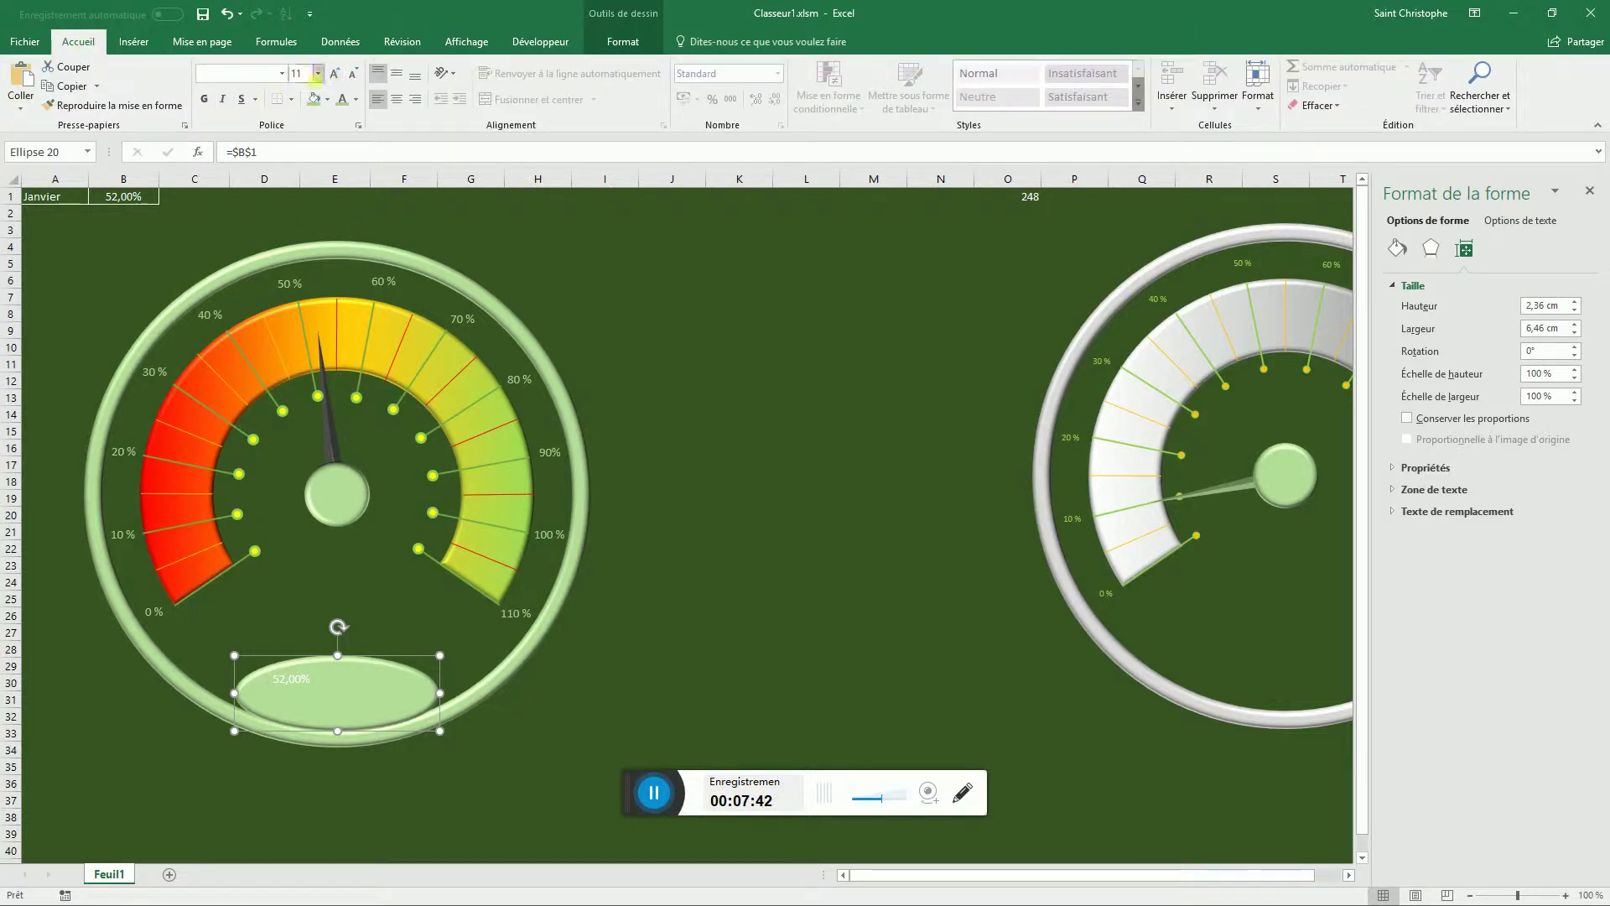
pyautogui.click(283, 77)
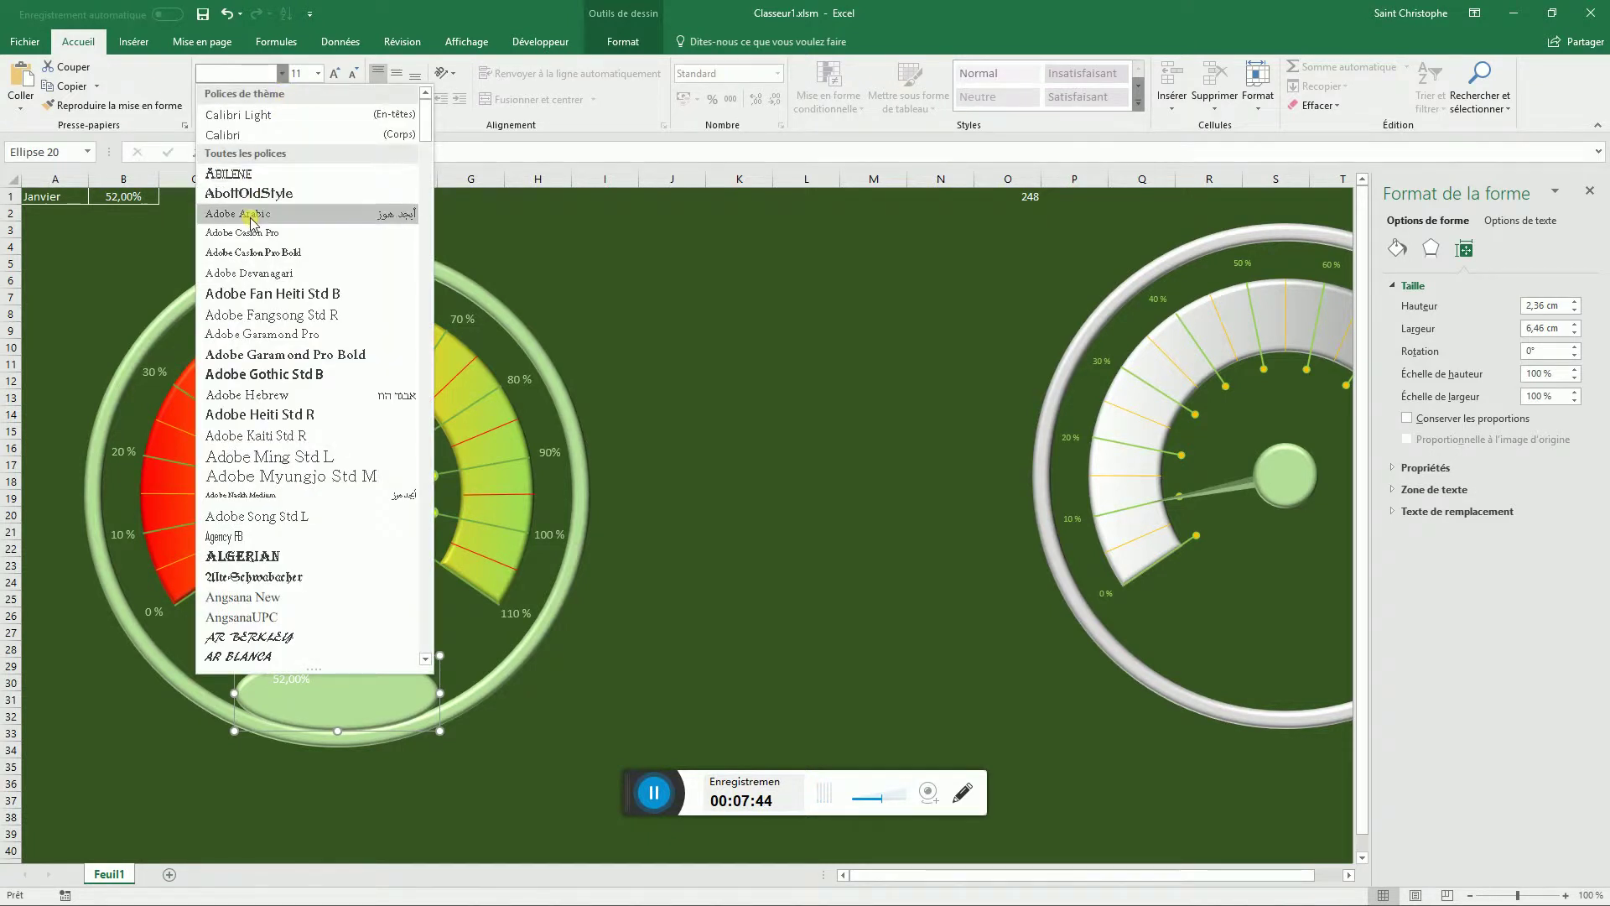
pyautogui.click(269, 655)
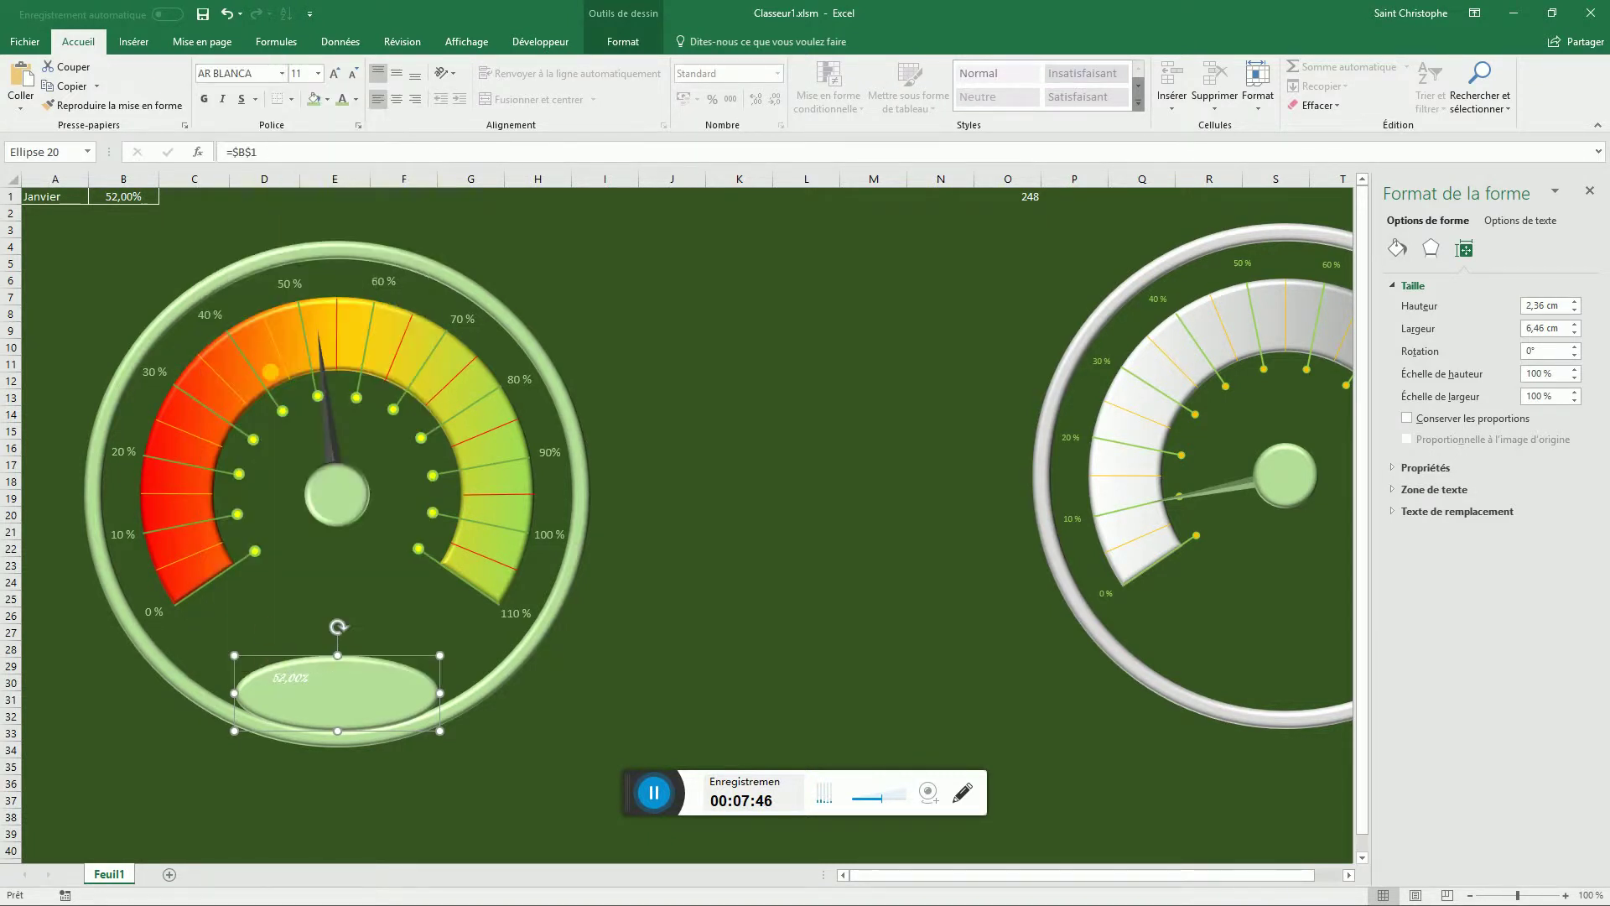
pyautogui.click(318, 74)
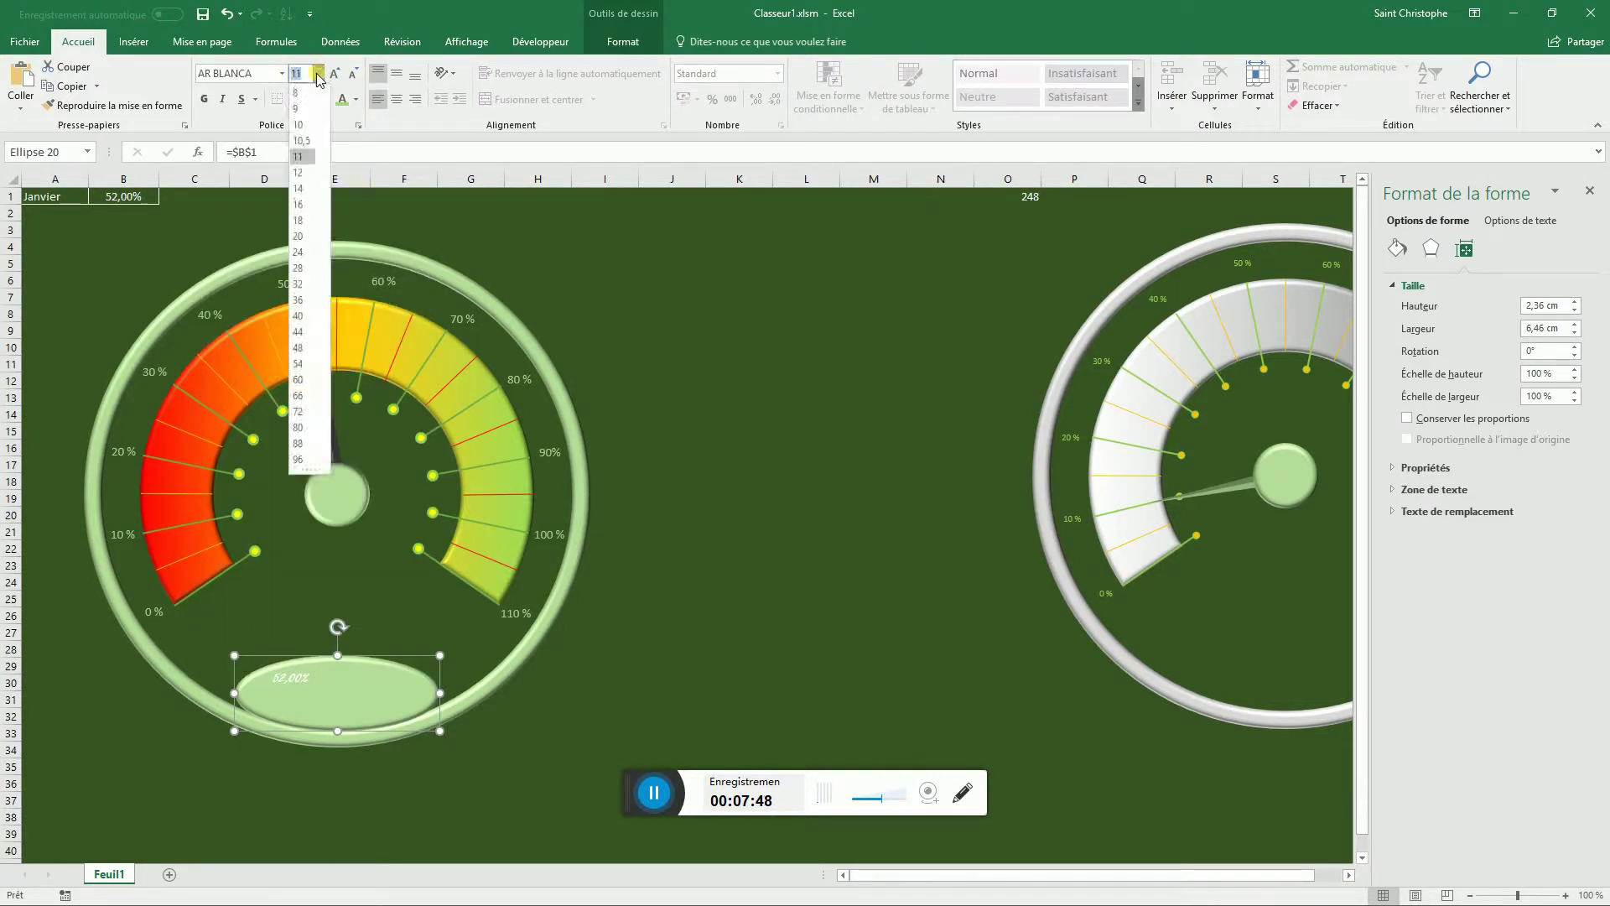
pyautogui.click(307, 211)
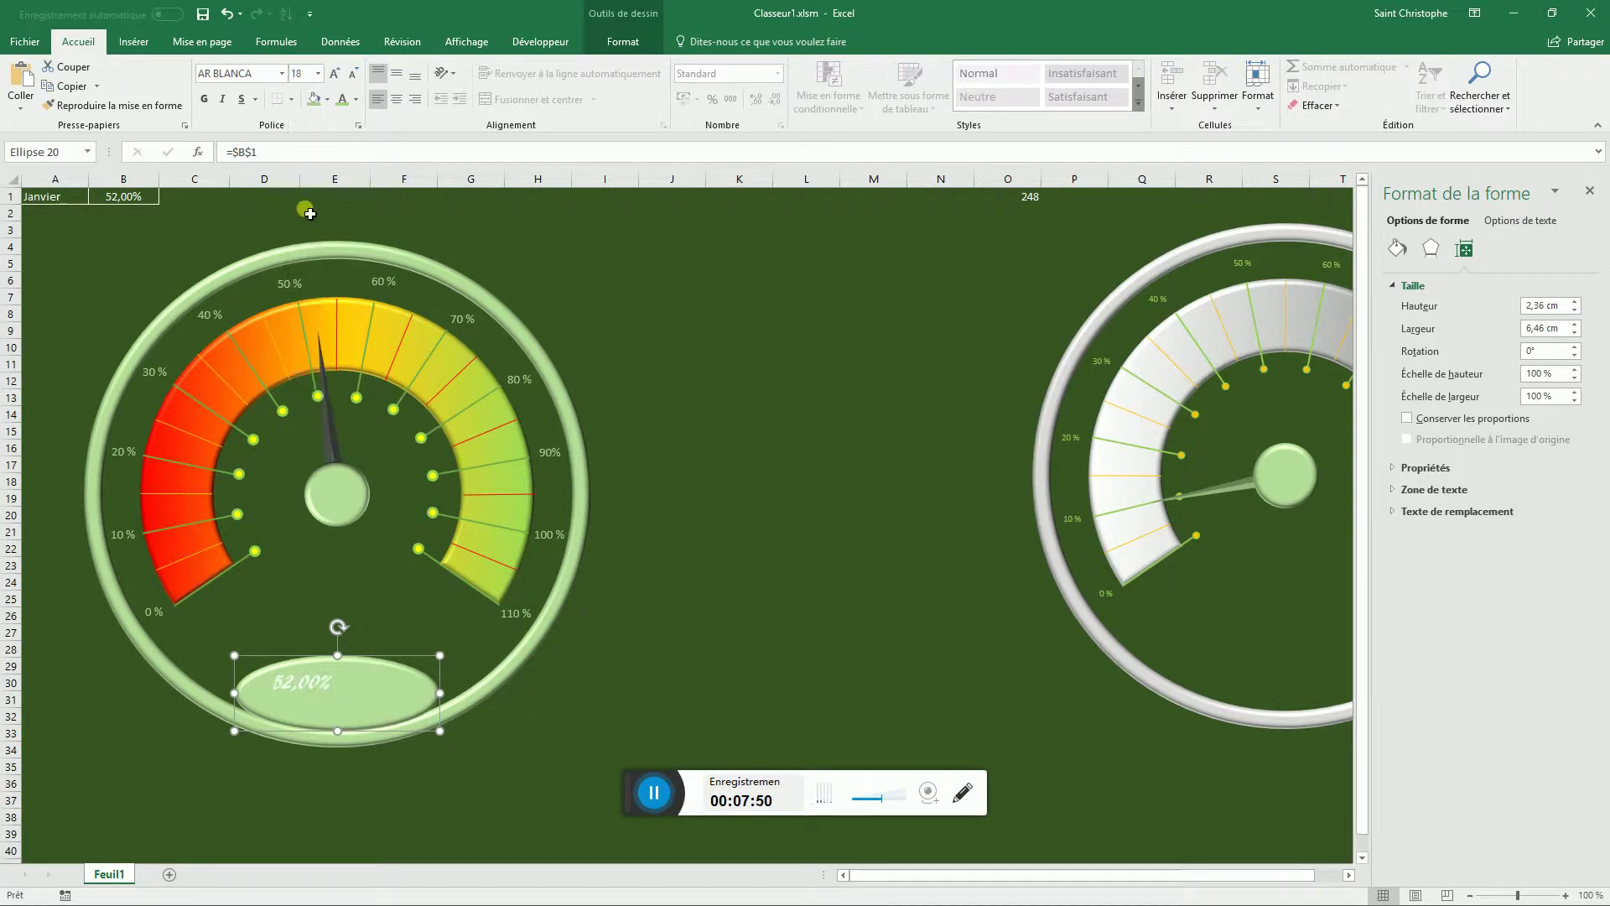
pyautogui.click(397, 99)
pyautogui.click(399, 75)
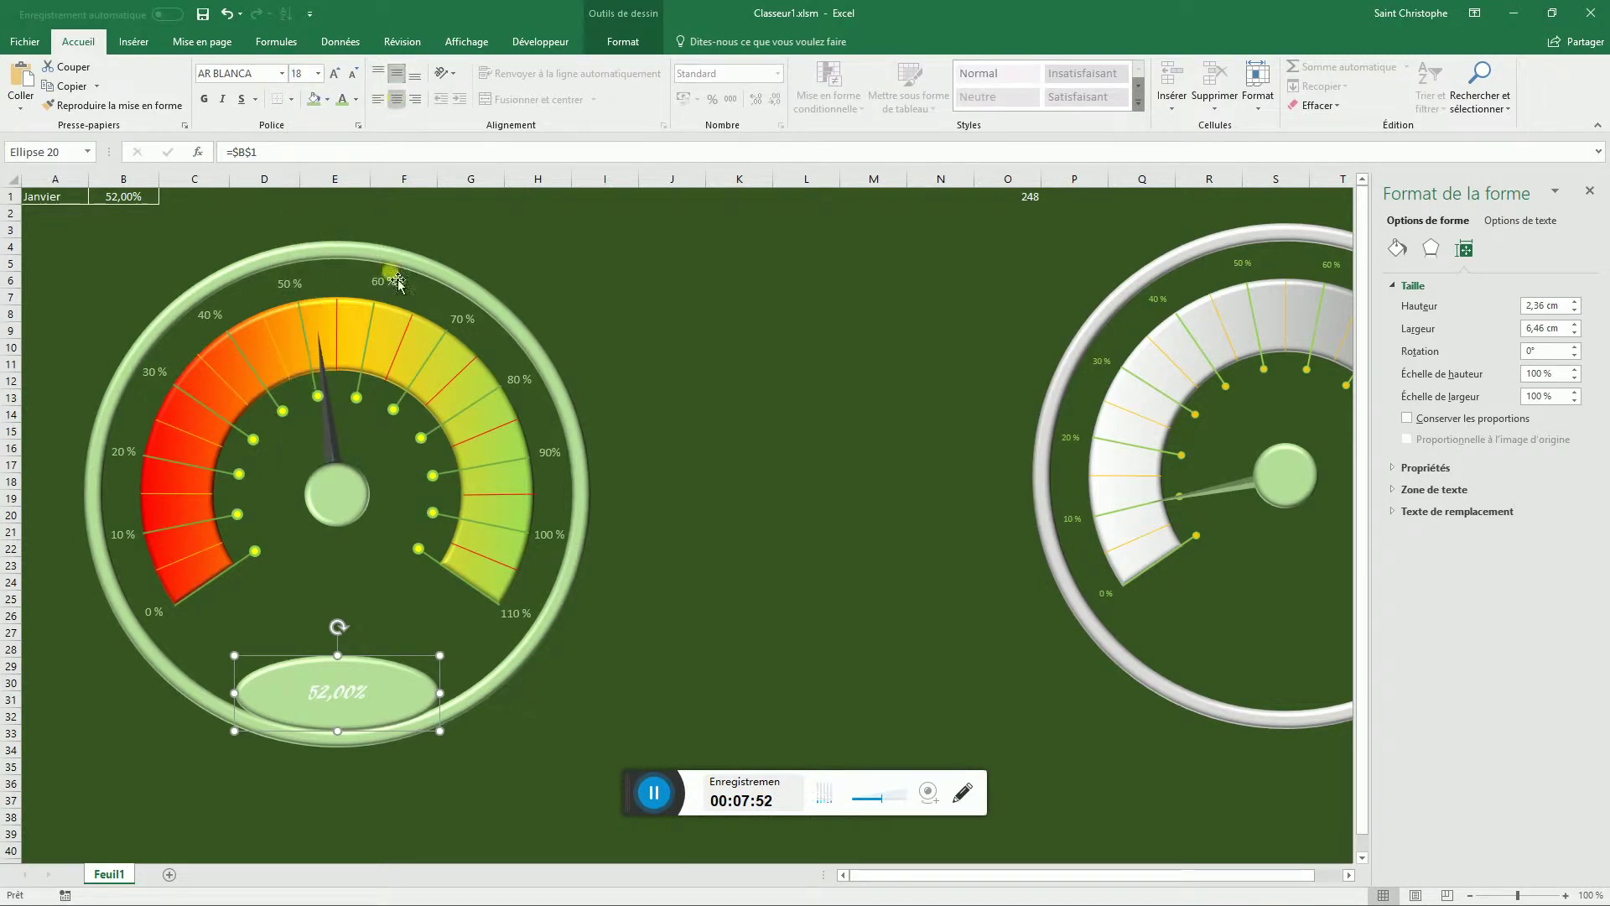
# - Set the ellipse's percentage text to a dark green theme colour and deselect the shape
pyautogui.click(359, 100)
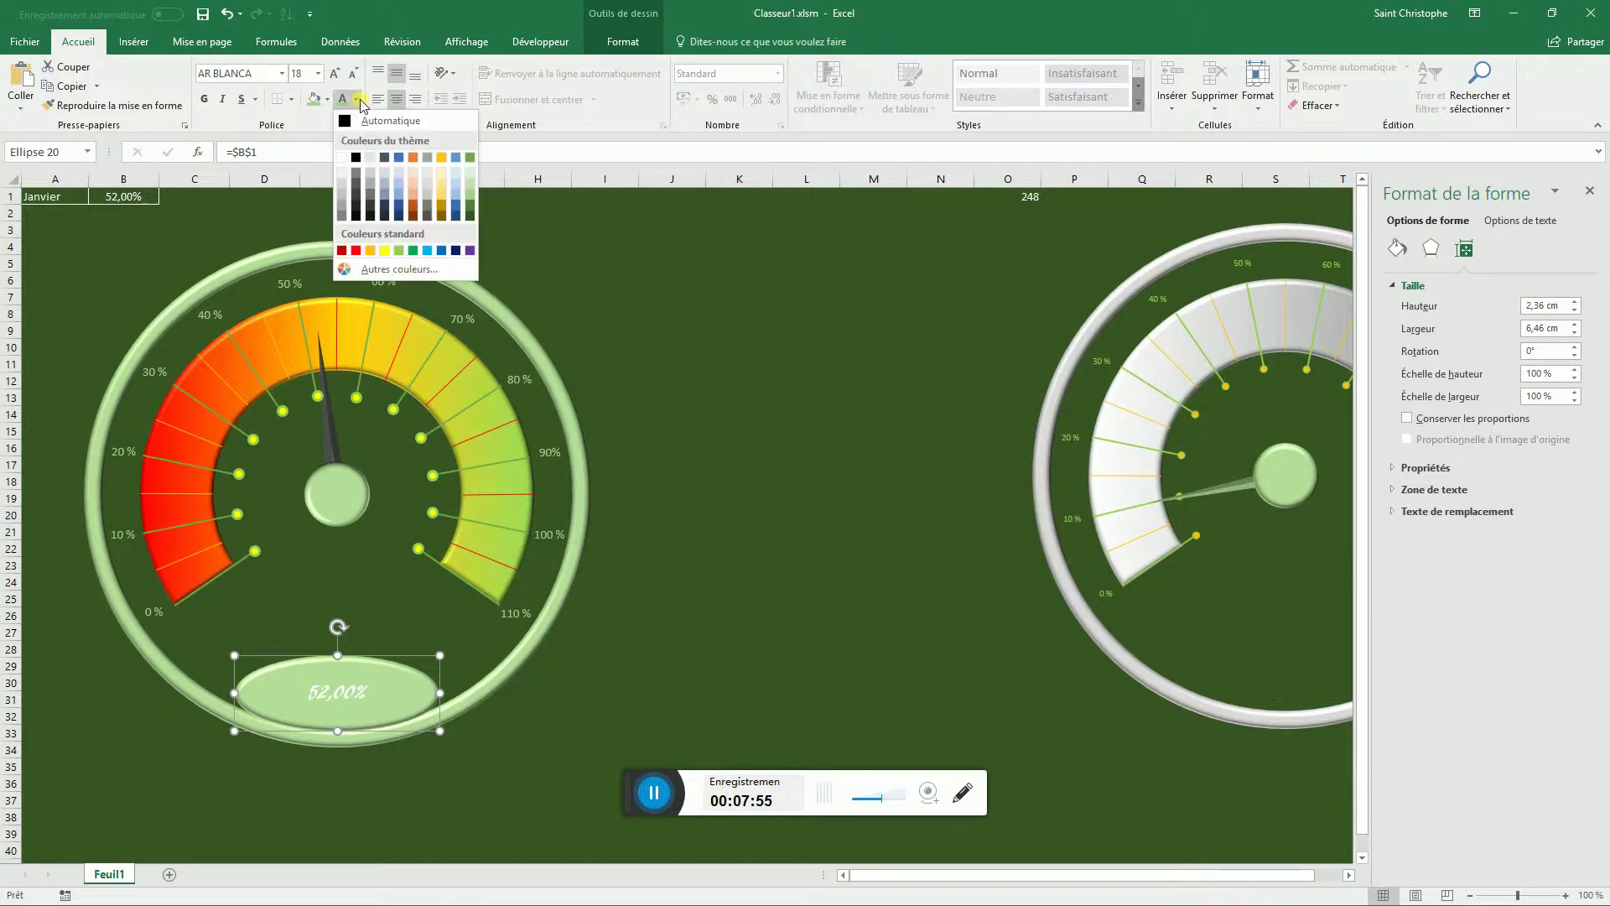
pyautogui.click(470, 217)
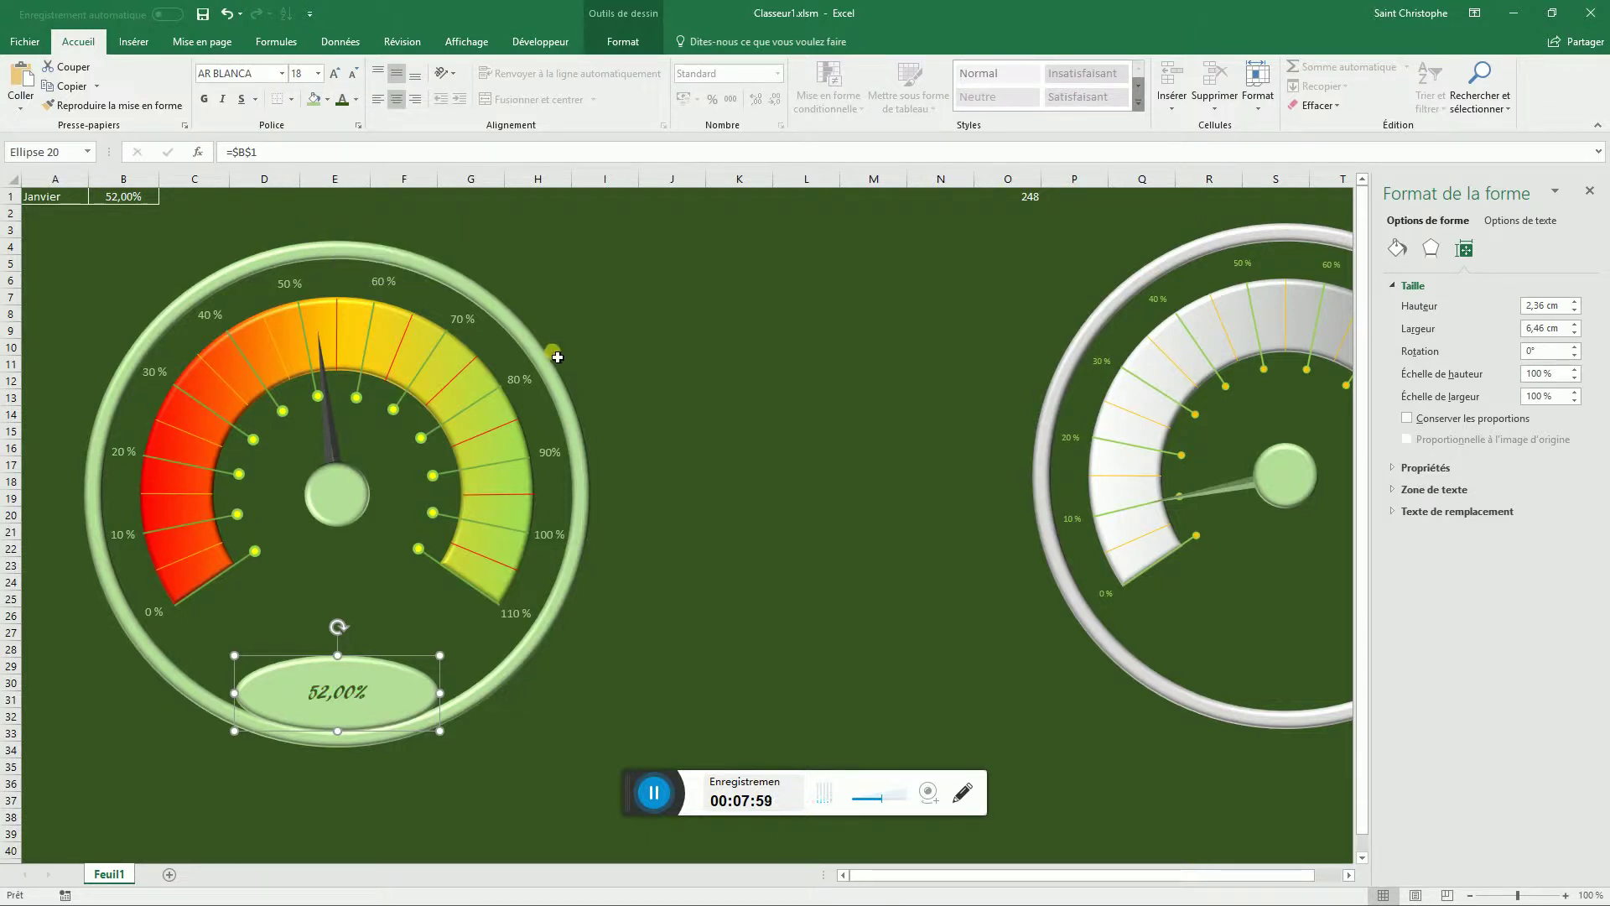
pyautogui.click(357, 100)
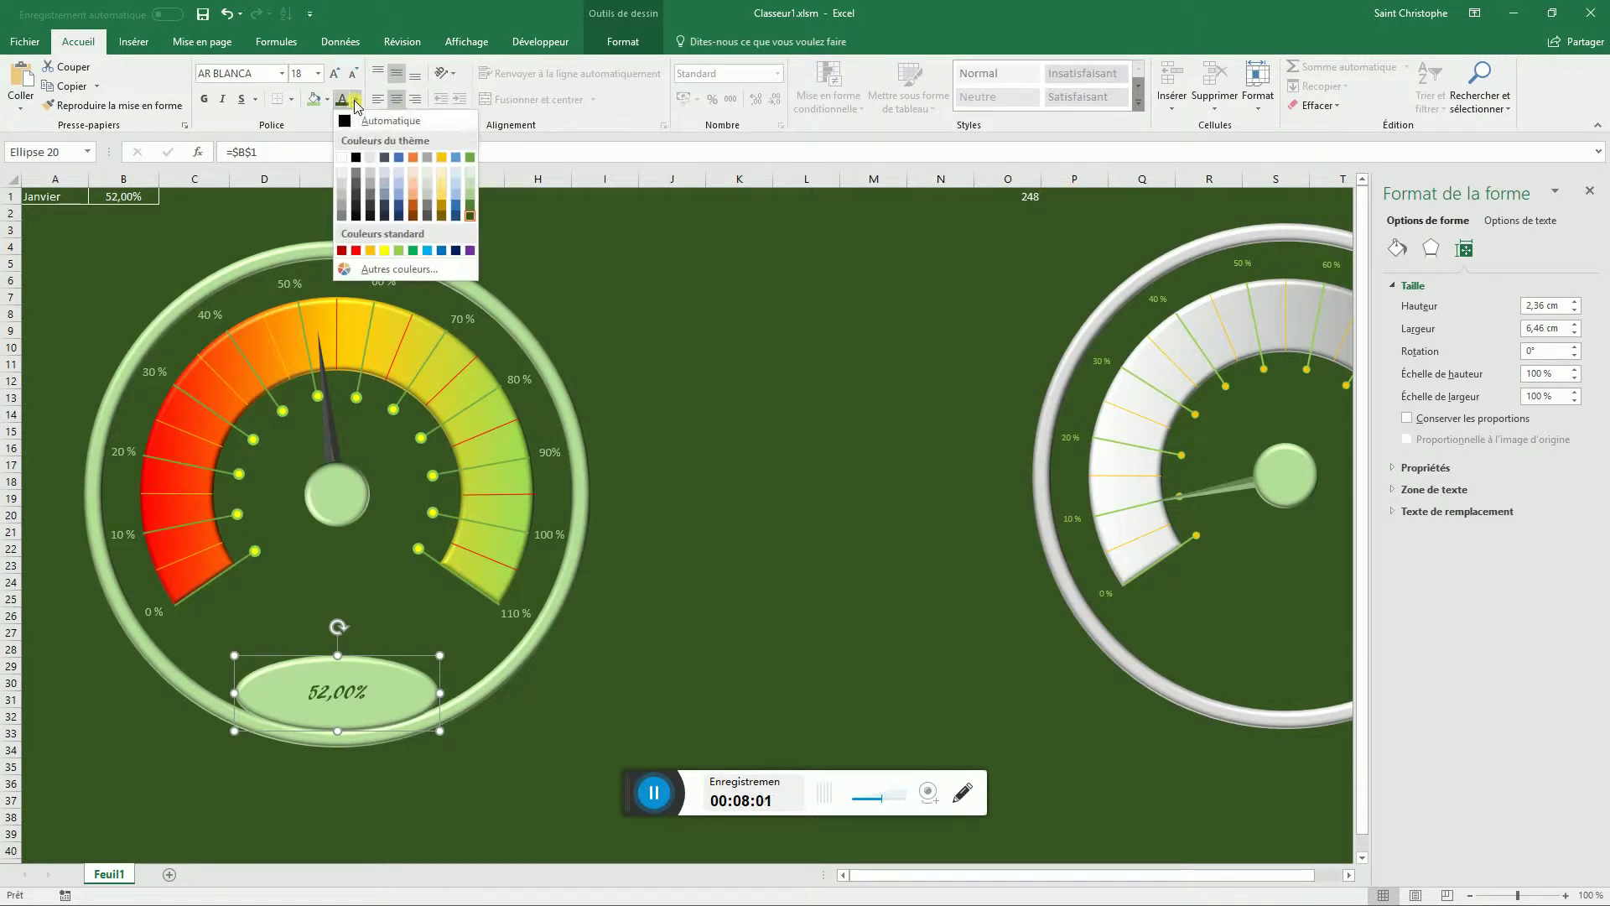
pyautogui.click(470, 216)
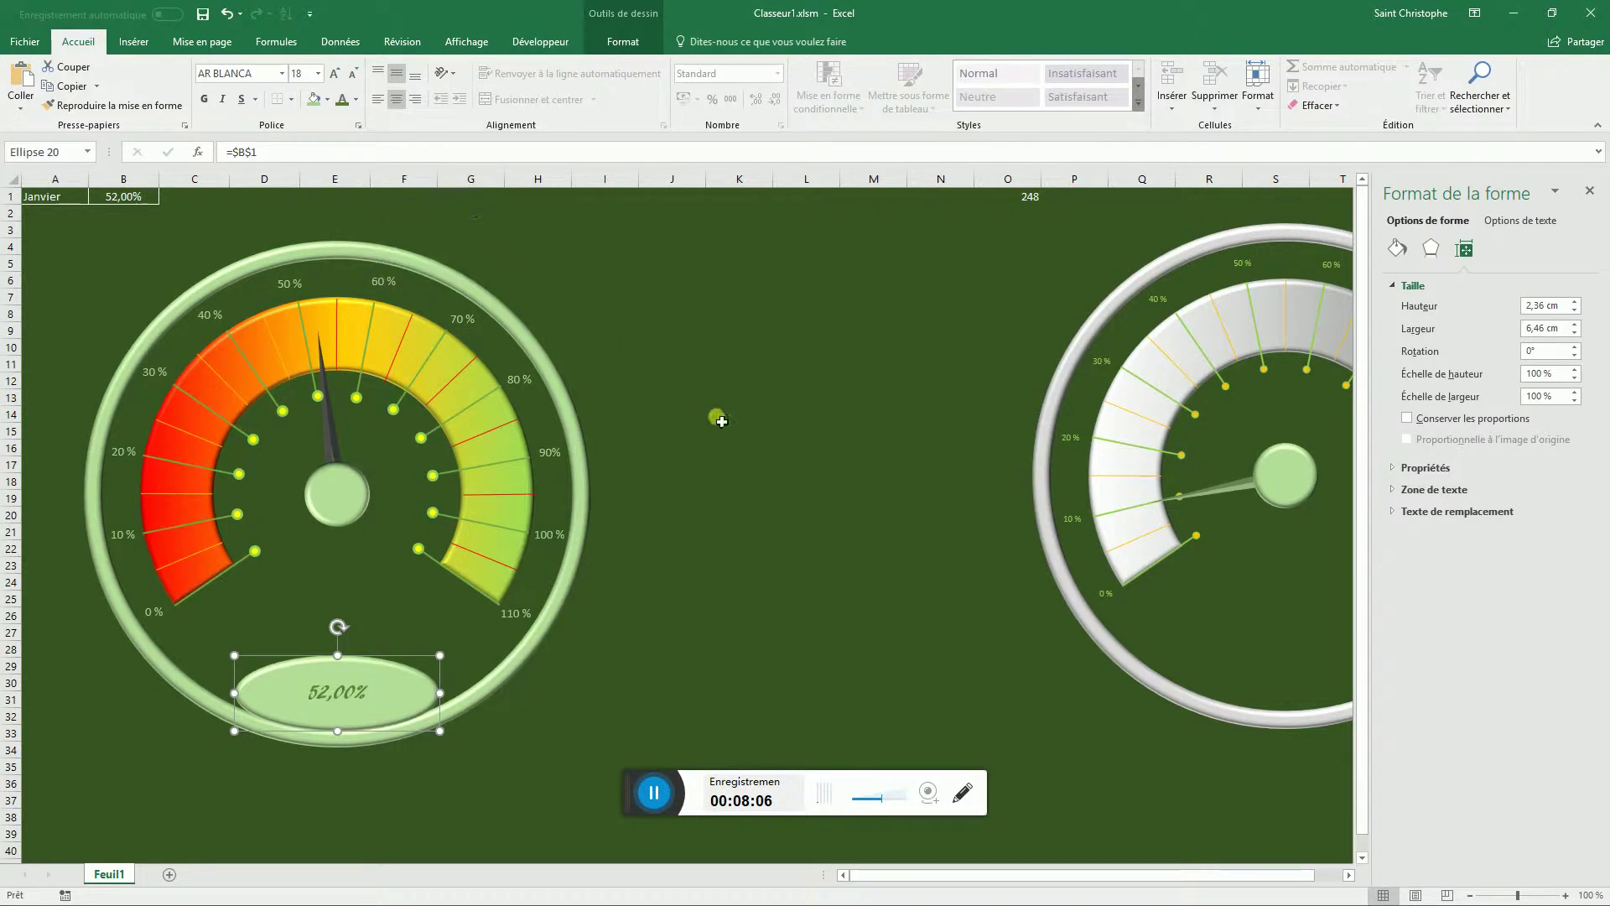
pyautogui.click(716, 420)
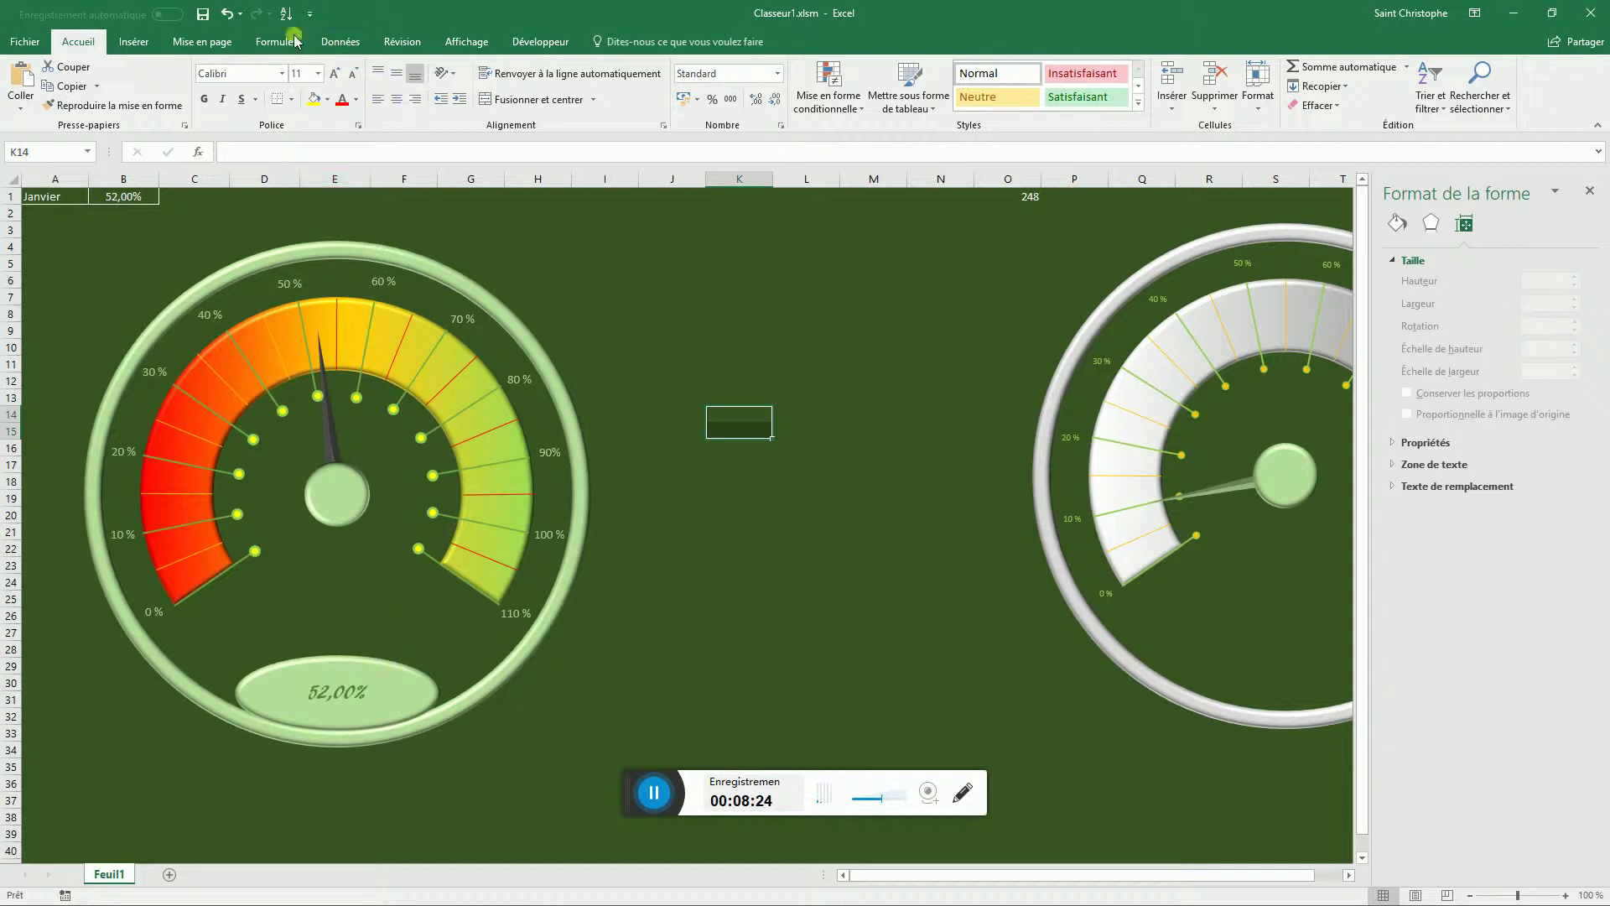
# - Draw a rounded rectangle about 1.69 cm high and 7.01 cm wide in the empty area between the two gauges
pyautogui.click(124, 44)
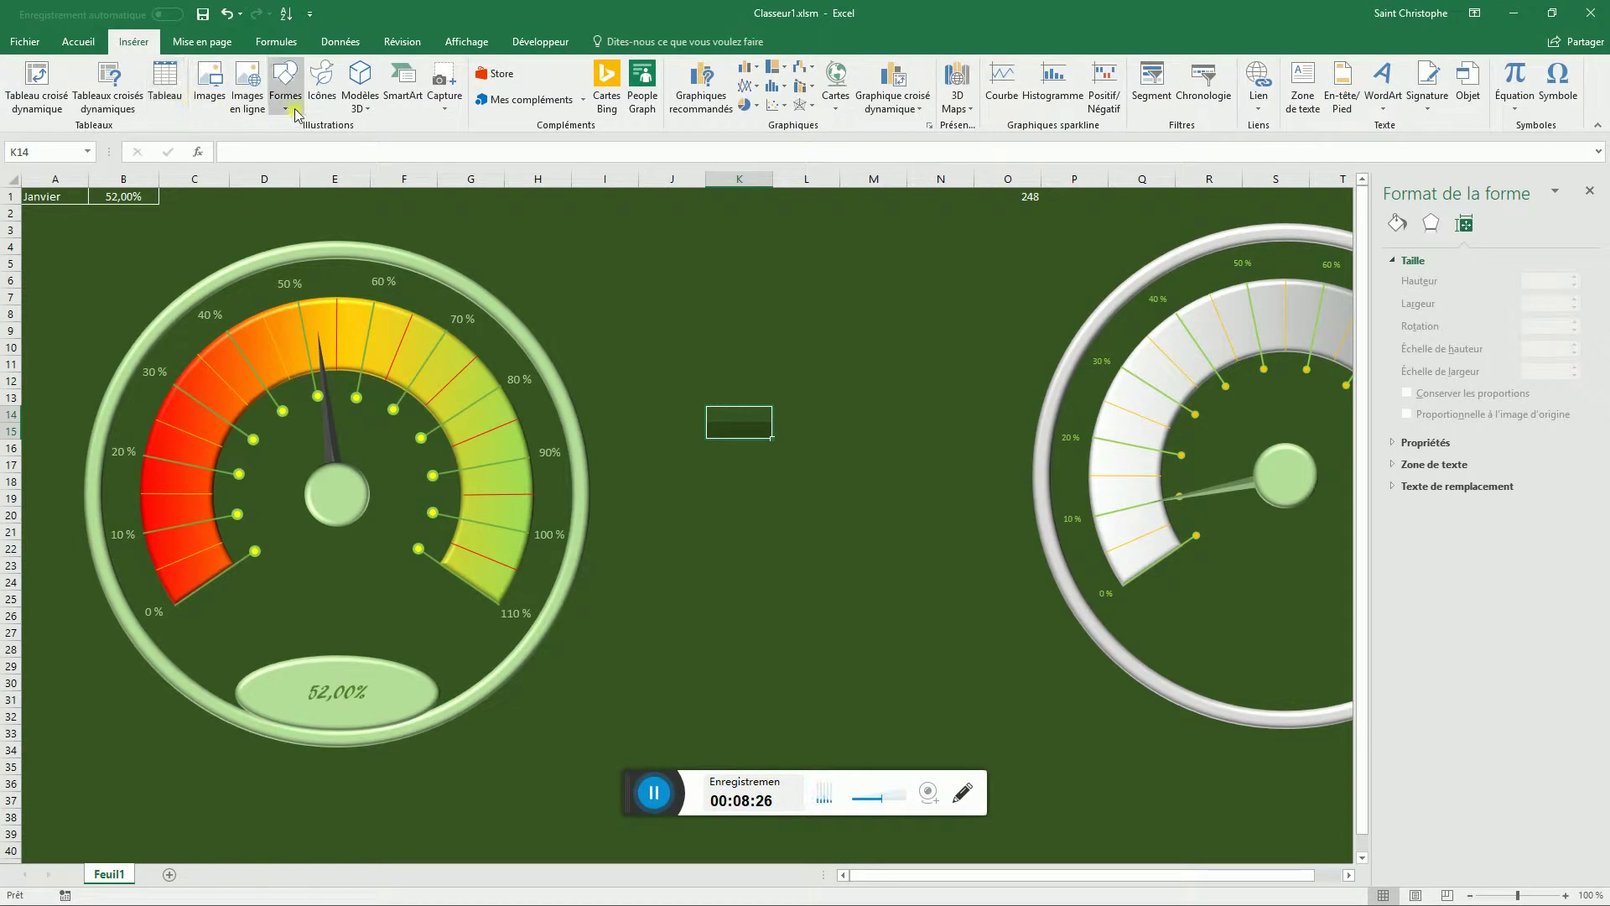
pyautogui.click(285, 80)
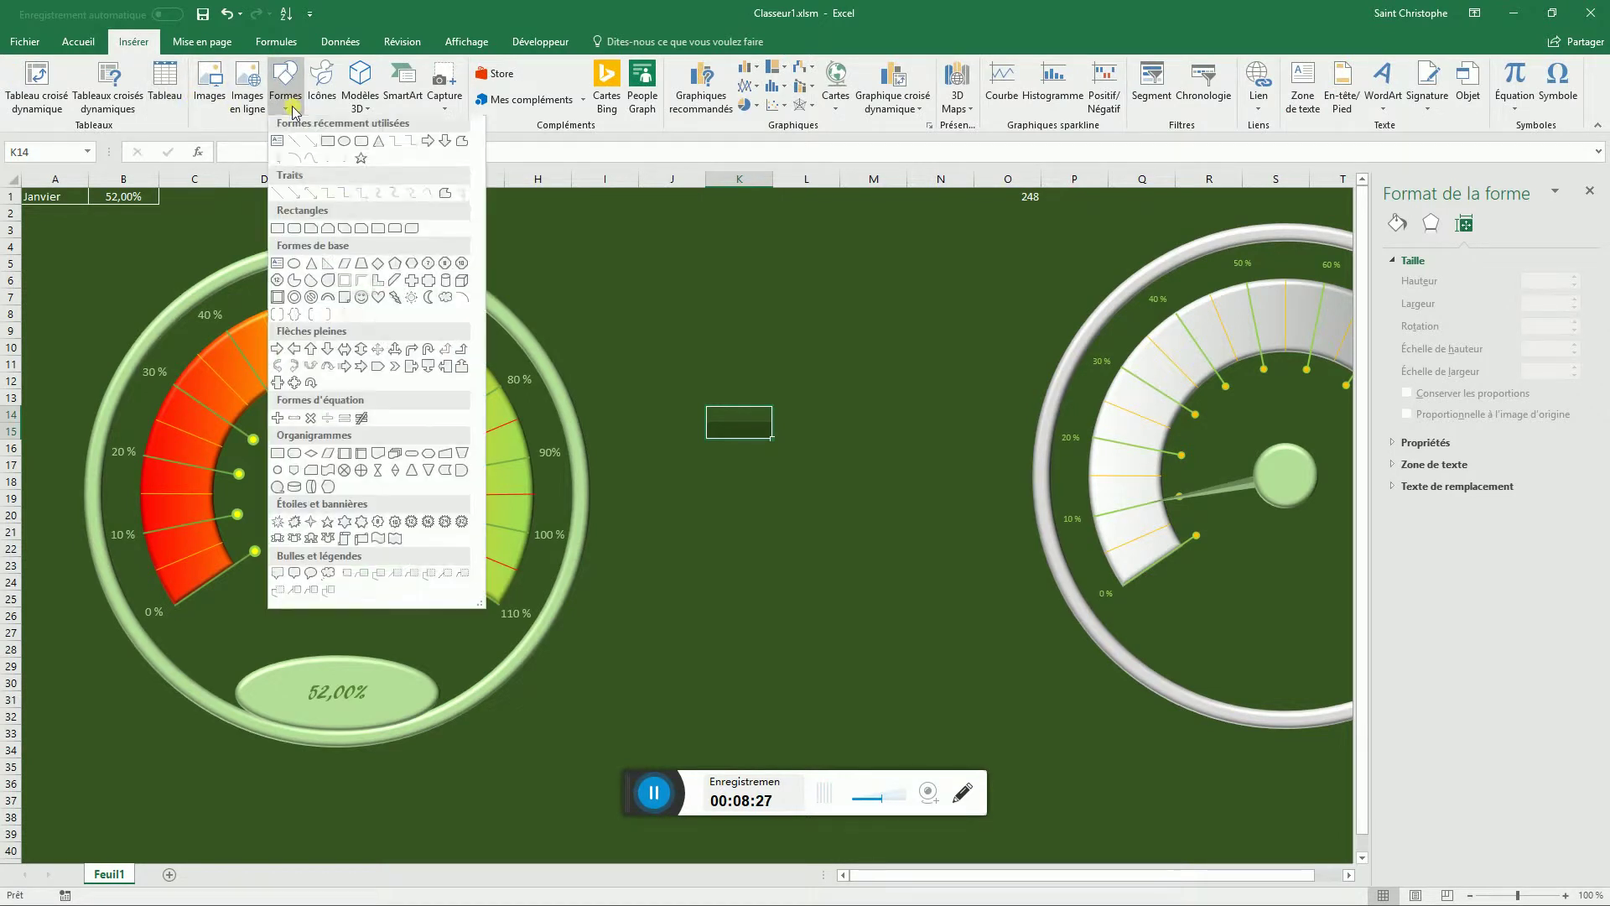
pyautogui.click(362, 144)
pyautogui.moveTo(606, 256); pyautogui.dragTo(847, 319)
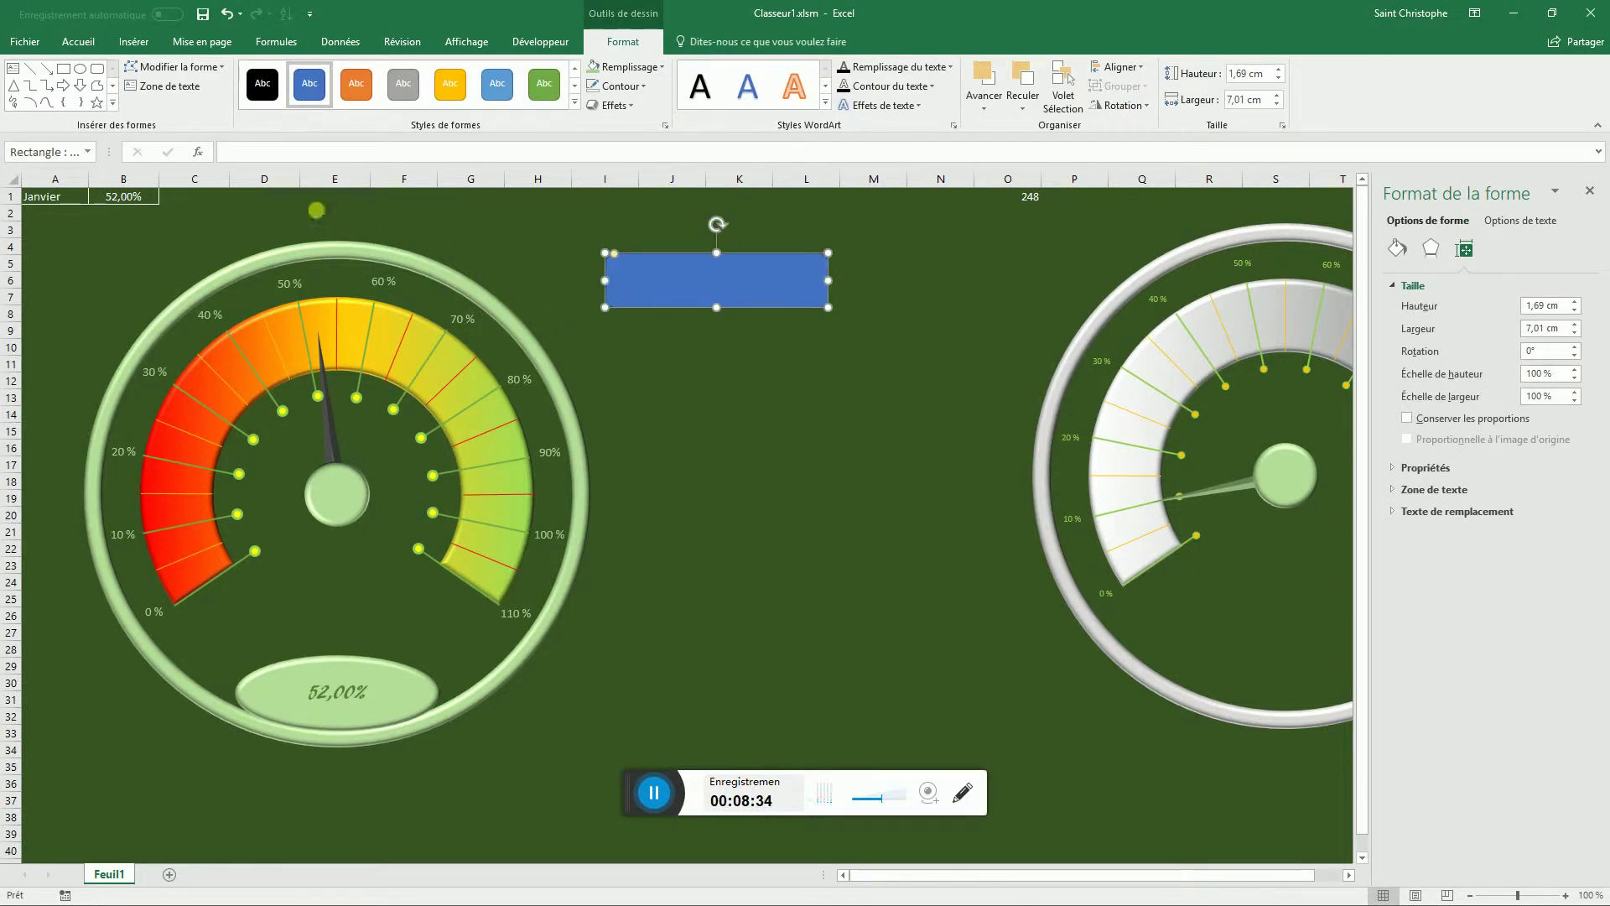
# - Link the rounded rectangle's text to the month cell with =$A$1
pyautogui.click(255, 152)
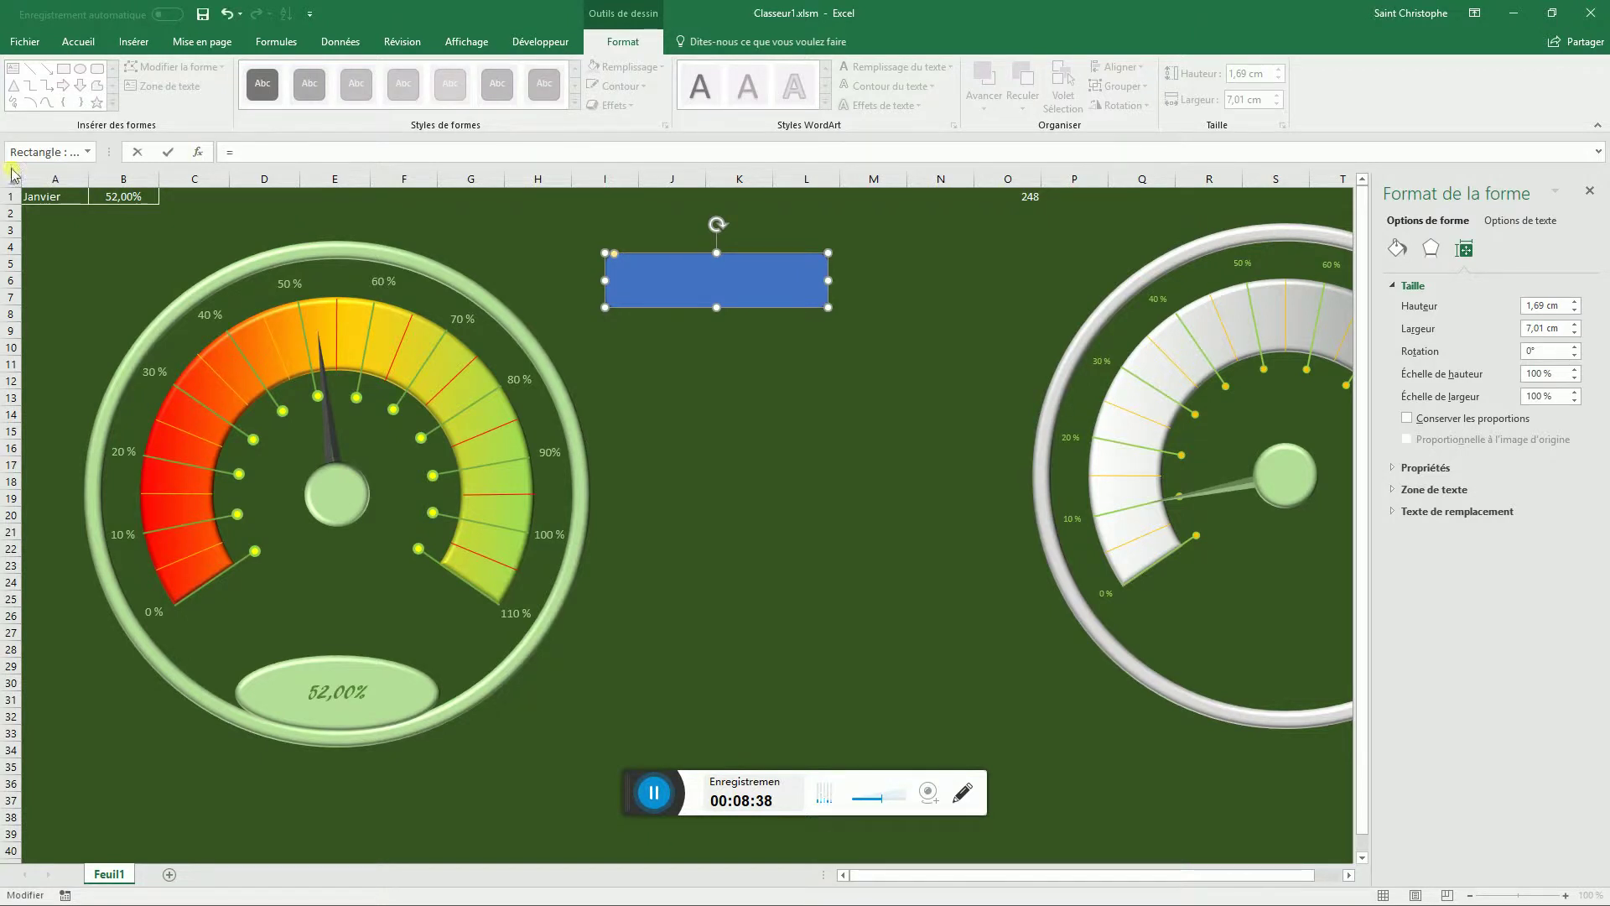
pyautogui.click(60, 202)
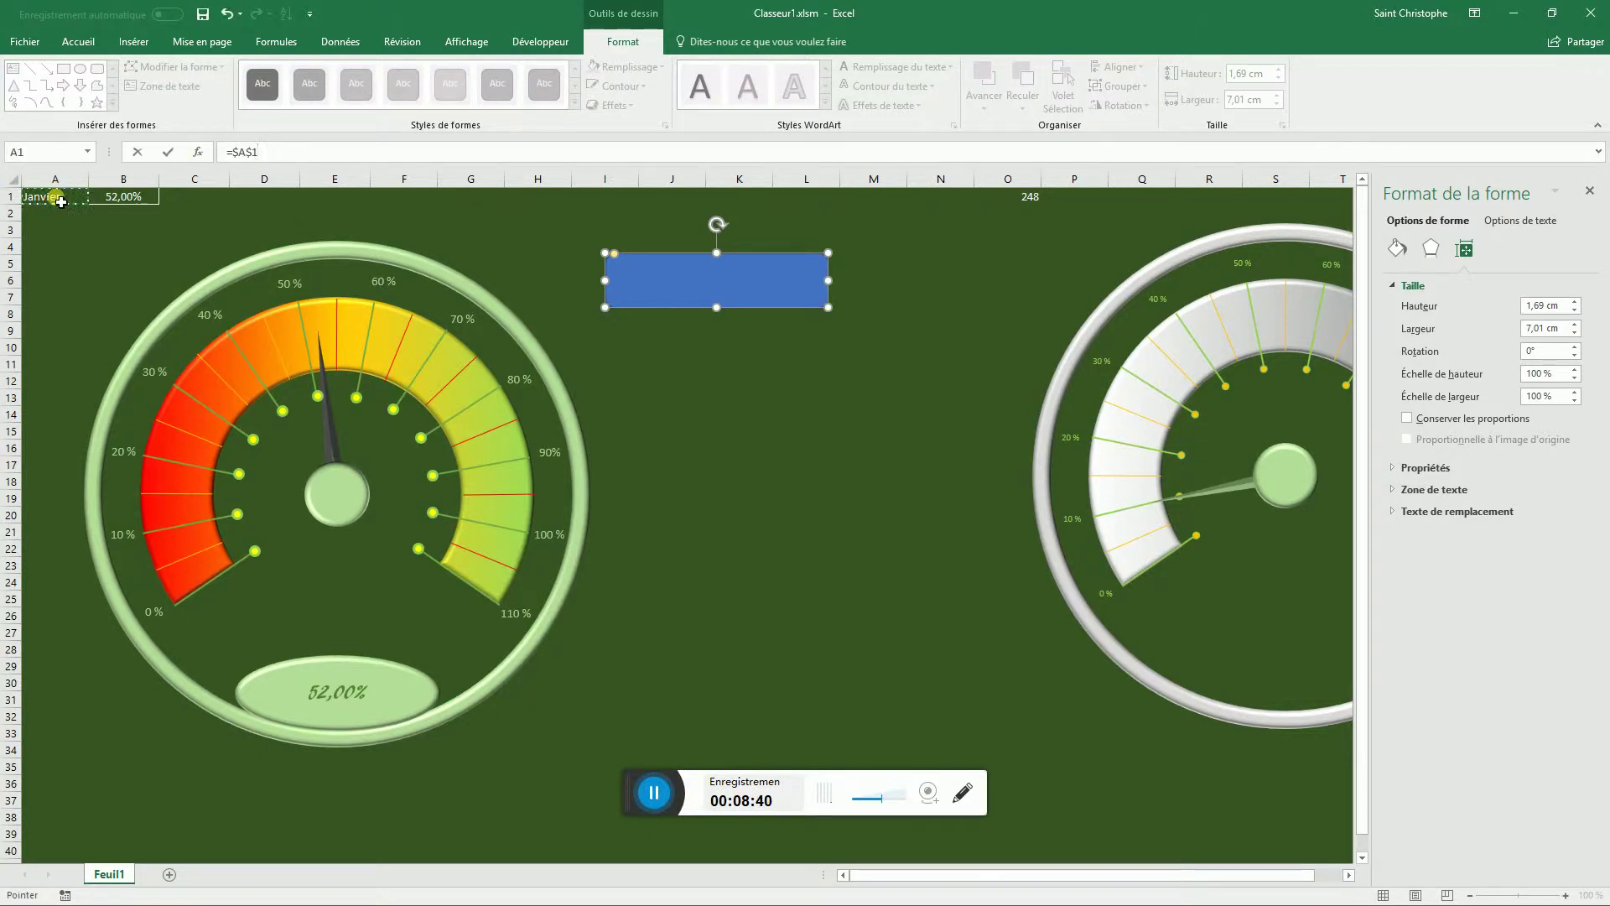
pyautogui.press('Return')
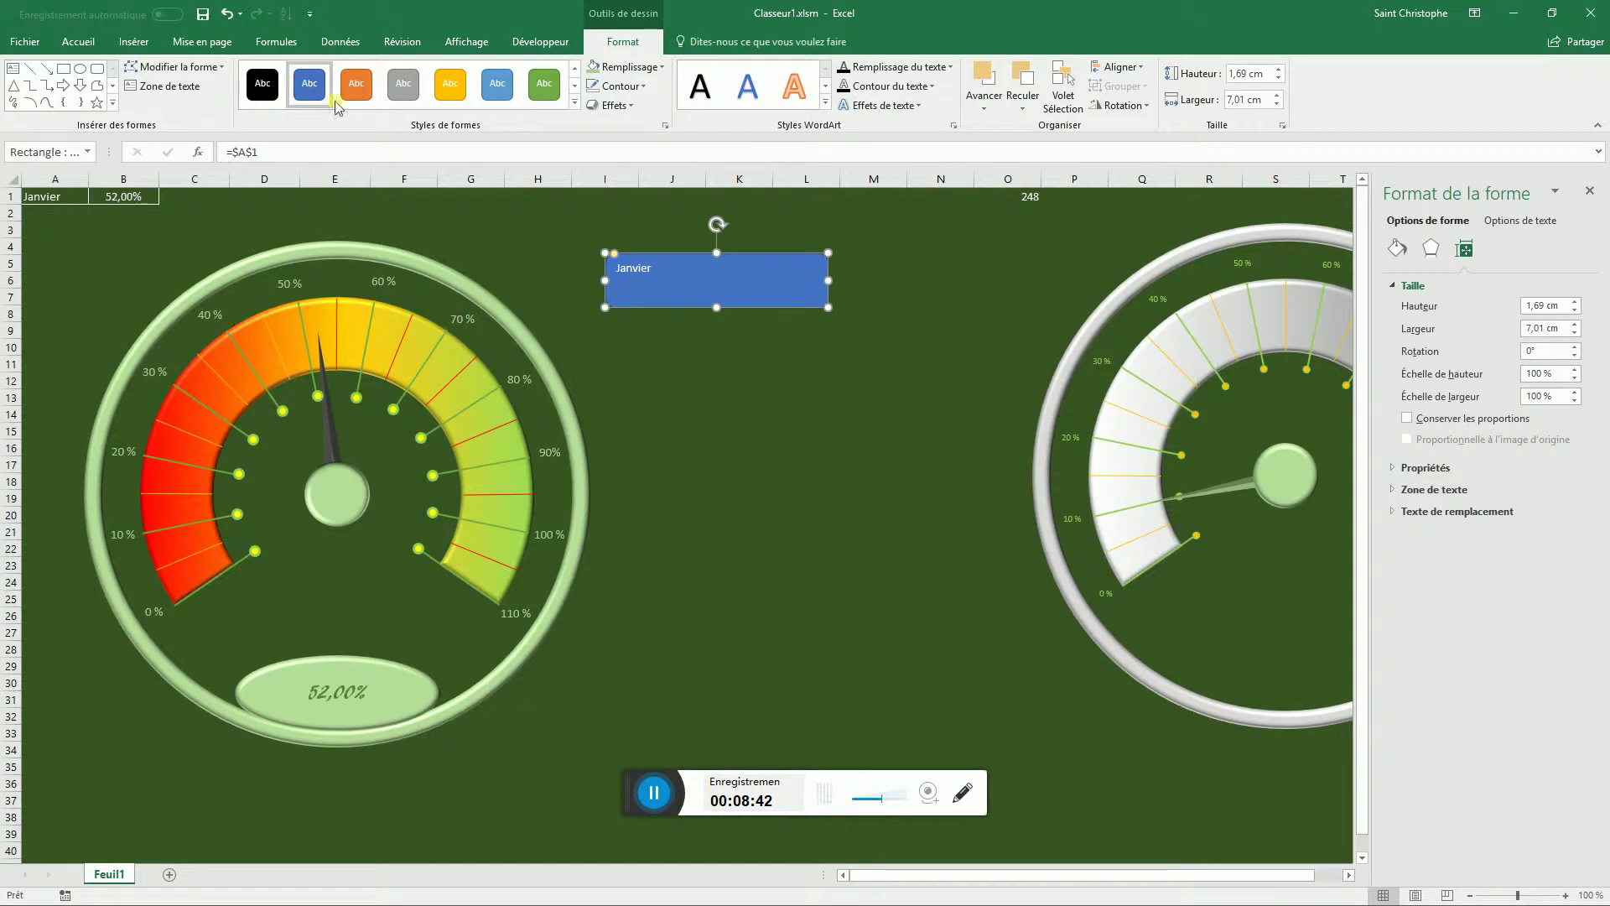
# - Set the rectangle's linked month text to AR BLANCA, size 24
pyautogui.click(27, 42)
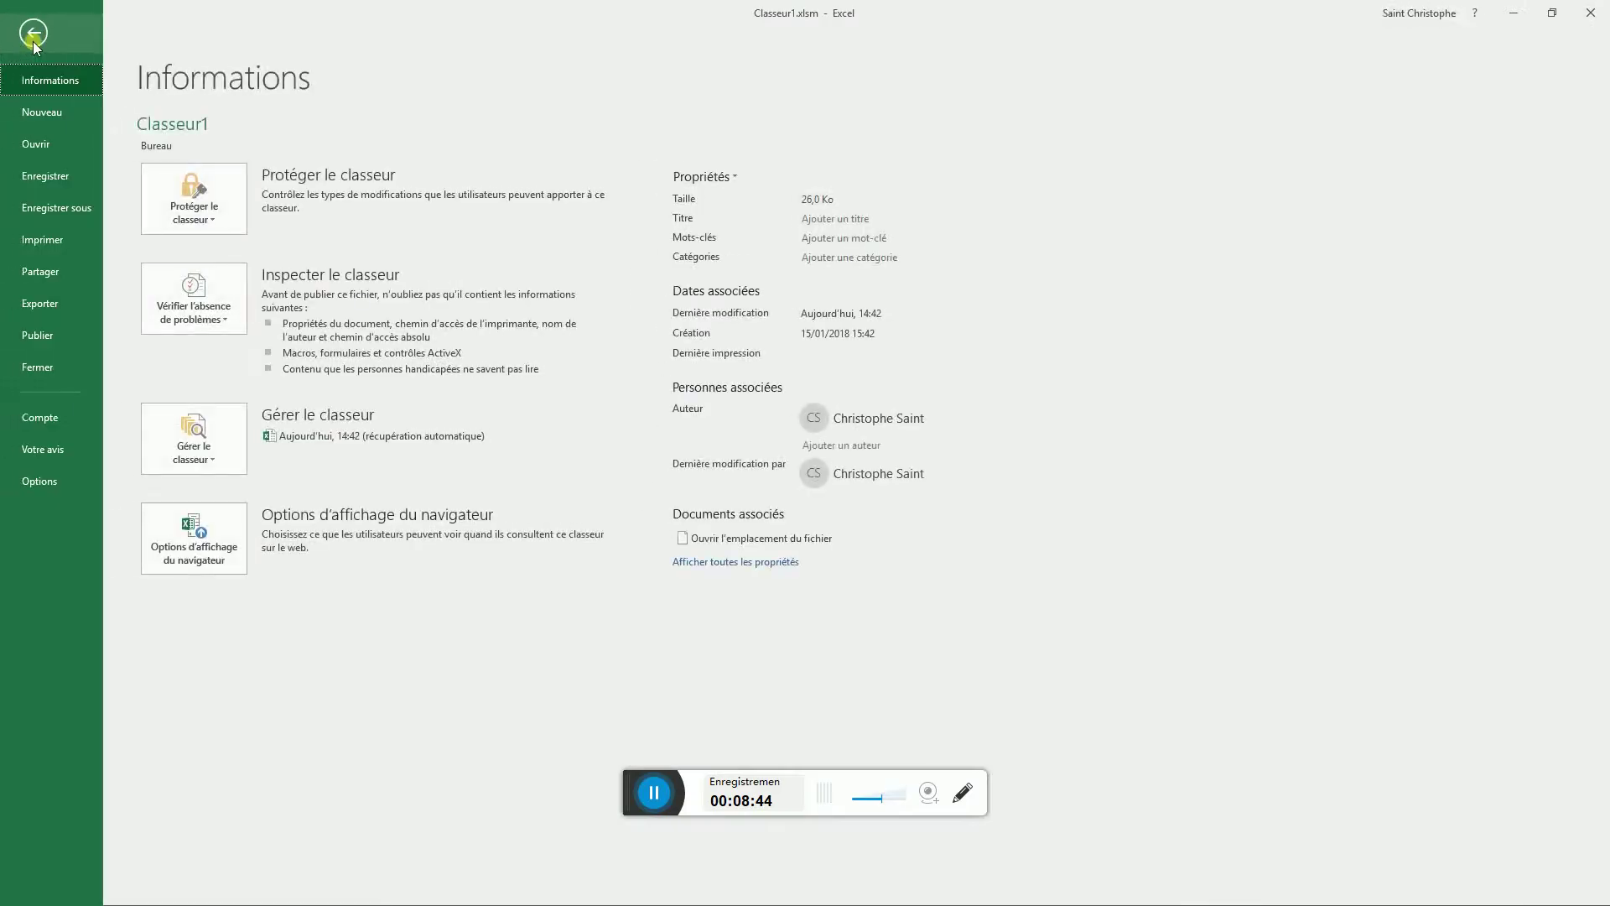
pyautogui.click(36, 42)
pyautogui.click(78, 42)
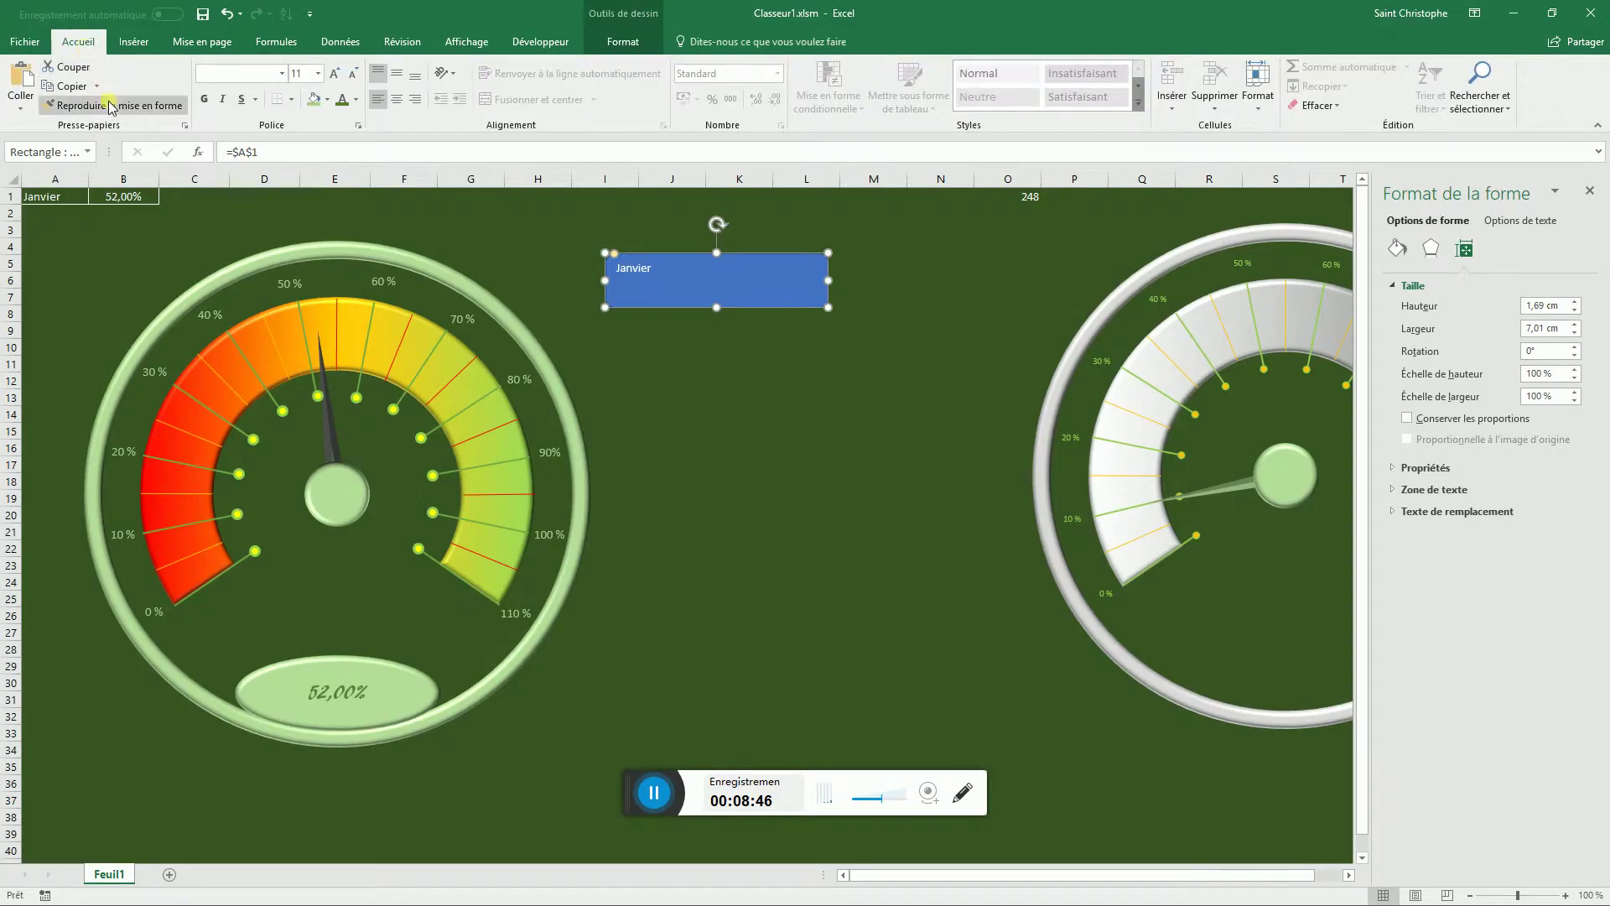
pyautogui.click(283, 74)
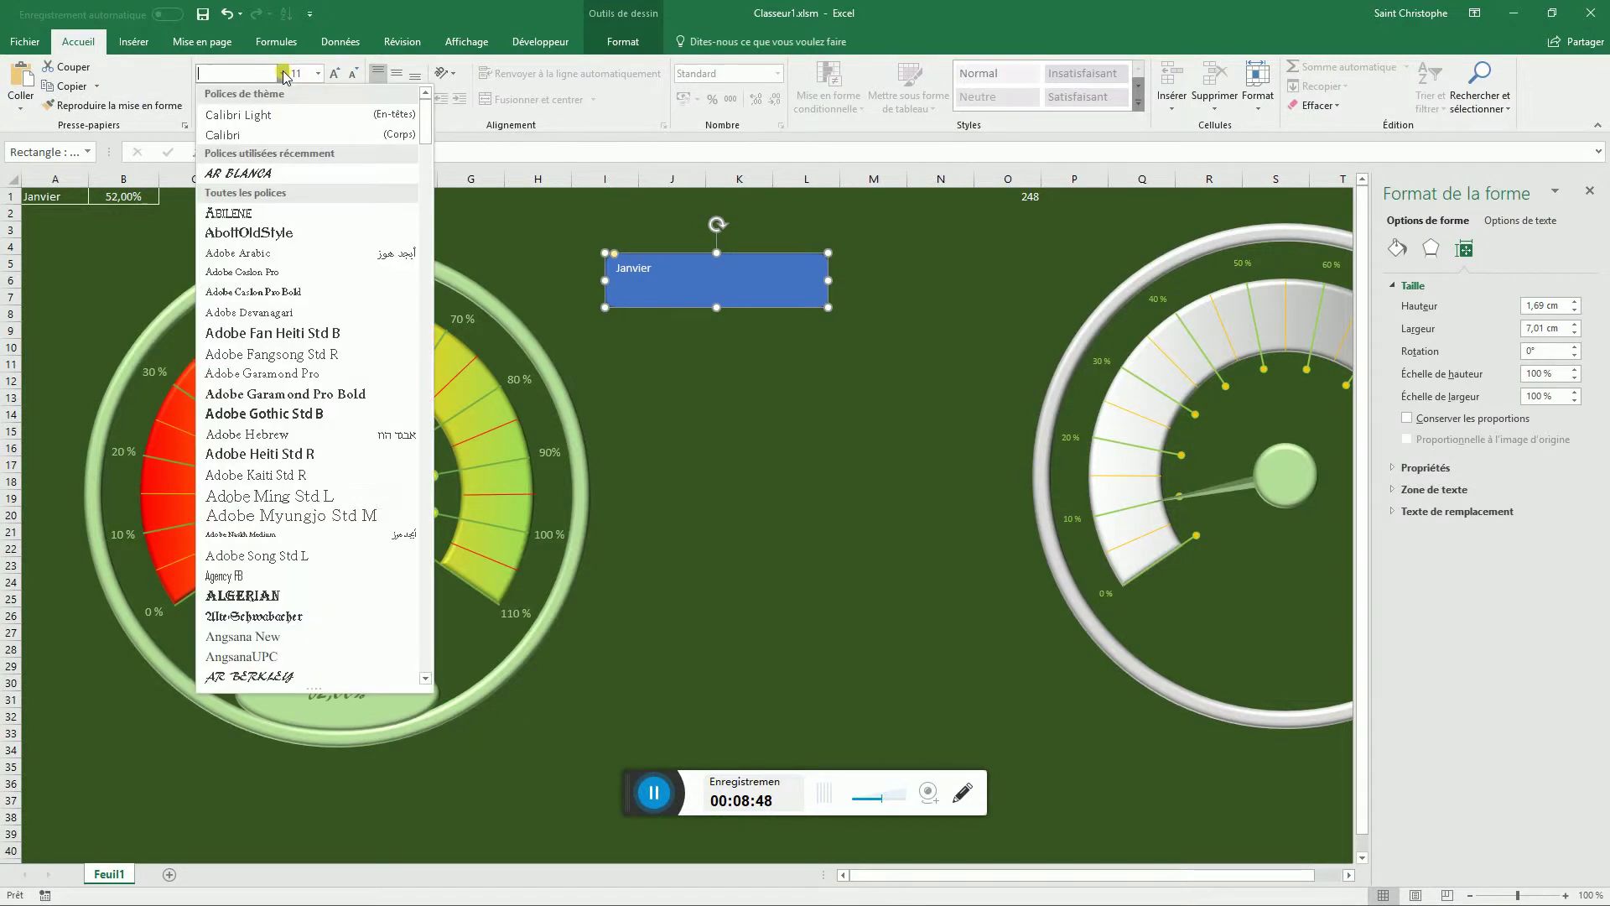
pyautogui.click(255, 173)
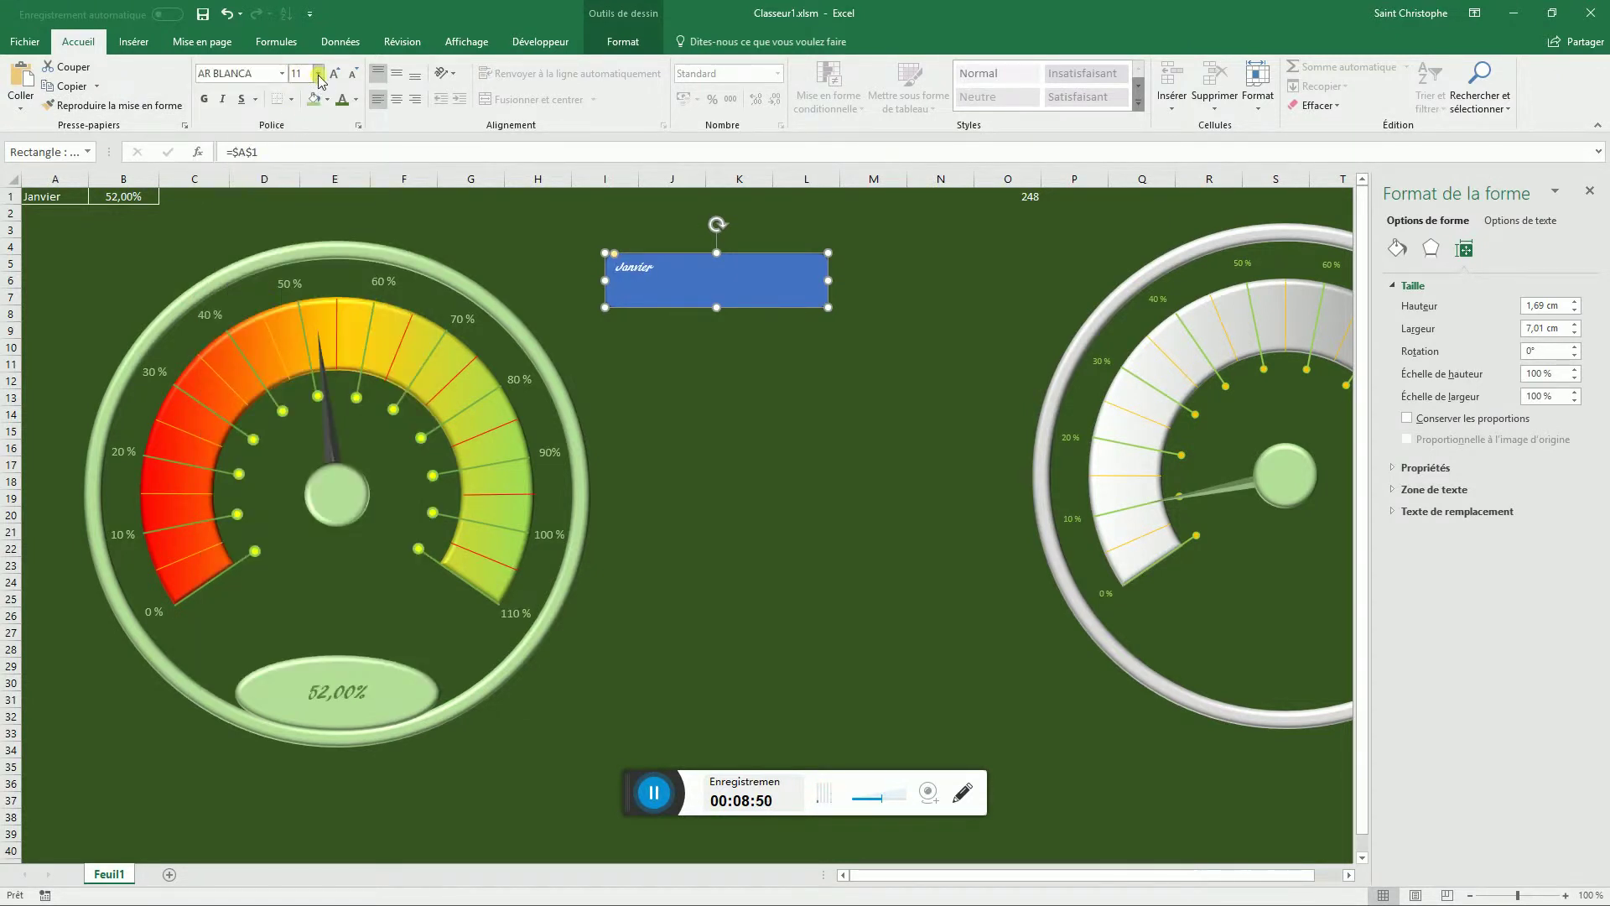
pyautogui.click(318, 74)
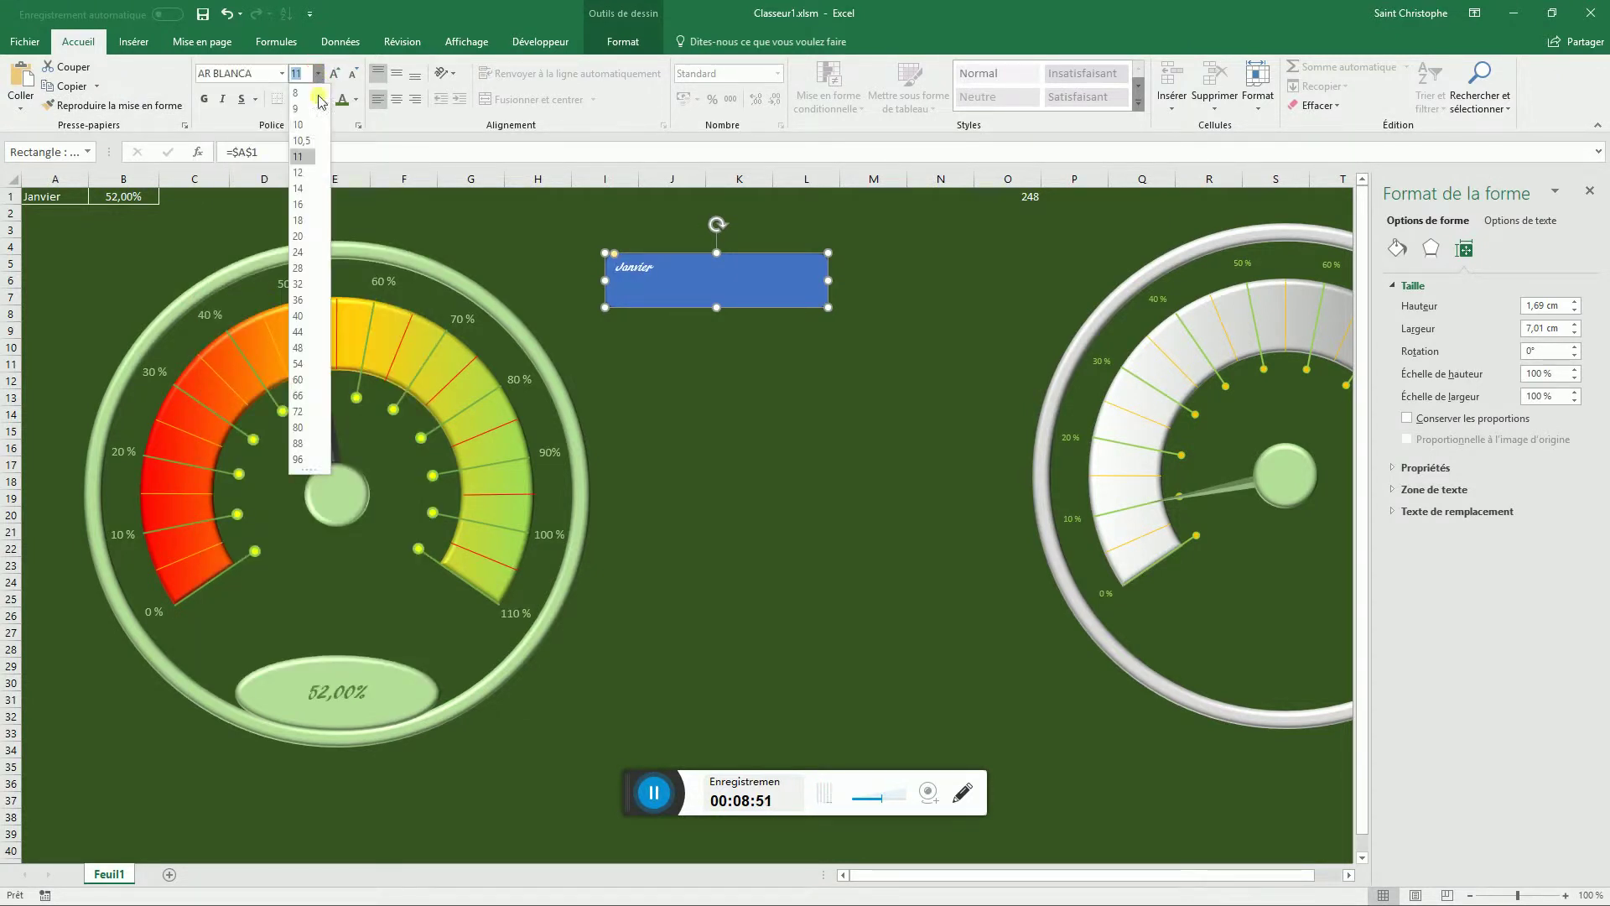
pyautogui.click(301, 253)
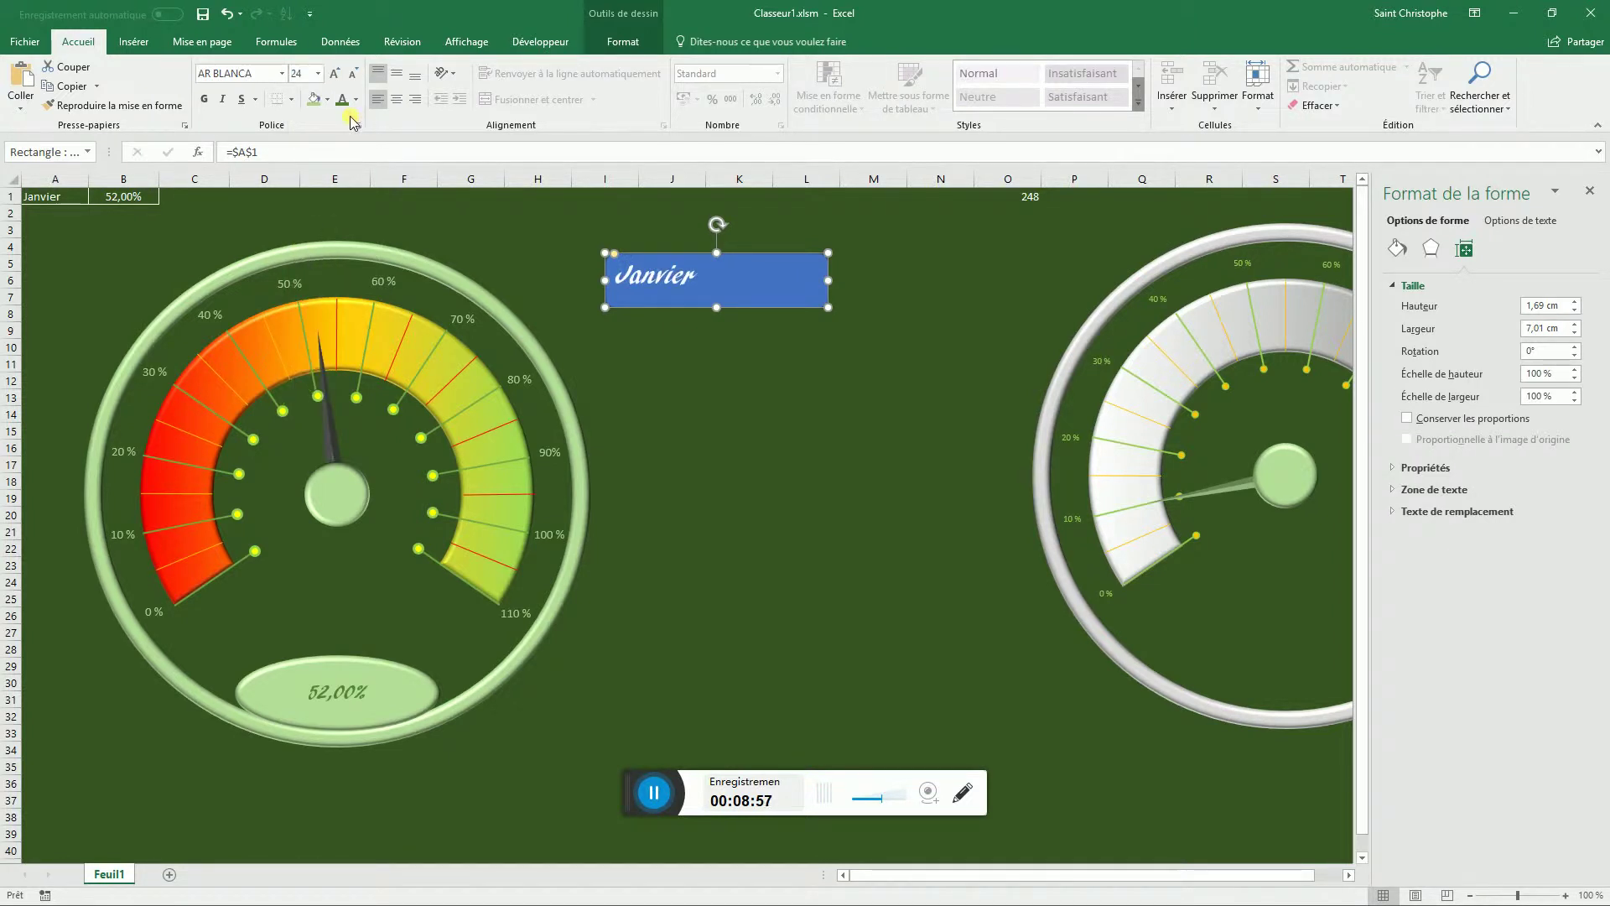
# - Centre the month text horizontally and vertically and shrink the rectangle to about 1.27 cm high by 4.26 cm wide
pyautogui.click(623, 41)
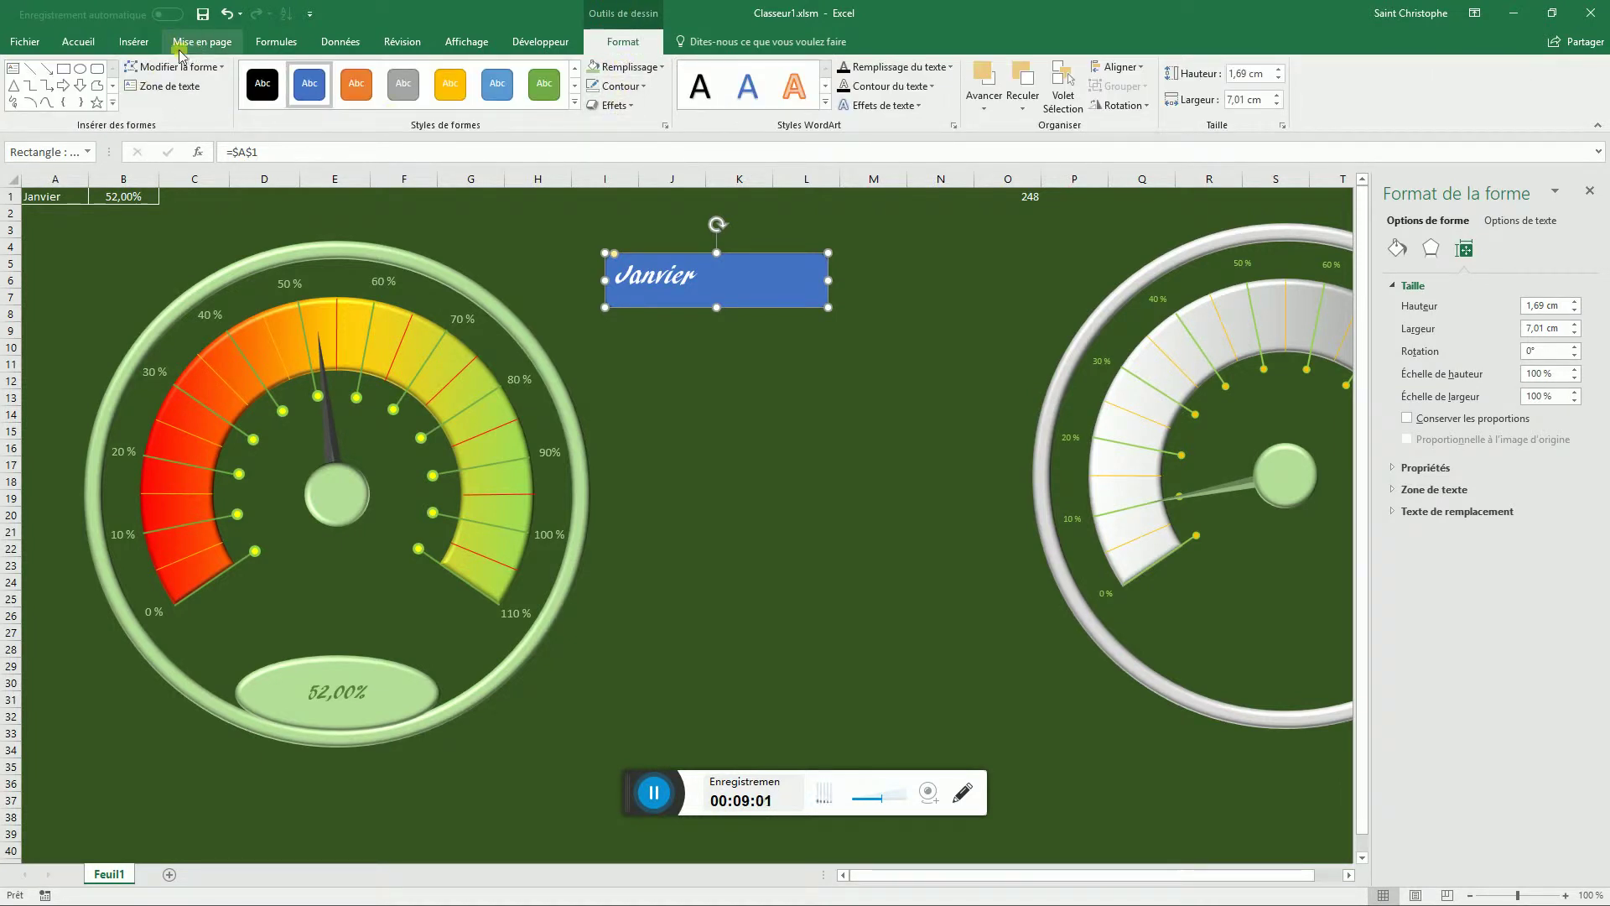
pyautogui.click(70, 44)
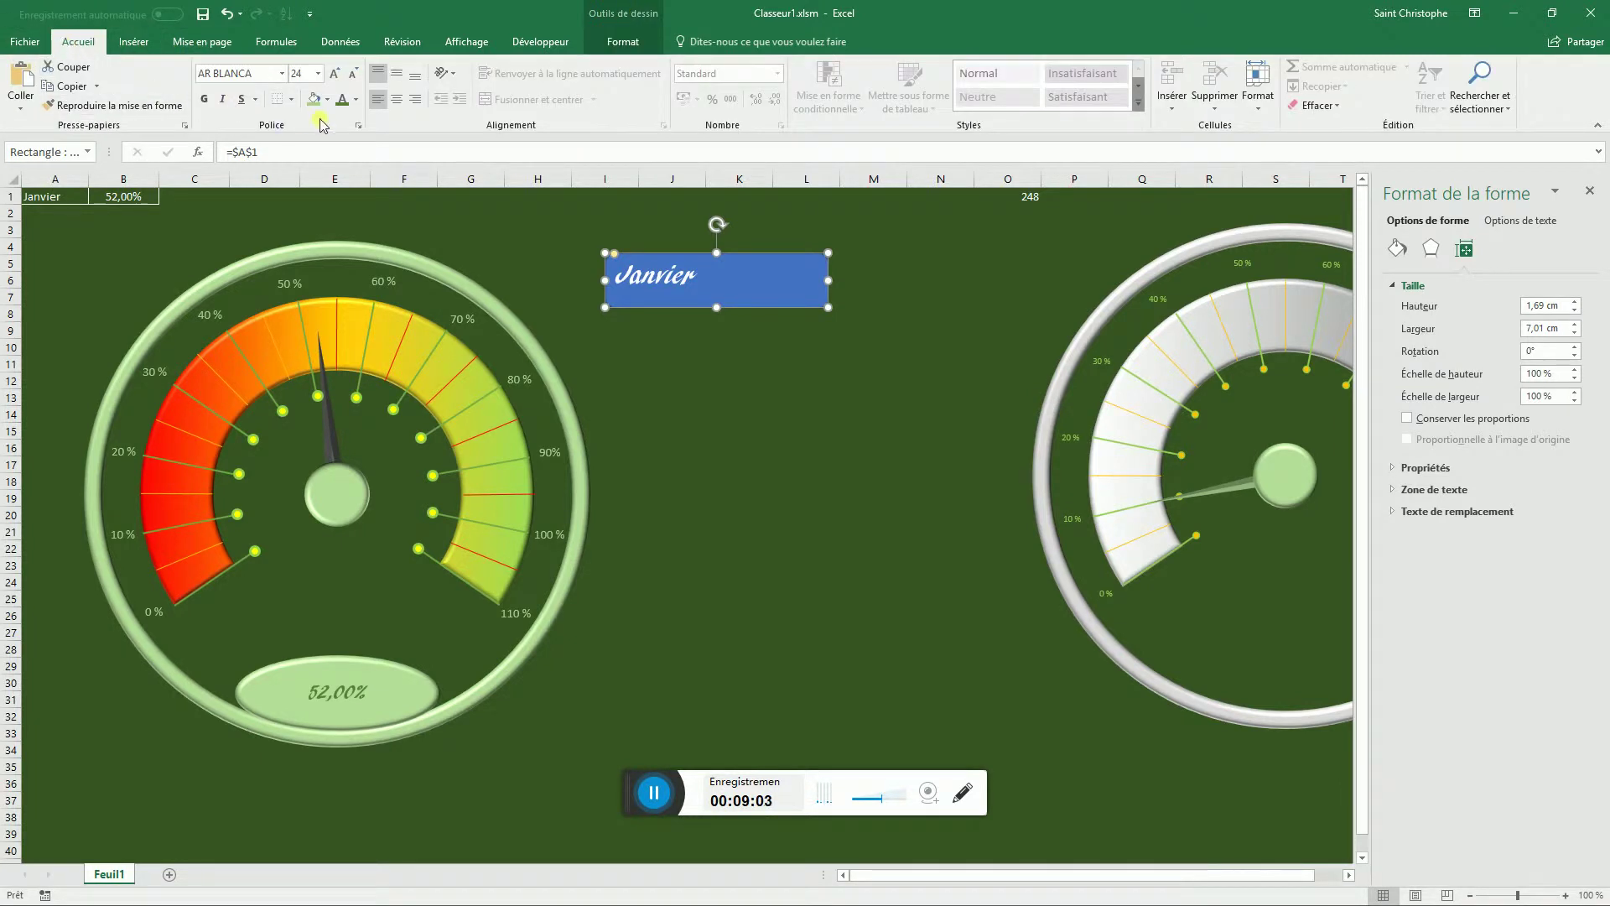
pyautogui.click(398, 99)
pyautogui.click(398, 77)
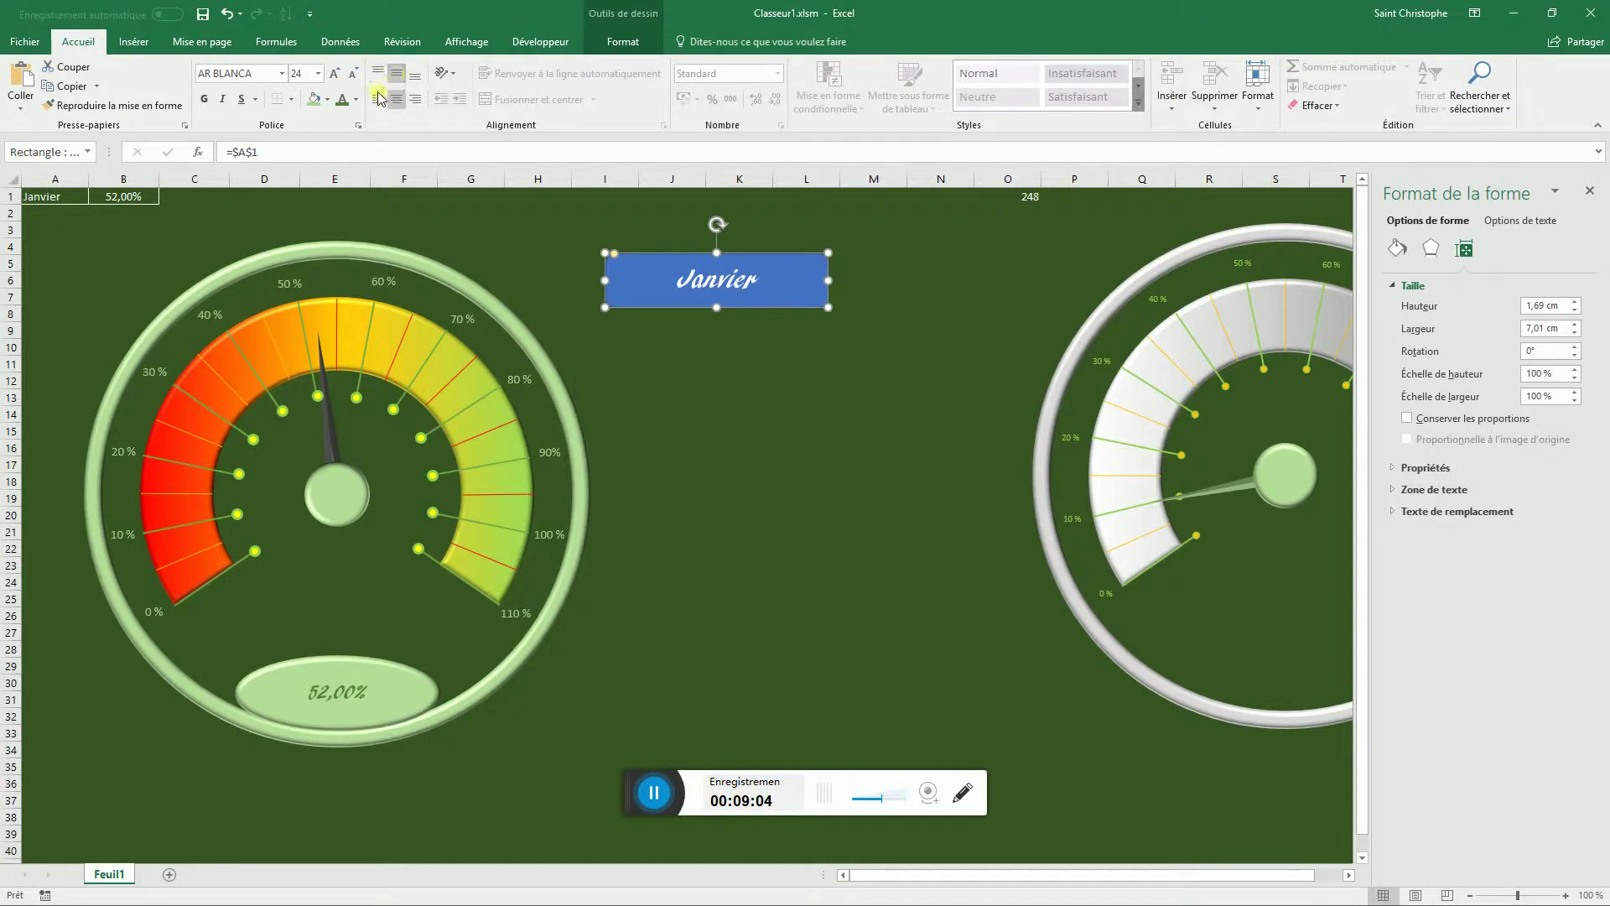
pyautogui.moveTo(839, 285); pyautogui.dragTo(742, 275)
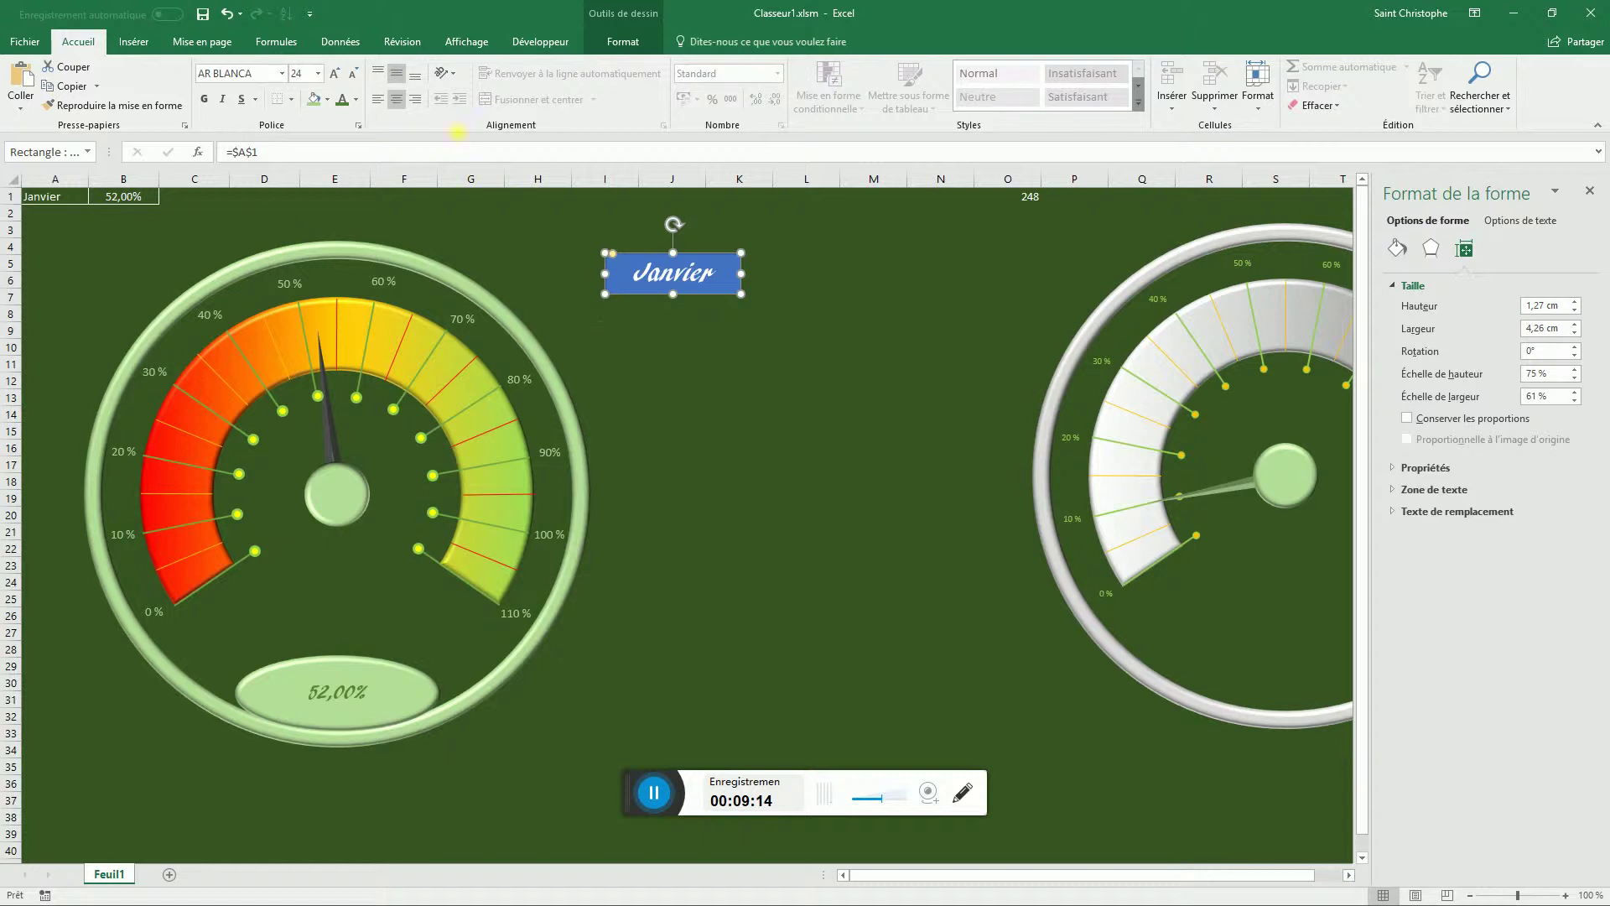
# - Remove the fill and the outline of the month rectangle
pyautogui.click(620, 41)
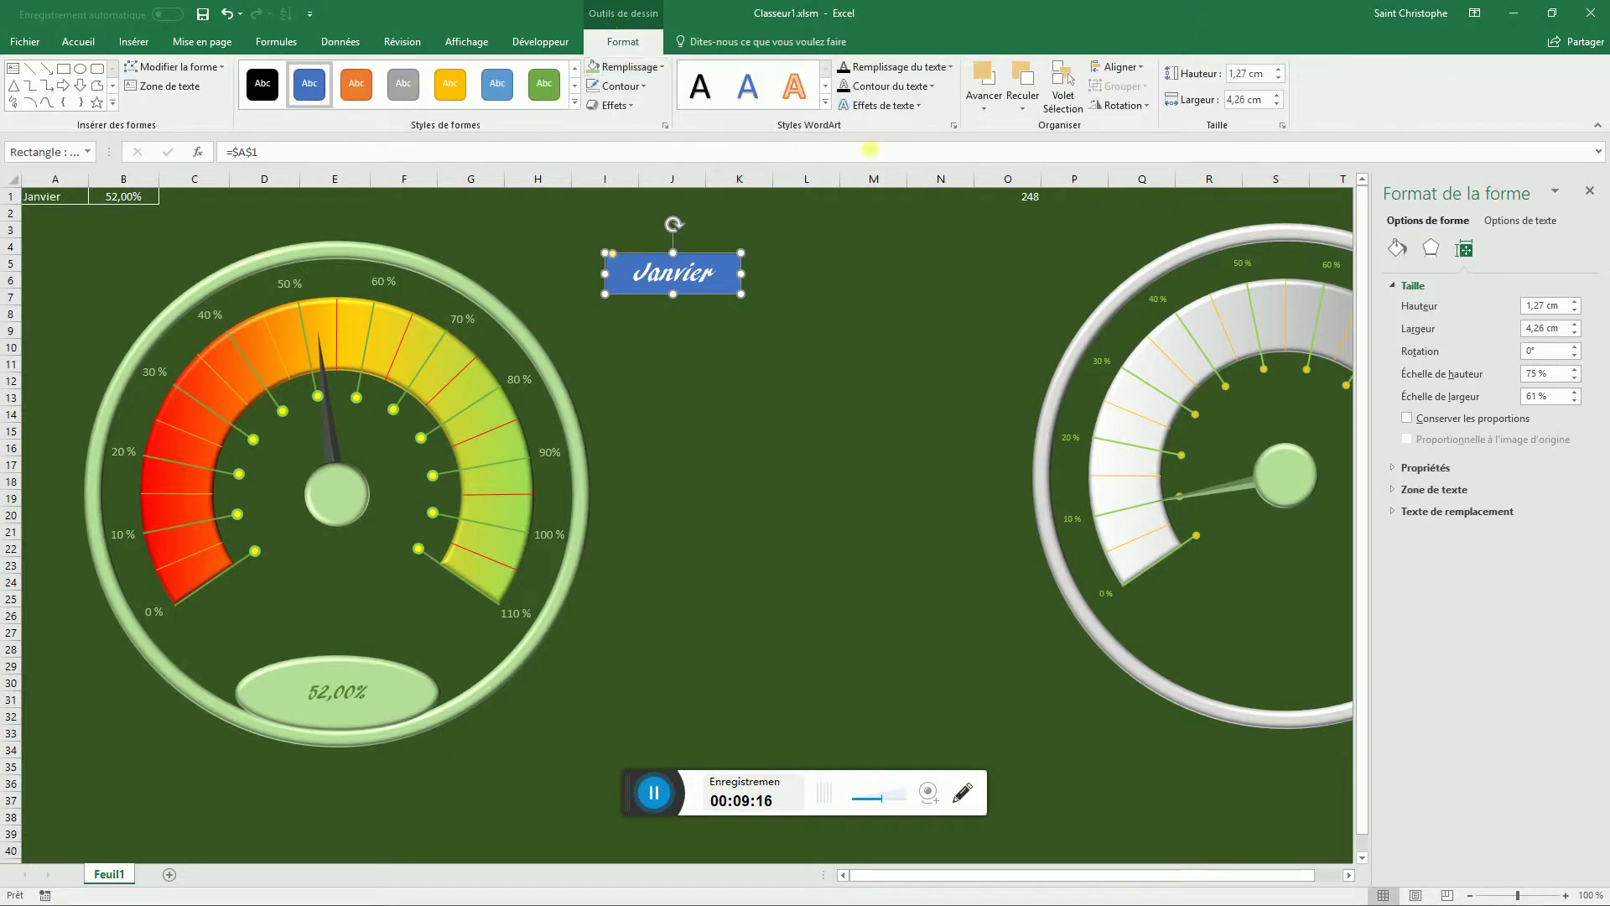
pyautogui.click(661, 68)
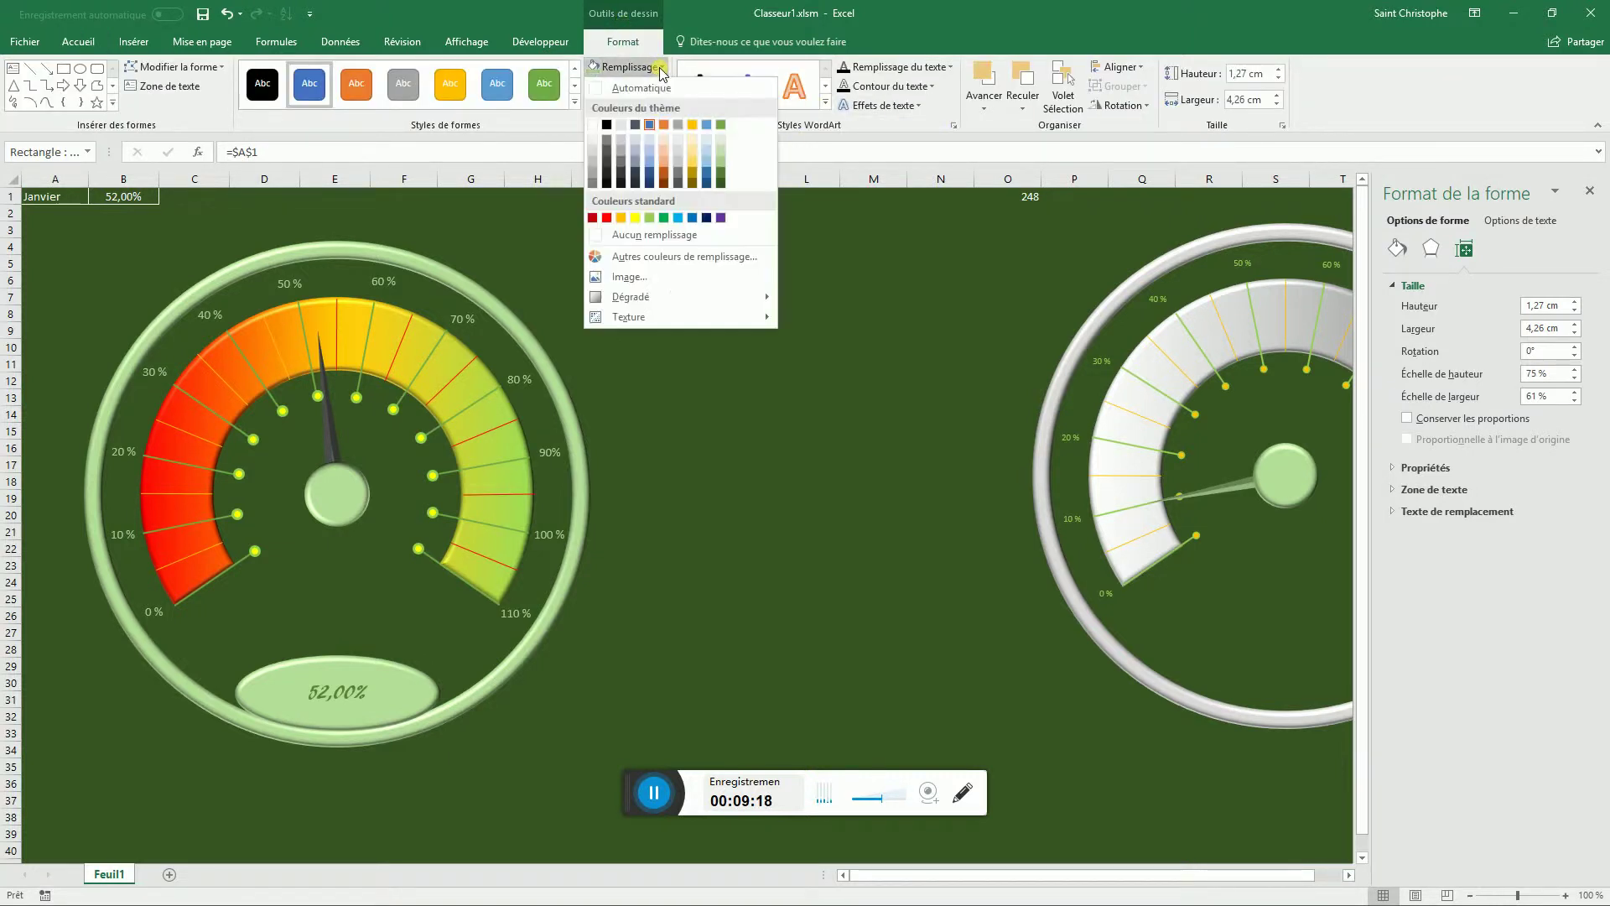
pyautogui.click(646, 237)
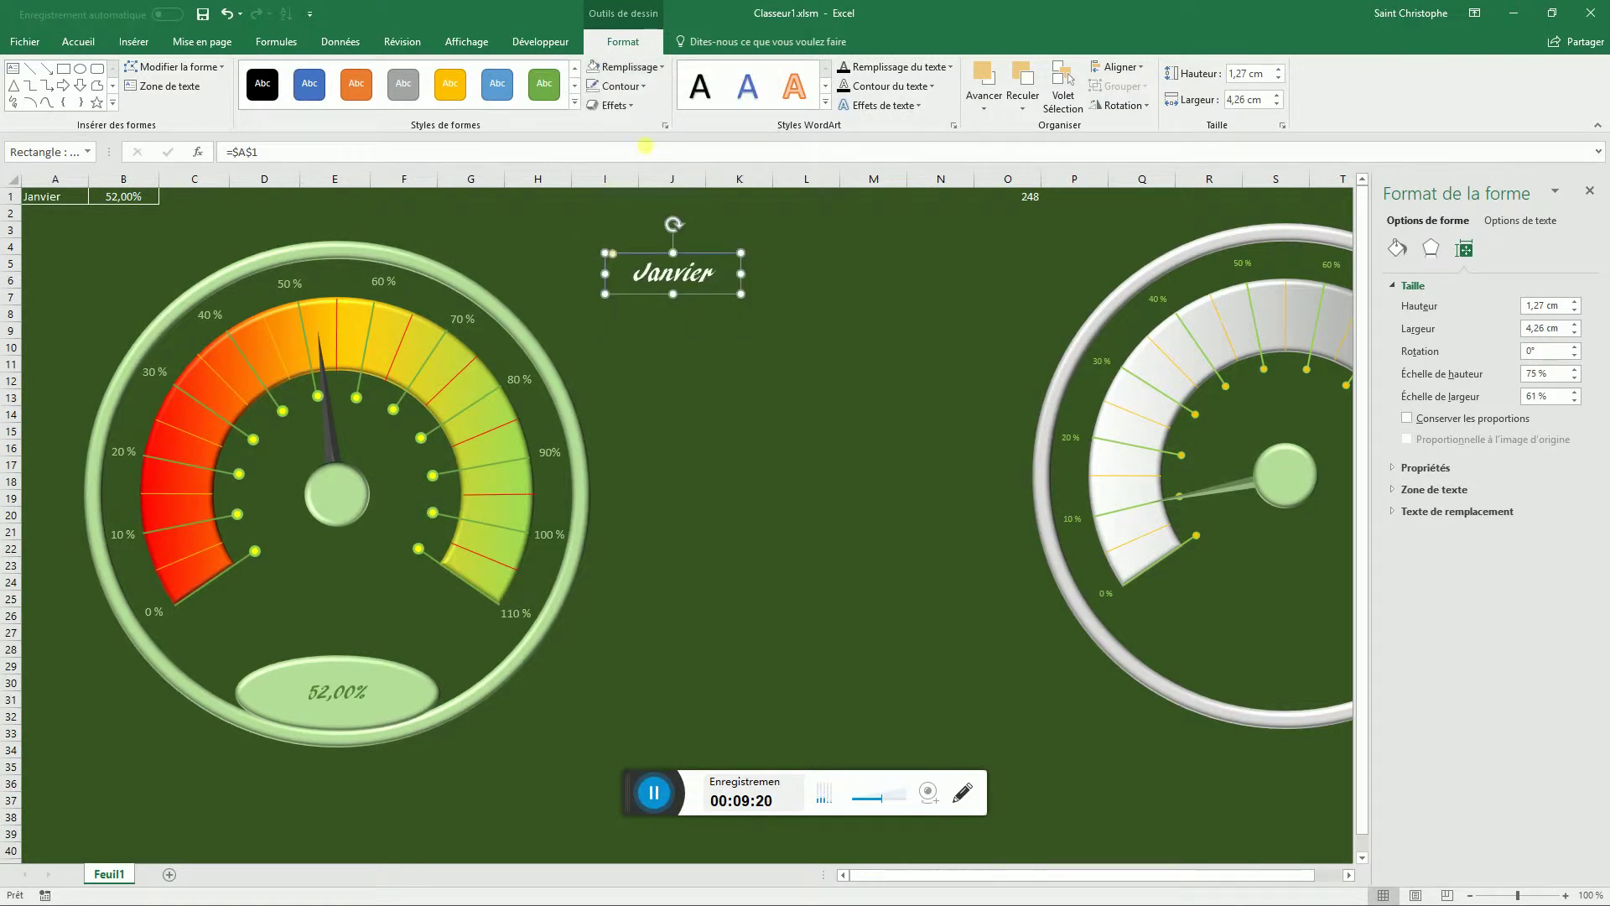
pyautogui.click(650, 86)
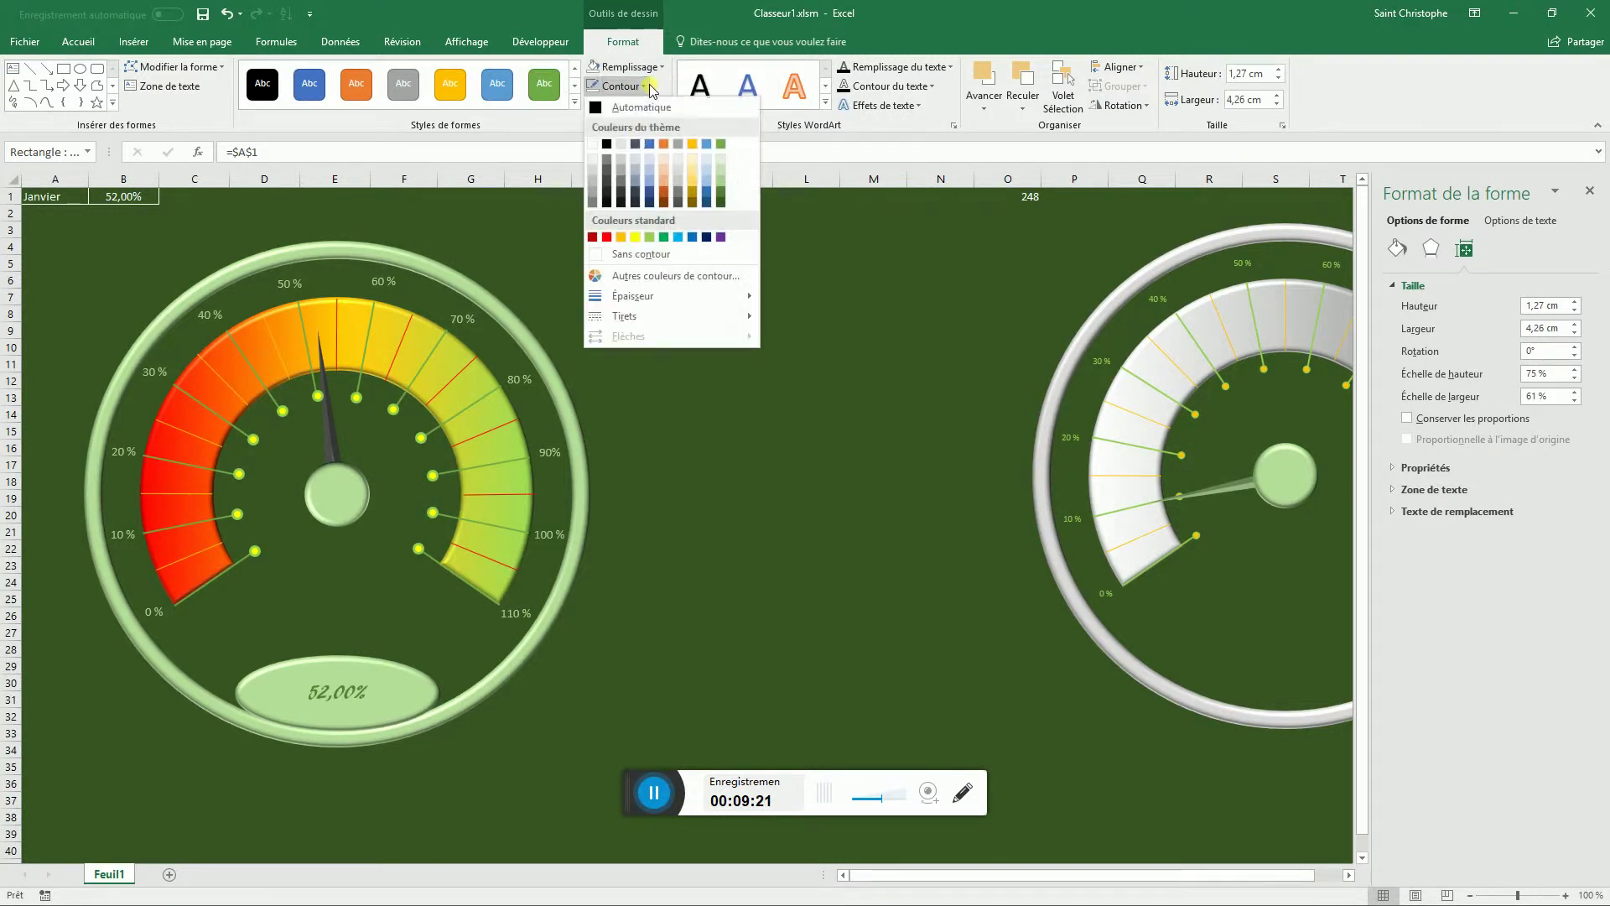
pyautogui.click(639, 256)
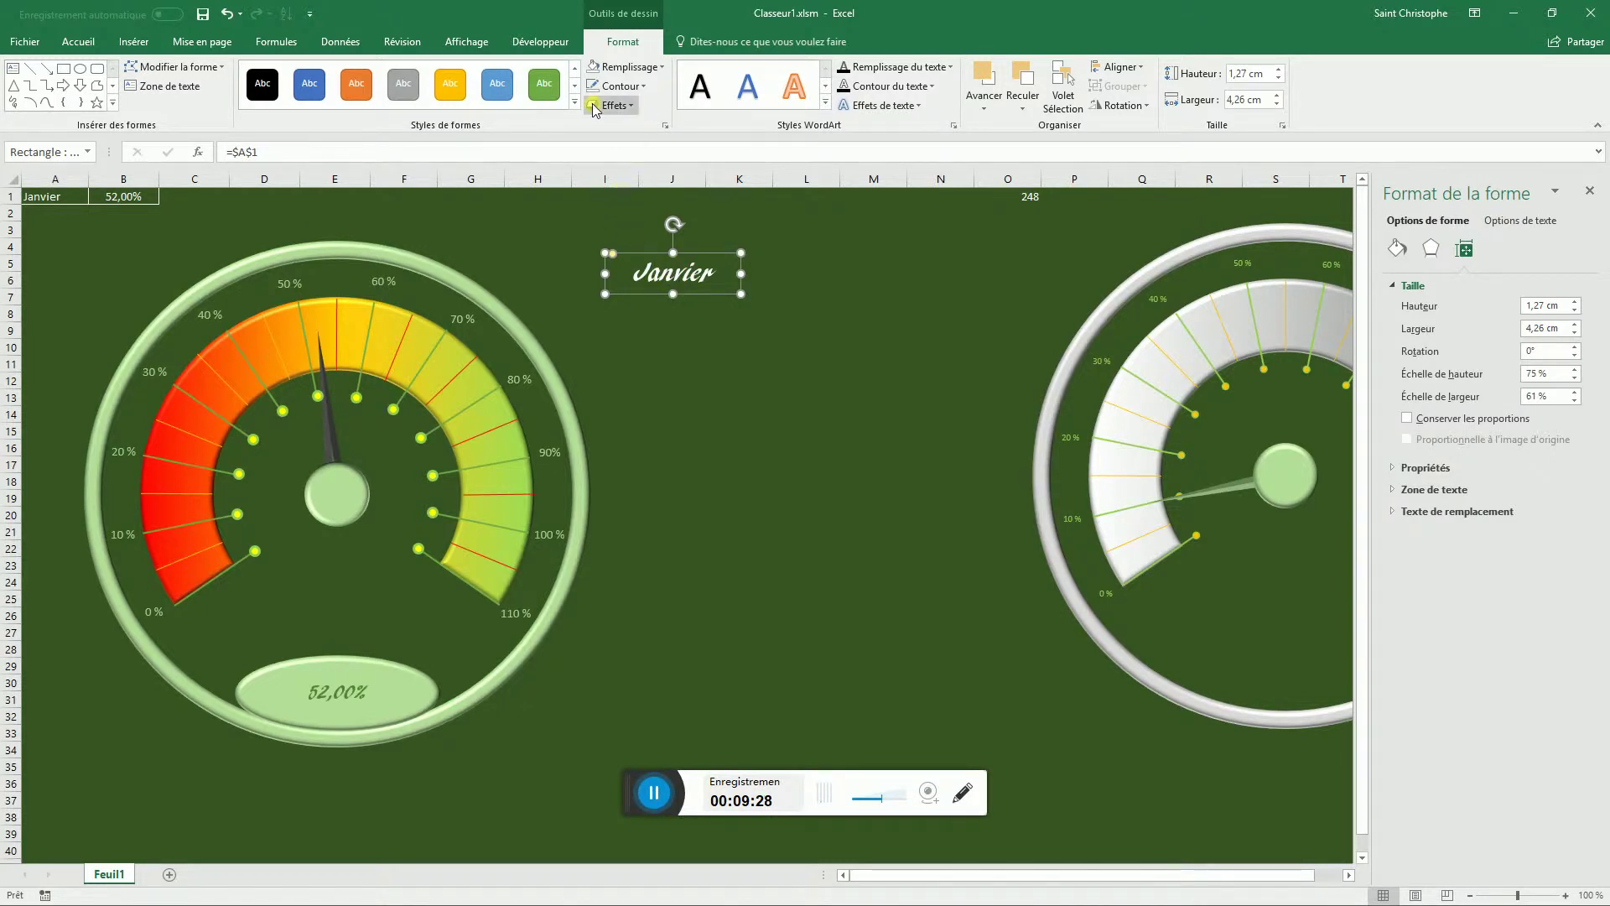
# - Colour the month text with a light green theme colour and place the shape just below the coloured gauge's hub
pyautogui.click(75, 43)
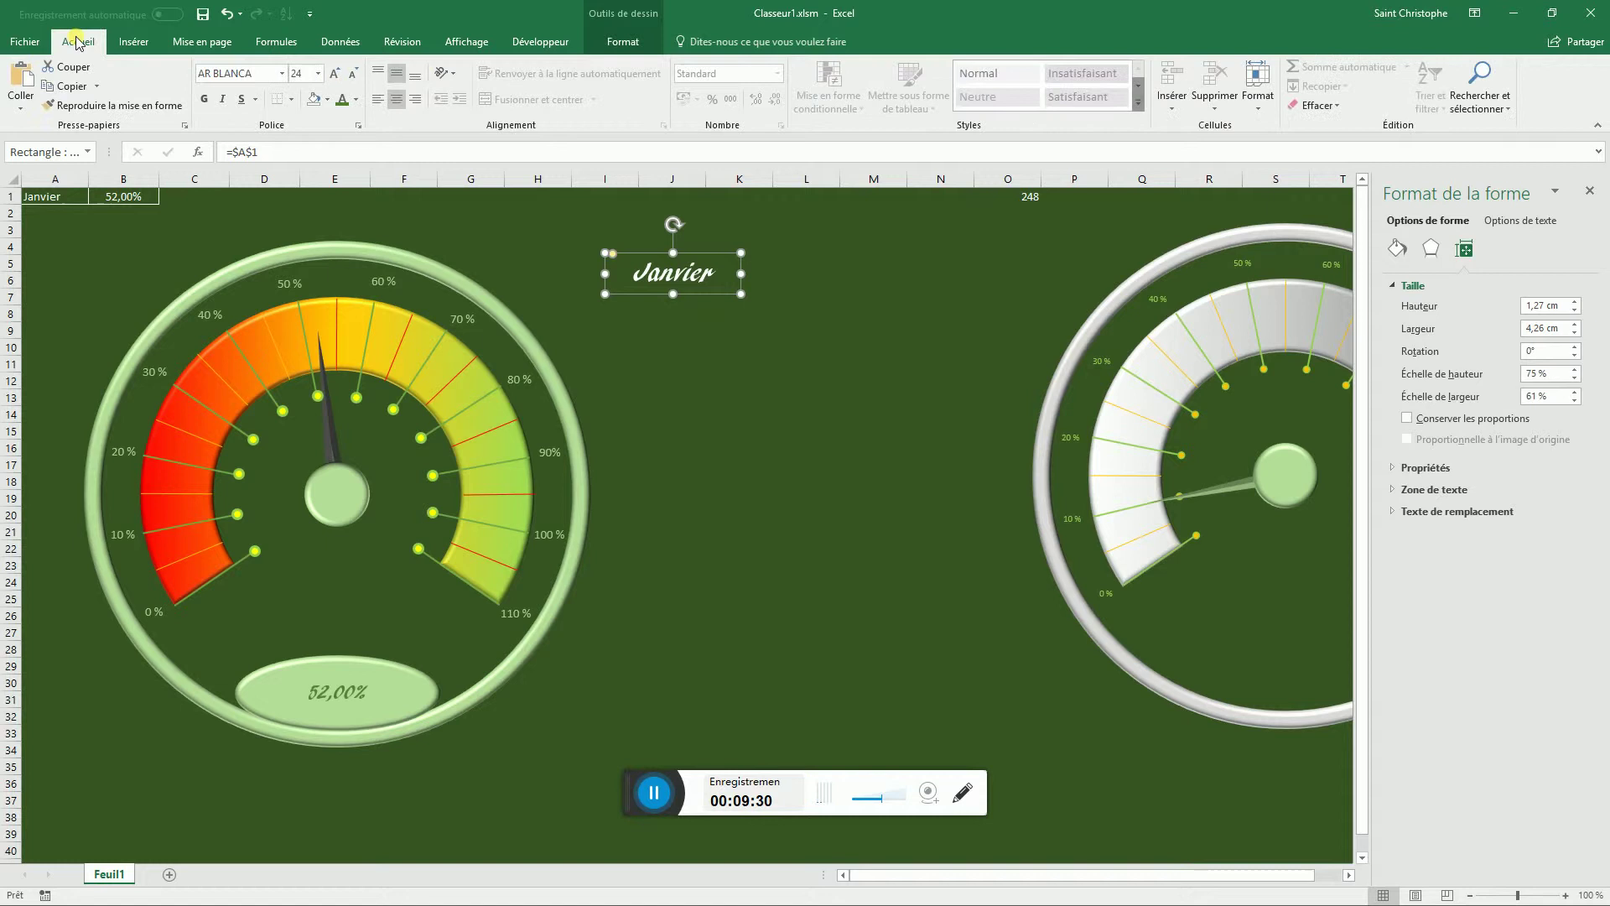
pyautogui.click(343, 101)
pyautogui.click(357, 99)
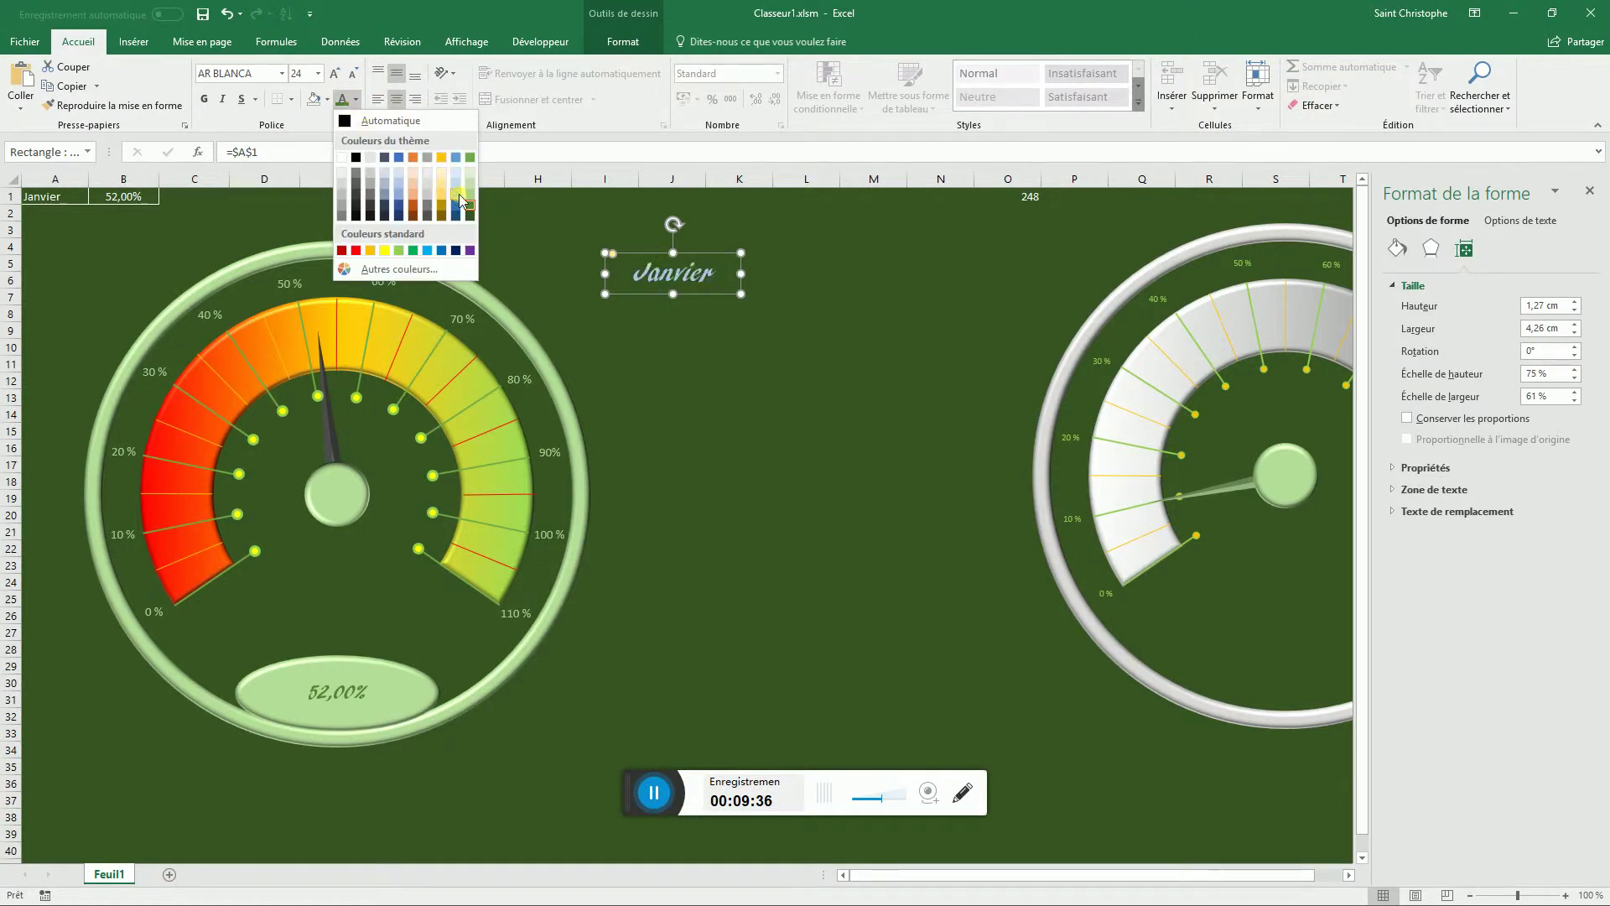
pyautogui.click(471, 199)
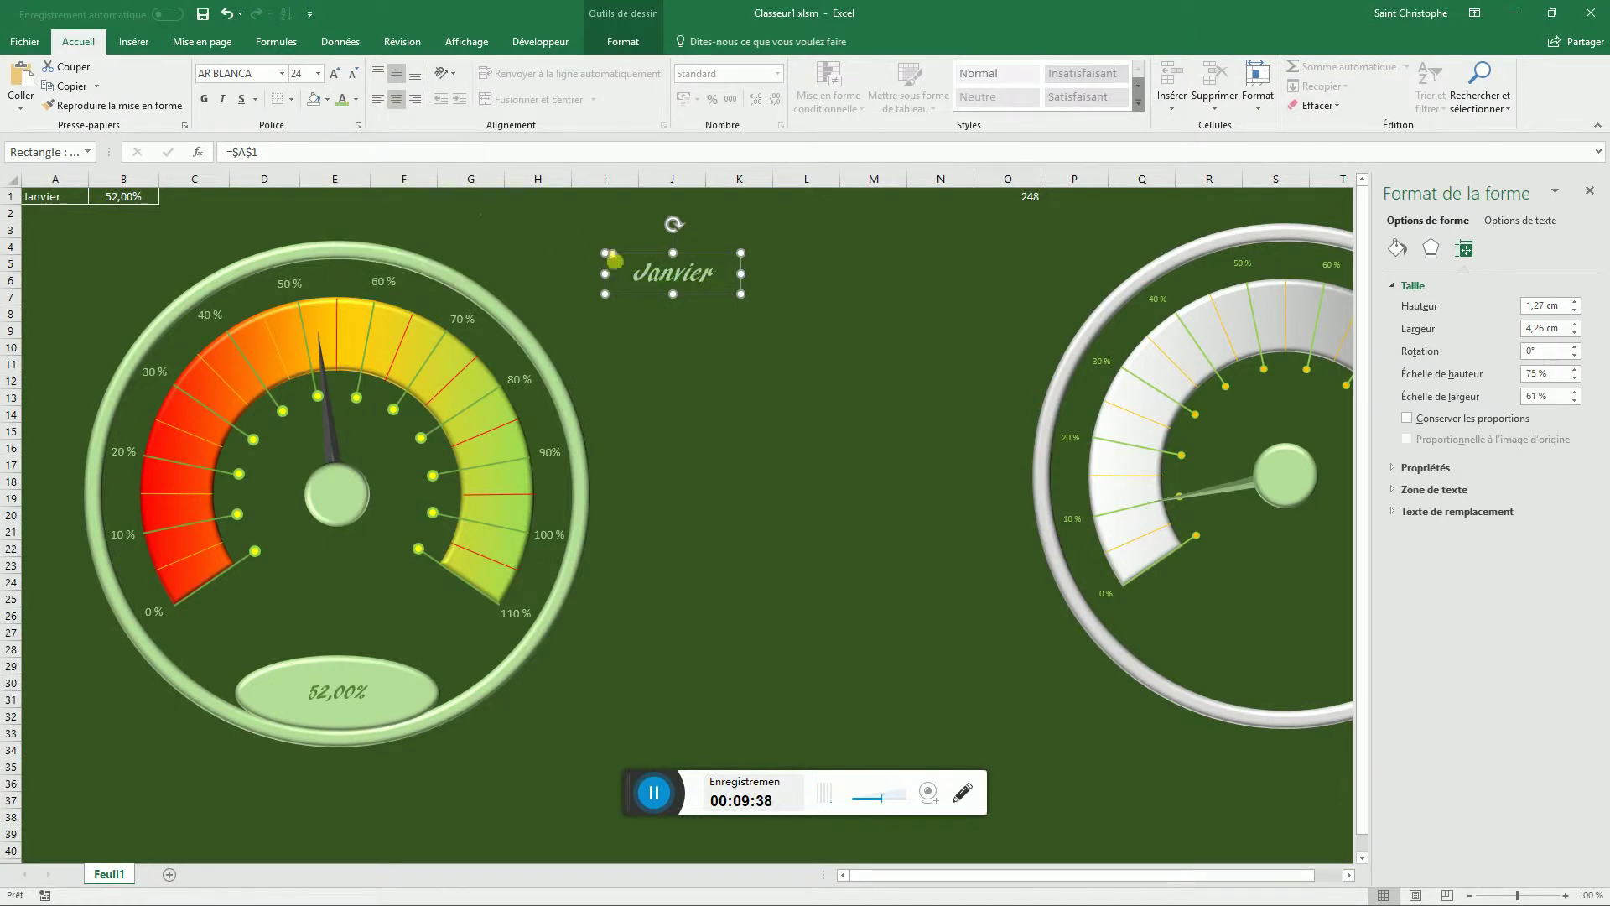
pyautogui.moveTo(660, 262)
pyautogui.mouseDown()
pyautogui.moveTo(594, 249)
pyautogui.moveTo(319, 587)
pyautogui.moveTo(320, 546)
pyautogui.mouseUp()
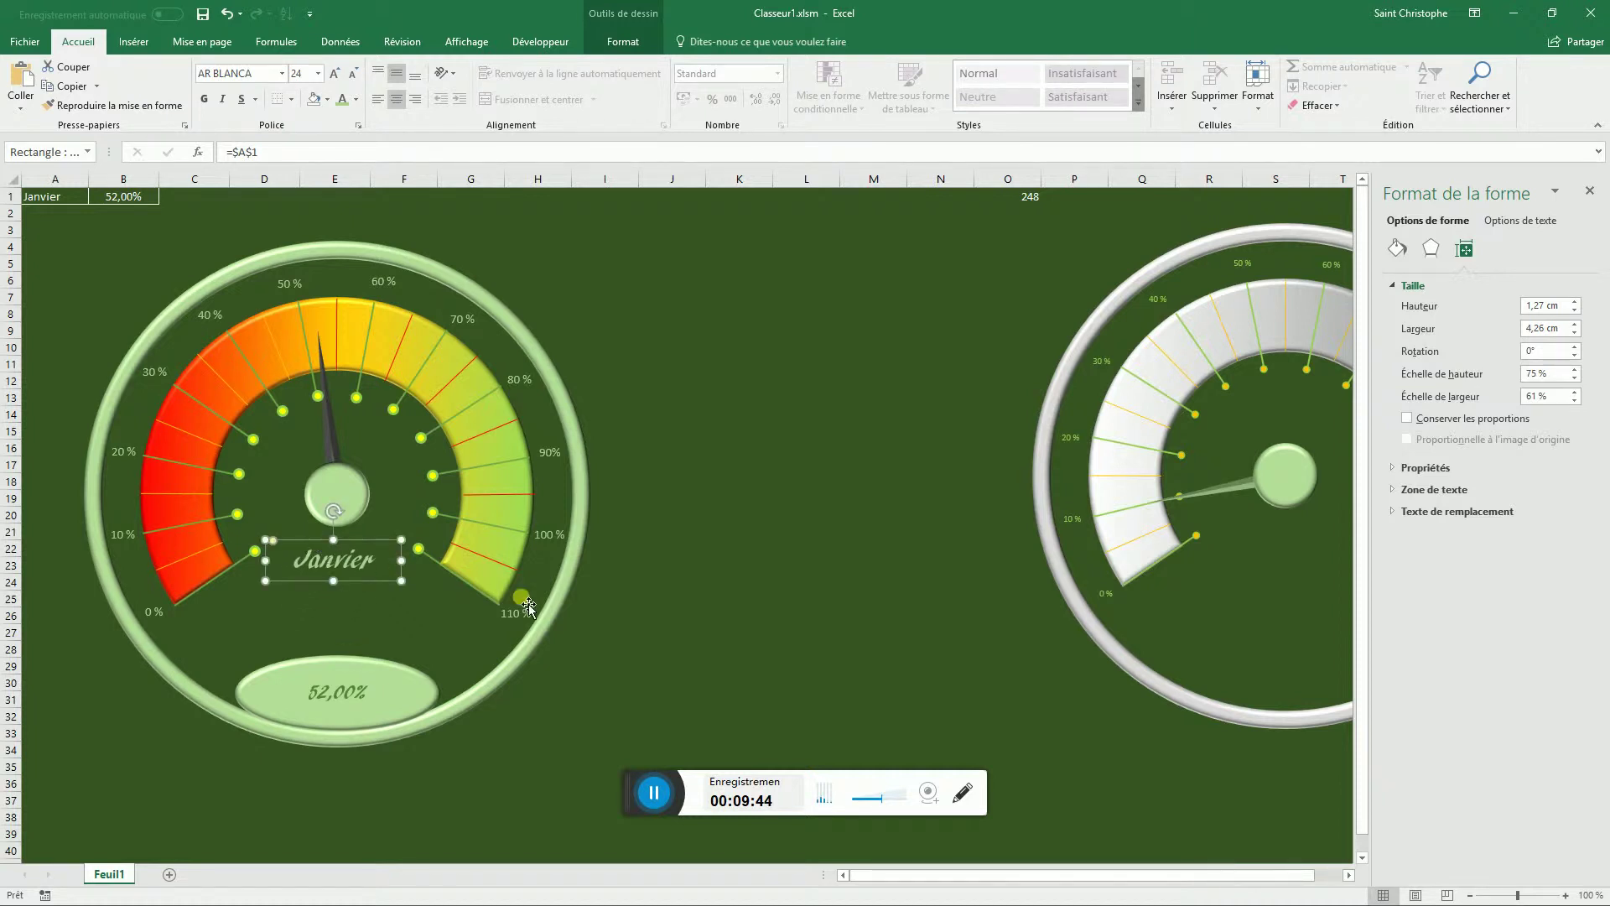
pyautogui.click(465, 647)
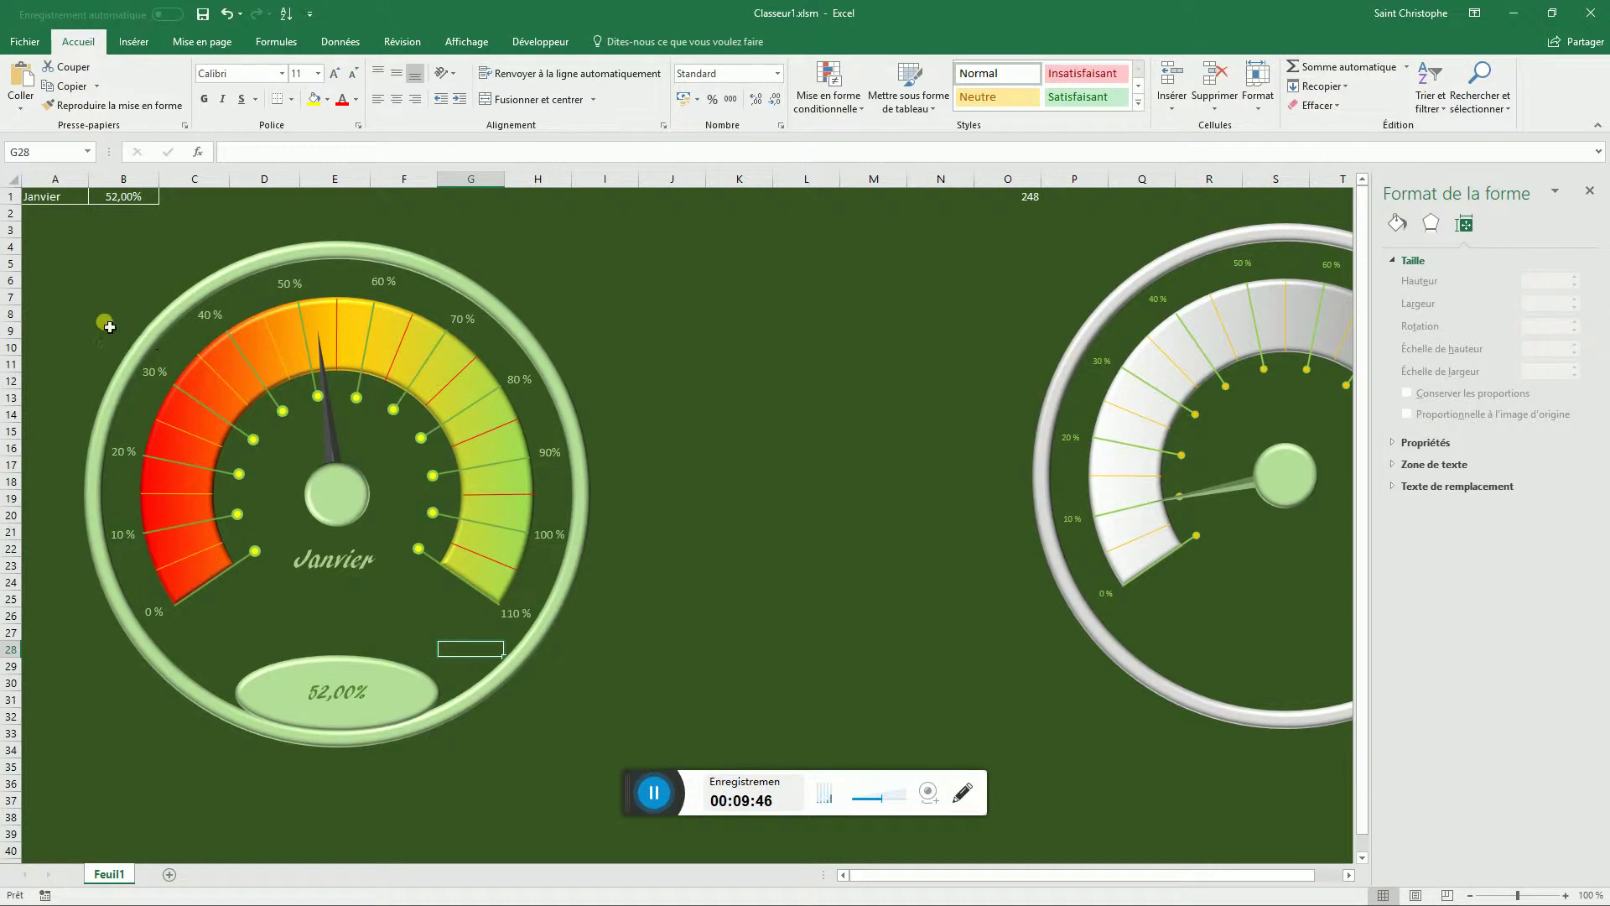
# - Test the linked month label by choosing Février and then Août from the list in cell A1
pyautogui.click(46, 196)
pyautogui.click(98, 197)
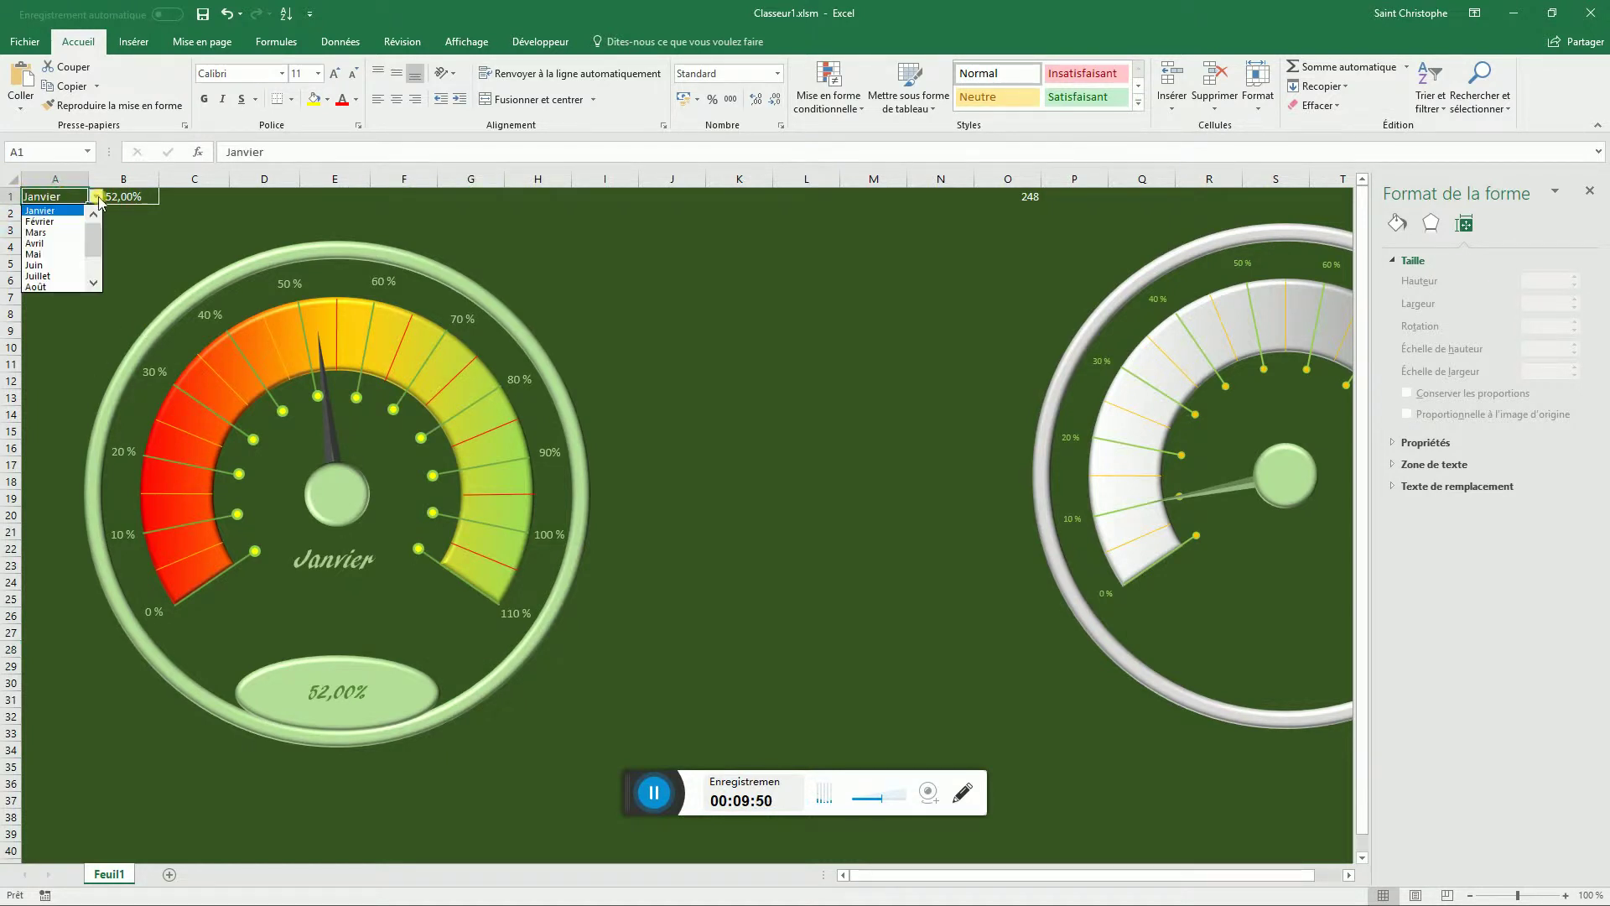
pyautogui.click(42, 221)
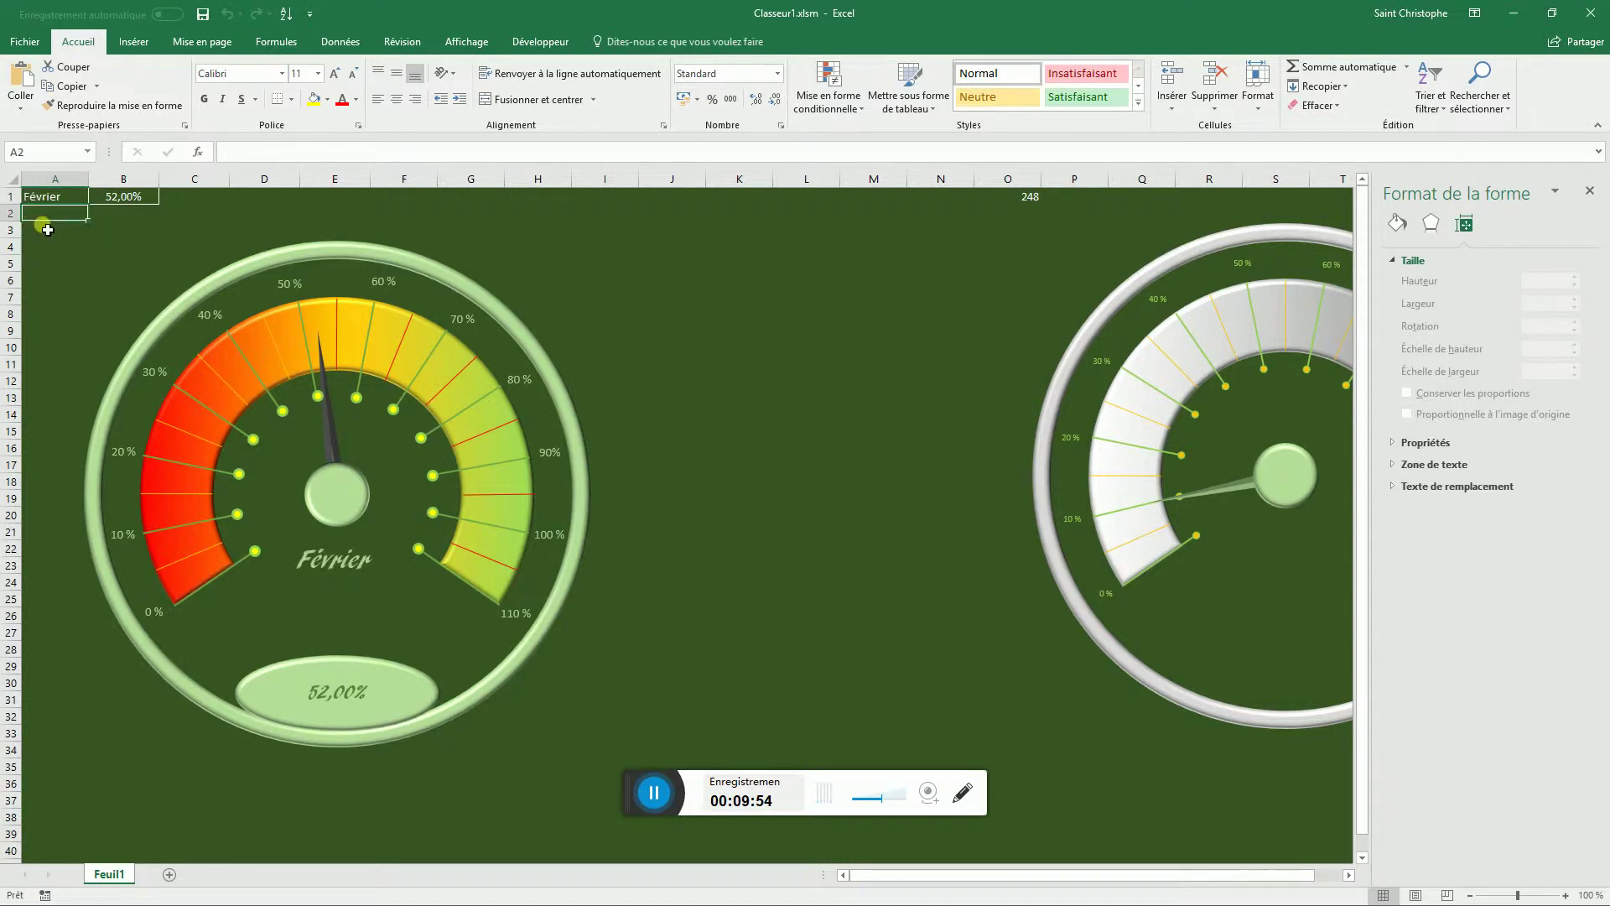
pyautogui.click(57, 202)
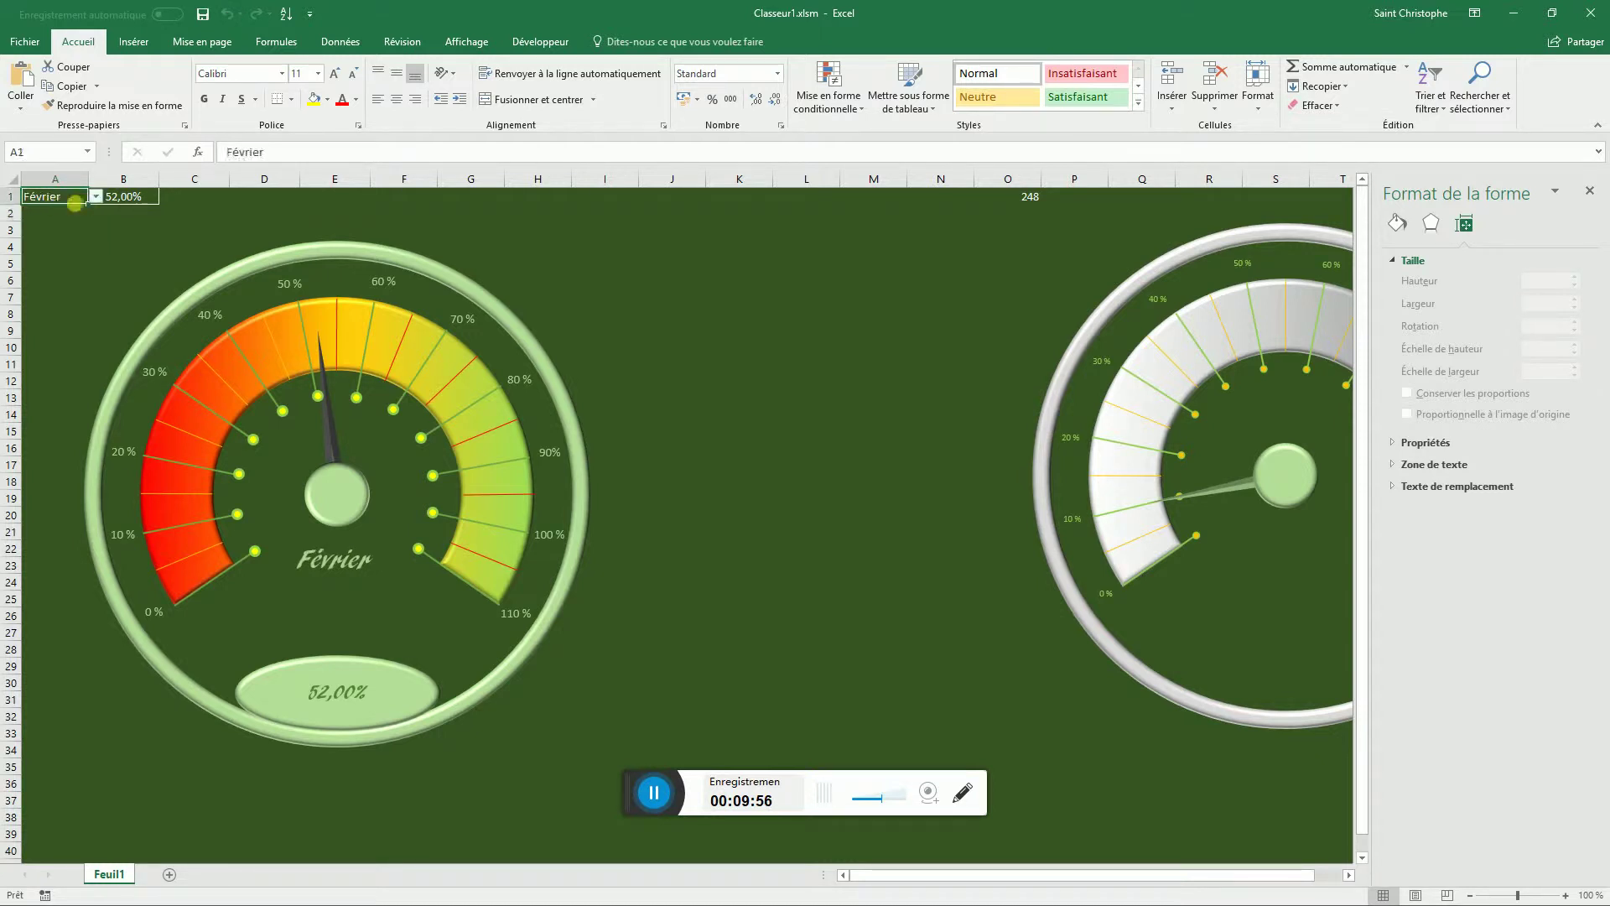
pyautogui.click(96, 196)
pyautogui.click(45, 277)
pyautogui.press('Return')
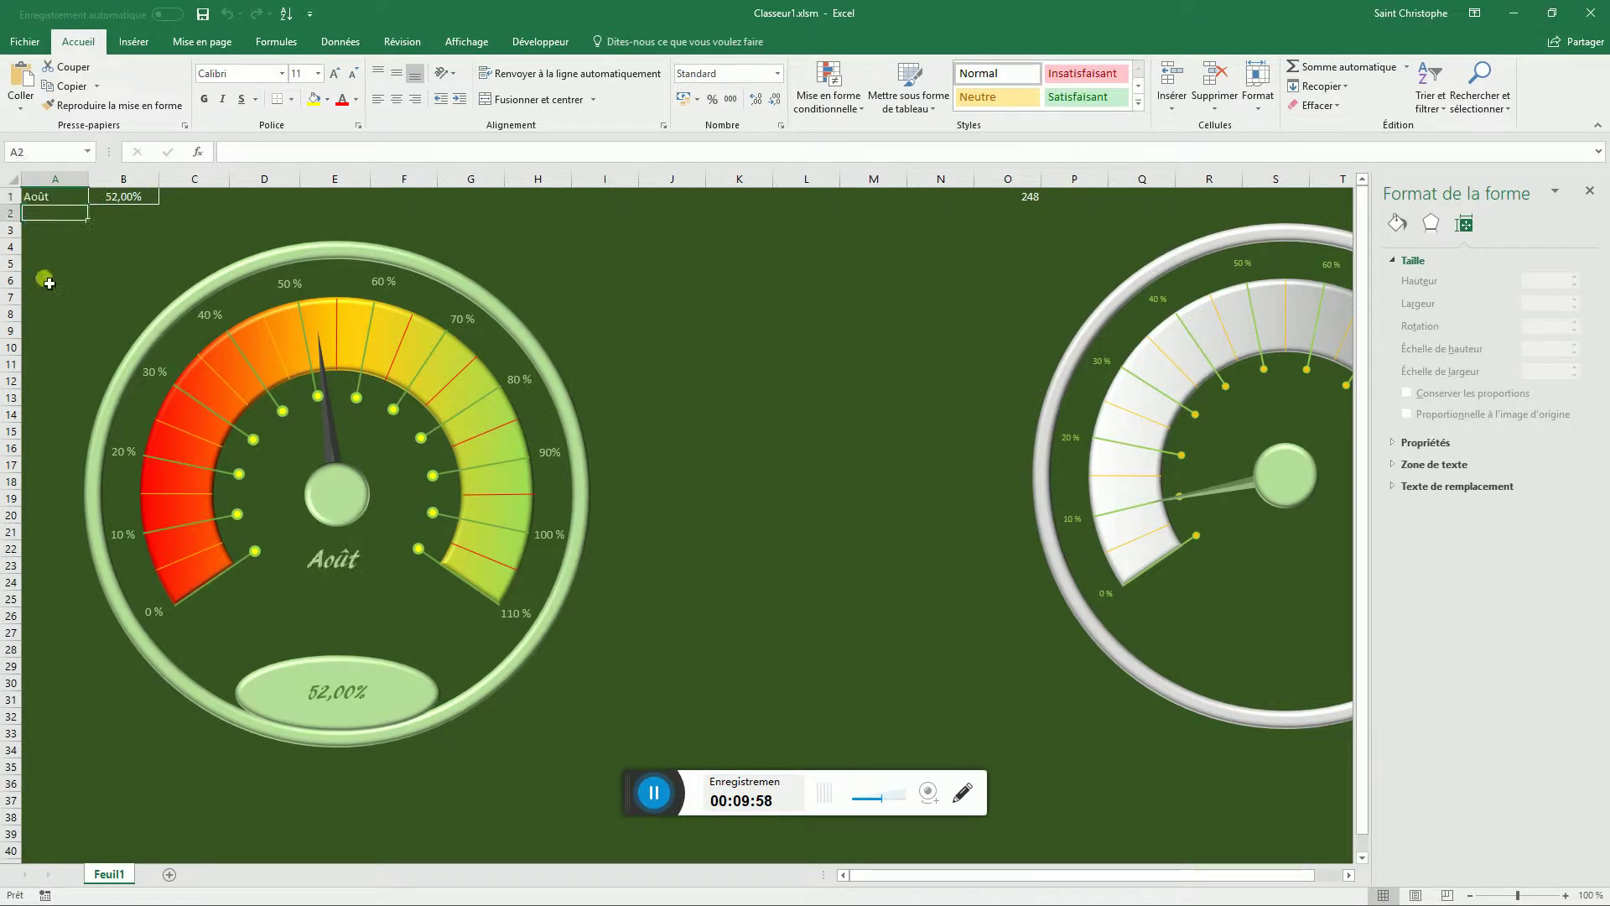
# - Select the coloured gauge group together with the small dots around the inside of its scale arc
pyautogui.click(115, 198)
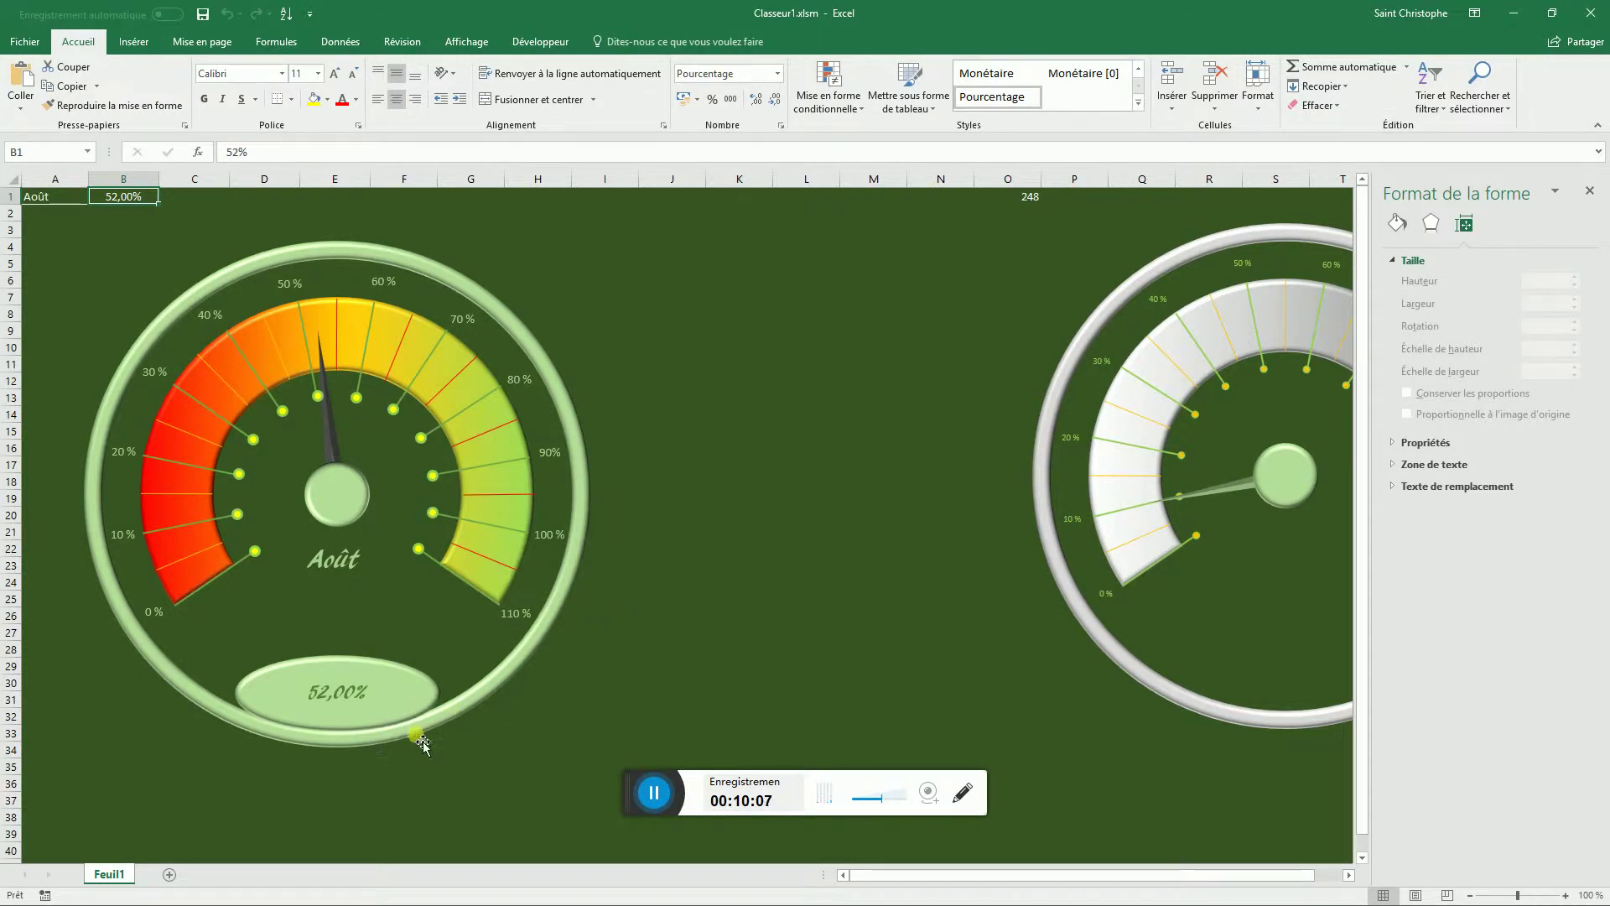
pyautogui.click(242, 575)
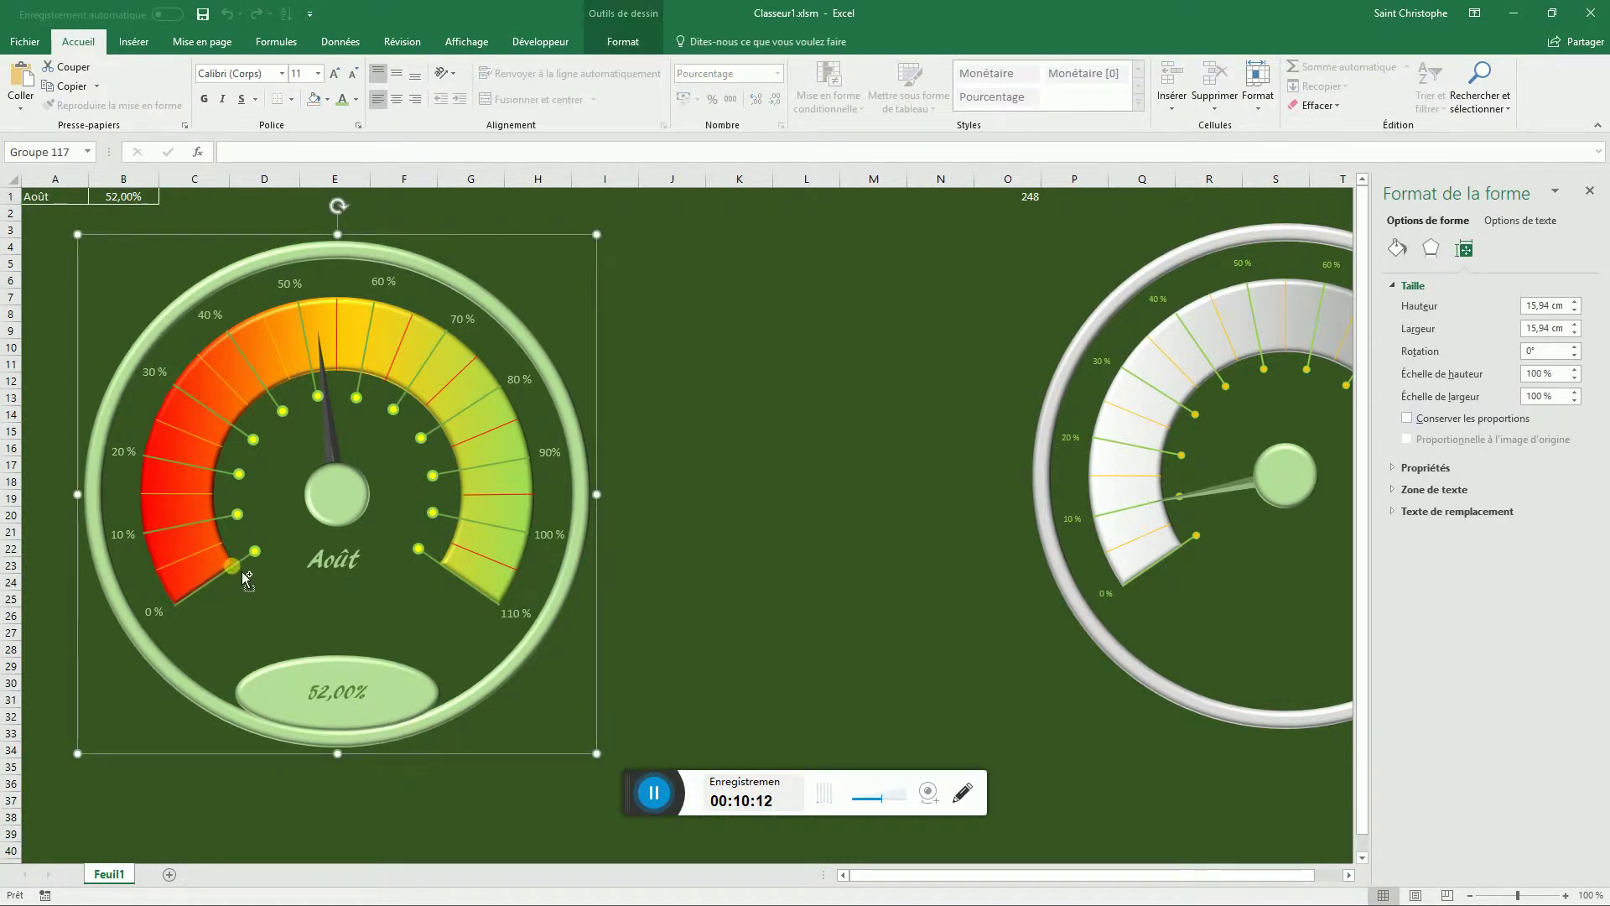
pyautogui.click(256, 552)
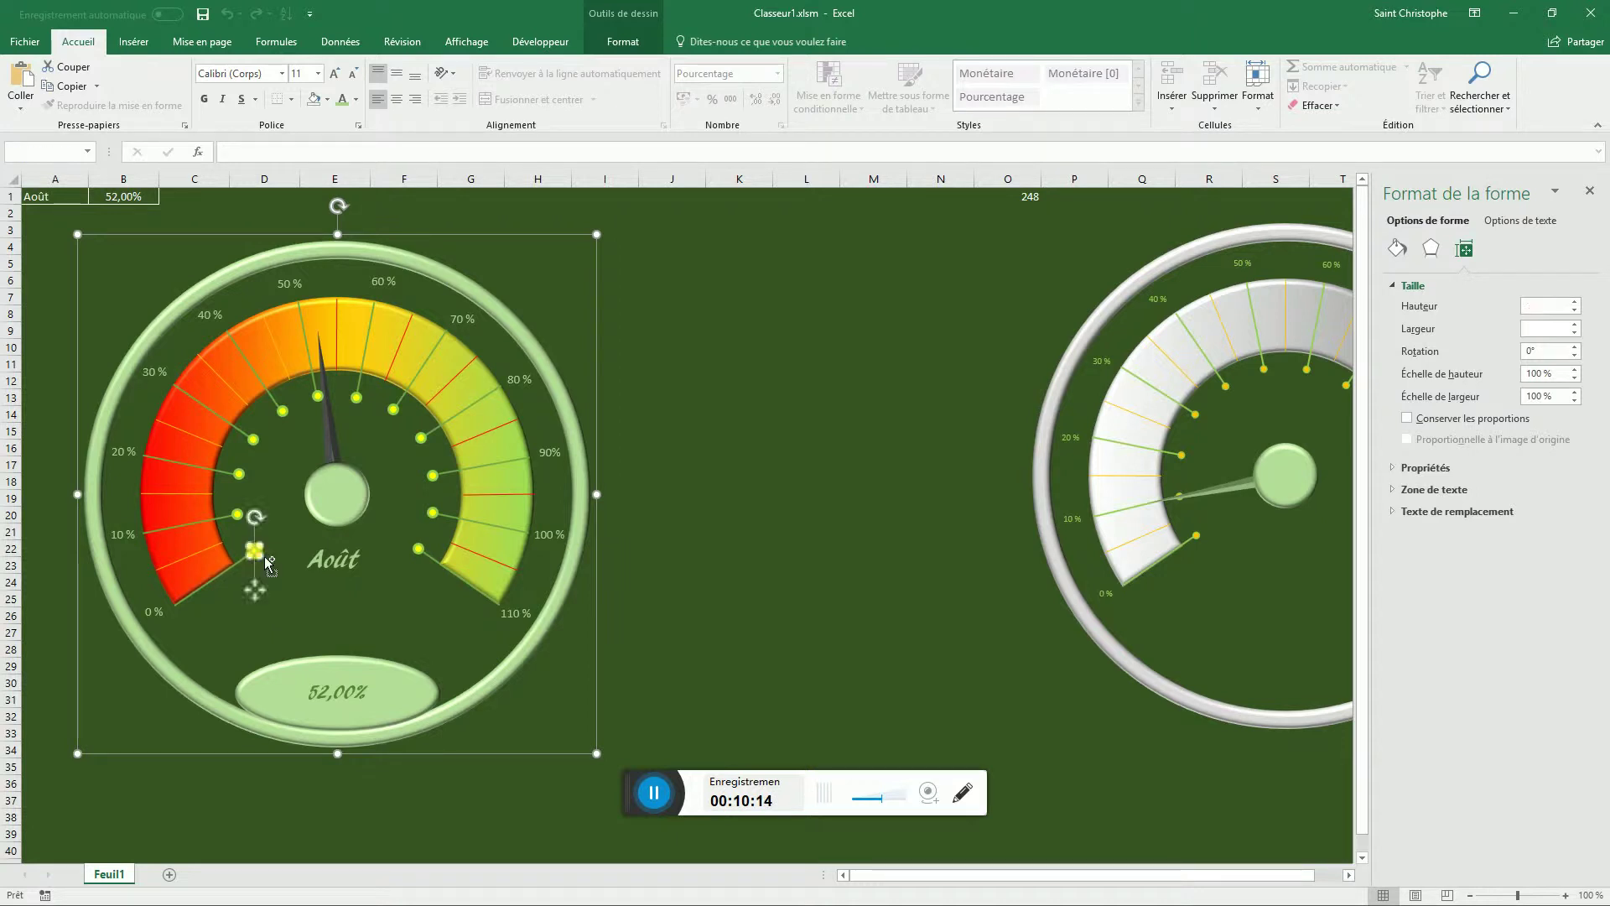
pyautogui.keyDown('ctrl'); pyautogui.click(244, 514); pyautogui.keyUp('ctrl')
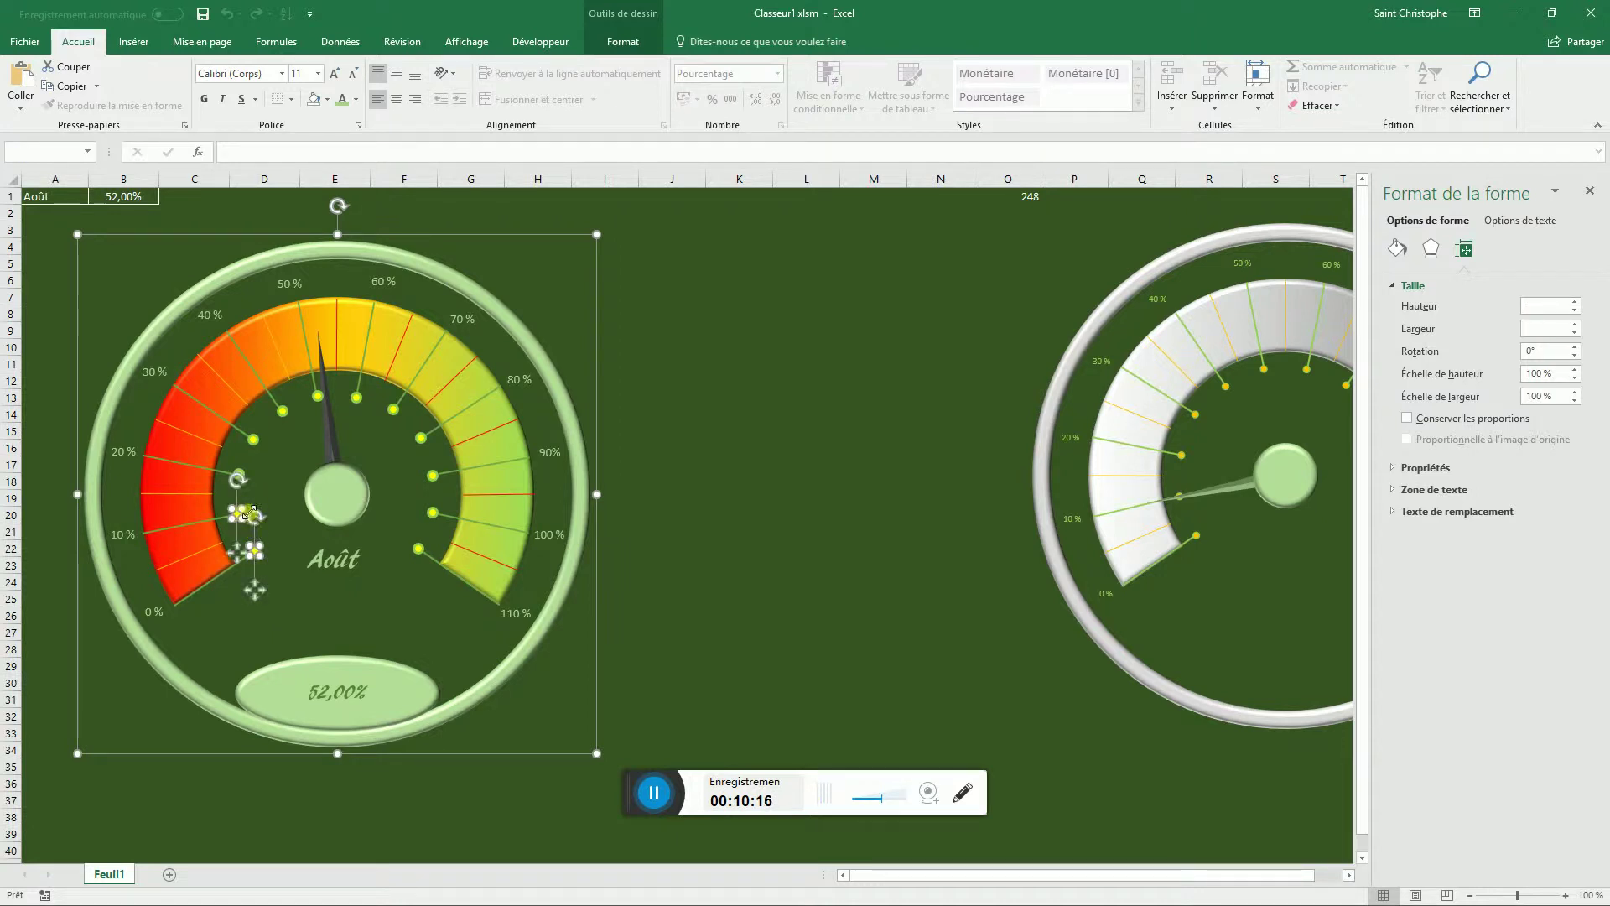
pyautogui.keyDown('ctrl'); pyautogui.click(254, 438); pyautogui.keyUp('ctrl')
pyautogui.keyDown('ctrl'); pyautogui.click(283, 411); pyautogui.keyUp('ctrl')
pyautogui.keyDown('ctrl'); pyautogui.click(291, 418); pyautogui.keyUp('ctrl')
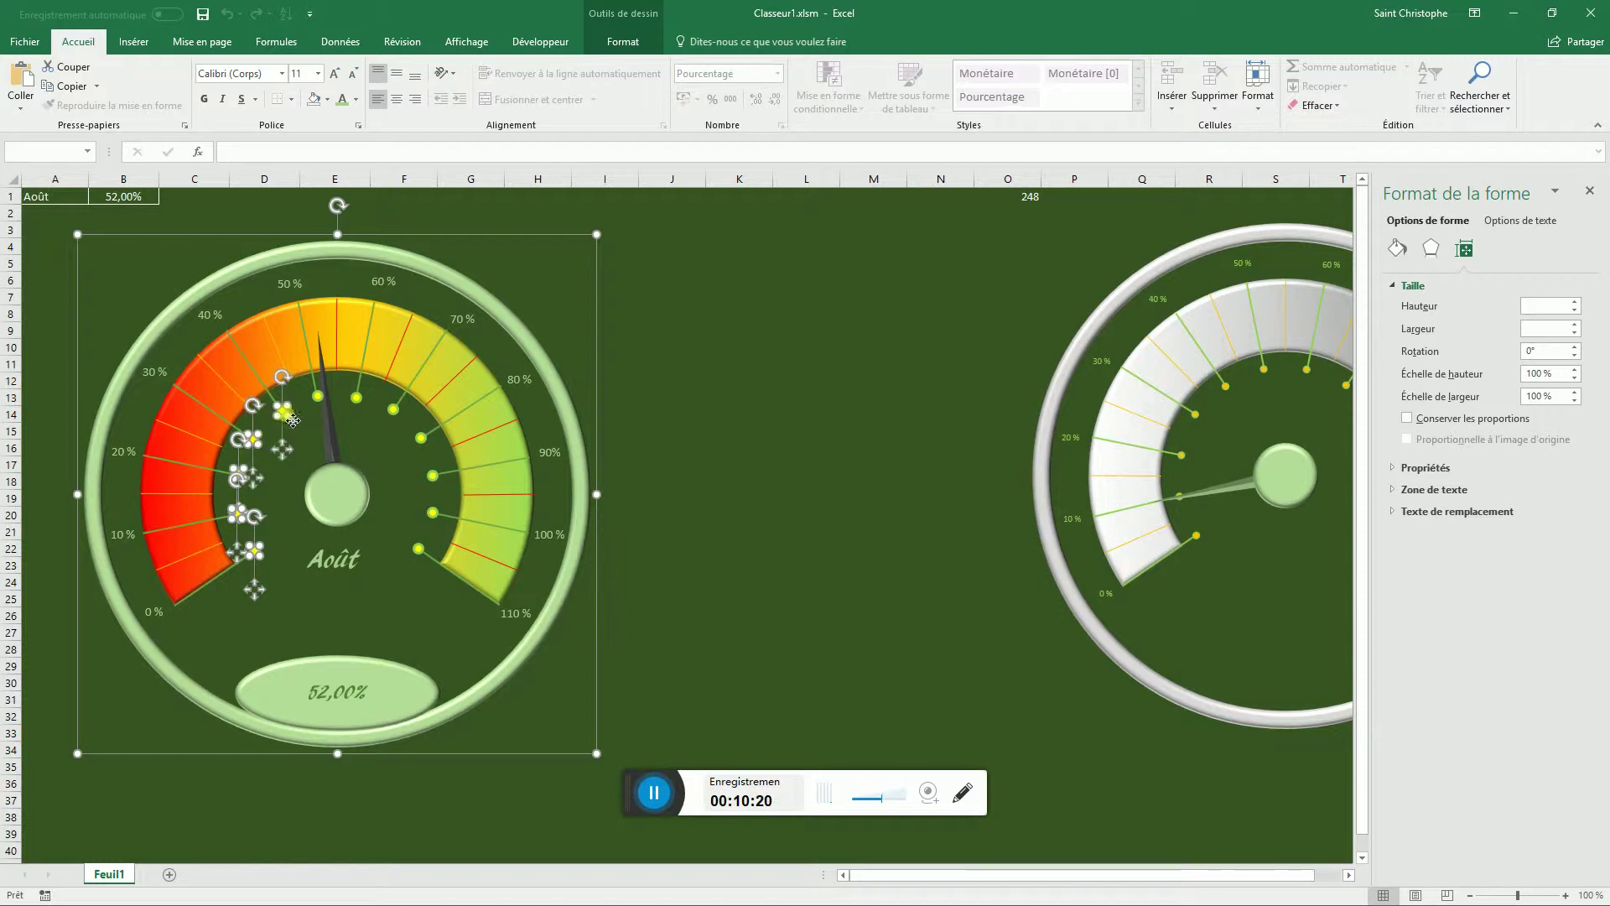
pyautogui.keyDown('ctrl'); pyautogui.click(320, 399); pyautogui.keyUp('ctrl')
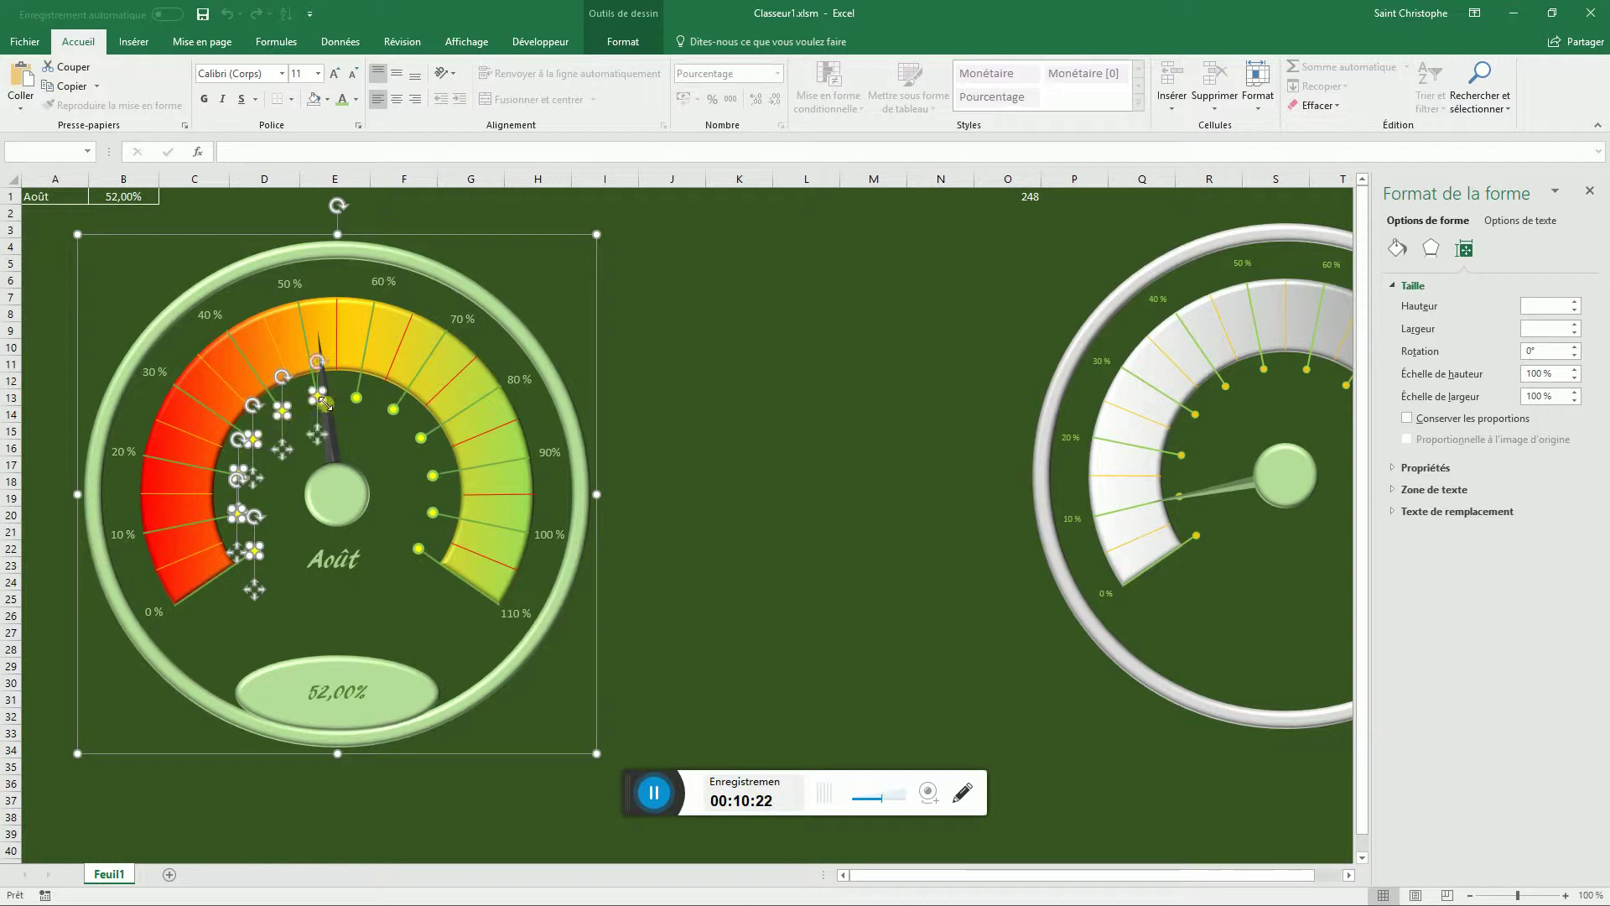
pyautogui.keyDown('ctrl'); pyautogui.click(359, 397); pyautogui.keyUp('ctrl')
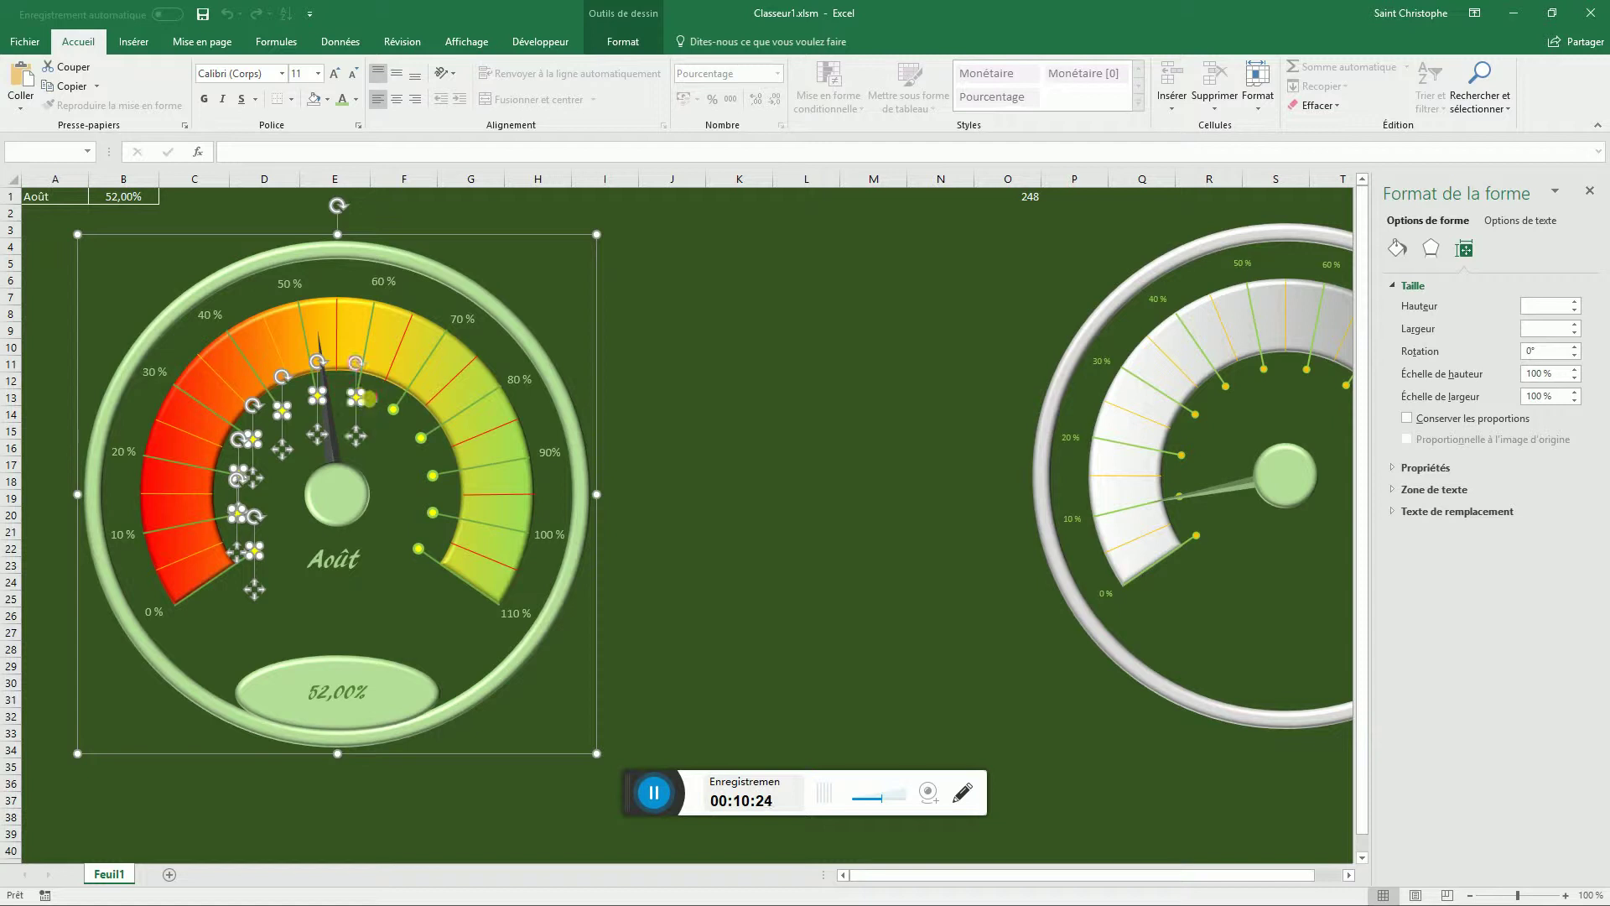
pyautogui.keyDown('ctrl'); pyautogui.click(393, 409); pyautogui.keyUp('ctrl')
pyautogui.keyDown('ctrl'); pyautogui.click(421, 440); pyautogui.keyUp('ctrl')
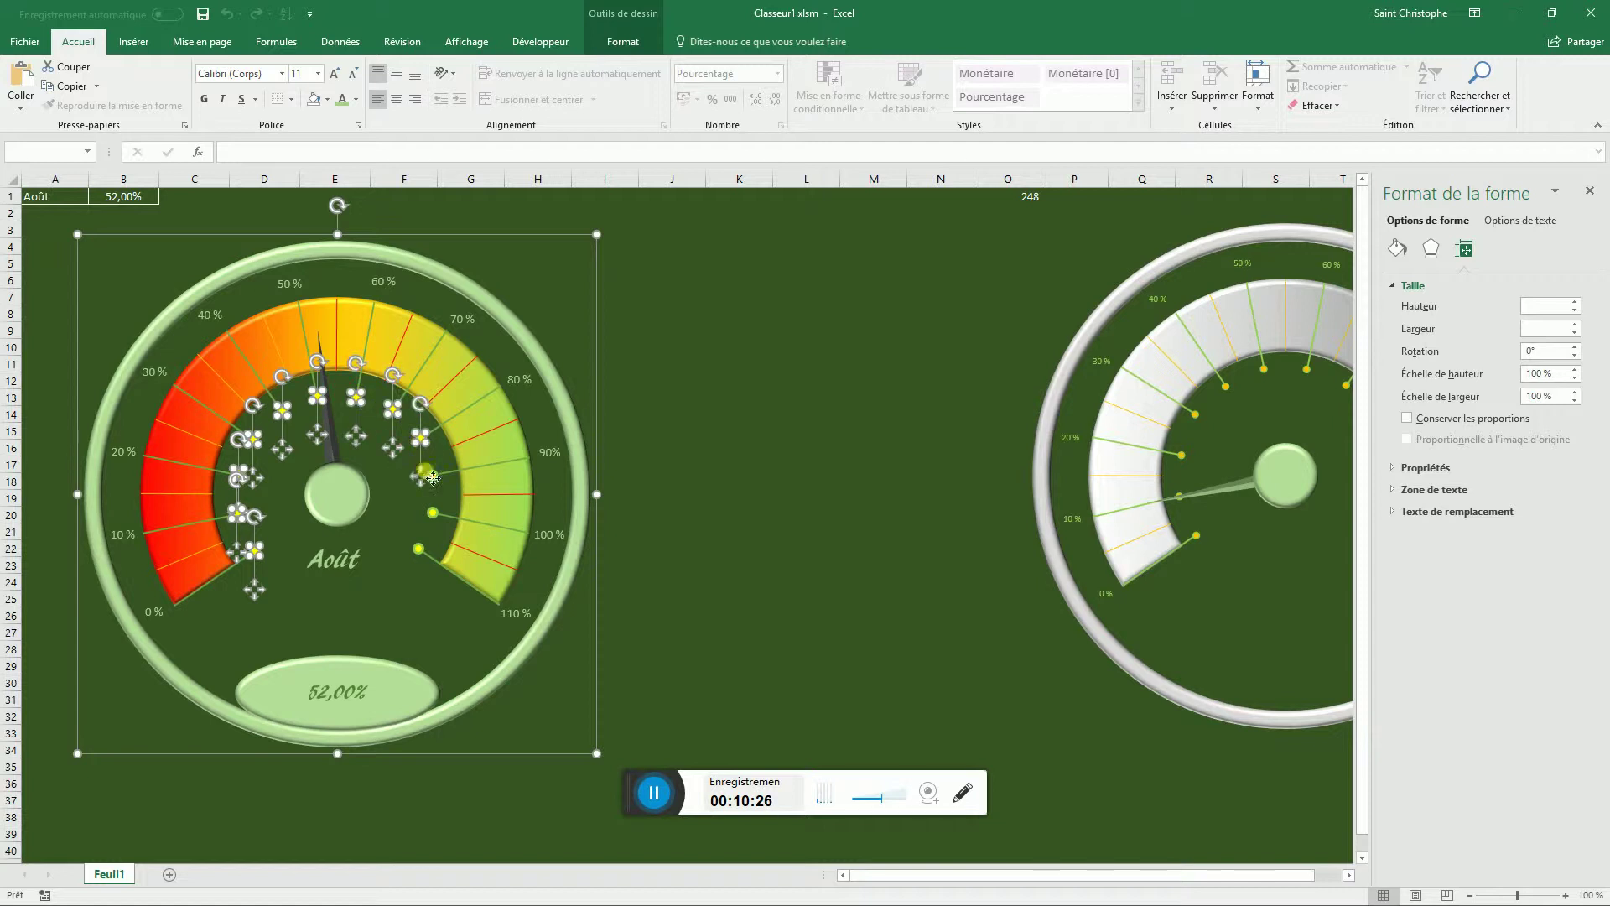
pyautogui.keyDown('ctrl'); pyautogui.click(434, 476); pyautogui.keyUp('ctrl')
pyautogui.keyDown('ctrl'); pyautogui.click(435, 516); pyautogui.keyUp('ctrl')
pyautogui.keyDown('ctrl'); pyautogui.click(420, 550); pyautogui.keyUp('ctrl')
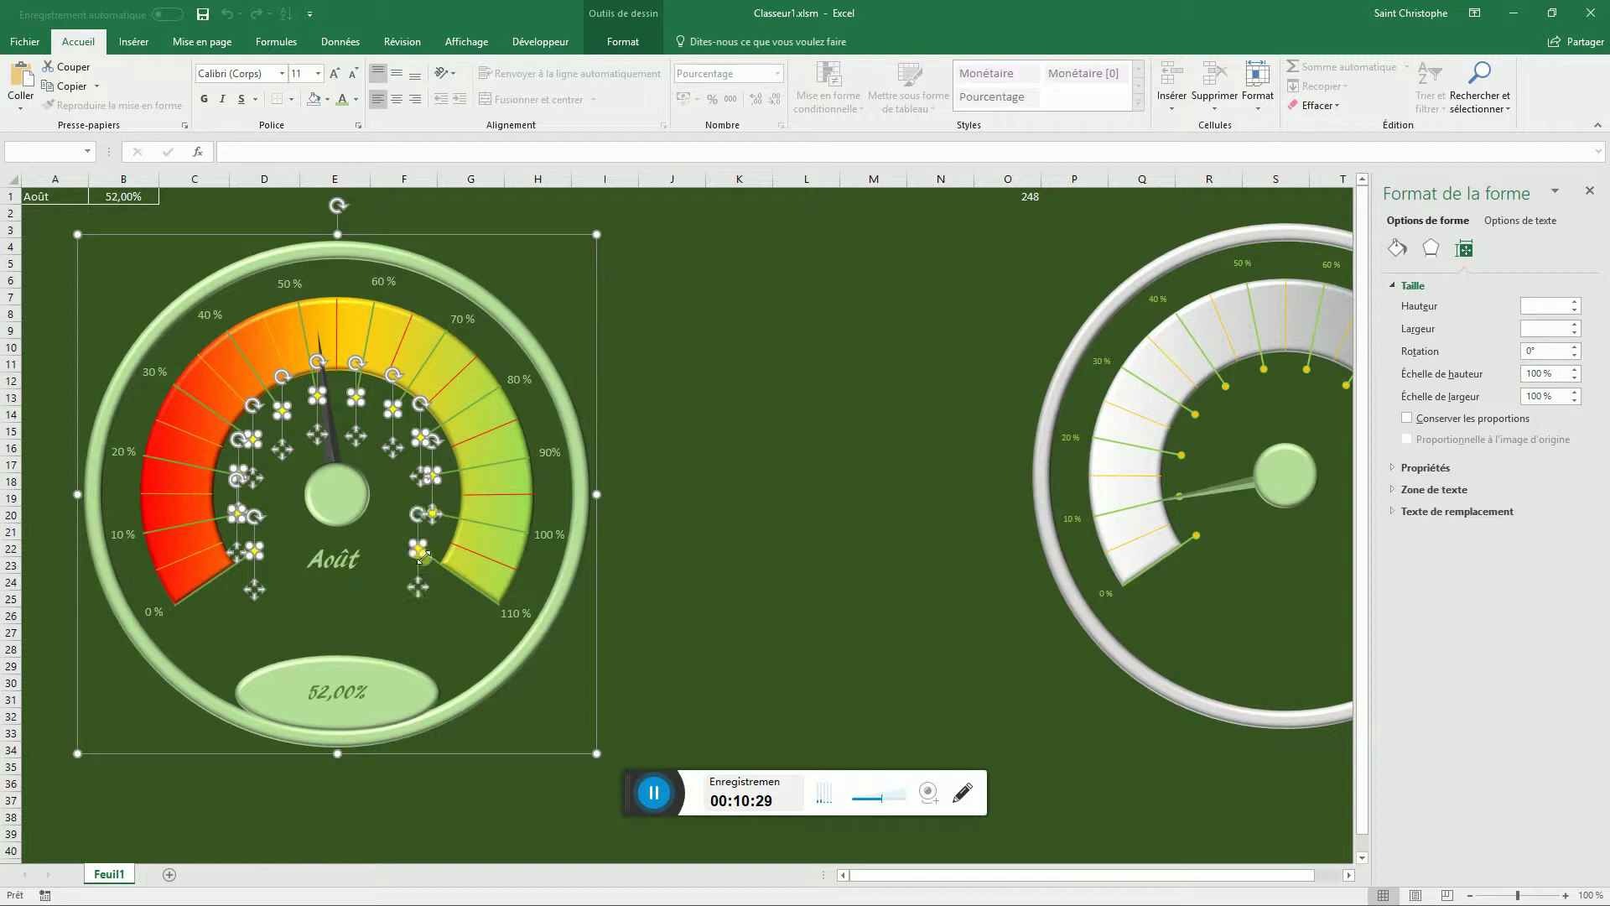
# - Try to add the dot beside the 100 % graduation to the selected gauge shapes
pyautogui.keyDown('ctrl'); pyautogui.click(443, 514); pyautogui.keyUp('ctrl')
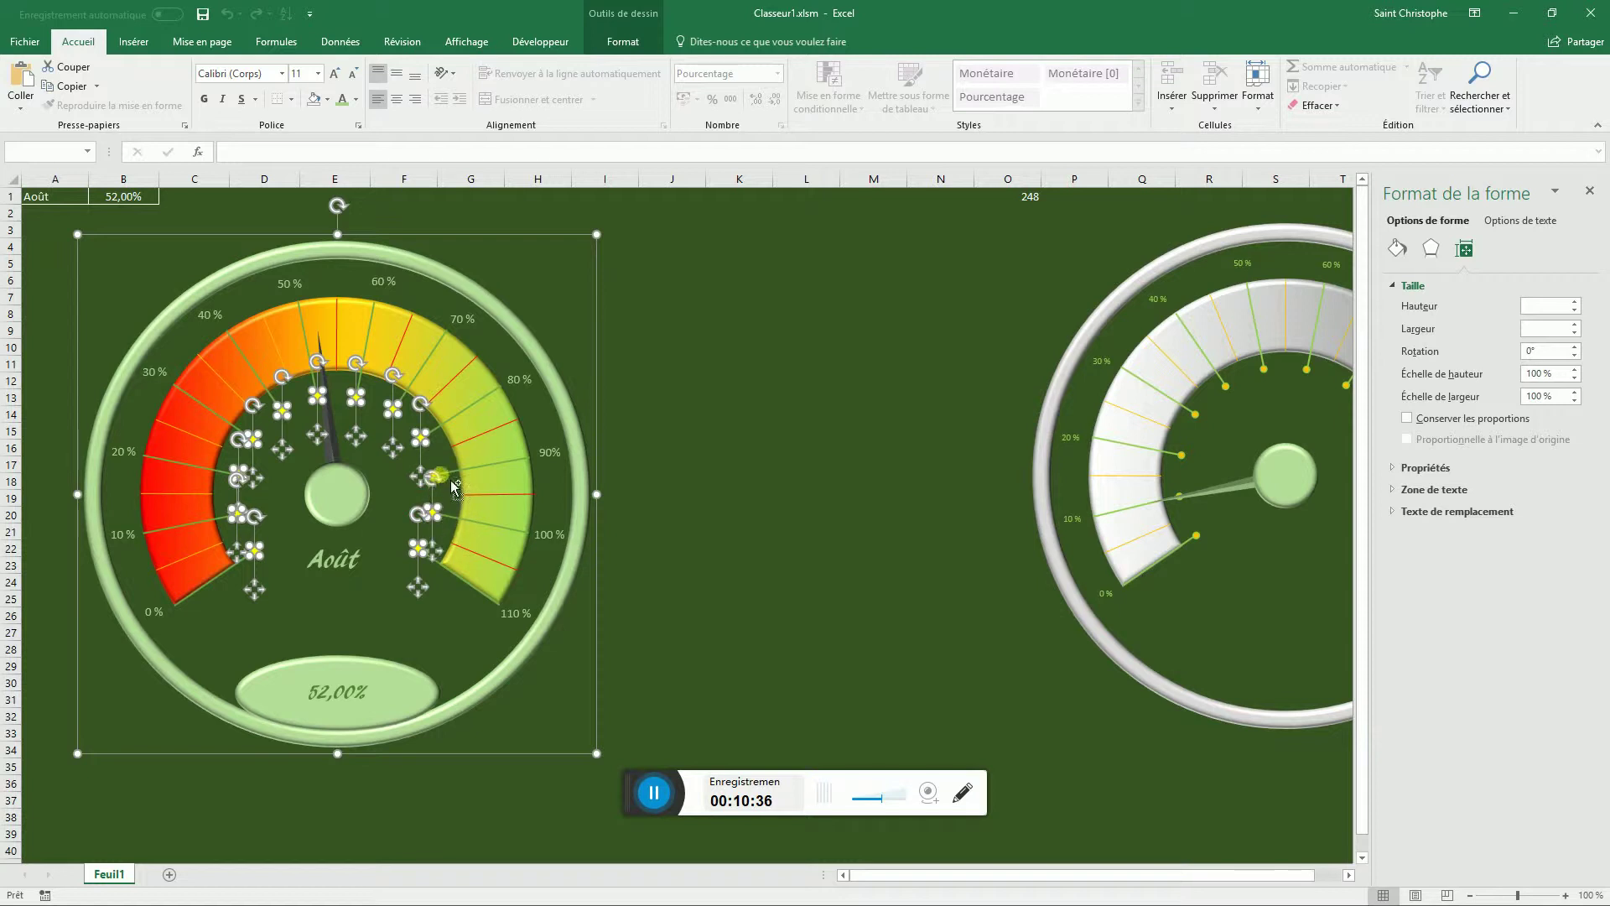
pyautogui.keyDown('ctrl'); pyautogui.click(447, 489); pyautogui.keyUp('ctrl')
pyautogui.keyDown('ctrl'); pyautogui.click(426, 503); pyautogui.keyUp('ctrl')
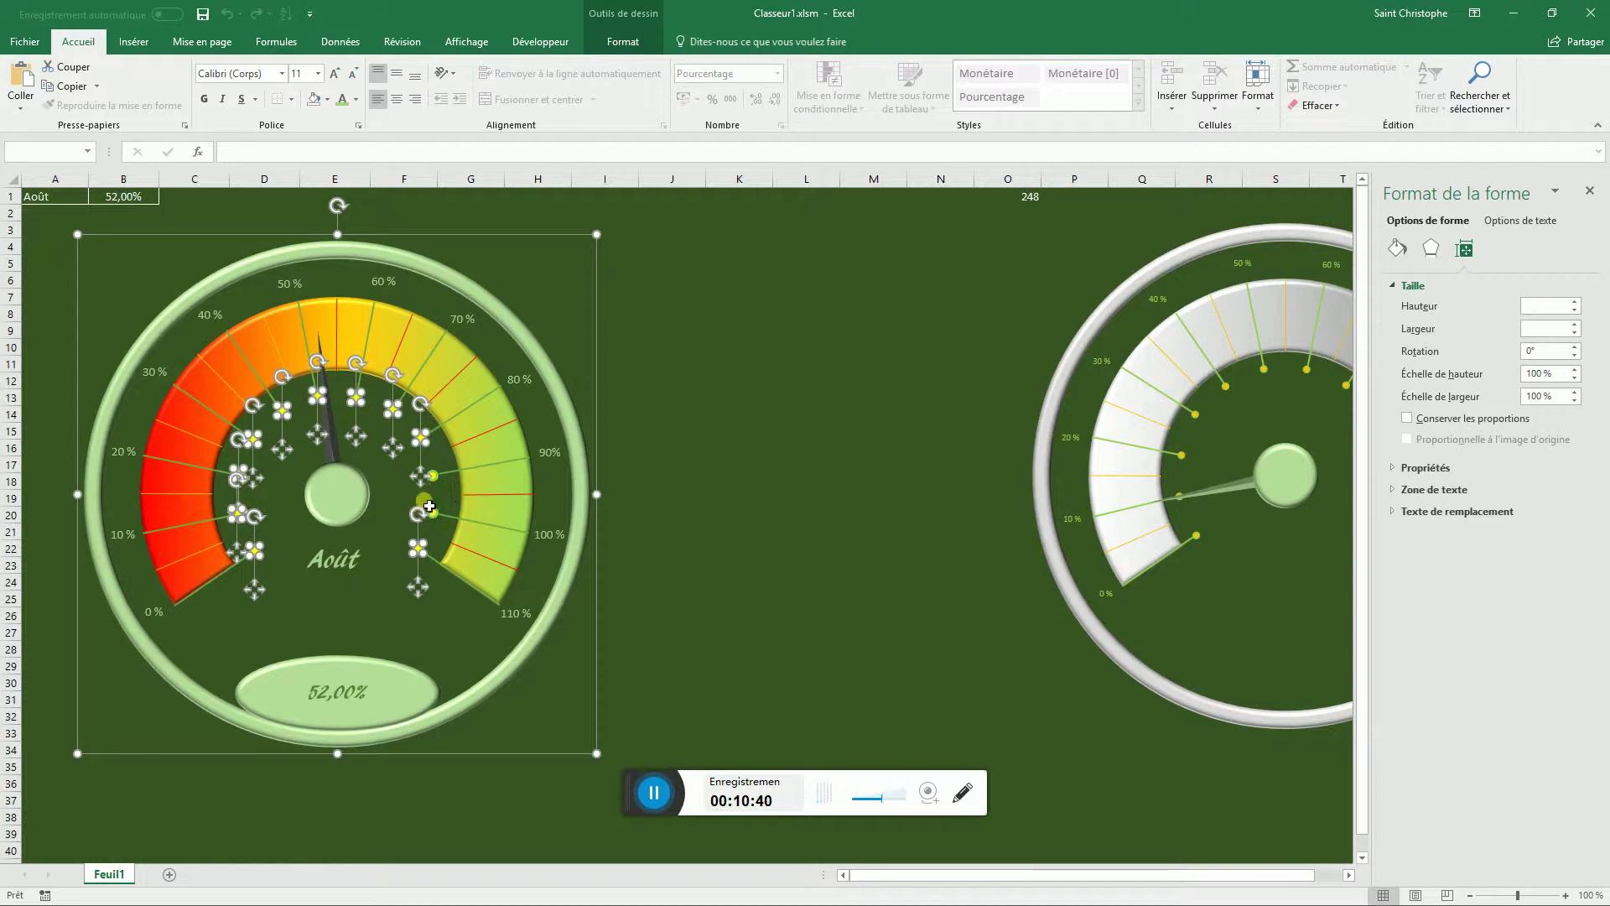
pyautogui.keyDown('ctrl'); pyautogui.click(447, 486); pyautogui.keyUp('ctrl')
pyautogui.keyDown('ctrl'); pyautogui.click(449, 487); pyautogui.keyUp('ctrl')
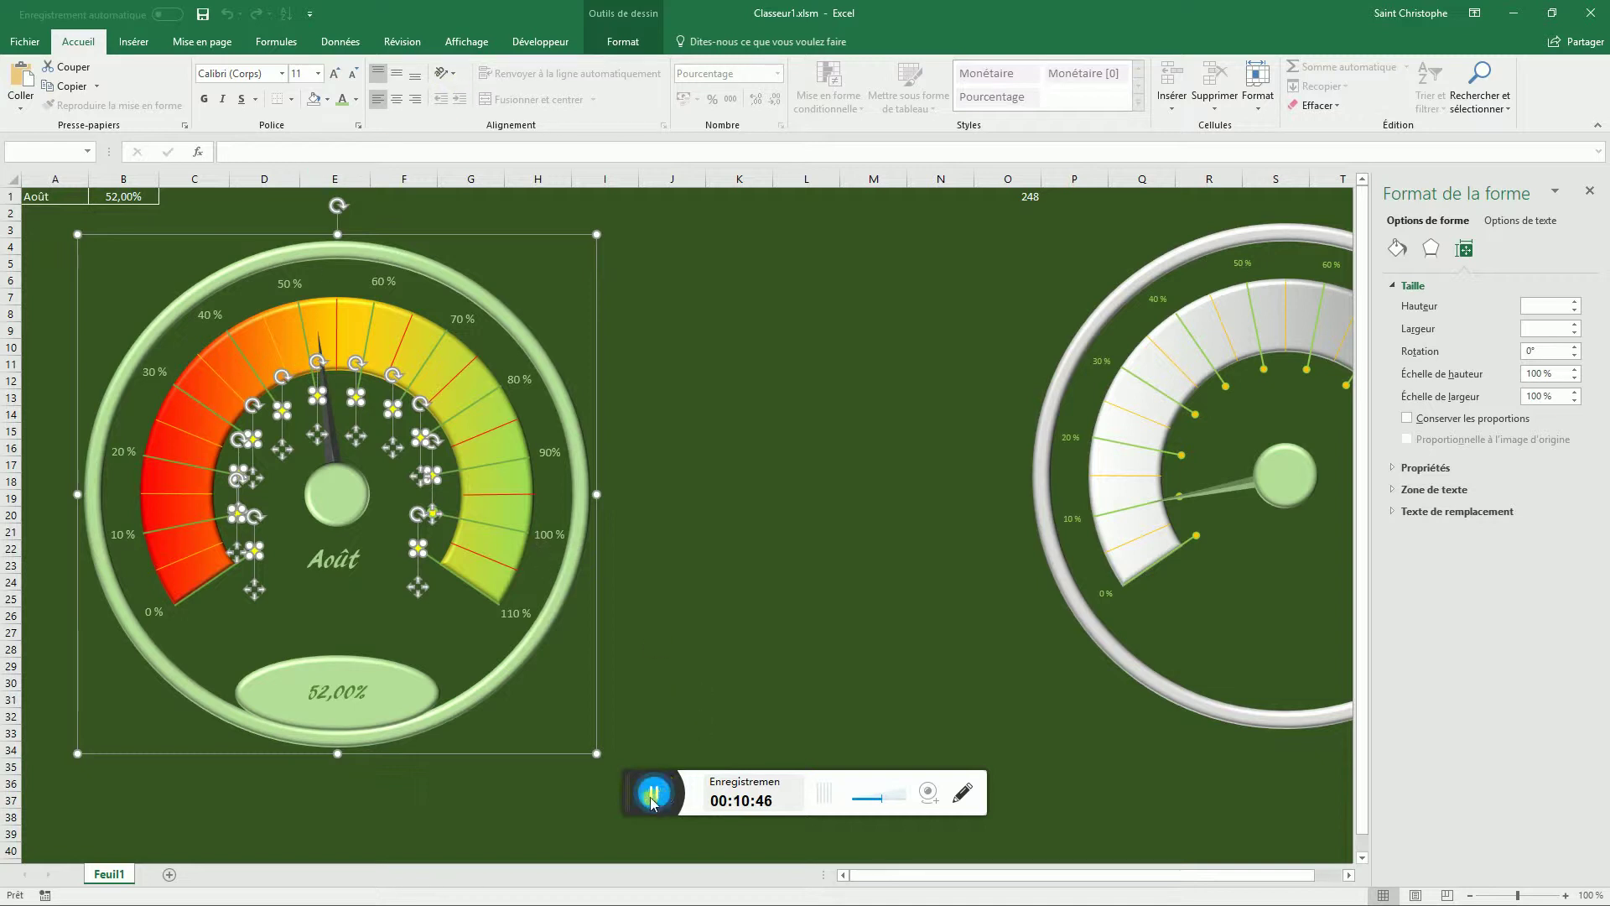
# - Add the percentage ellipse to the selection and group it with the gauge and the selected dots
pyautogui.click(605, 797)
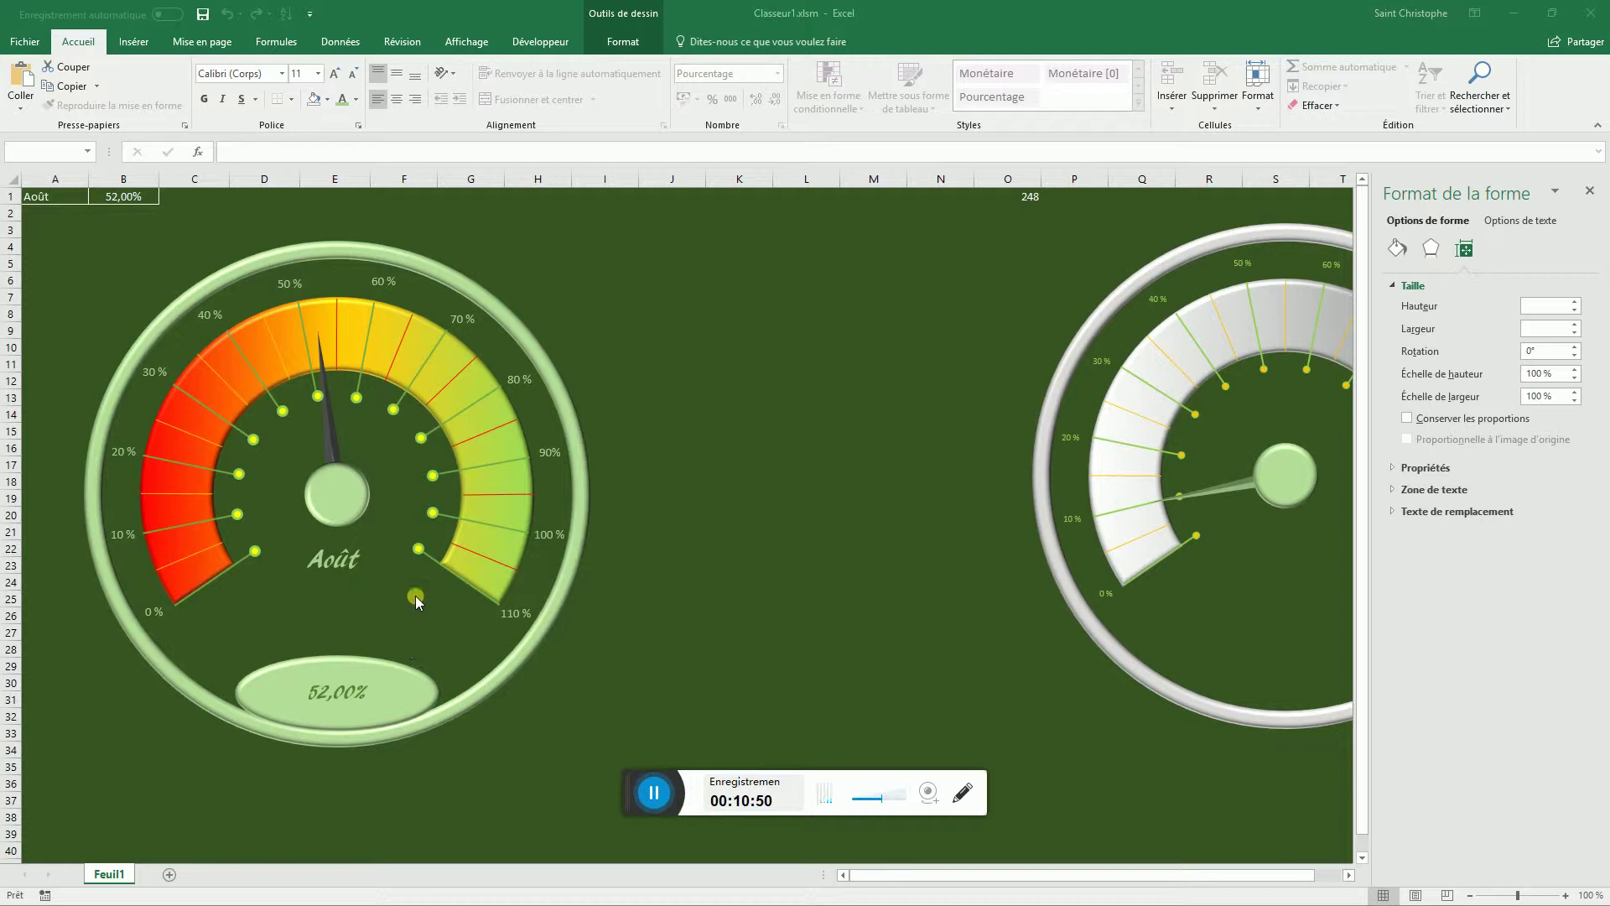
pyautogui.click(415, 552)
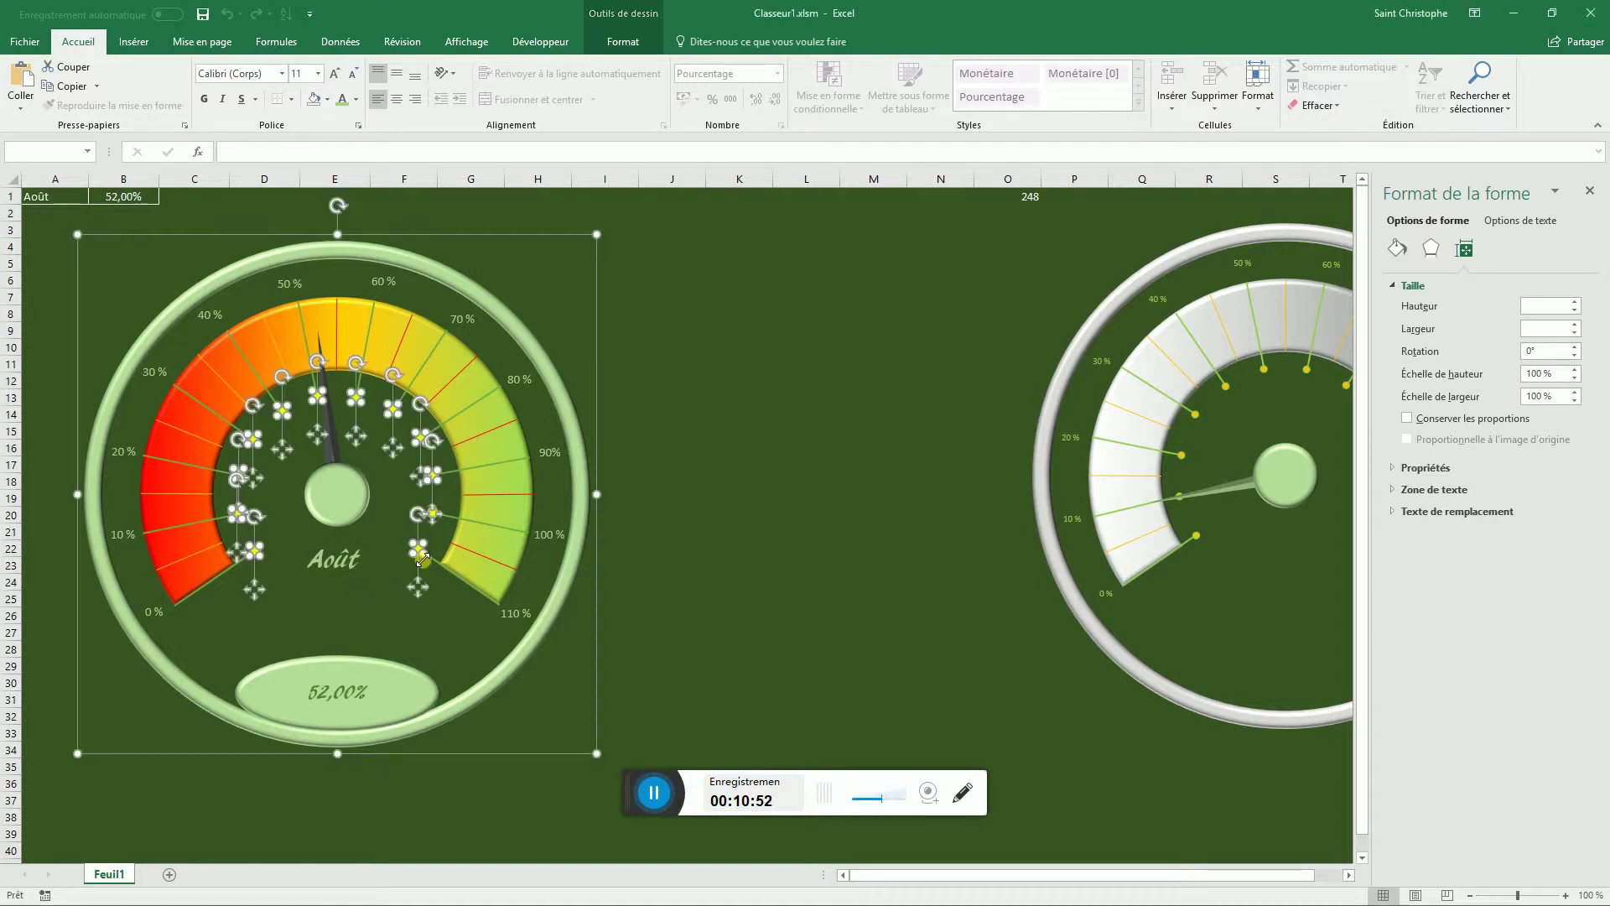
pyautogui.moveTo(419, 549); pyautogui.dragTo(281, 689)
pyautogui.click(280, 688)
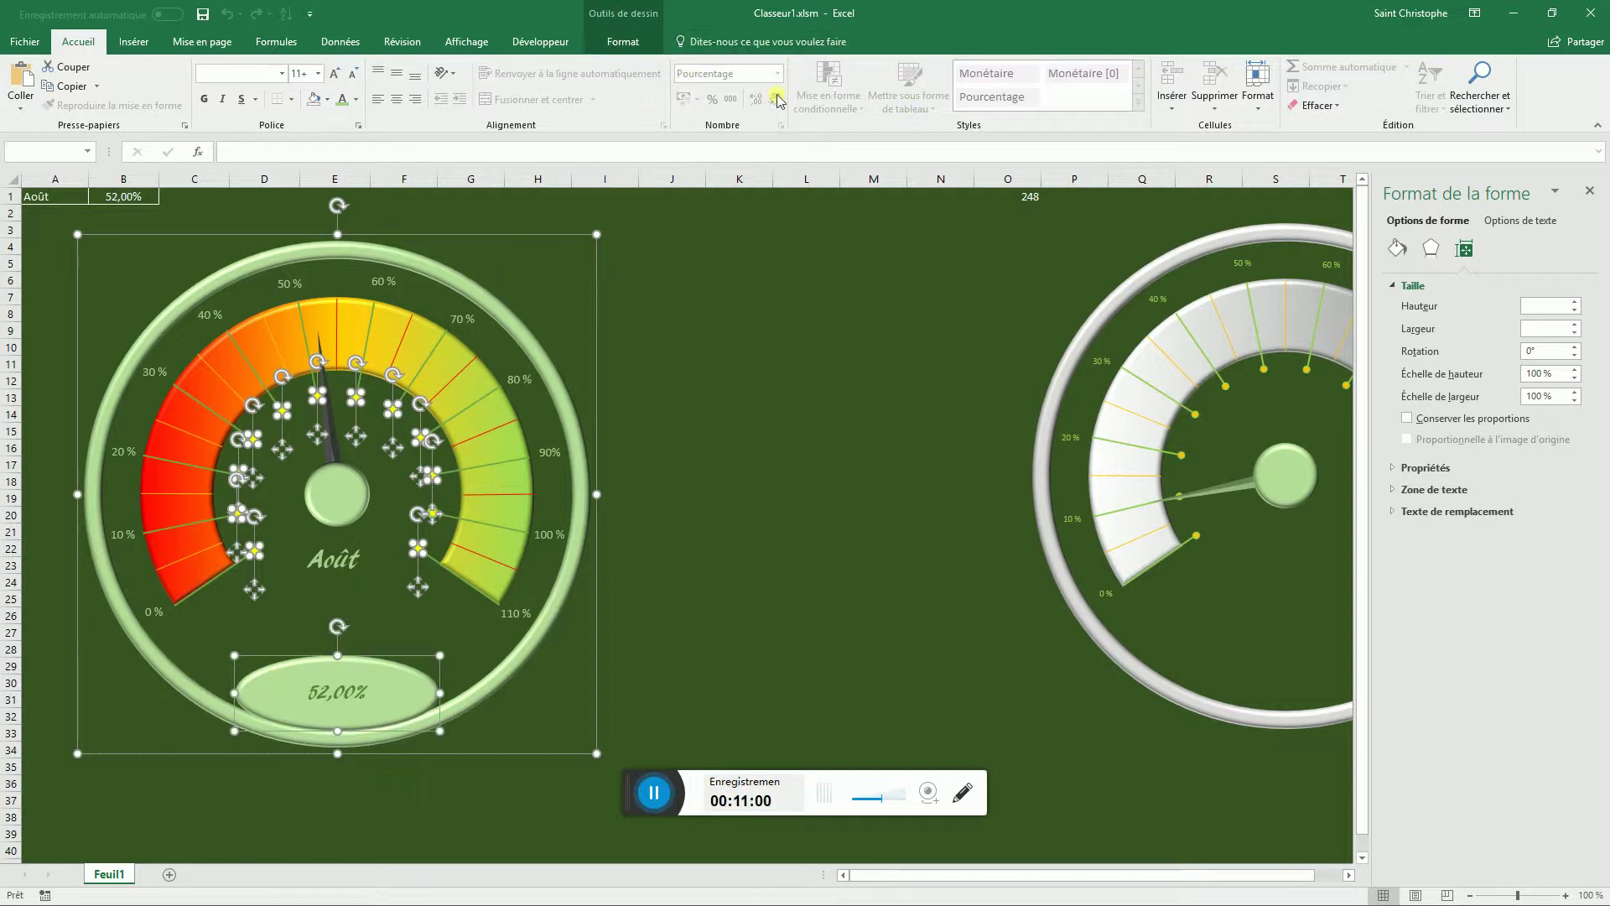
pyautogui.click(630, 14)
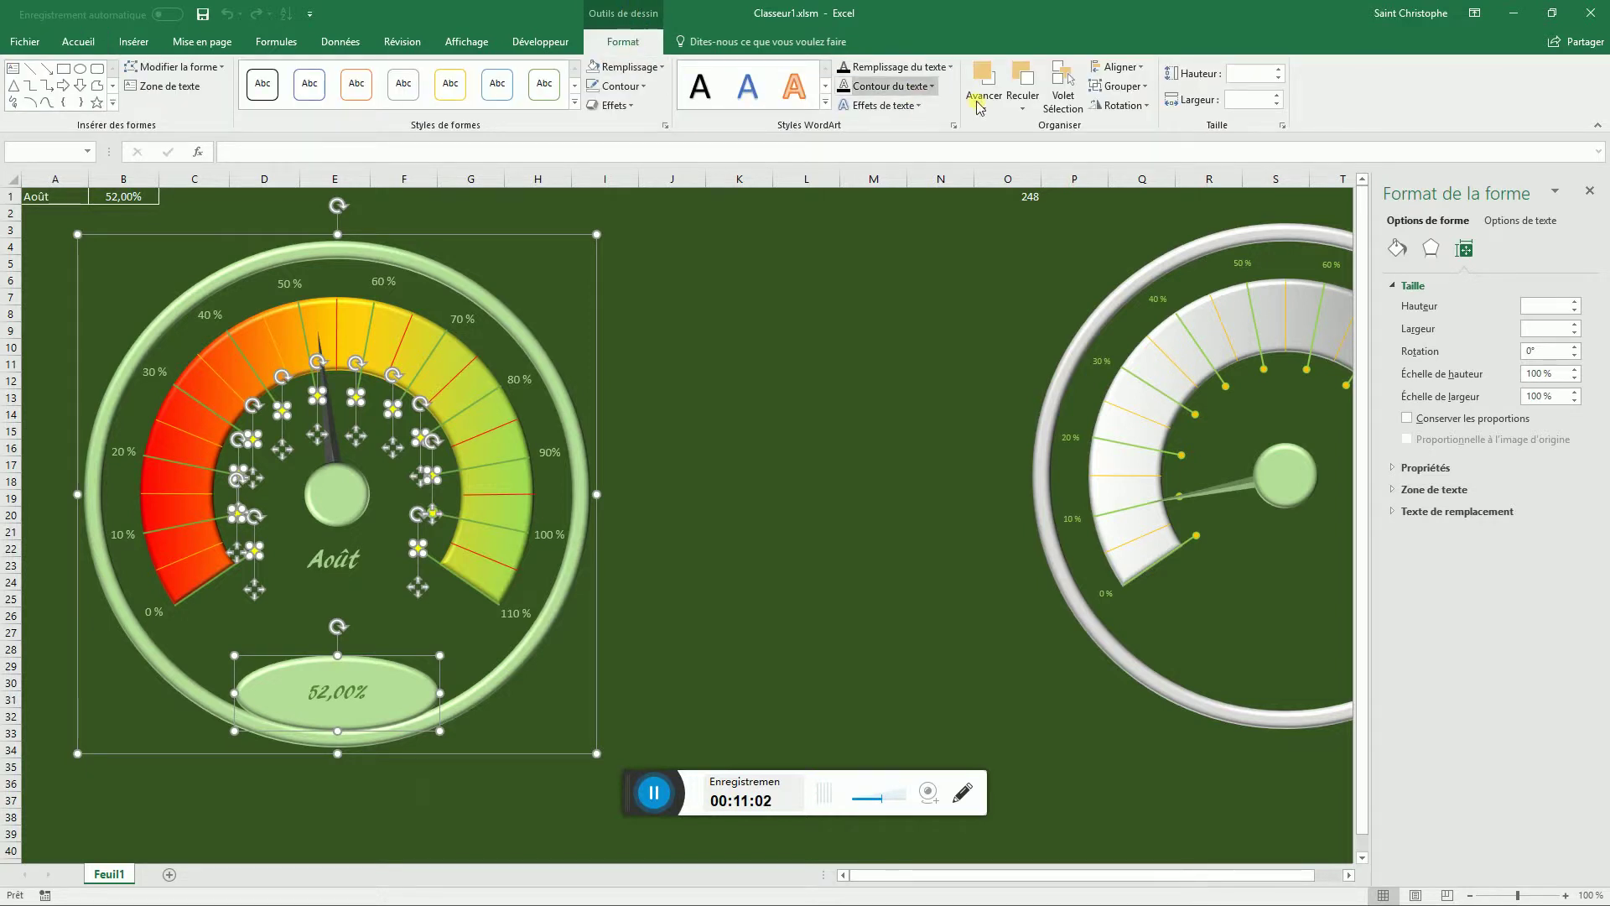
pyautogui.click(1143, 87)
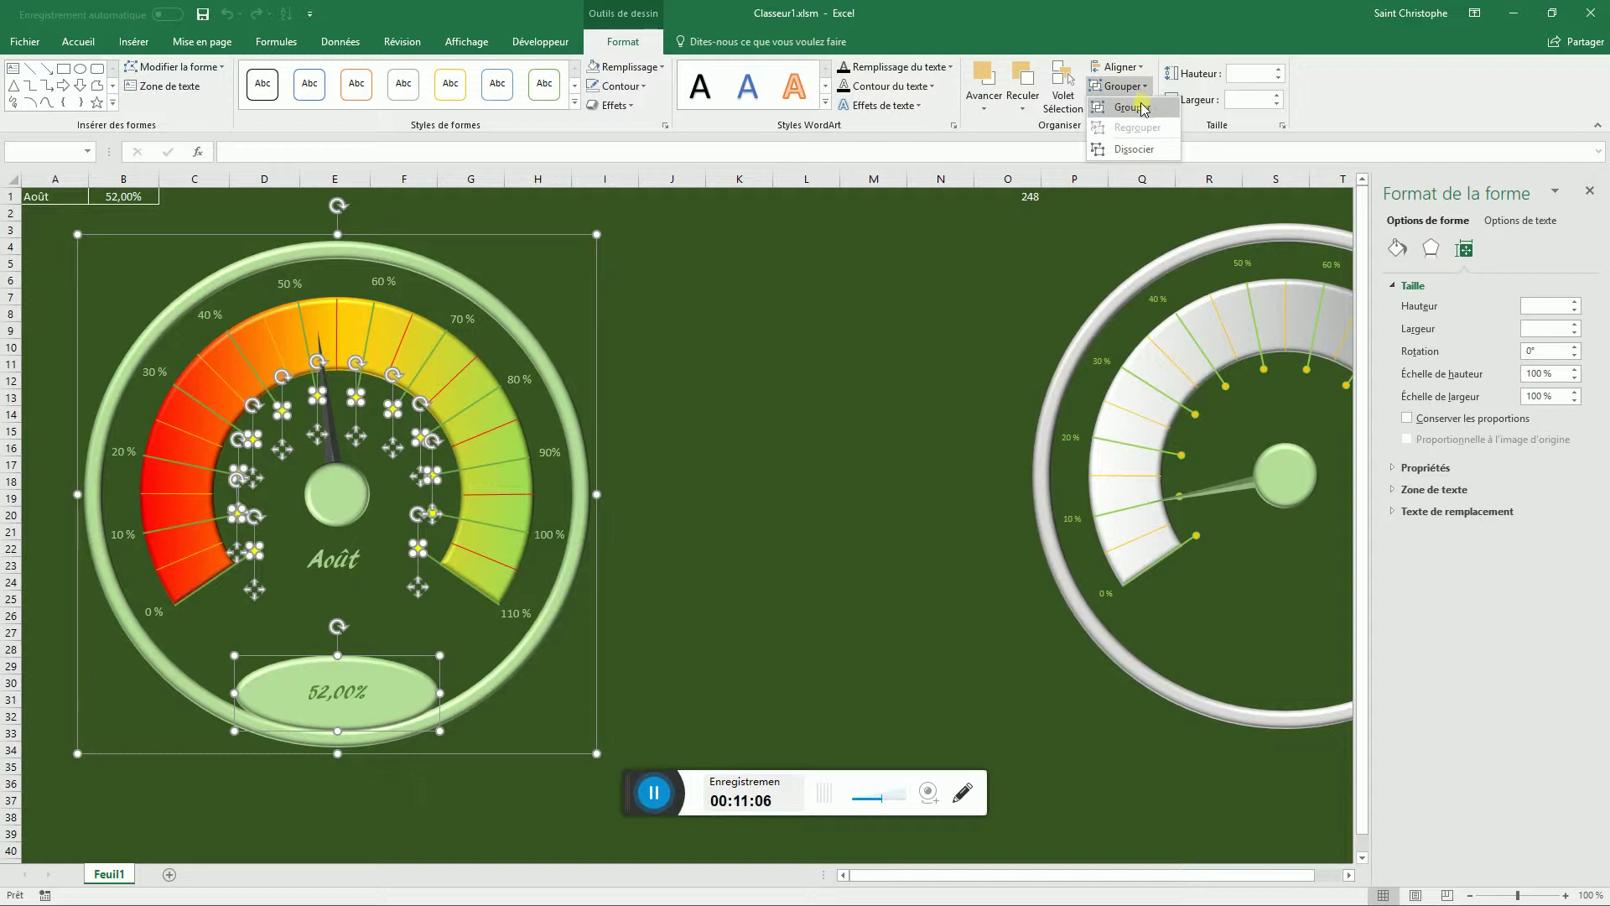
pyautogui.click(1132, 108)
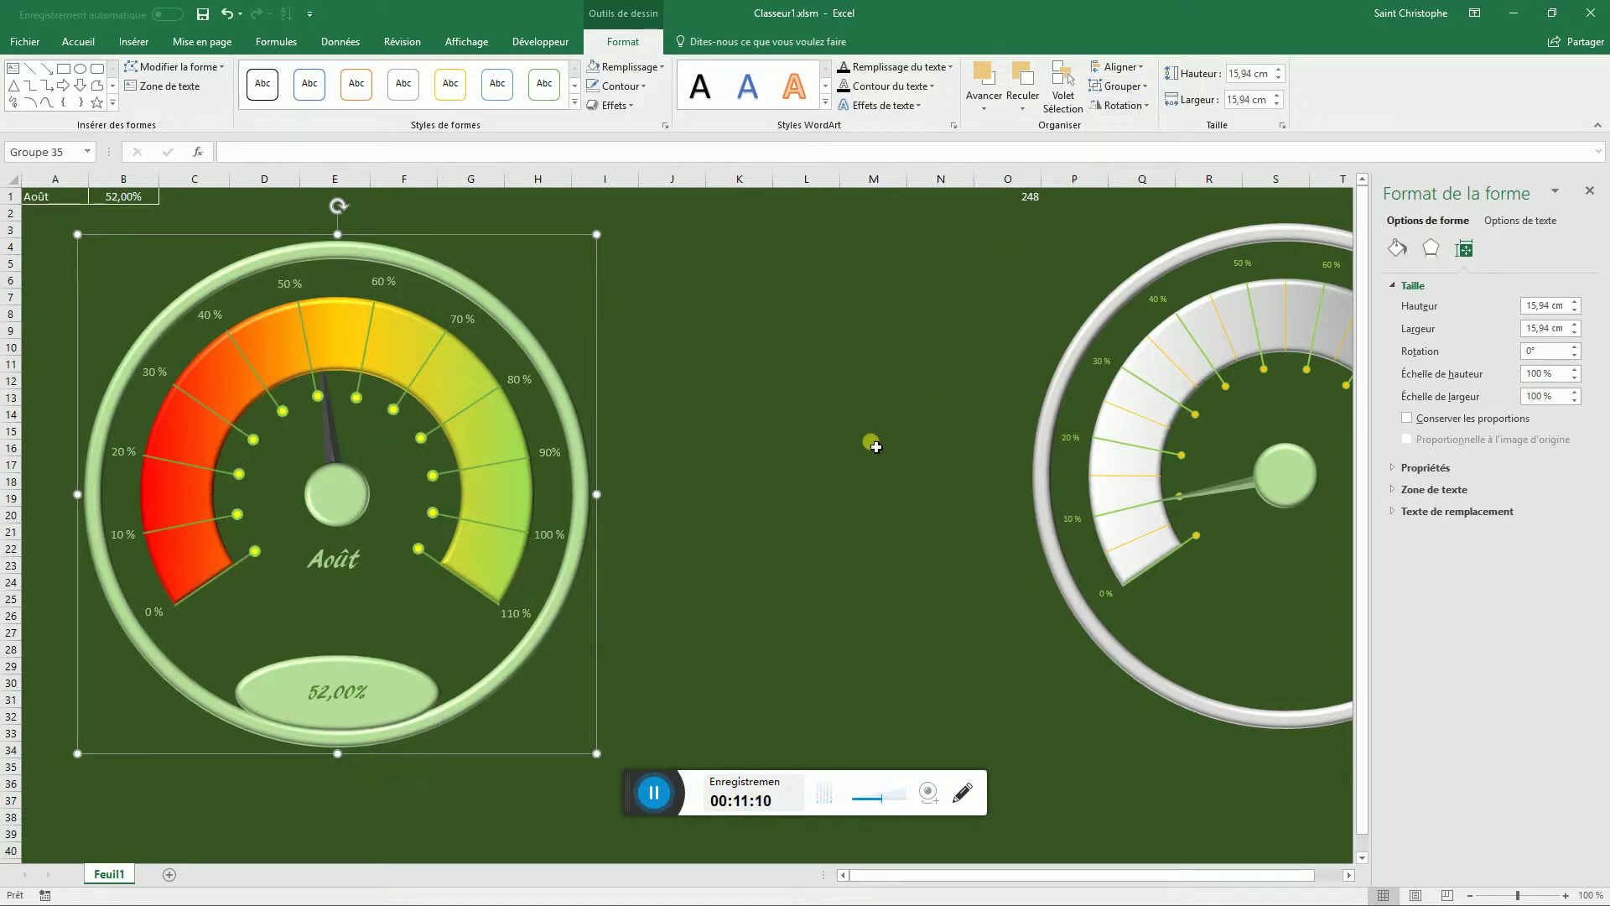
pyautogui.click(873, 445)
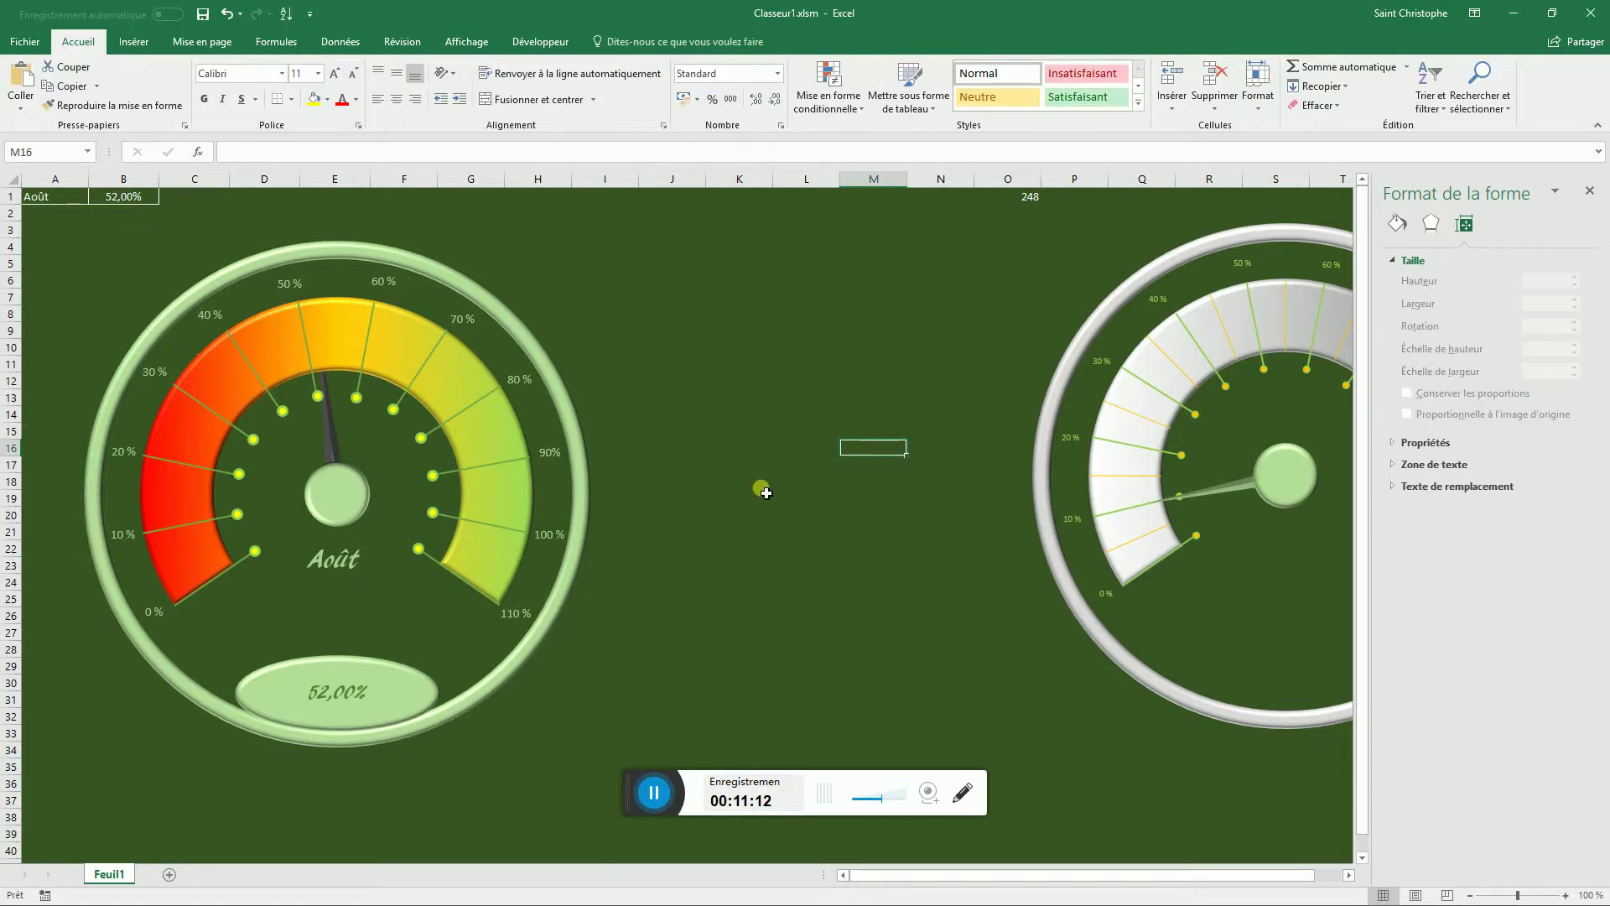
# - Move the grouped gauge together with its needle away from the ungrouped labels and tick lines, towards the grey gauge
pyautogui.click(319, 618)
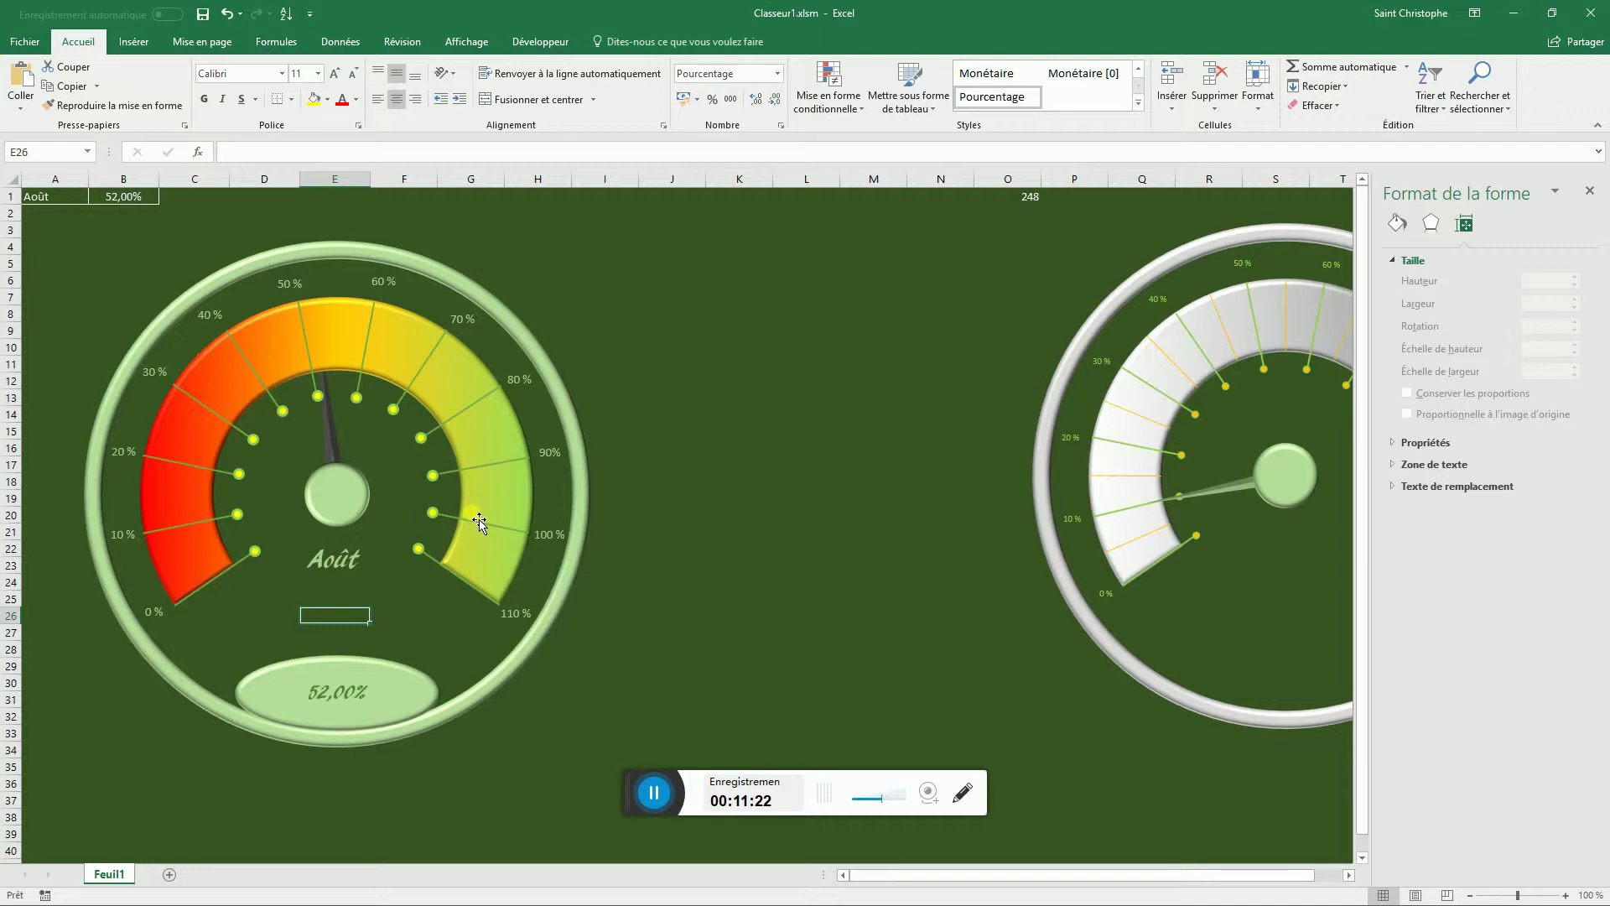
pyautogui.click(340, 508)
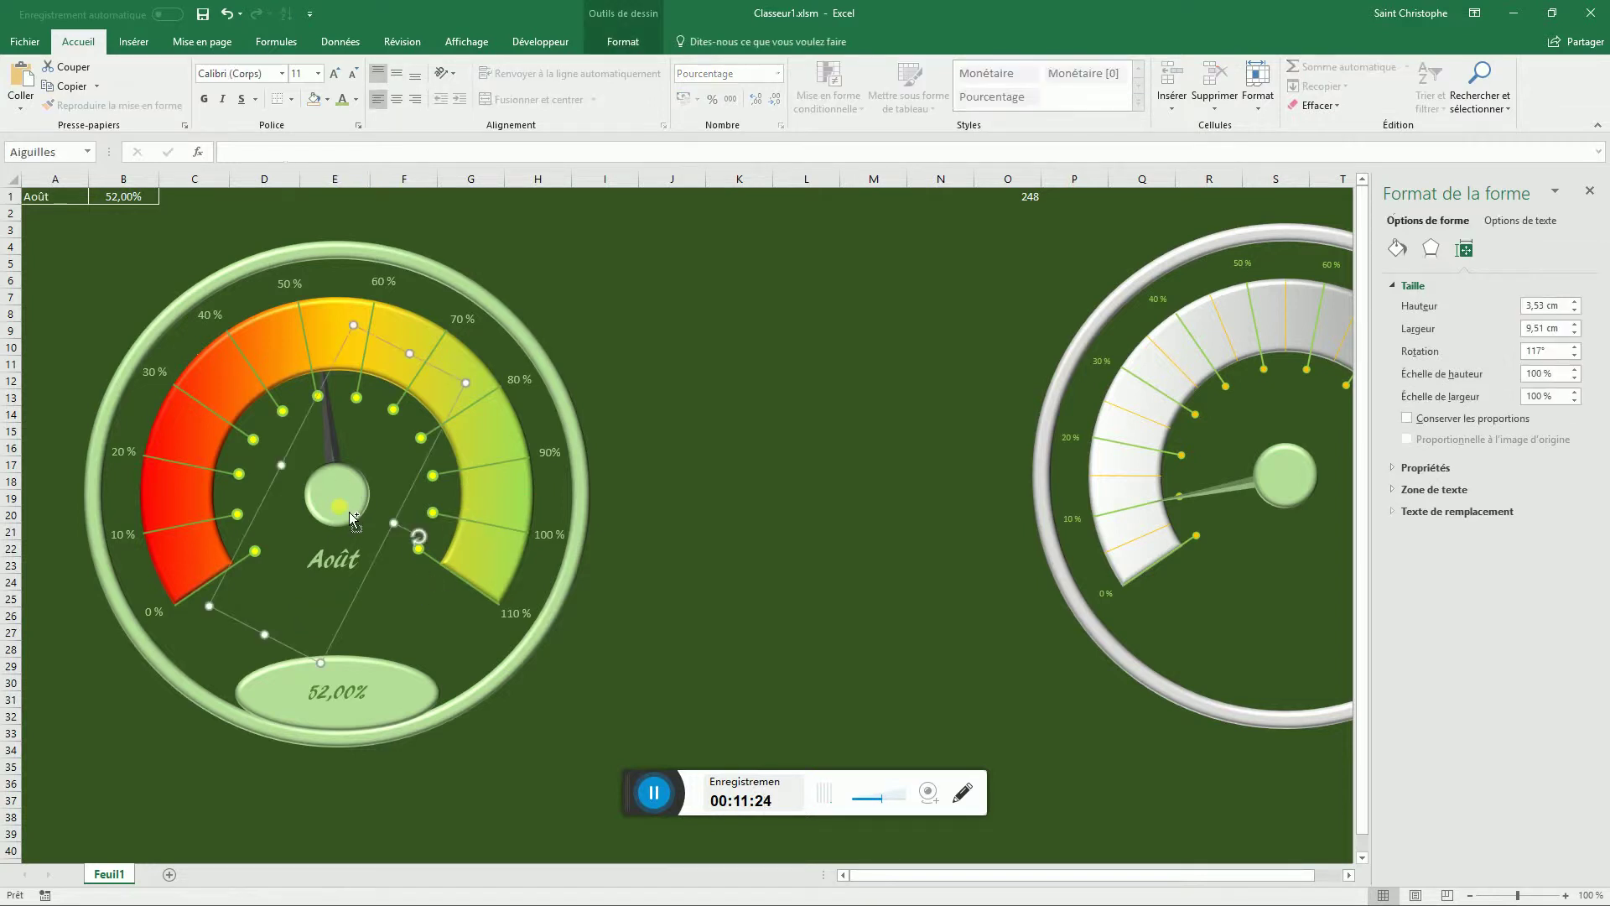
pyautogui.keyDown('shift'); pyautogui.click(515, 677); pyautogui.keyUp('shift')
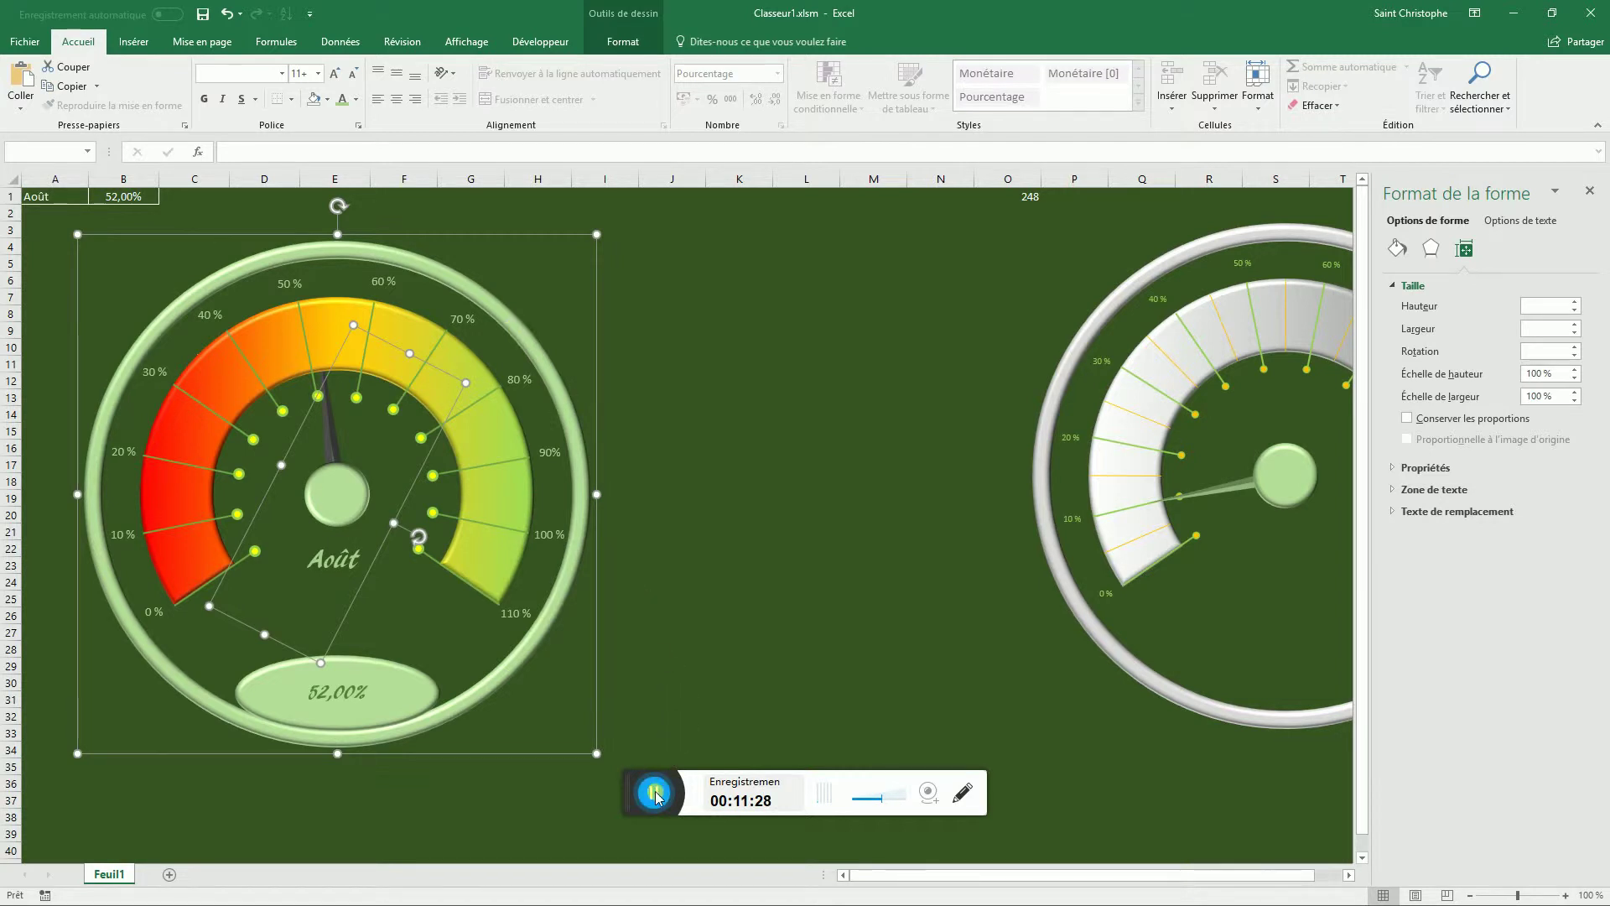
pyautogui.moveTo(552, 380); pyautogui.dragTo(1010, 319)
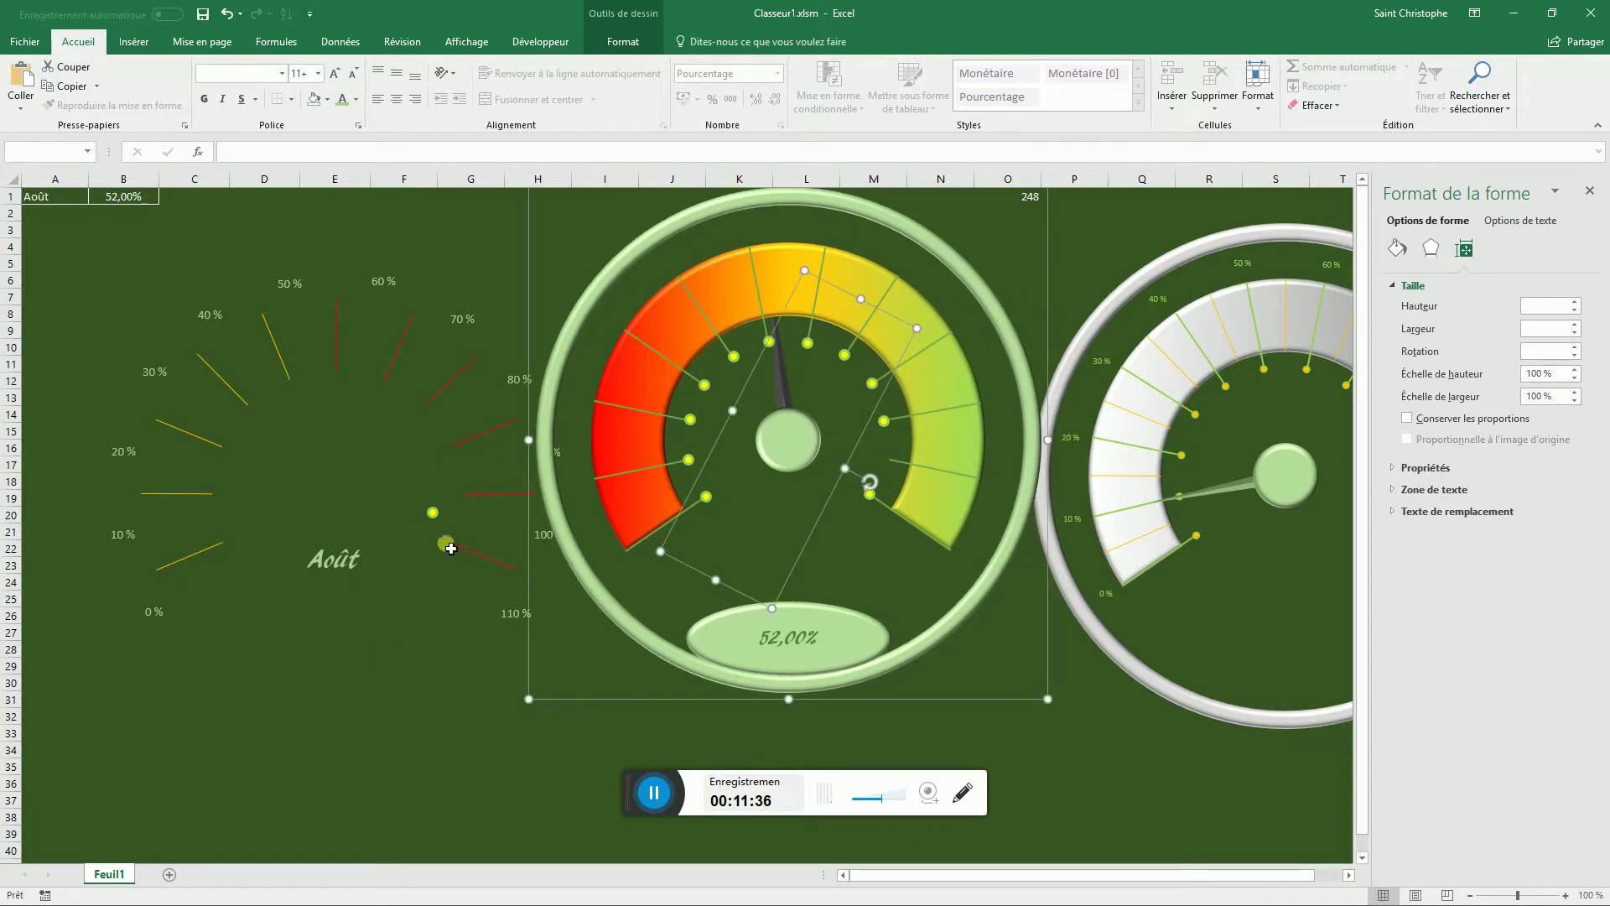
# - Move the dot left behind onto the inner end of the moved gauge's second-to-last green graduation line
pyautogui.click(433, 515)
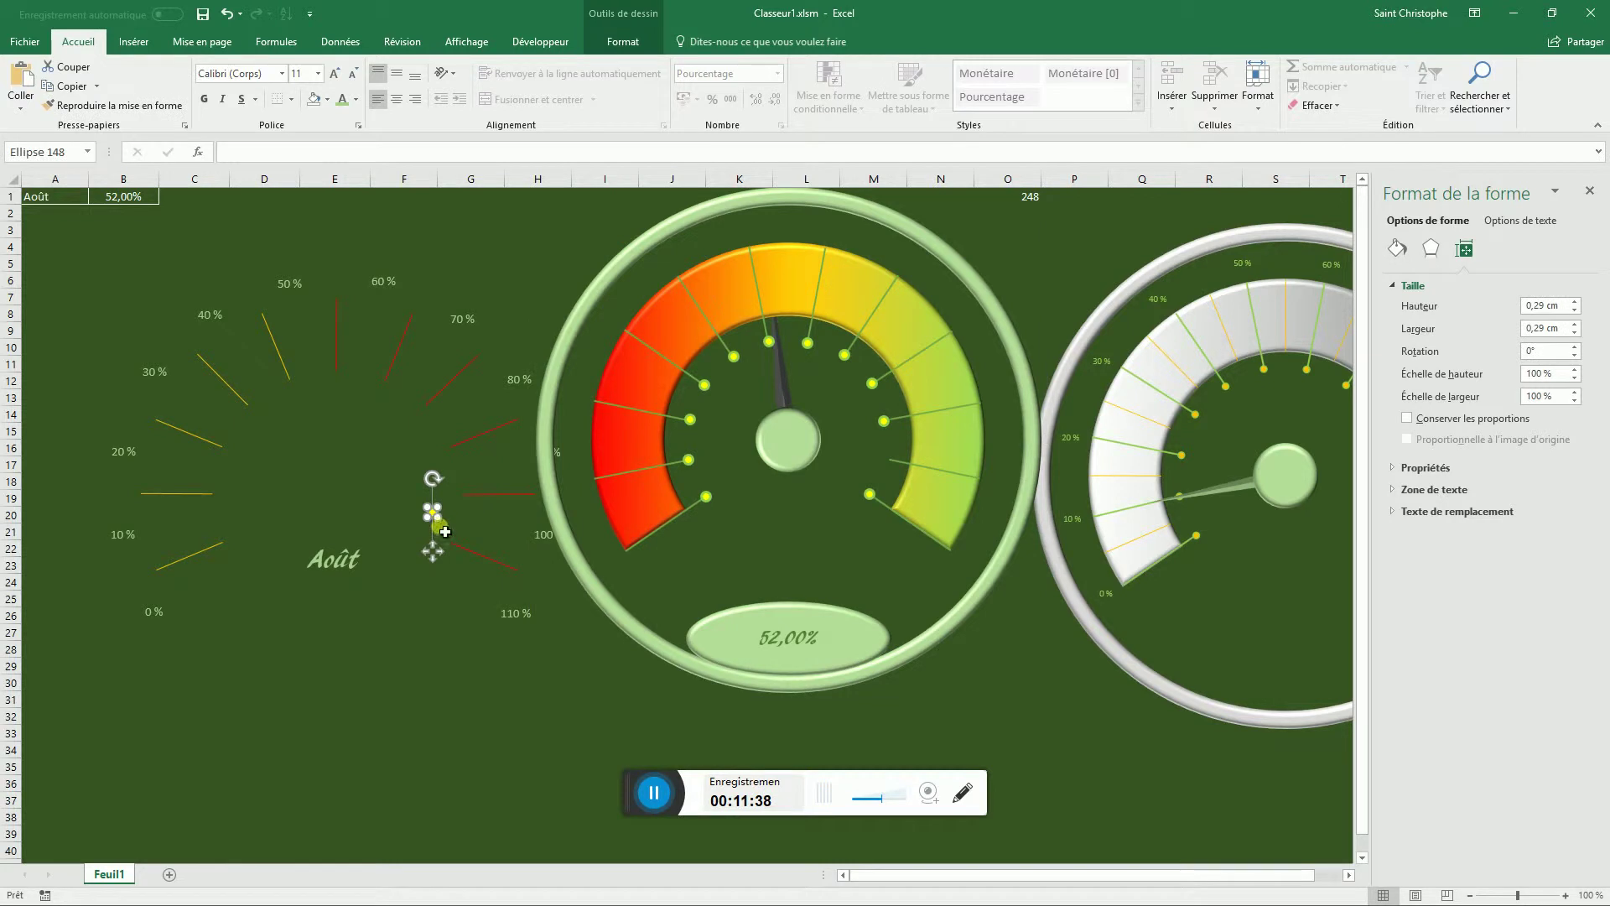
pyautogui.moveTo(445, 532); pyautogui.dragTo(888, 508)
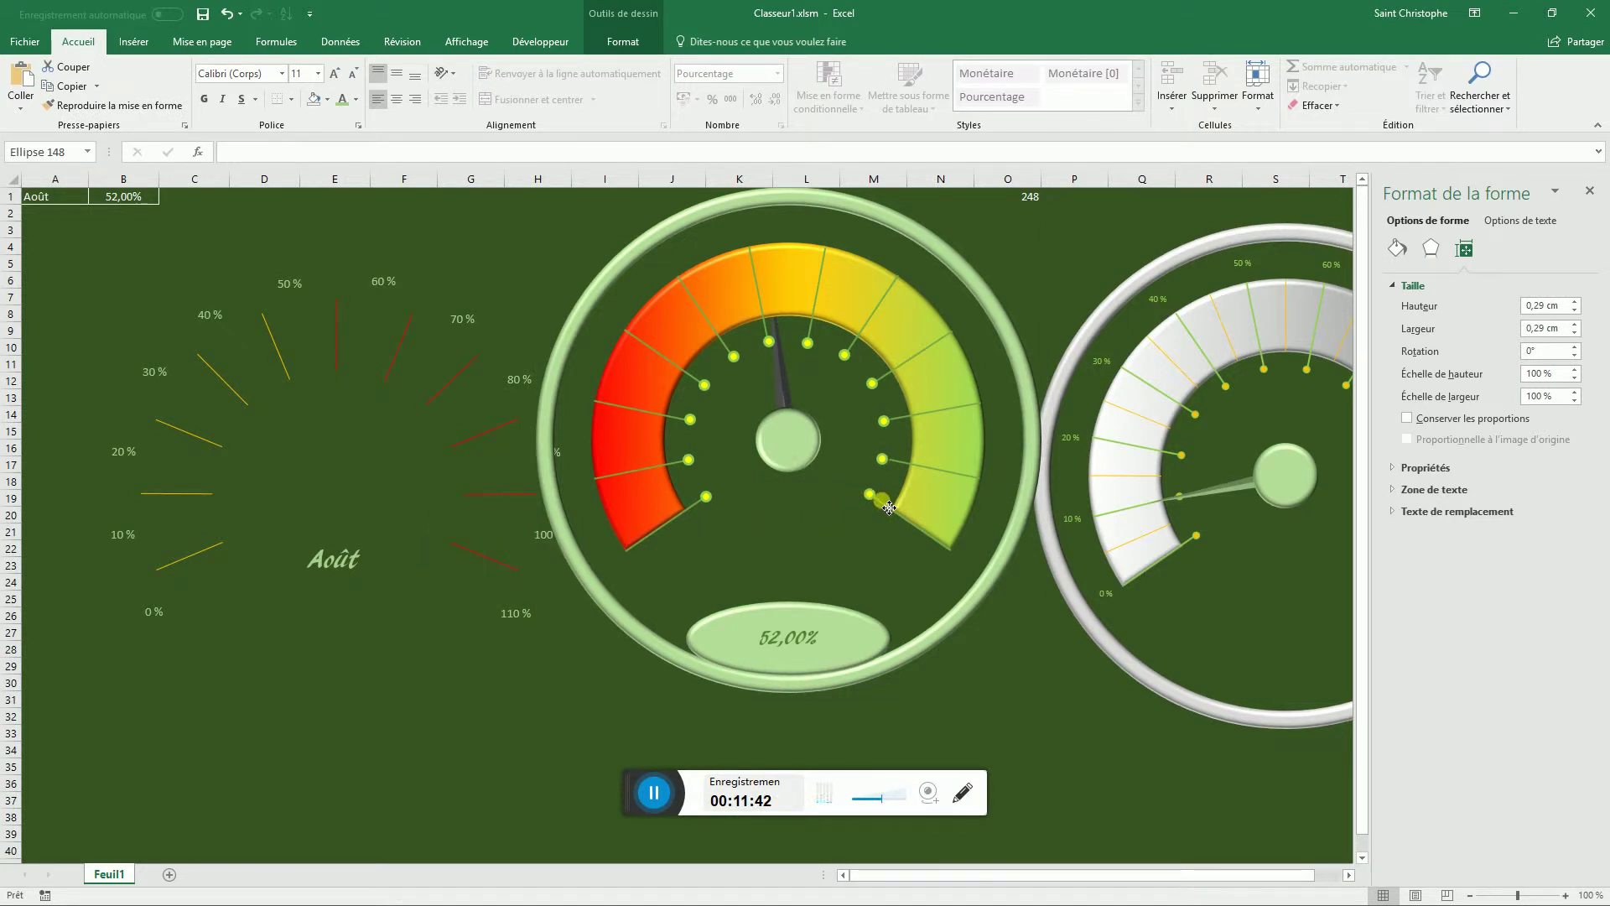
pyautogui.moveTo(891, 507); pyautogui.dragTo(885, 500)
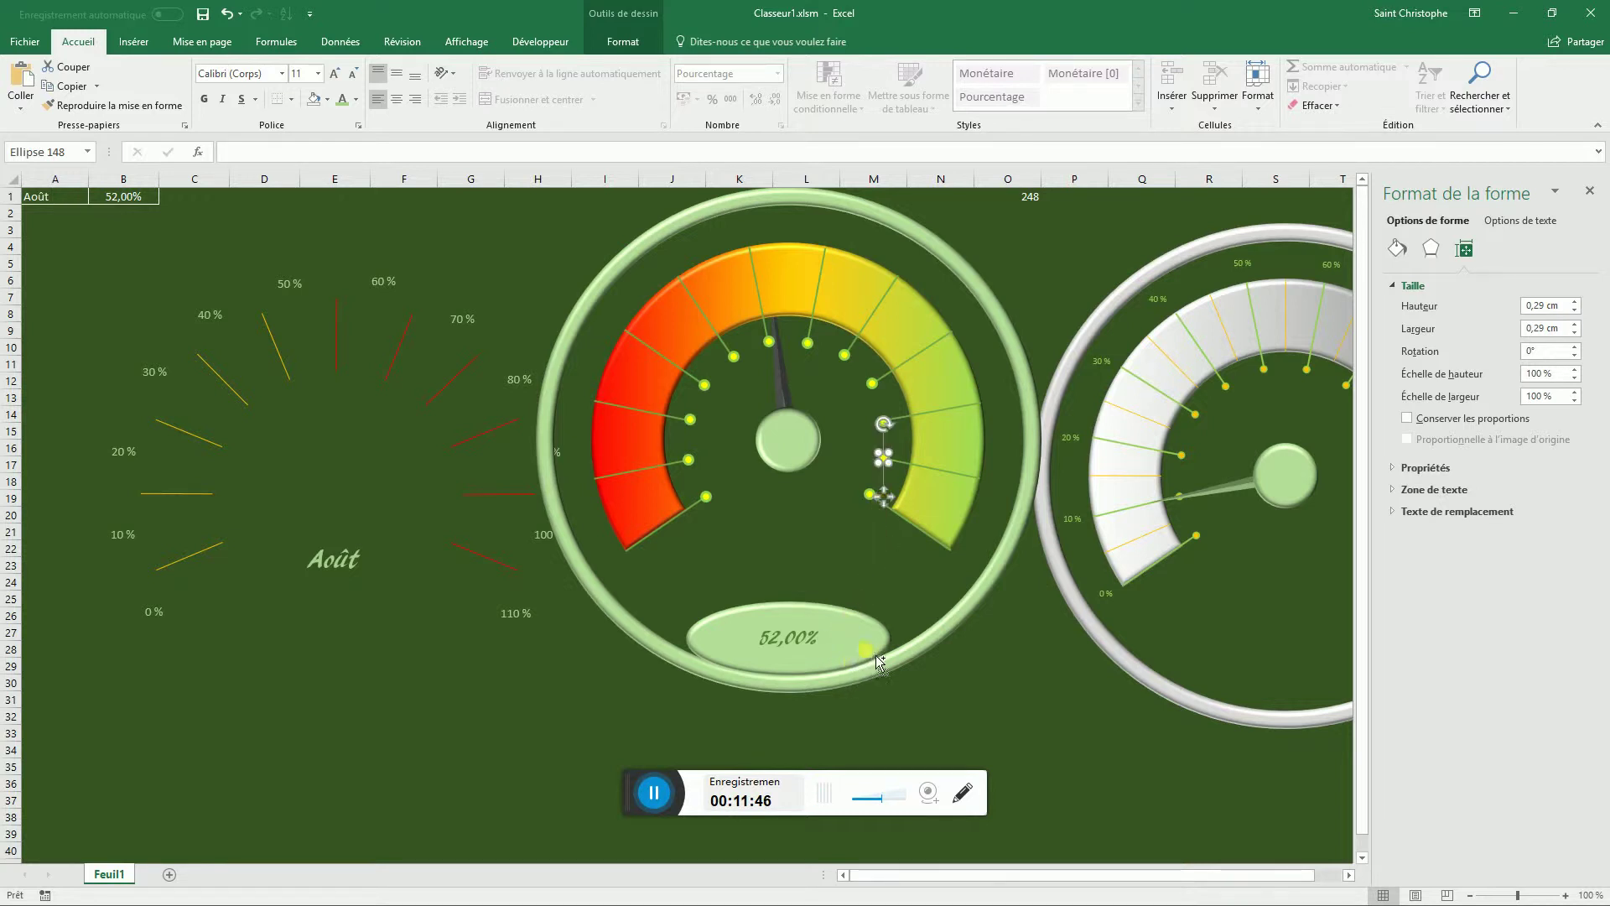
# - Group the repositioned dot with the coloured gauge
pyautogui.keyDown('shift'); pyautogui.click(895, 682); pyautogui.keyUp('shift')
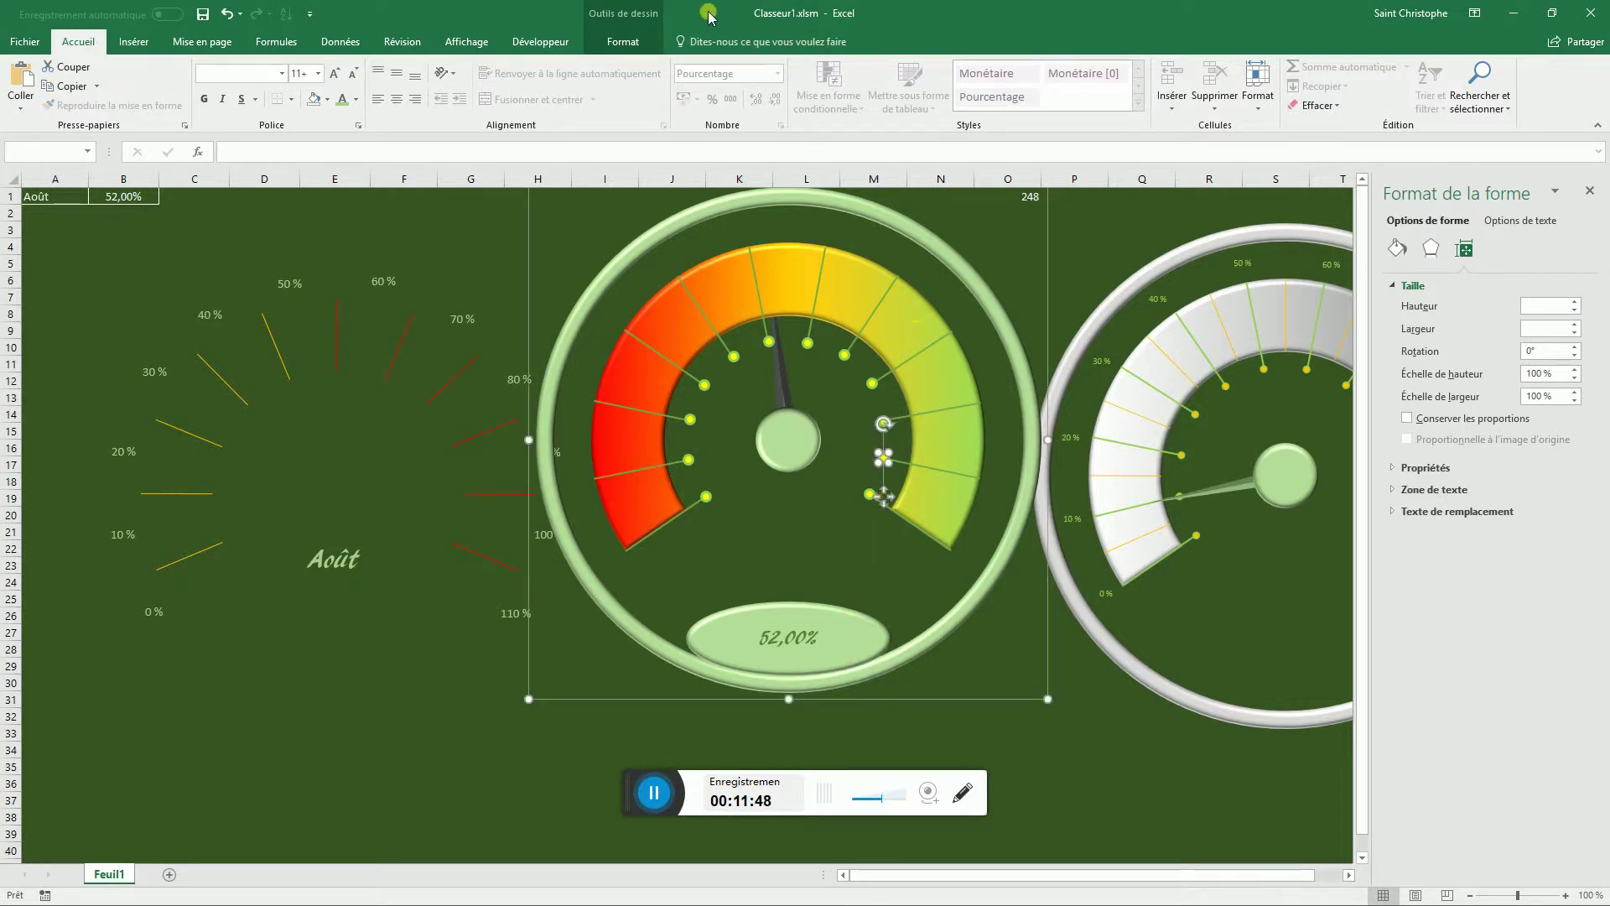
pyautogui.click(623, 41)
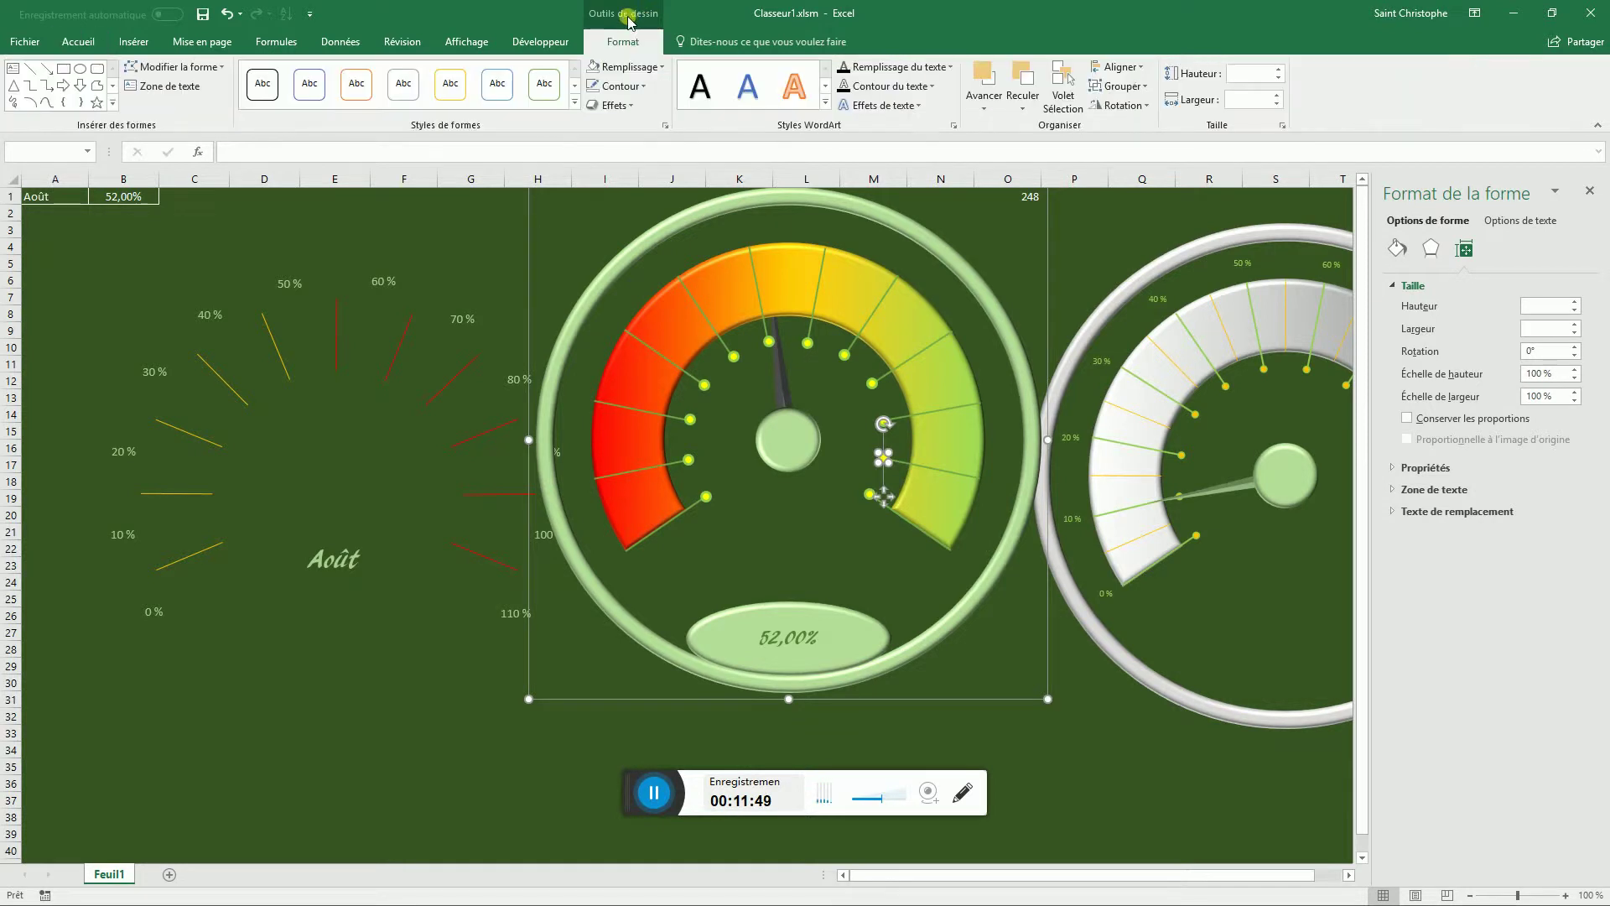
pyautogui.click(1128, 87)
pyautogui.click(1140, 104)
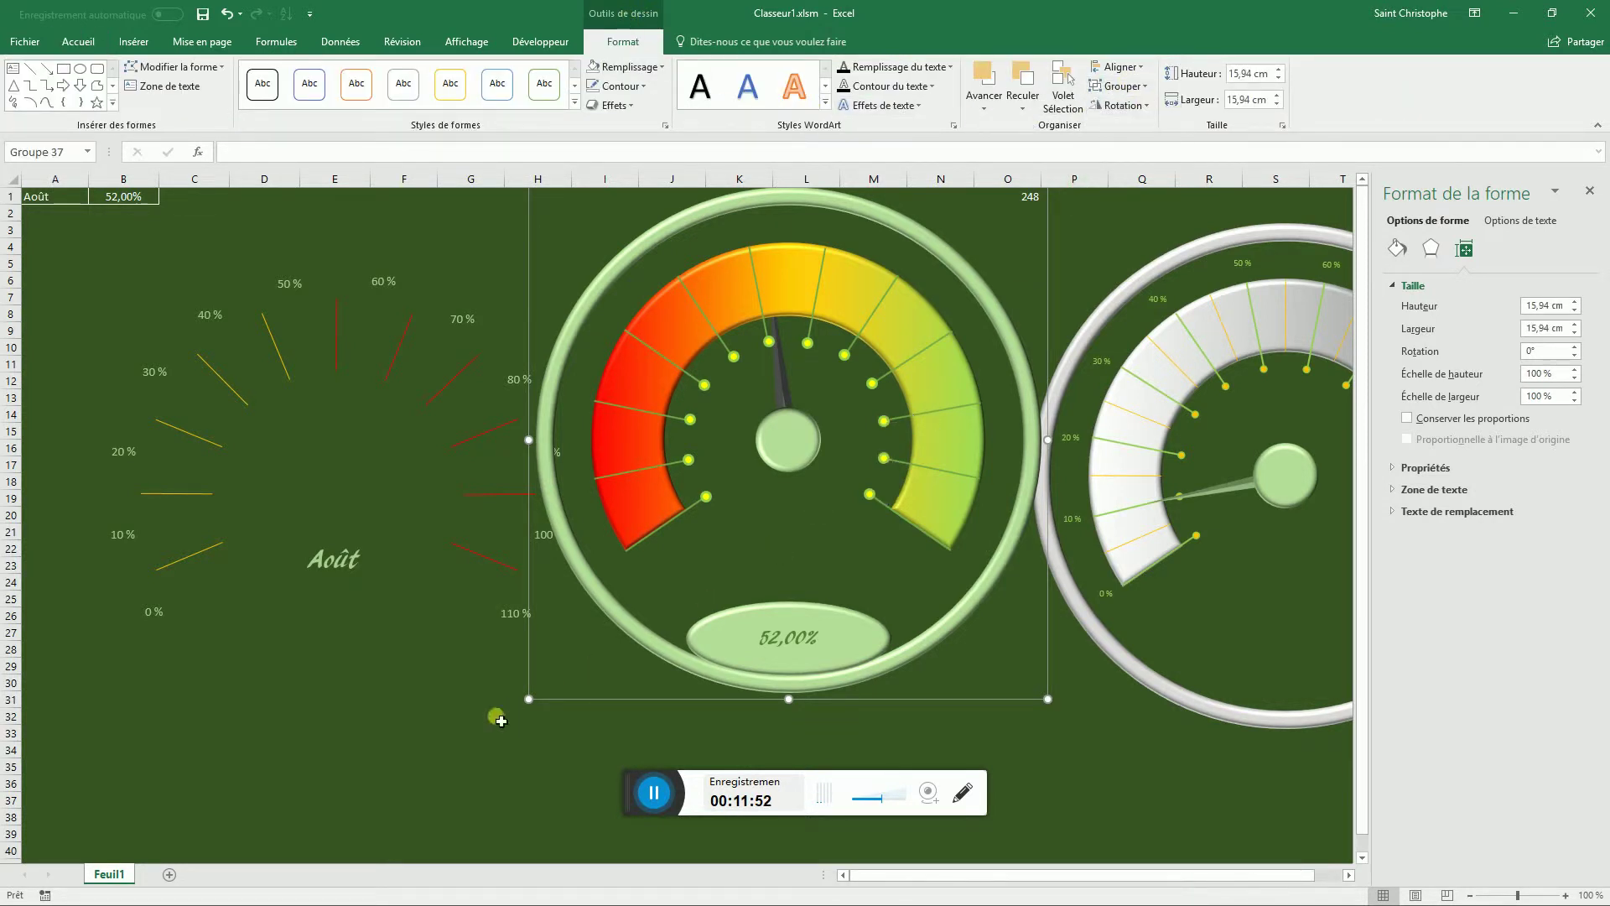
pyautogui.click(467, 735)
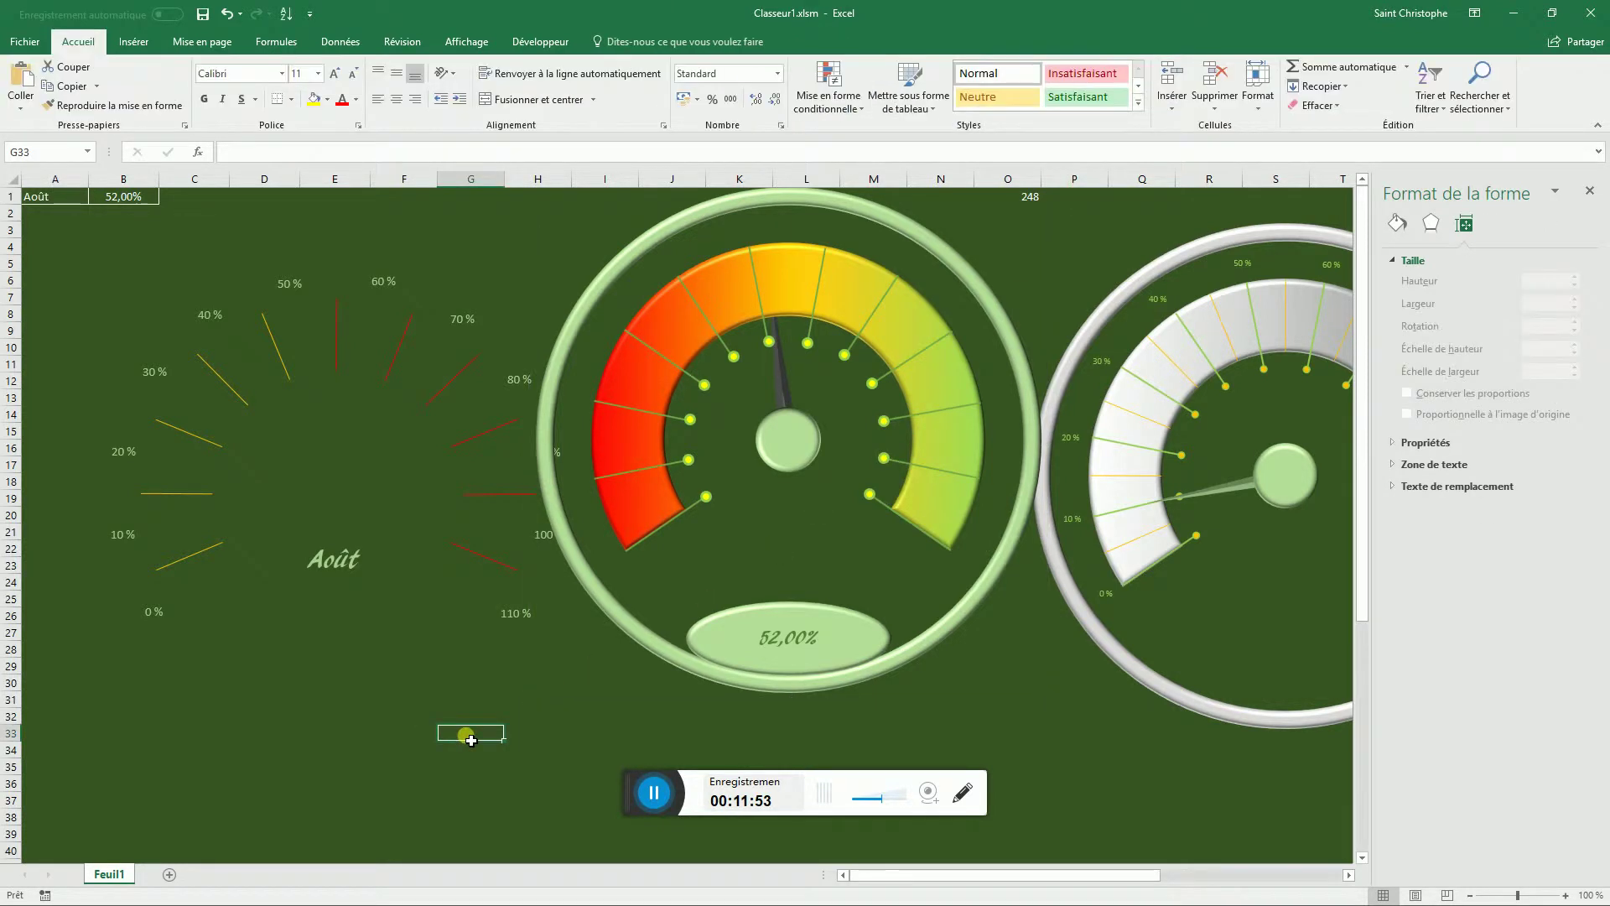
# - Group all the loose yellow and red tick lines and move the group down, away from the percentage labels
pyautogui.click(202, 555)
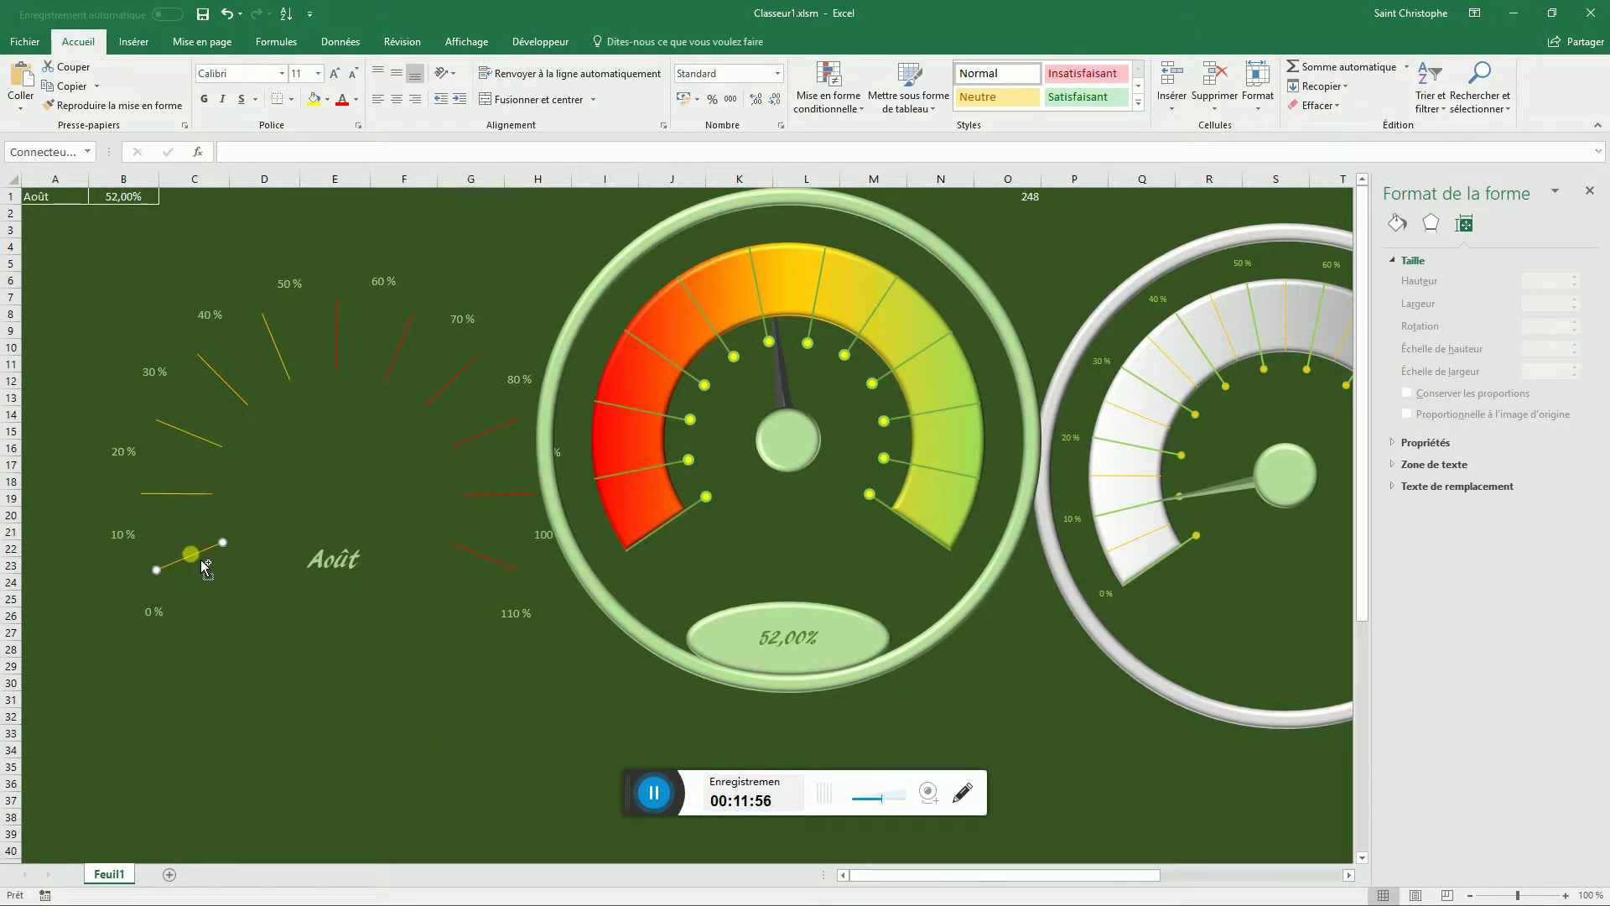
pyautogui.keyDown('shift'); pyautogui.click(179, 495); pyautogui.keyUp('shift')
pyautogui.keyDown('shift'); pyautogui.click(201, 439); pyautogui.keyUp('shift')
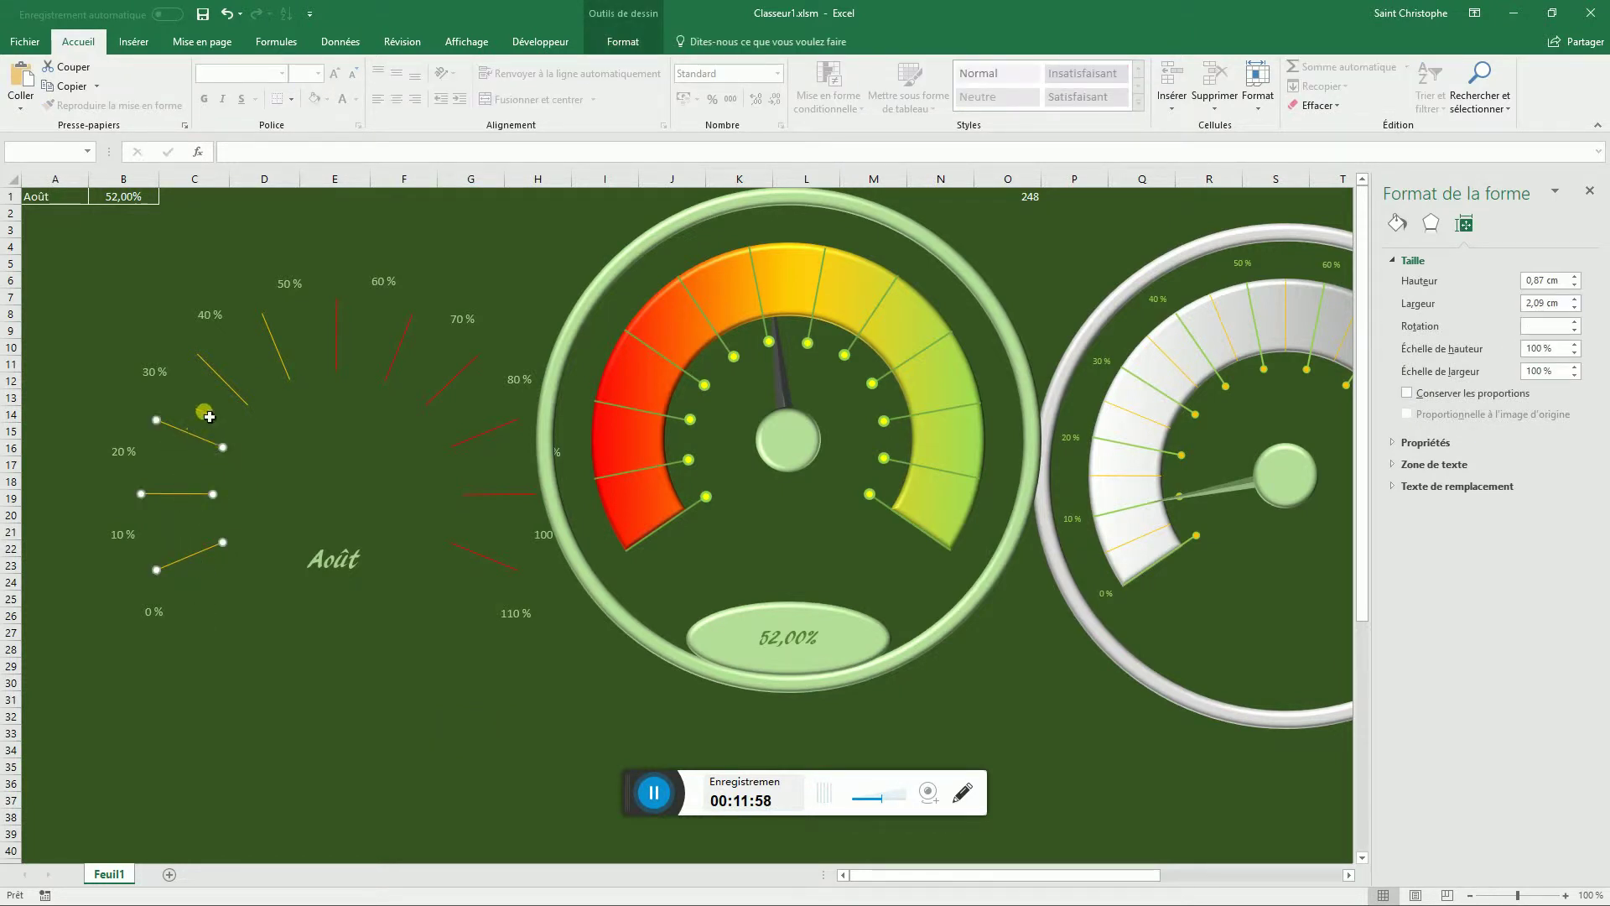
pyautogui.keyDown('shift'); pyautogui.click(223, 379); pyautogui.keyUp('shift')
pyautogui.keyDown('shift'); pyautogui.click(338, 339); pyautogui.keyUp('shift')
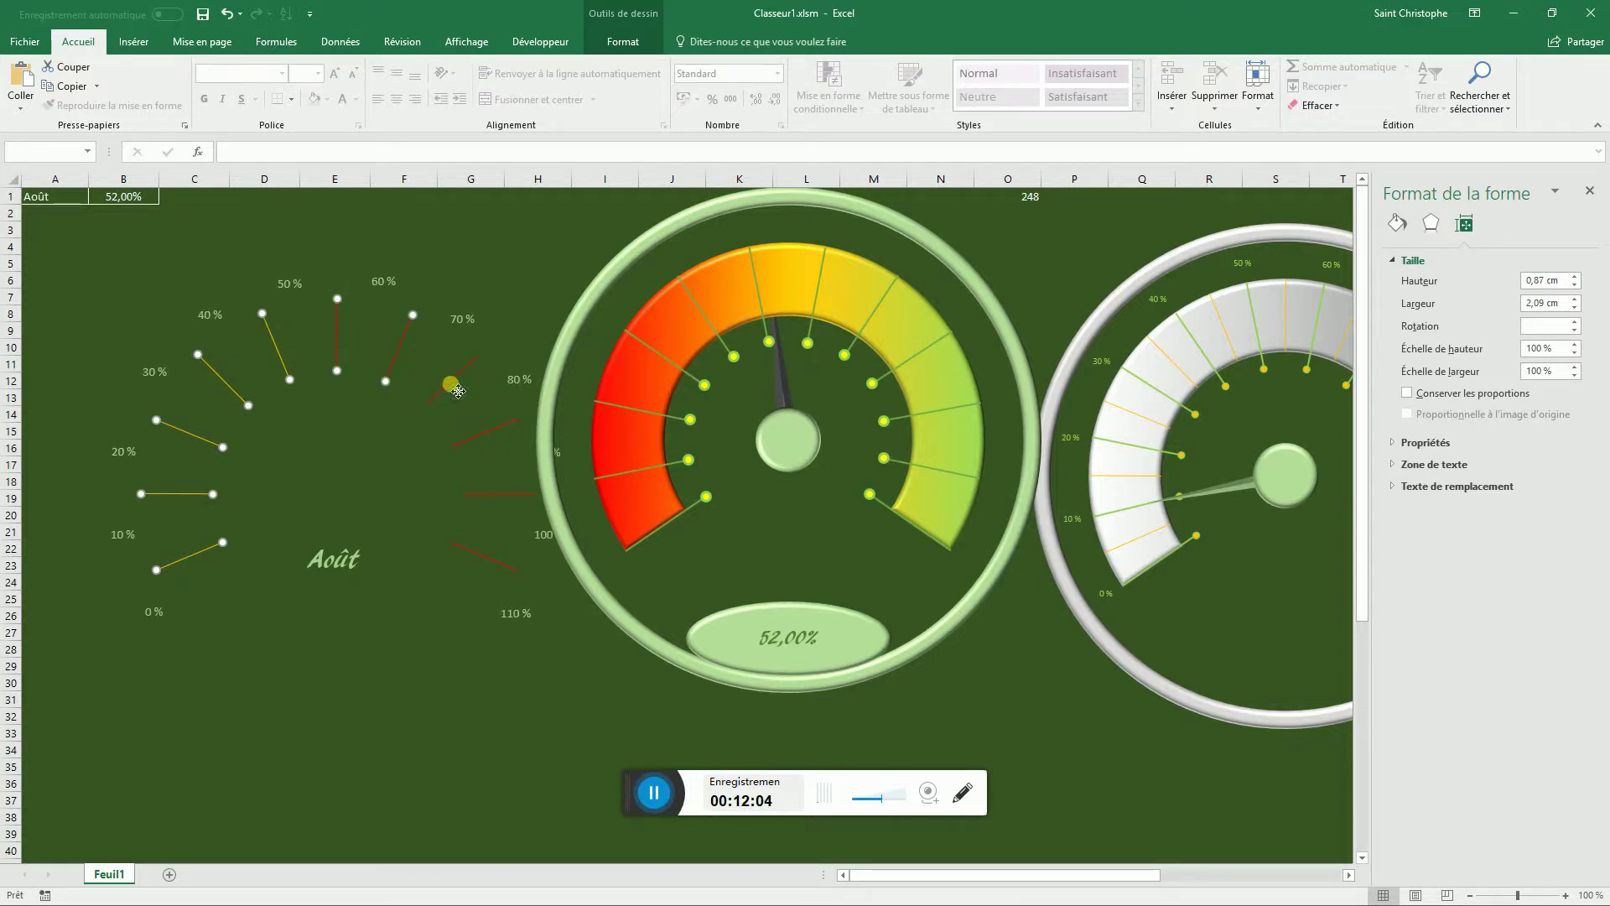
pyautogui.keyDown('shift'); pyautogui.click(457, 390); pyautogui.keyUp('shift')
pyautogui.keyDown('shift'); pyautogui.click(486, 434); pyautogui.keyUp('shift')
pyautogui.keyDown('shift'); pyautogui.click(492, 494); pyautogui.keyUp('shift')
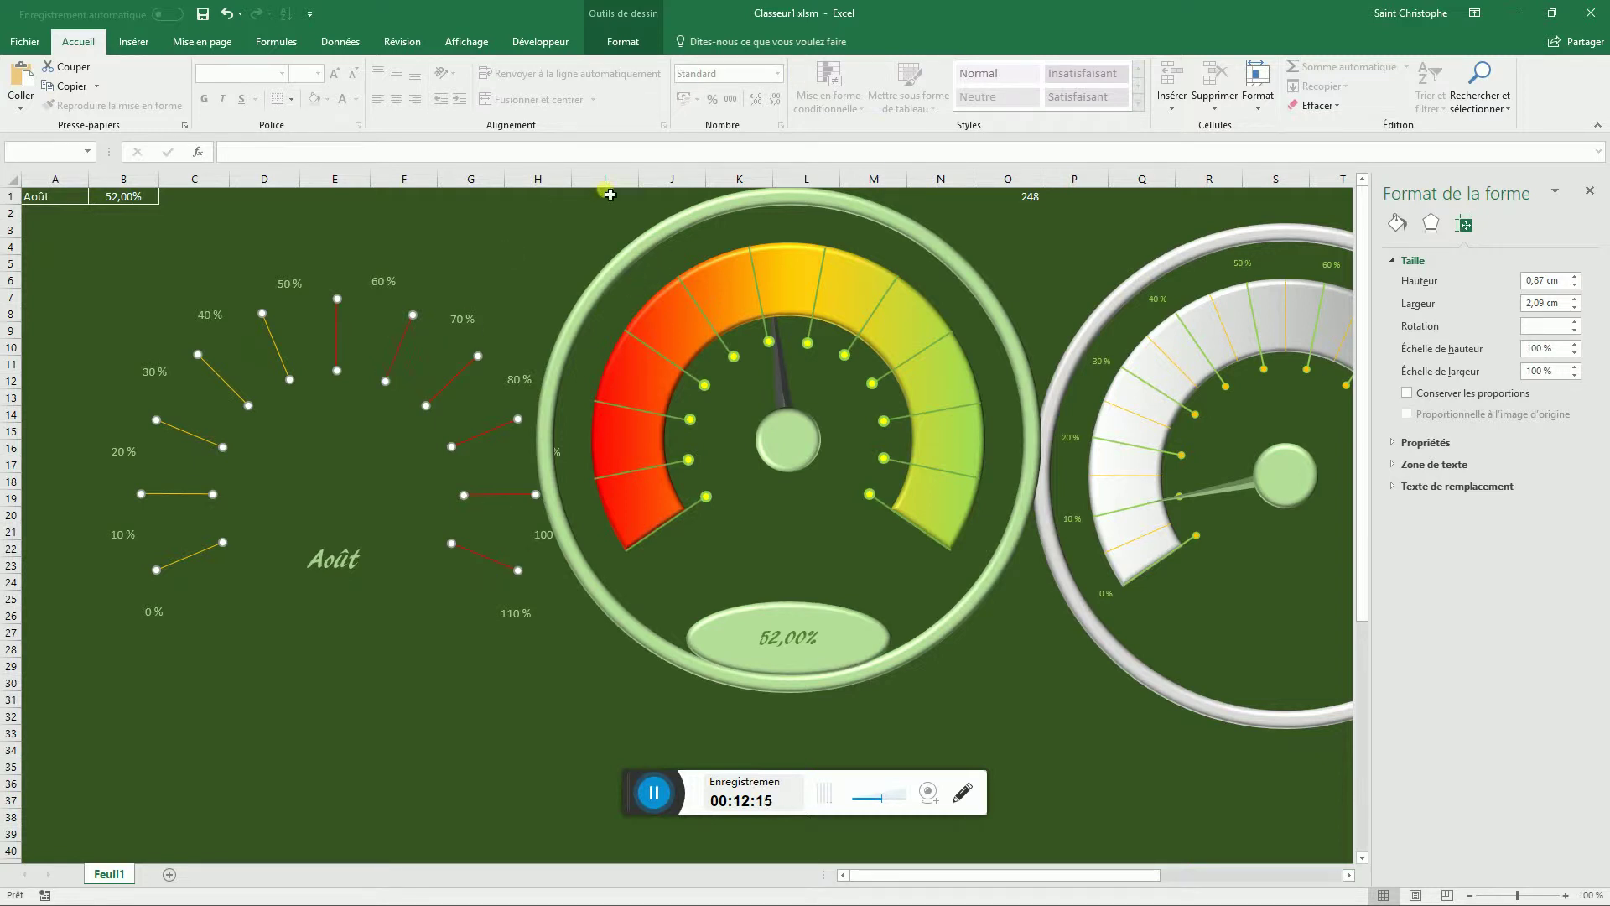
pyautogui.click(641, 42)
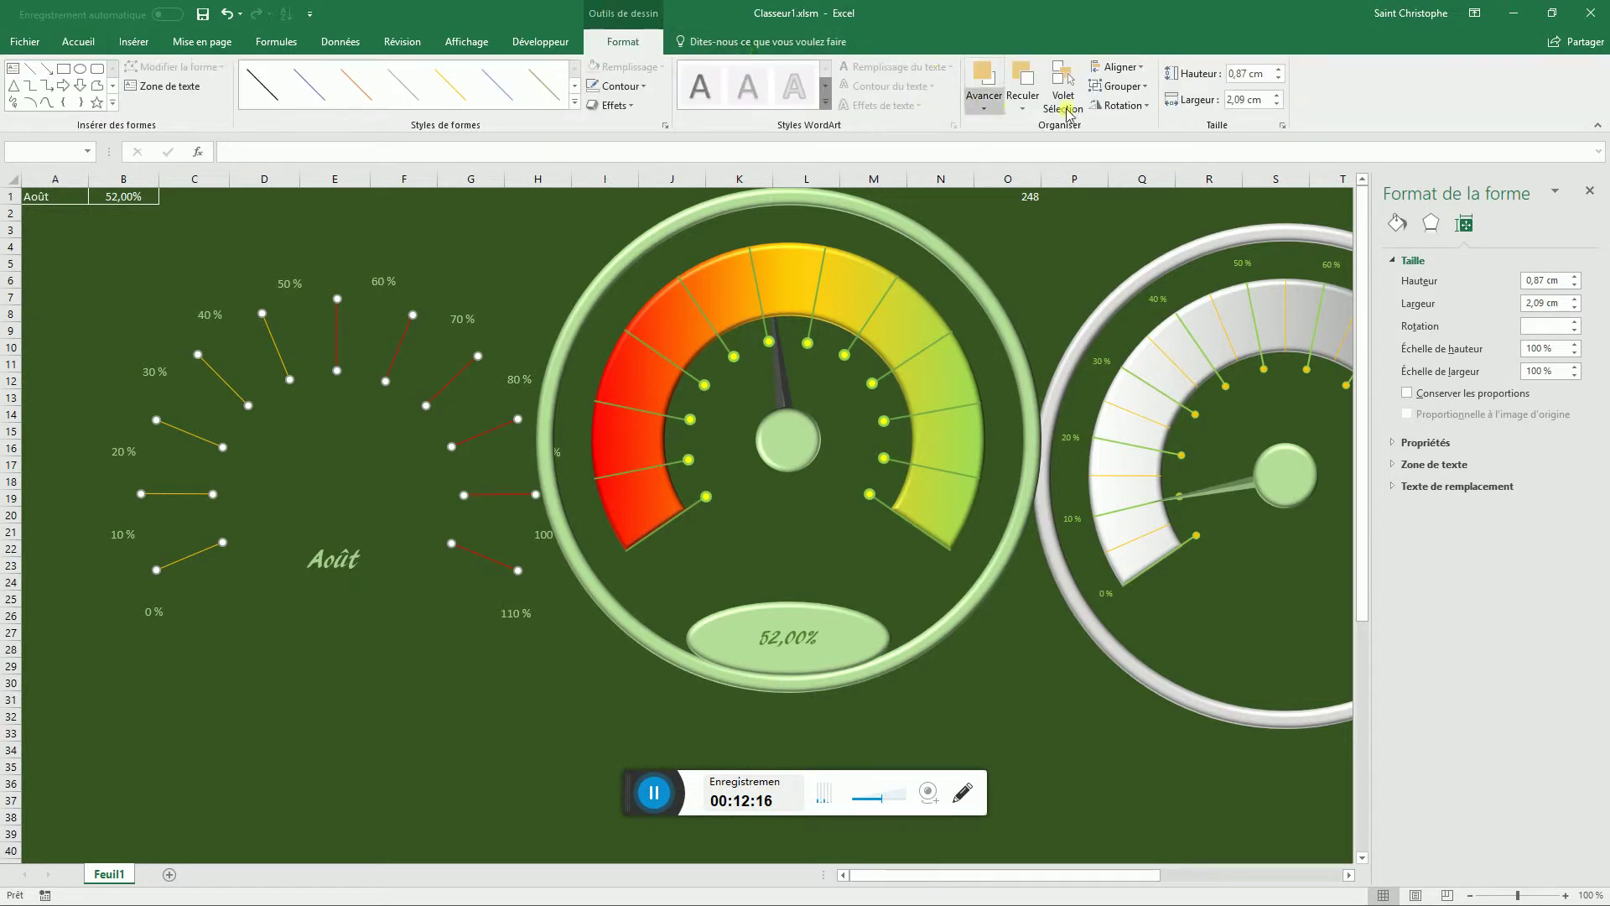
pyautogui.click(1145, 86)
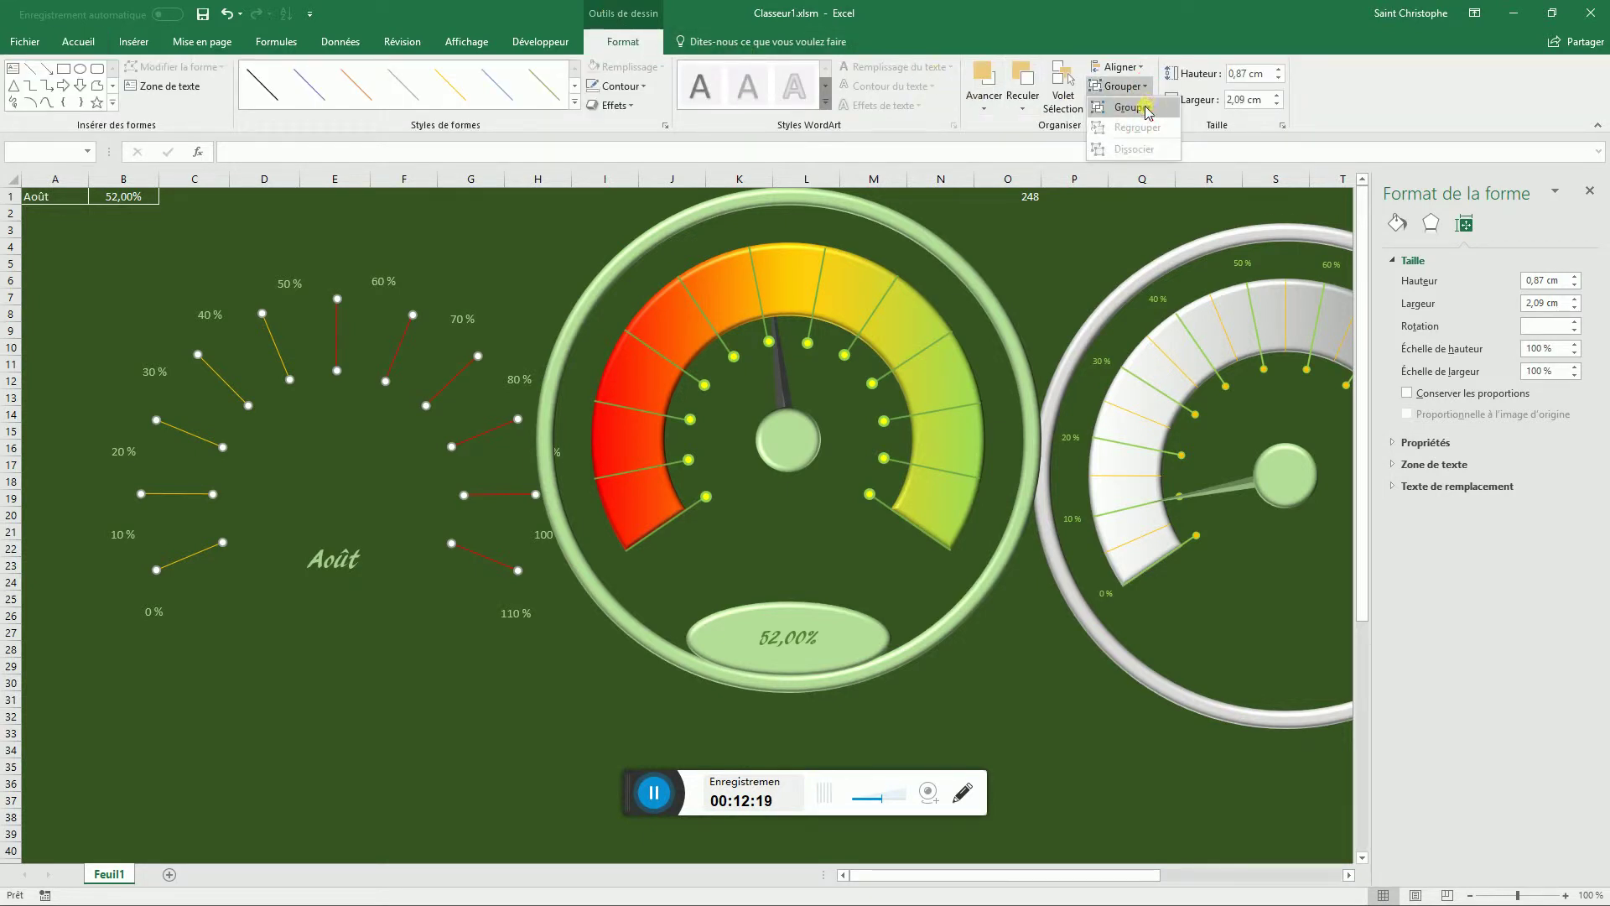
pyautogui.click(1131, 107)
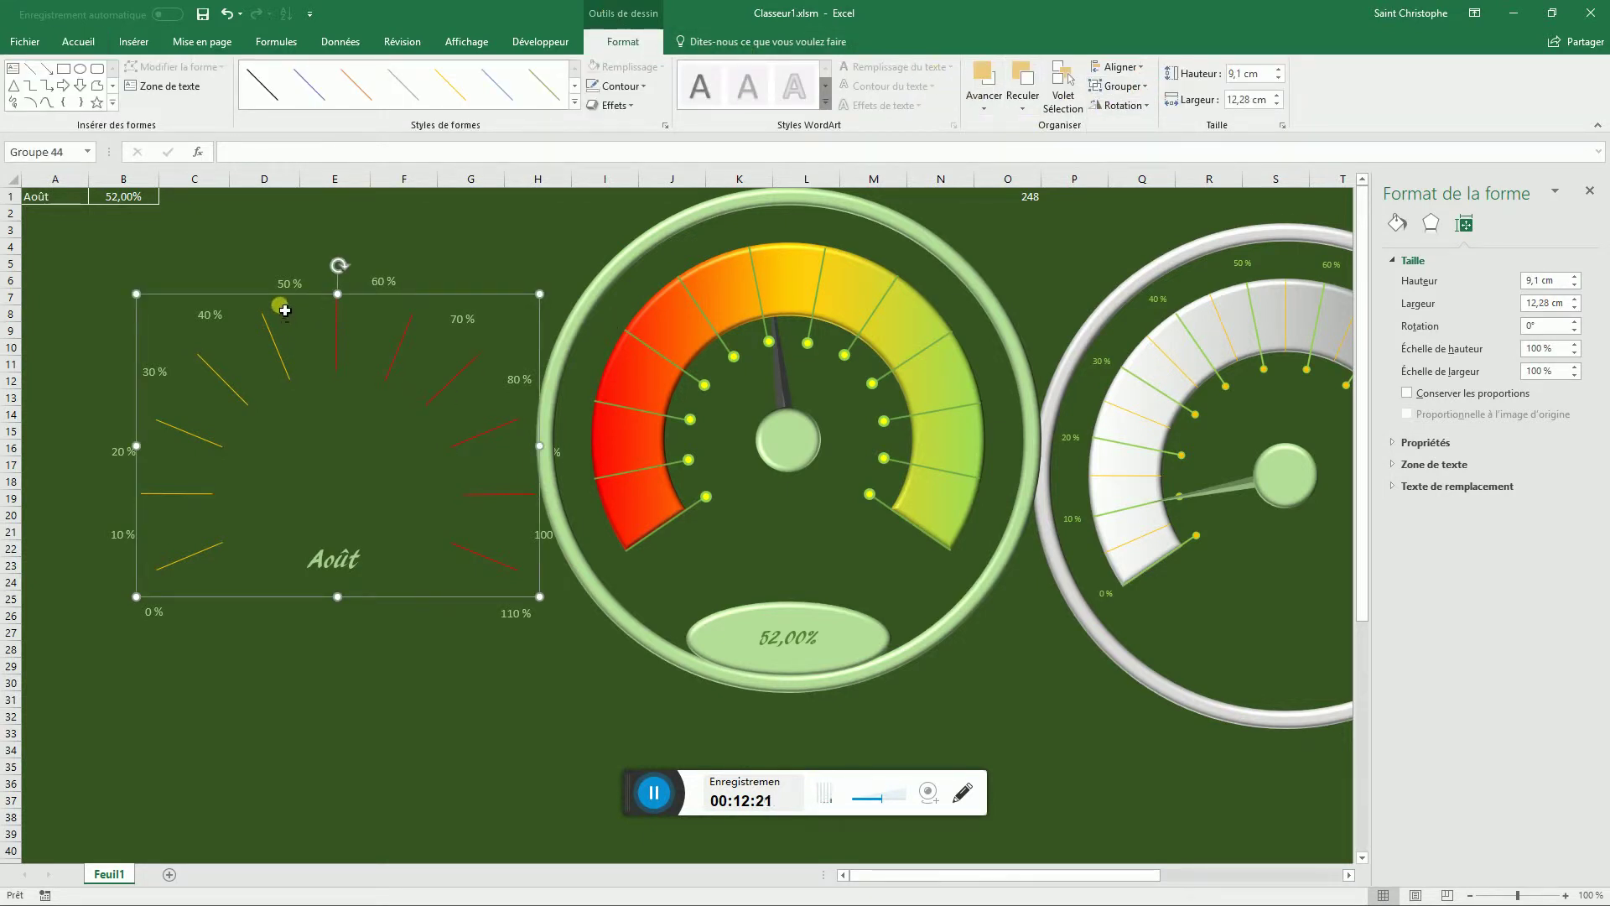
pyautogui.moveTo(261, 304); pyautogui.dragTo(260, 579)
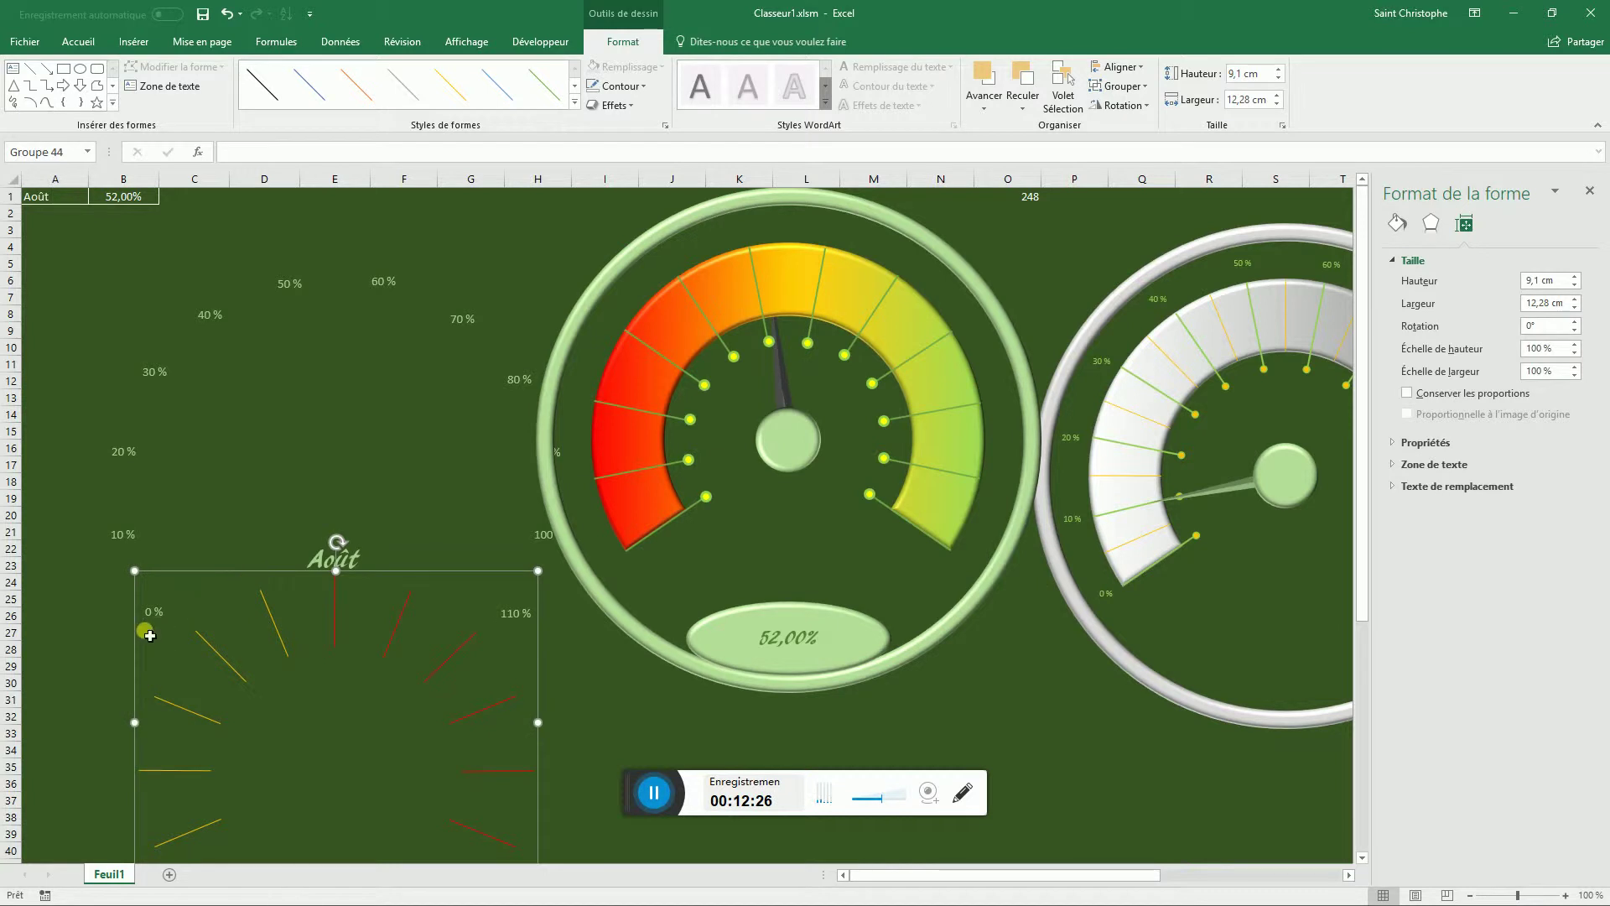
pyautogui.click(82, 631)
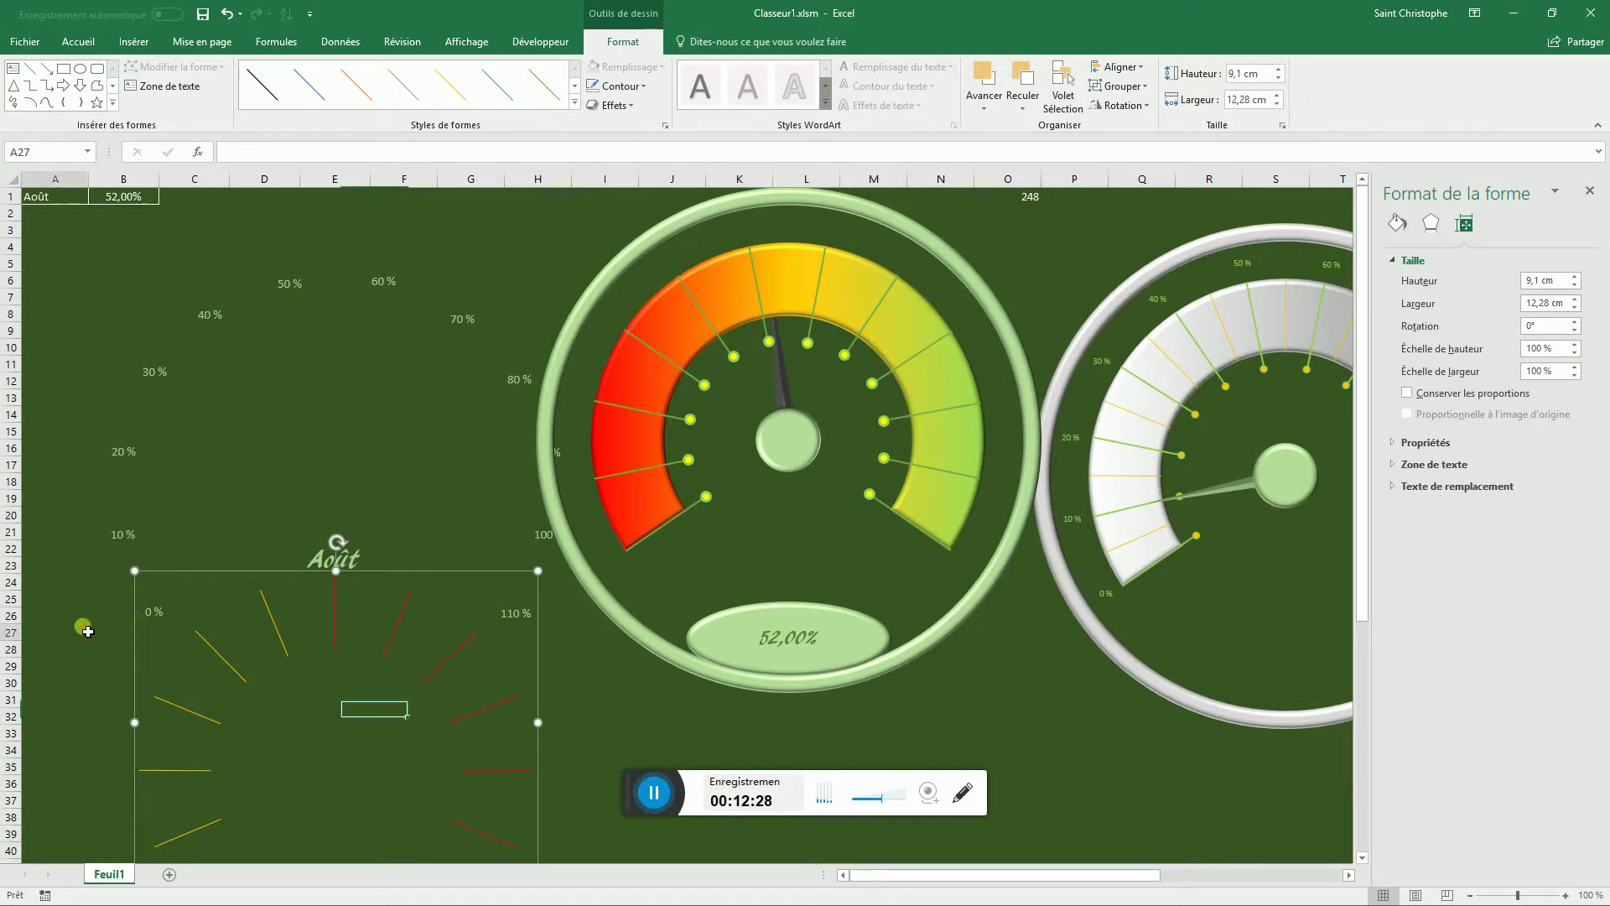
pyautogui.click(159, 619)
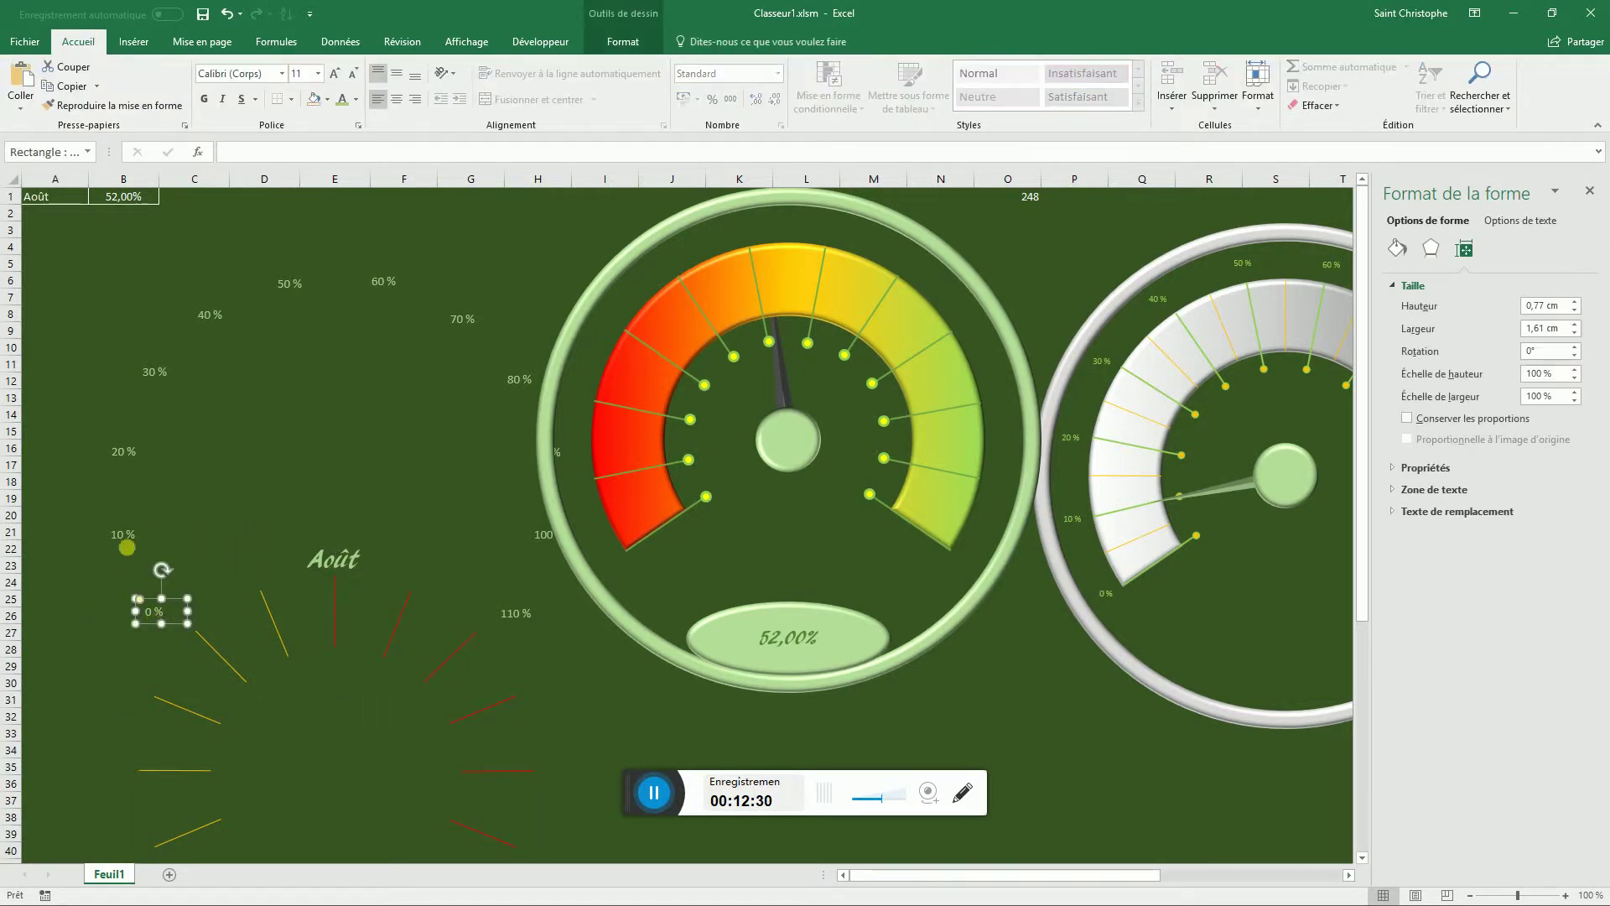
pyautogui.keyDown('shift'); pyautogui.click(131, 542); pyautogui.keyUp('shift')
pyautogui.keyDown('shift'); pyautogui.click(117, 451); pyautogui.keyUp('shift')
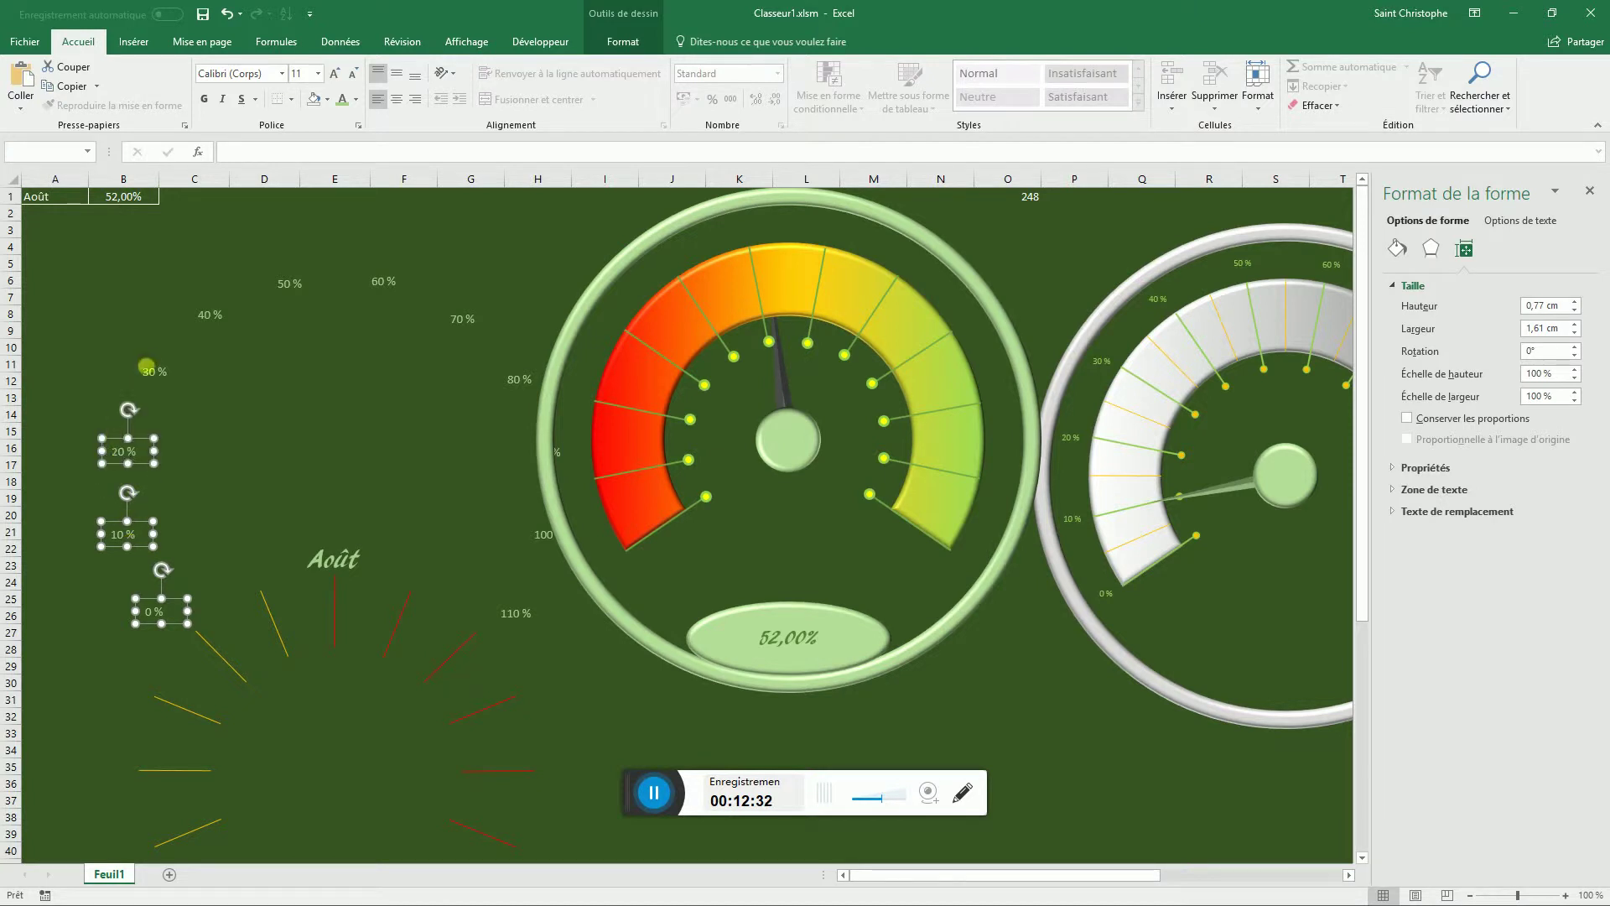
pyautogui.keyDown('shift'); pyautogui.click(155, 373); pyautogui.keyUp('shift')
pyautogui.keyDown('shift'); pyautogui.click(214, 319); pyautogui.keyUp('shift')
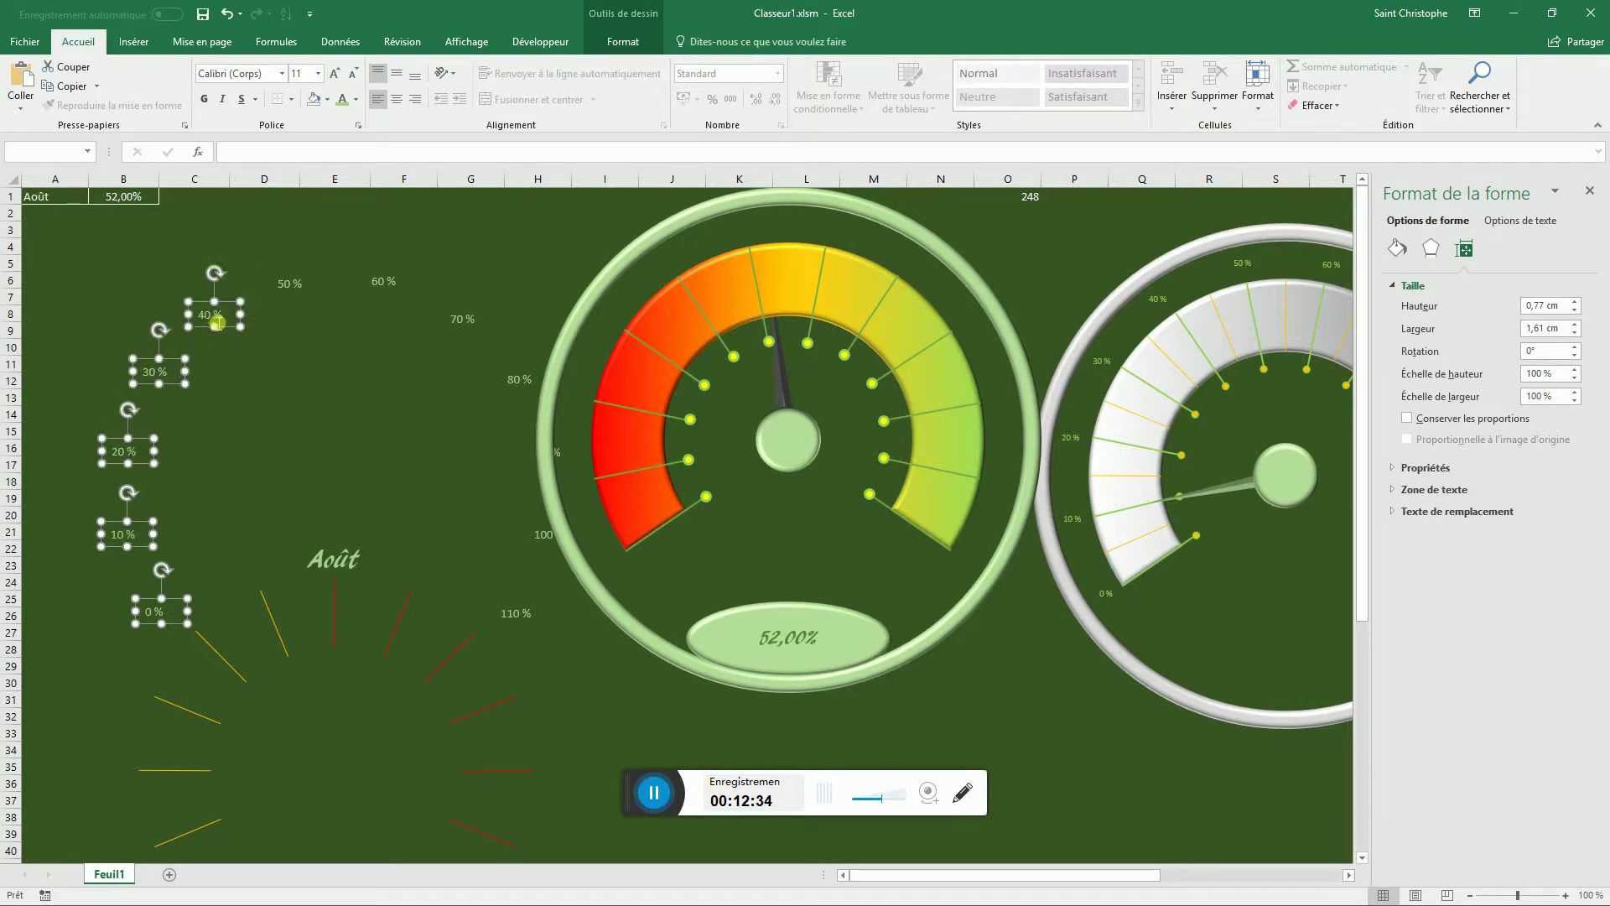
pyautogui.keyDown('shift'); pyautogui.click(281, 288); pyautogui.keyUp('shift')
pyautogui.keyDown('shift'); pyautogui.click(380, 285); pyautogui.keyUp('shift')
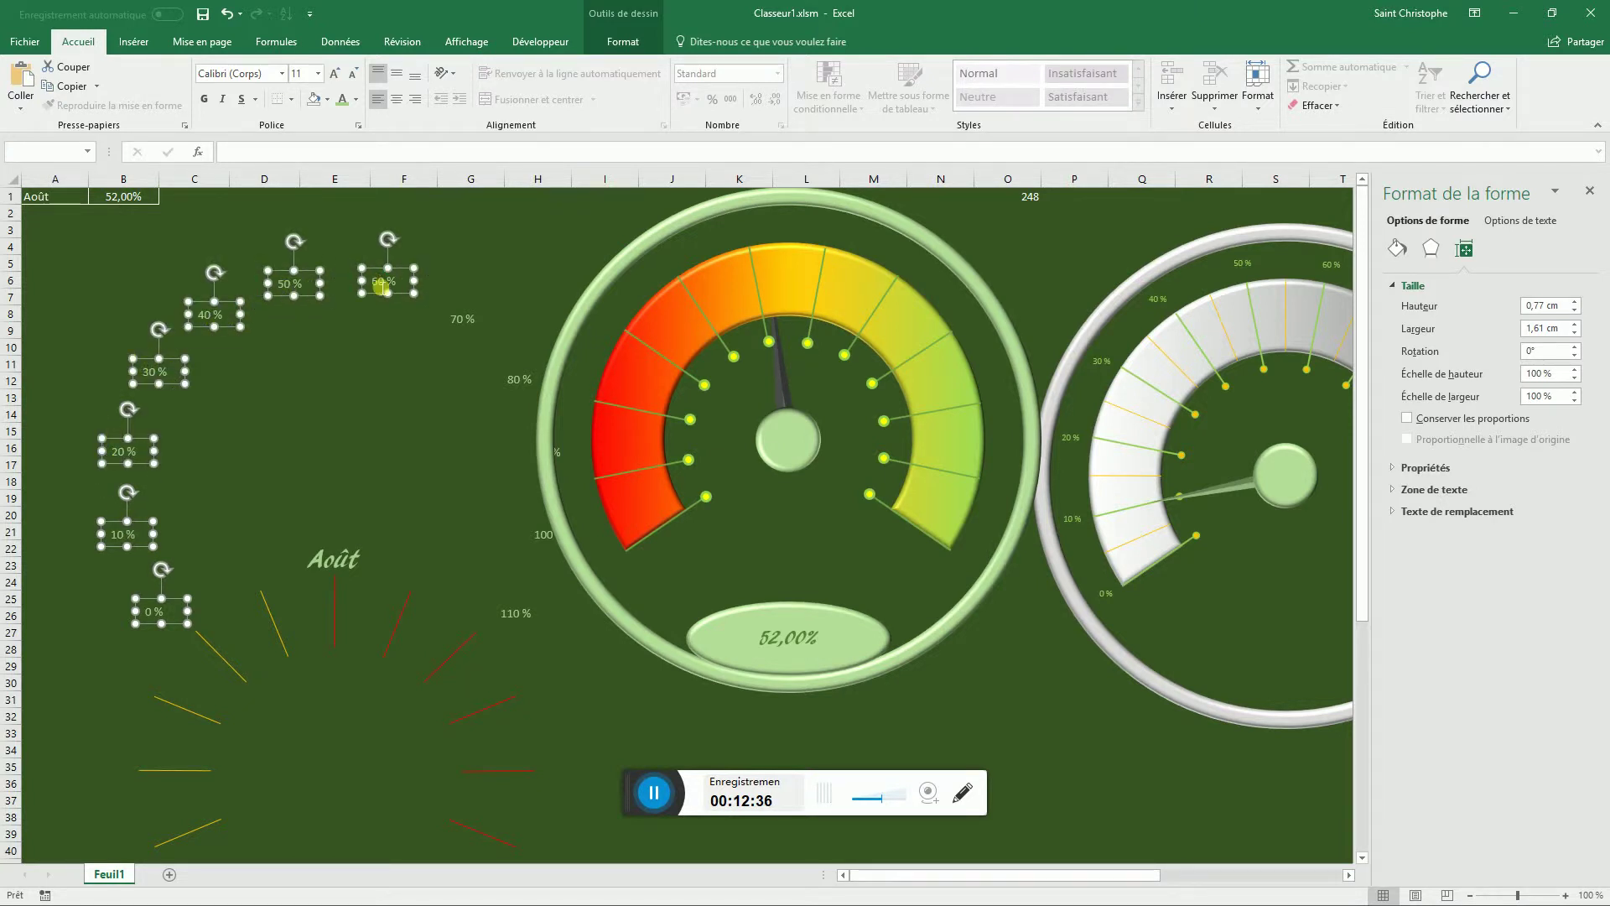
pyautogui.keyDown('shift'); pyautogui.click(472, 329); pyautogui.keyUp('shift')
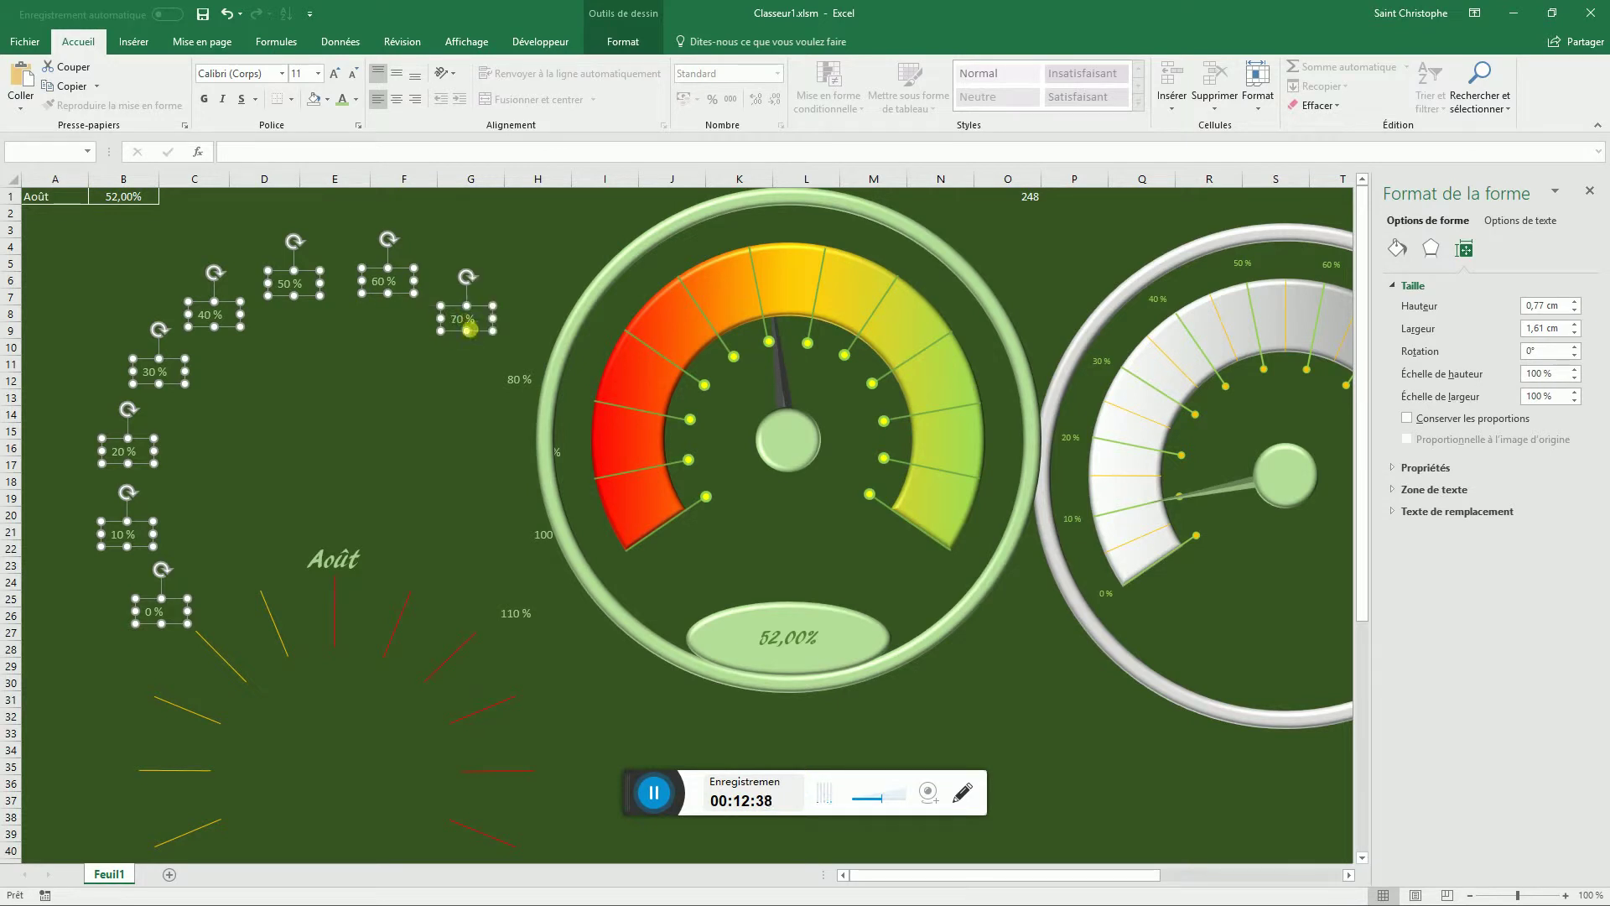
pyautogui.keyDown('shift'); pyautogui.click(511, 382); pyautogui.keyUp('shift')
pyautogui.click(570, 458)
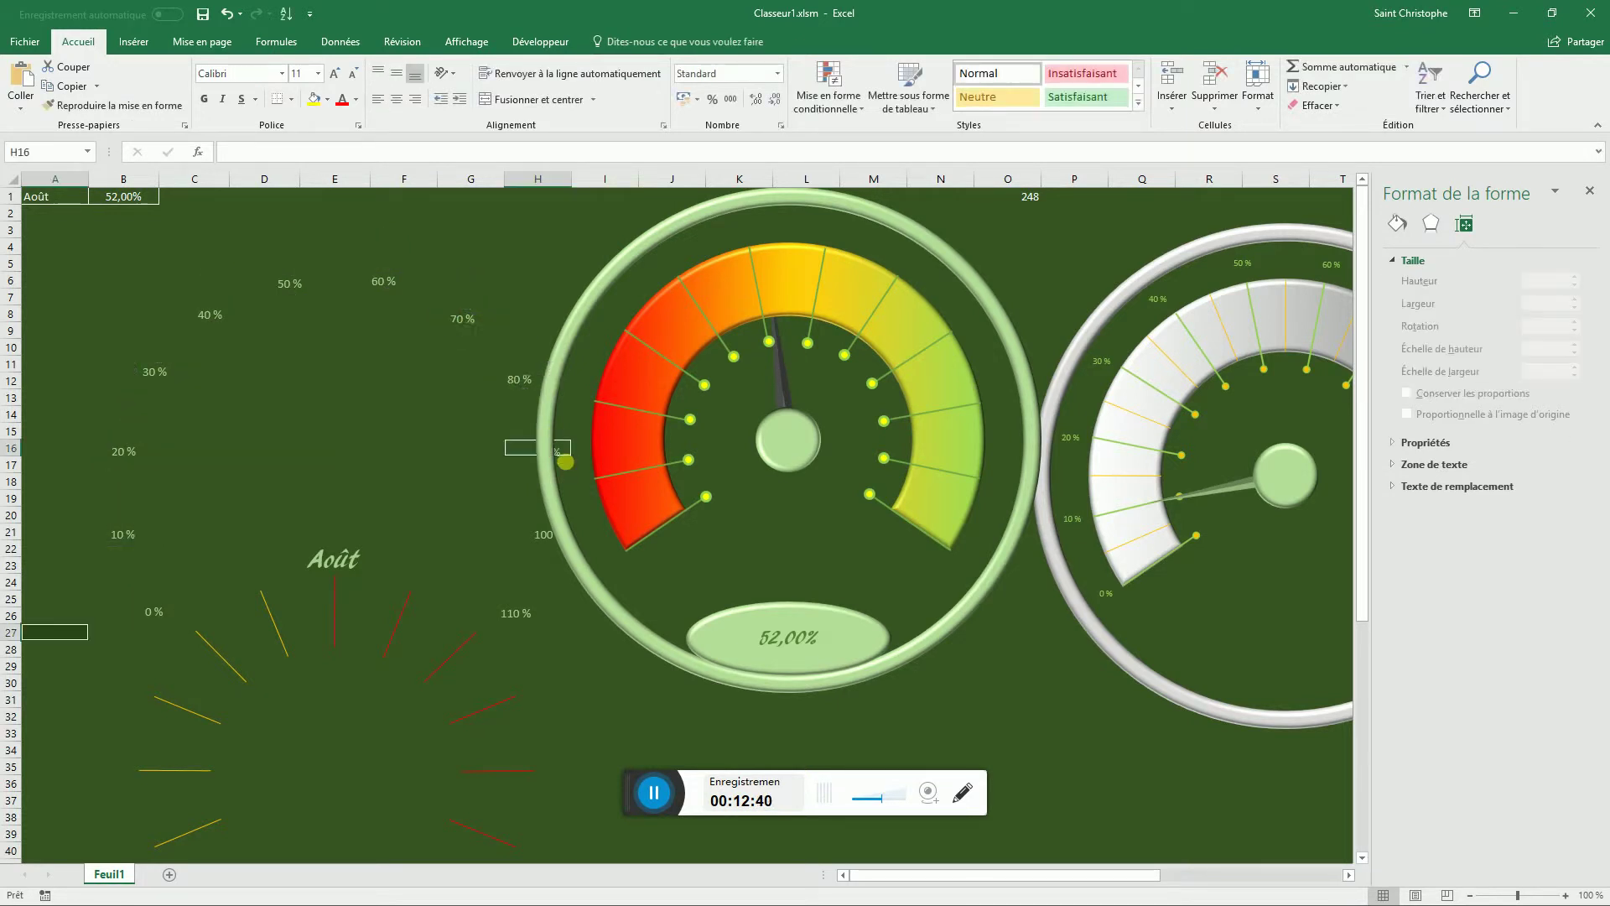
# - Select all the loose percentage labels from 0 % to 110 % and group them
pyautogui.keyDown('shift'); pyautogui.click(551, 539); pyautogui.keyUp('shift')
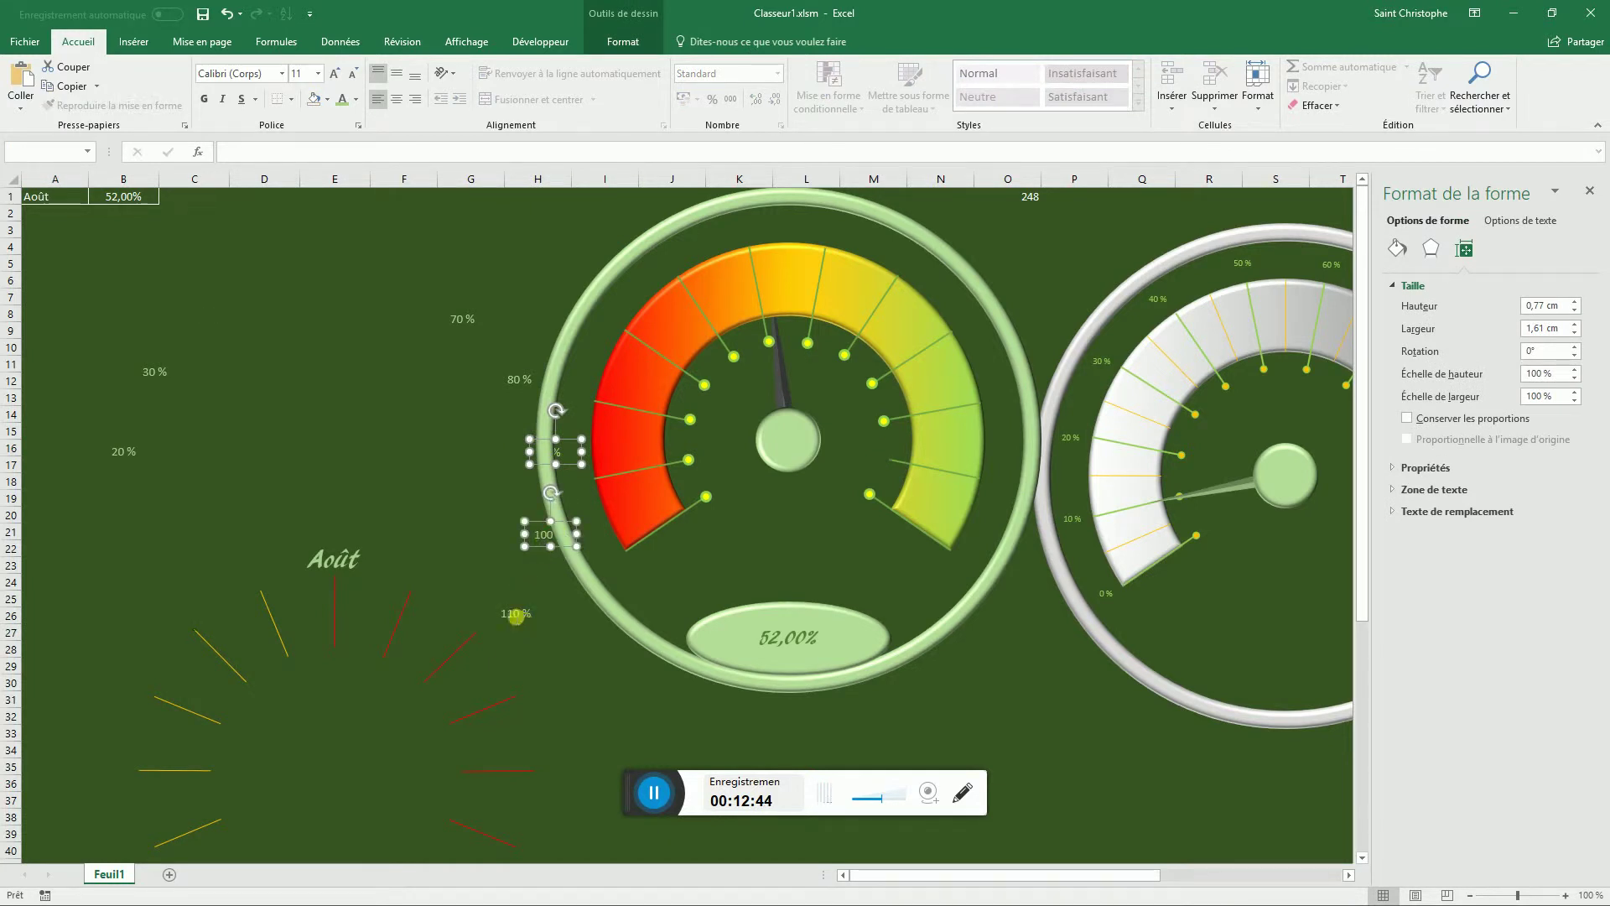
pyautogui.keyDown('shift'); pyautogui.click(524, 615); pyautogui.keyUp('shift')
pyautogui.keyDown('shift'); pyautogui.click(519, 382); pyautogui.keyUp('shift')
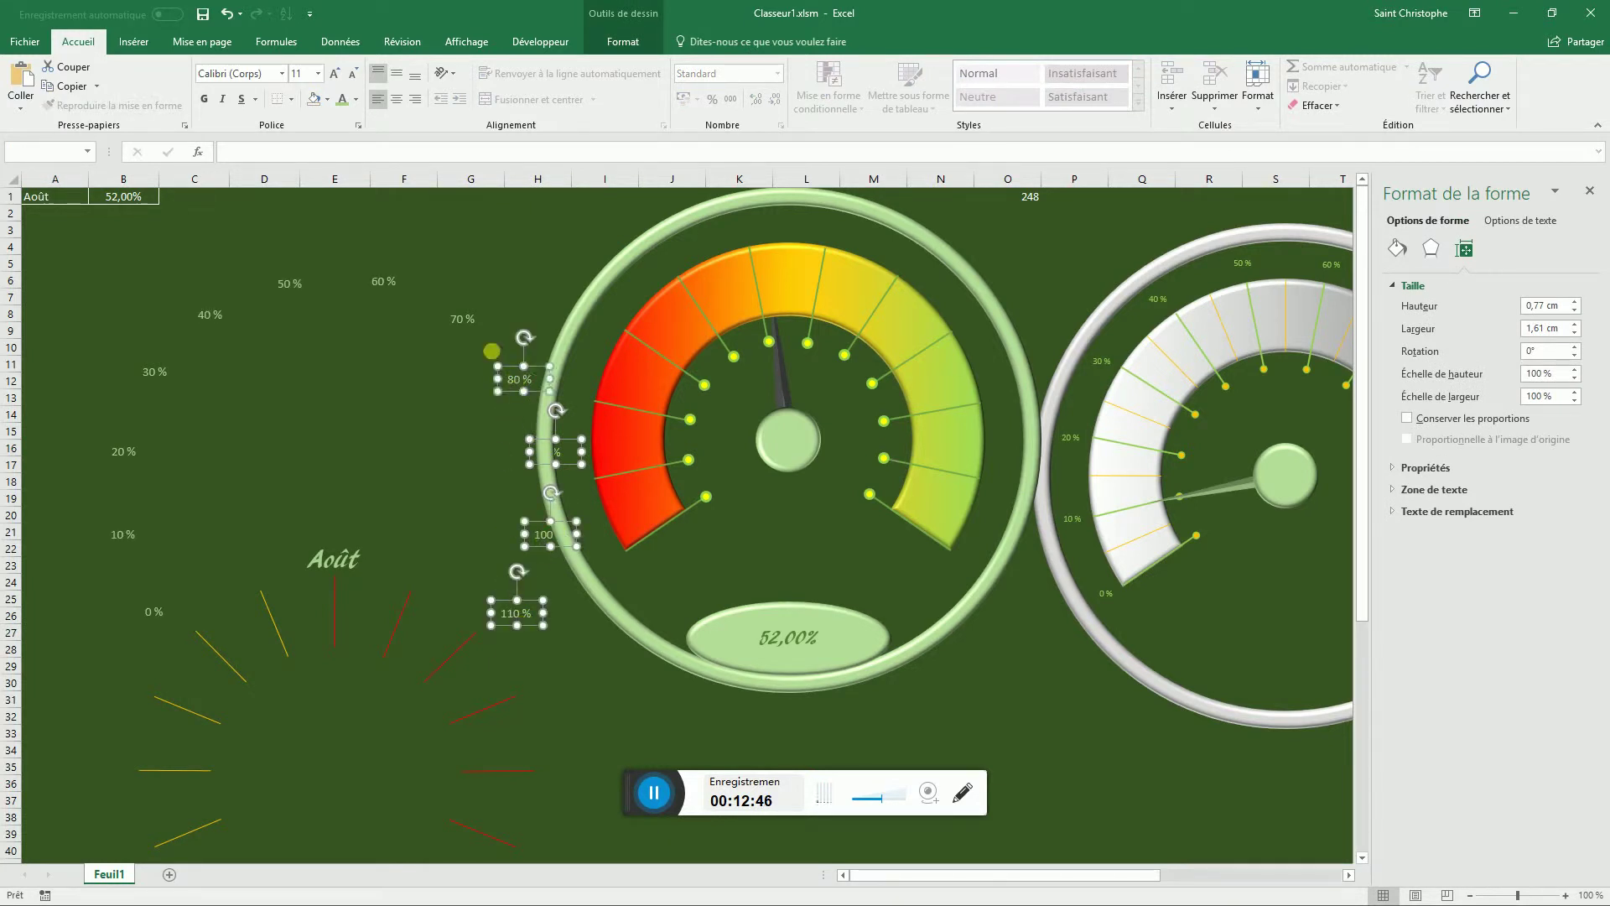
pyautogui.keyDown('shift'); pyautogui.click(464, 321); pyautogui.keyUp('shift')
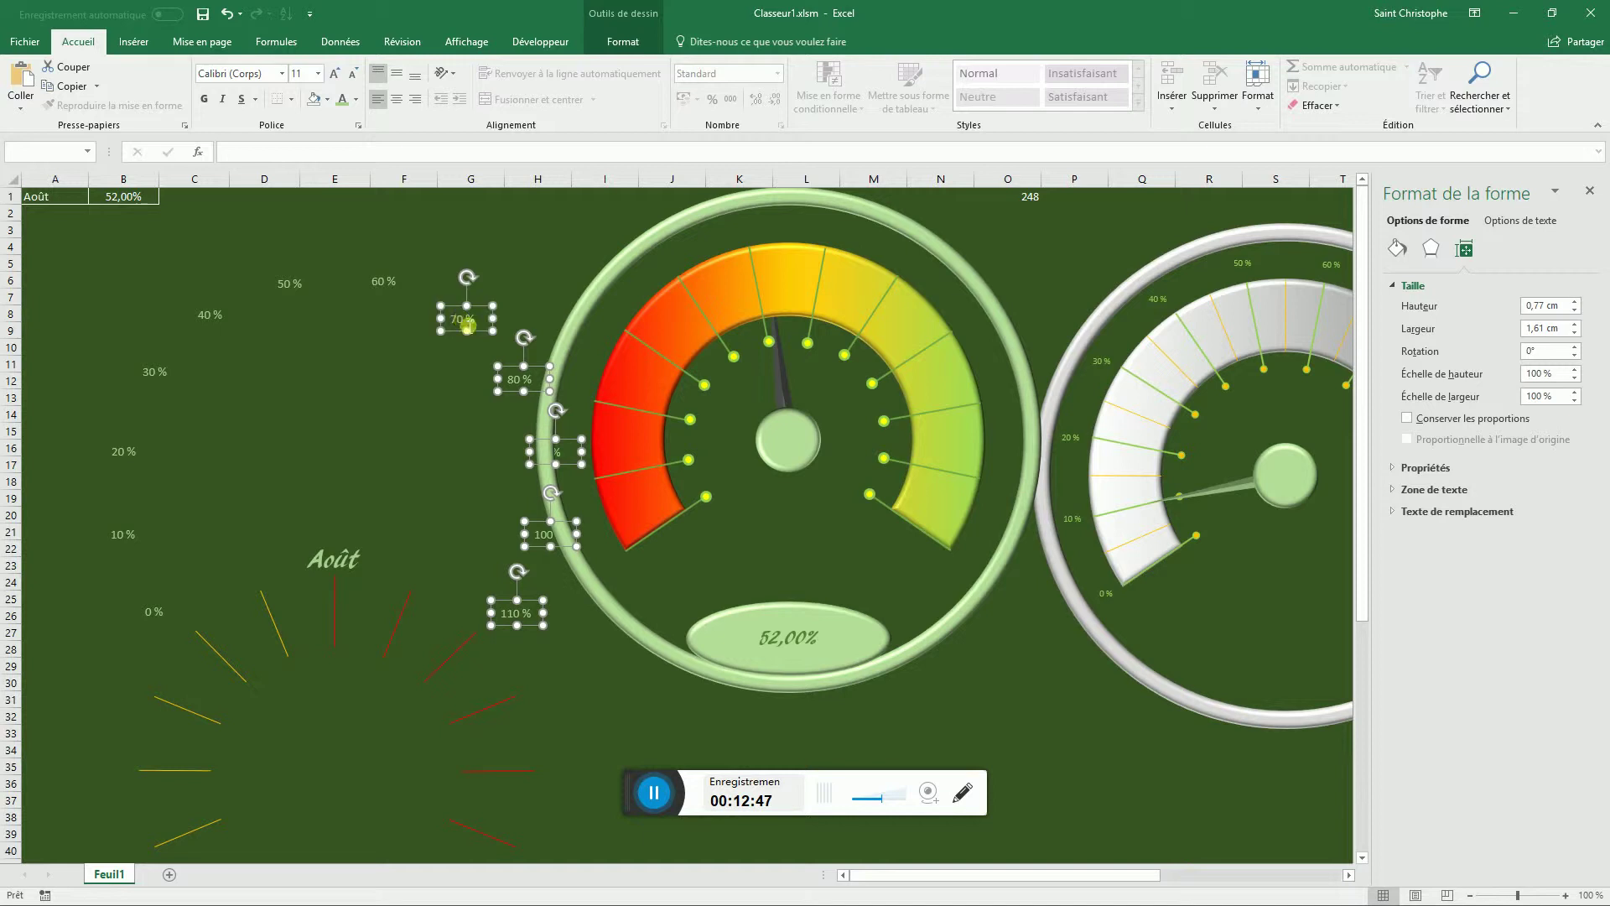
pyautogui.keyDown('shift'); pyautogui.click(383, 284); pyautogui.keyUp('shift')
pyautogui.keyDown('shift'); pyautogui.click(290, 284); pyautogui.keyUp('shift')
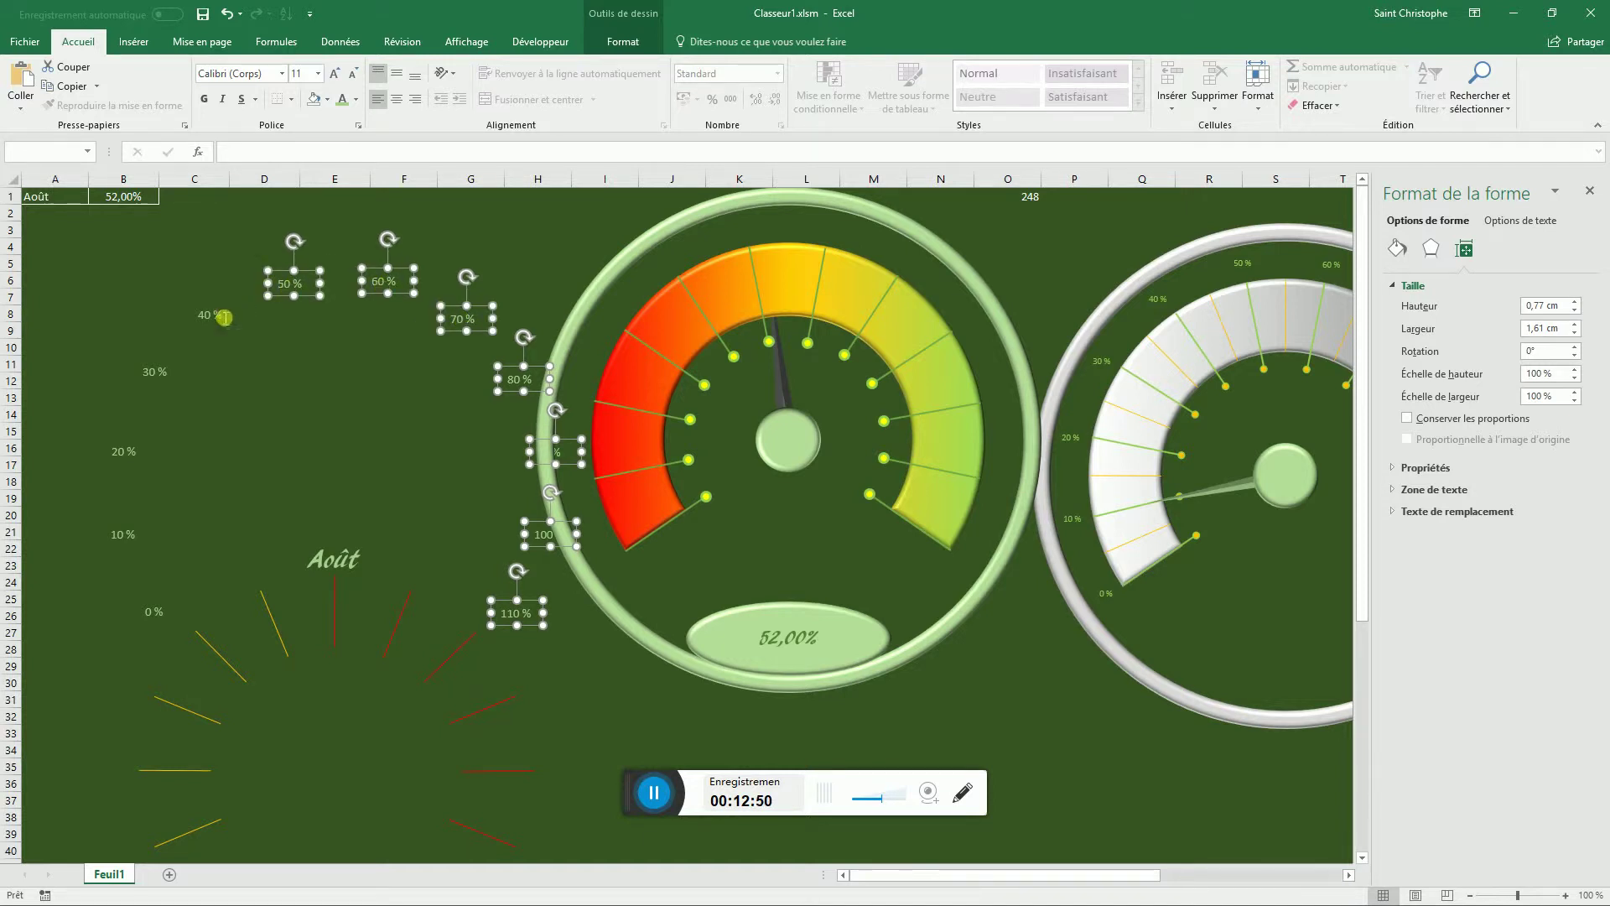
pyautogui.keyDown('shift'); pyautogui.click(224, 317); pyautogui.keyUp('shift')
pyautogui.keyDown('shift'); pyautogui.click(169, 378); pyautogui.keyUp('shift')
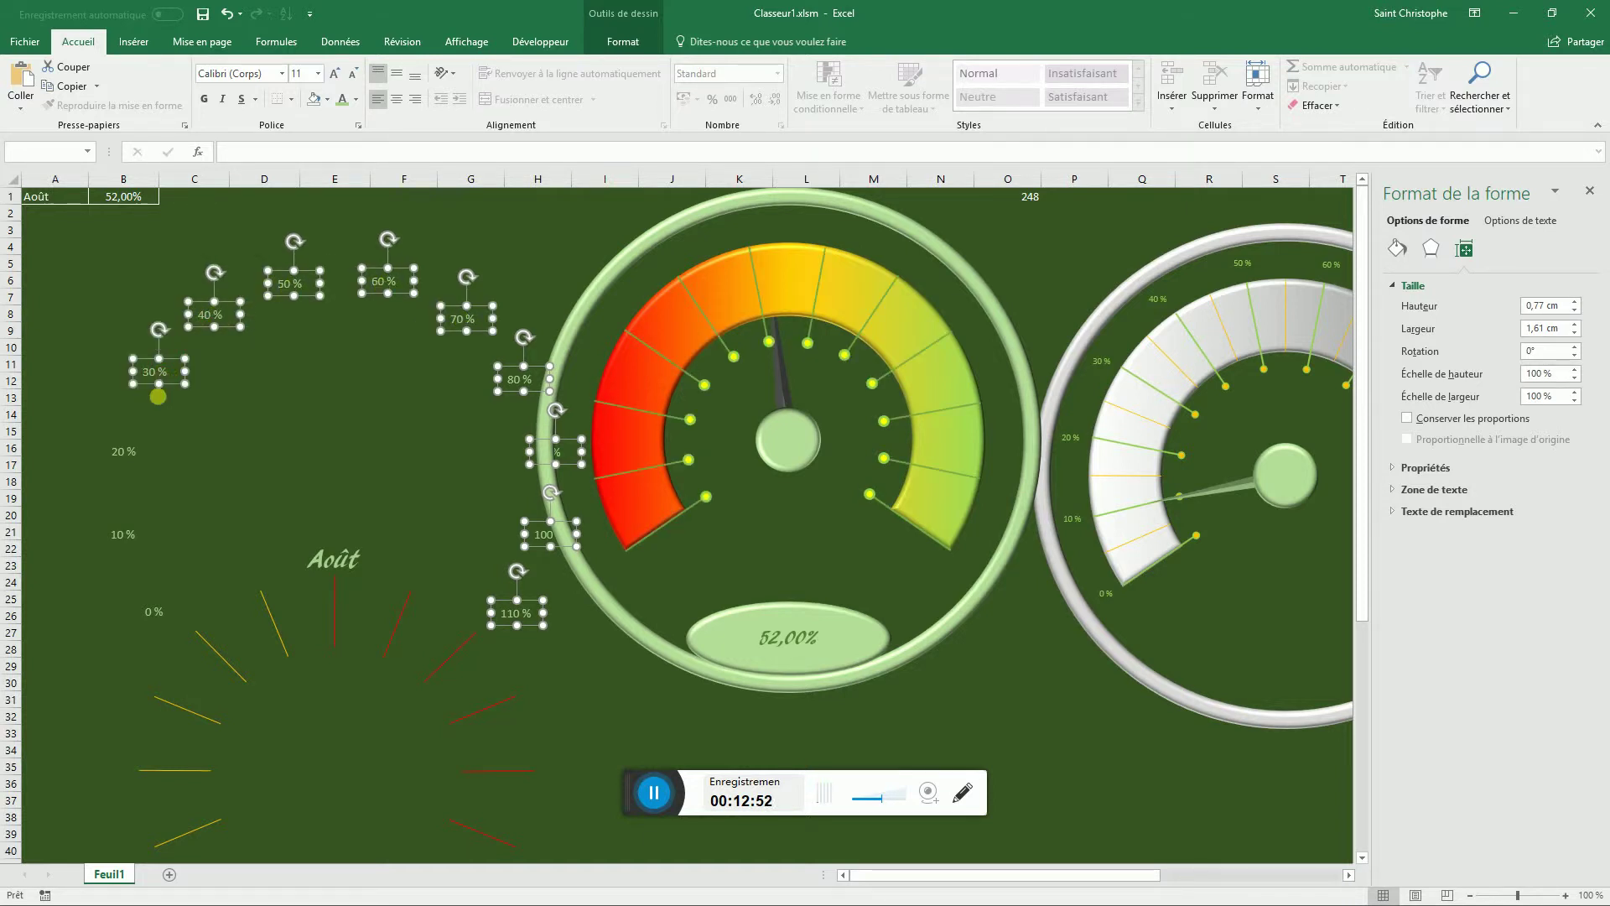
pyautogui.keyDown('shift'); pyautogui.click(136, 457); pyautogui.keyUp('shift')
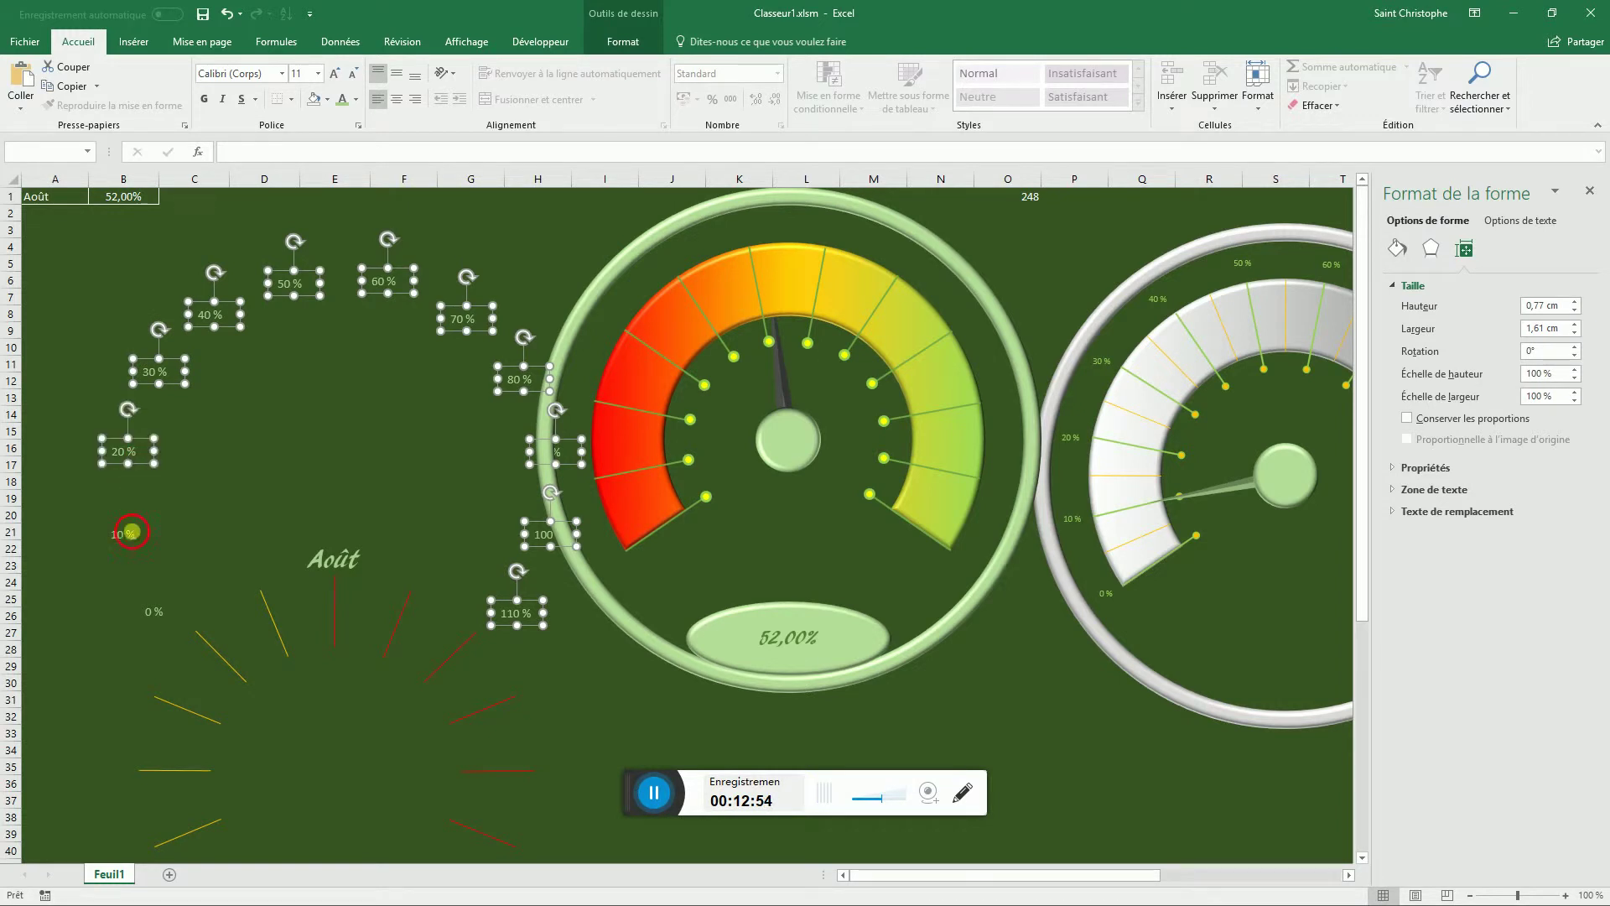
pyautogui.keyDown('shift'); pyautogui.click(143, 536); pyautogui.keyUp('shift')
pyautogui.keyDown('shift'); pyautogui.click(160, 619); pyautogui.keyUp('shift')
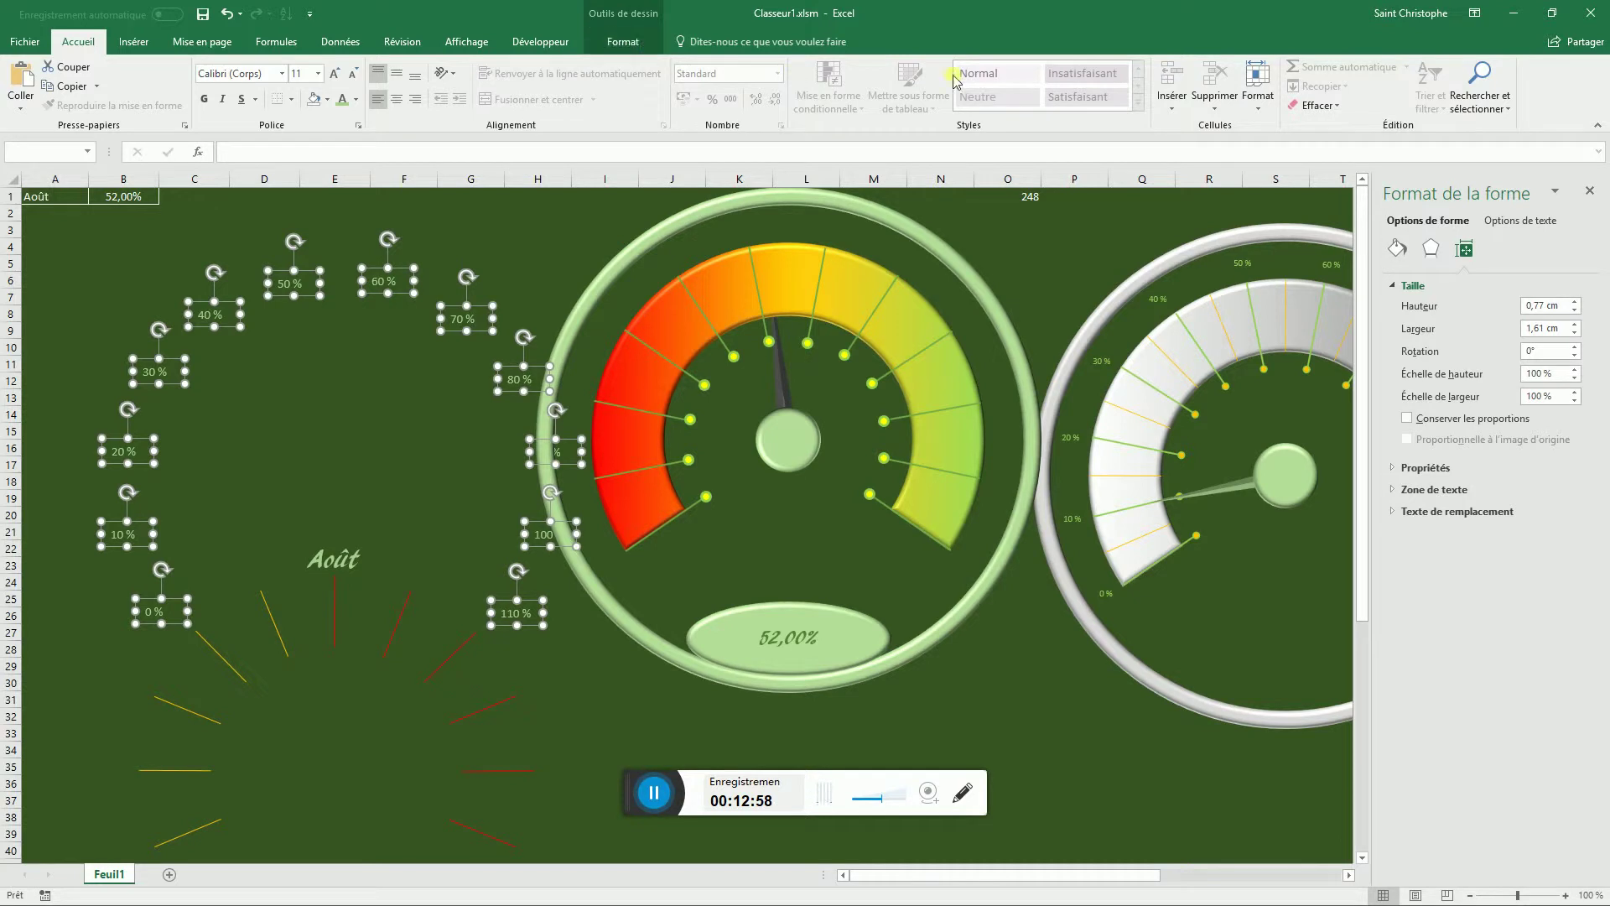
pyautogui.click(649, 14)
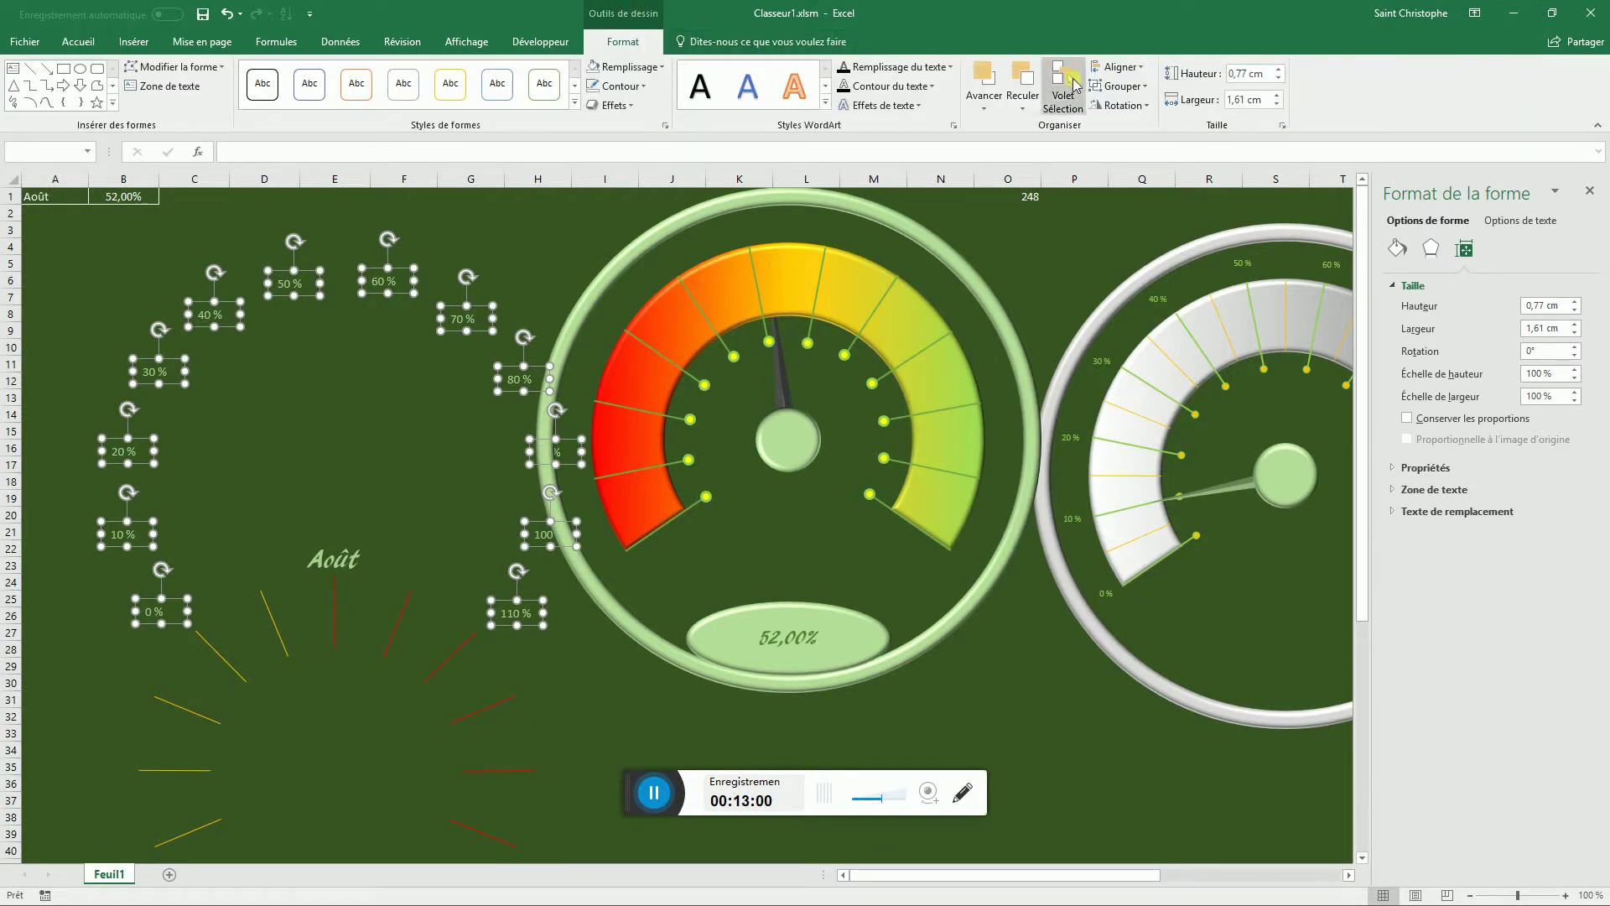
pyautogui.click(1134, 86)
pyautogui.click(1133, 108)
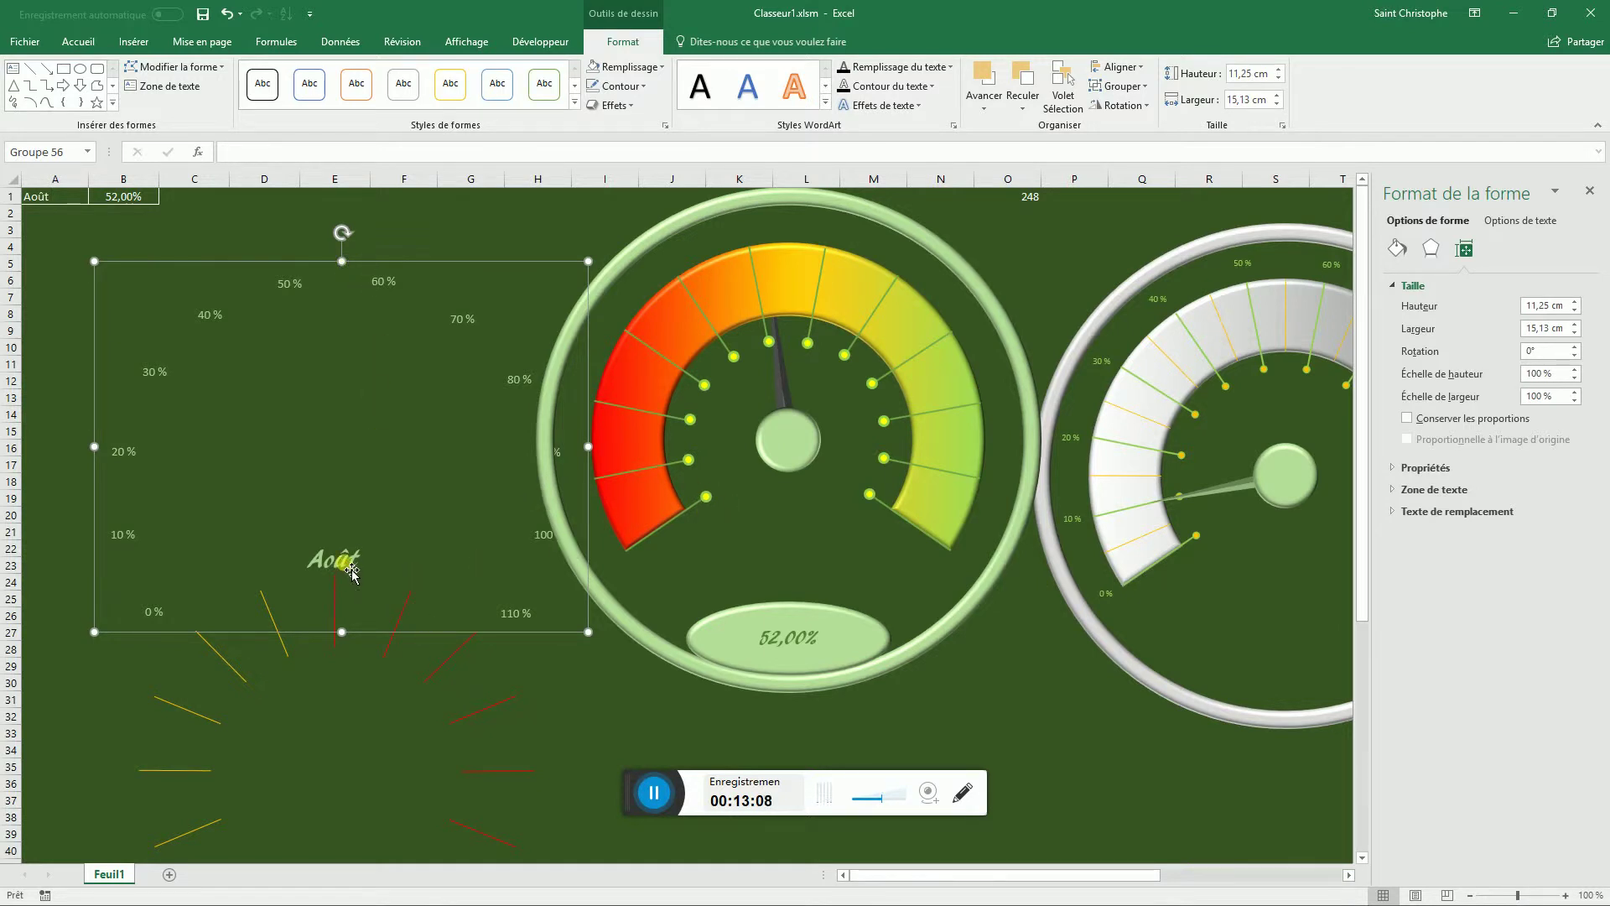
# - Move the Août label onto the coloured gauge just below the needle hub and add the gauge to the selection
pyautogui.click(351, 568)
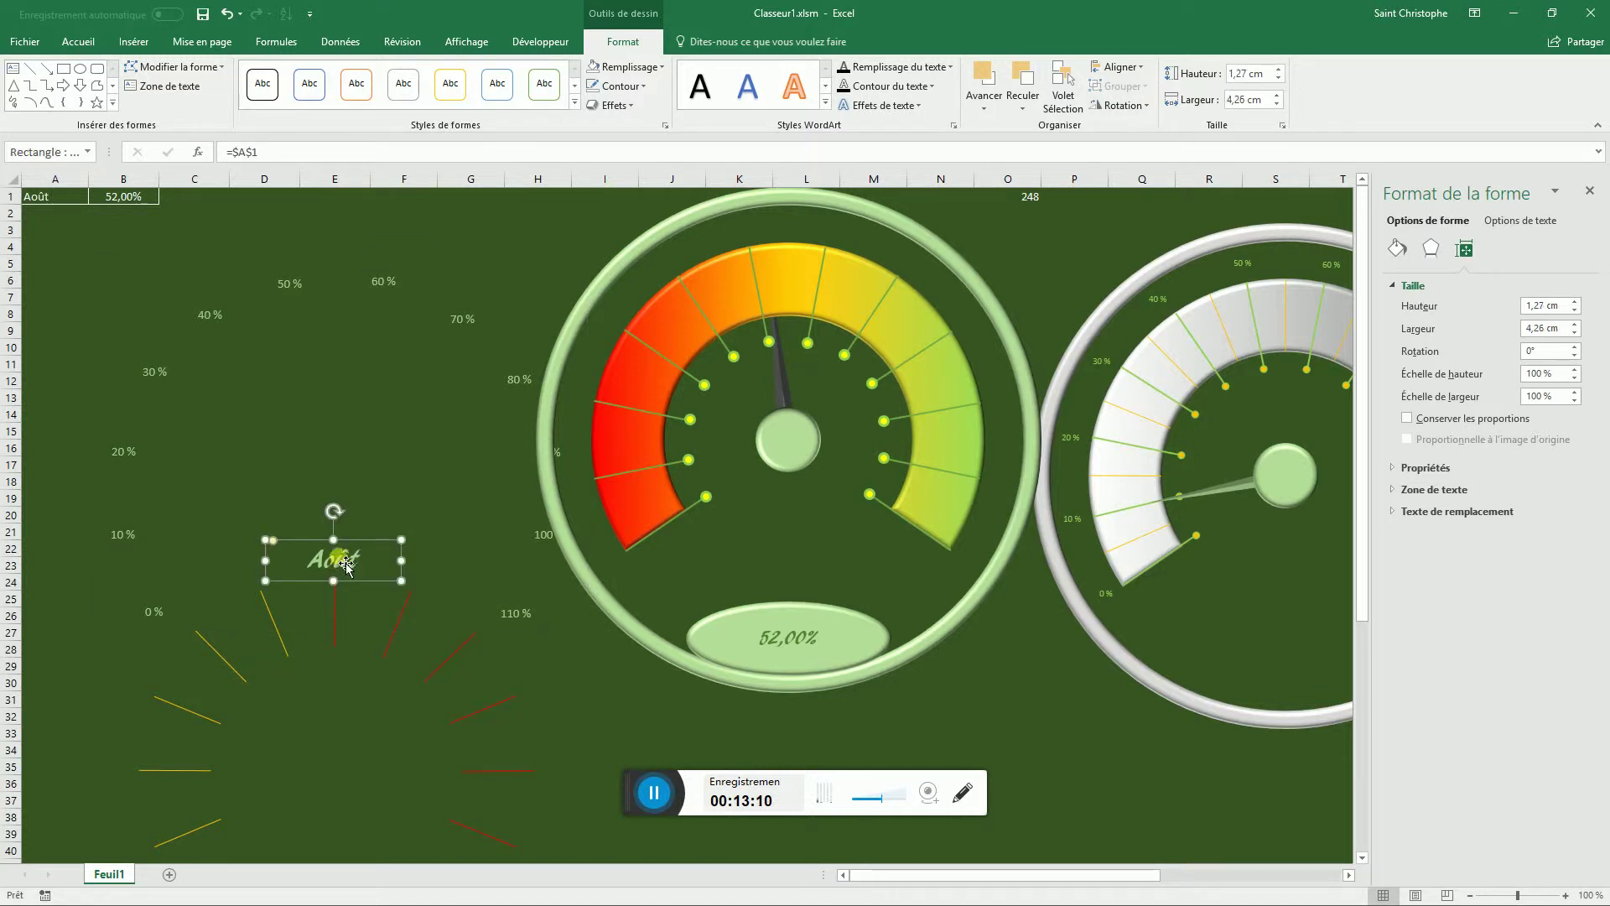
pyautogui.moveTo(347, 567); pyautogui.dragTo(797, 504)
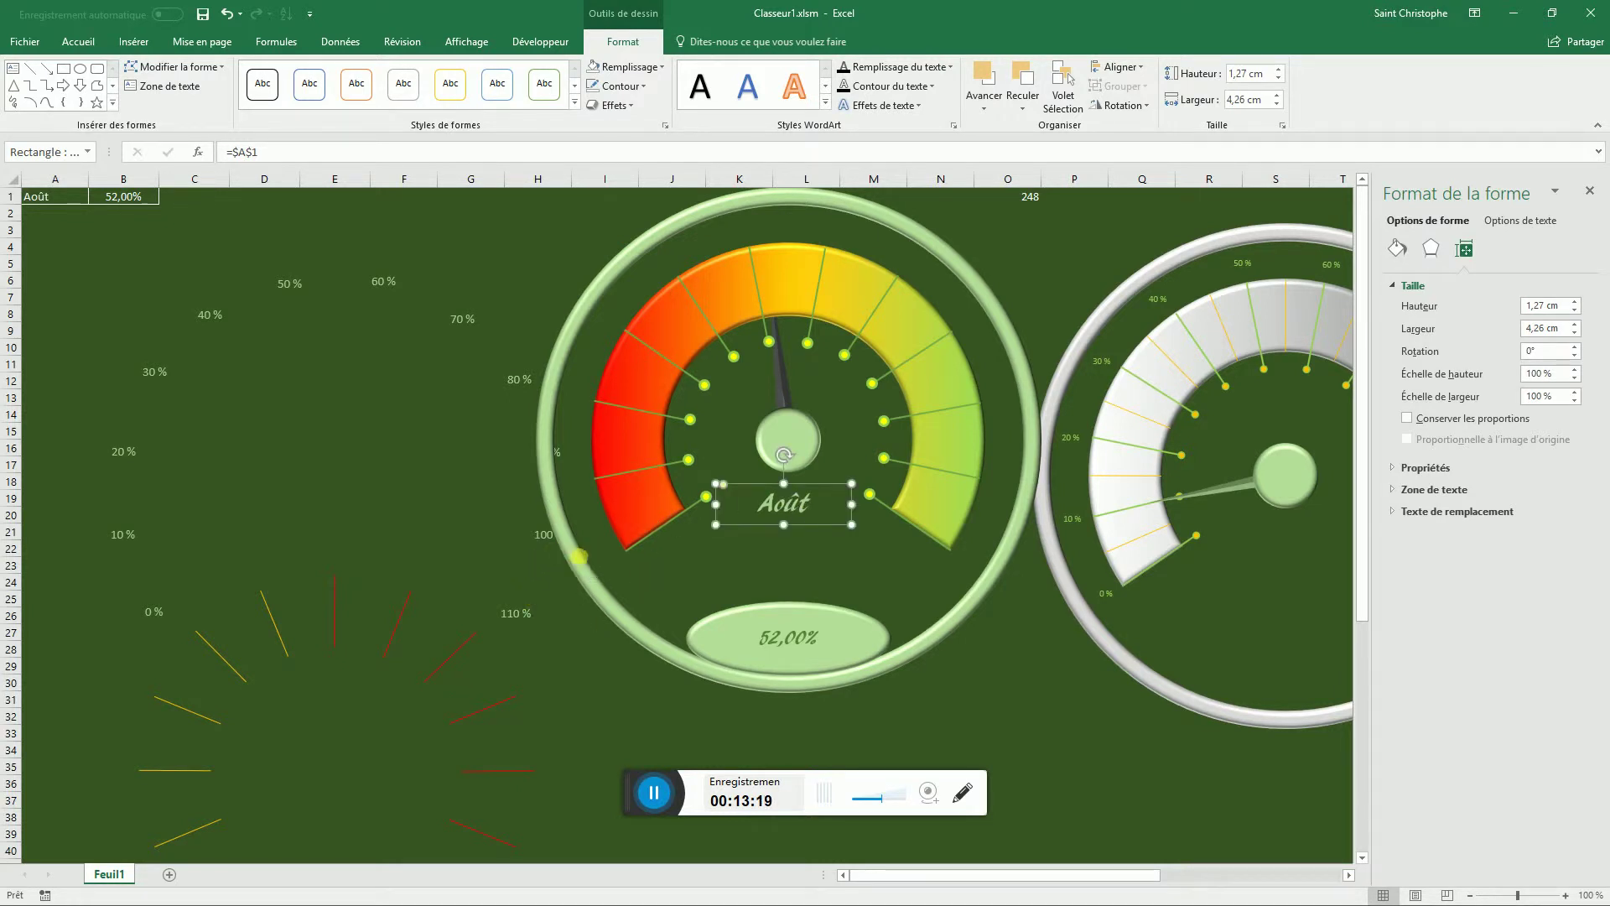
pyautogui.keyDown('shift'); pyautogui.click(579, 556); pyautogui.keyUp('shift')
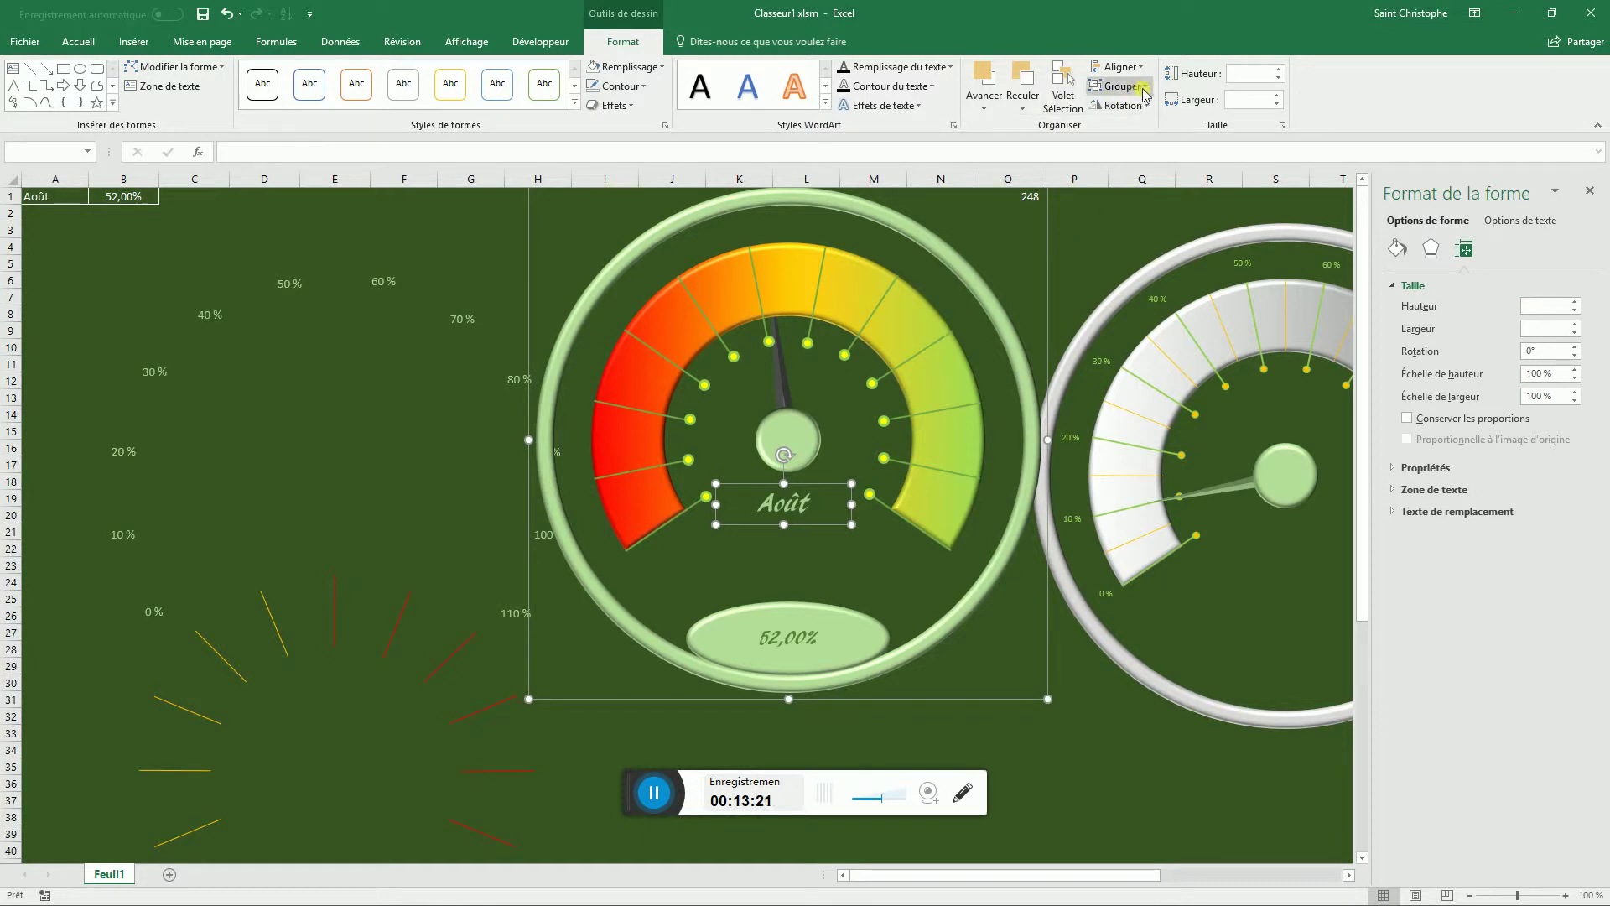
# - Try to align the Août label with the gauge's vertical middle, and undo the alignment
pyautogui.click(1118, 67)
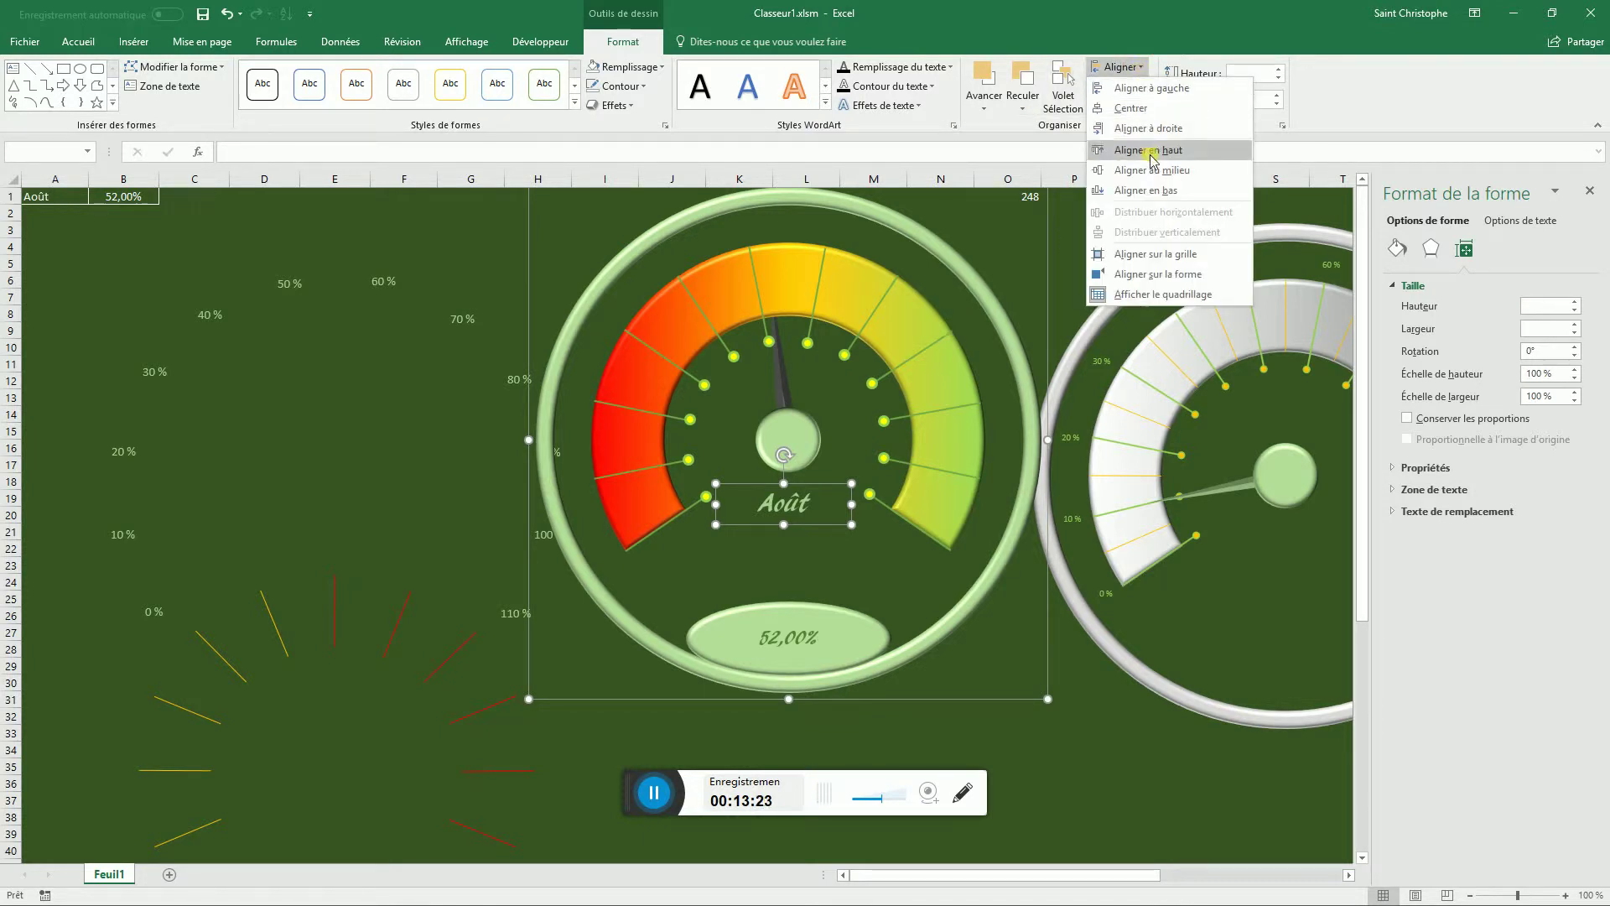
pyautogui.click(1172, 171)
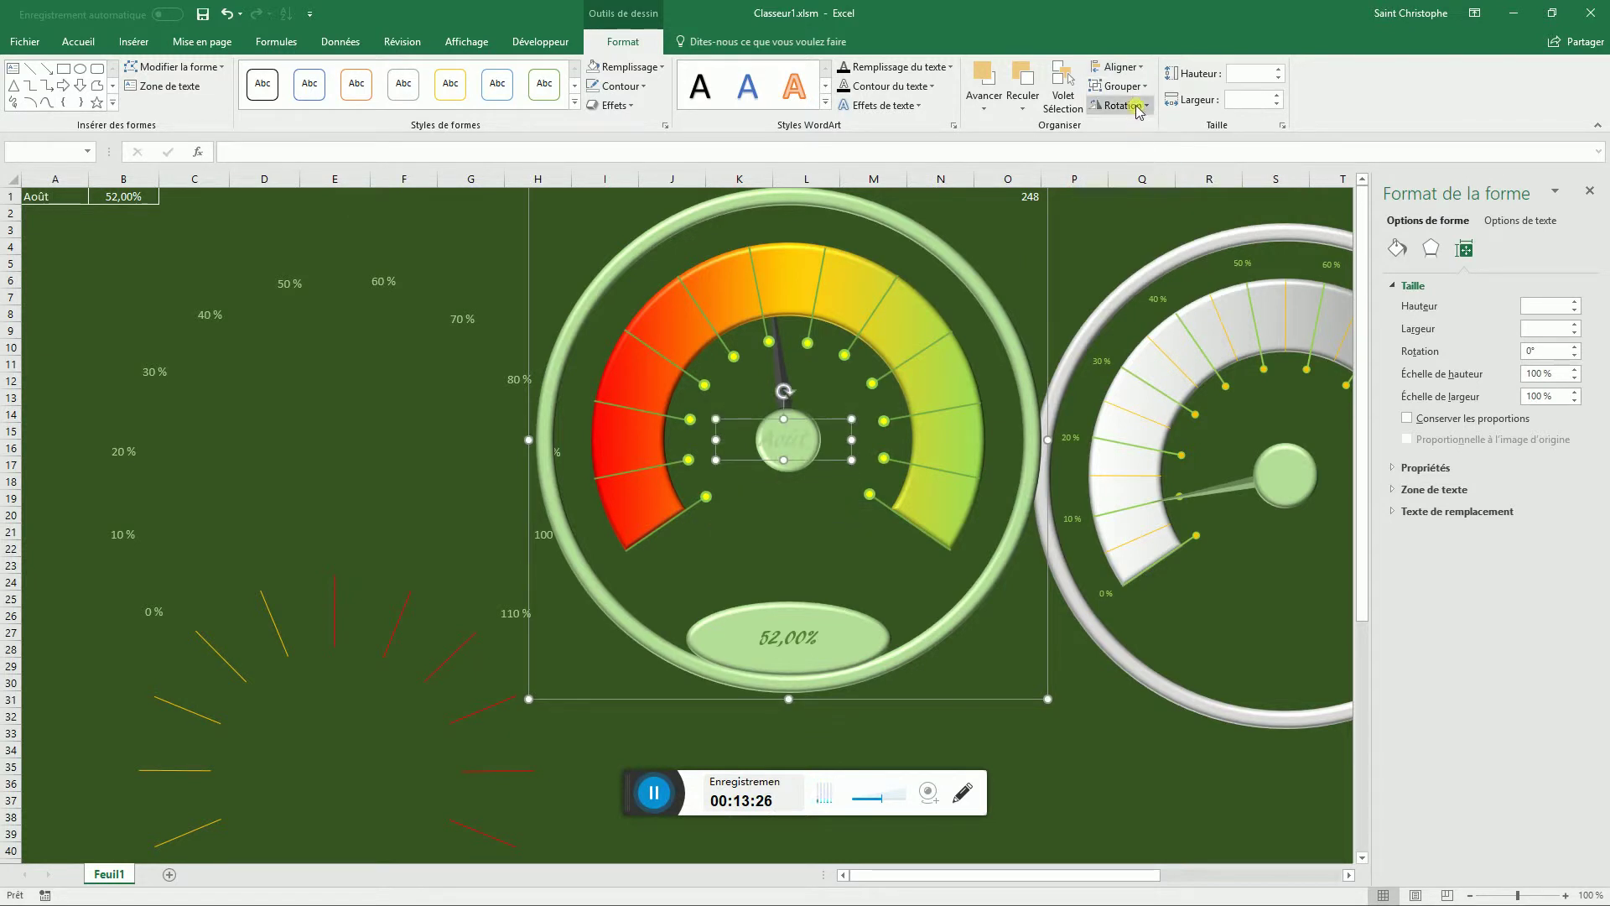
pyautogui.click(1140, 68)
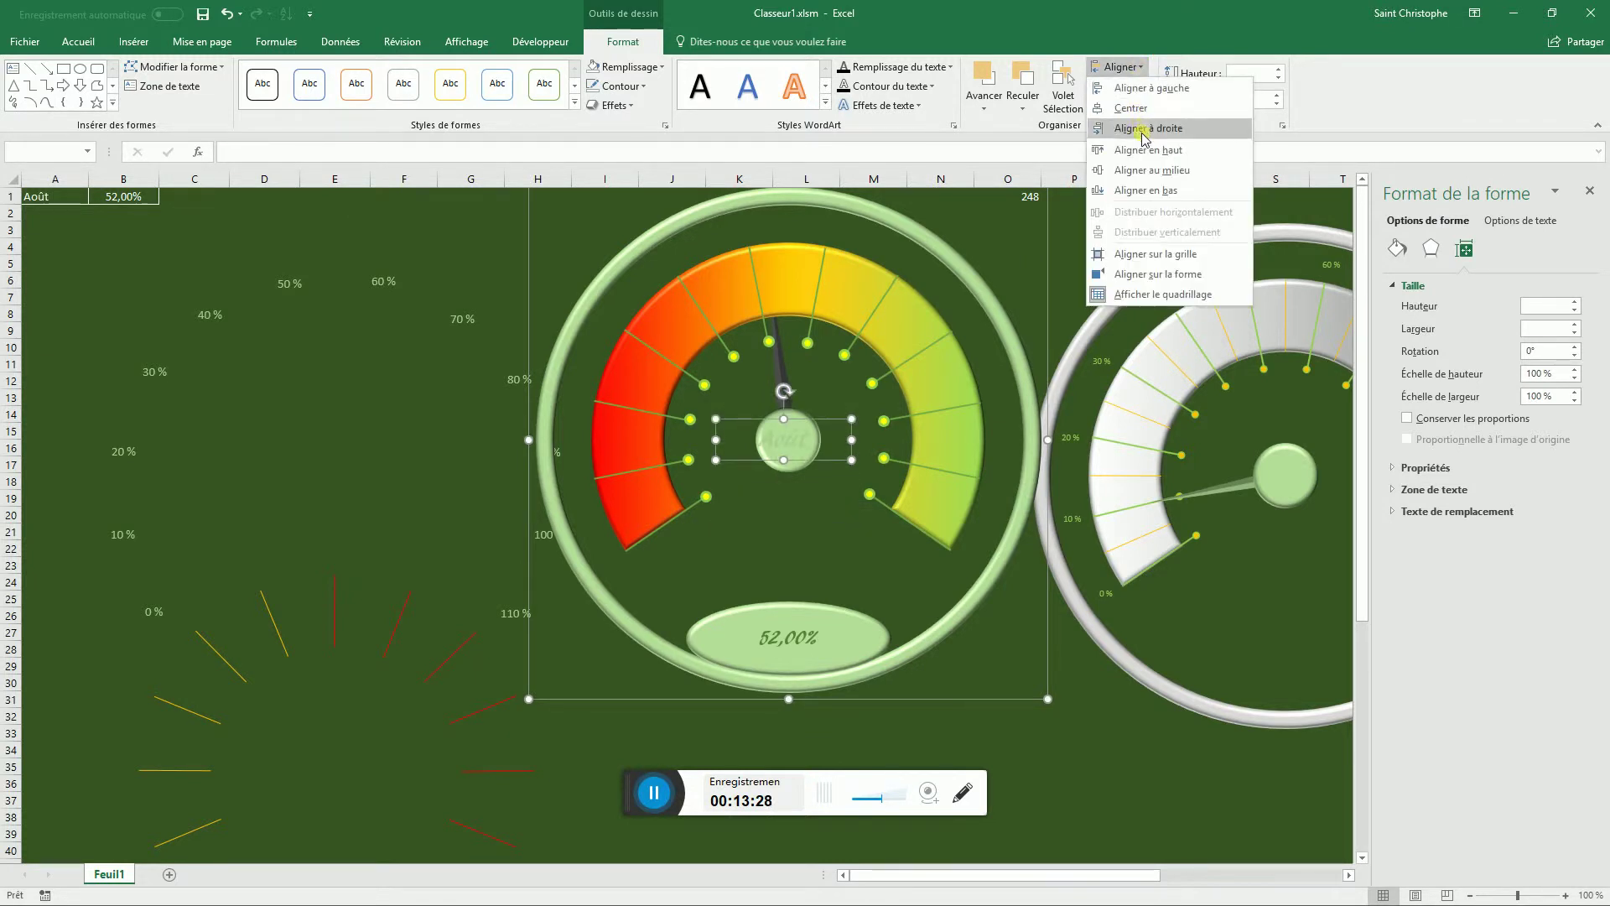
pyautogui.click(226, 14)
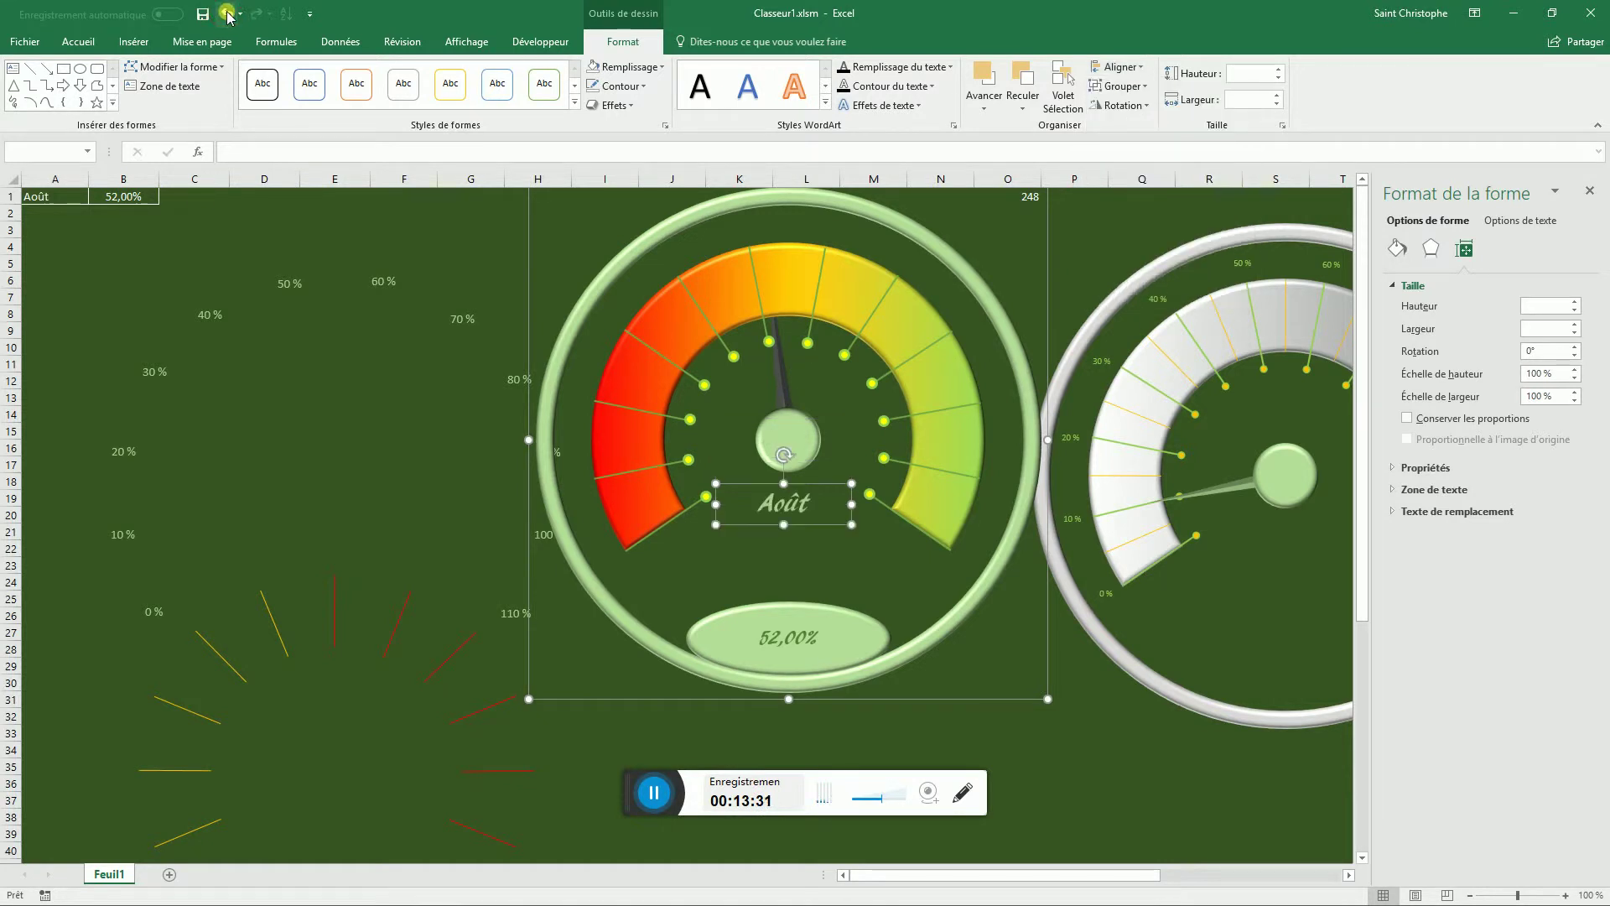
# - Centre the Août label horizontally on the coloured gauge and group the two
pyautogui.click(1146, 87)
pyautogui.click(1145, 67)
pyautogui.click(1145, 67)
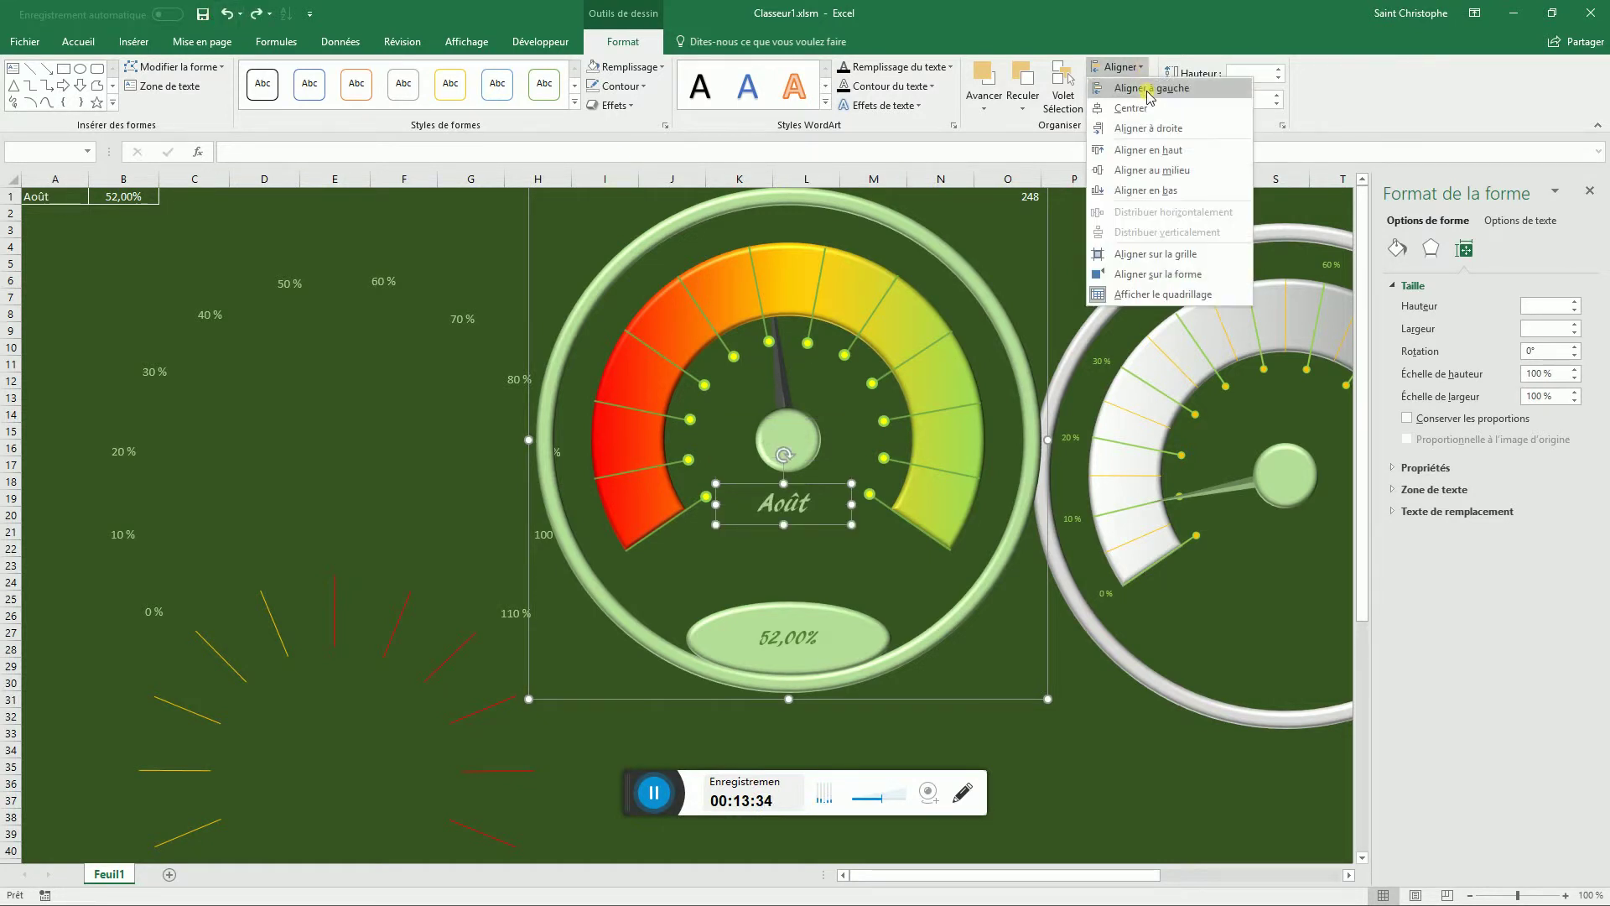
pyautogui.click(1150, 112)
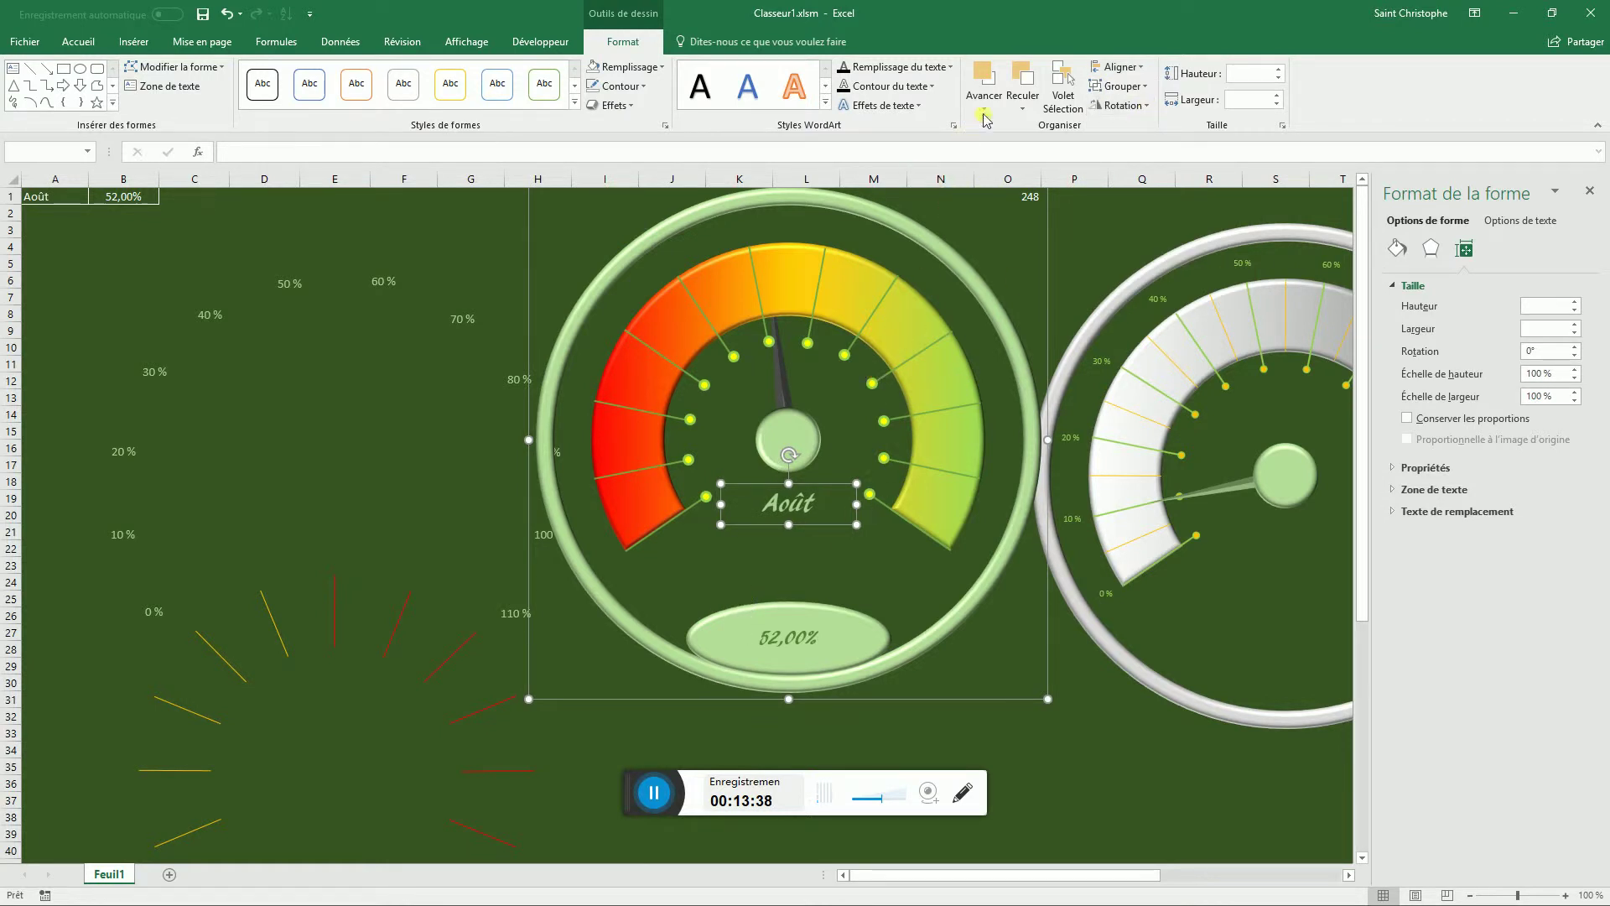
pyautogui.click(1127, 87)
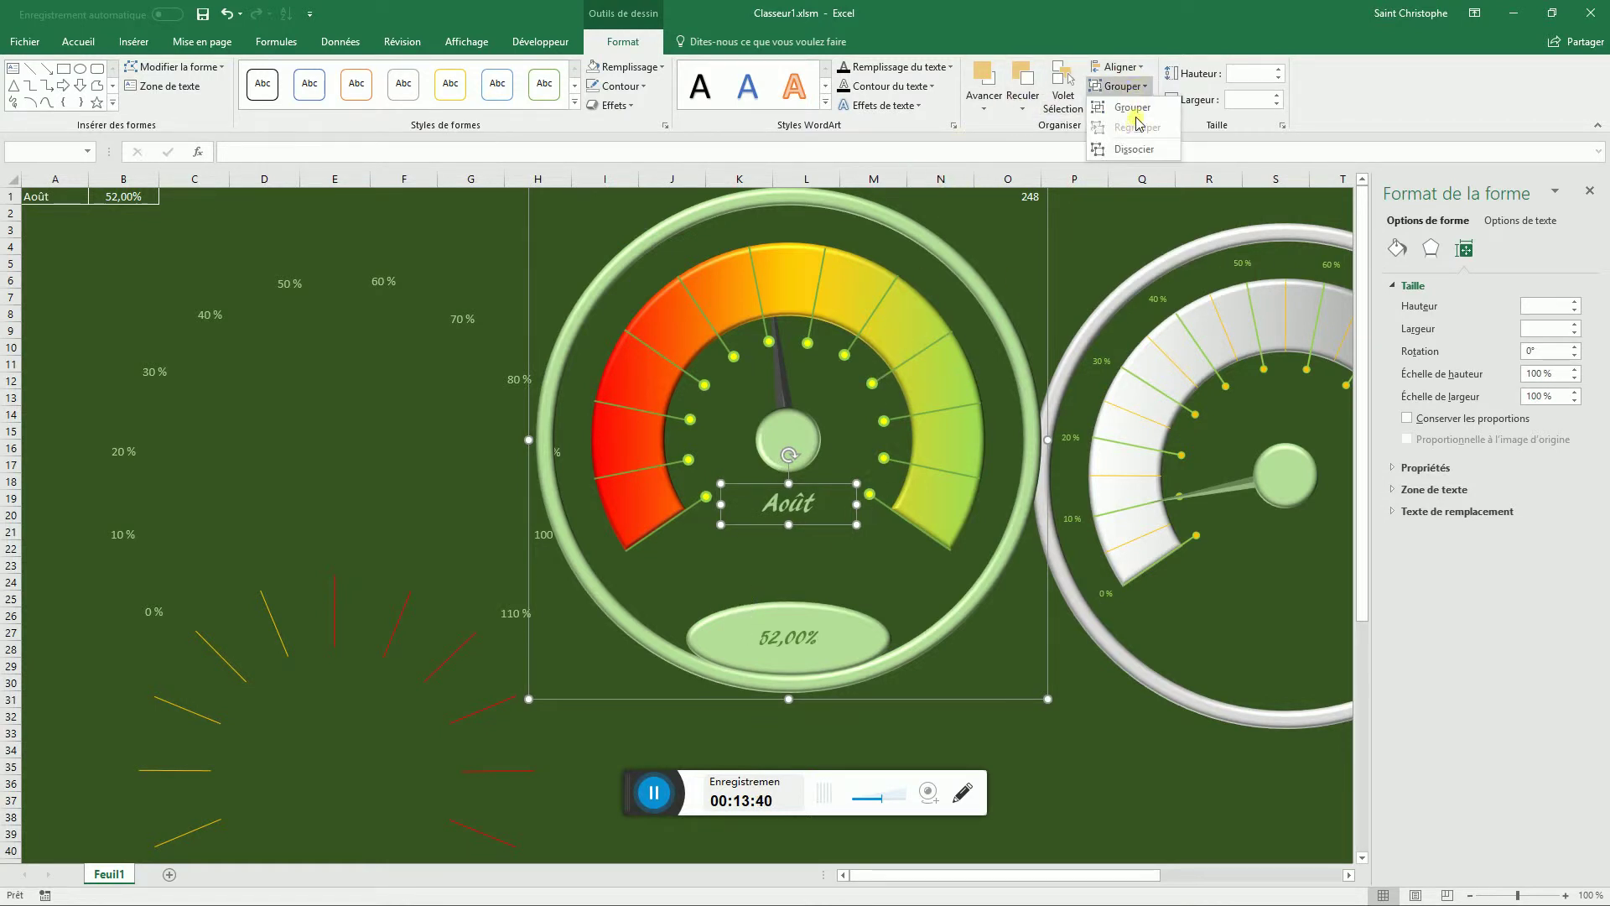
pyautogui.click(1134, 110)
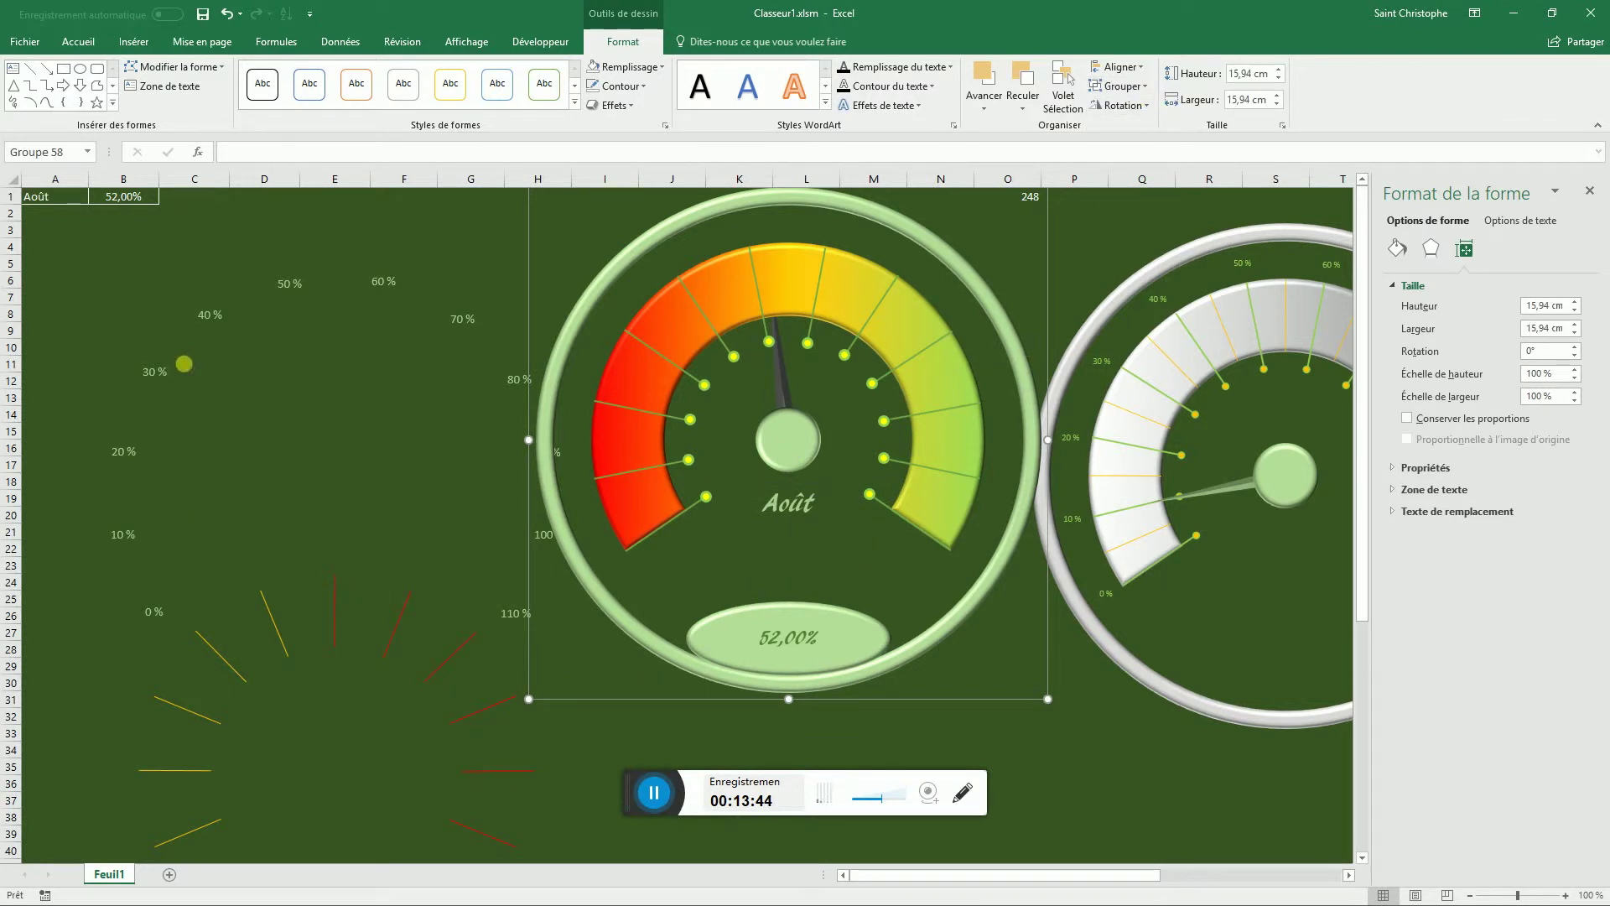
# - Move the group of percentage labels out of the free area and over to the space between the two gauges
pyautogui.doubleClick(289, 281)
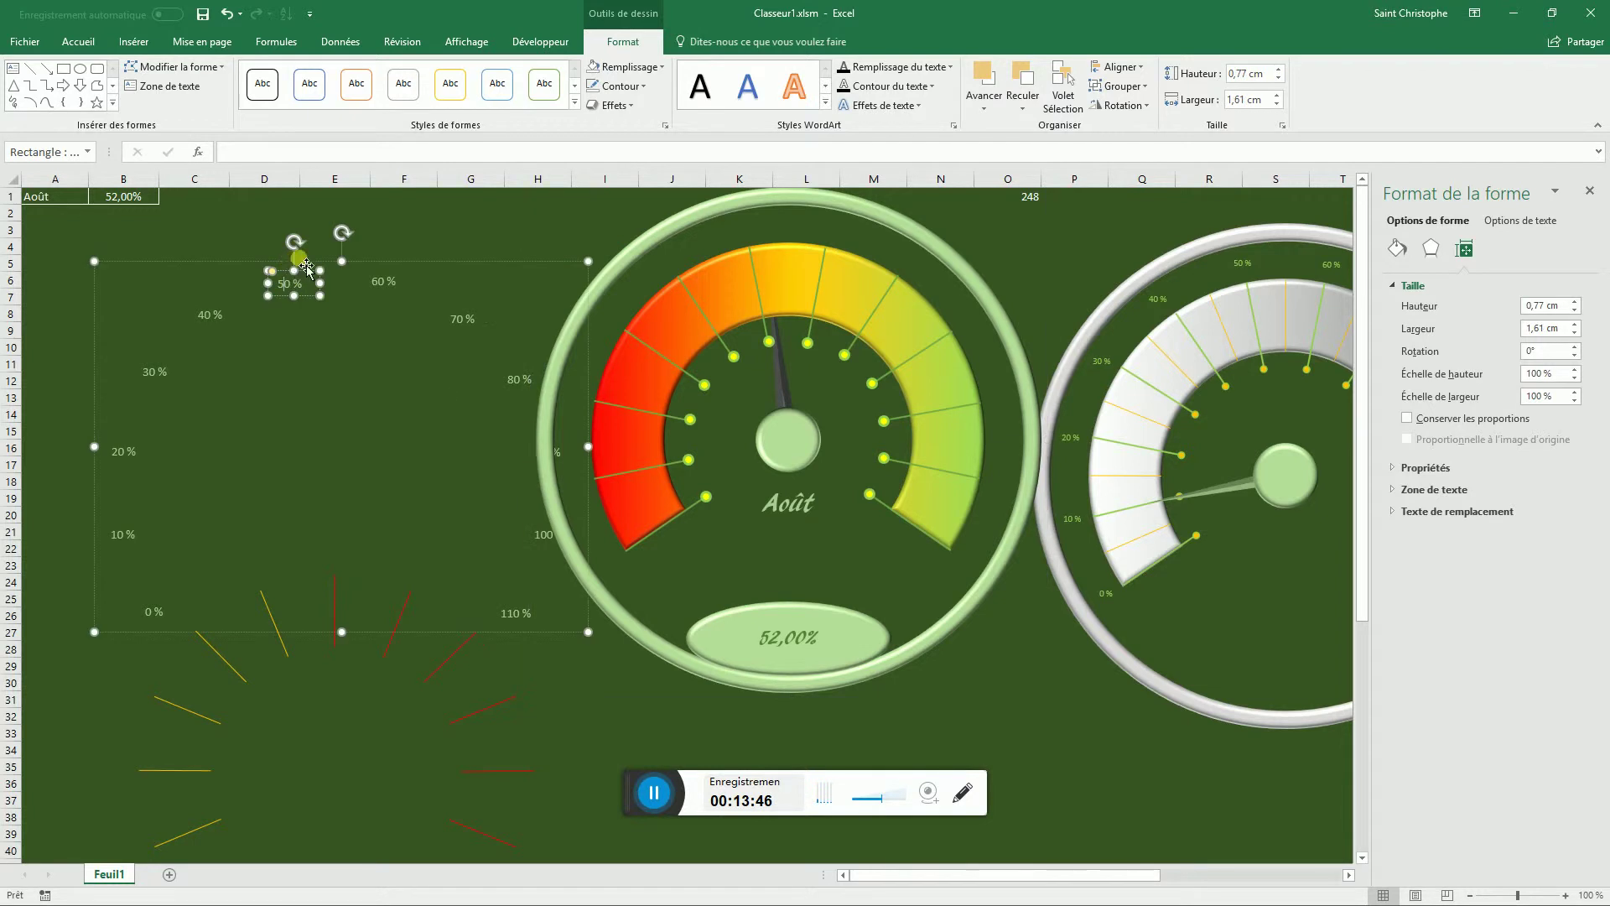
pyautogui.click(429, 267)
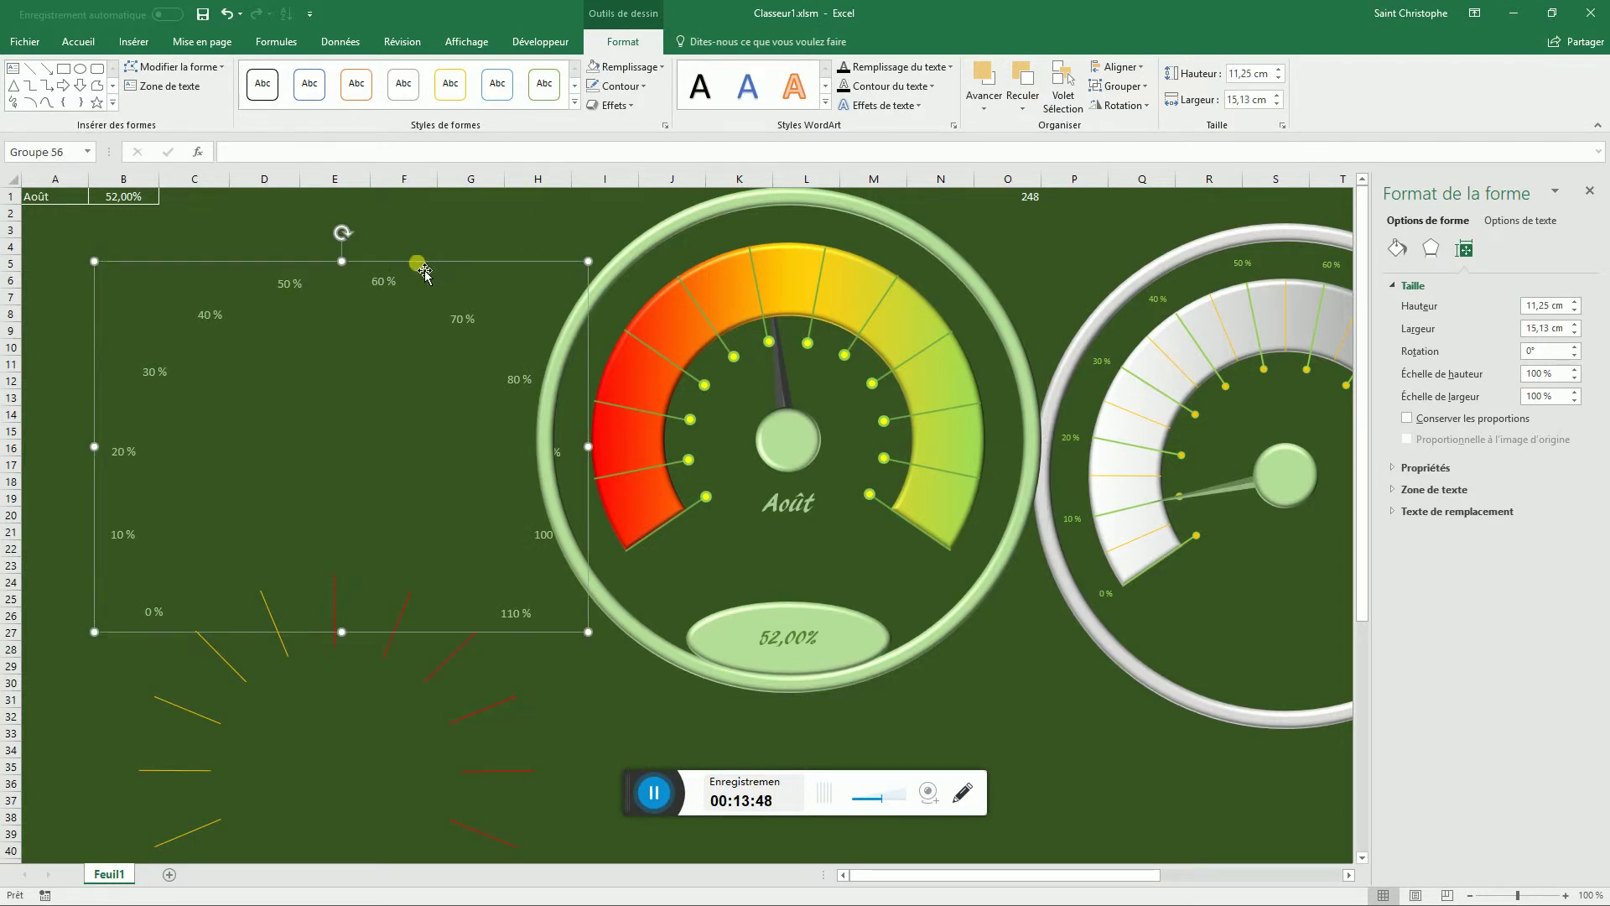
pyautogui.moveTo(424, 268); pyautogui.dragTo(1089, 231)
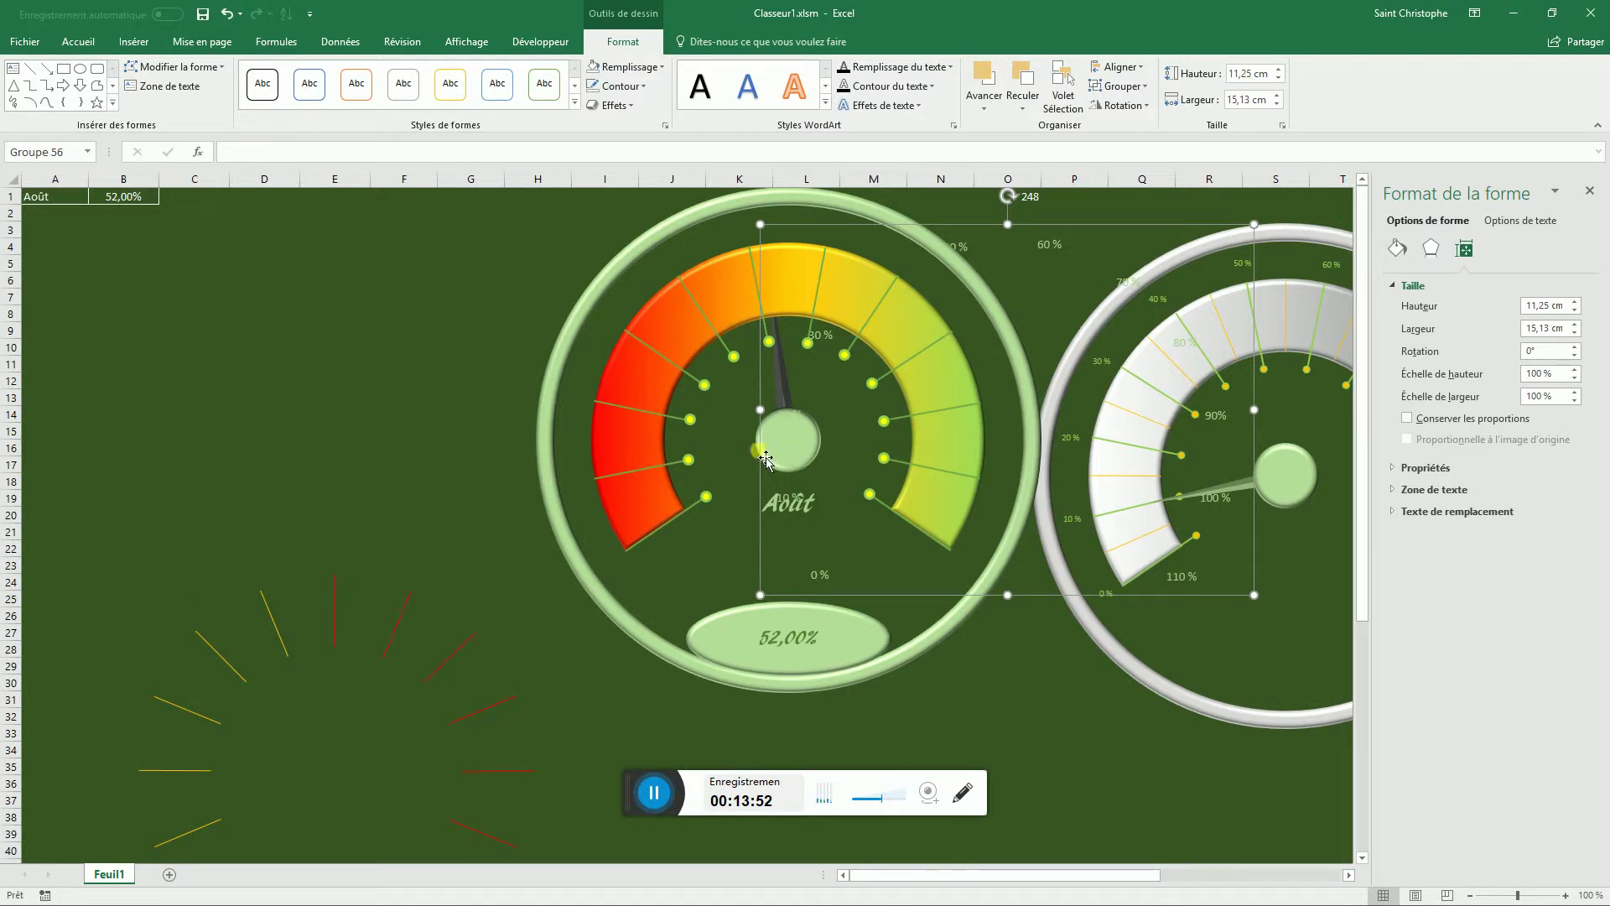
# - Move the coloured gauge together with its needle over columns A to H, and shift the loose yellow and red tick-line group beside it
pyautogui.click(425, 517)
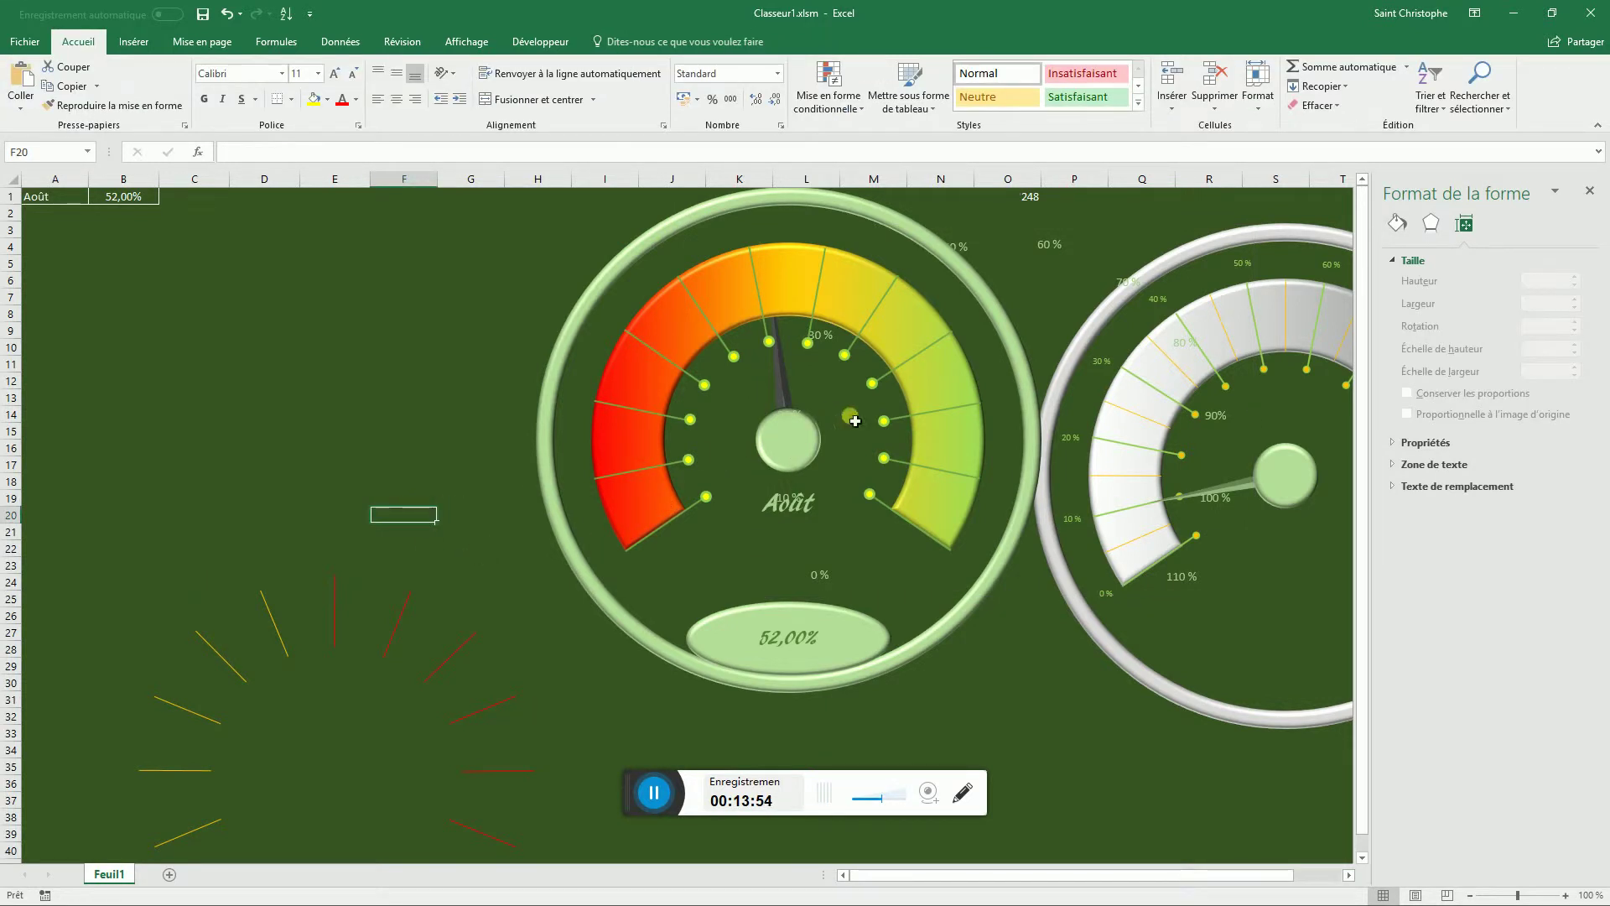
pyautogui.click(770, 434)
pyautogui.keyDown('shift'); pyautogui.click(610, 297); pyautogui.keyUp('shift')
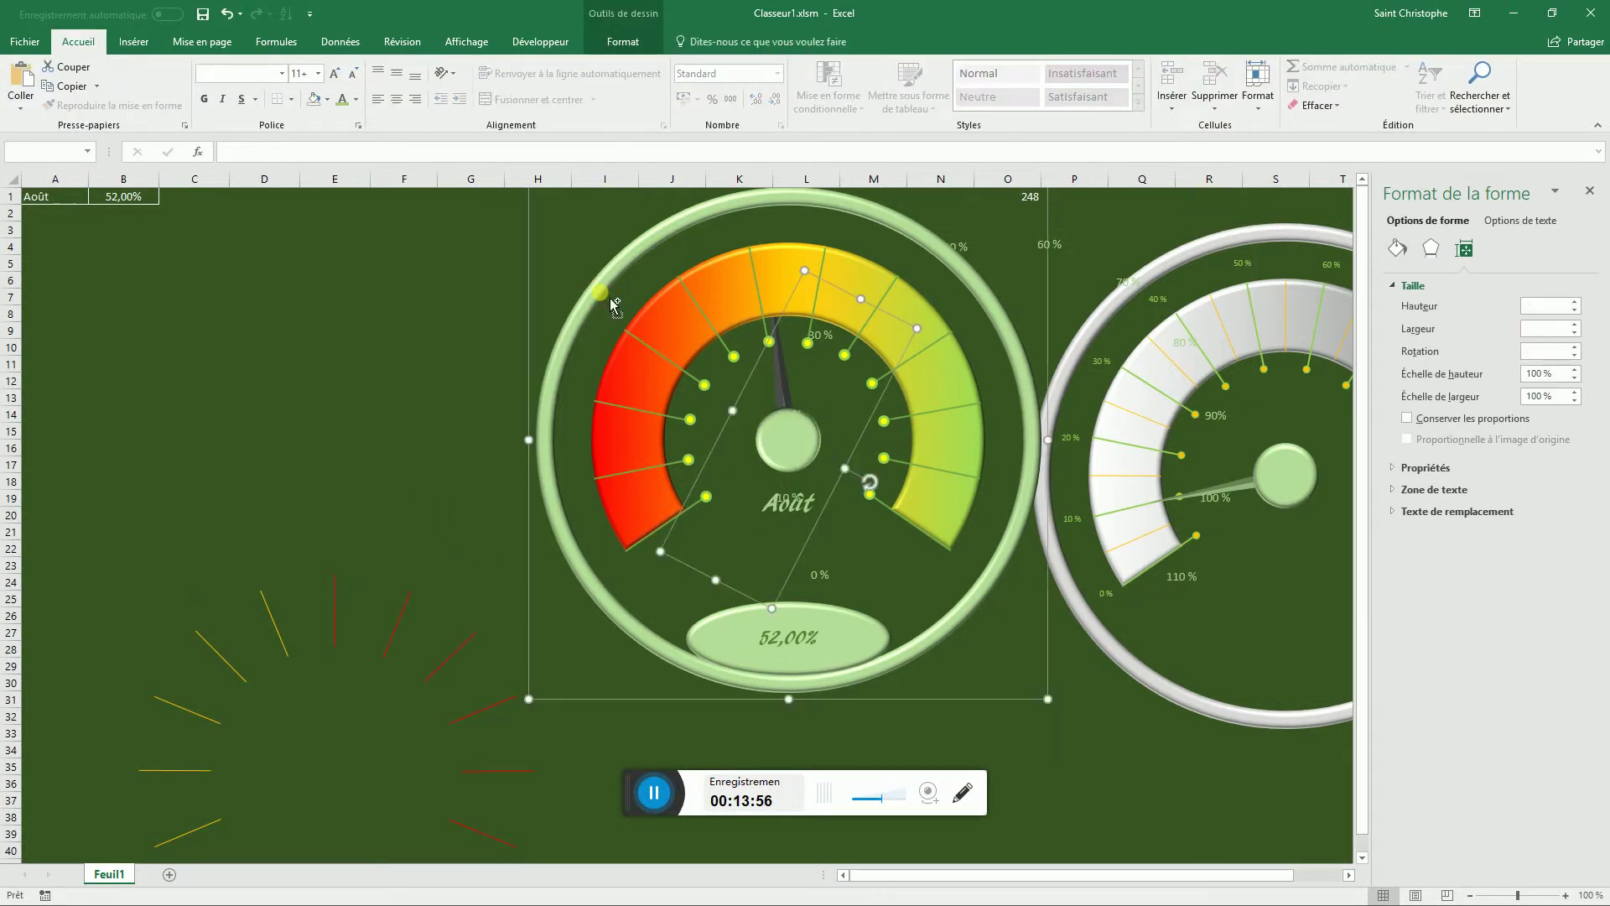
pyautogui.moveTo(611, 297); pyautogui.dragTo(121, 298)
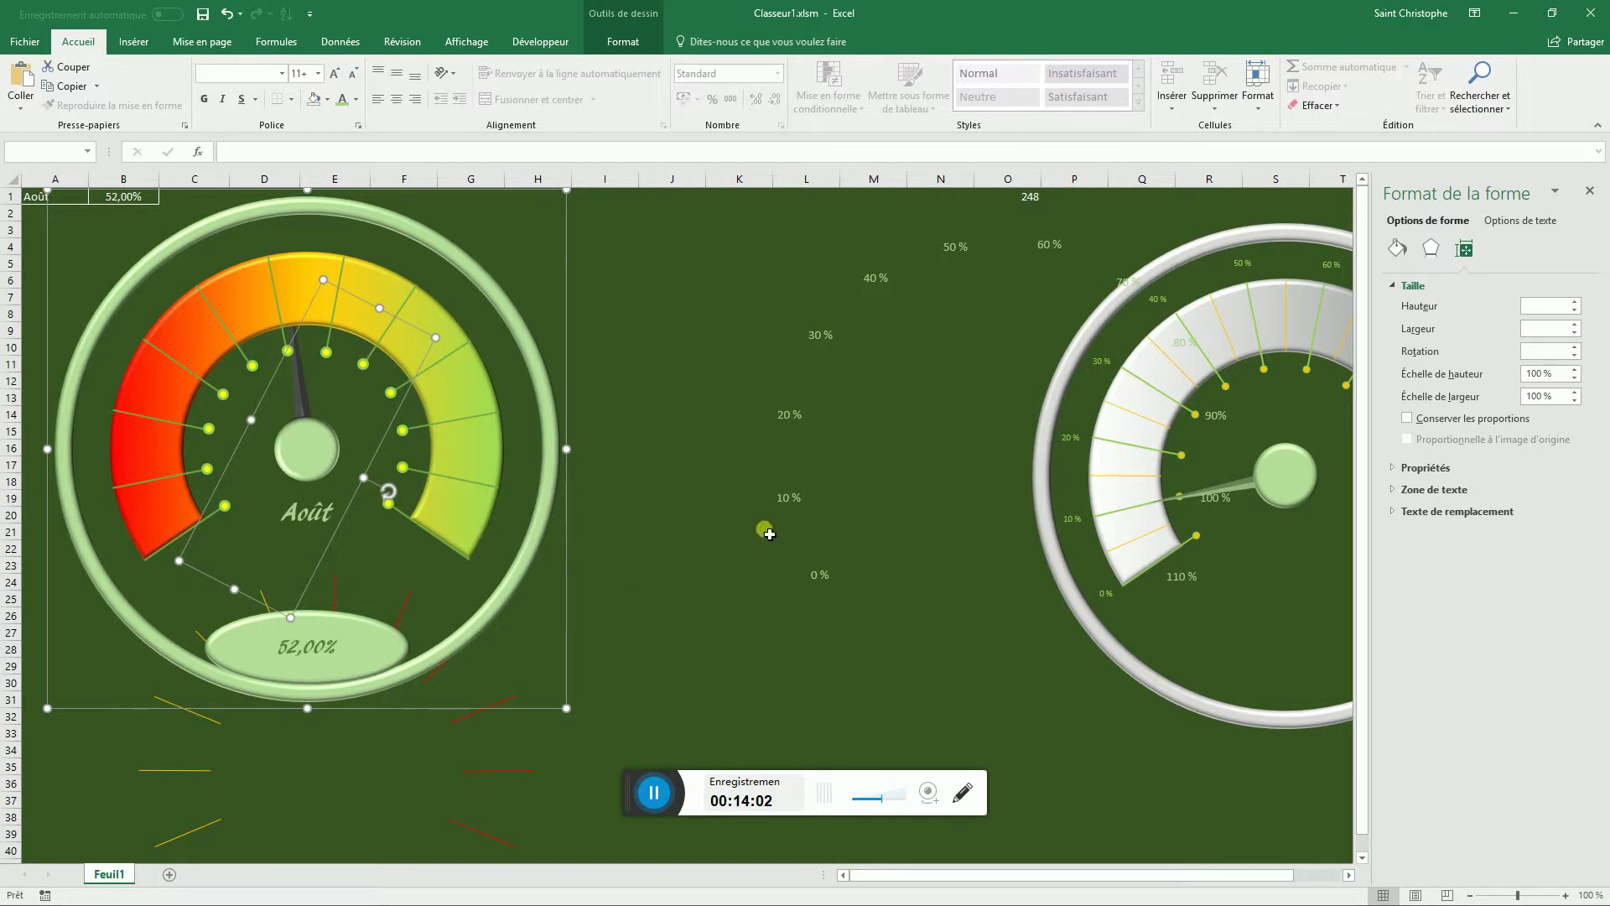
pyautogui.click(455, 724)
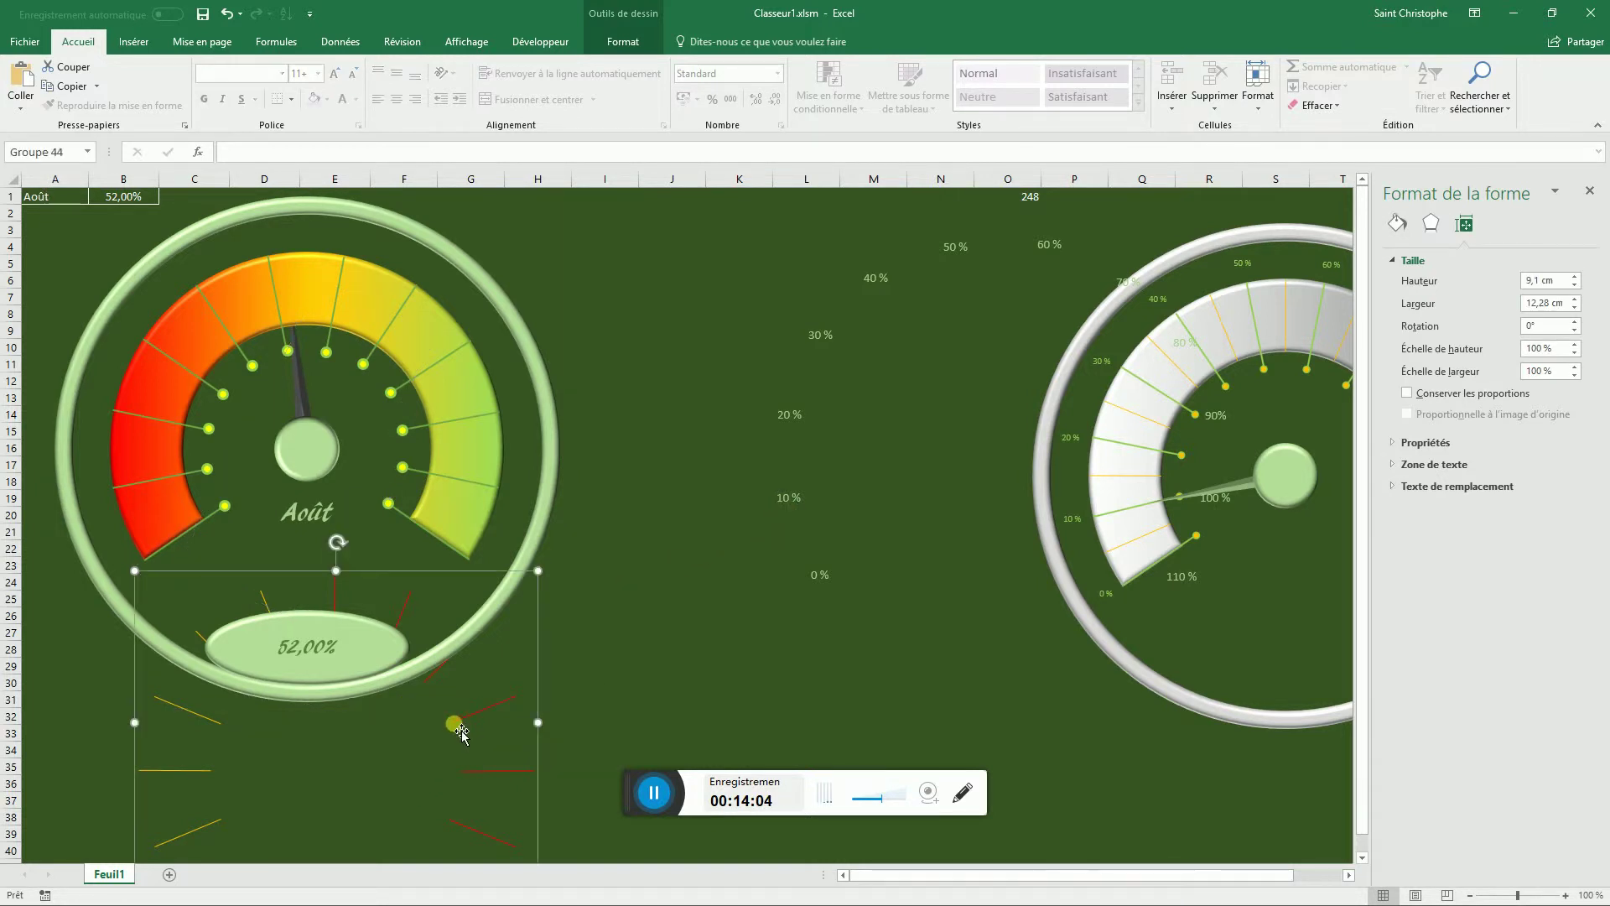
pyautogui.moveTo(536, 664); pyautogui.dragTo(1021, 568)
# - Place the percentage label group around the coloured band, with each label at its matching tick from 0 % to 110 %
pyautogui.click(827, 338)
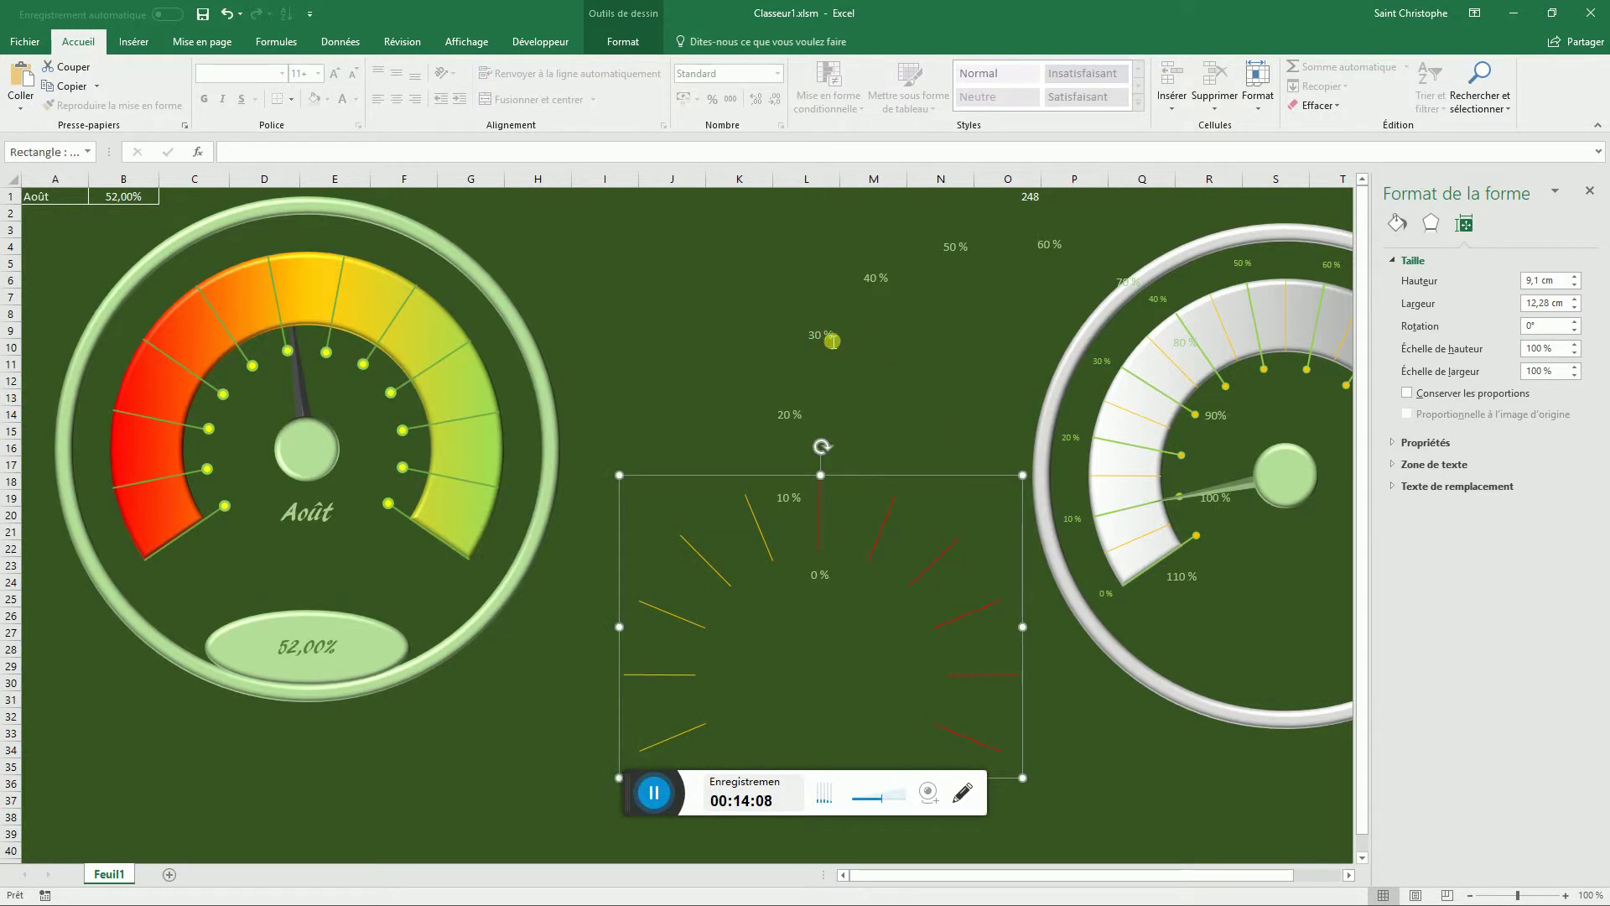
pyautogui.click(805, 253)
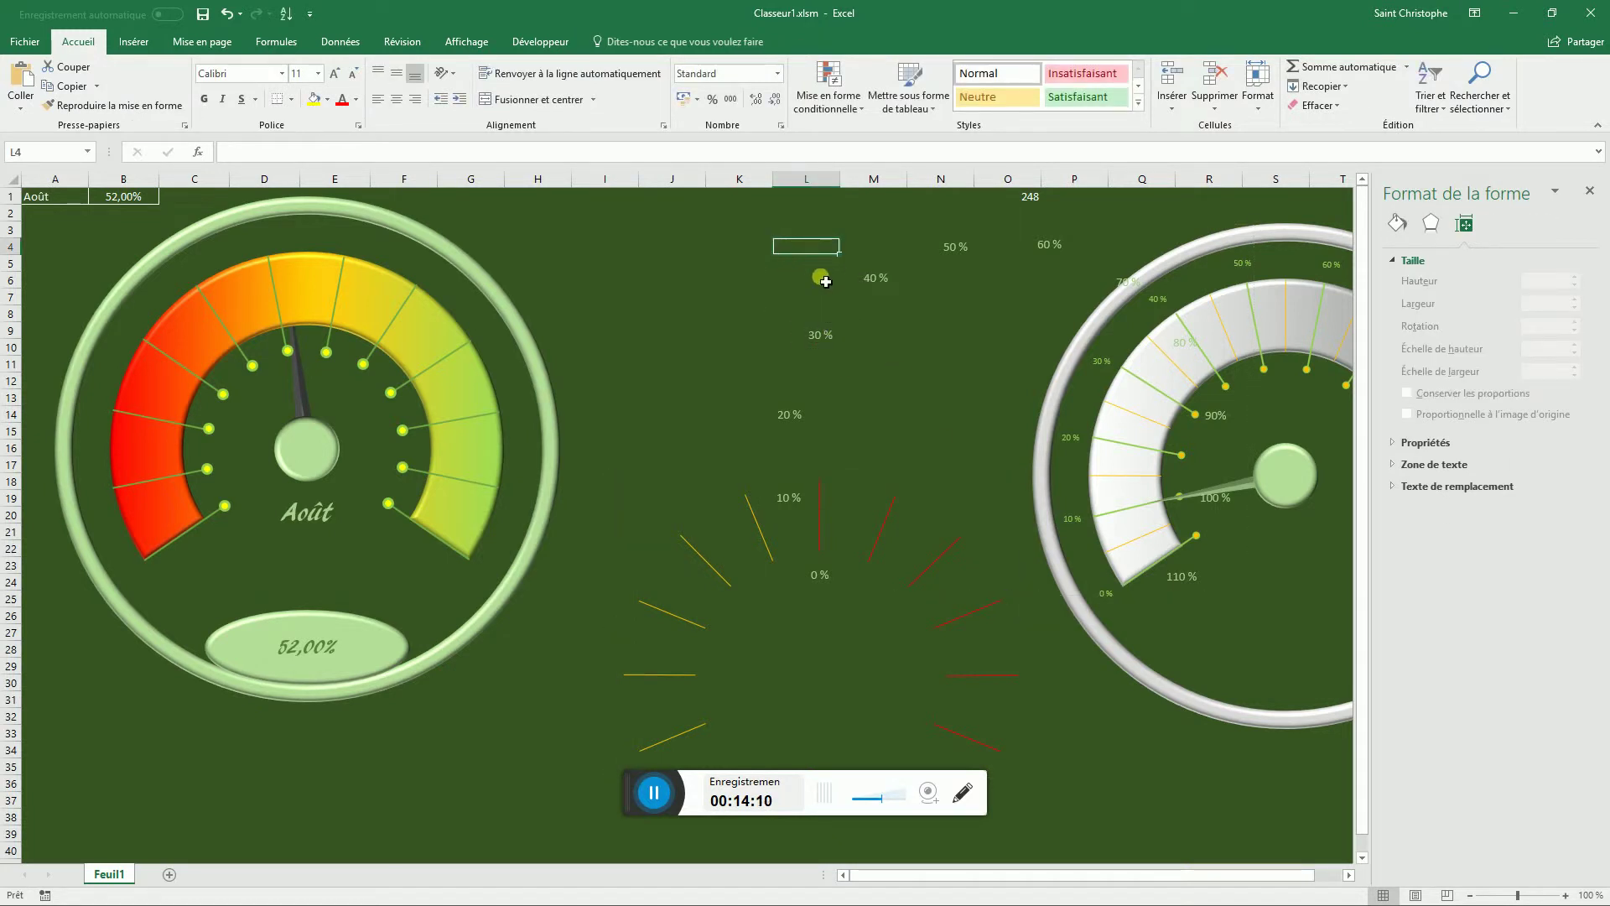
pyautogui.click(845, 298)
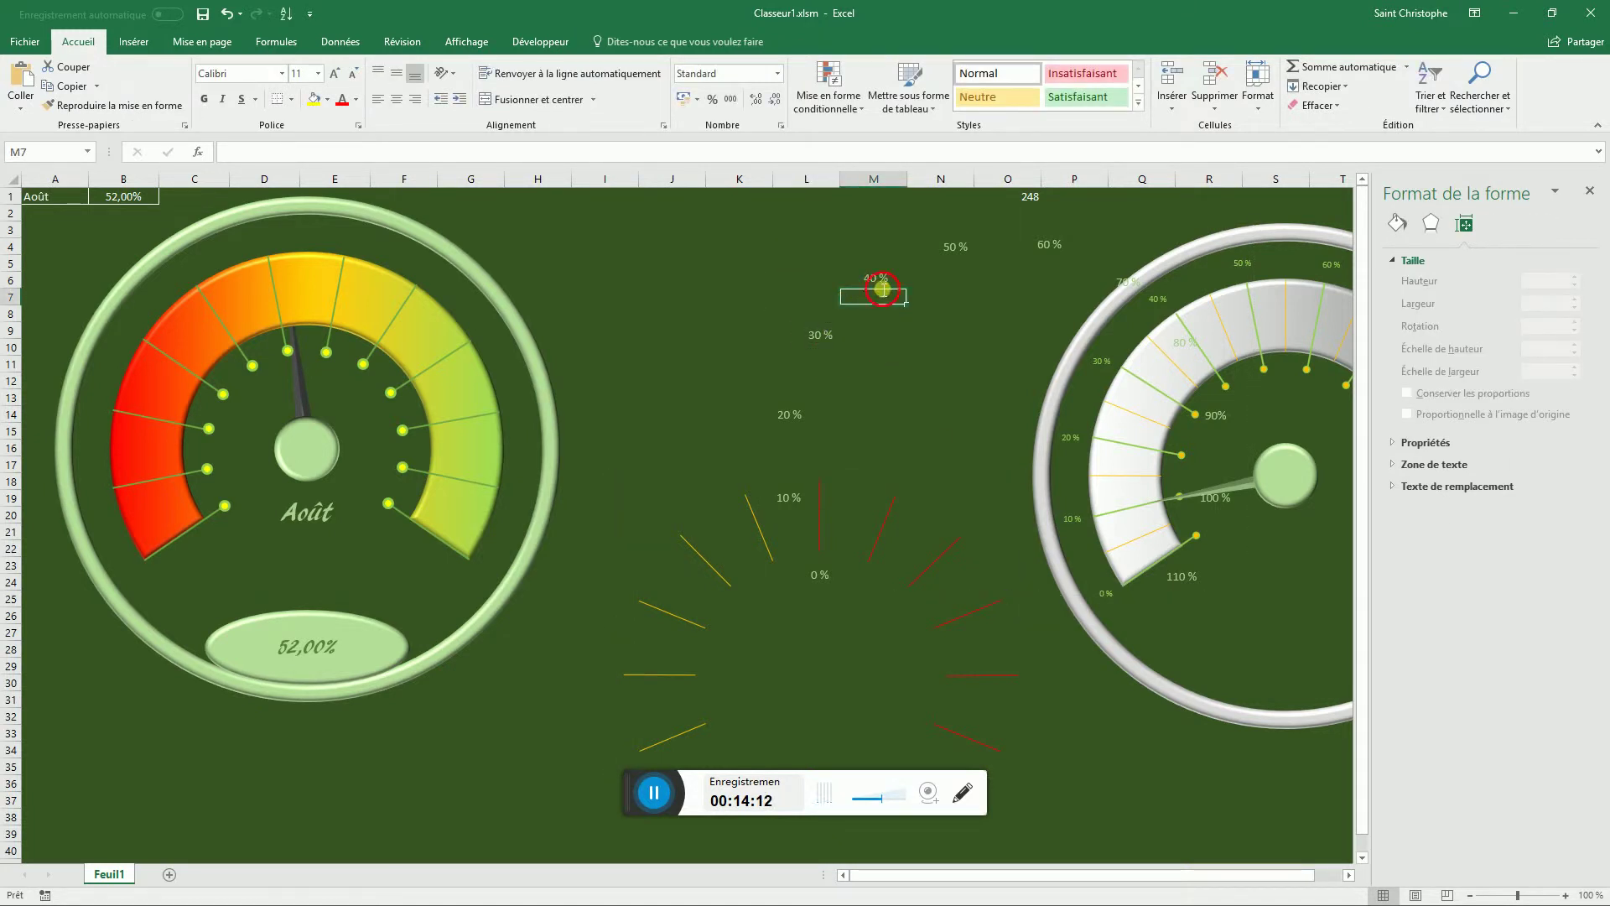
pyautogui.doubleClick(879, 286)
pyautogui.click(822, 226)
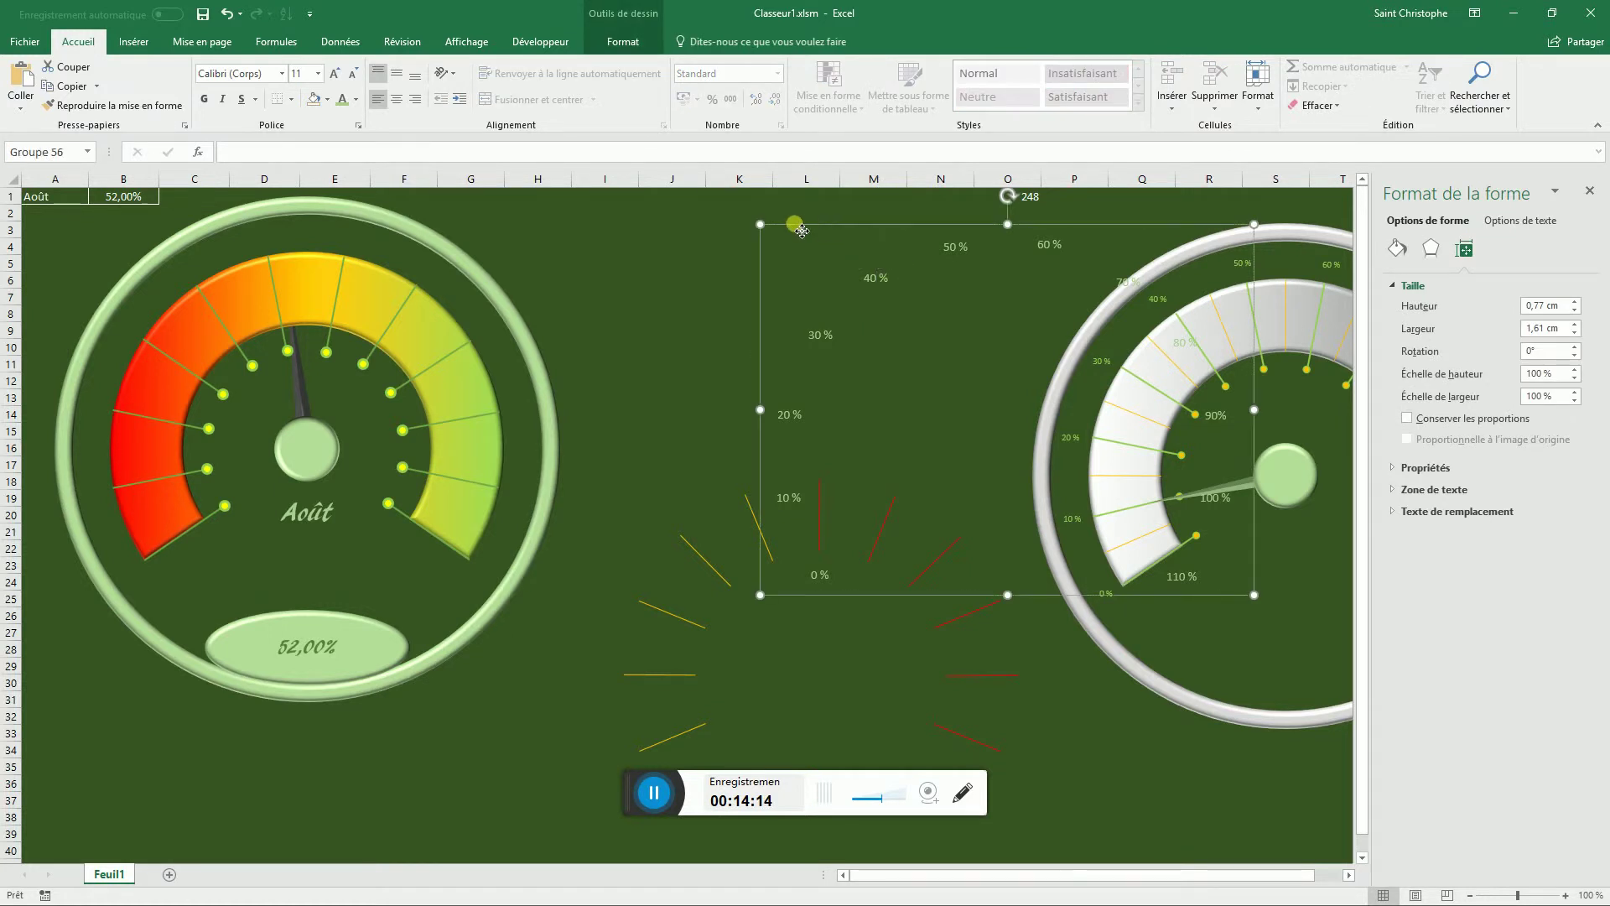
pyautogui.moveTo(822, 227); pyautogui.dragTo(130, 223)
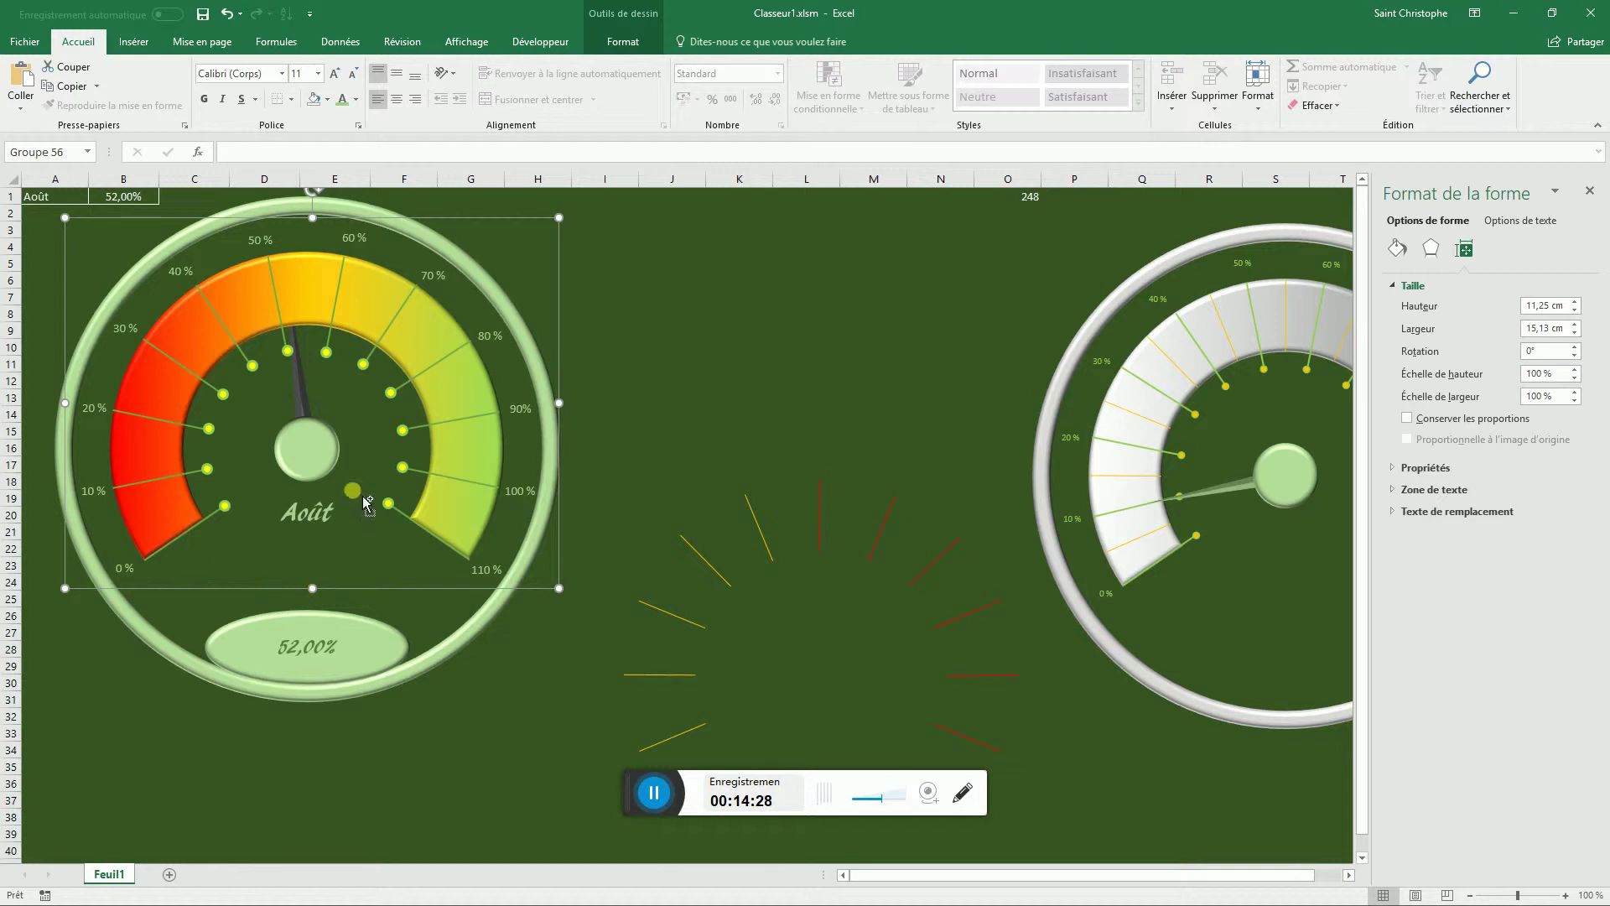
# - Group the percentage labels with the coloured gauge
pyautogui.keyDown('shift'); pyautogui.click(483, 643); pyautogui.keyUp('shift')
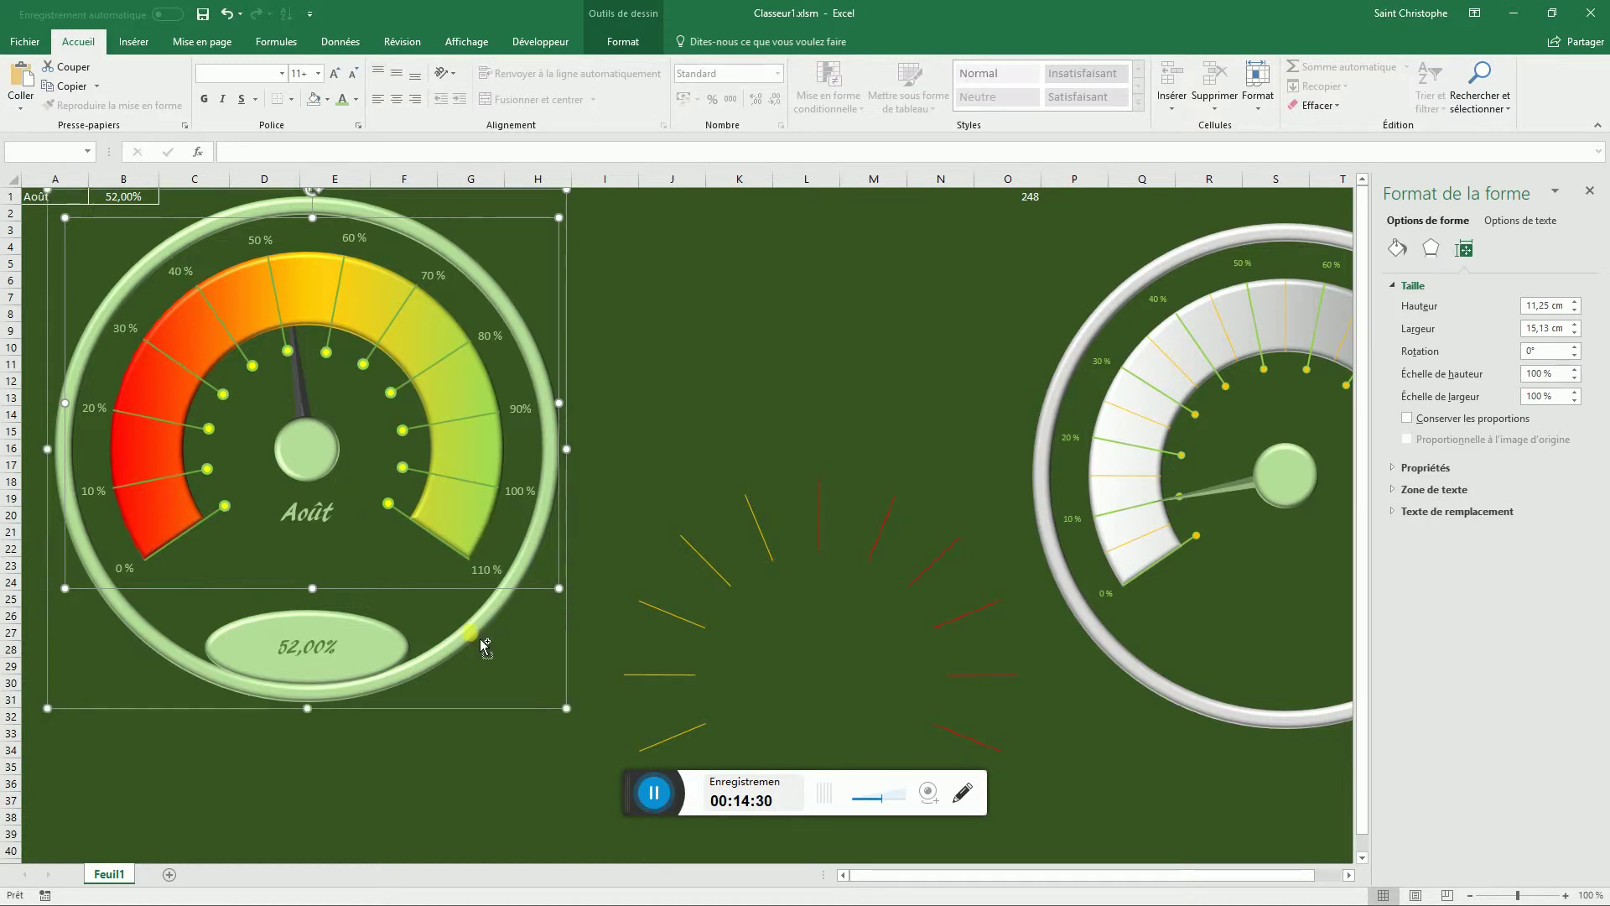
pyautogui.click(651, 35)
pyautogui.click(1128, 88)
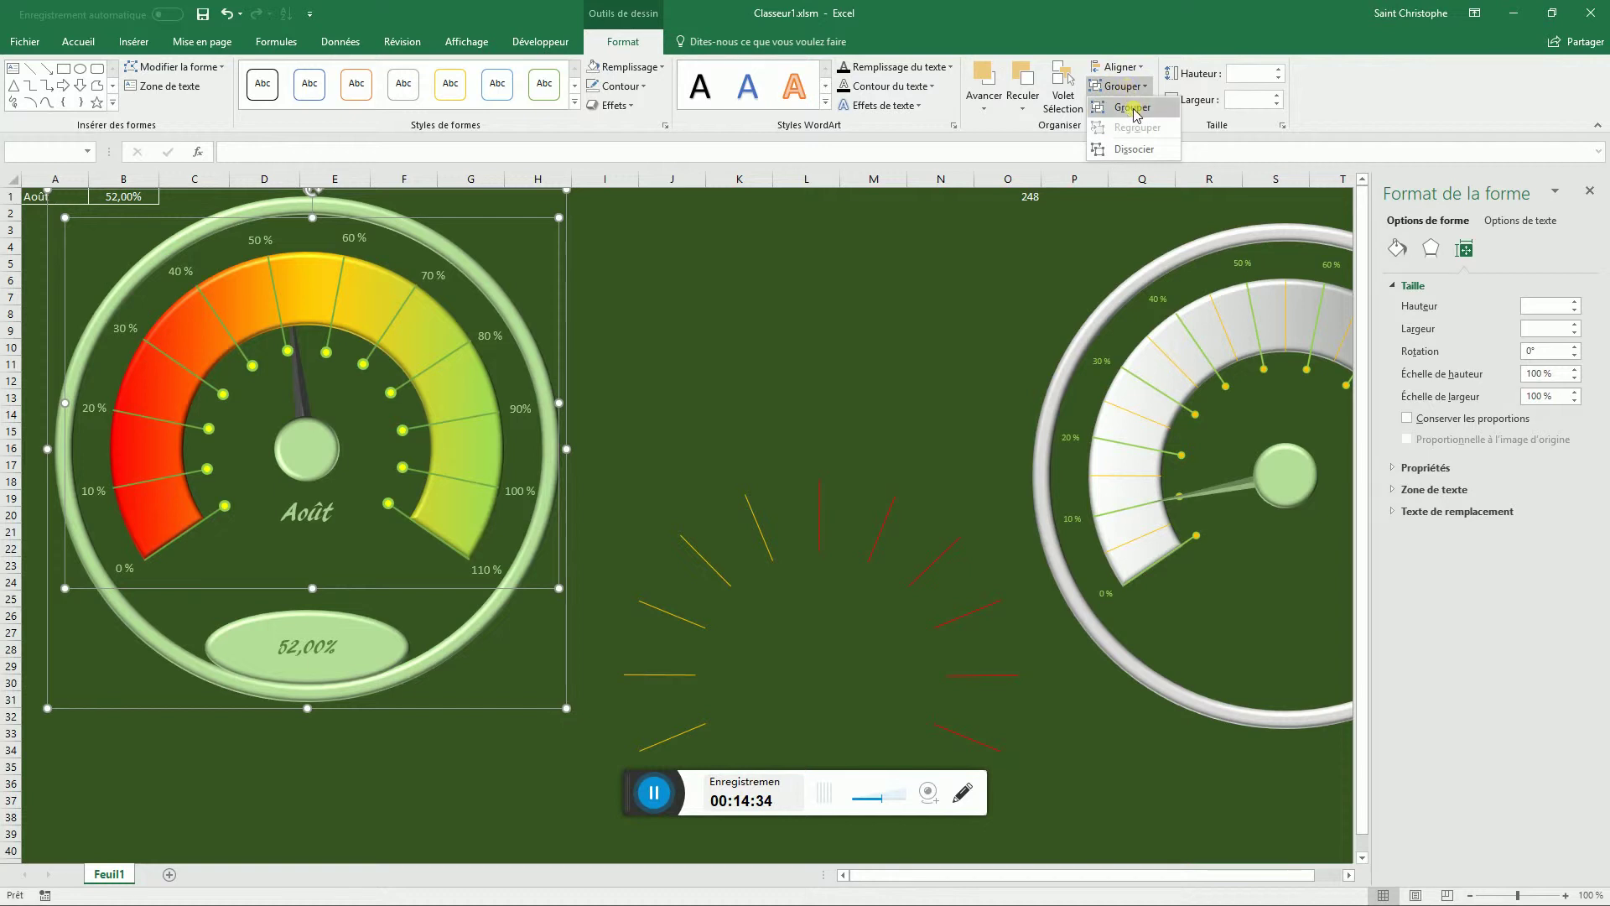
pyautogui.click(1130, 105)
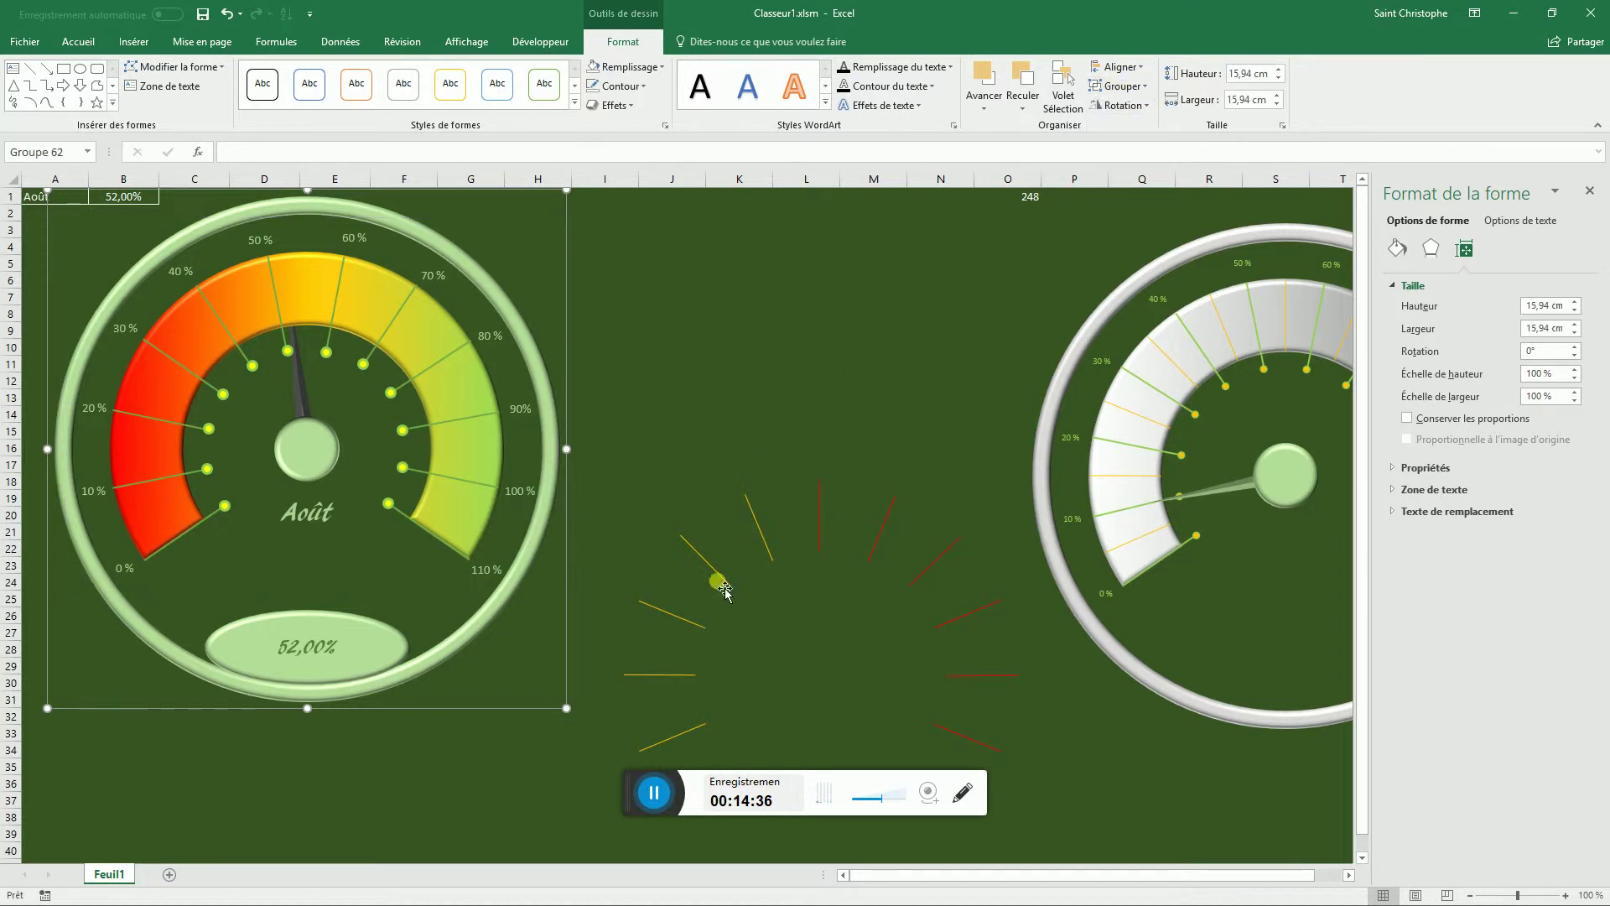
# - Move the yellow and red tick-line group up beside the coloured gauge and bring it forward three times
pyautogui.click(725, 585)
pyautogui.moveTo(716, 568); pyautogui.dragTo(689, 346)
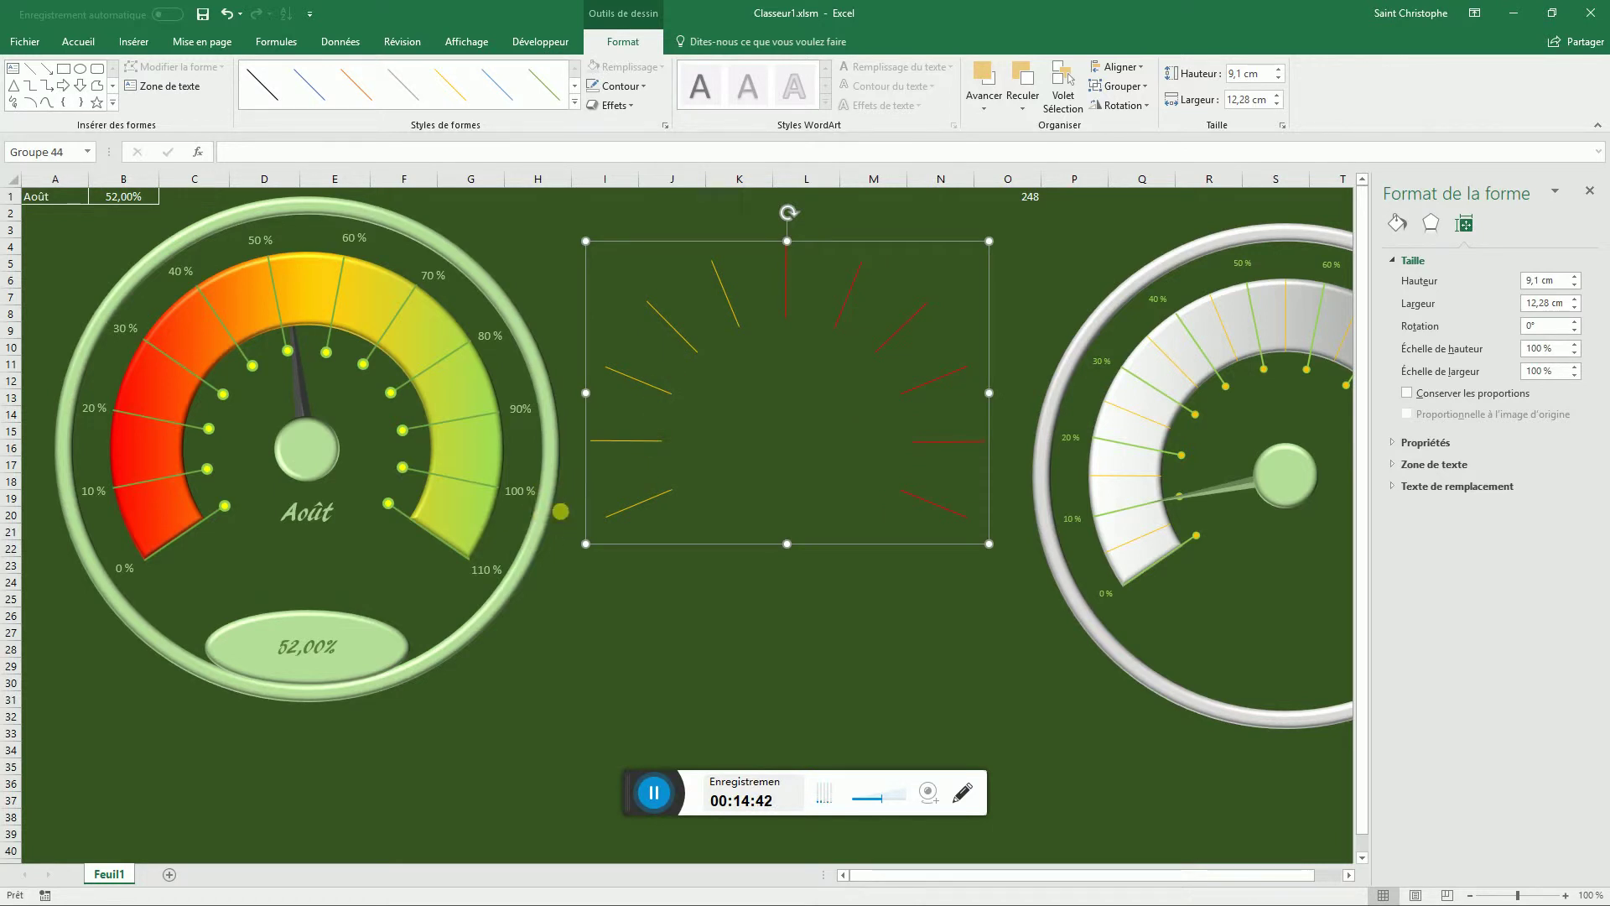
pyautogui.click(987, 109)
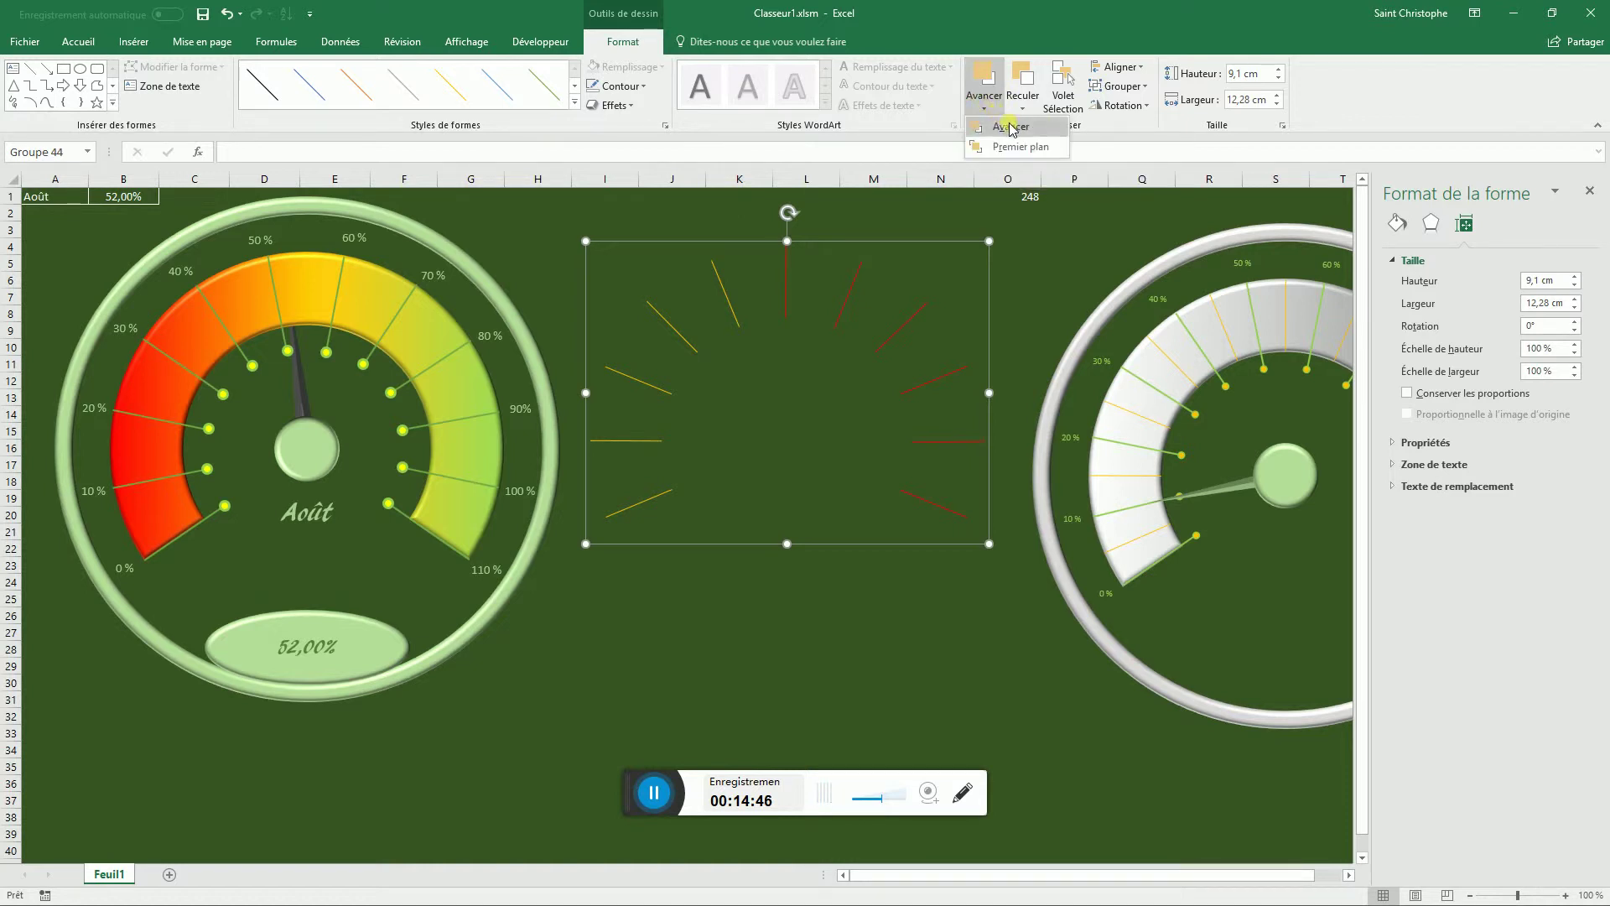
pyautogui.click(1001, 126)
pyautogui.click(987, 111)
pyautogui.click(1003, 124)
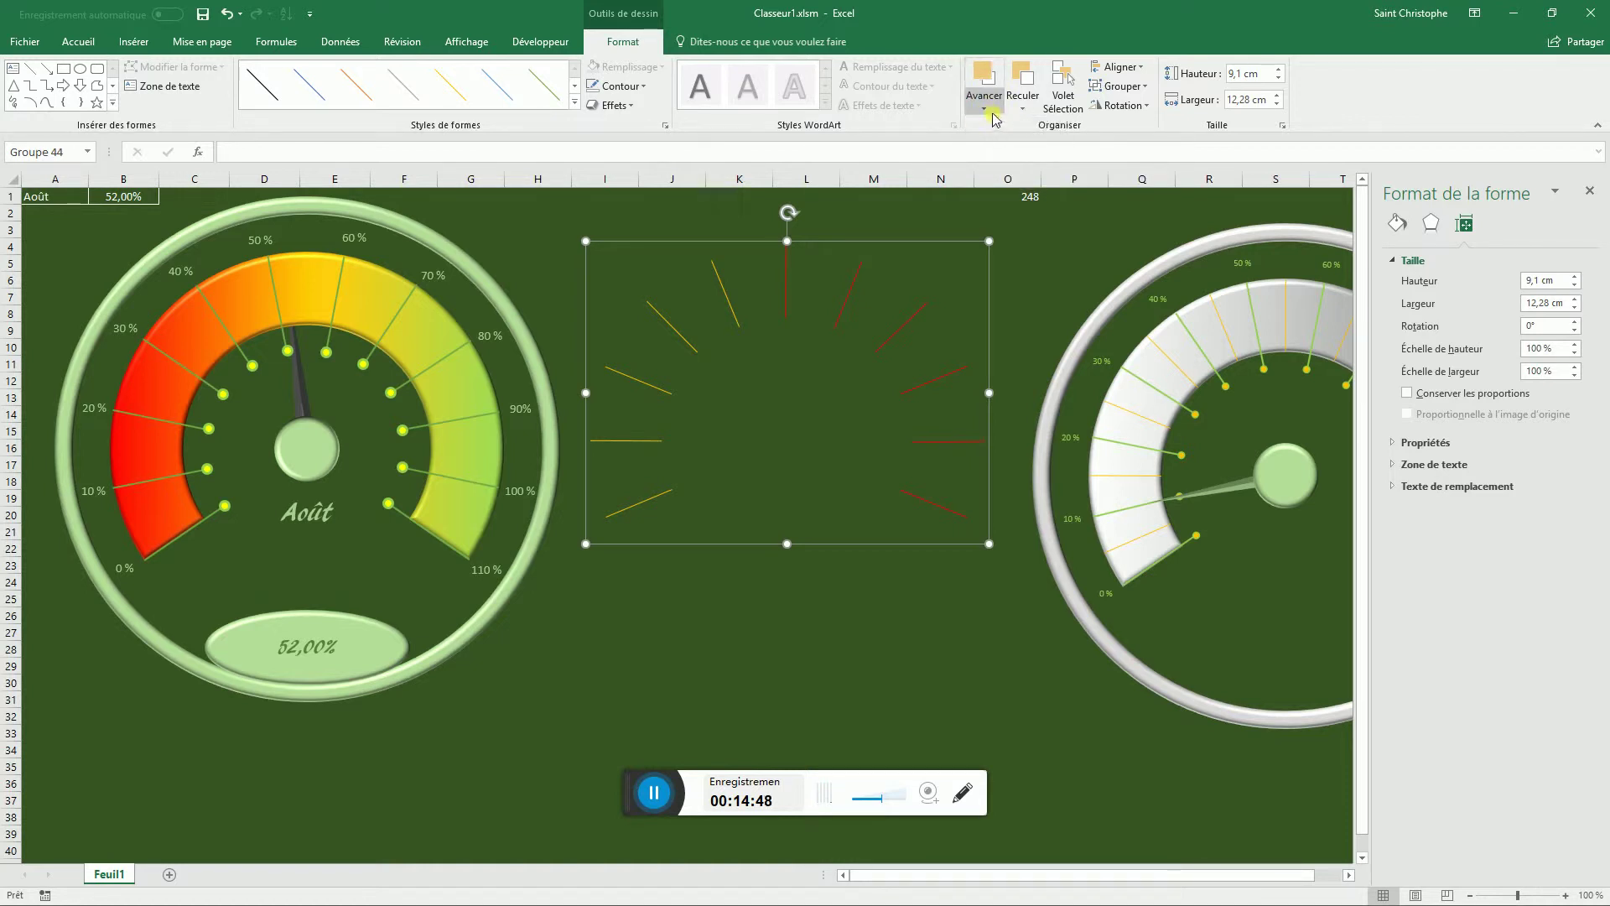
pyautogui.click(987, 113)
pyautogui.click(1004, 125)
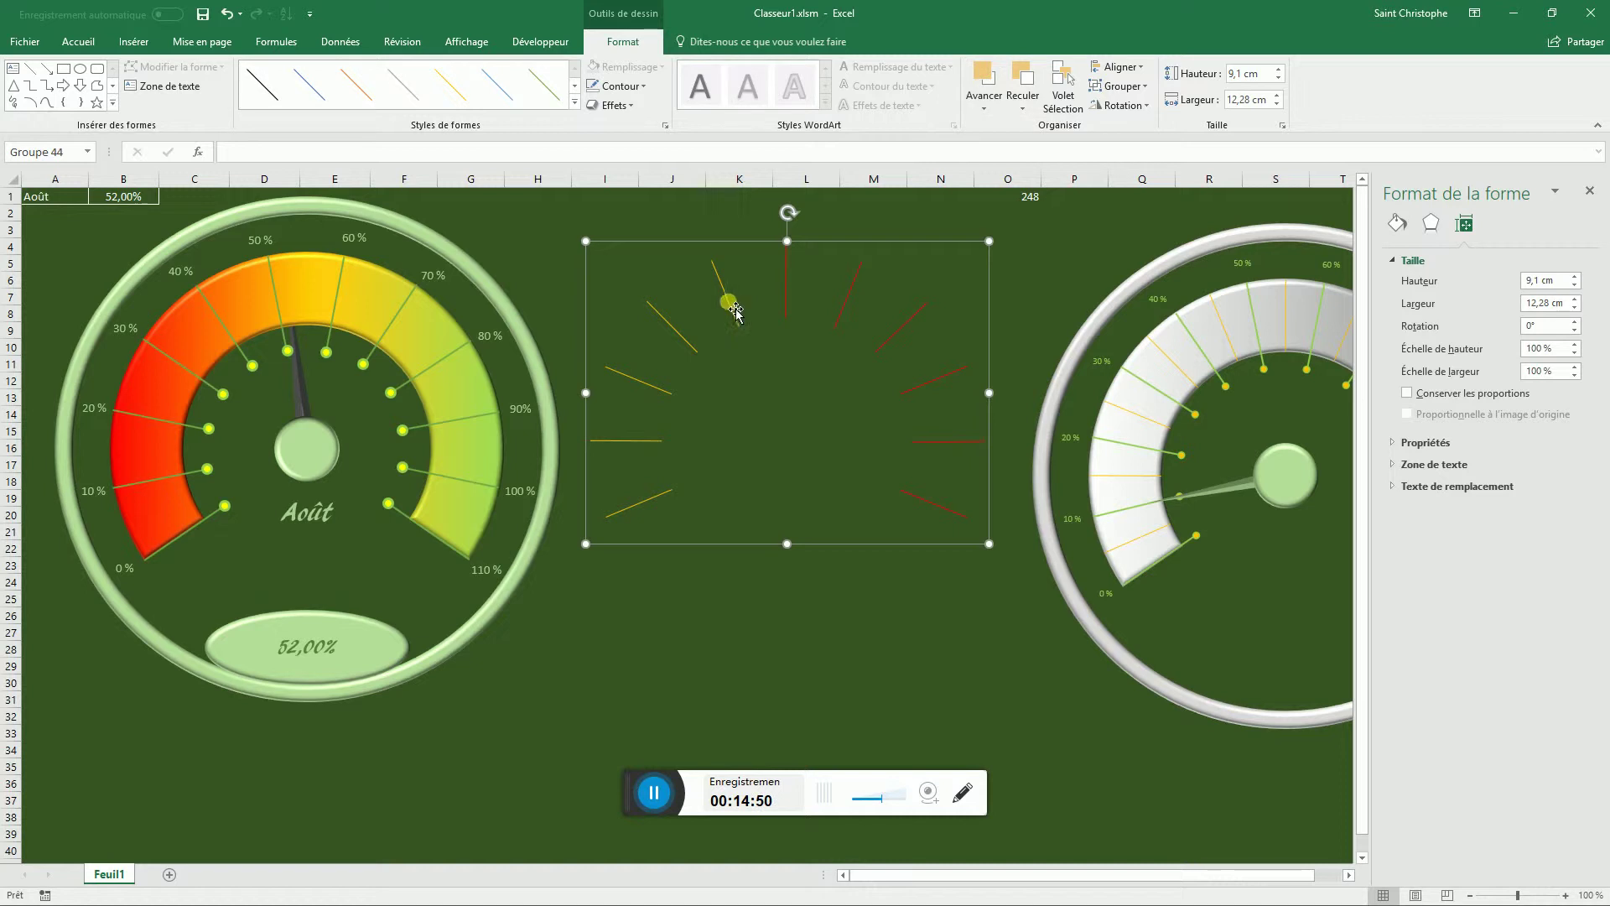
# - Position the yellow and red tick lines on the coloured band between the existing ticks and group them with the gauge
pyautogui.moveTo(735, 311); pyautogui.dragTo(257, 318)
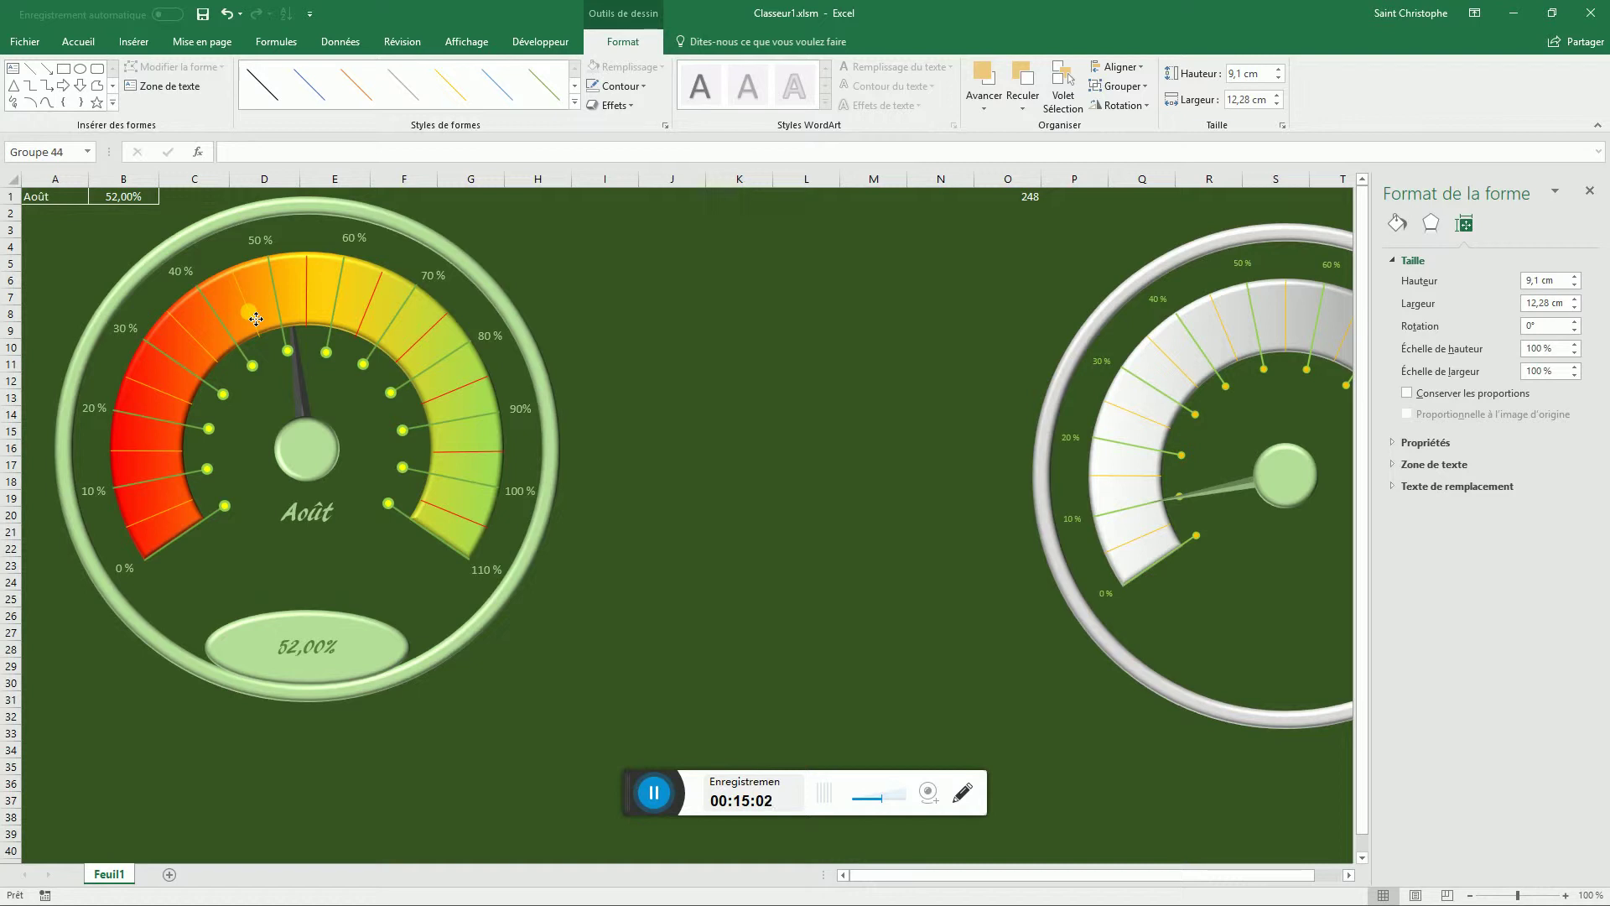
pyautogui.moveTo(257, 318); pyautogui.dragTo(260, 317)
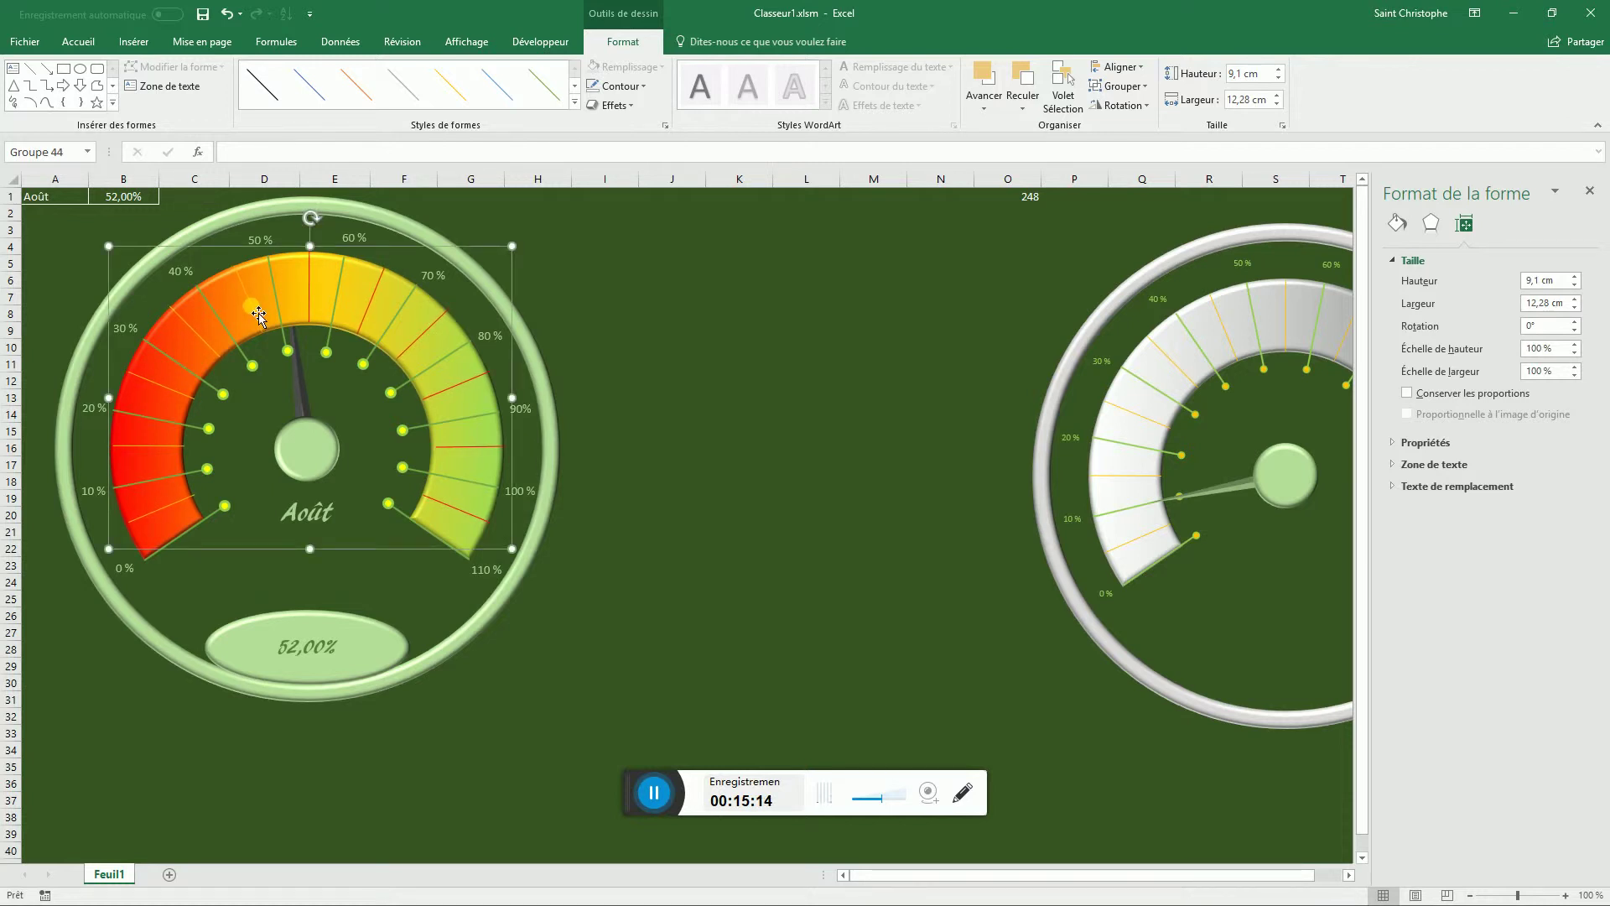
pyautogui.keyDown('shift'); pyautogui.click(460, 668); pyautogui.keyUp('shift')
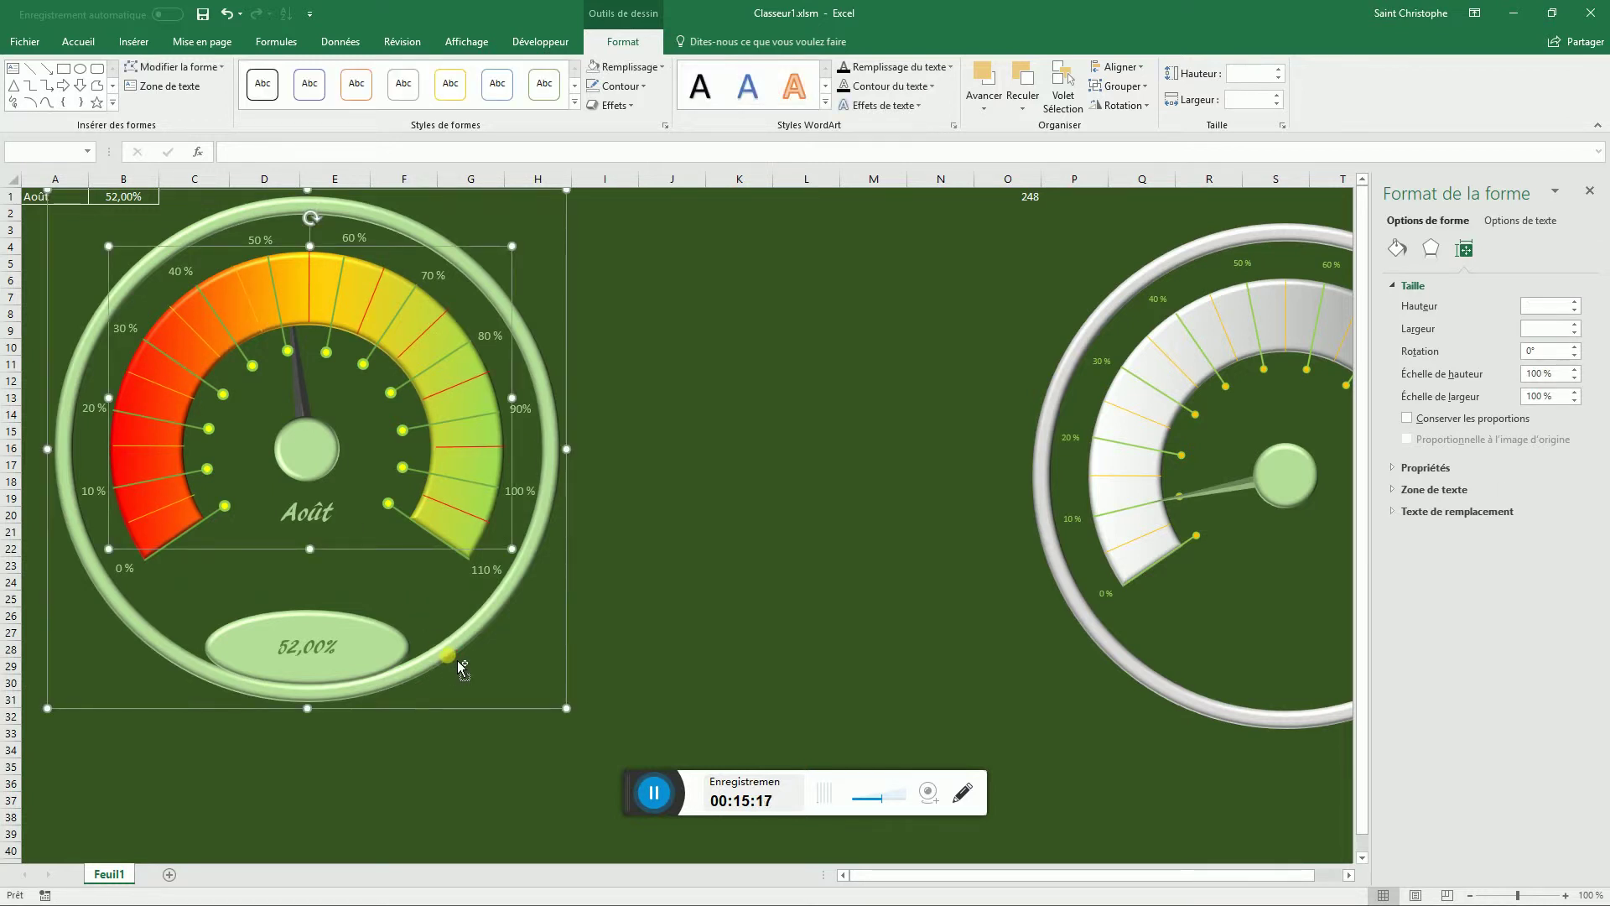
pyautogui.click(1120, 85)
pyautogui.click(1133, 107)
pyautogui.click(816, 419)
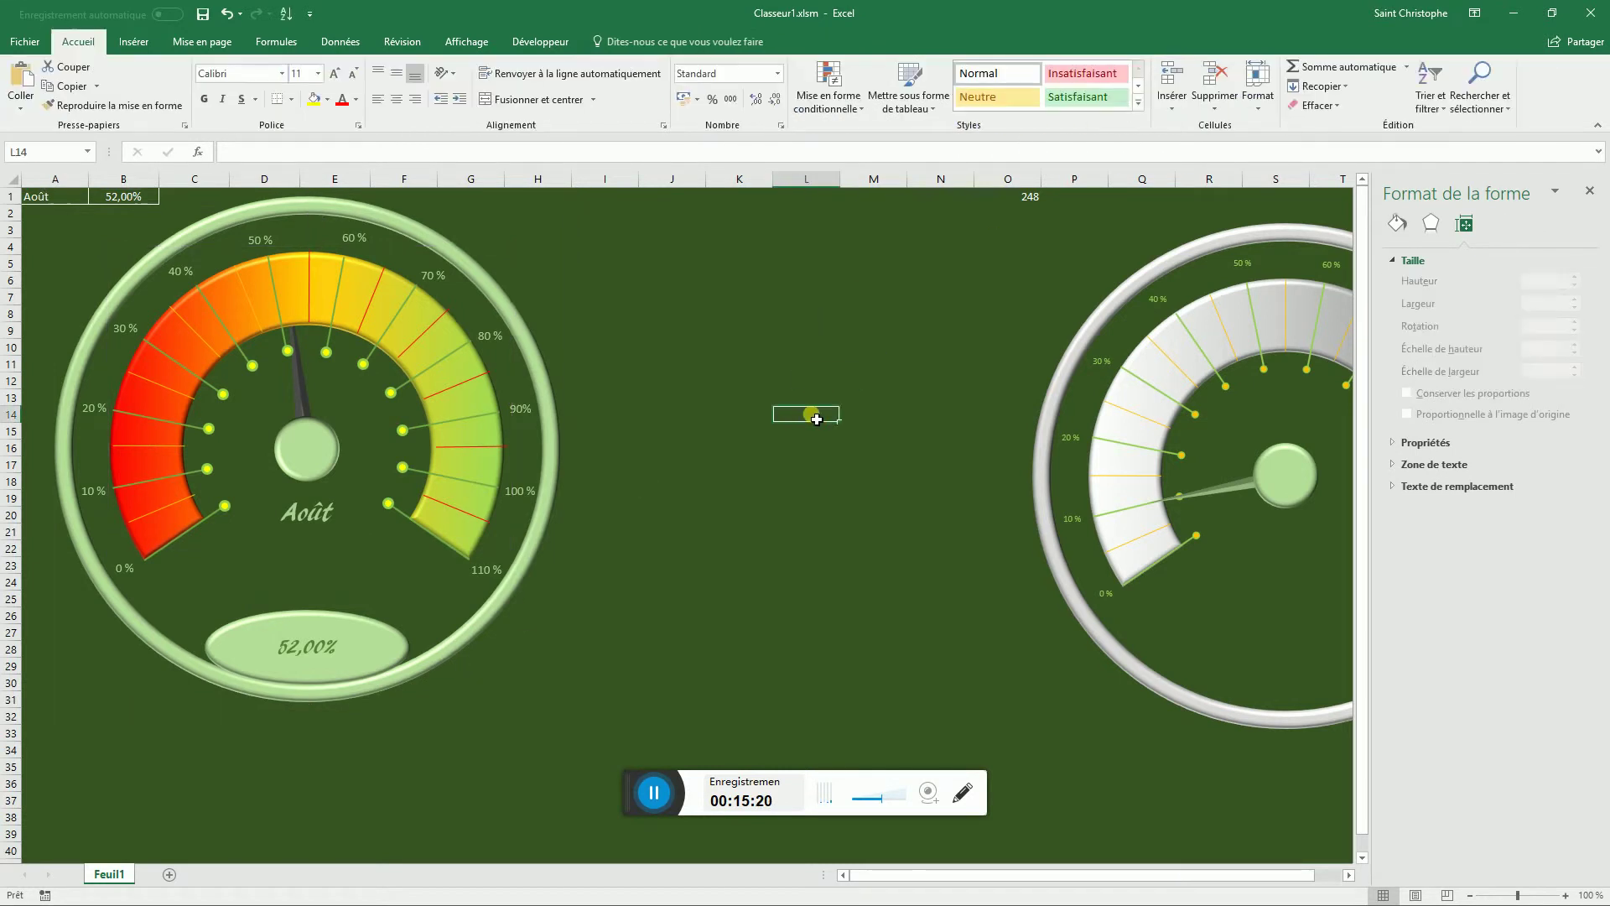
# - Bring the coloured gauge's needle to the front
pyautogui.click(301, 383)
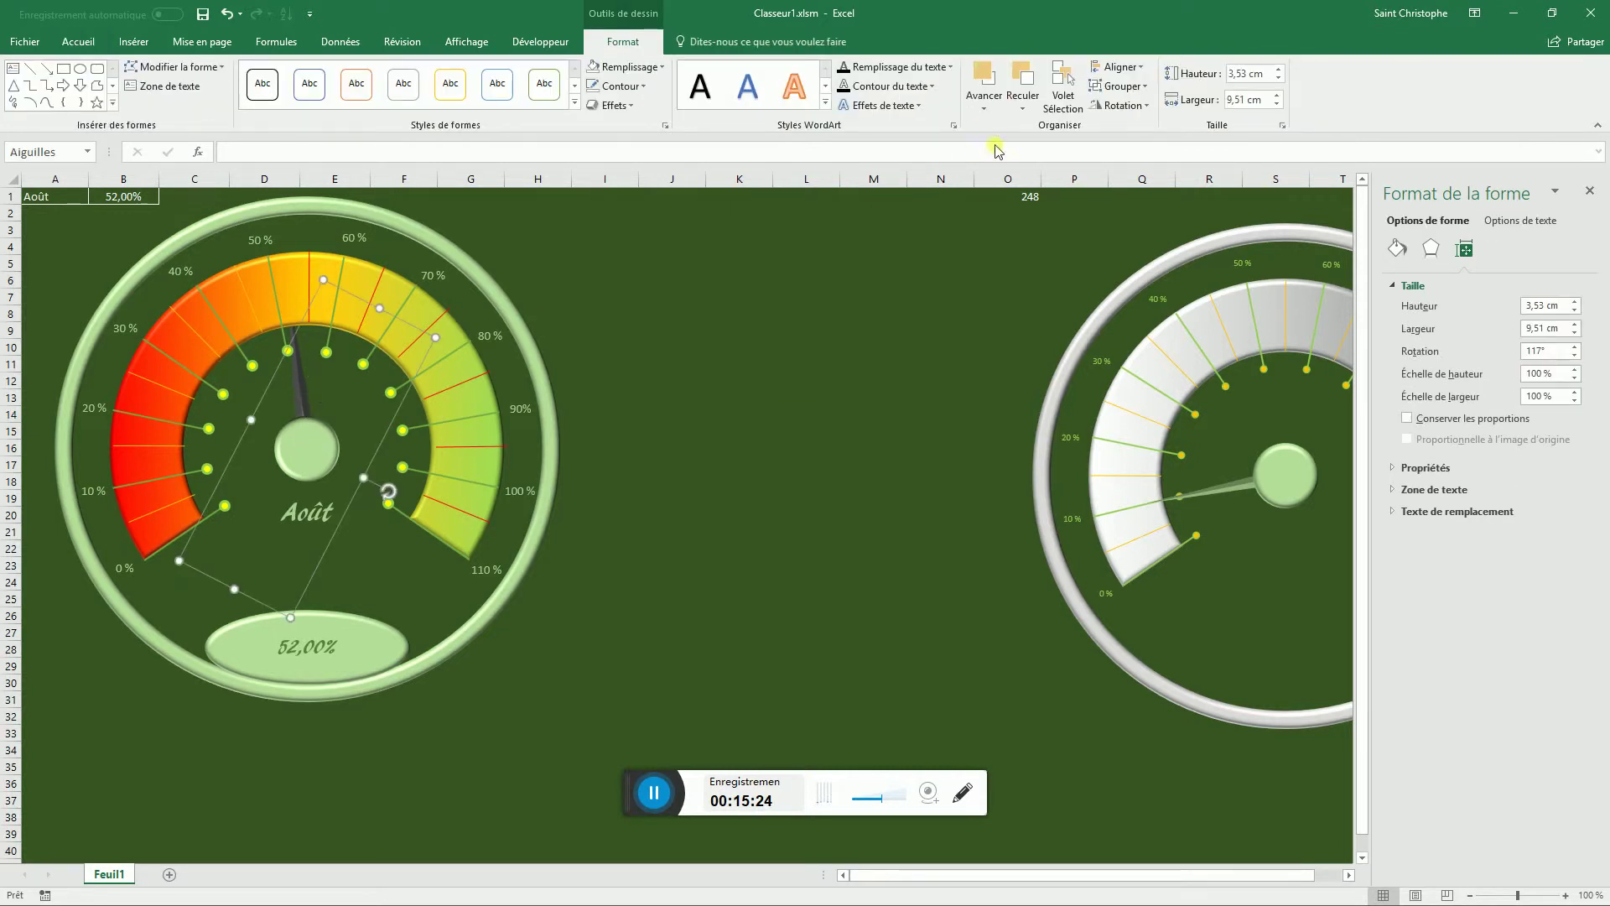
pyautogui.click(984, 112)
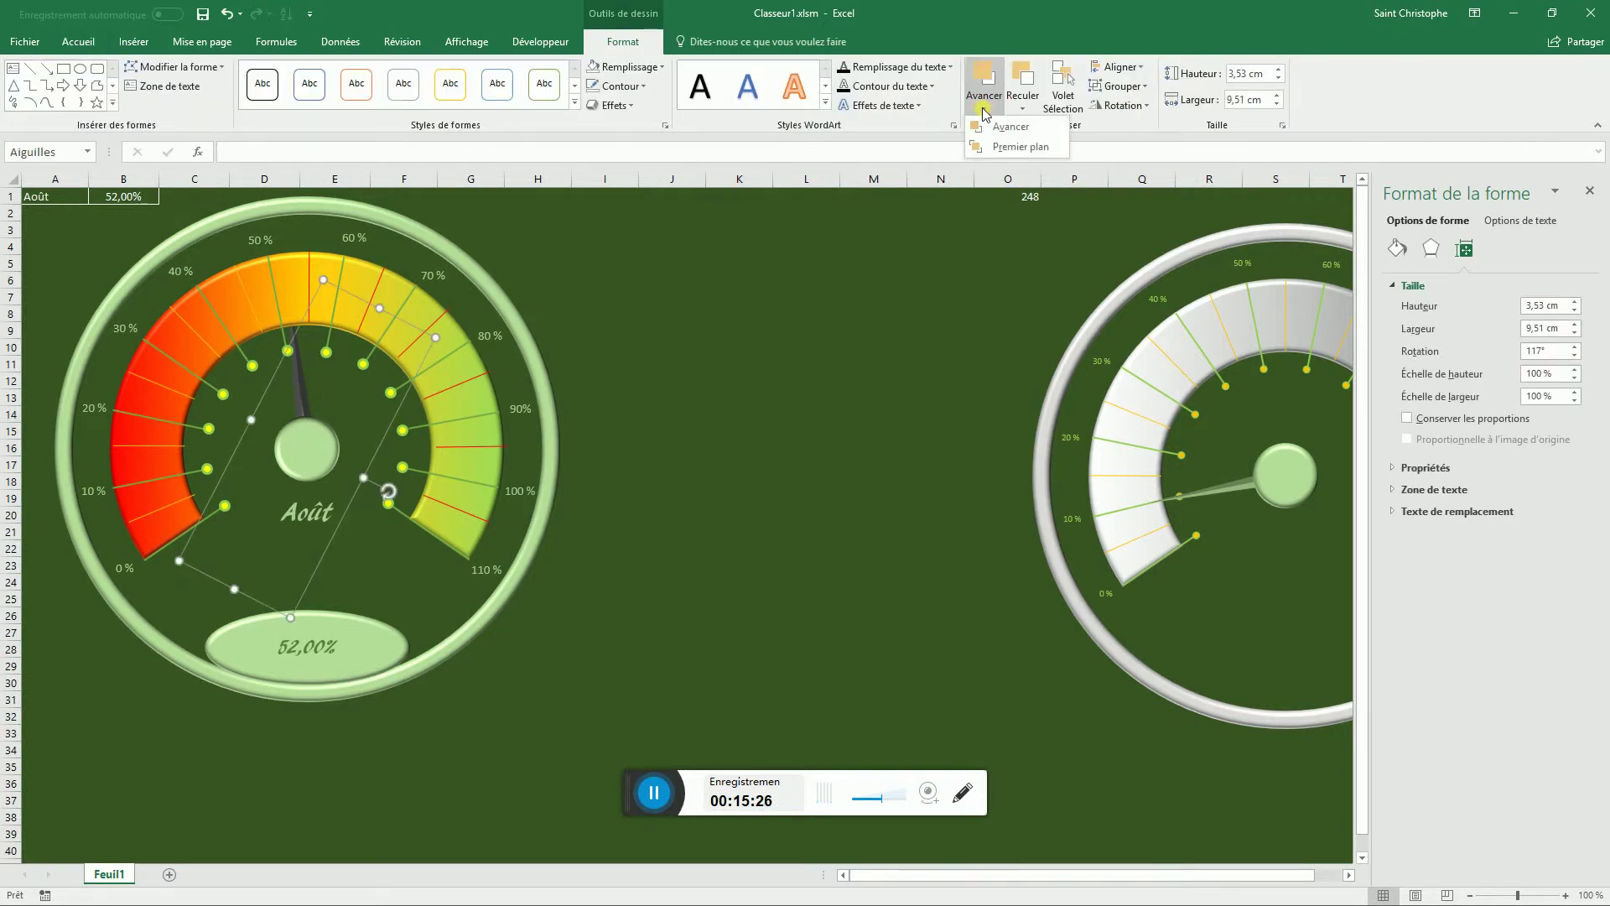
pyautogui.click(987, 150)
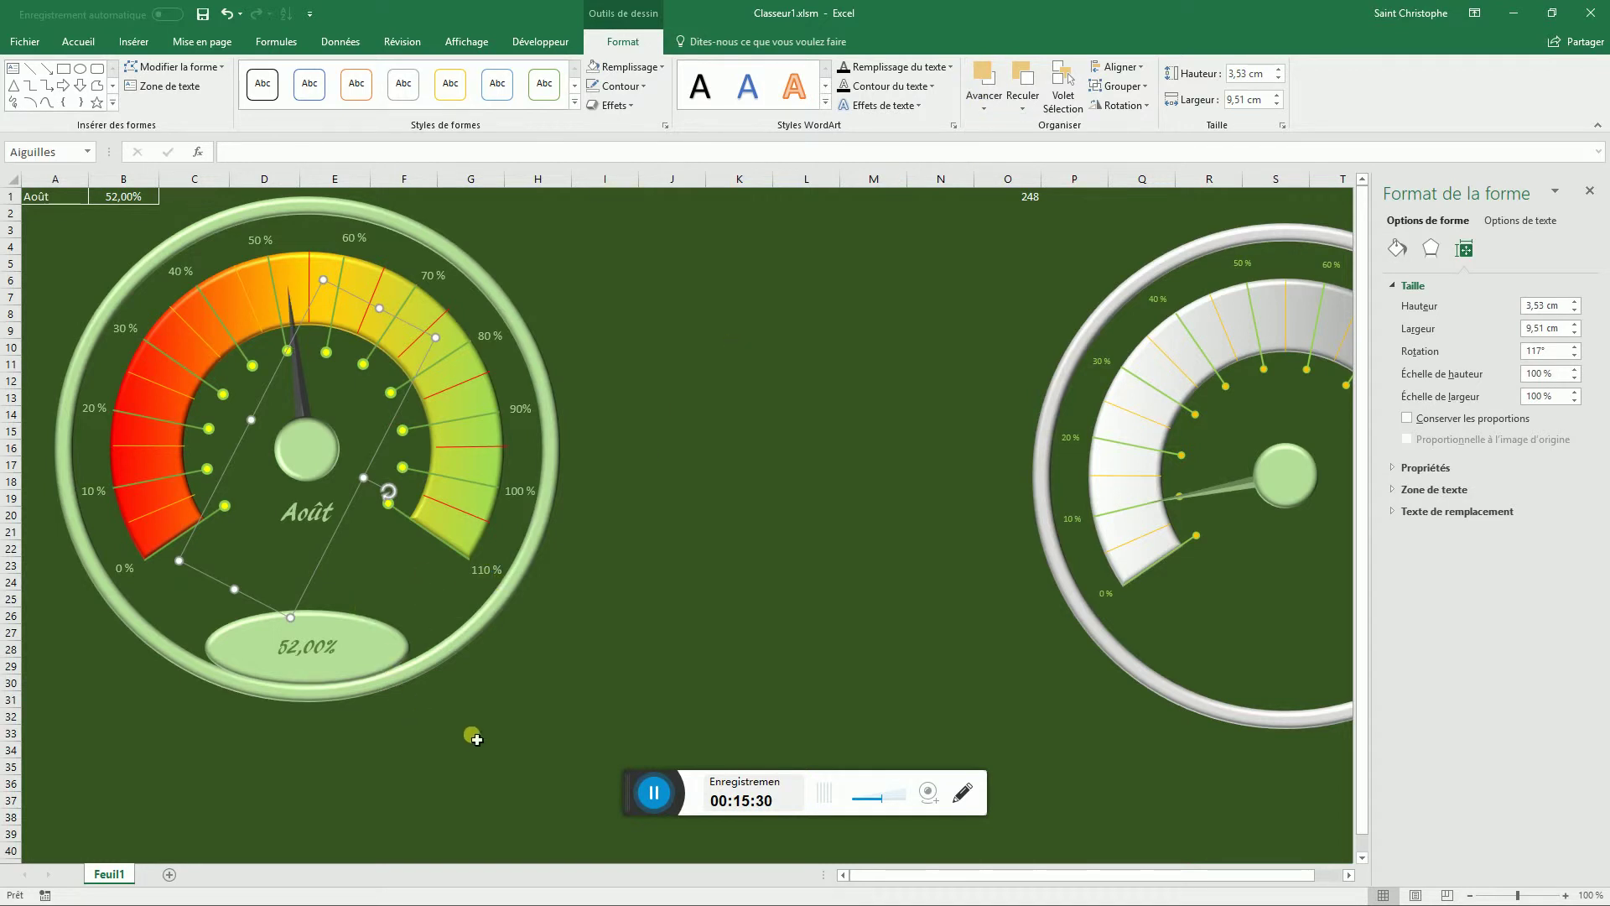
# - Select the needle and gauge together and move them clear of row 1, over roughly columns B to J
pyautogui.keyDown('shift'); pyautogui.click(475, 647); pyautogui.keyUp('shift')
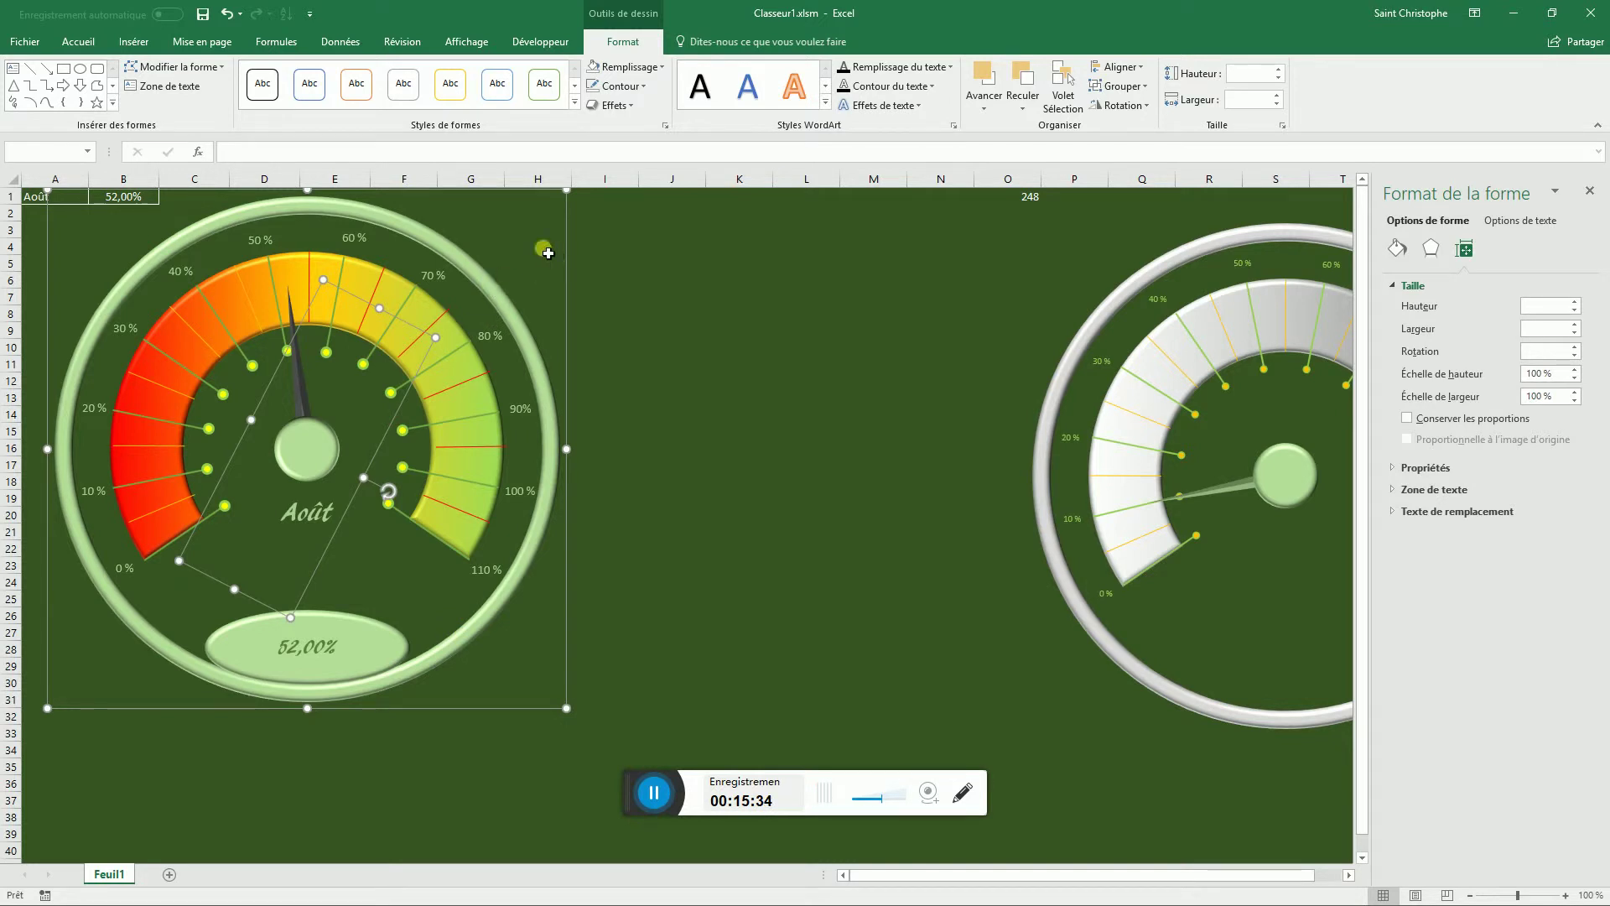
pyautogui.moveTo(537, 315)
pyautogui.mouseDown()
pyautogui.moveTo(1054, 333)
pyautogui.moveTo(500, 348)
pyautogui.moveTo(533, 362)
pyautogui.moveTo(516, 331)
pyautogui.mouseUp()
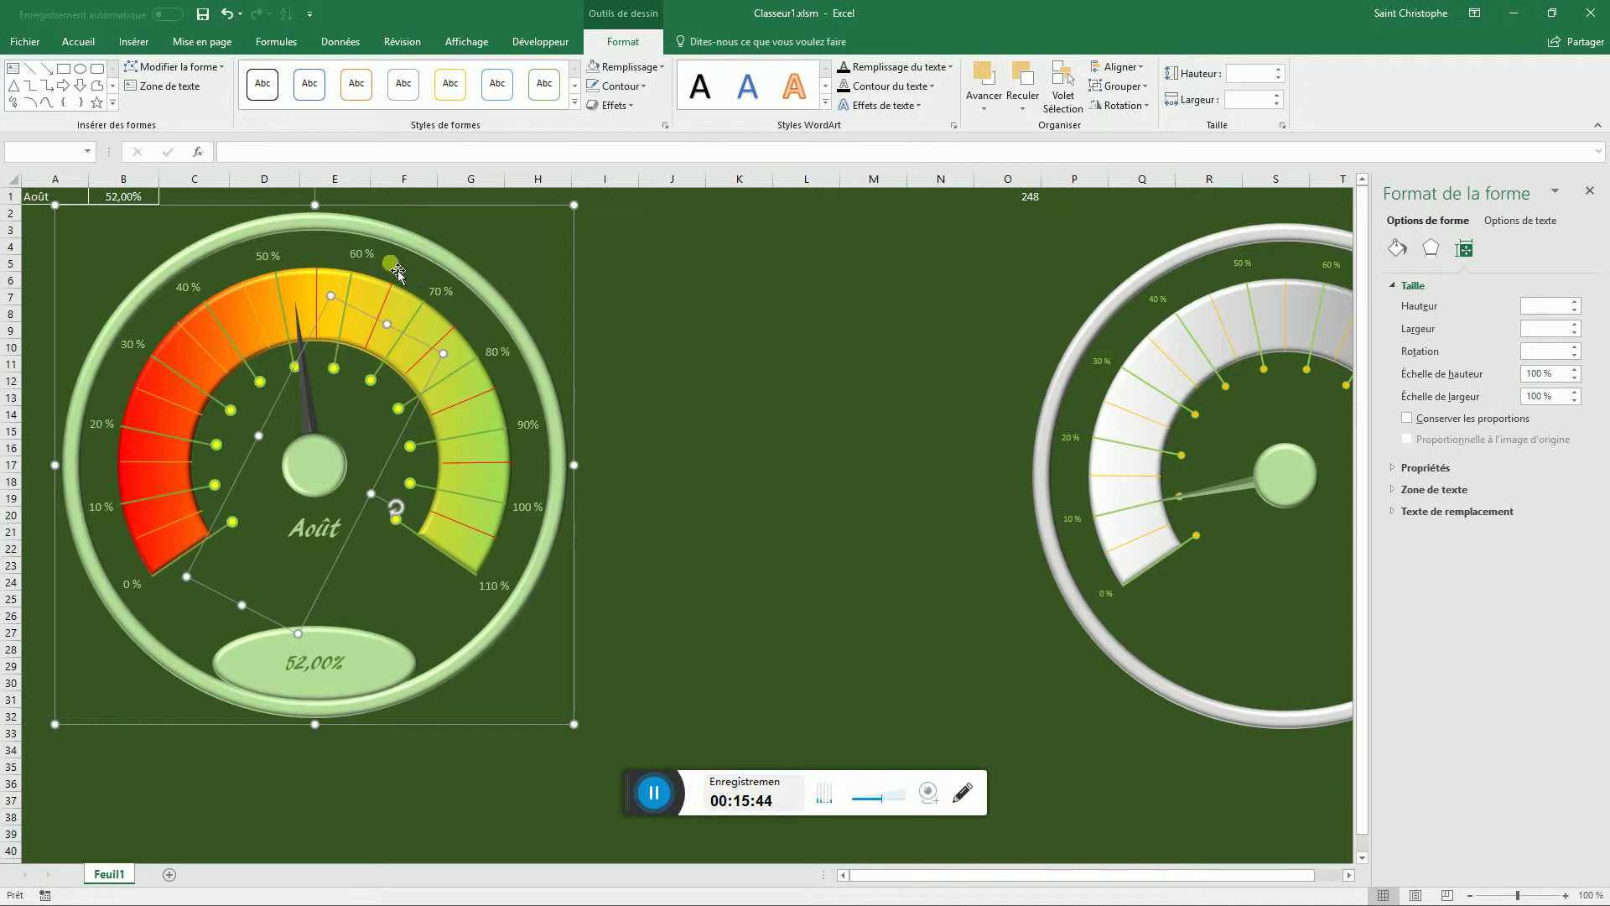
pyautogui.click(399, 238)
pyautogui.moveTo(399, 238); pyautogui.dragTo(467, 259)
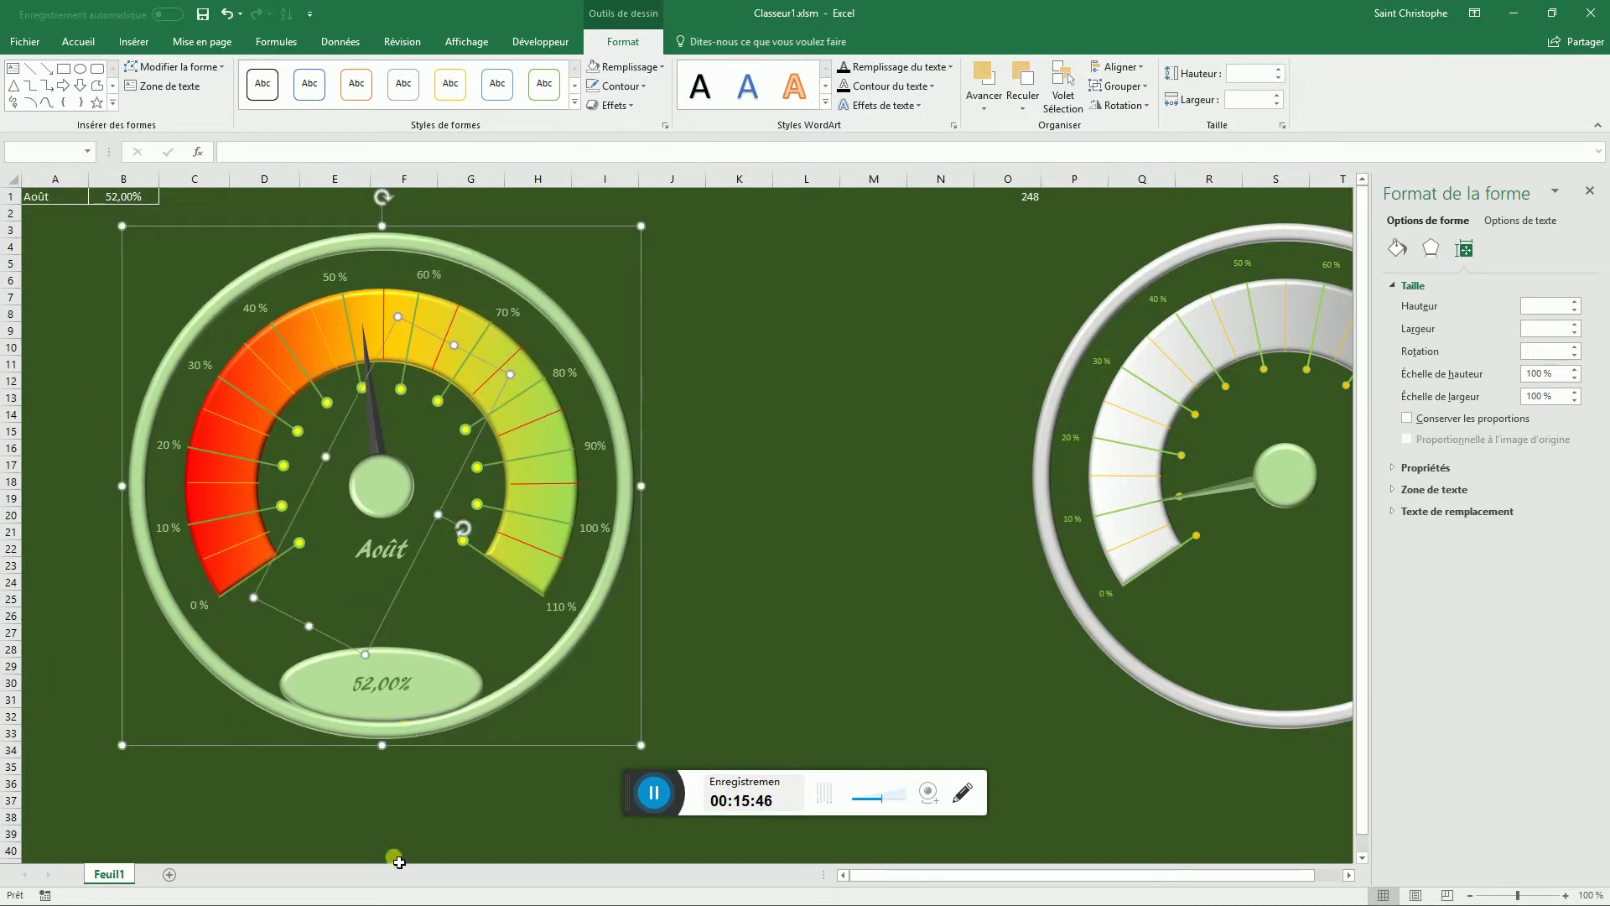
# - Try to remove the leftover shapes below the gauges by clearing the cell range B40:Q63
pyautogui.moveTo(399, 862); pyautogui.dragTo(139, 325)
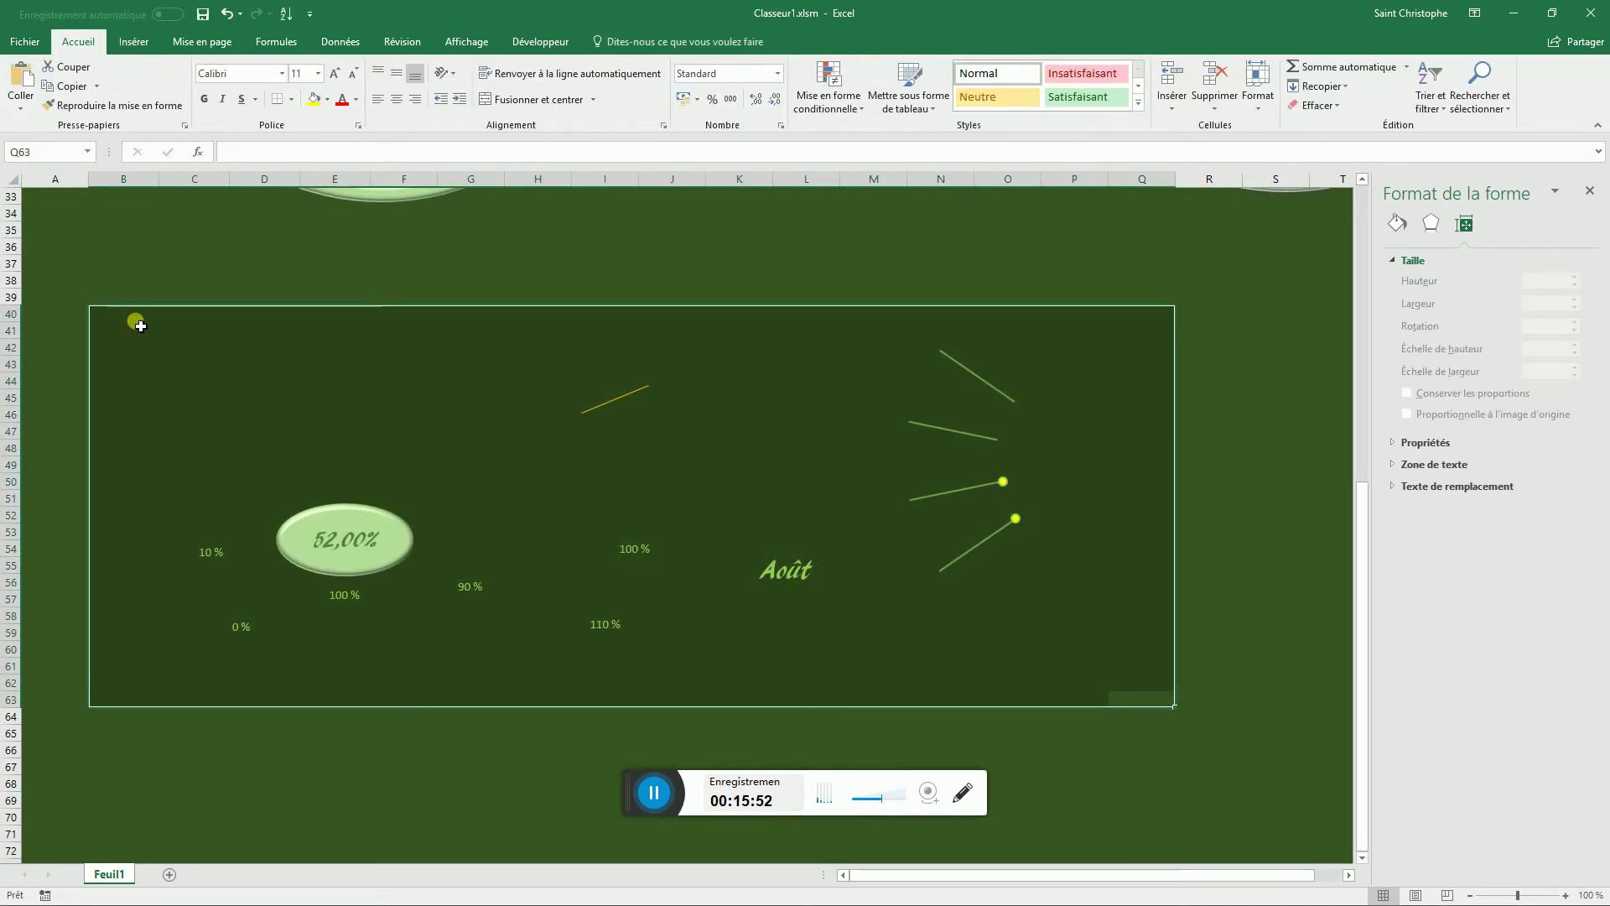
pyautogui.press('Delete')
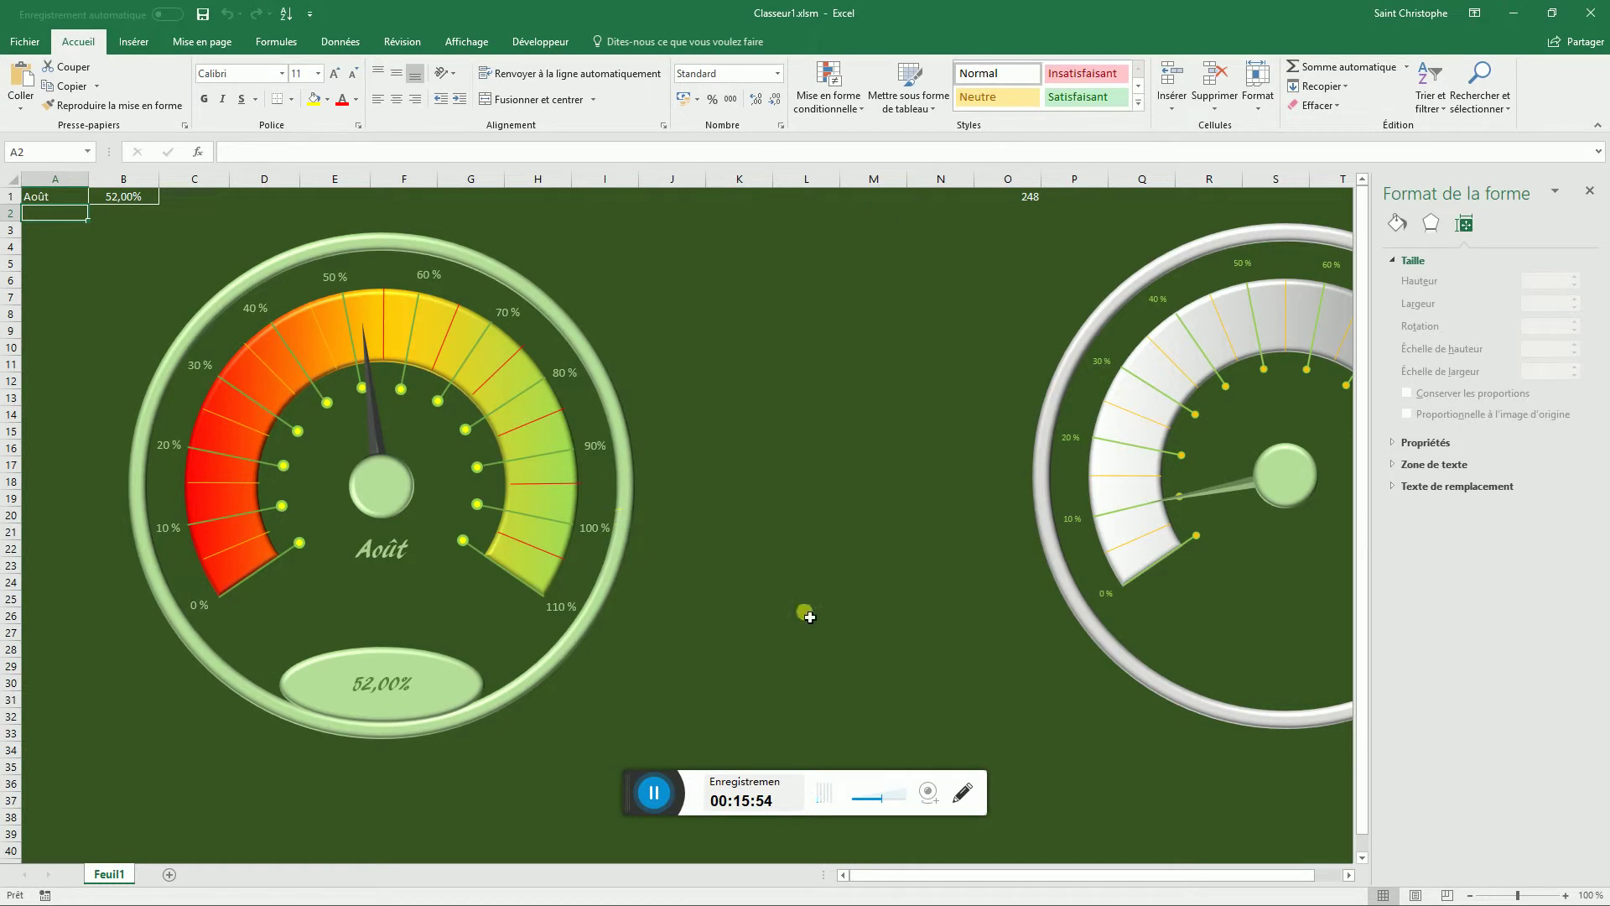
# - Look over the leftover labels, lines and oval below the gauges, and return to the coloured gauge
pyautogui.scroll(-8, 810, 616)
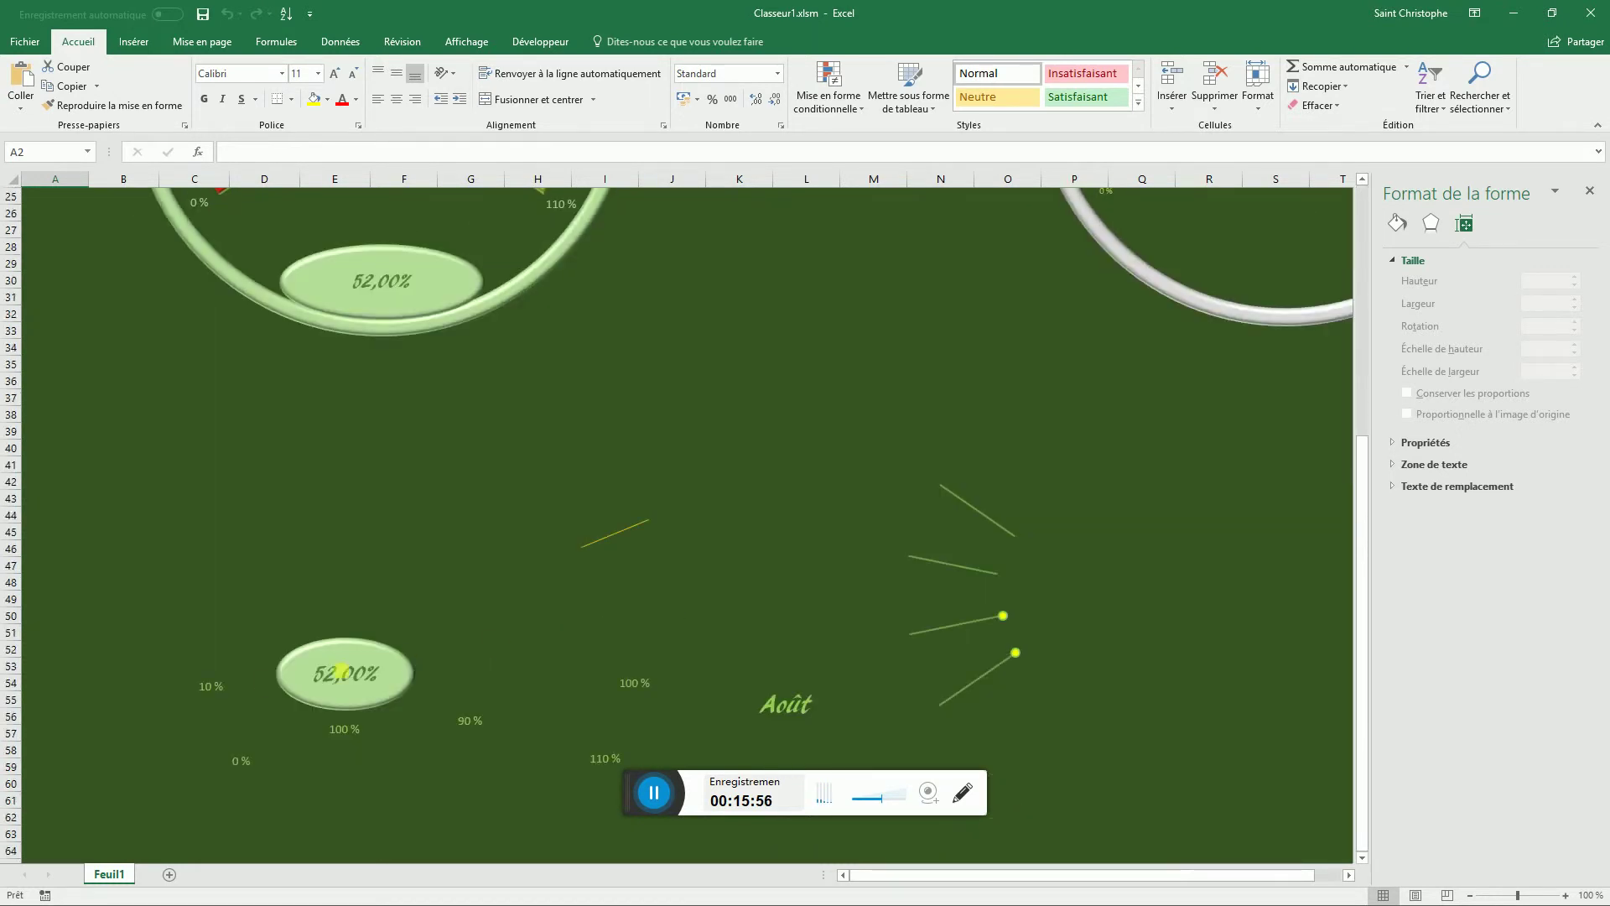
pyautogui.scroll(-4, 262, 685)
pyautogui.scroll(3, 394, 625)
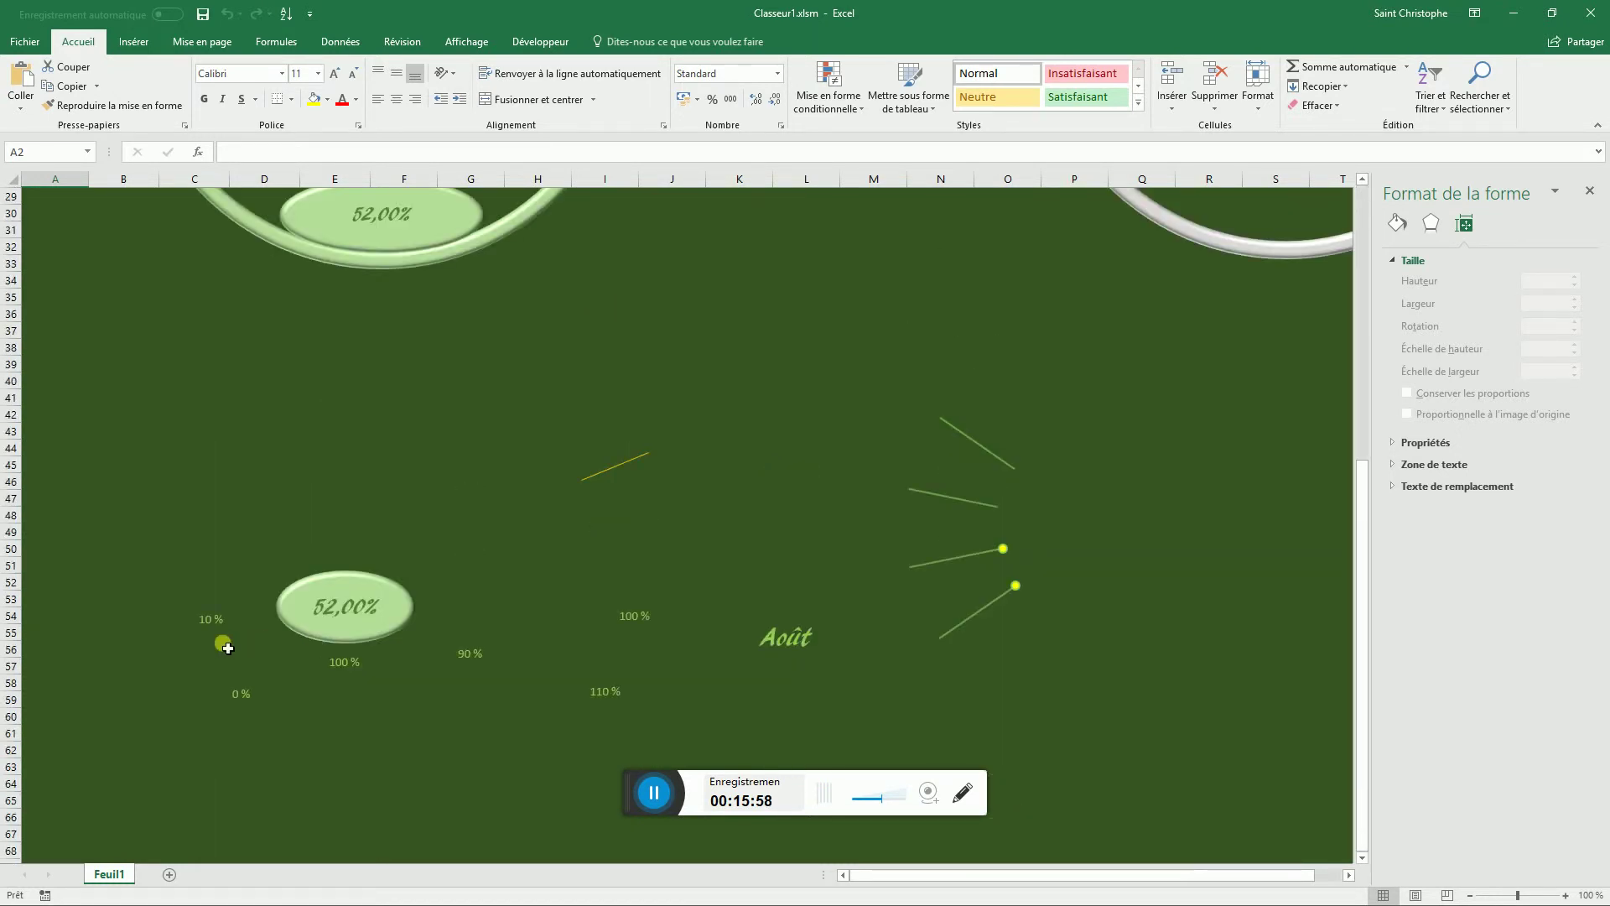
pyautogui.click(239, 513)
pyautogui.click(149, 667)
pyautogui.click(266, 797)
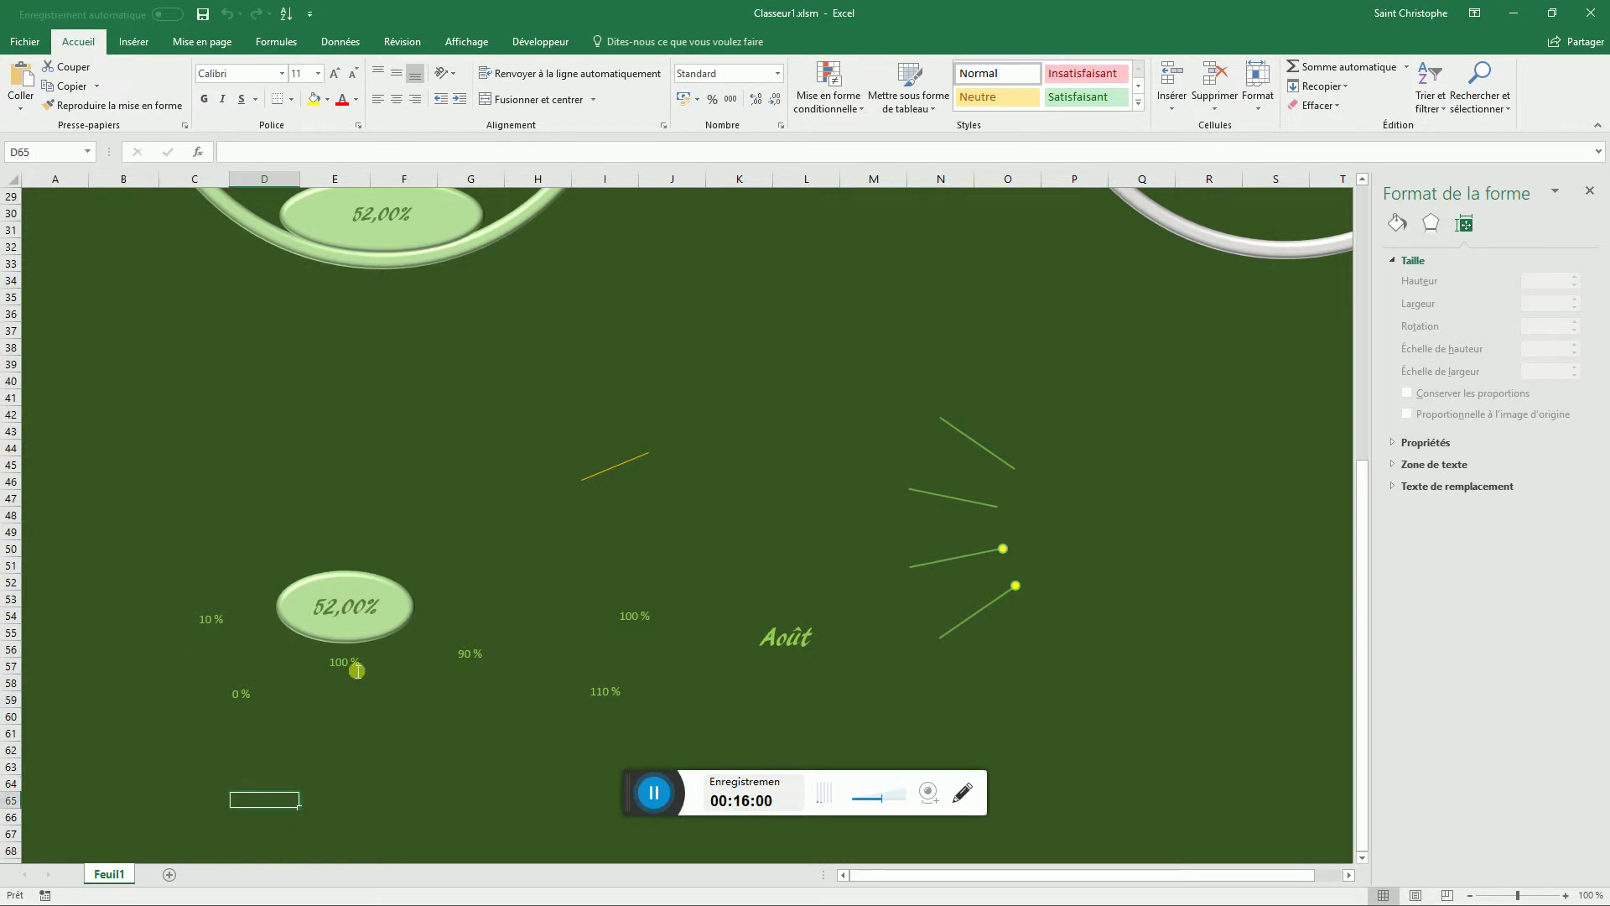
pyautogui.scroll(9, 952, 632)
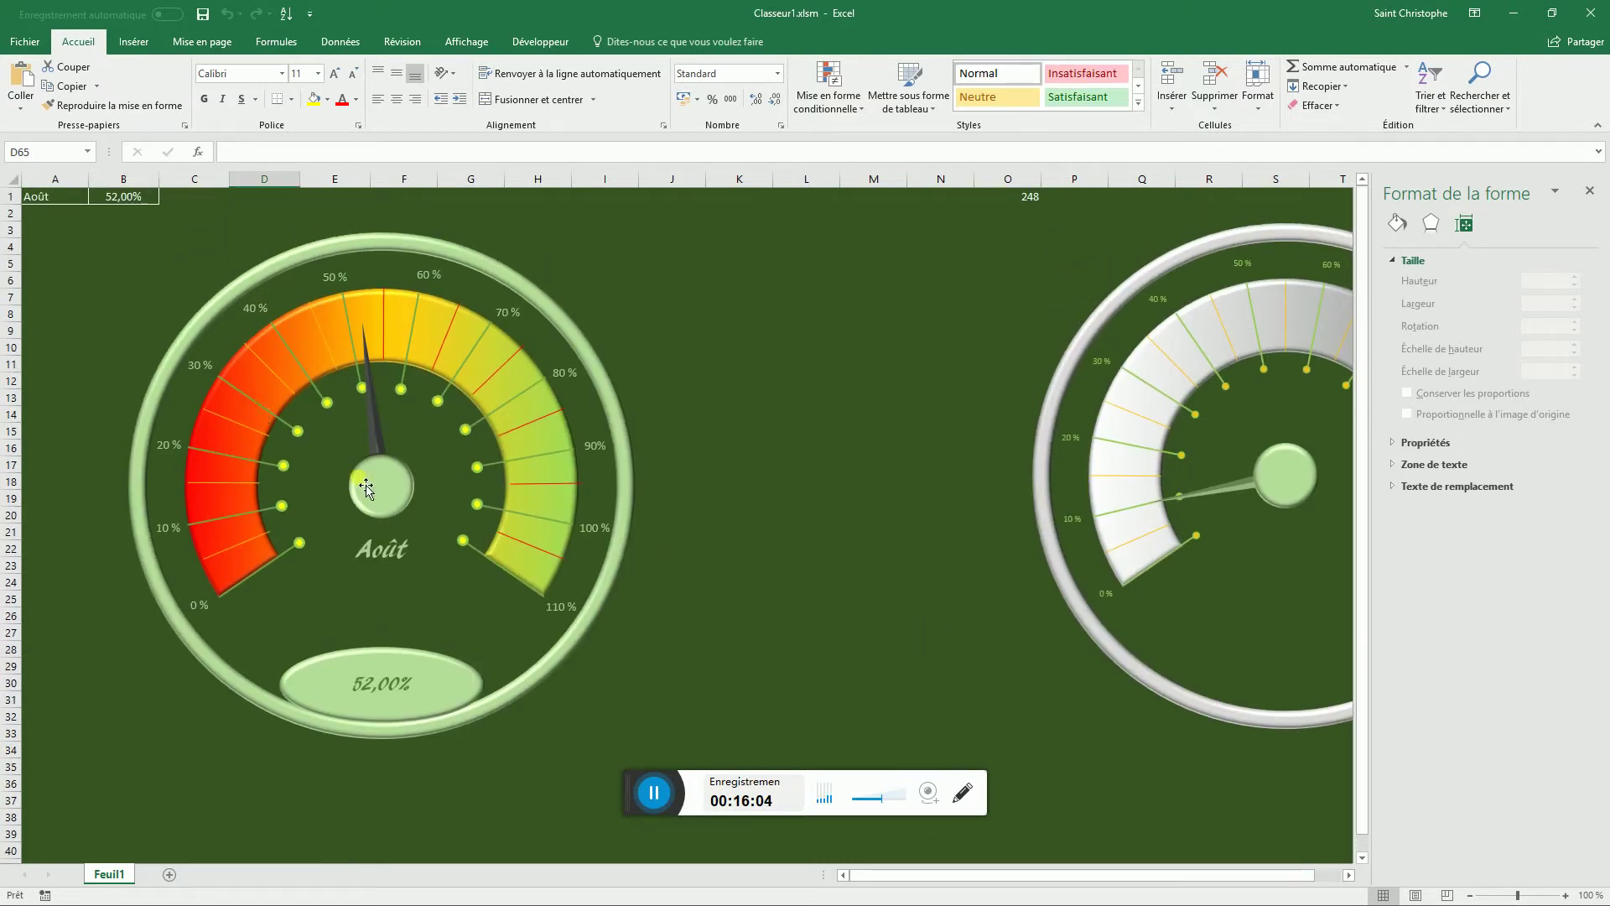
# - Test the coloured gauge's needle by setting the percentage in cell B1 to 83%
pyautogui.click(120, 198)
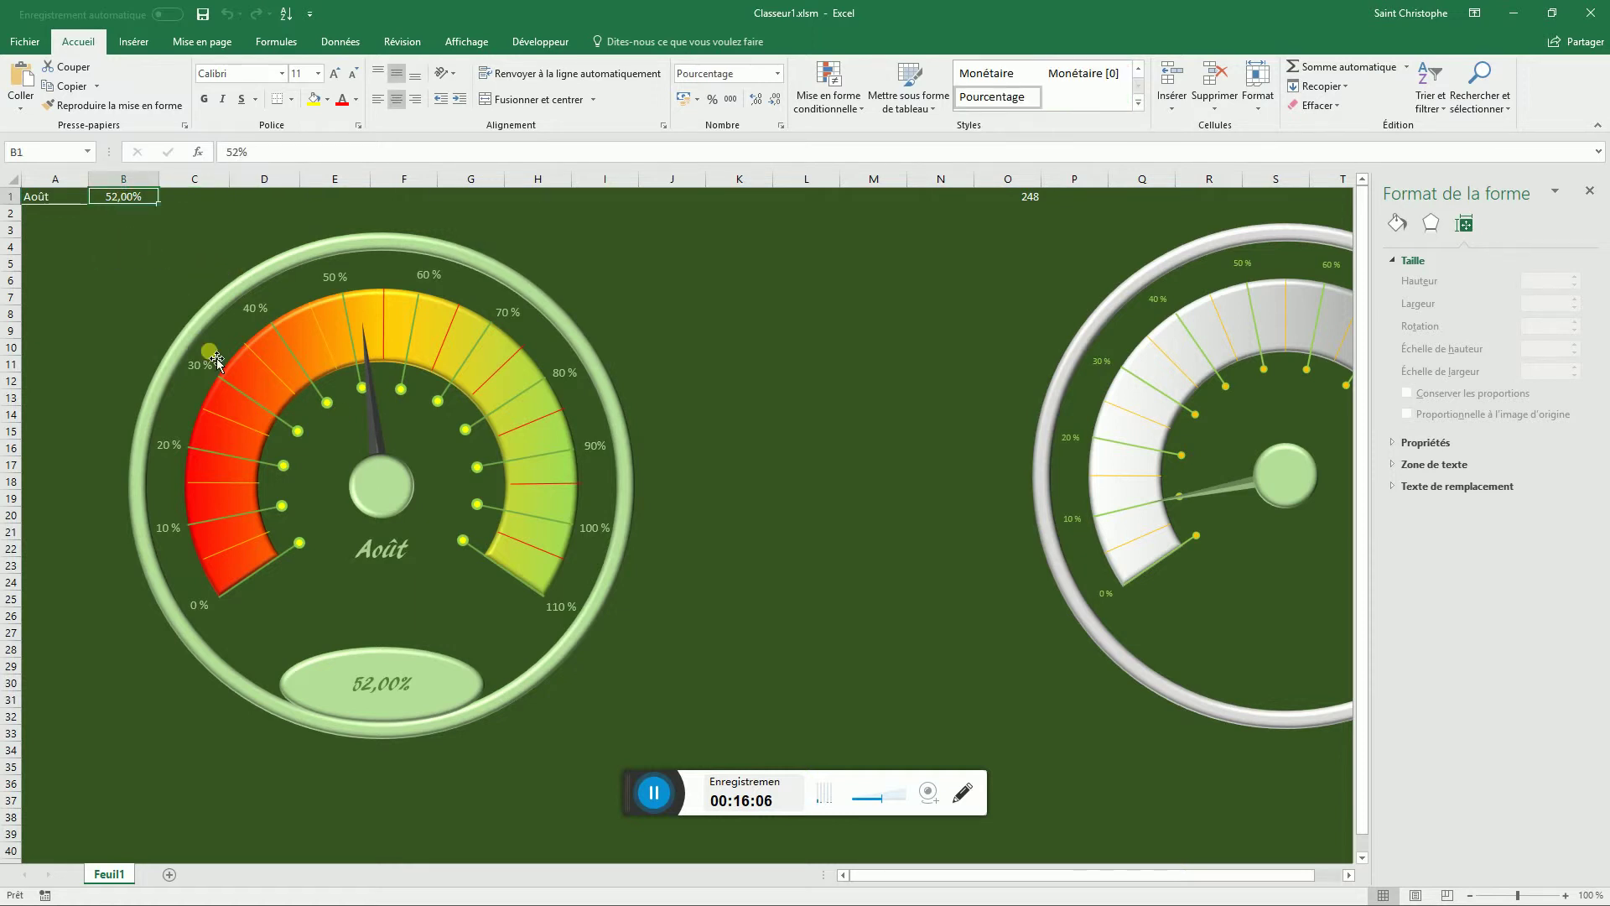
pyautogui.write('83')
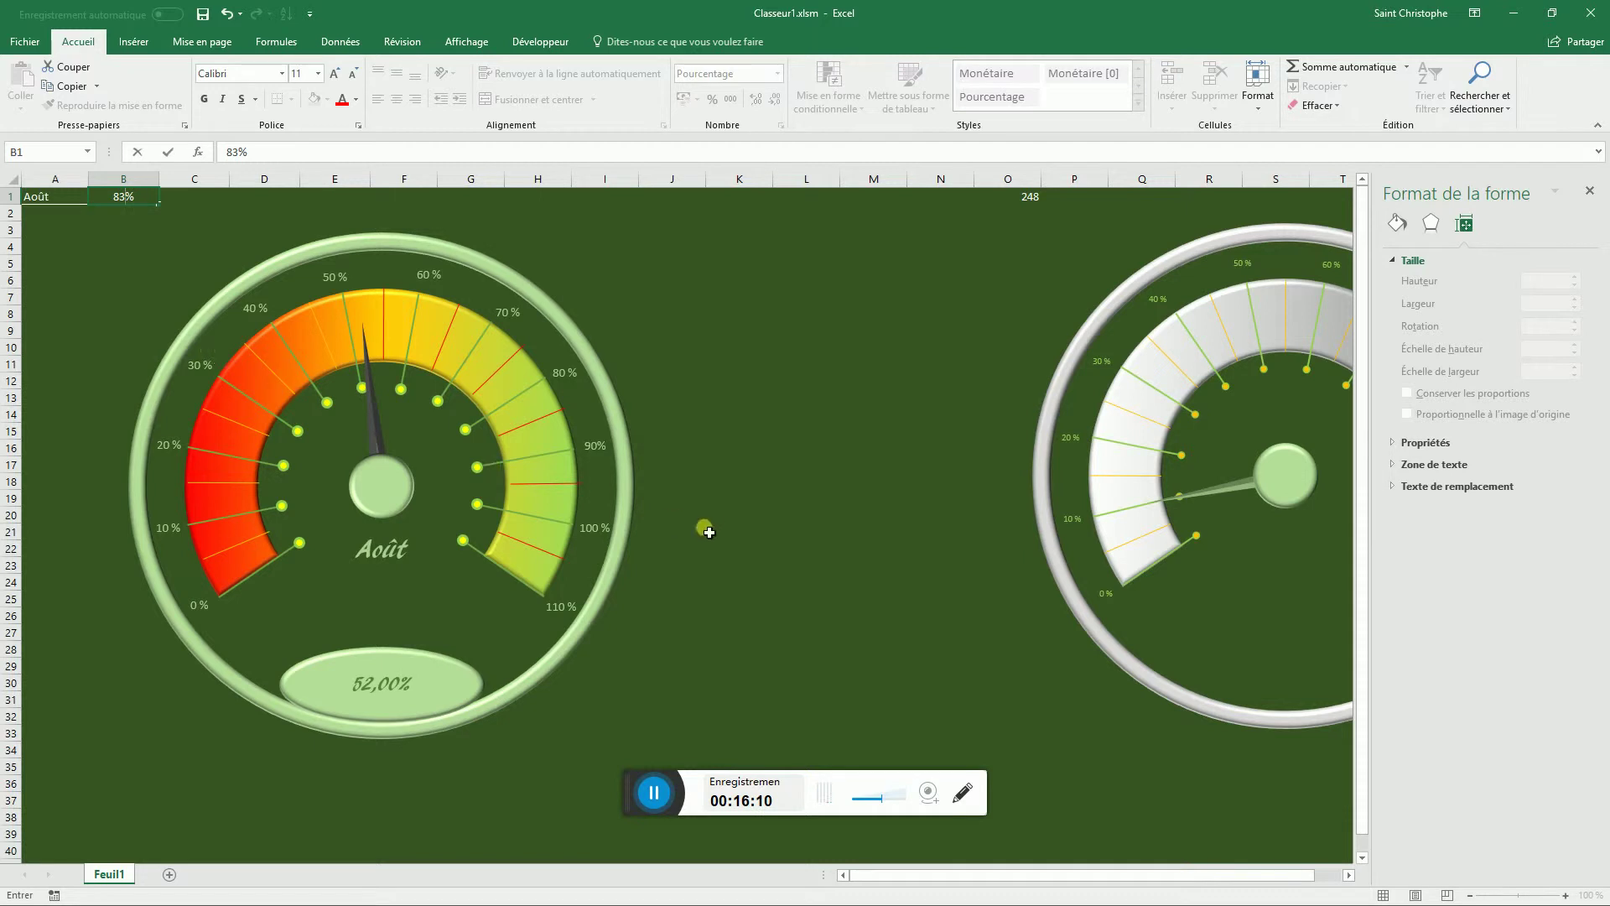
pyautogui.press('Return')
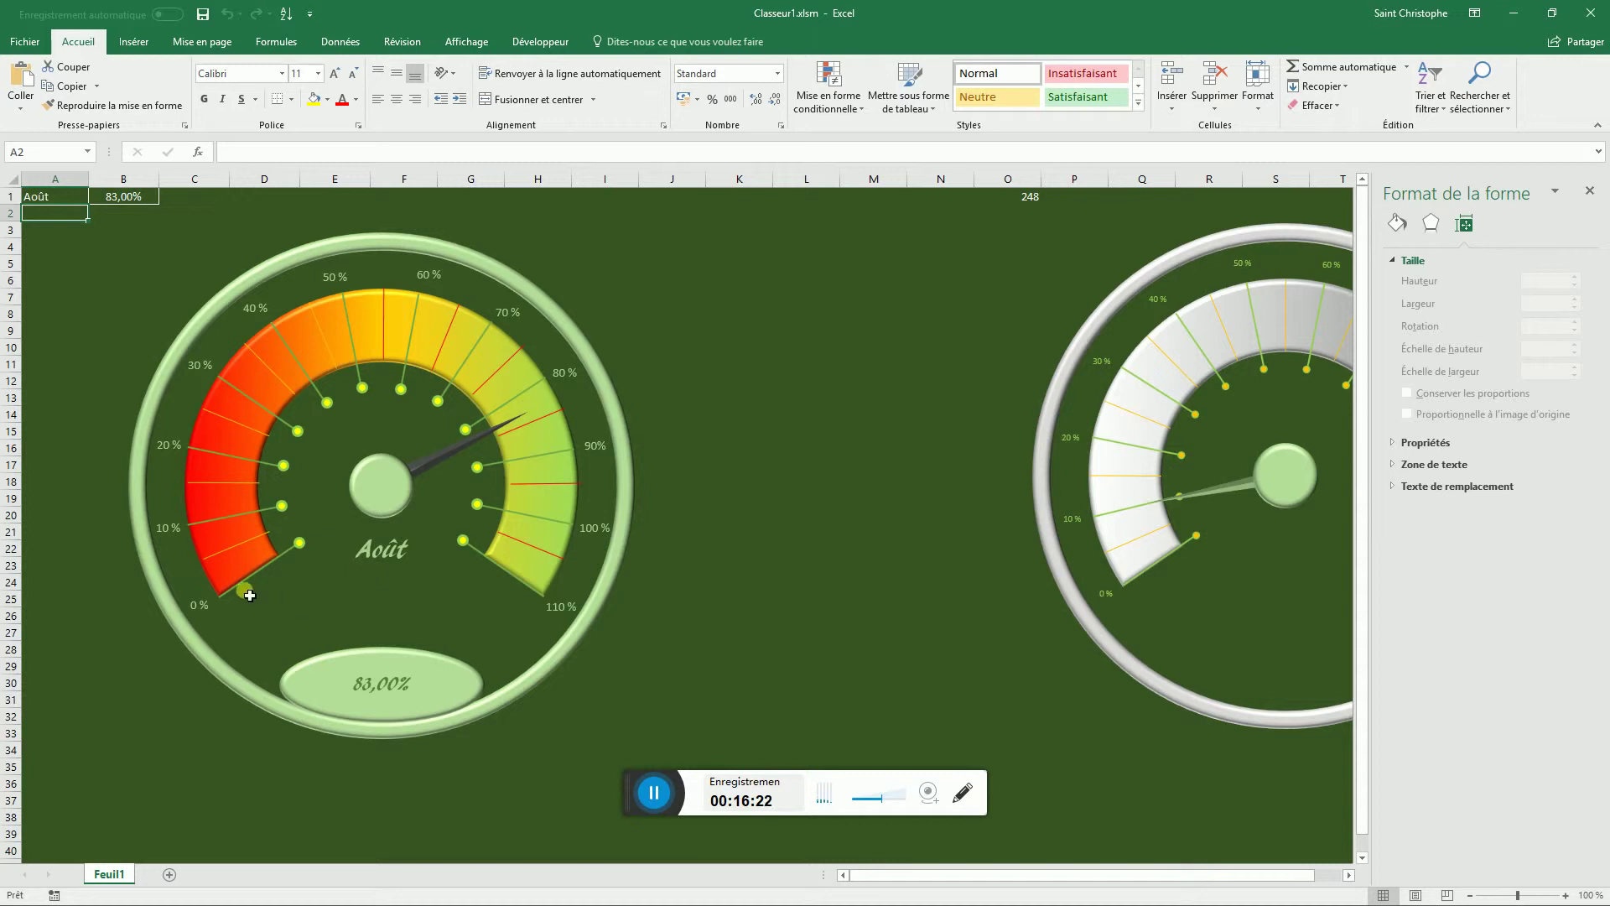
# - Nudge the short intermediate tick between 0 % and 10 % on the coloured gauge slightly down and outward
pyautogui.click(242, 555)
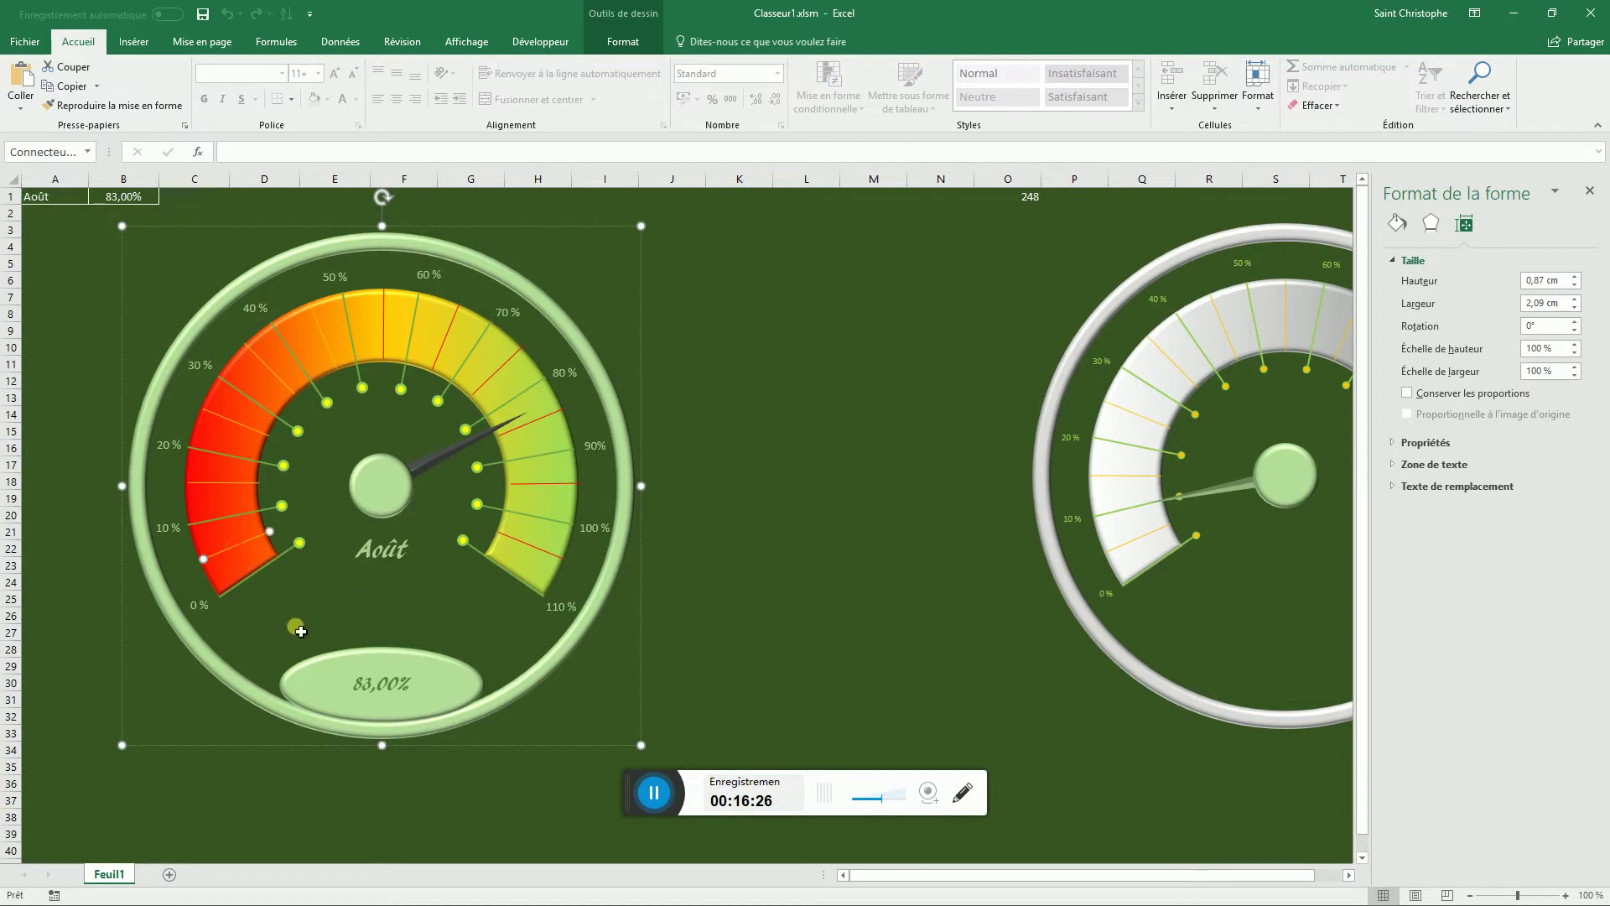
pyautogui.click(52, 634)
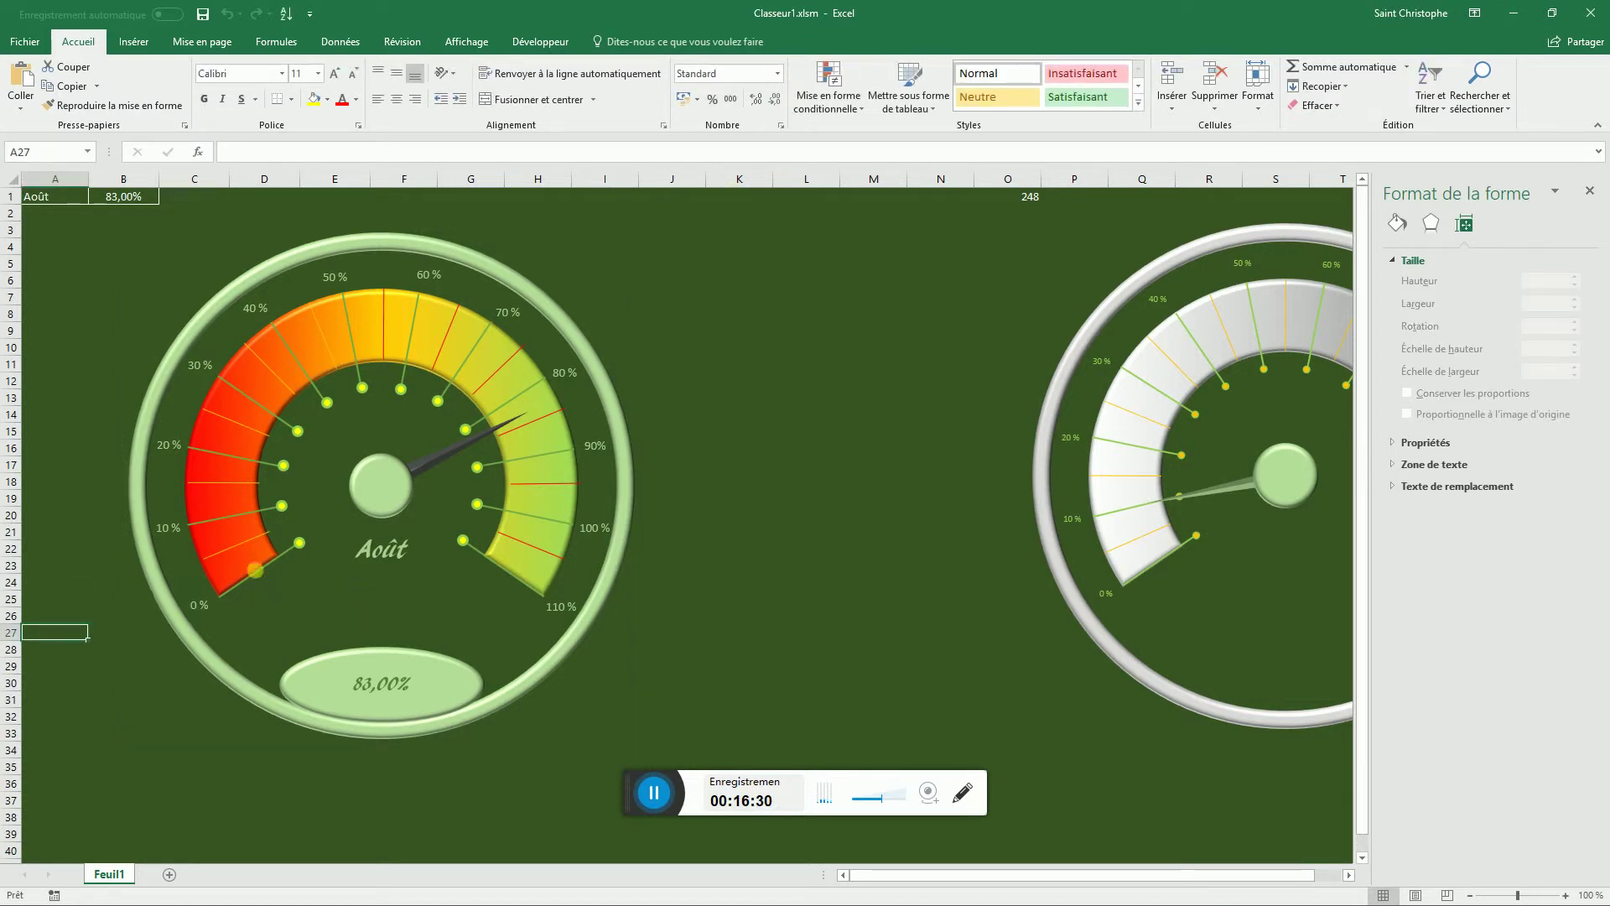
pyautogui.click(257, 547)
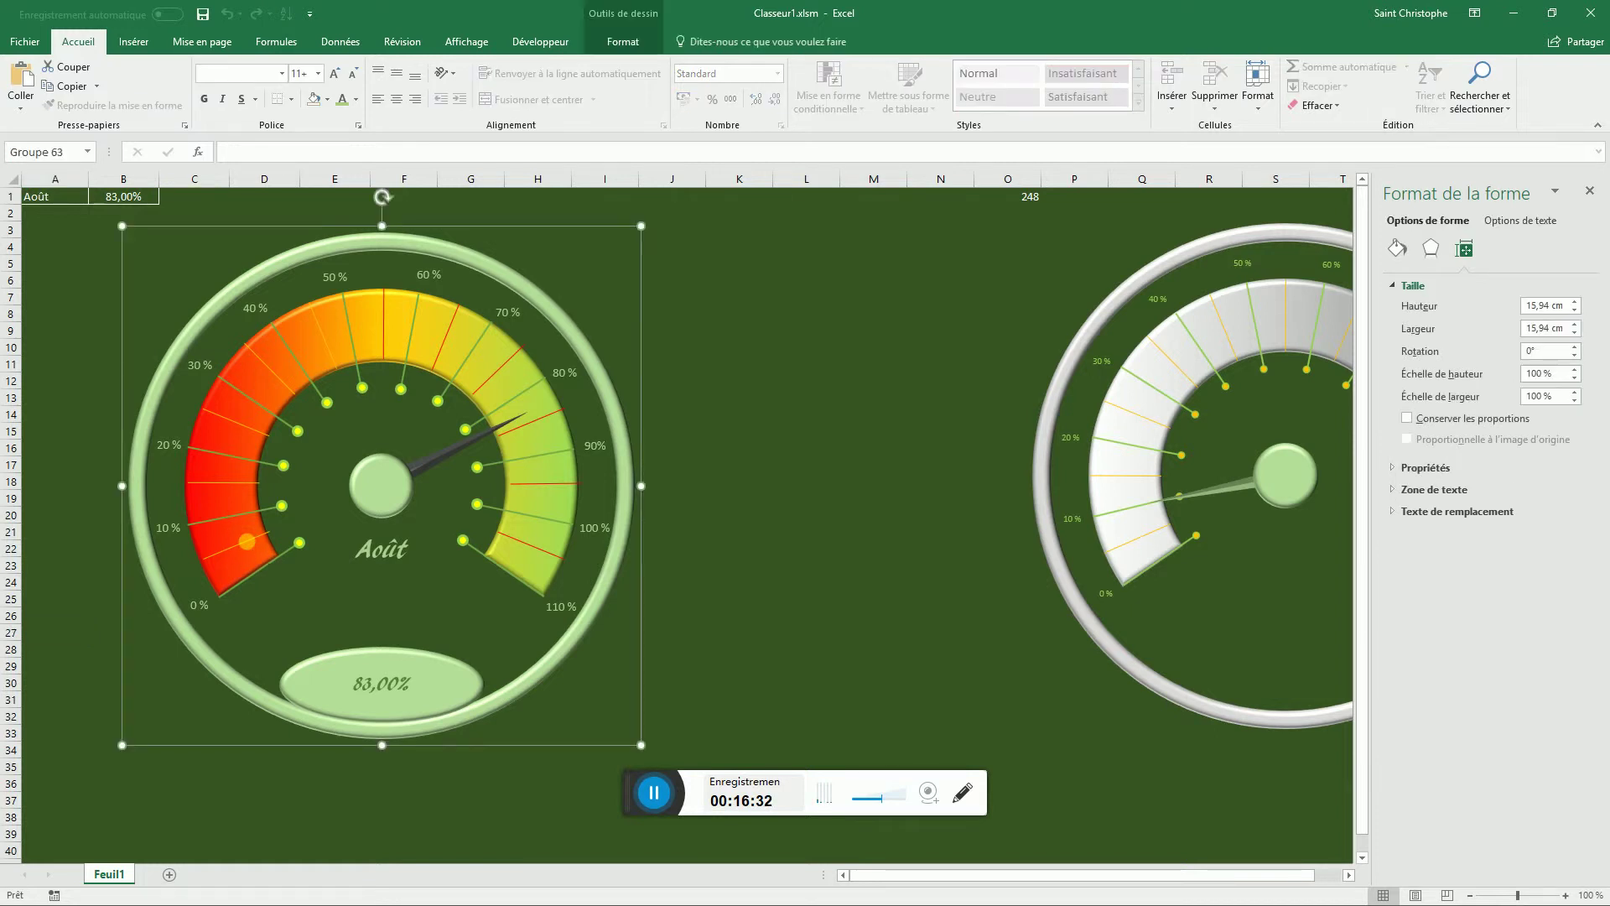
pyautogui.moveTo(254, 549)
pyautogui.mouseDown()
pyautogui.moveTo(256, 495)
pyautogui.moveTo(243, 555)
pyautogui.mouseUp()
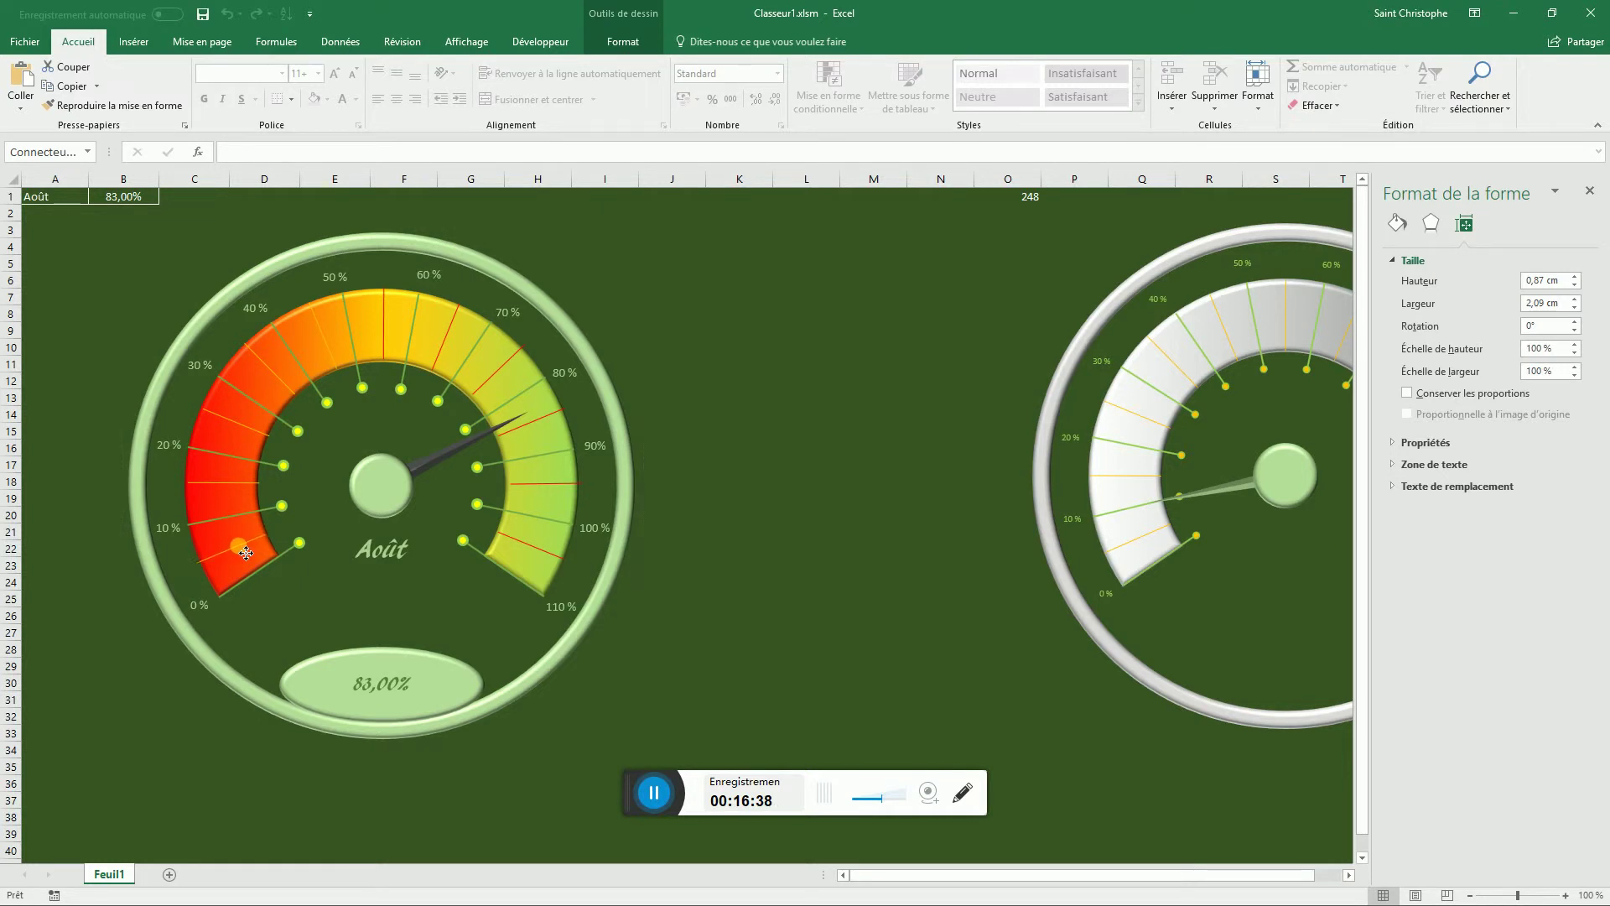
pyautogui.click(245, 553)
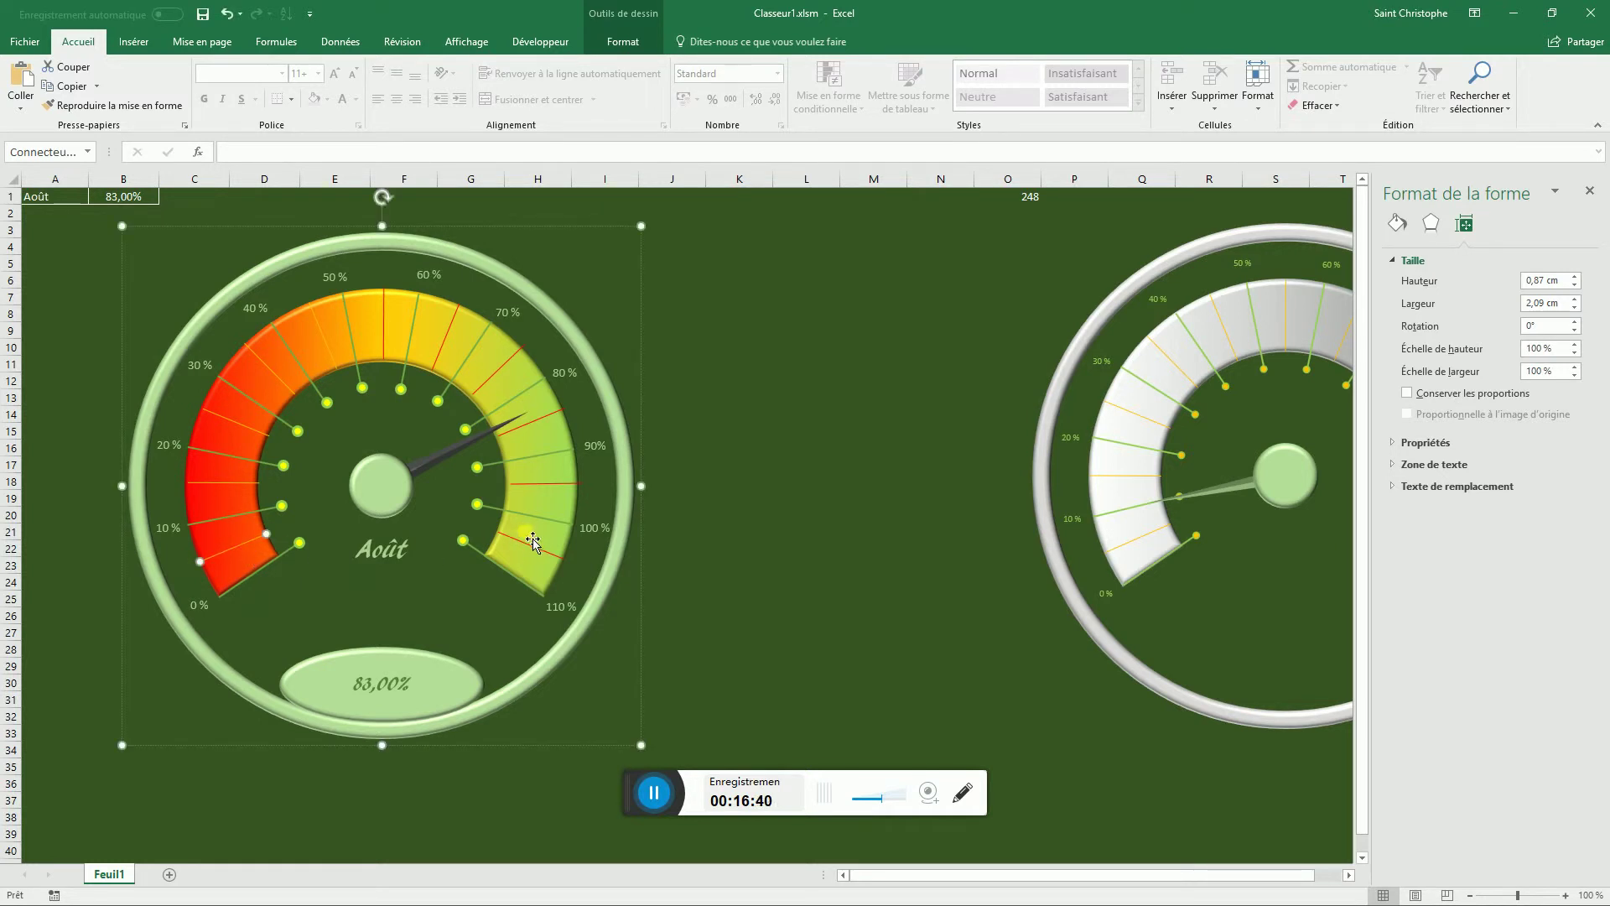
# - Adjust the short intermediate ticks between 70 % and 100 % so they sit centred on the coloured arc
pyautogui.click(541, 489)
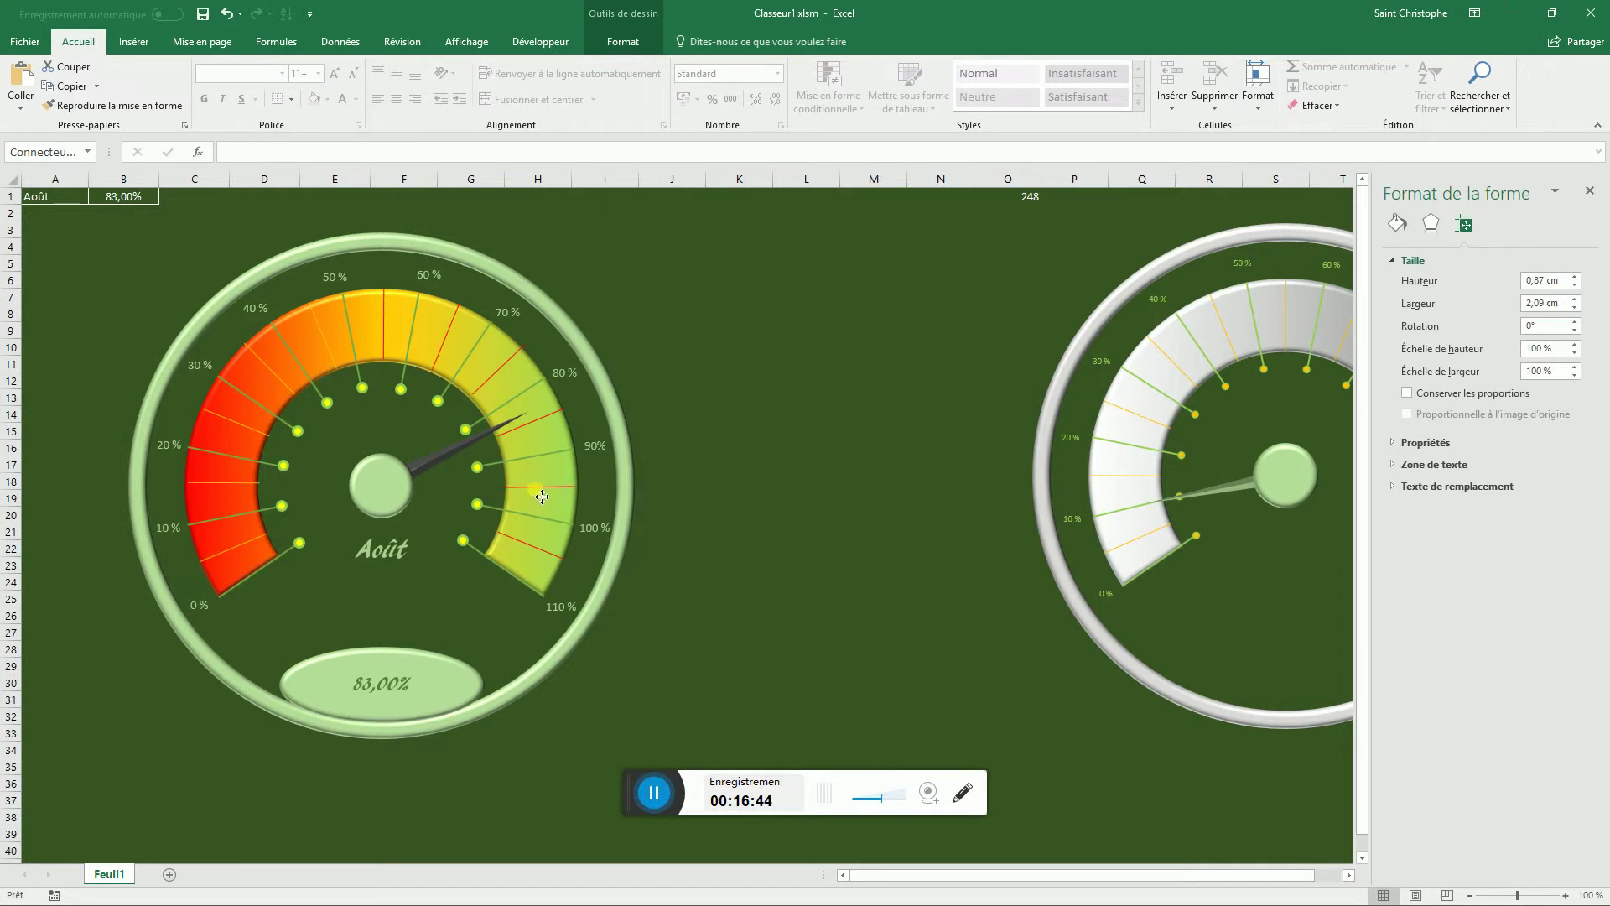
pyautogui.moveTo(544, 495); pyautogui.dragTo(537, 431)
pyautogui.click(541, 433)
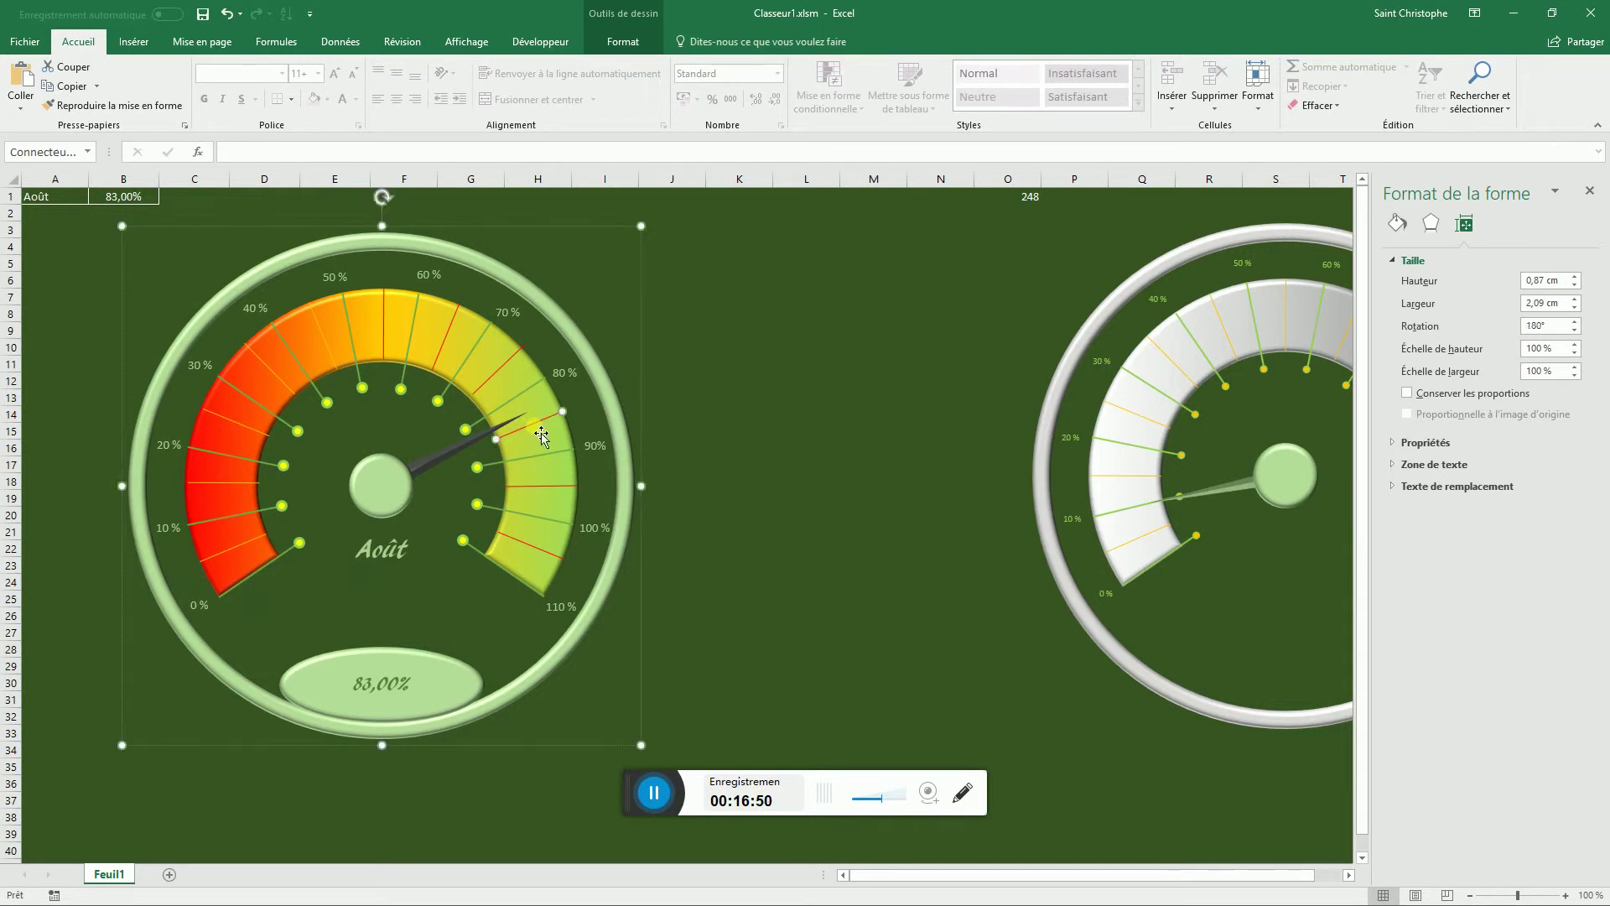
pyautogui.moveTo(502, 380); pyautogui.dragTo(497, 385)
# - Adjust the short intermediate ticks between 10 % and 30 % on the coloured arc, and deselect the gauge
pyautogui.moveTo(238, 488); pyautogui.dragTo(238, 490)
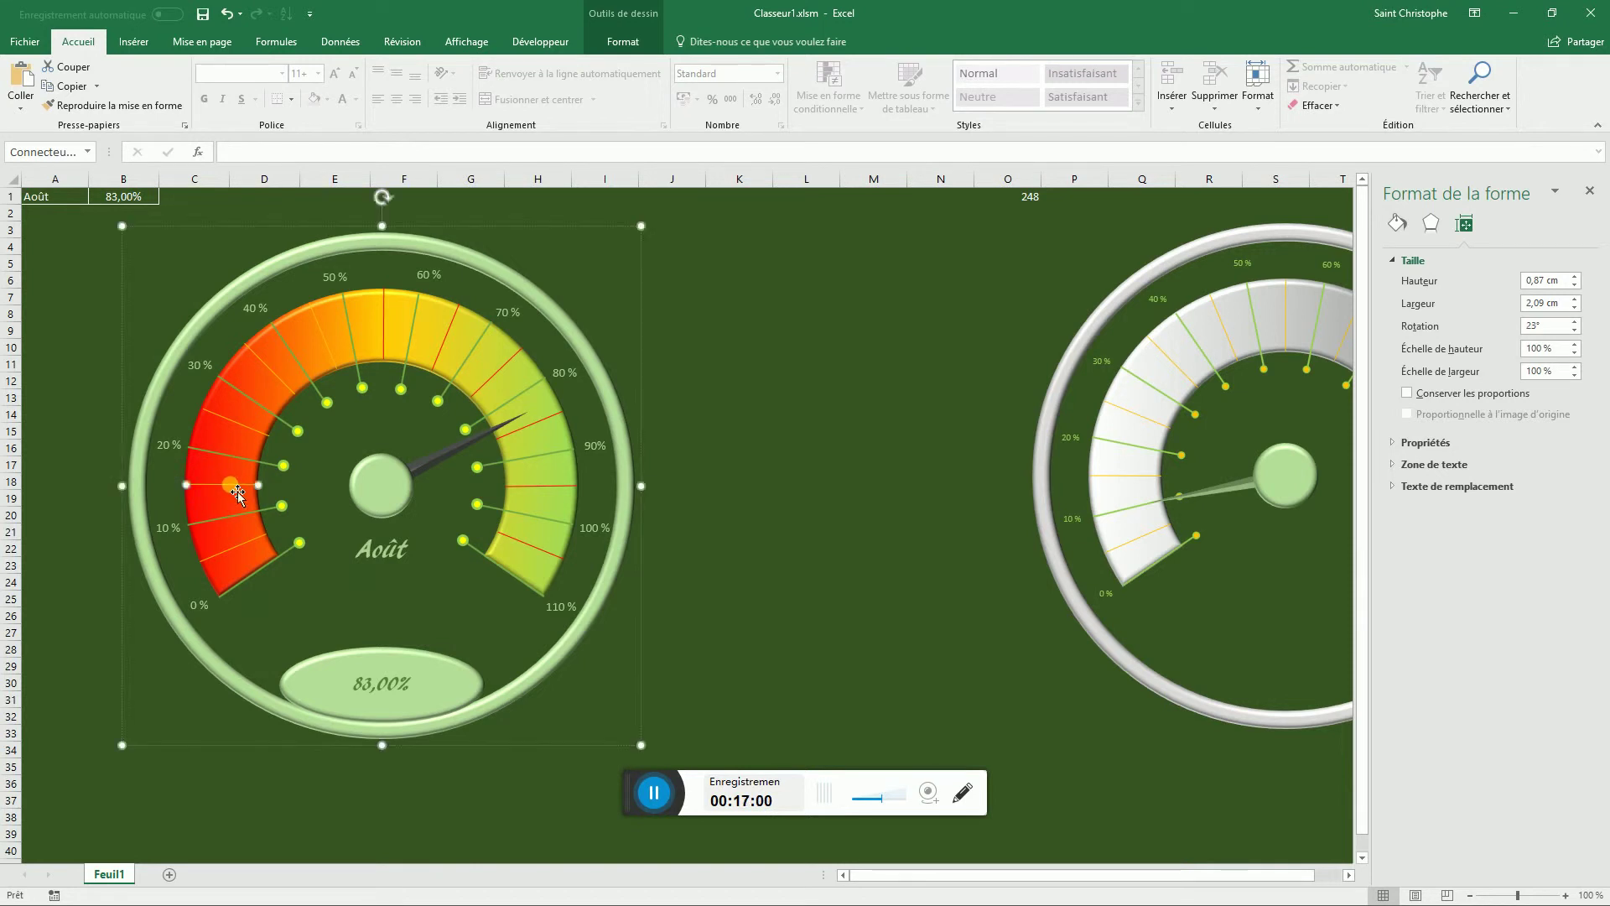
pyautogui.moveTo(254, 429); pyautogui.dragTo(268, 434)
pyautogui.click(803, 466)
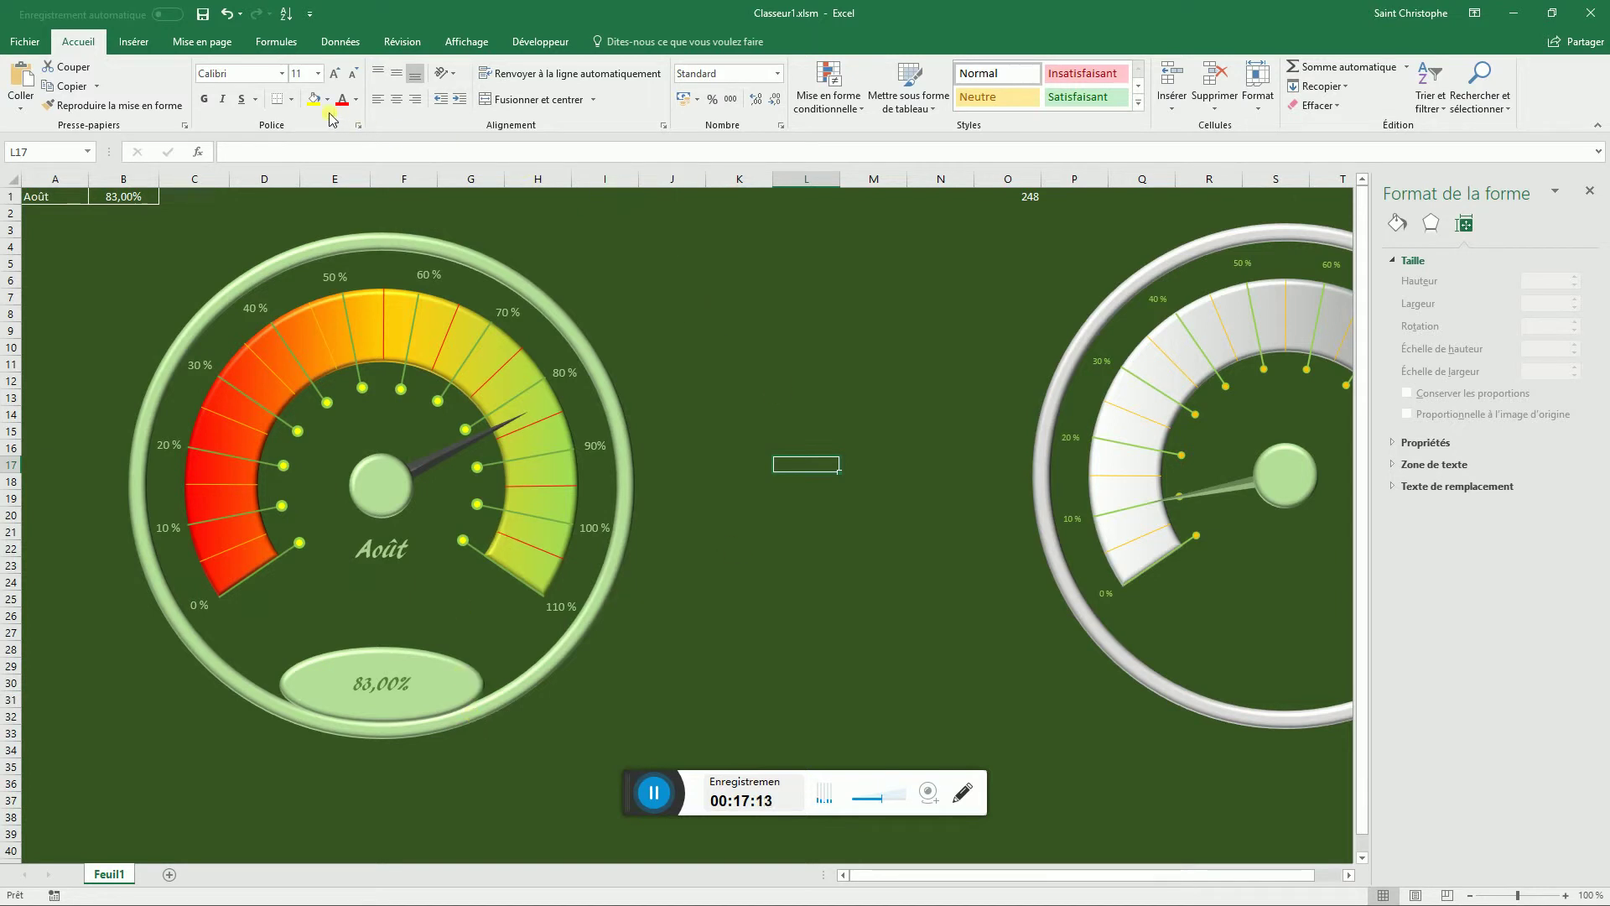
# - Hide the row and column headings and the formula bar
pyautogui.click(445, 44)
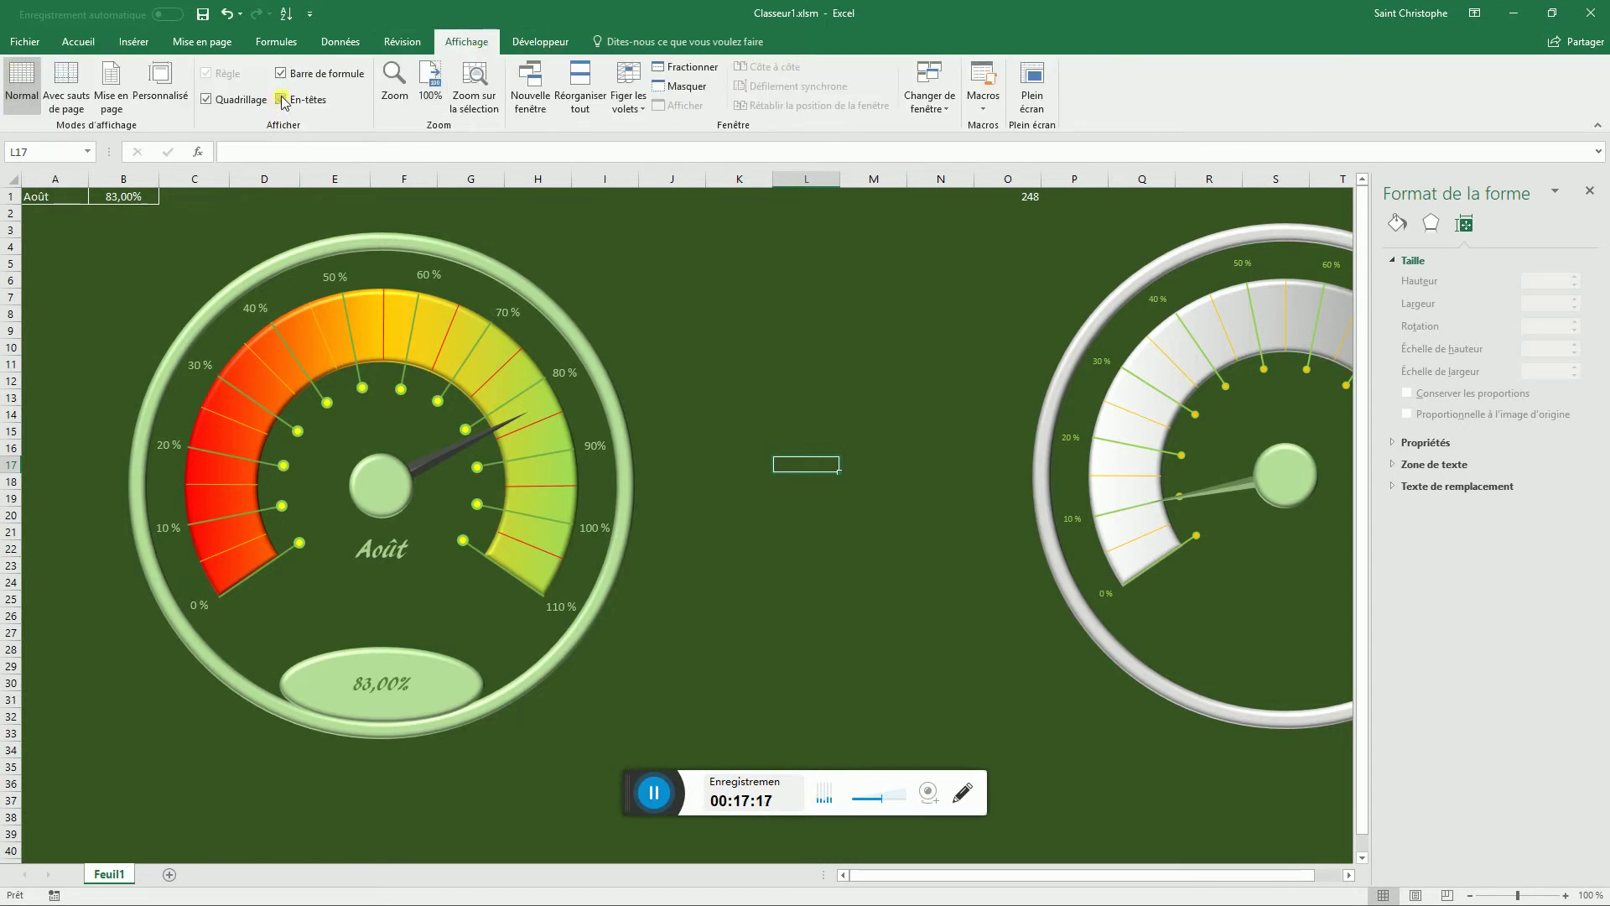
pyautogui.click(283, 101)
pyautogui.click(282, 74)
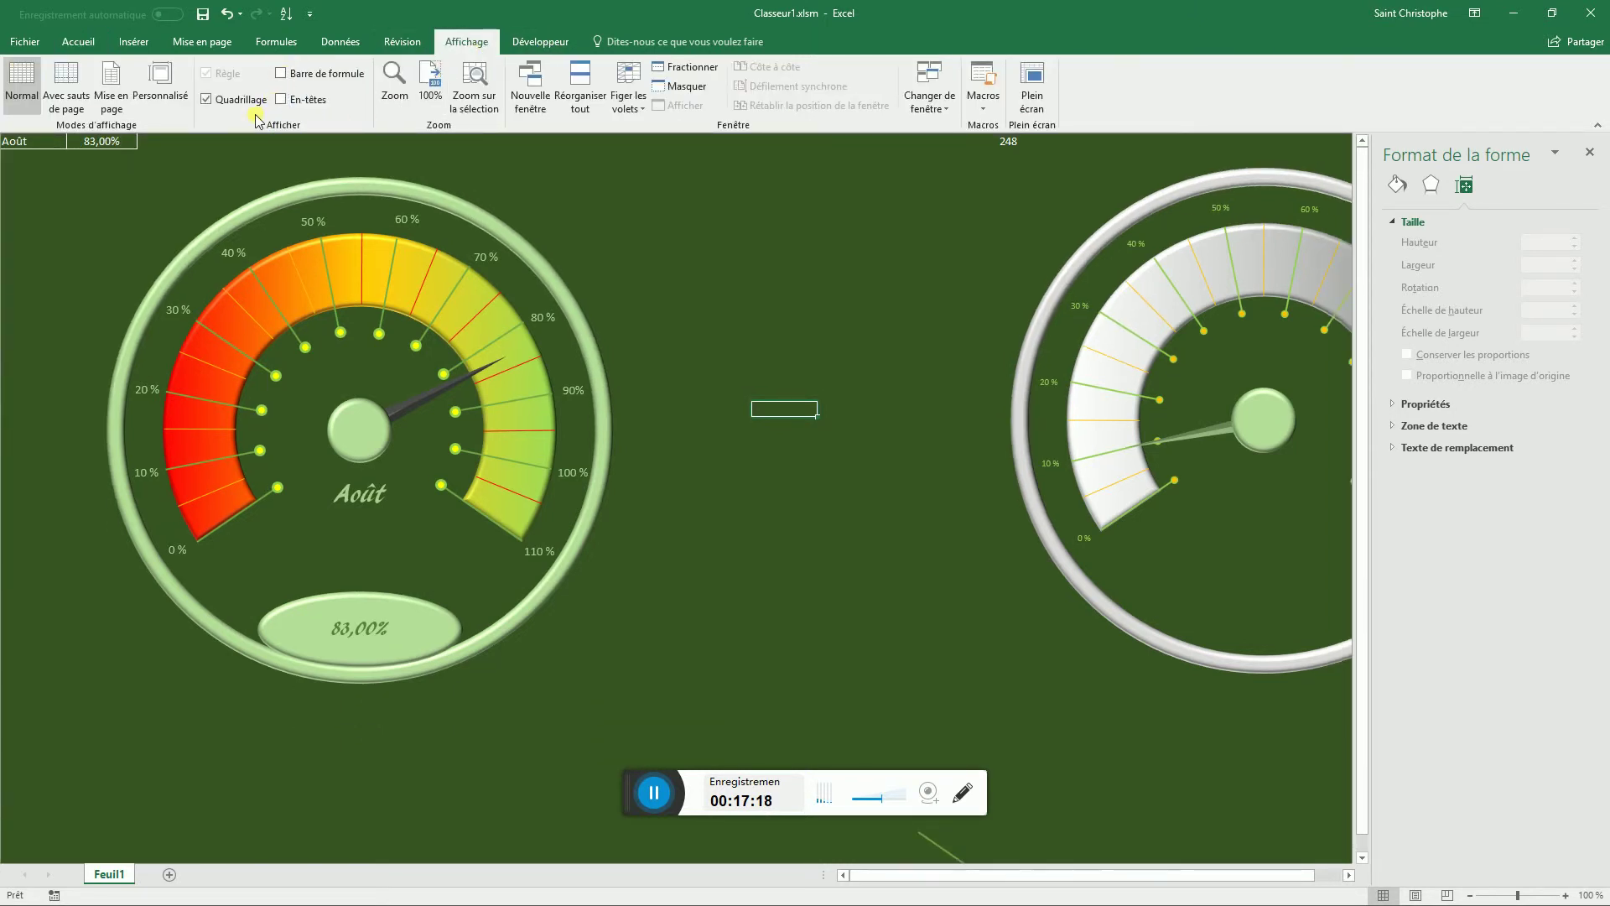
# - Select the coloured gauge group and give it the perspective shadow that falls to the upper right
pyautogui.click(614, 451)
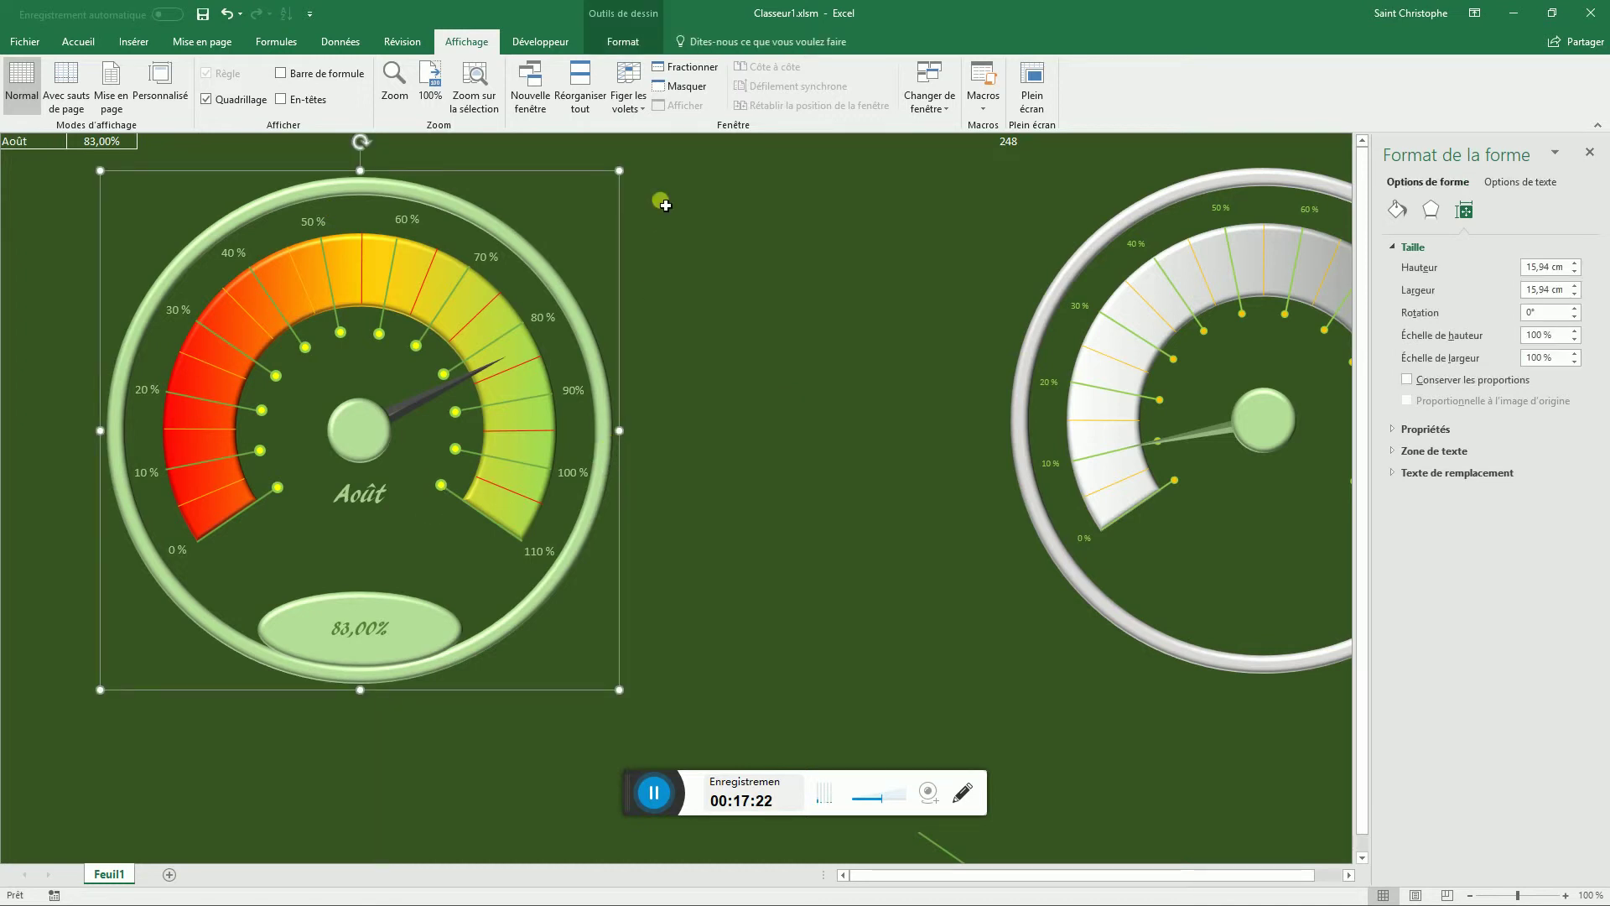
pyautogui.click(558, 295)
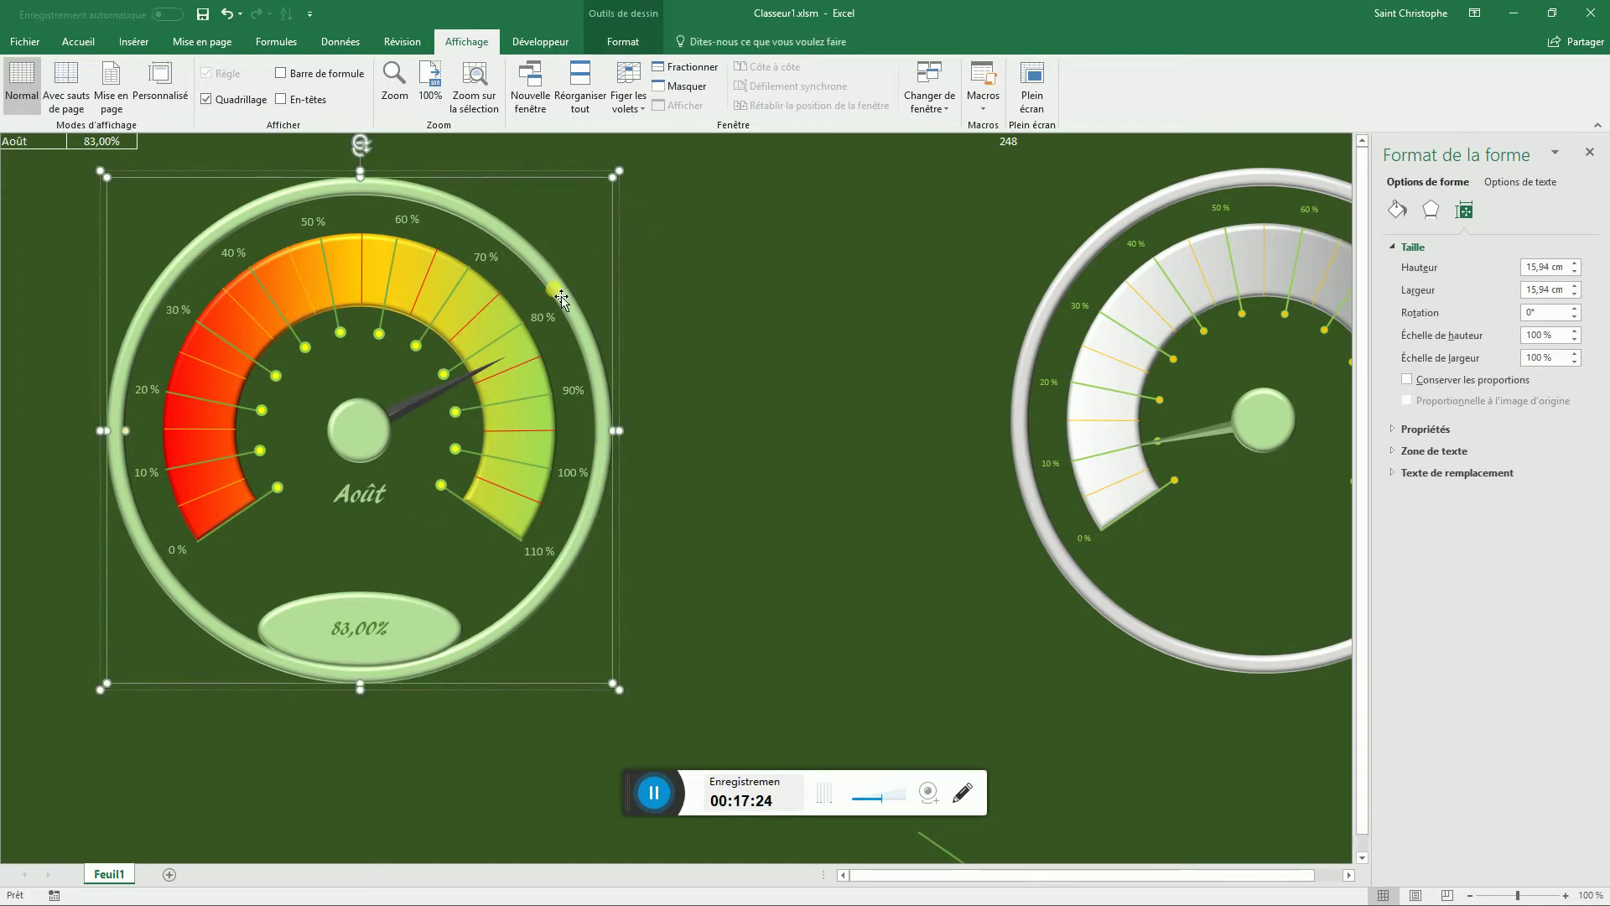
pyautogui.click(759, 277)
pyautogui.click(580, 321)
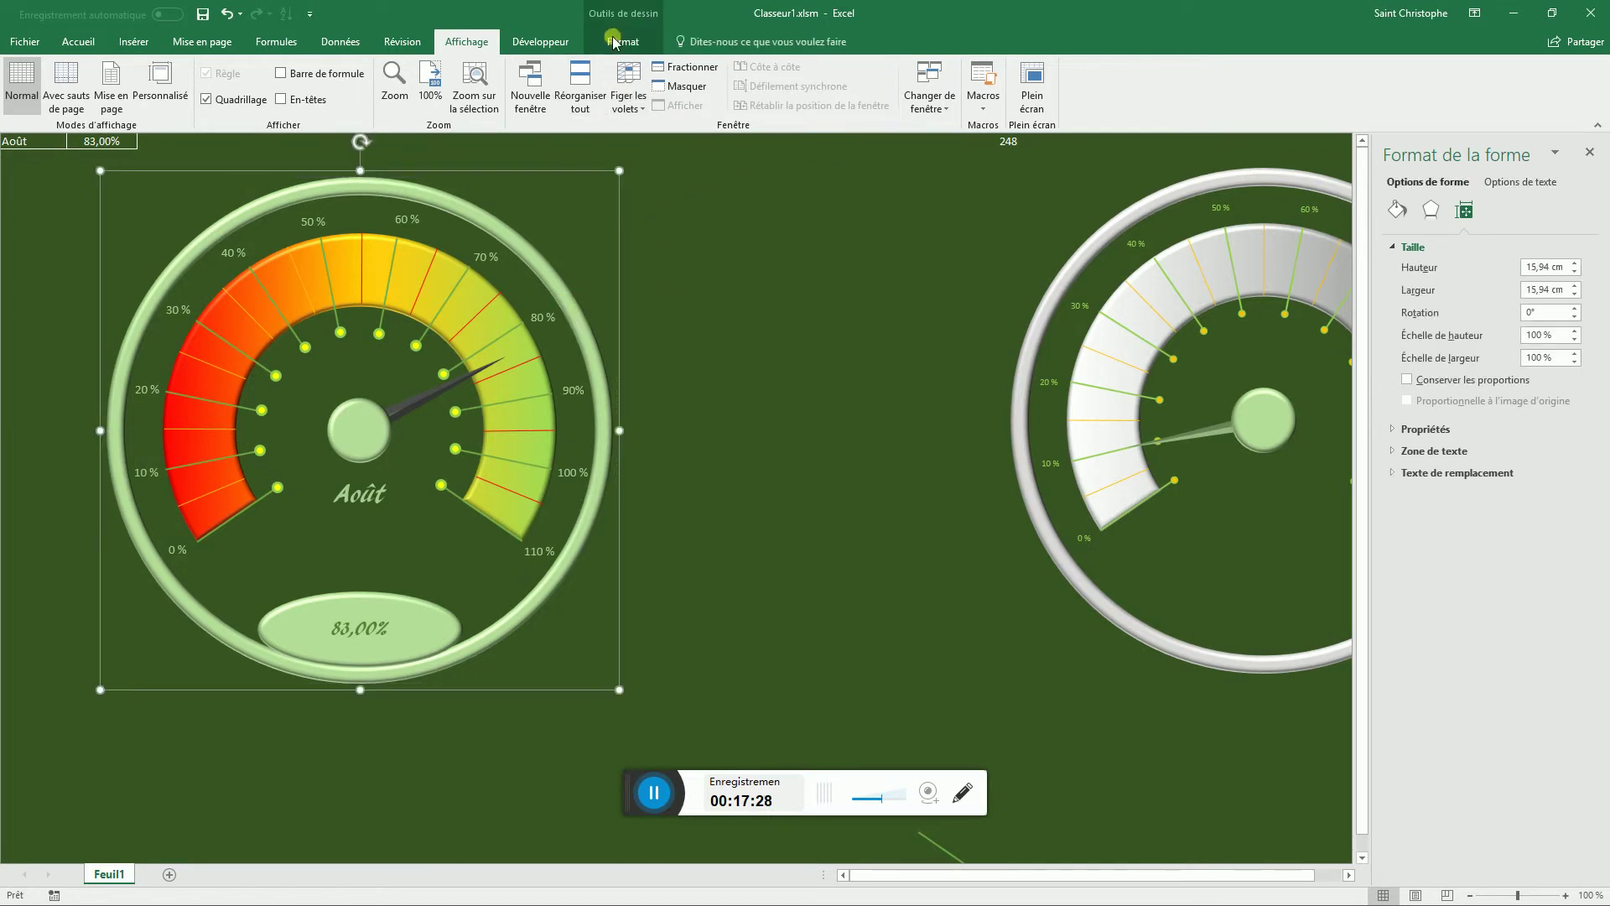
pyautogui.click(630, 15)
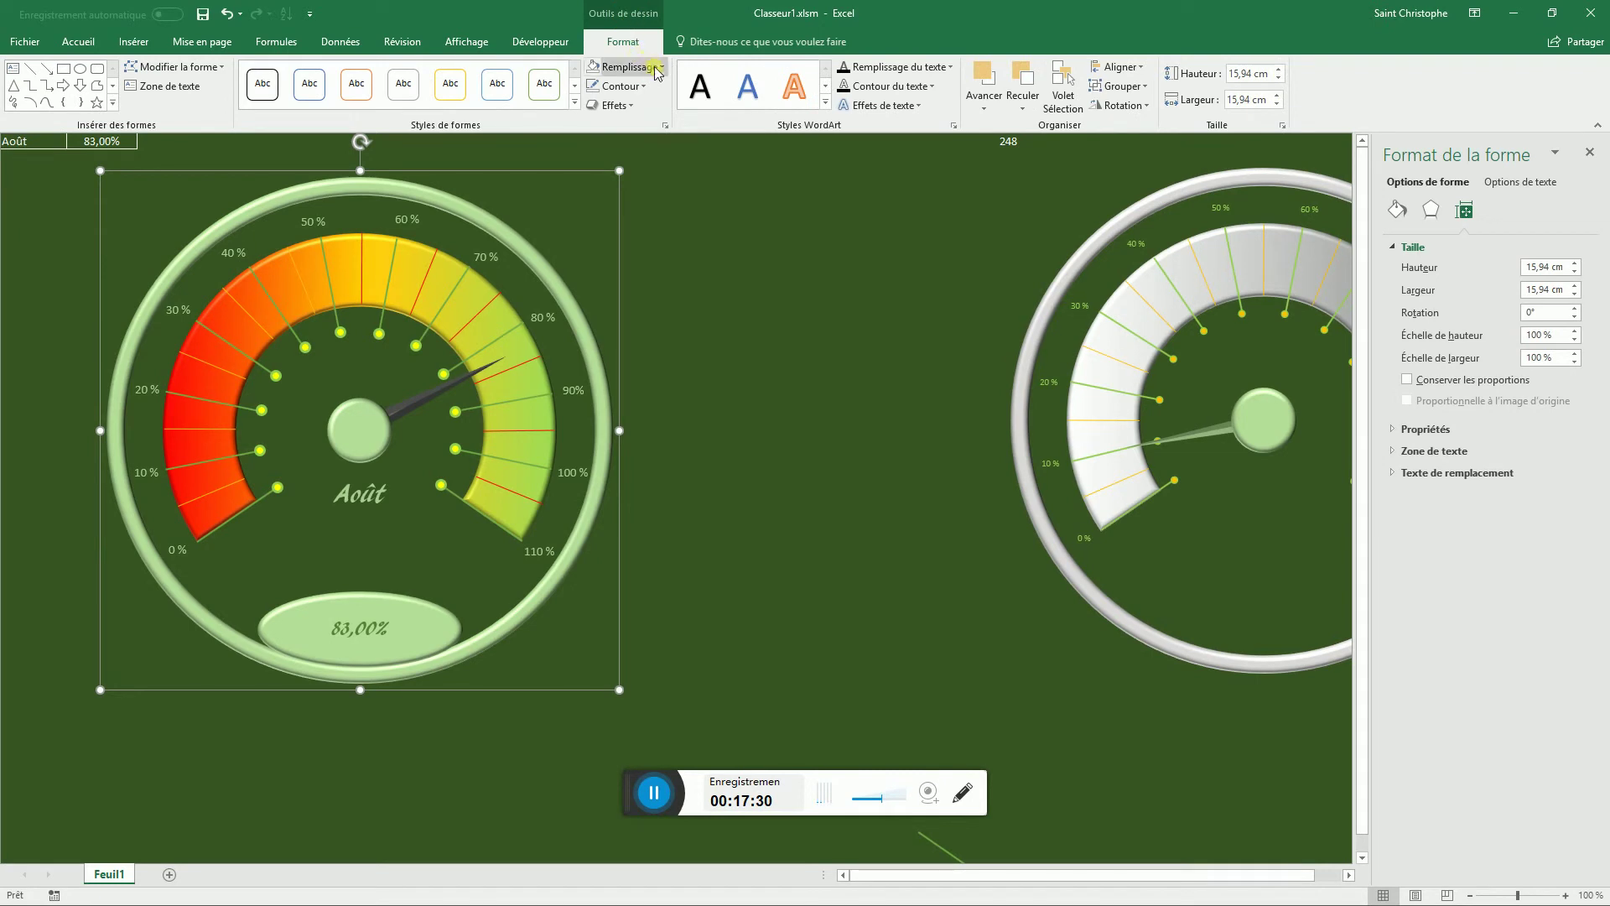
pyautogui.click(635, 109)
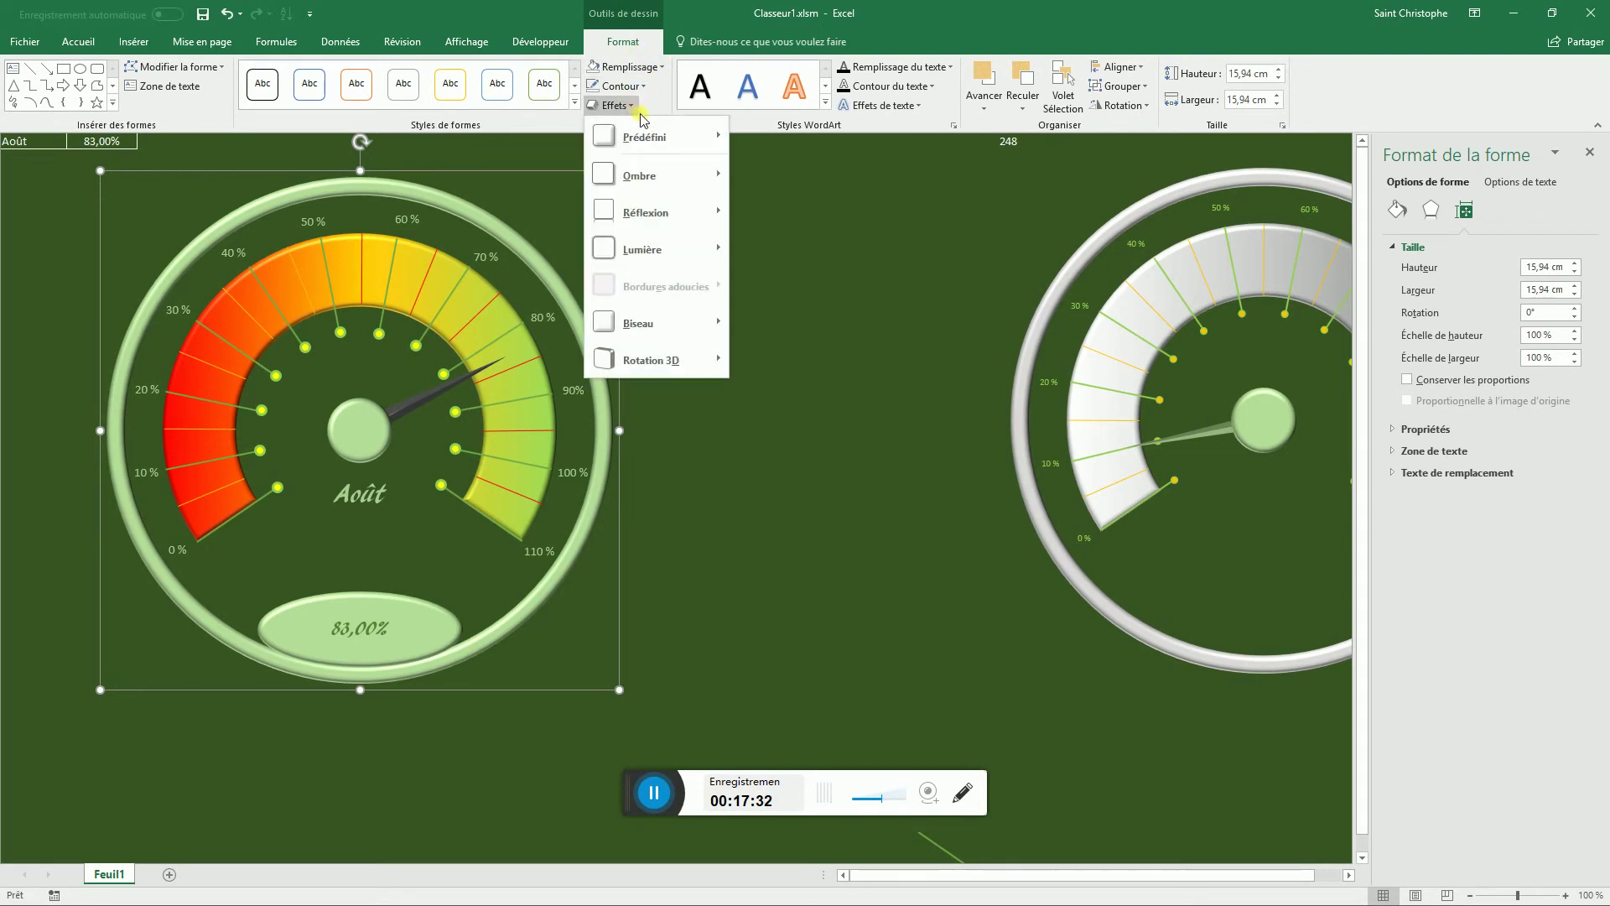
pyautogui.moveTo(651, 229)
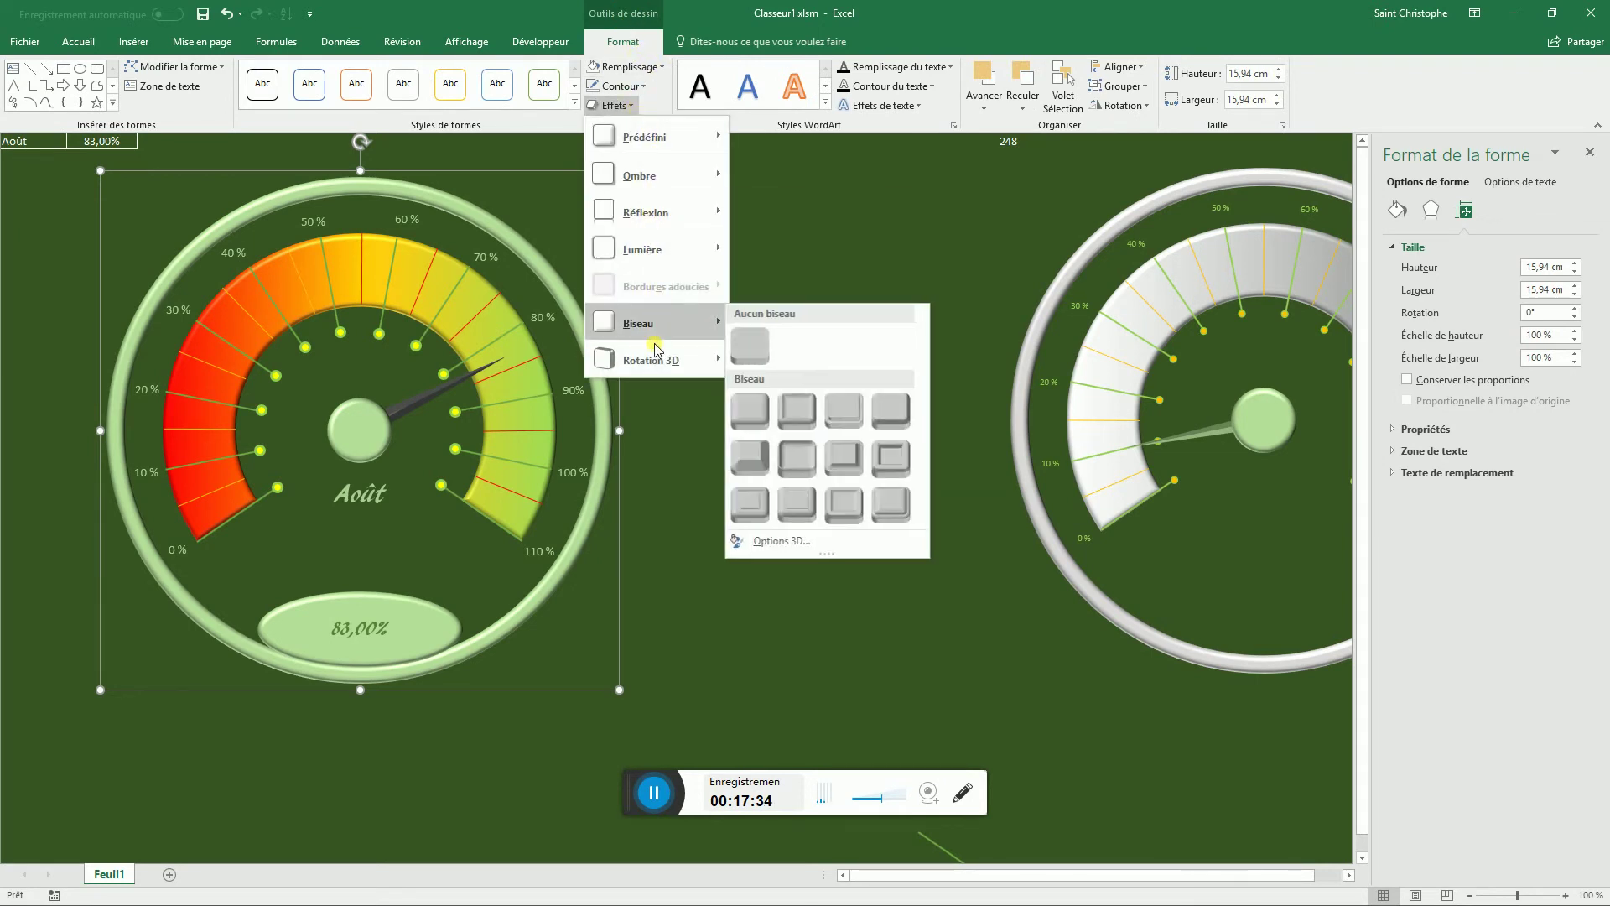
pyautogui.moveTo(646, 175)
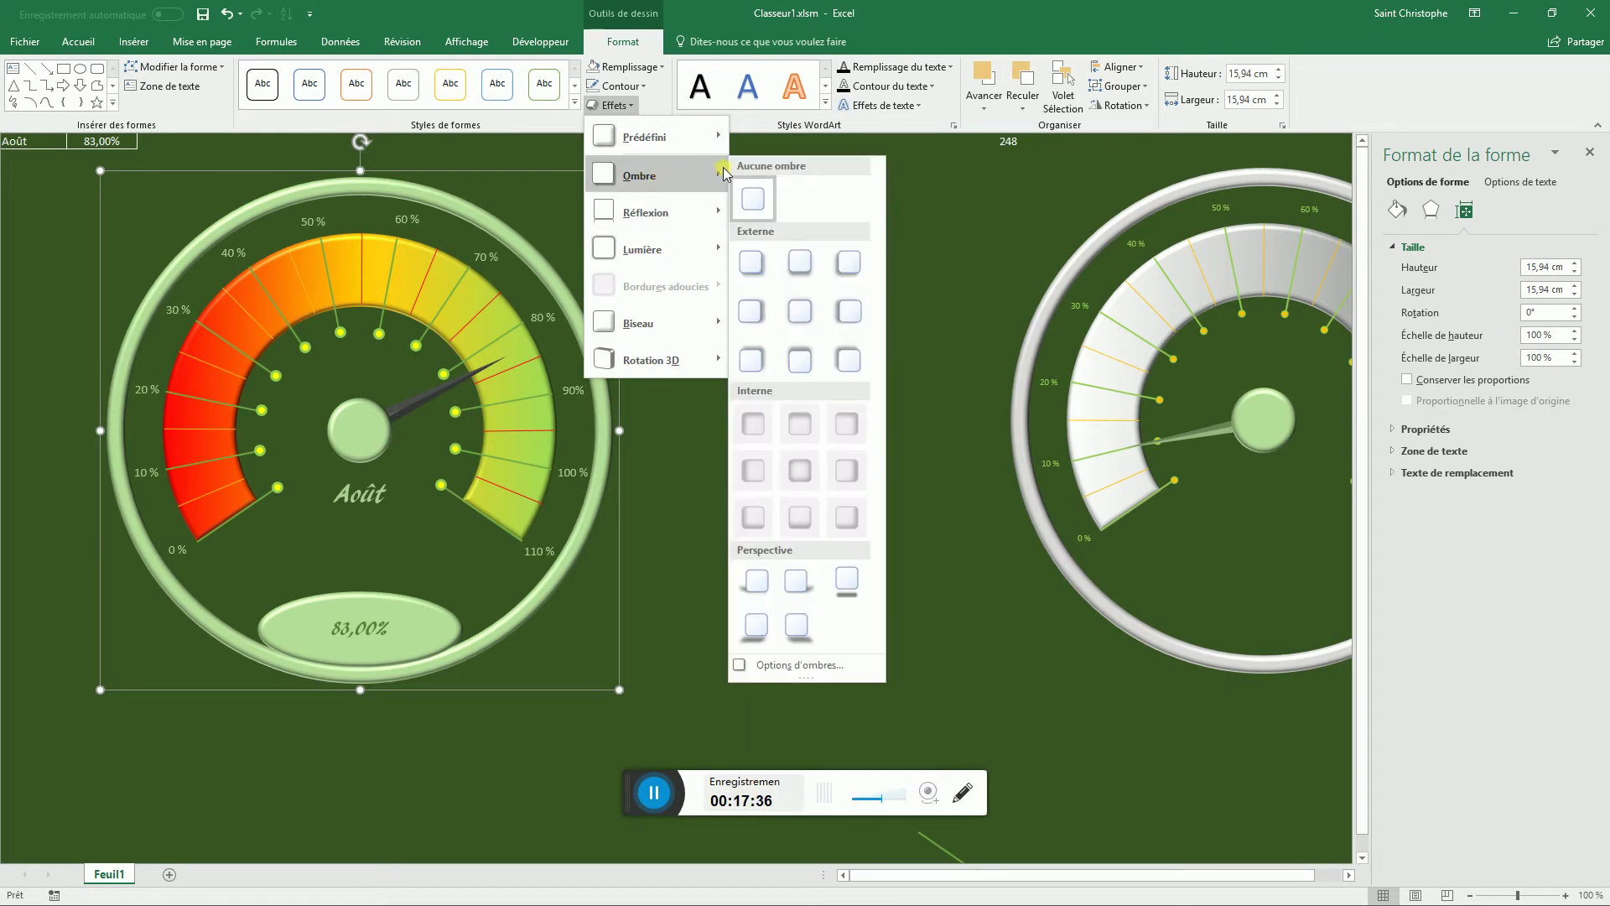
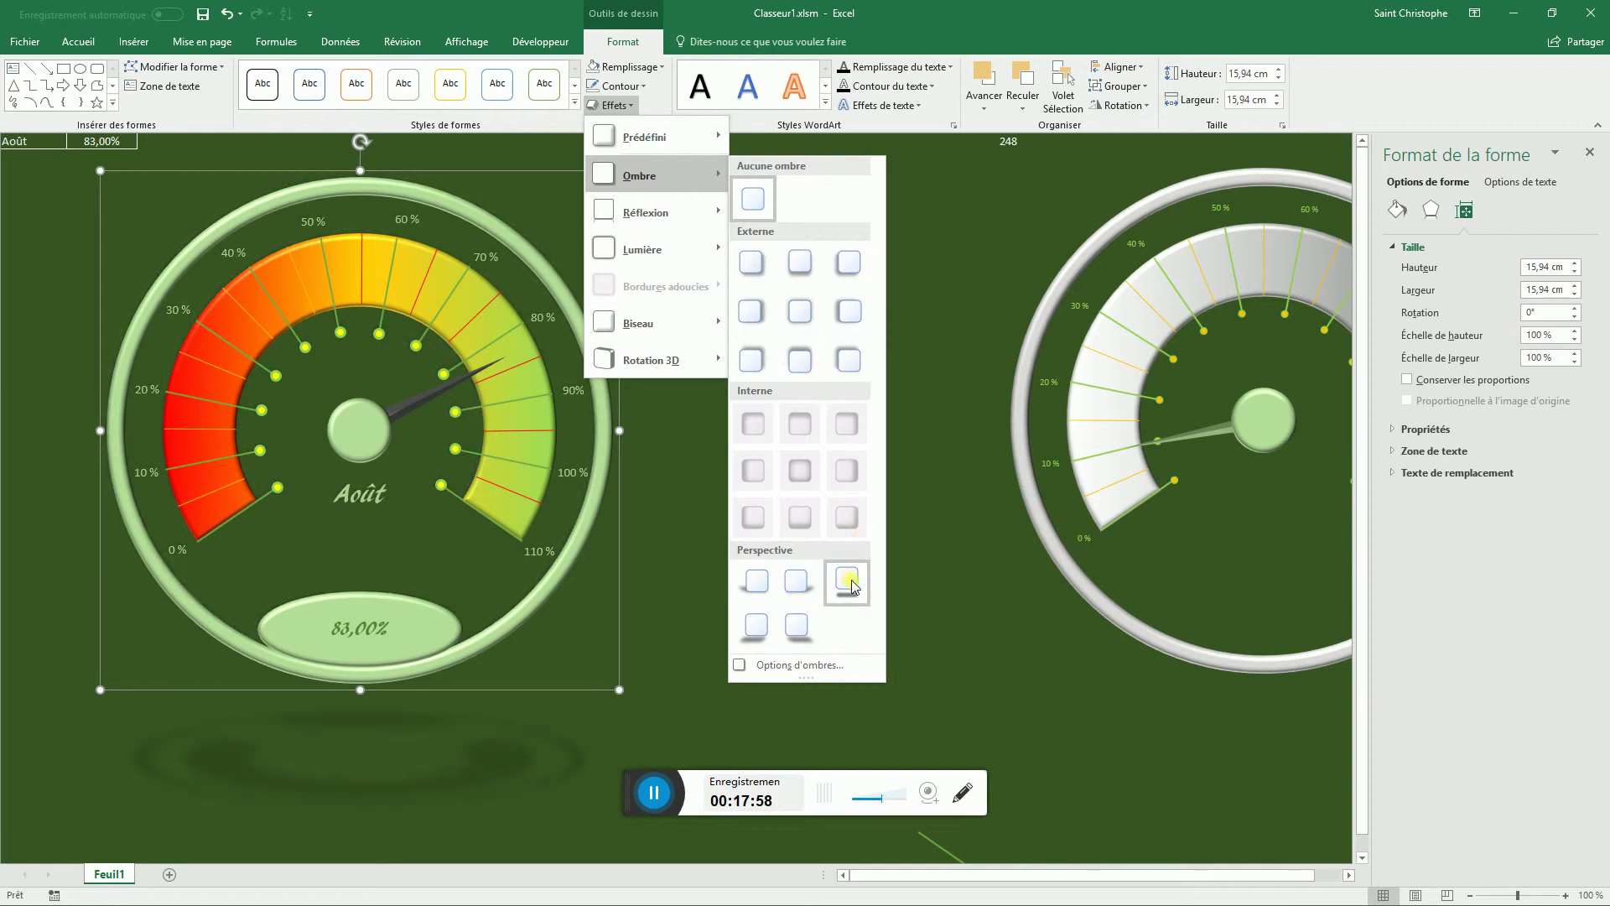
pyautogui.click(796, 595)
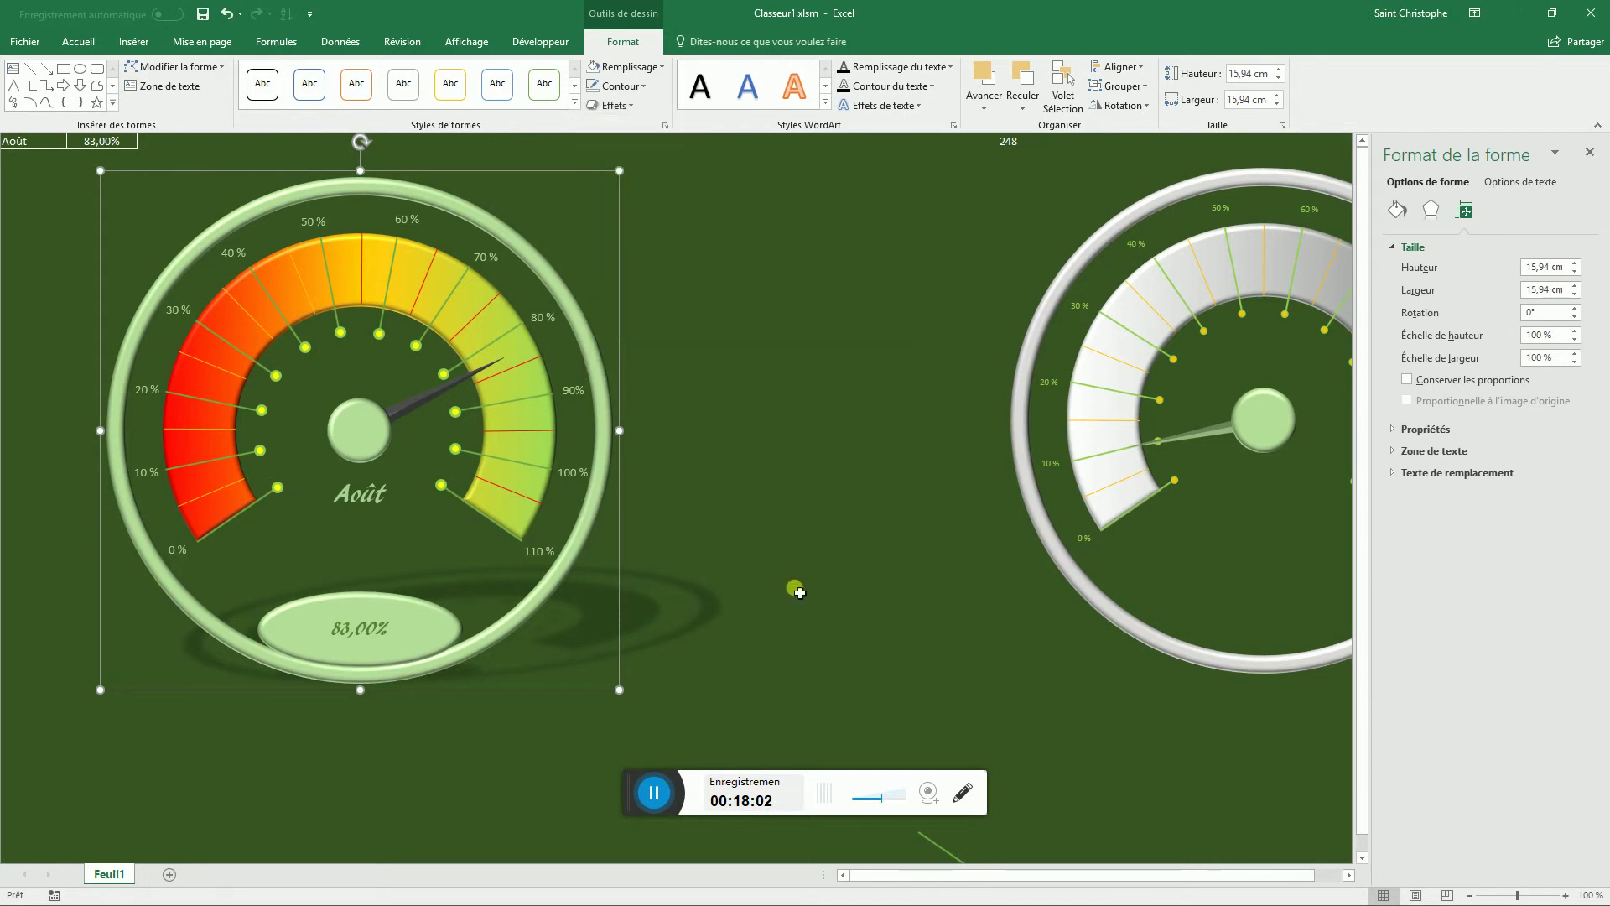
pyautogui.click(876, 514)
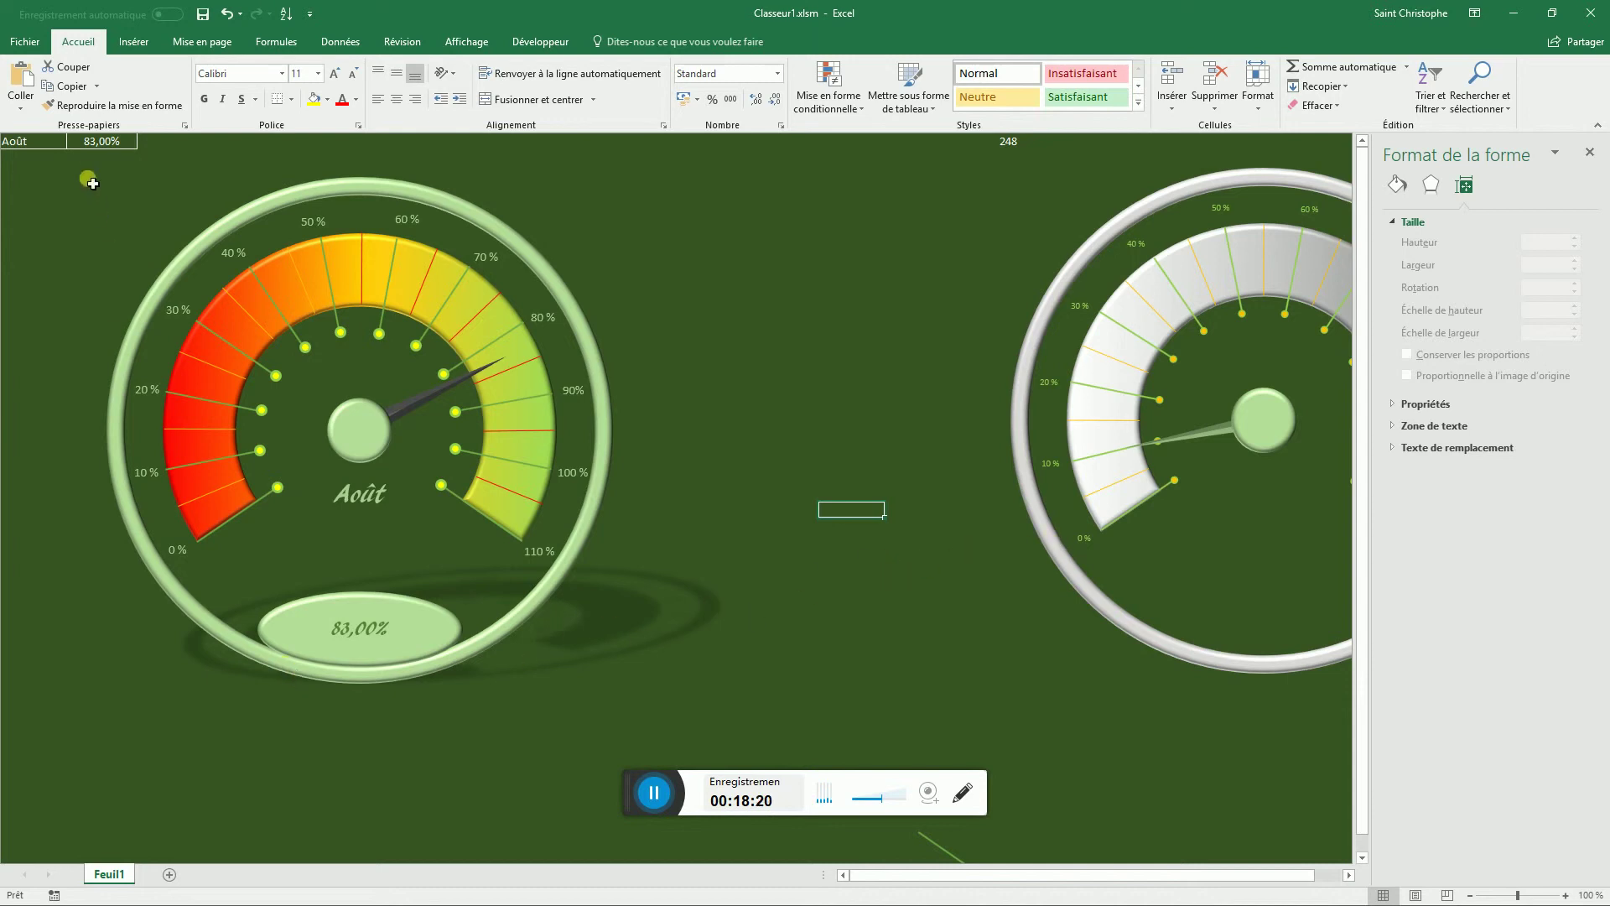
# - Set the gauge percentage in cell B1 to 72%
pyautogui.click(101, 140)
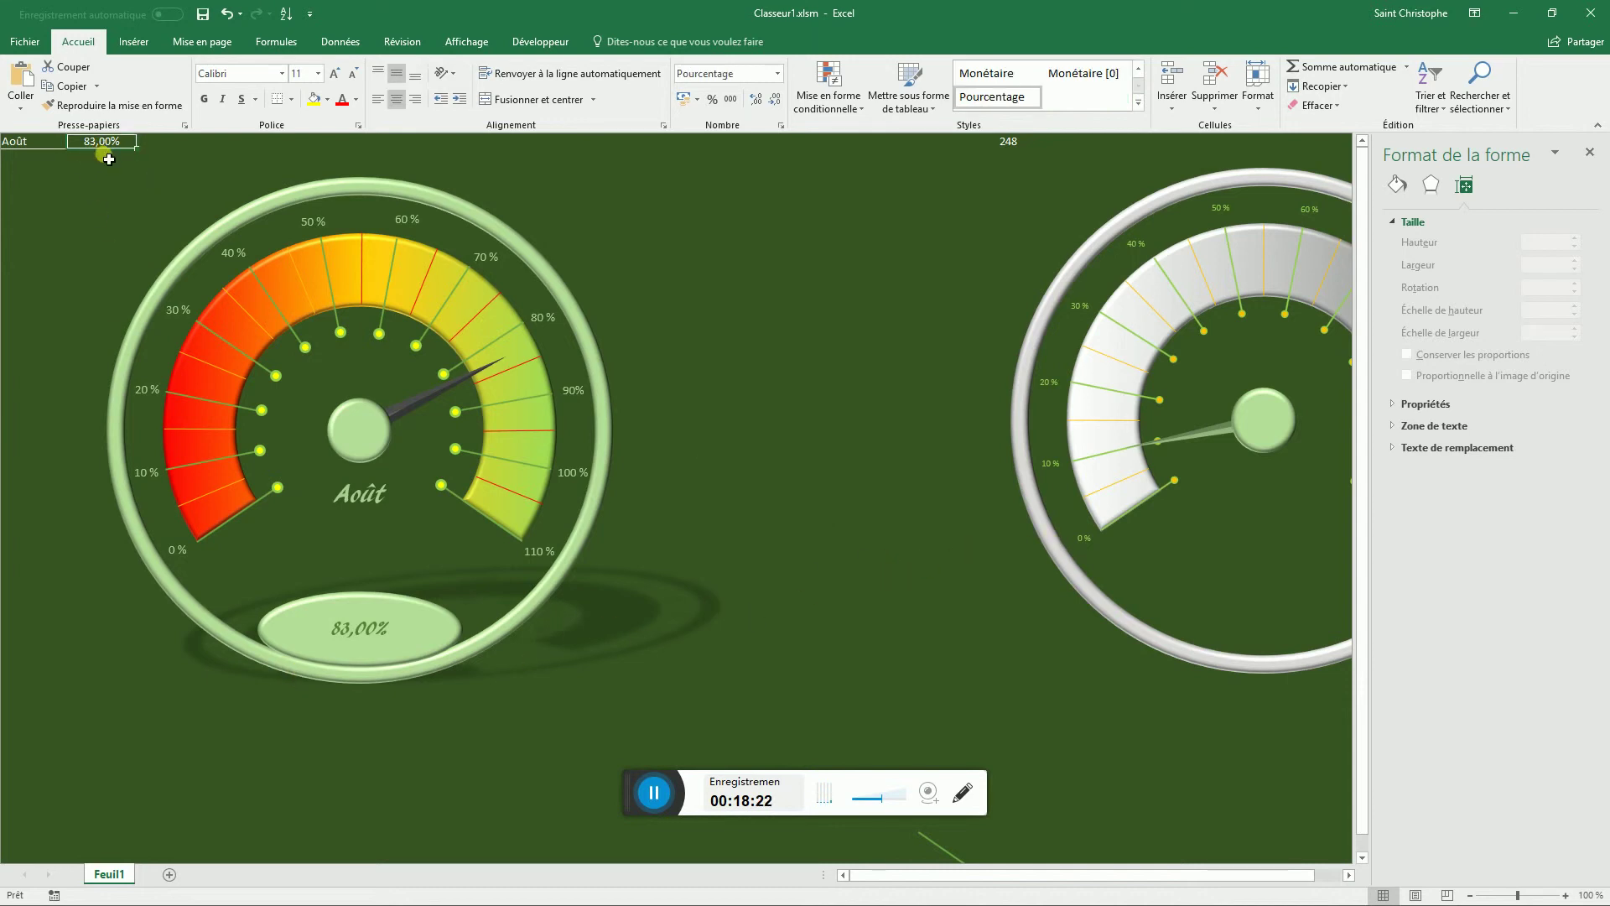
pyautogui.write('72')
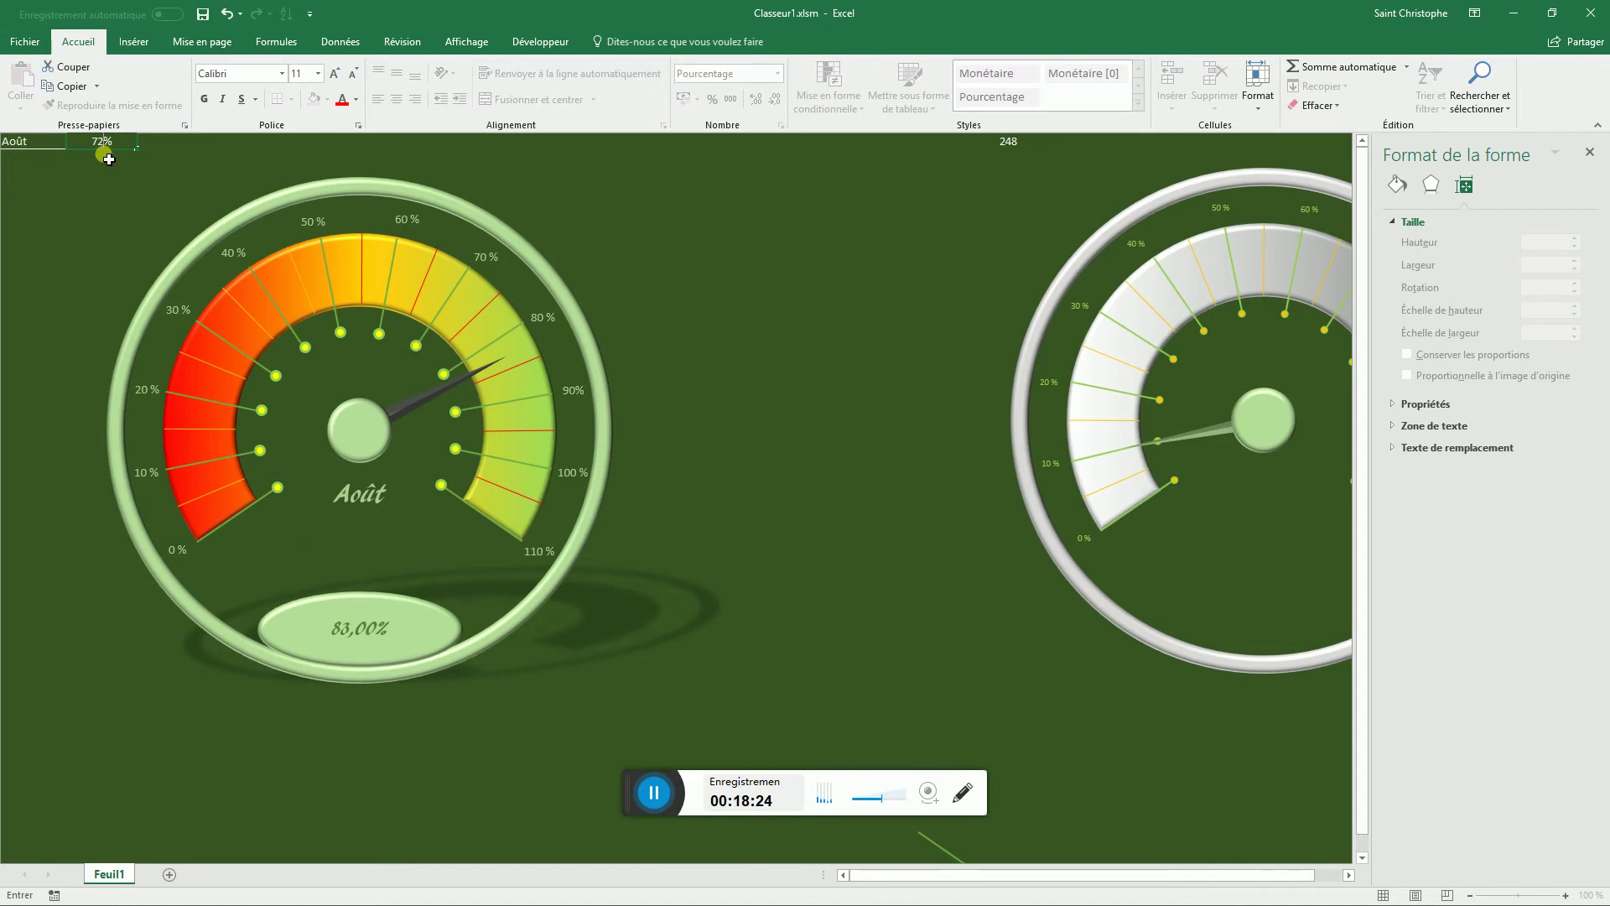
pyautogui.press('Return')
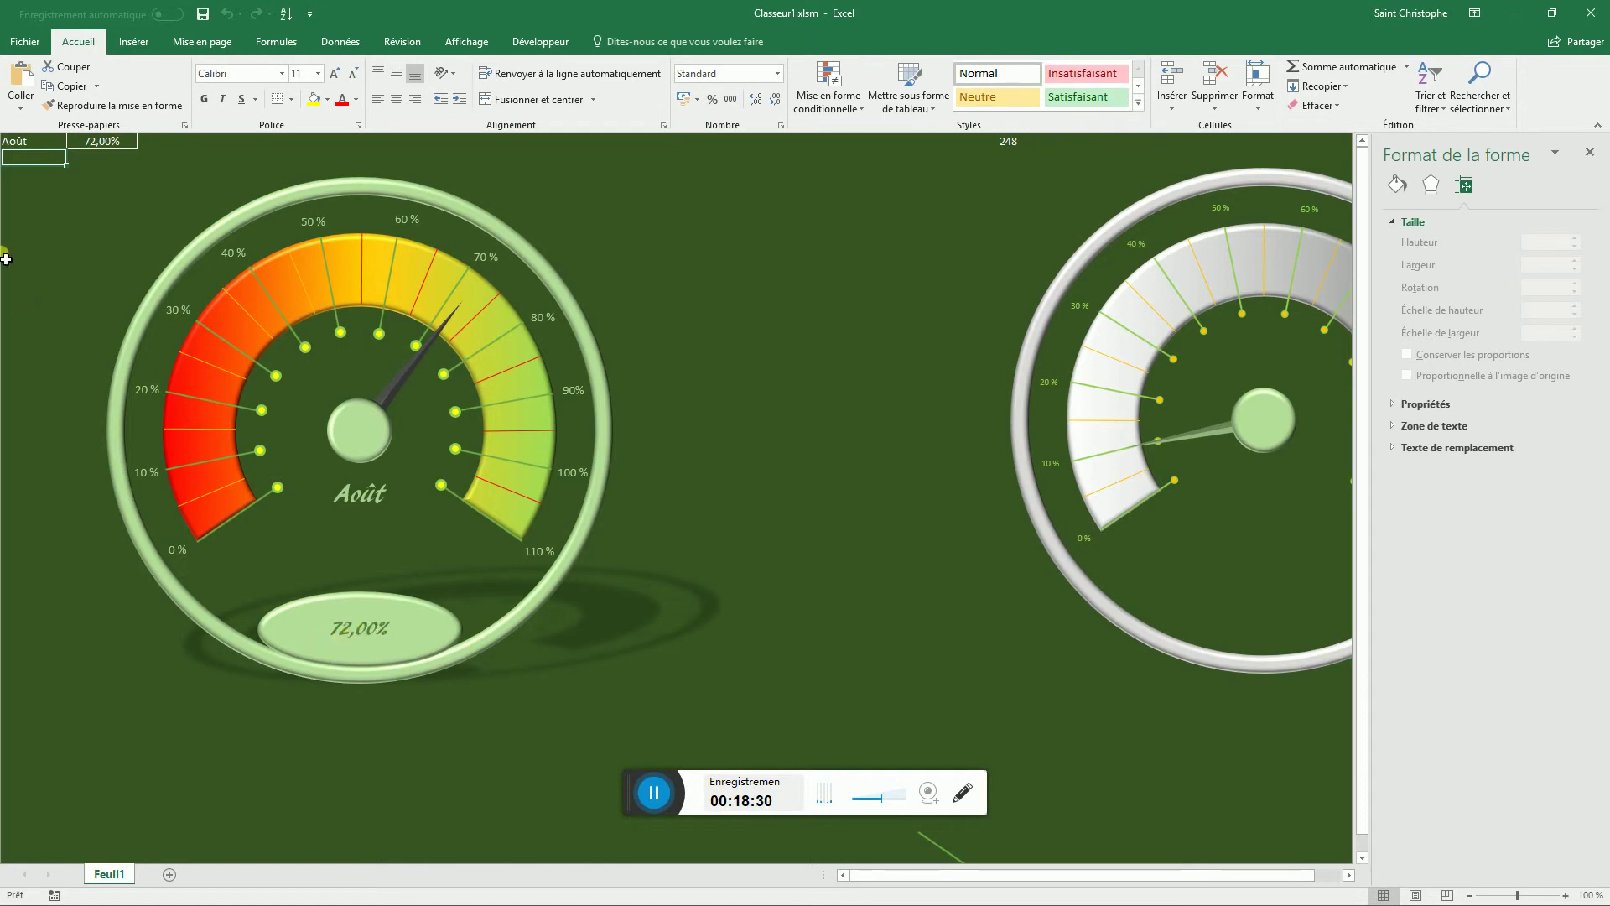
# - Change the month in cell A1 to Janvier
pyautogui.click(53, 143)
pyautogui.click(74, 142)
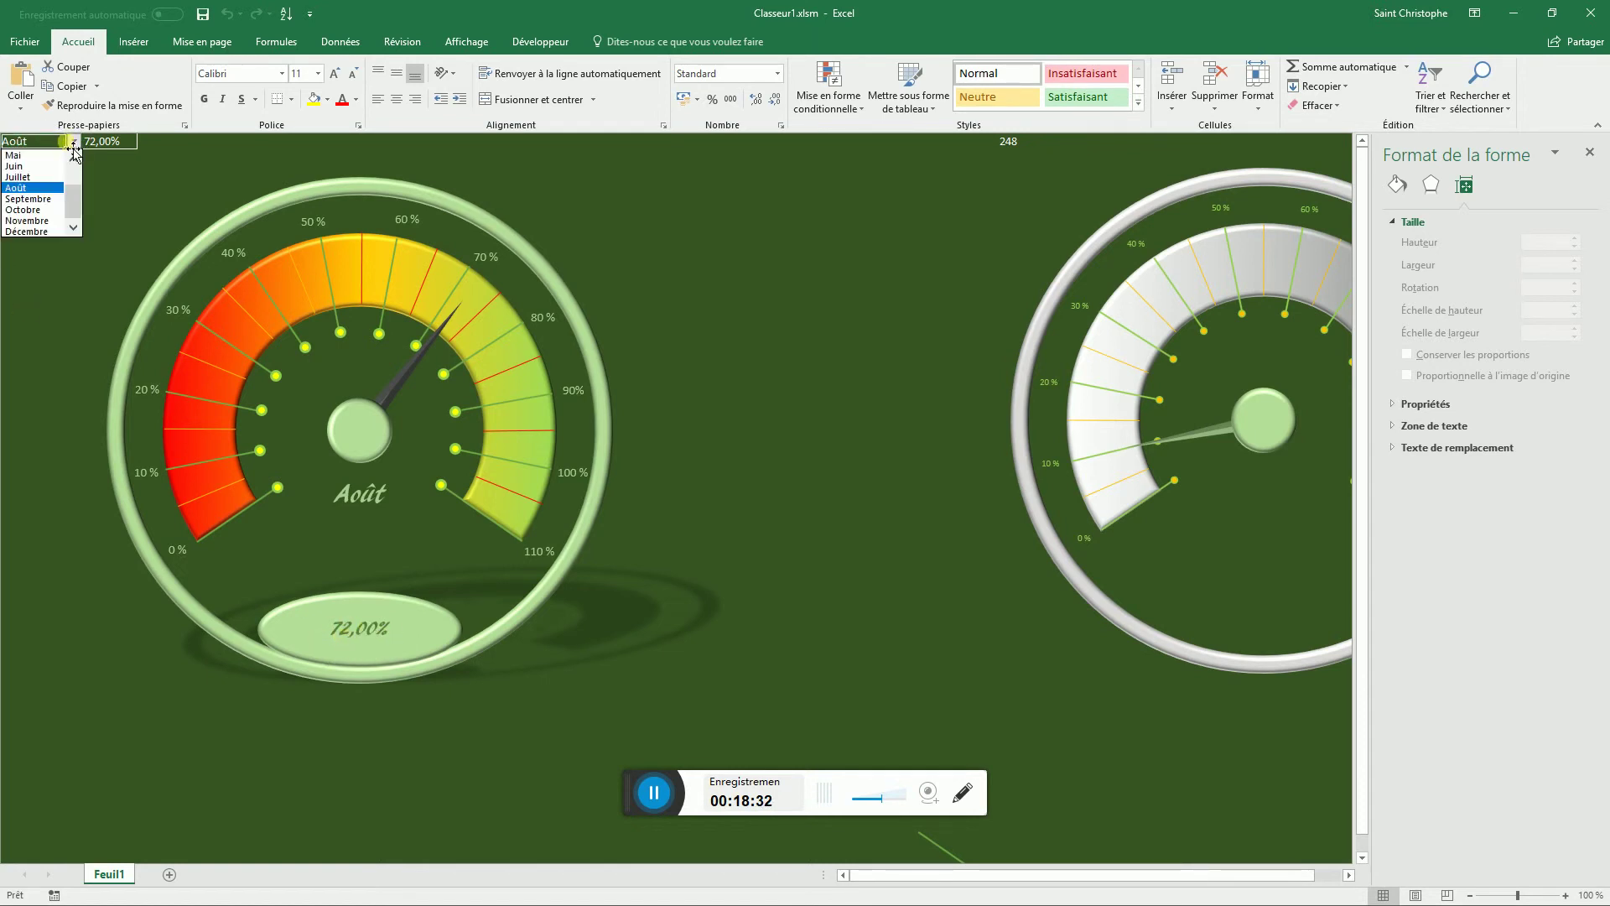
pyautogui.scroll(2, 43, 172)
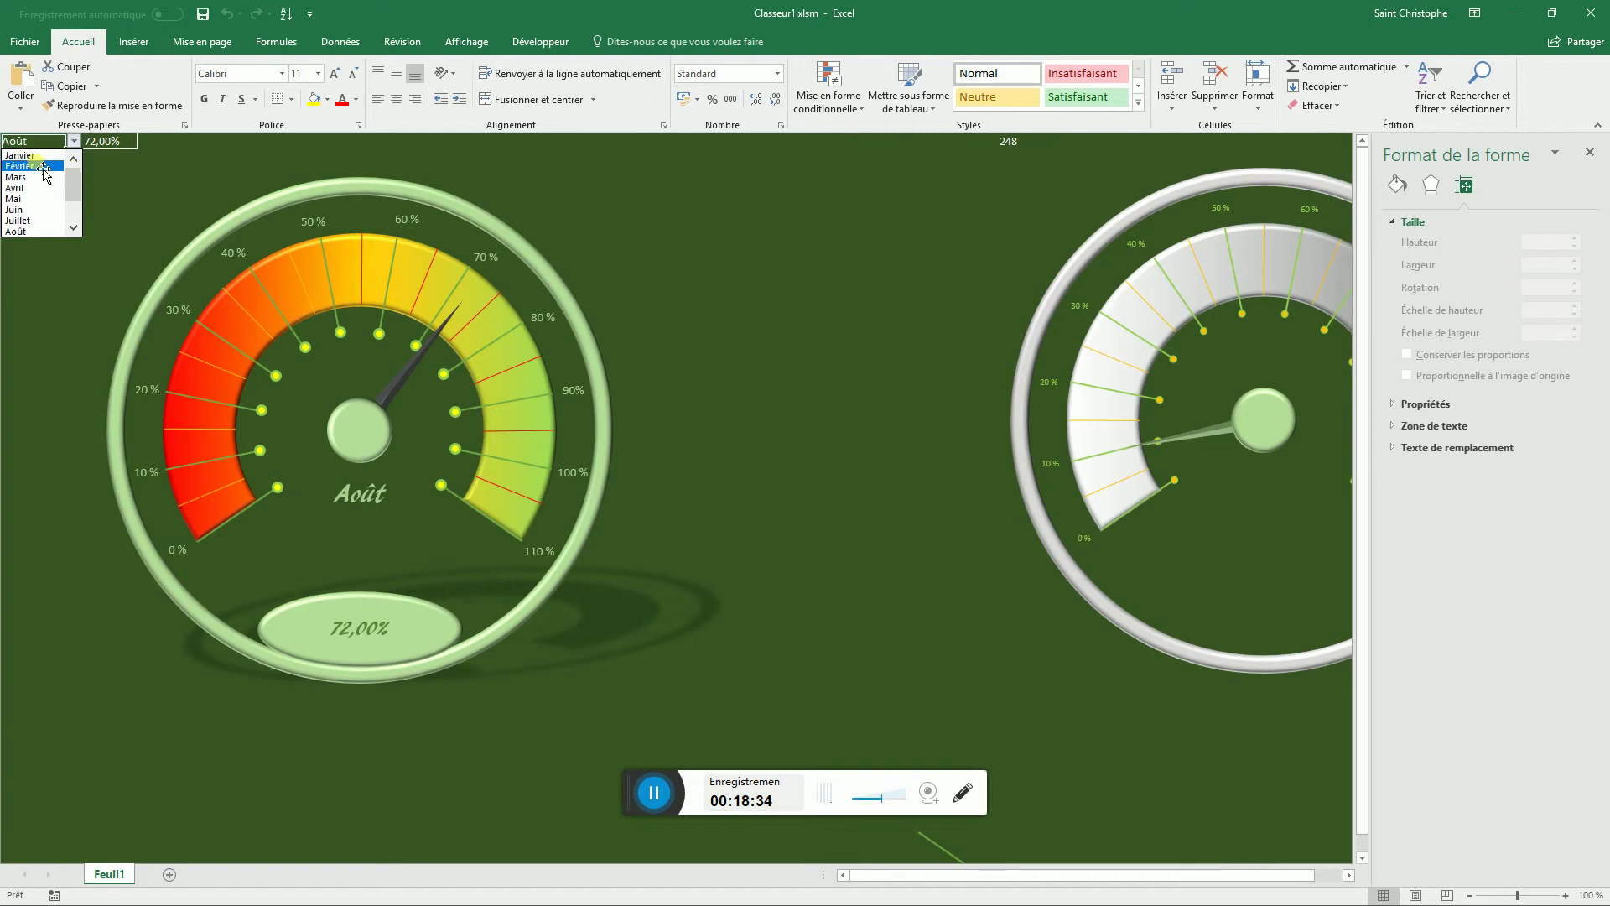
pyautogui.click(20, 155)
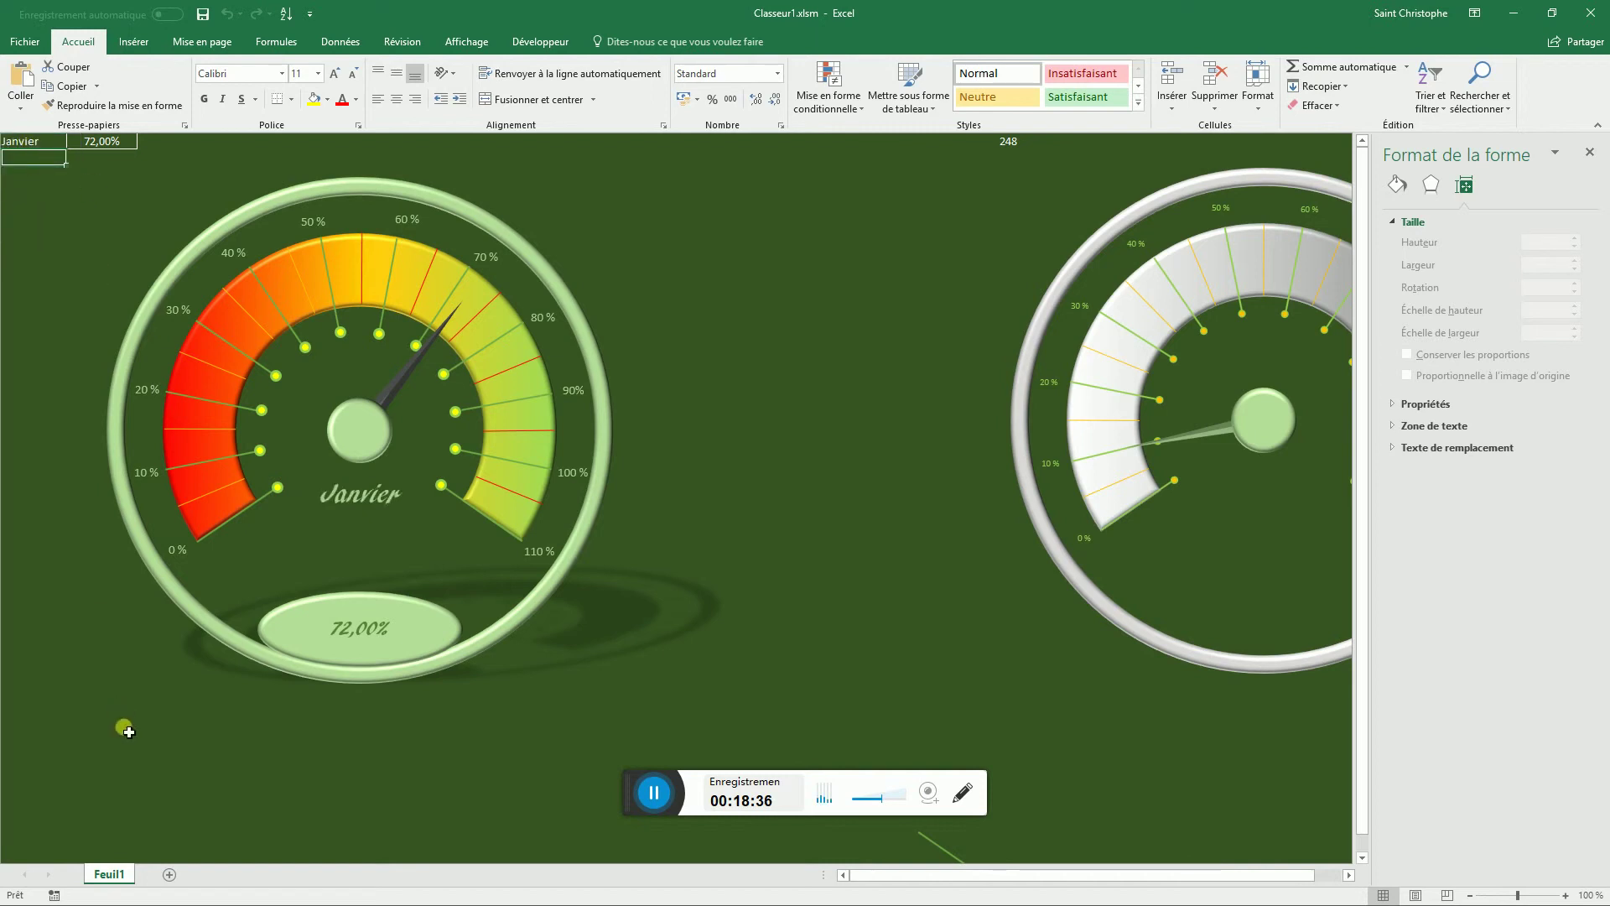
# - Set the font colour to white for the block of cells around the leftover shapes below the gauges
pyautogui.scroll(-10, 291, 776)
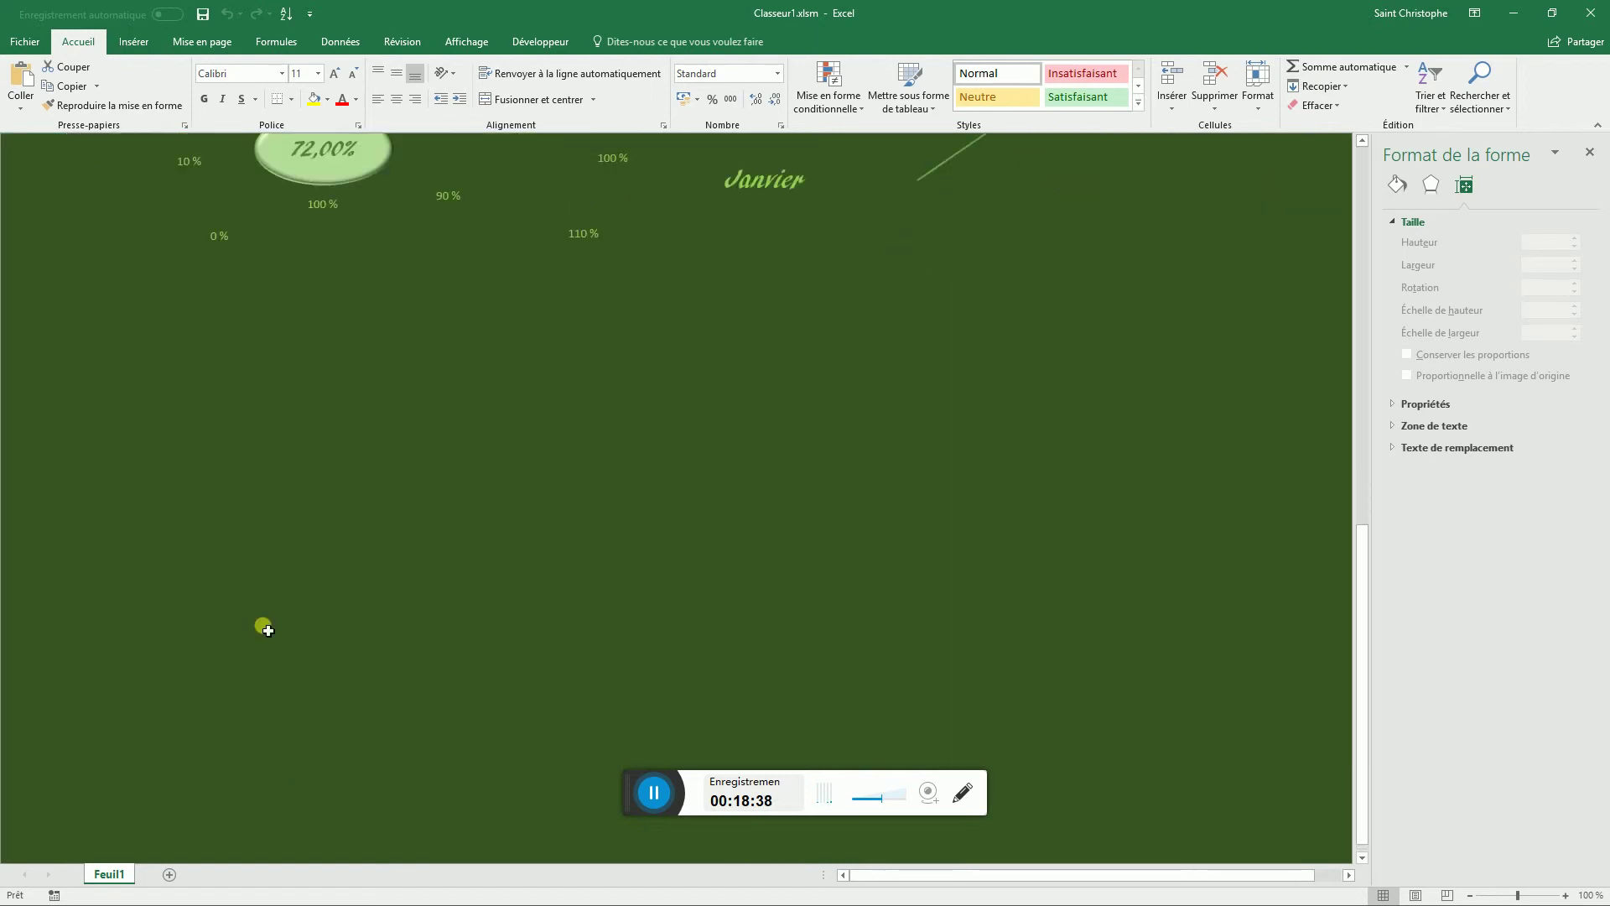
pyautogui.scroll(7, 292, 532)
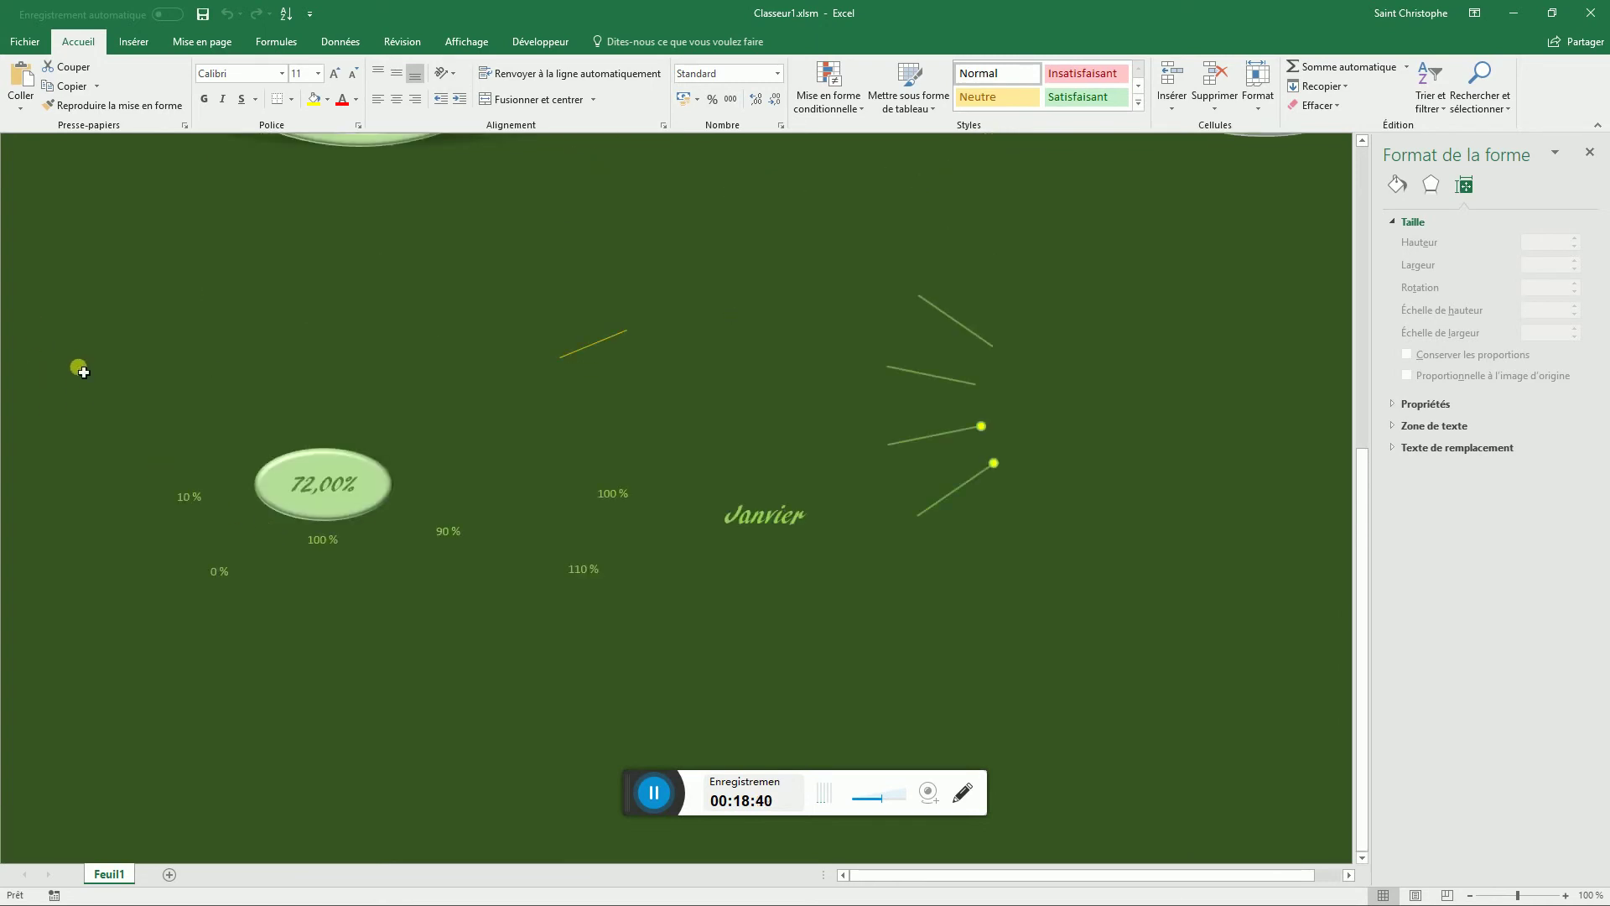
pyautogui.moveTo(21, 163); pyautogui.dragTo(1221, 853)
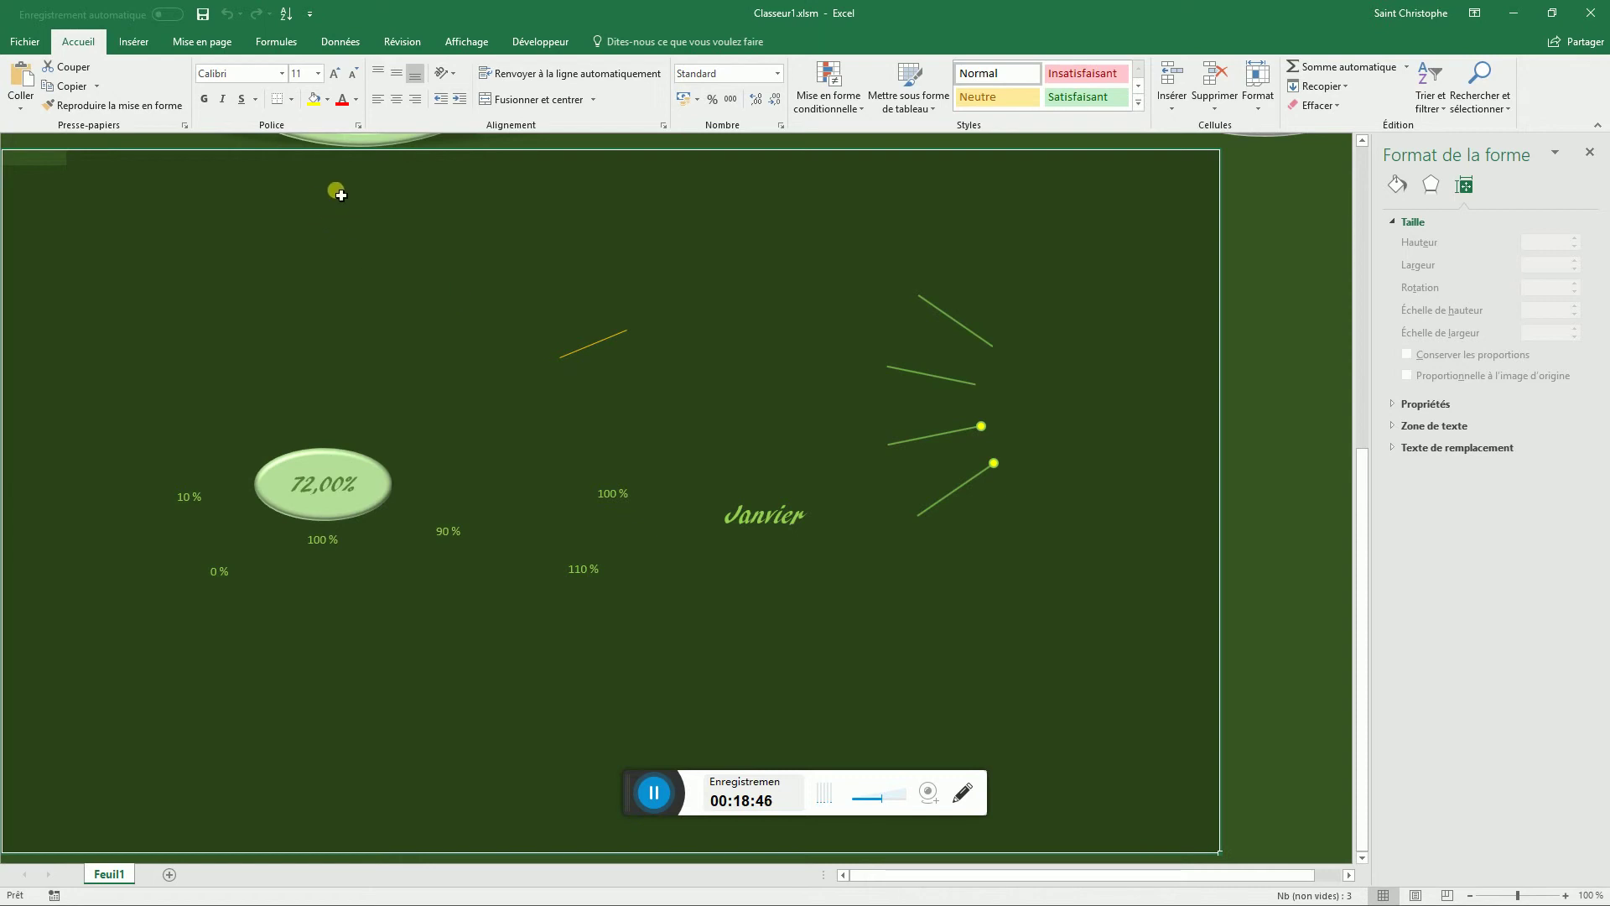
pyautogui.click(357, 100)
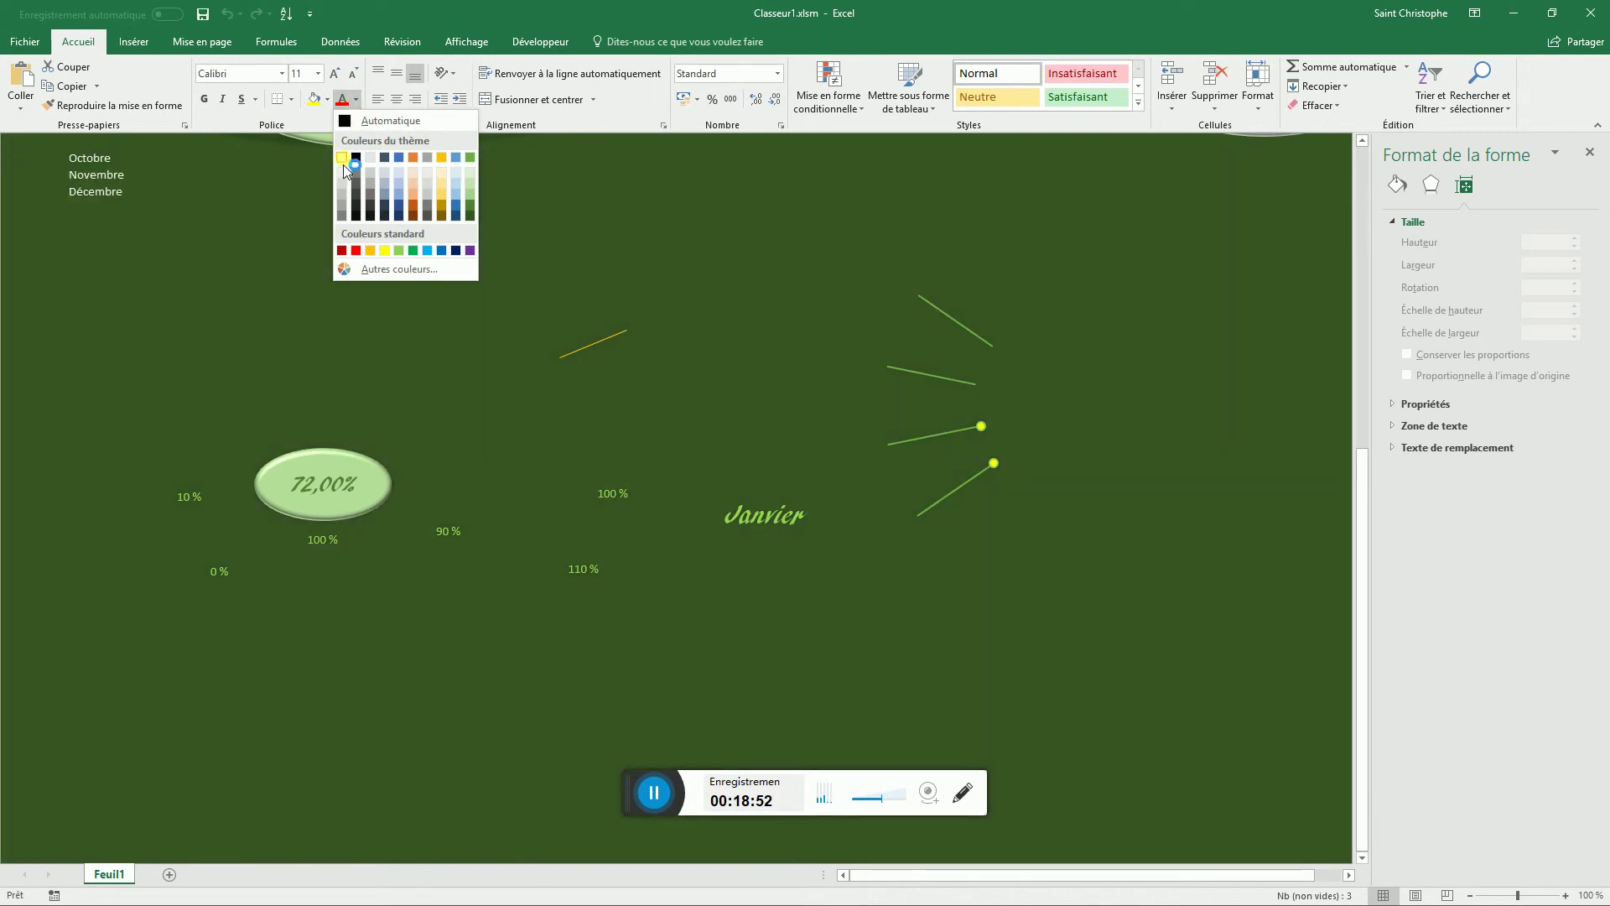
pyautogui.click(342, 160)
pyautogui.scroll(1, 531, 460)
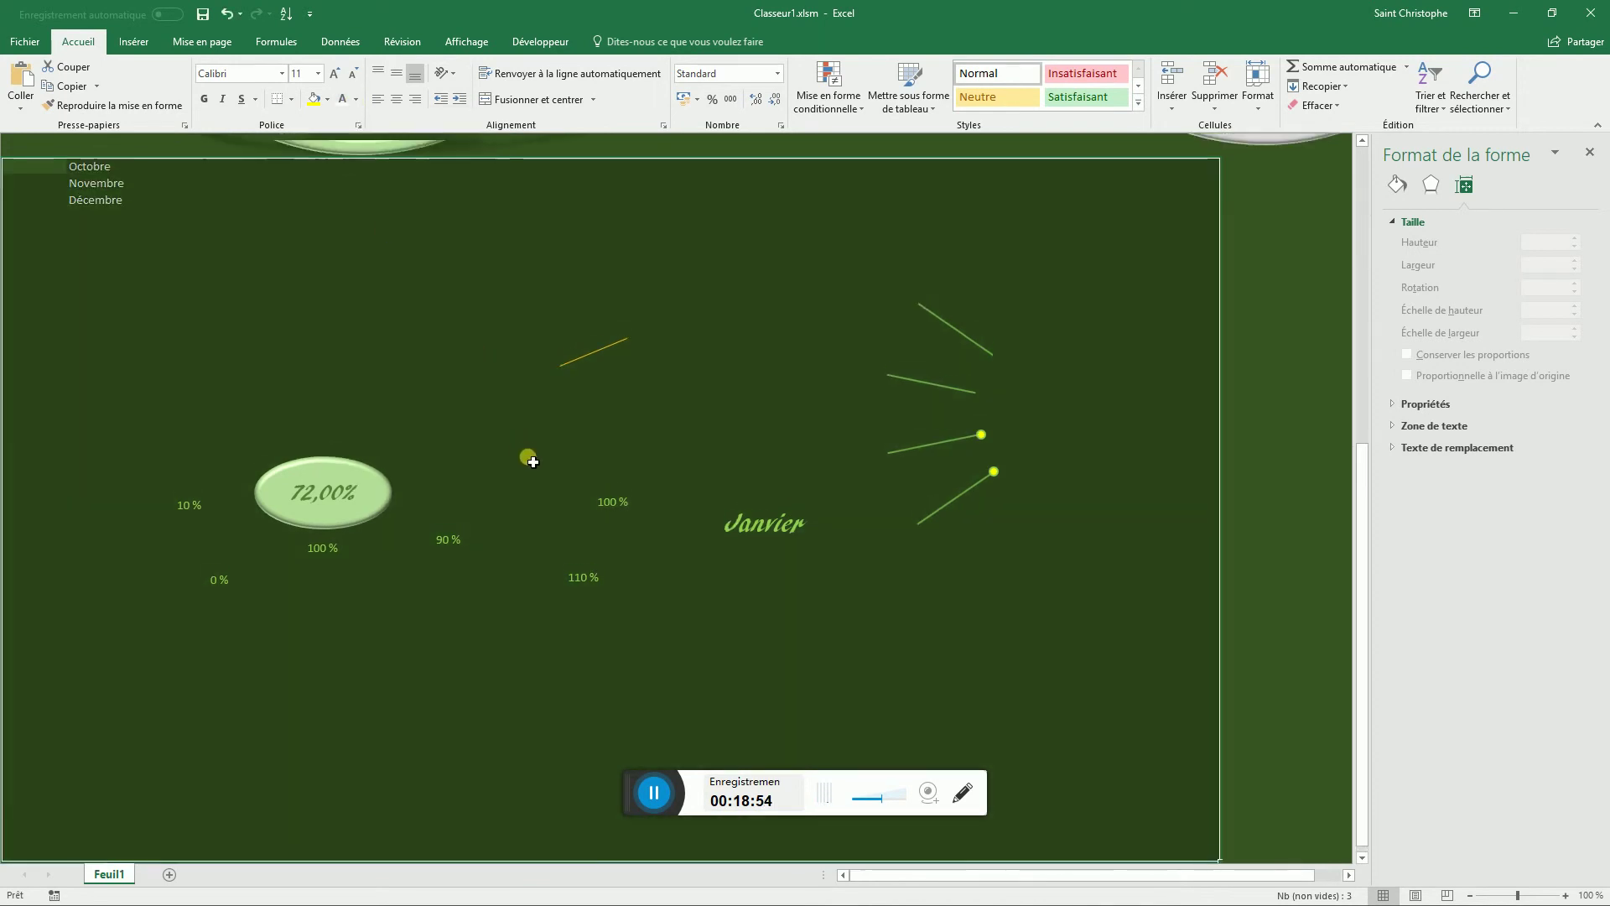
# - Clear the leftover month names Octobre, Novembre and Décembre from the cells below the coloured gauge
pyautogui.scroll(7, 533, 462)
pyautogui.scroll(-2, 619, 490)
pyautogui.click(240, 534)
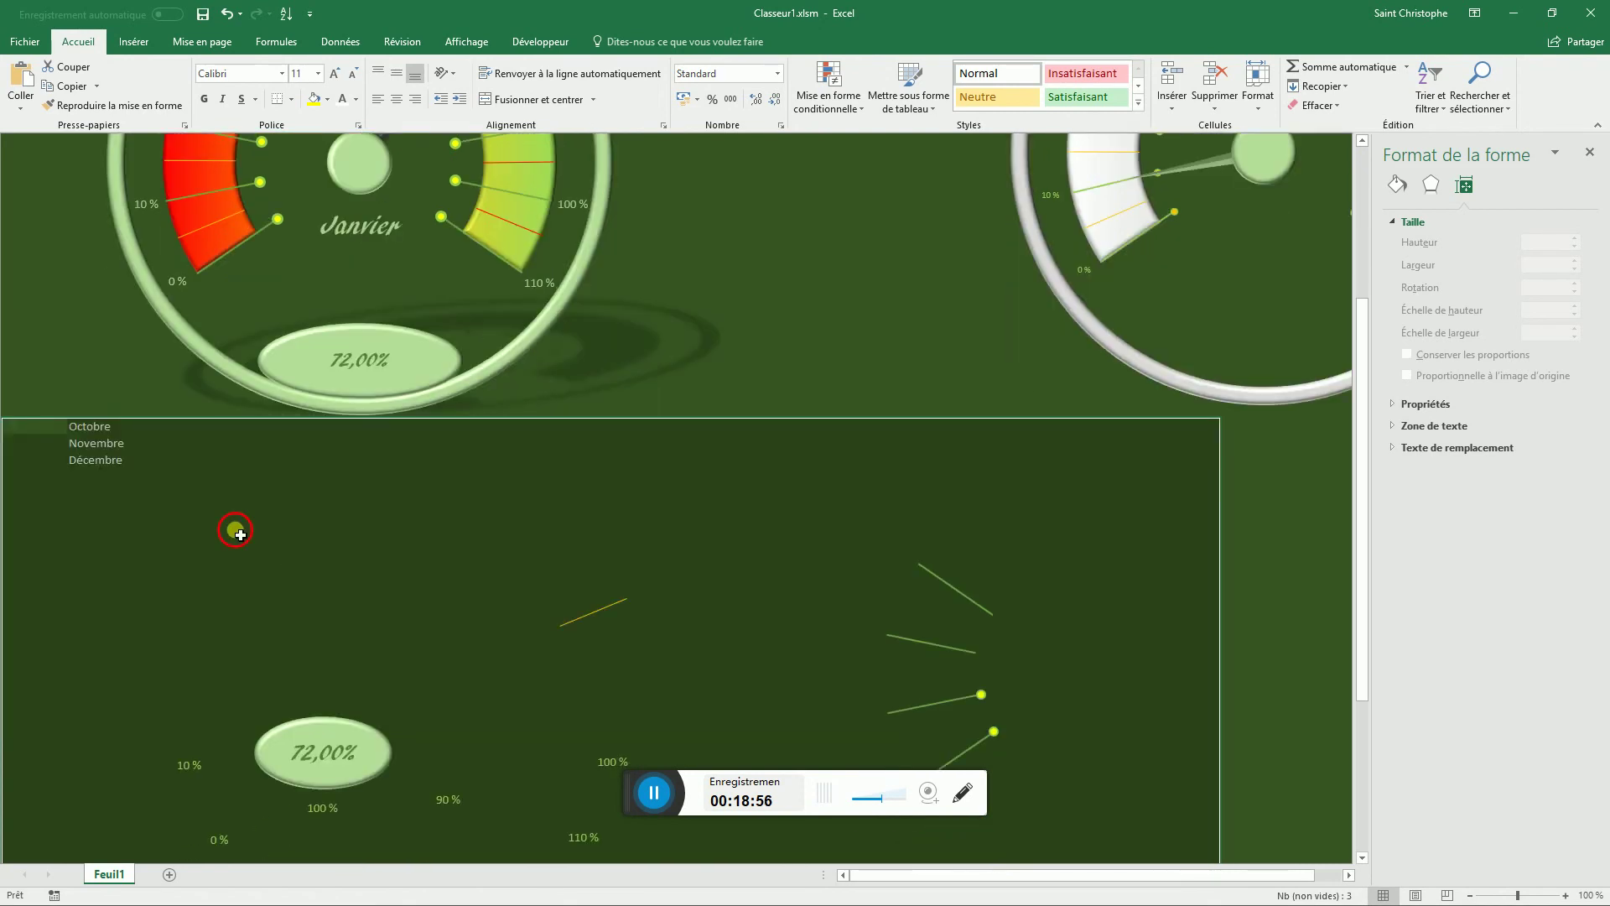
pyautogui.moveTo(97, 443); pyautogui.dragTo(96, 480)
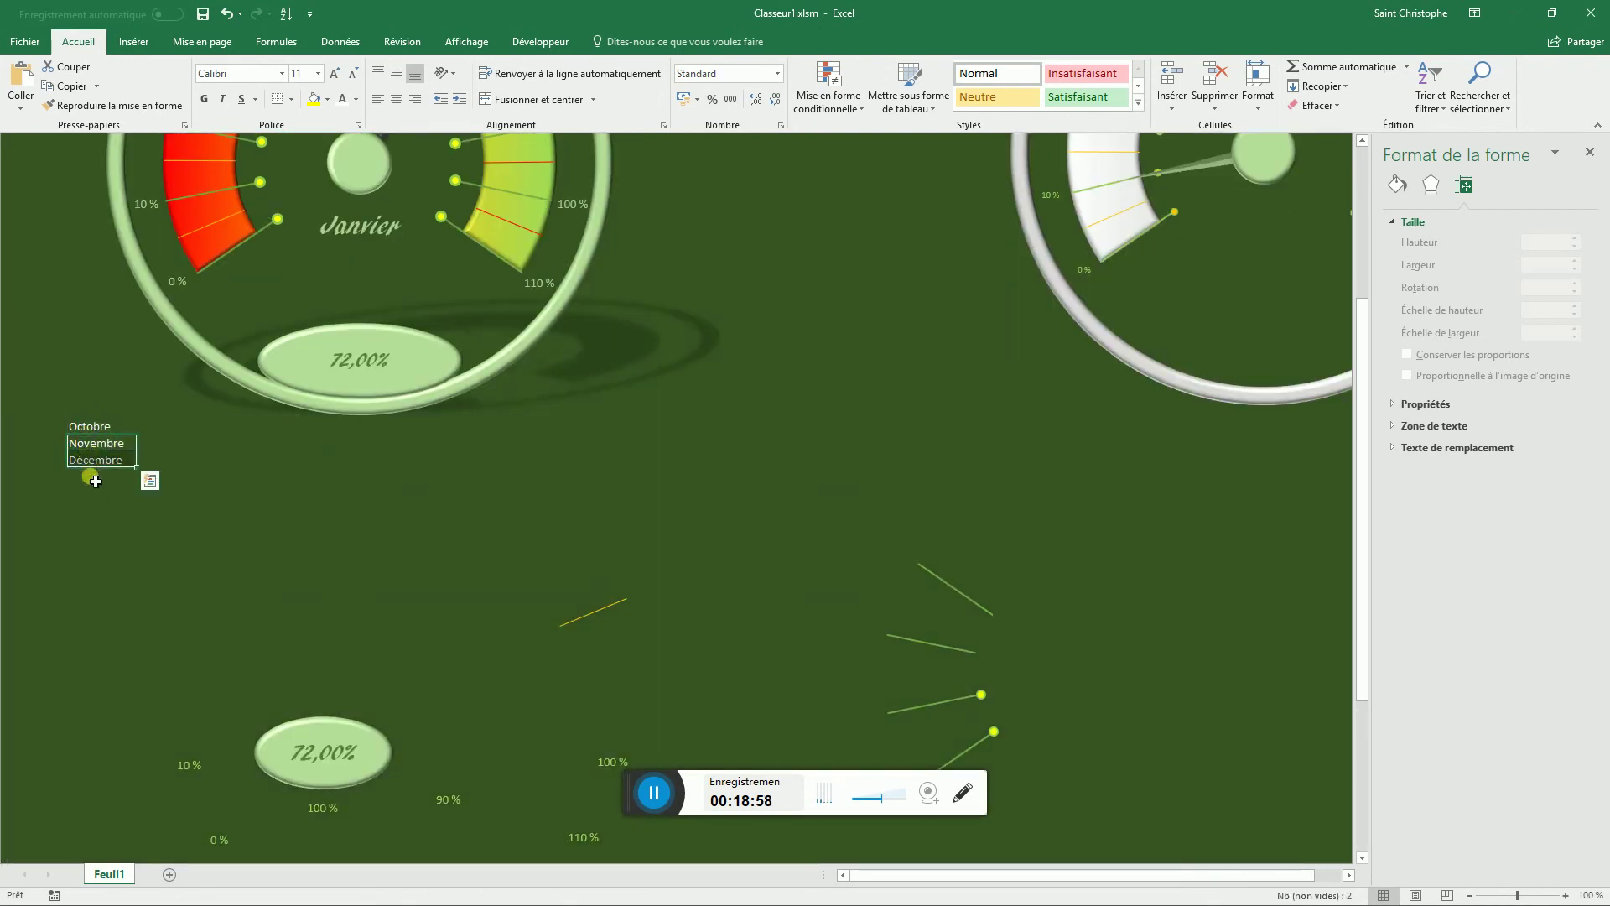
pyautogui.click(96, 495)
pyautogui.click(196, 529)
pyautogui.click(153, 605)
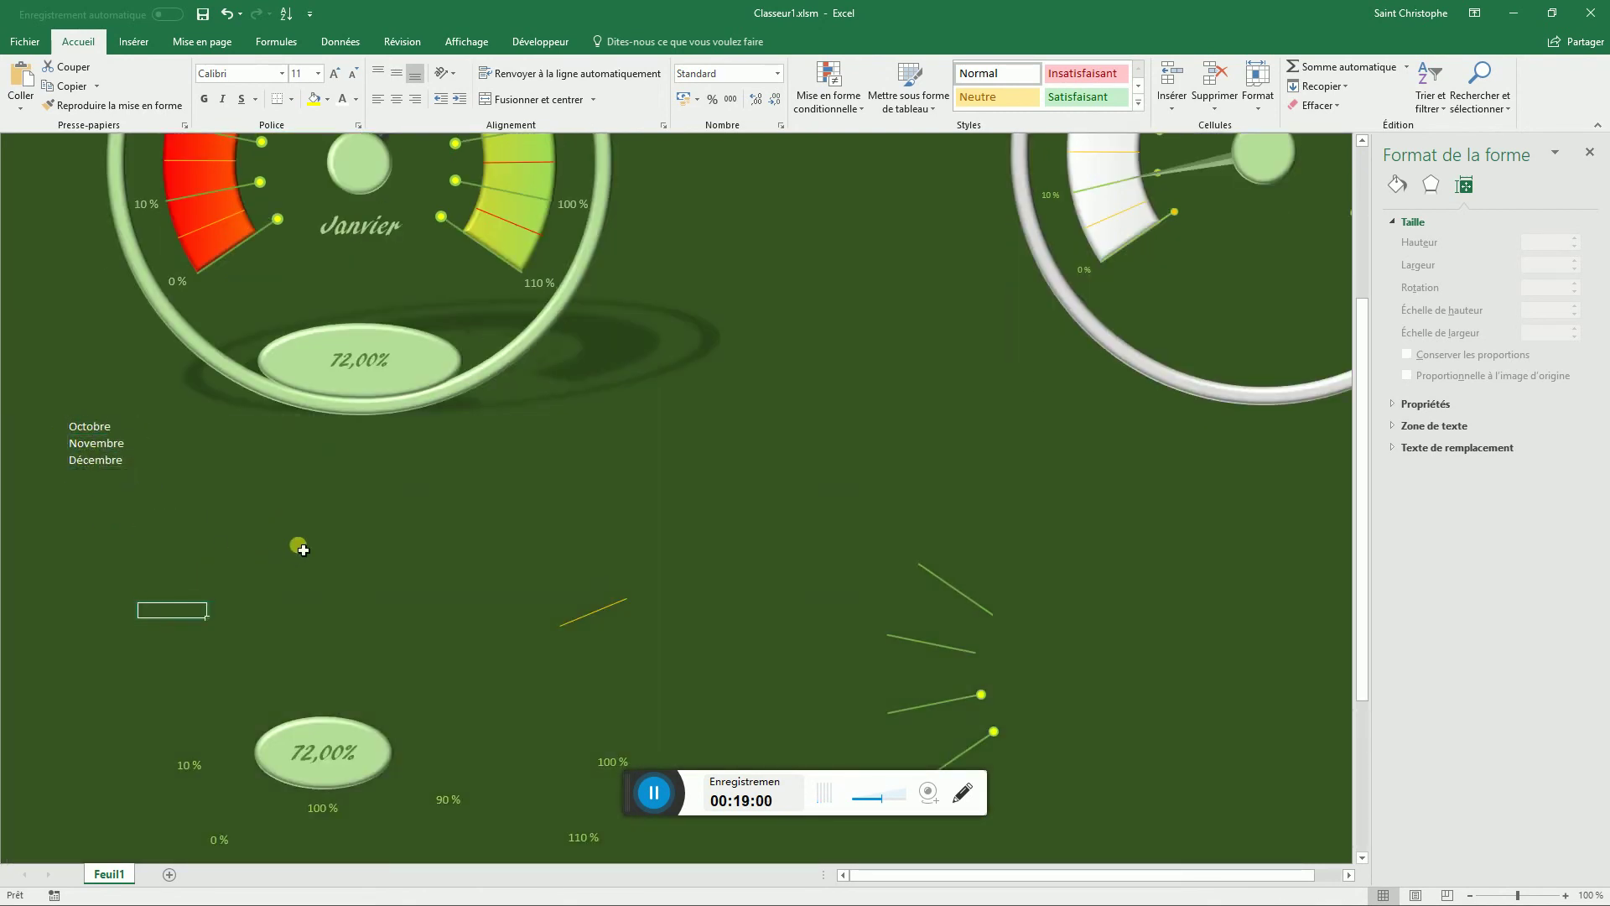
pyautogui.scroll(5, 301, 549)
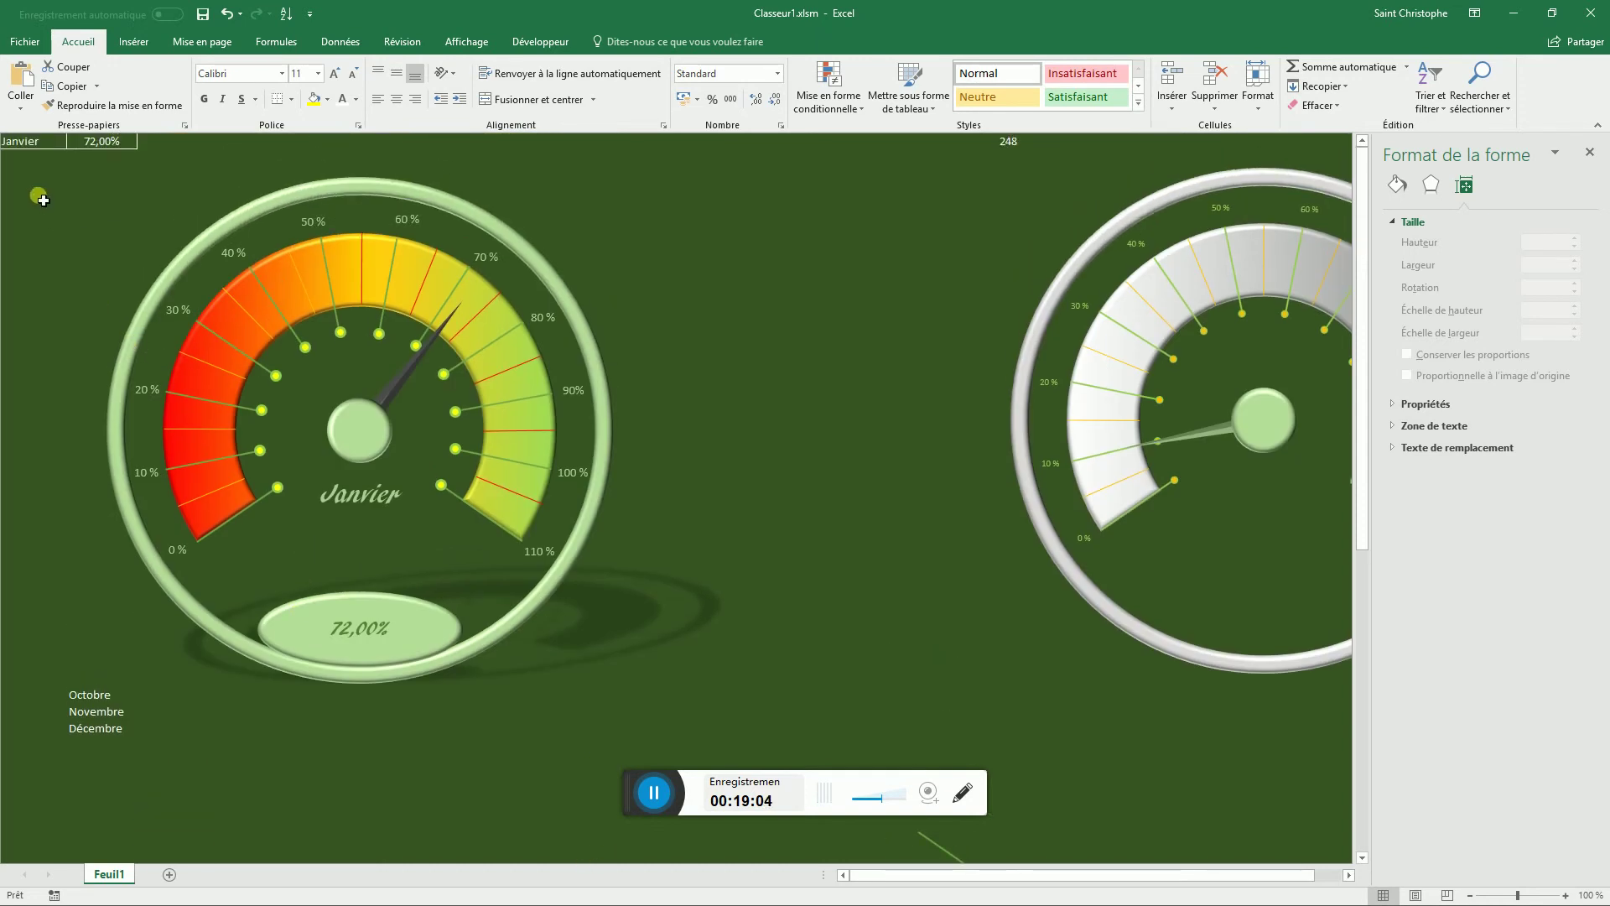
pyautogui.moveTo(50, 695); pyautogui.dragTo(139, 747)
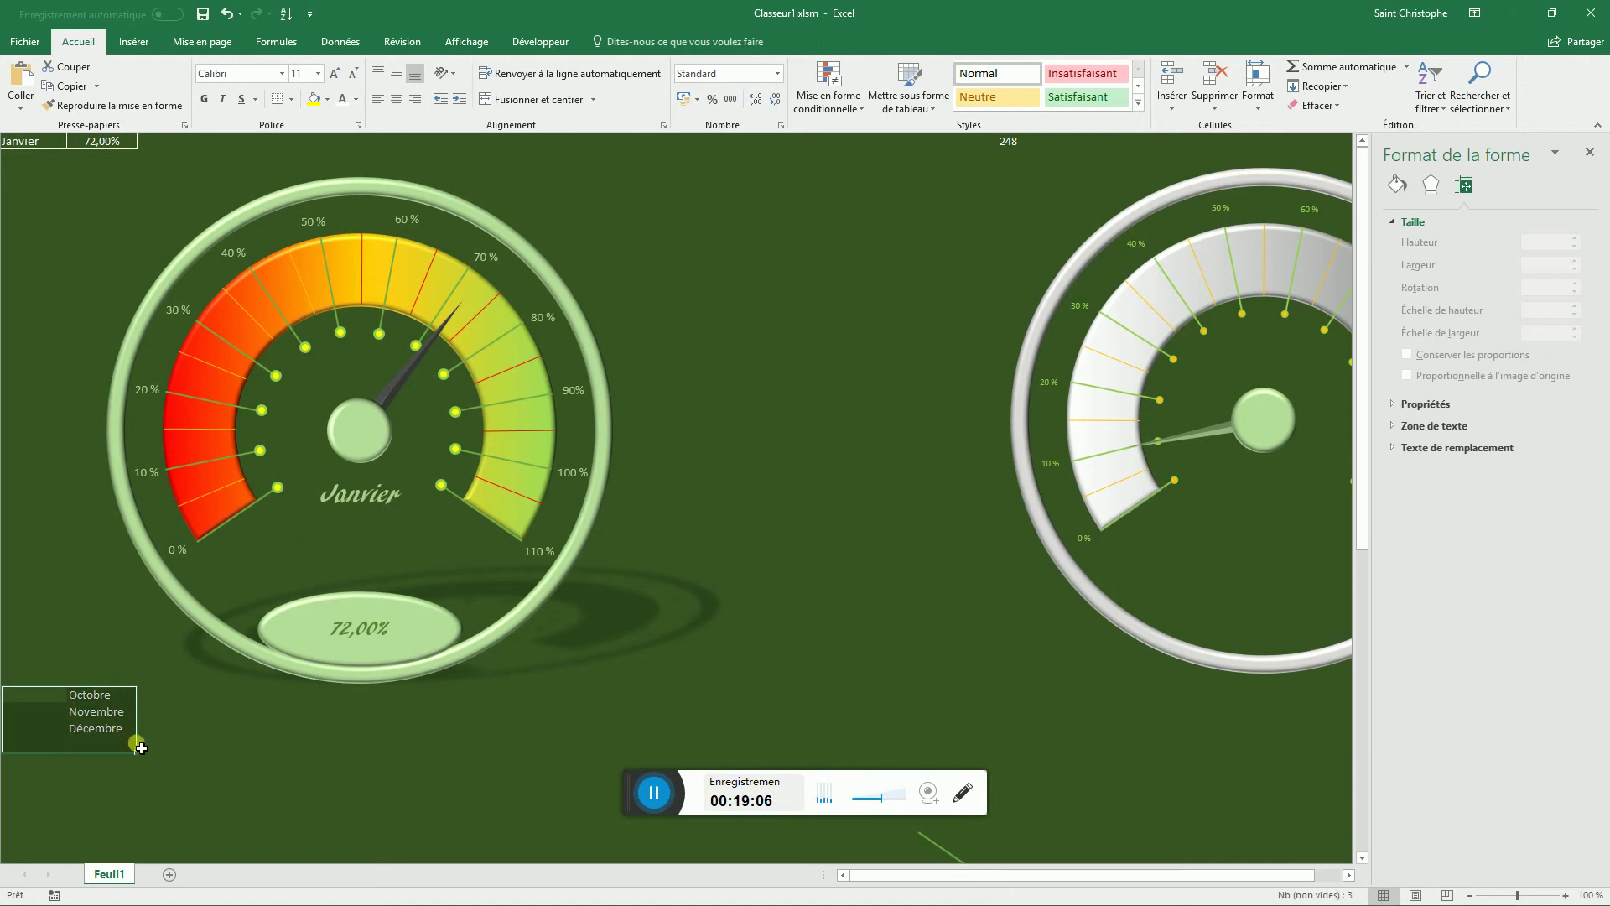
pyautogui.press('Delete')
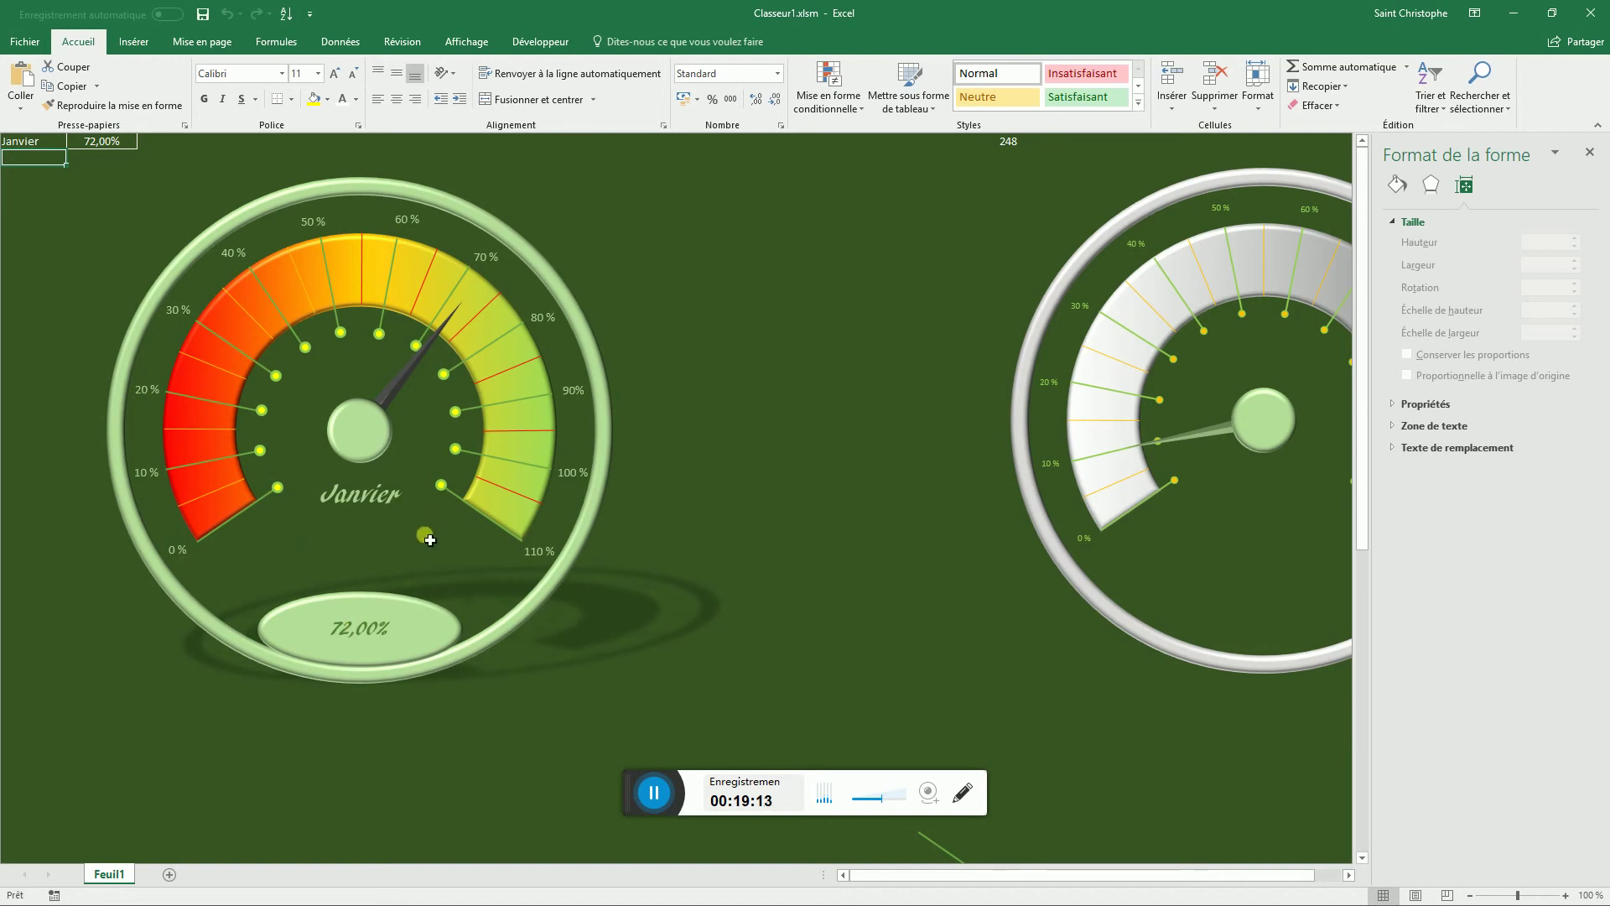
# - Change the month in cell A1 to Février
pyautogui.click(60, 142)
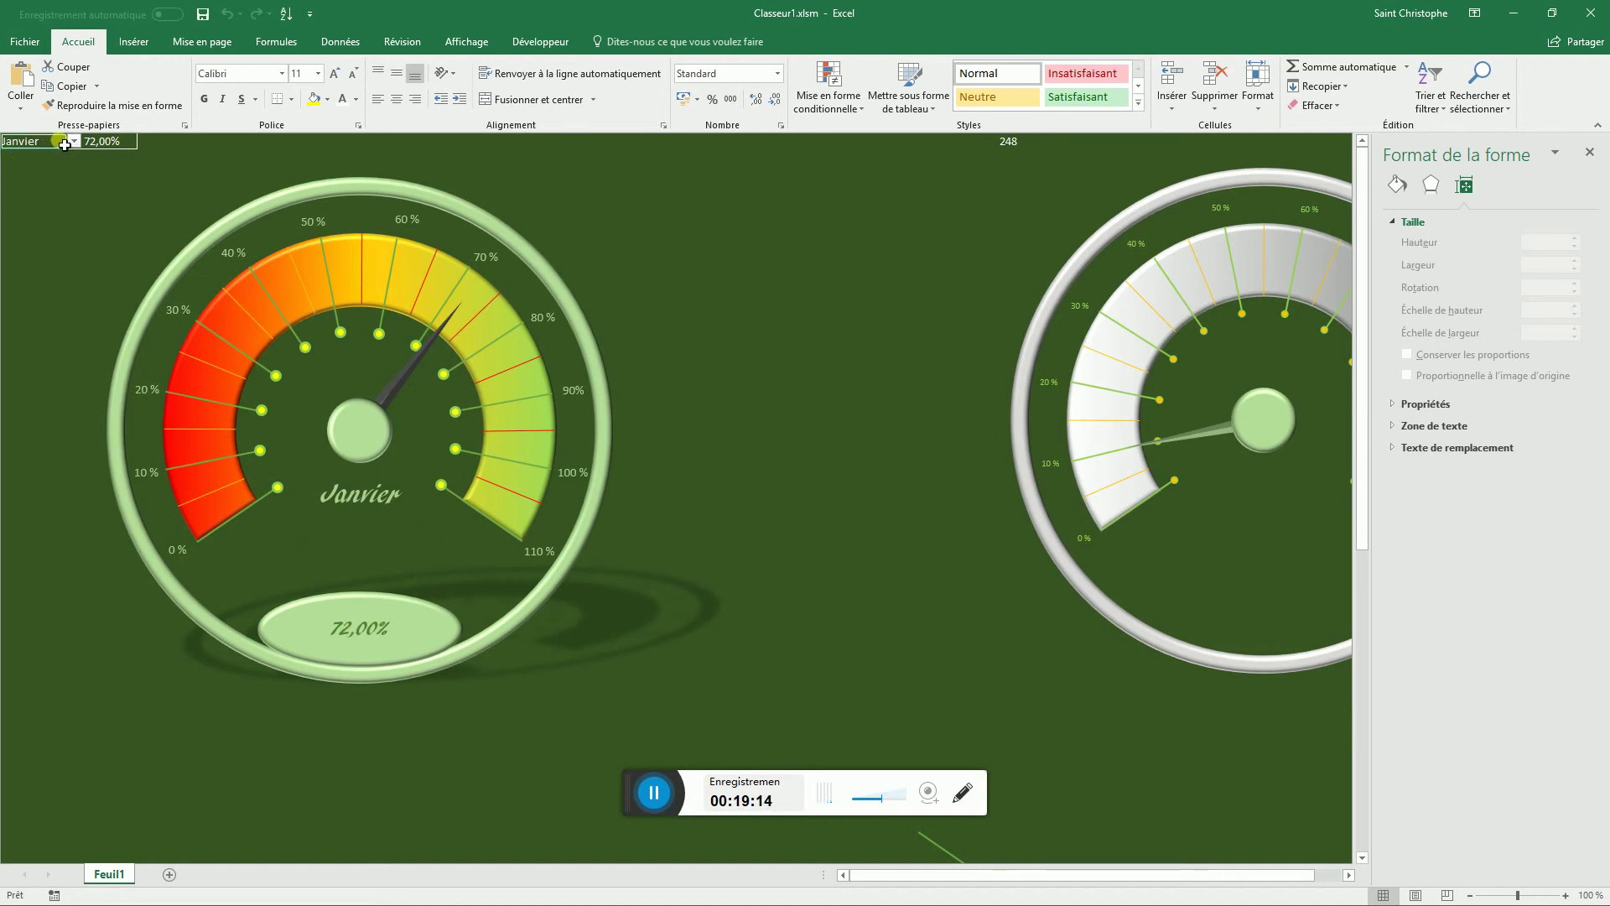
pyautogui.click(72, 142)
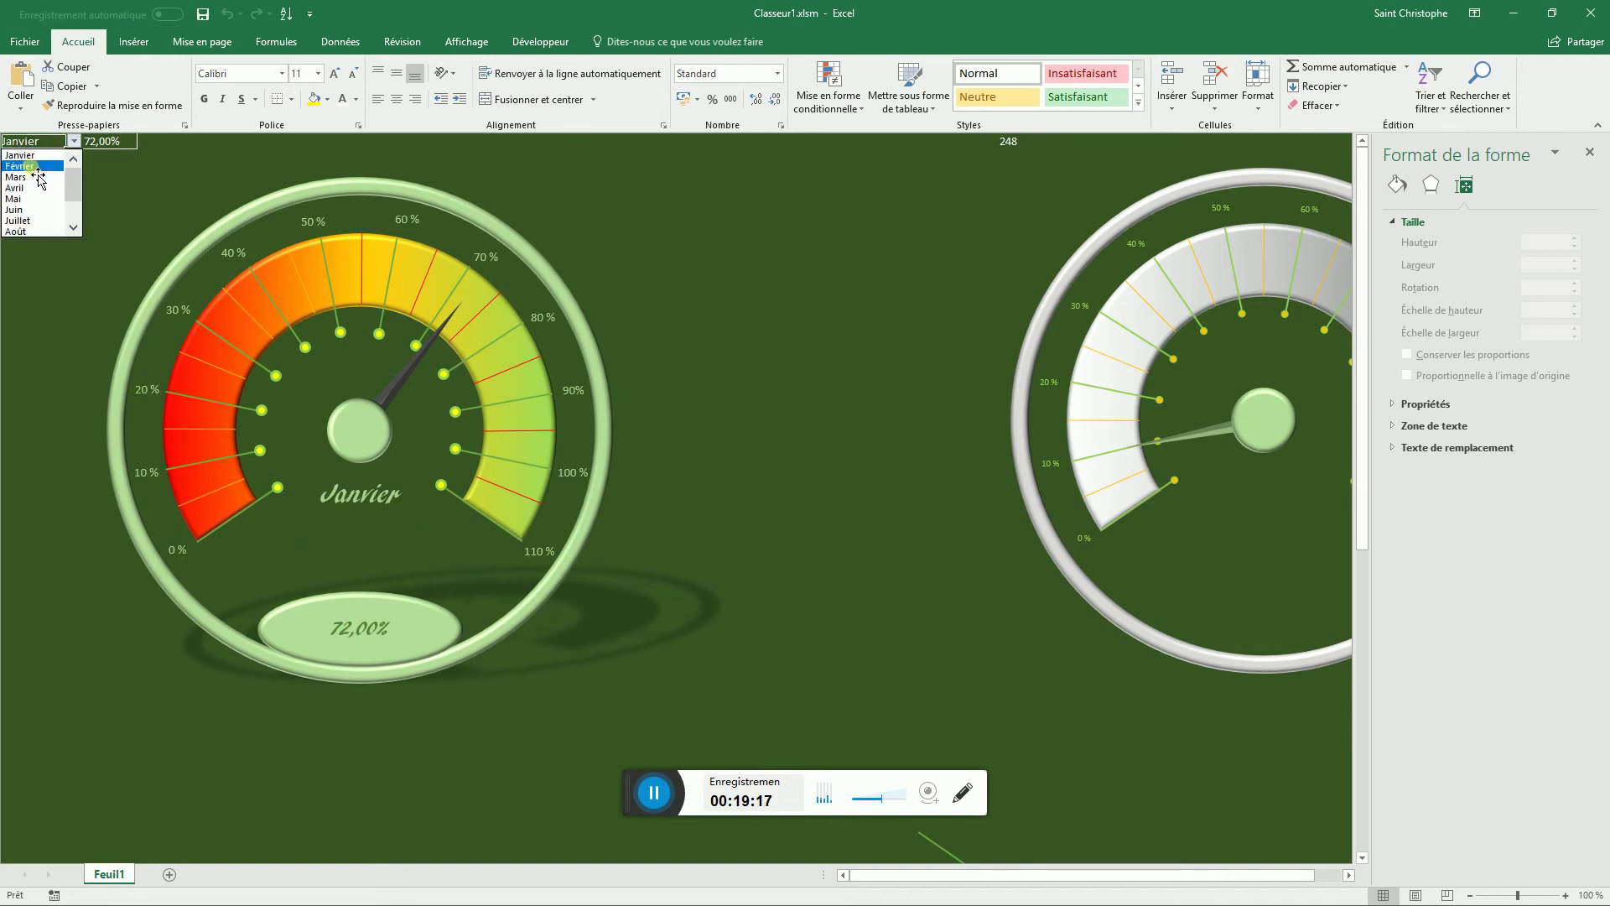
pyautogui.click(38, 167)
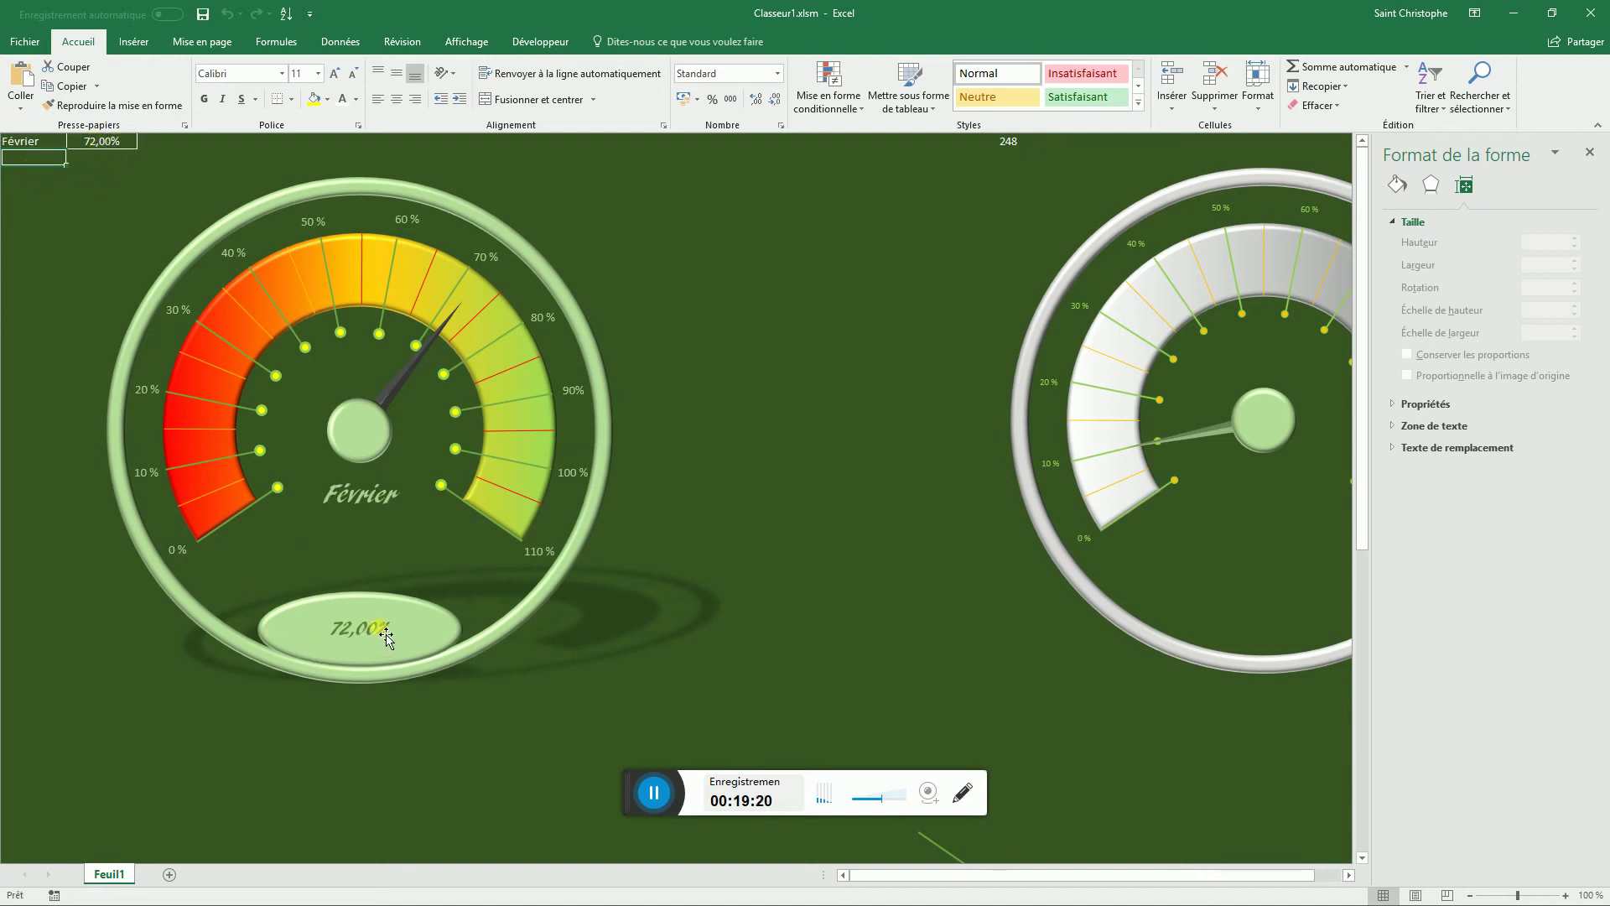
pyautogui.click(112, 144)
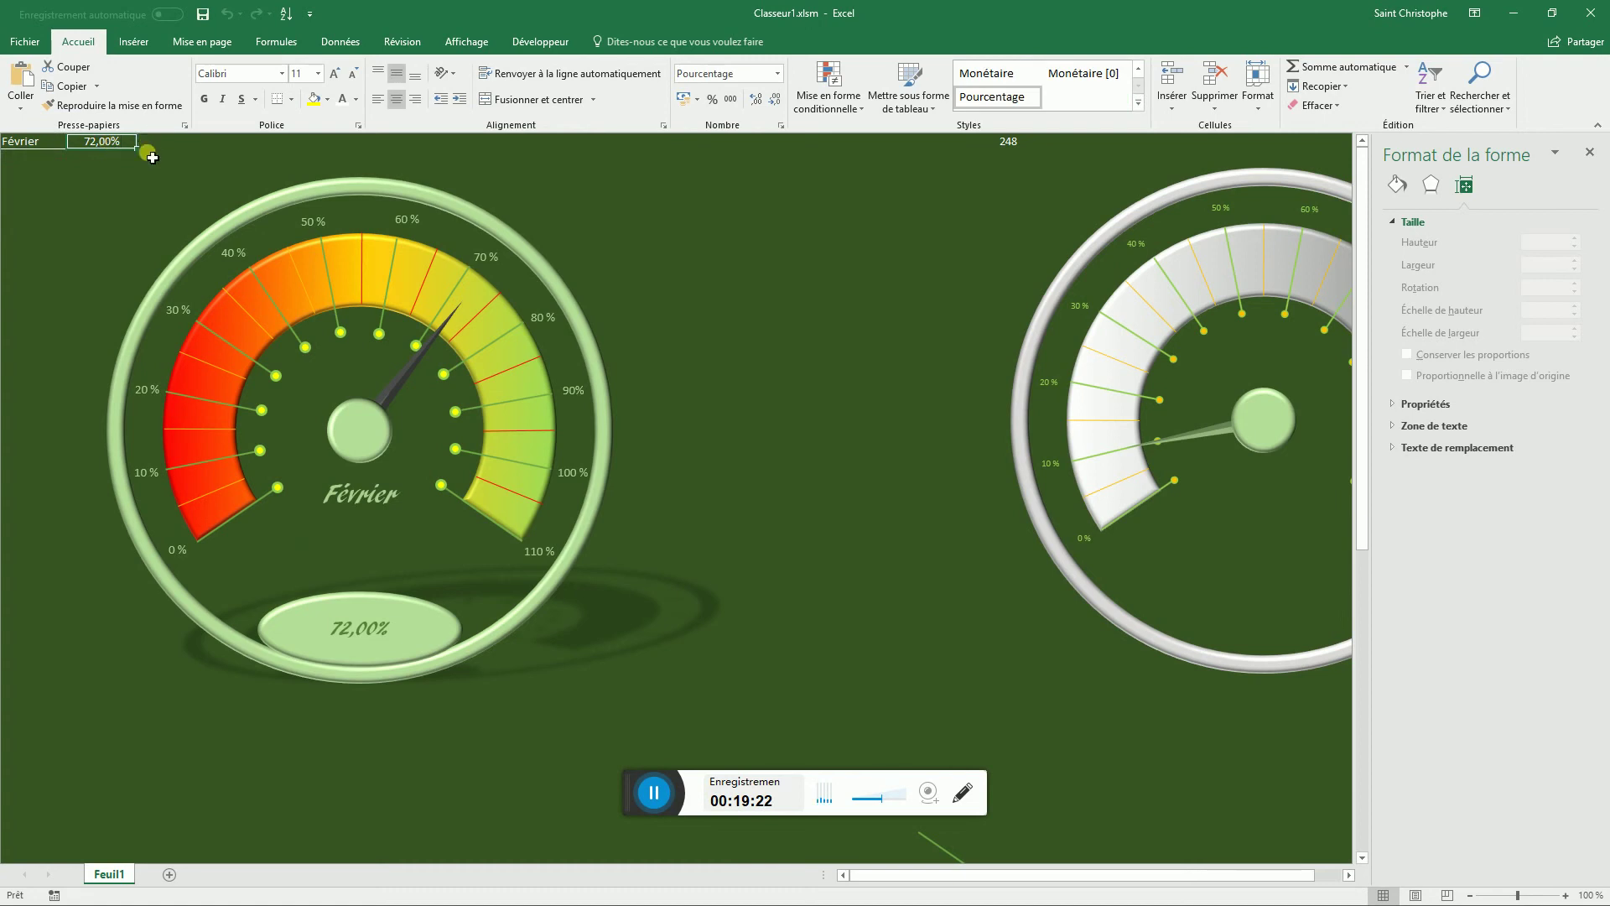
pyautogui.moveTo(72, 680); pyautogui.dragTo(73, 792)
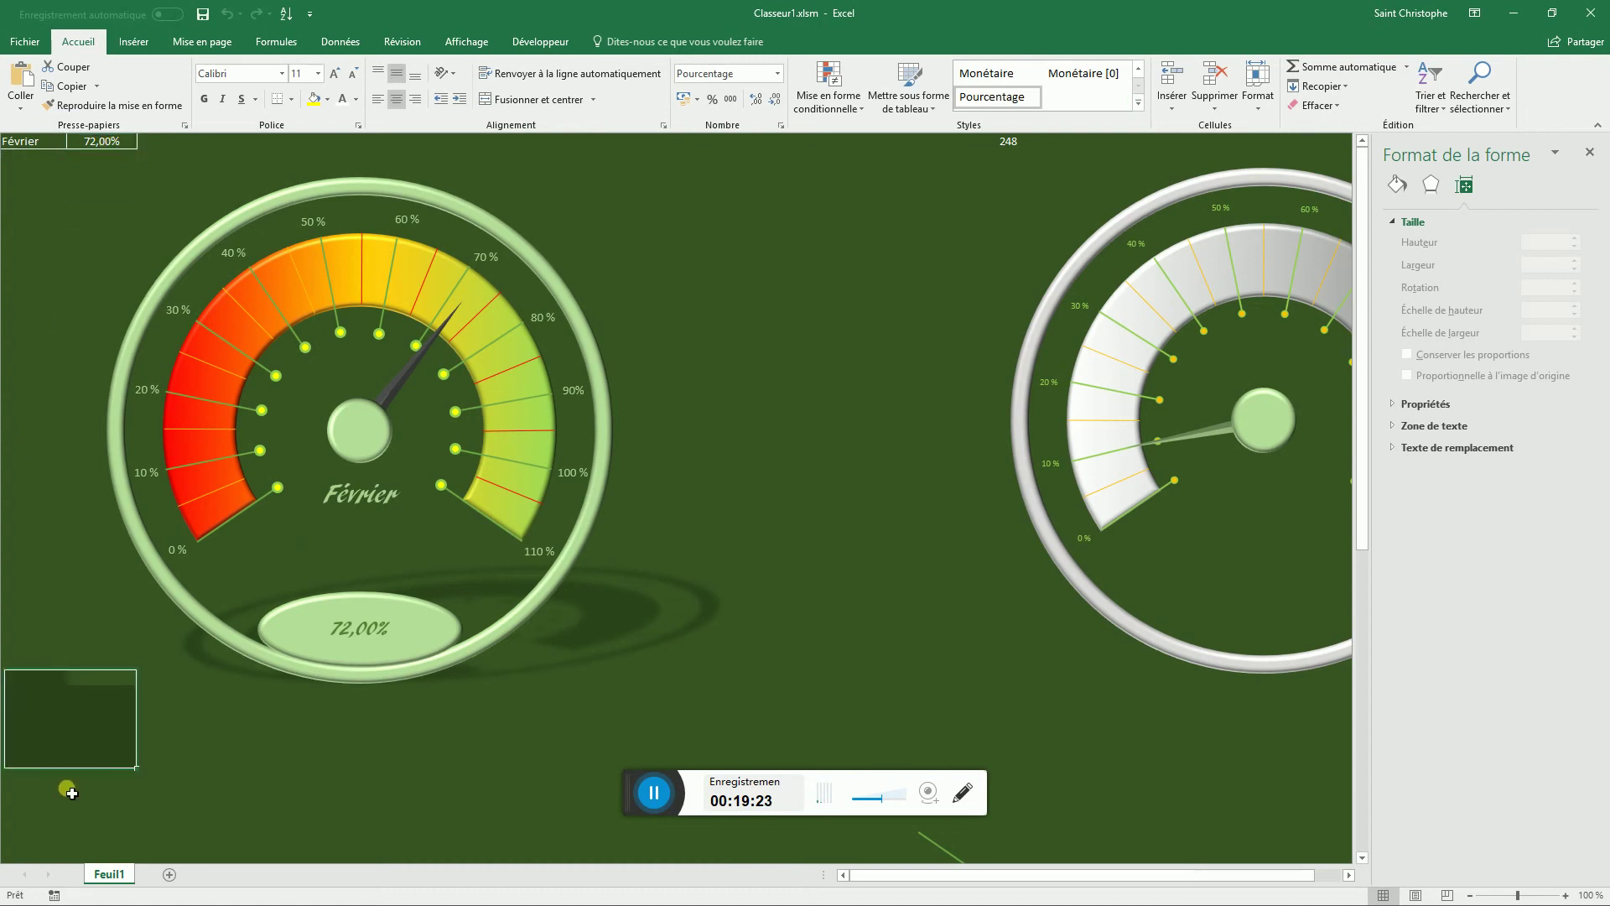
pyautogui.click(239, 758)
# - Change the month in cell A1 to Août
pyautogui.click(58, 144)
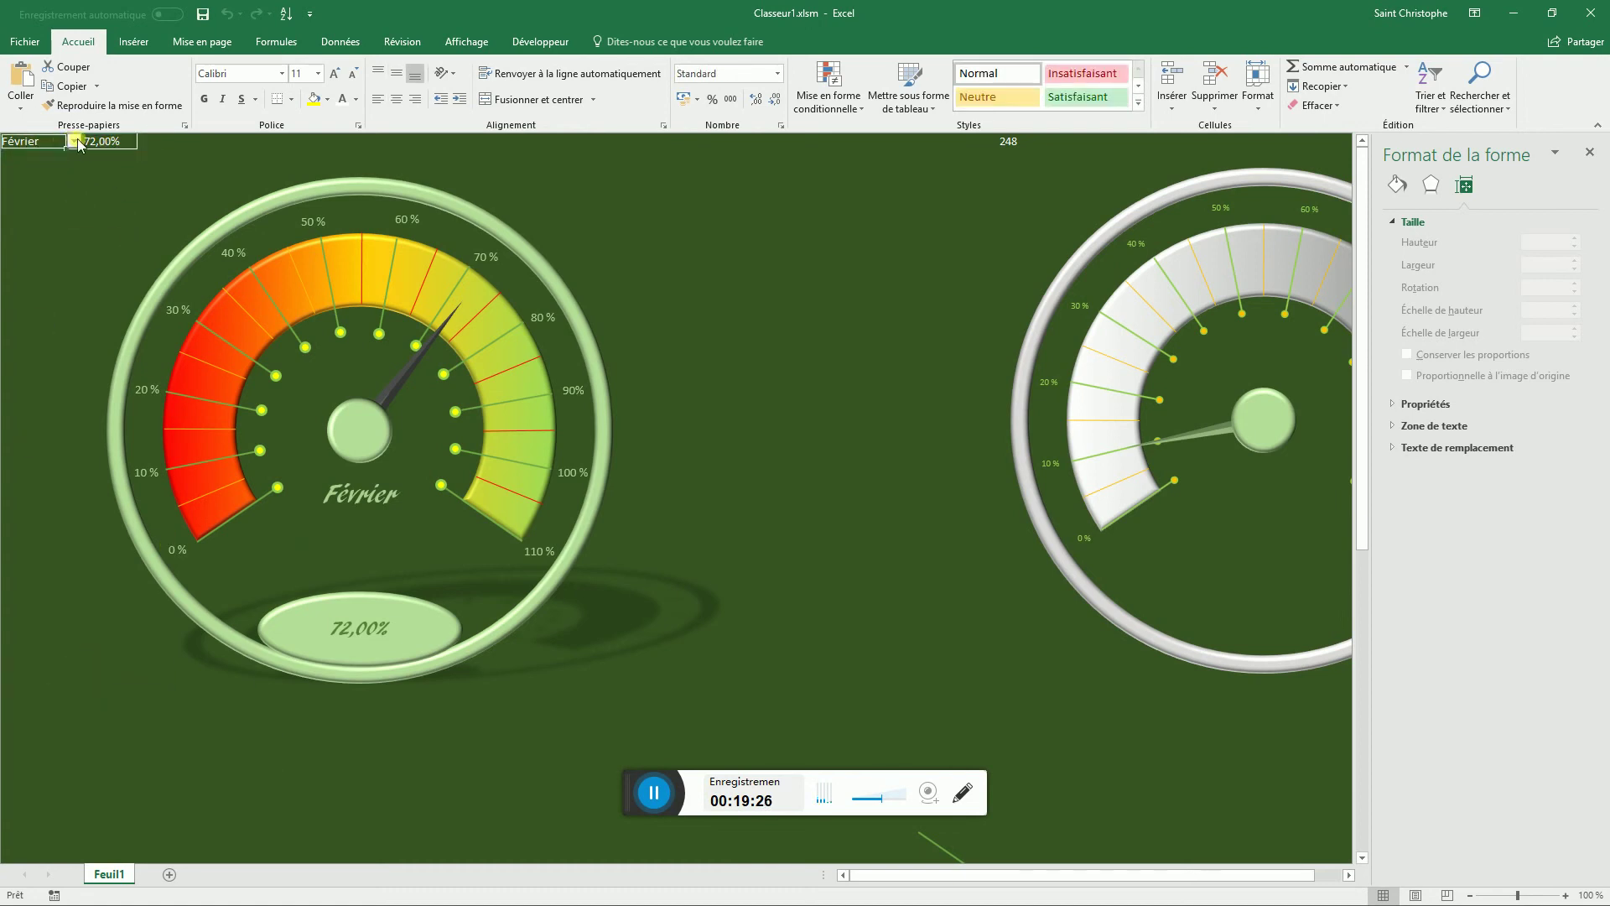
pyautogui.click(74, 142)
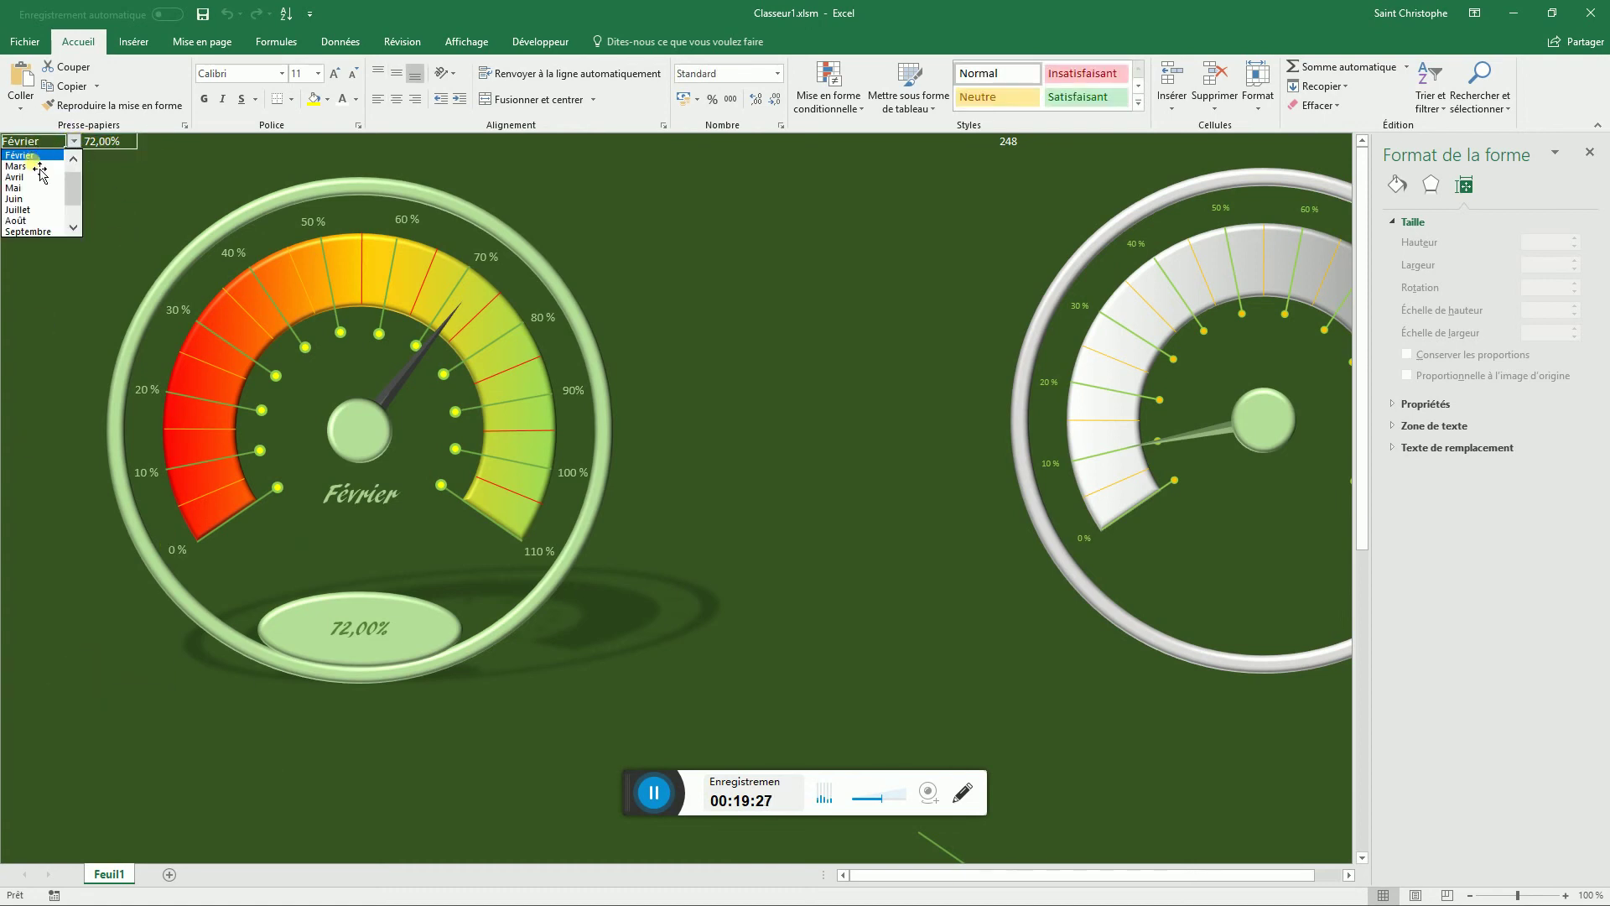
pyautogui.click(44, 222)
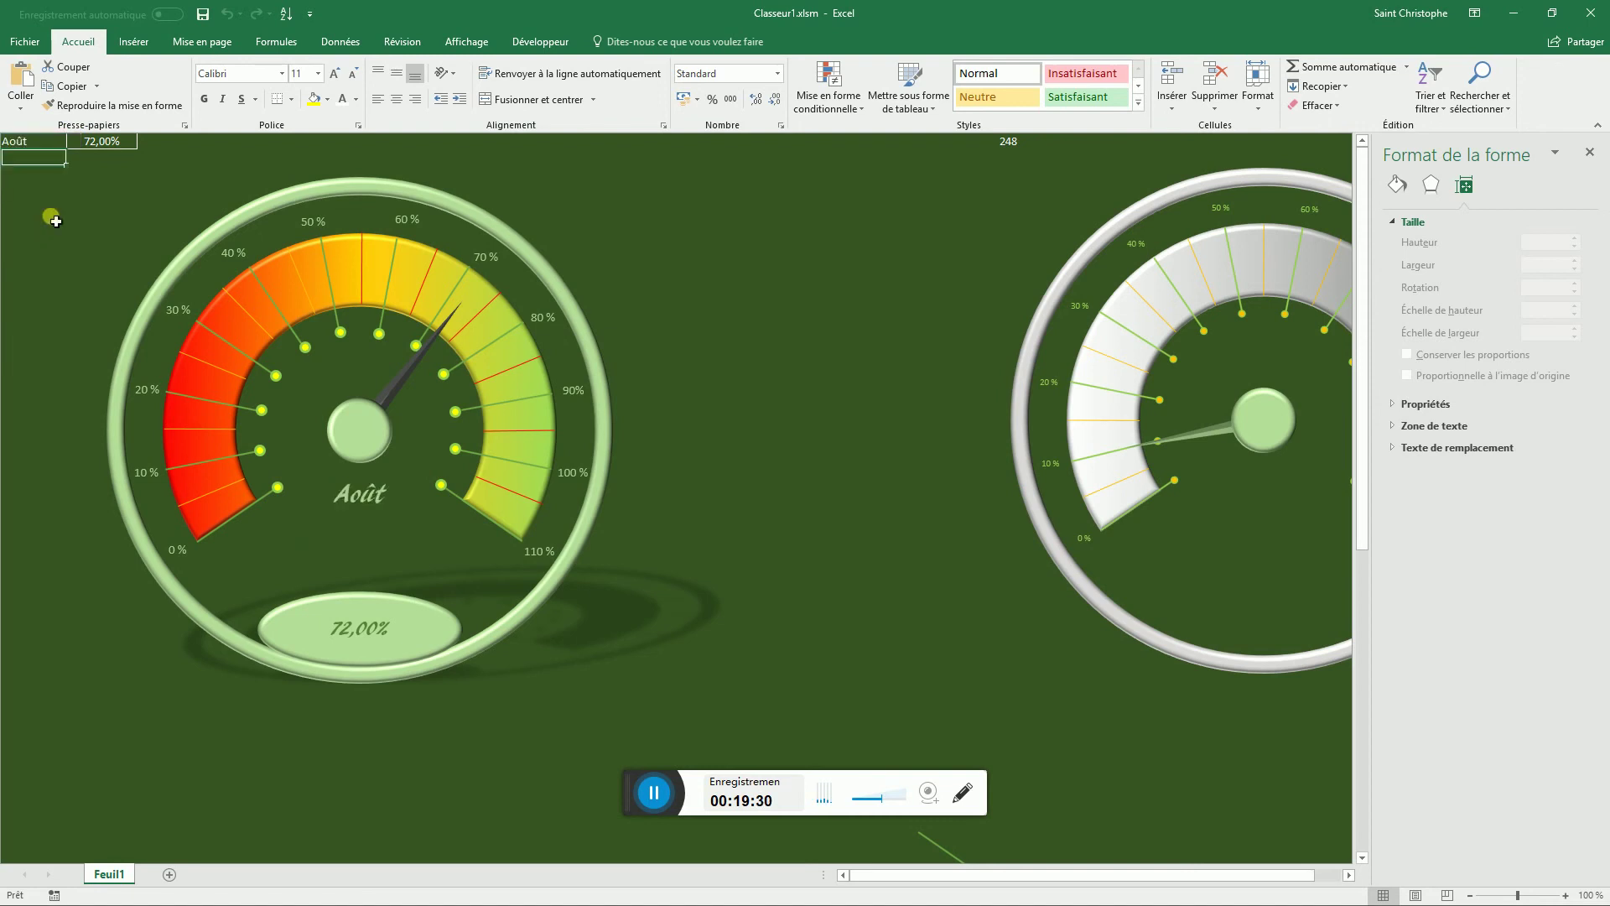
pyautogui.press('Return')
# - Set the gauge percentage in cell B1 to 26%
pyautogui.click(103, 148)
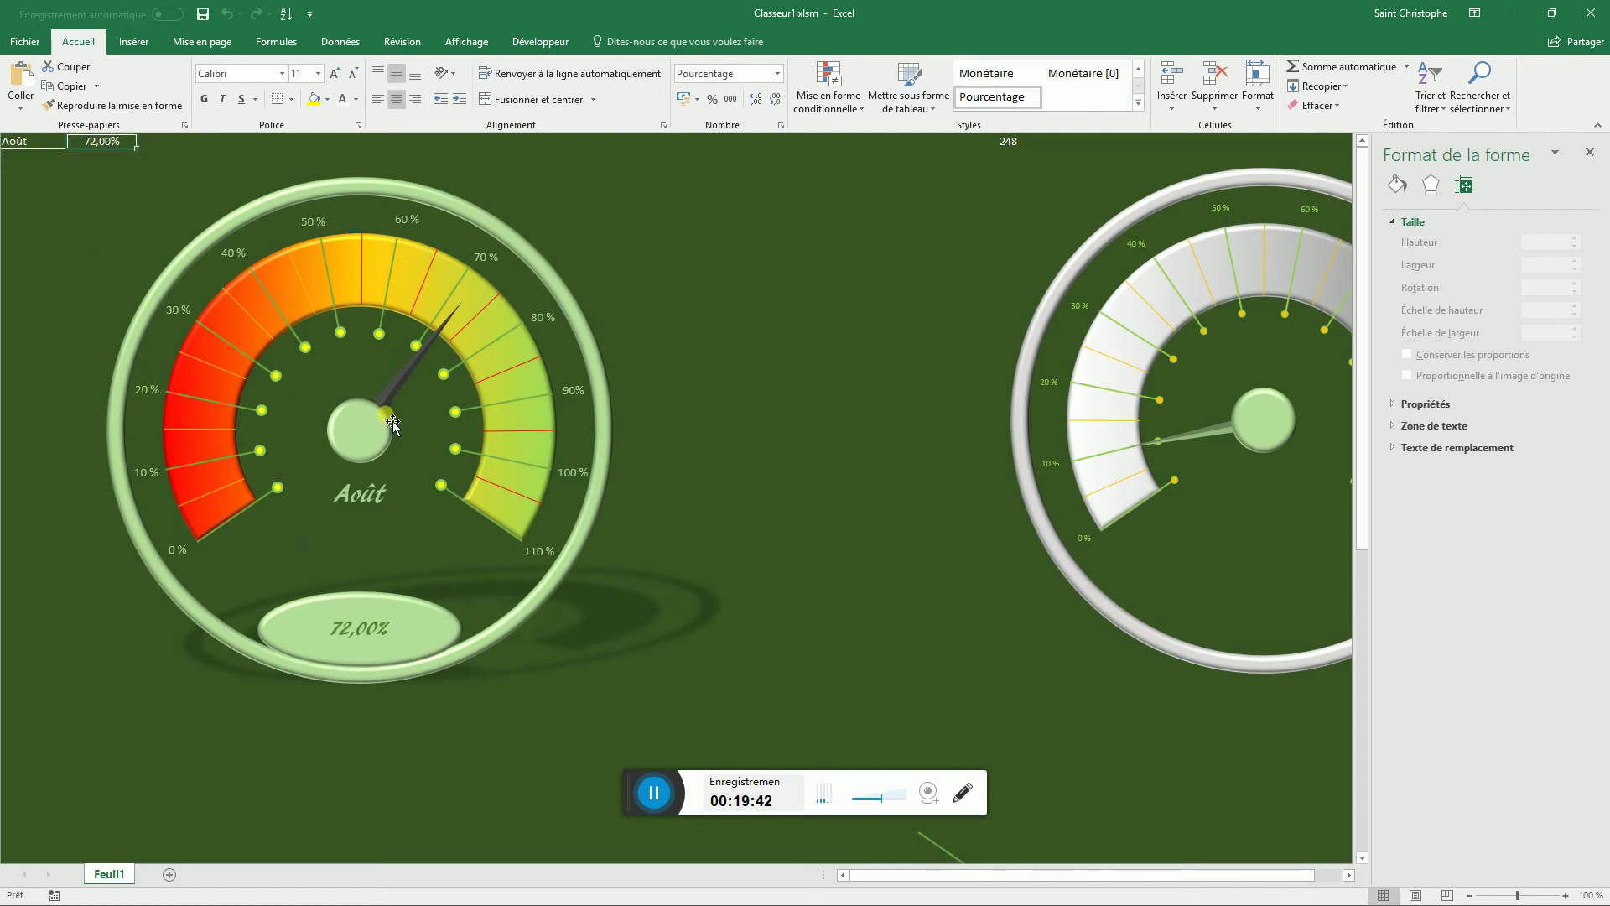
pyautogui.write('26')
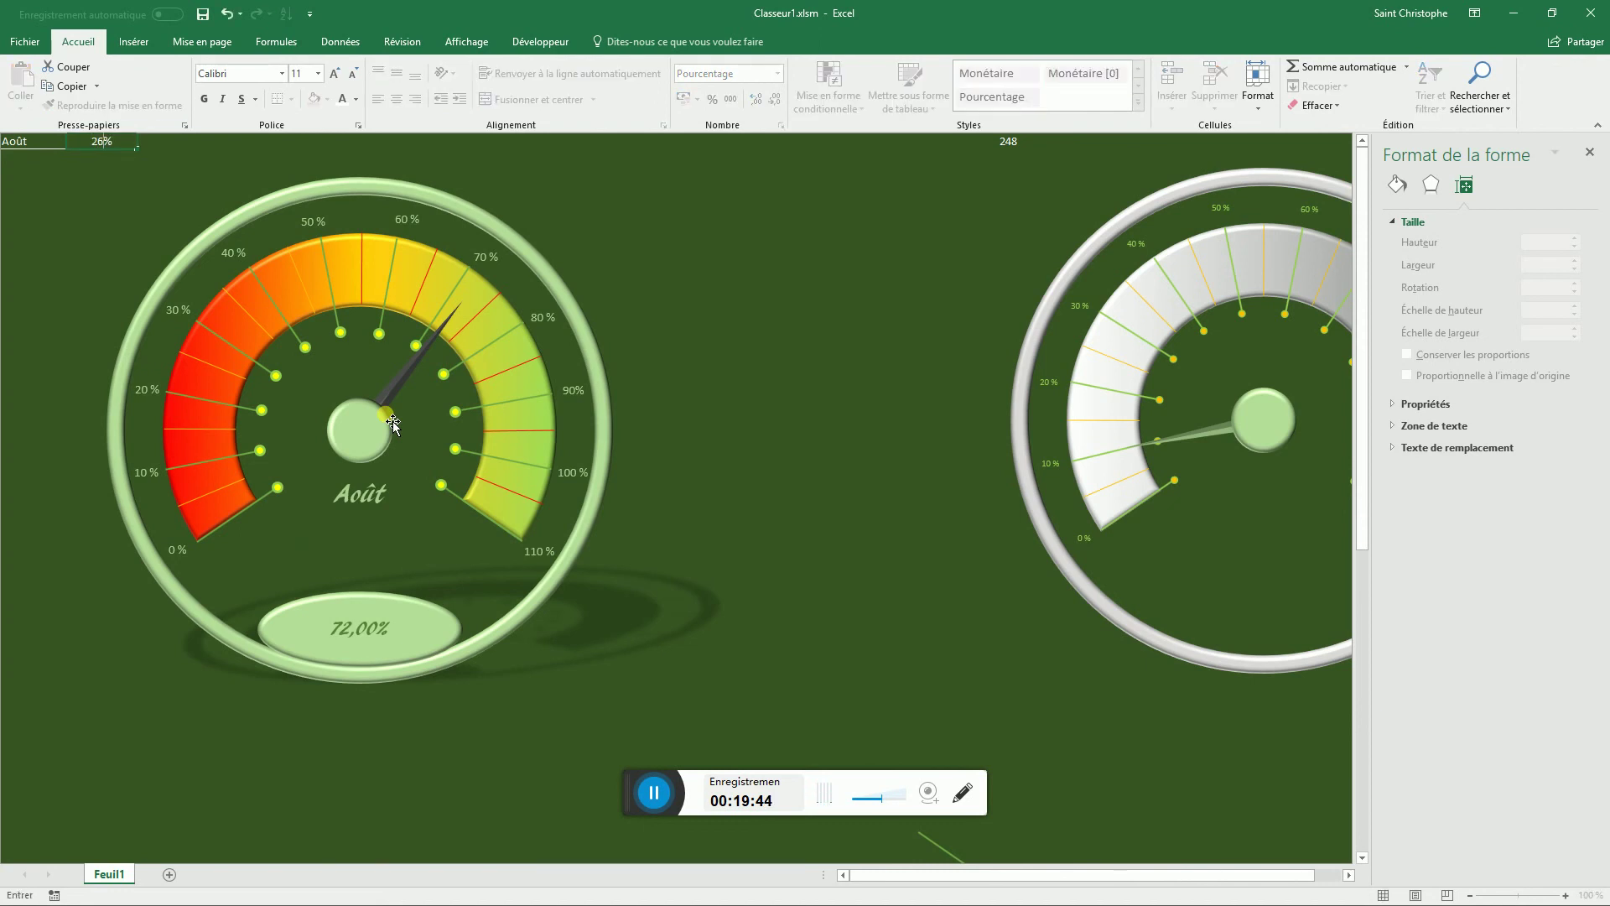
pyautogui.press('Return')
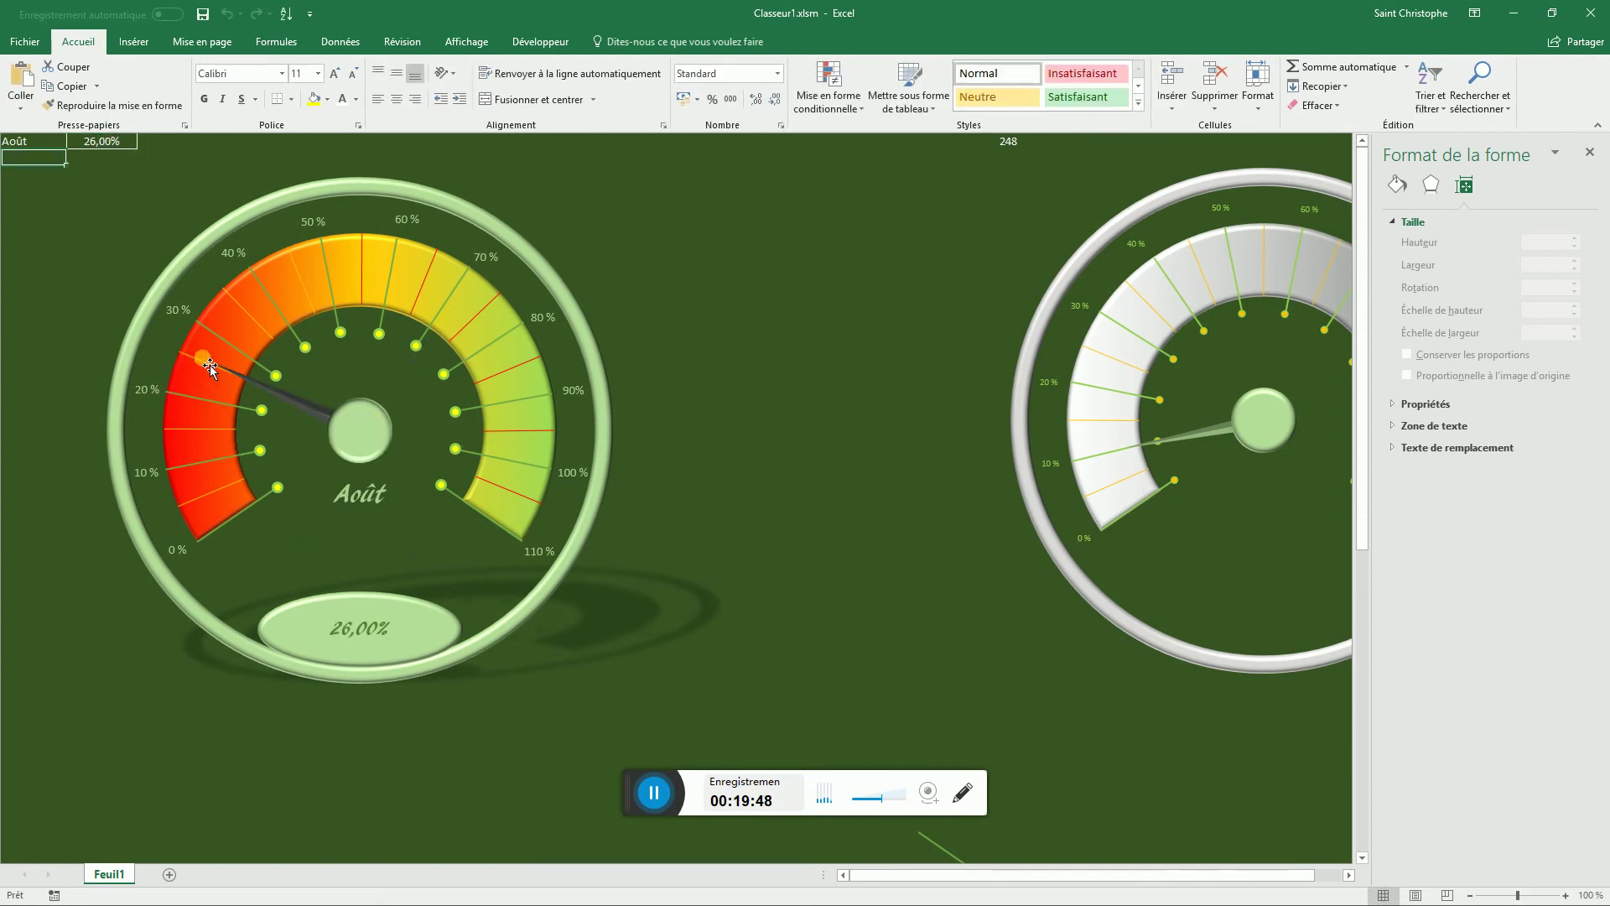
pyautogui.moveTo(210, 369); pyautogui.dragTo(357, 377)
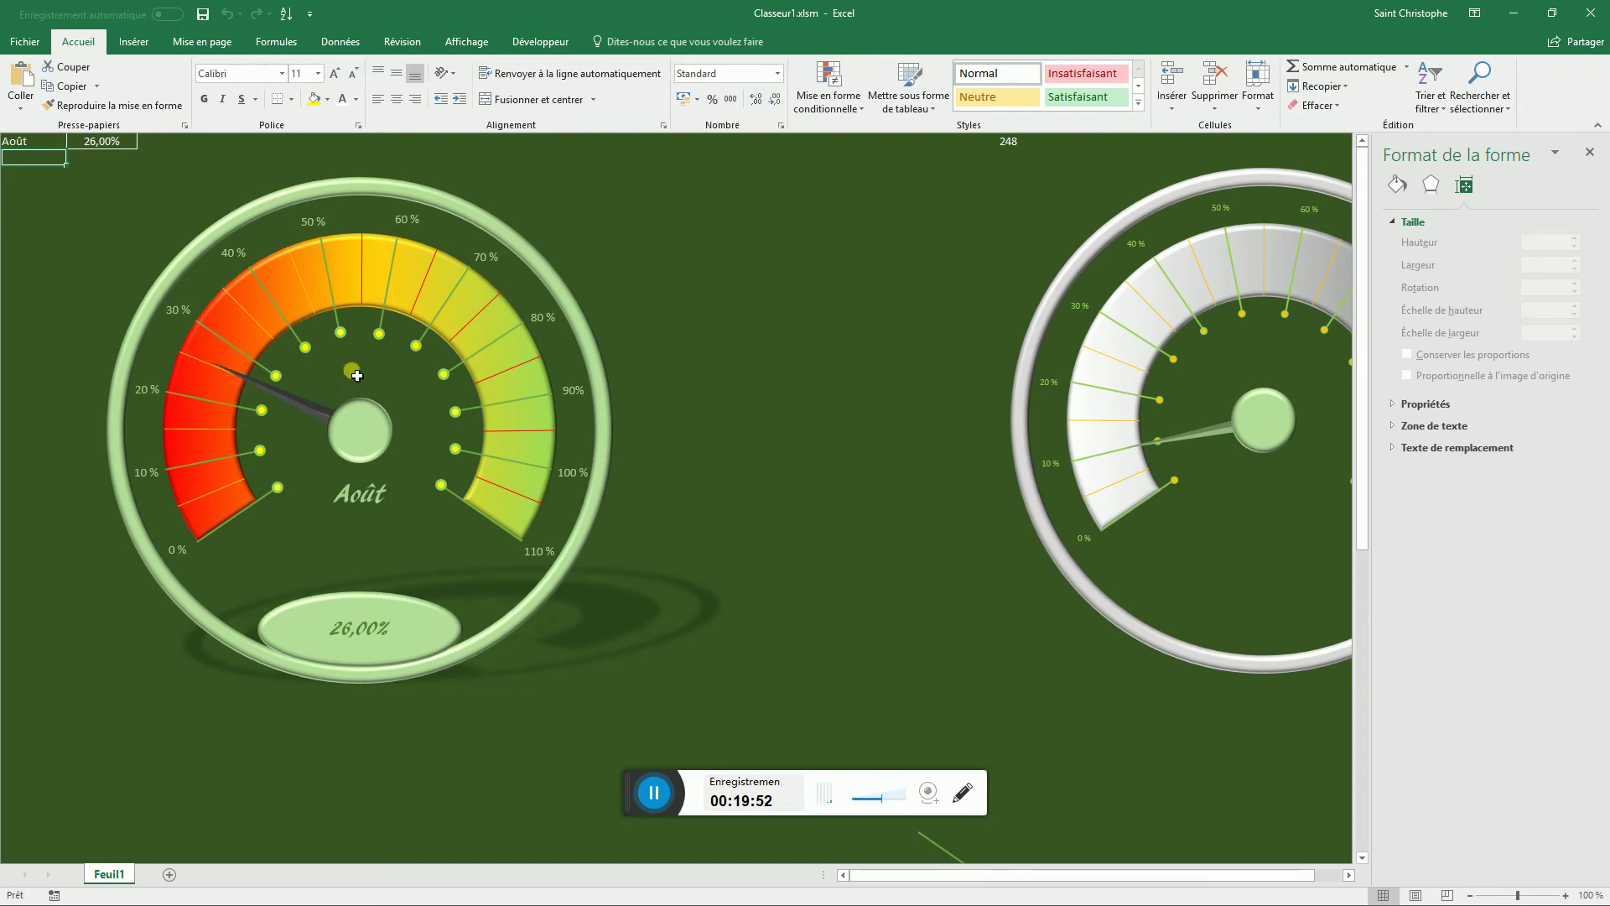